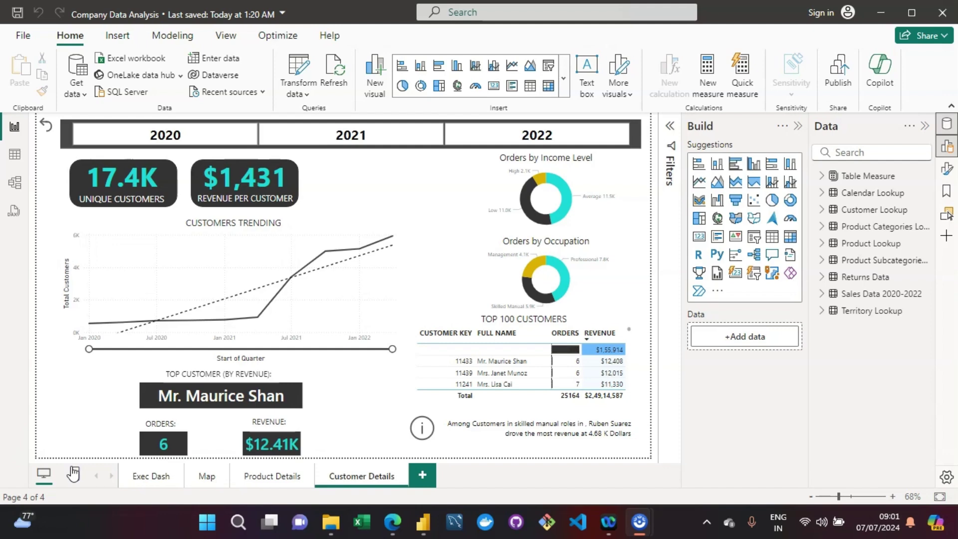
Open the Exec Dash page and inspect the size and position settings of the dark vertical bar
click(151, 481)
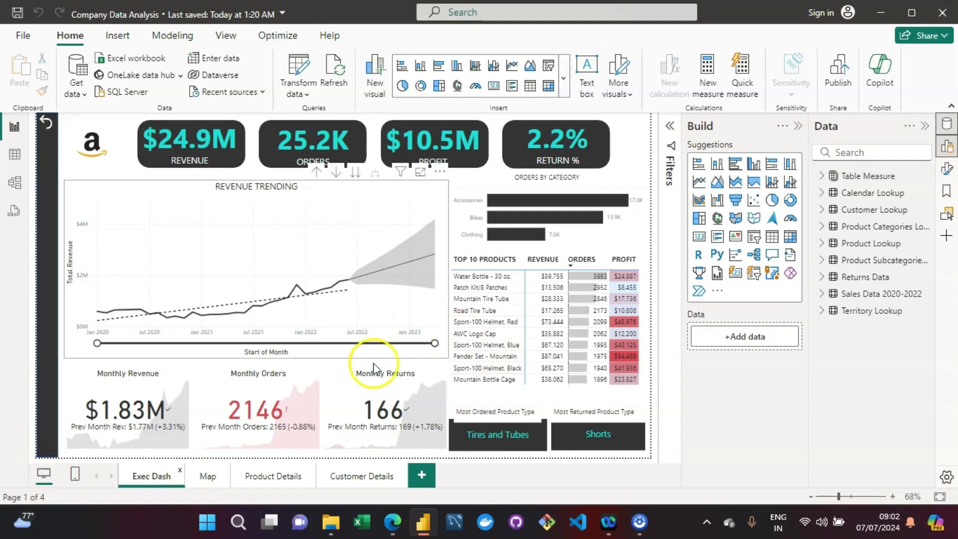
click(609, 288)
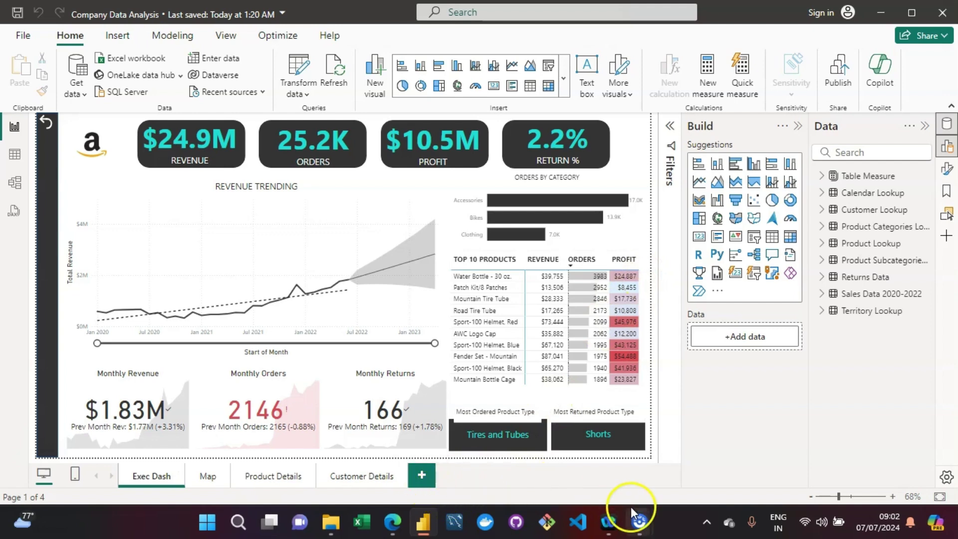
mouse_move(631, 507)
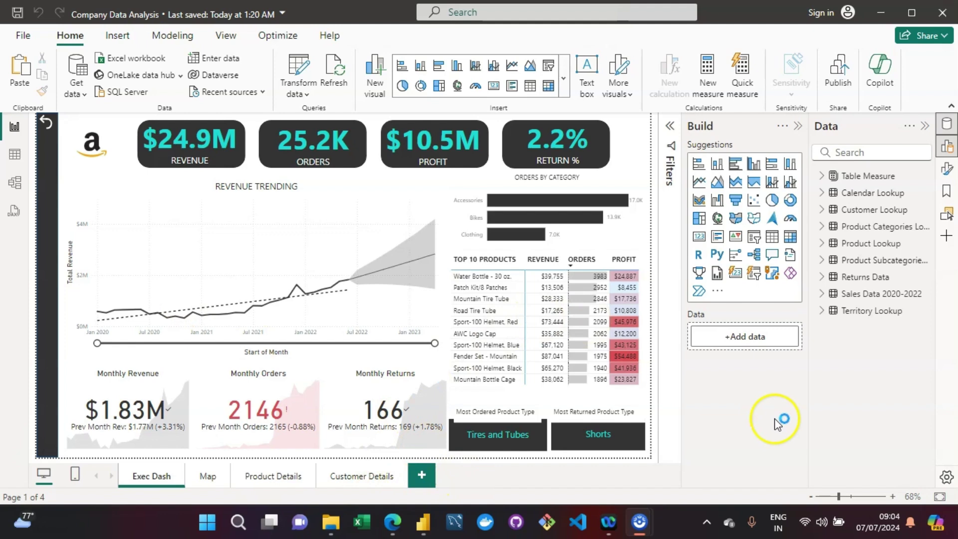
click(44, 260)
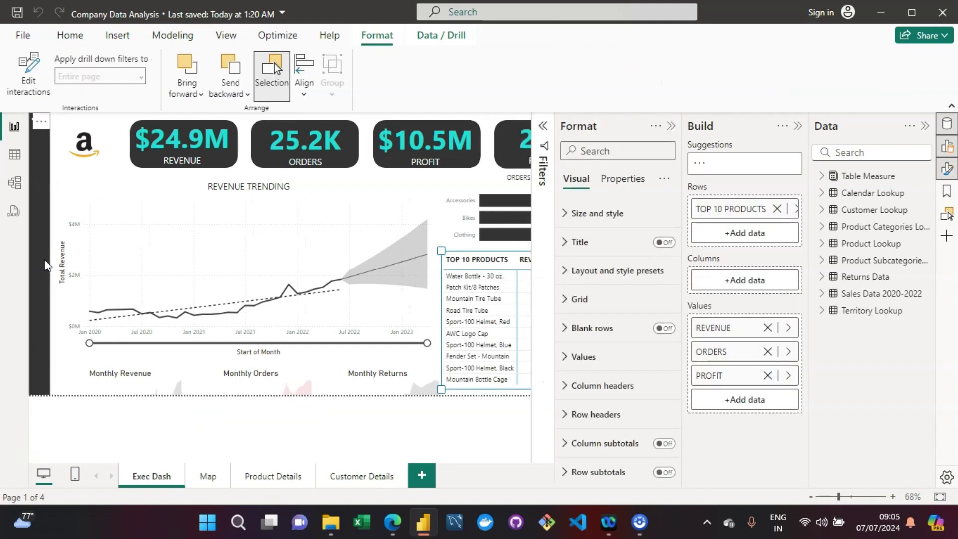
click(41, 259)
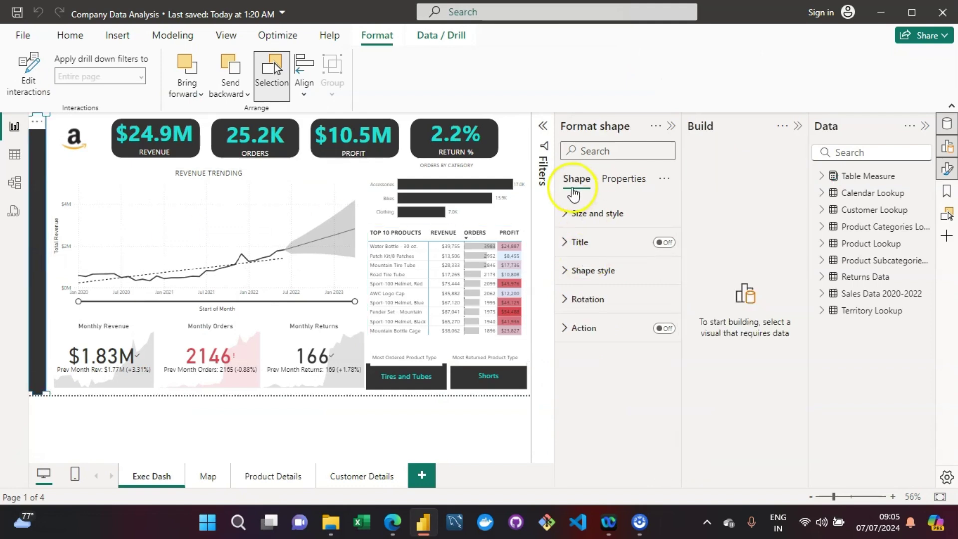
click(569, 213)
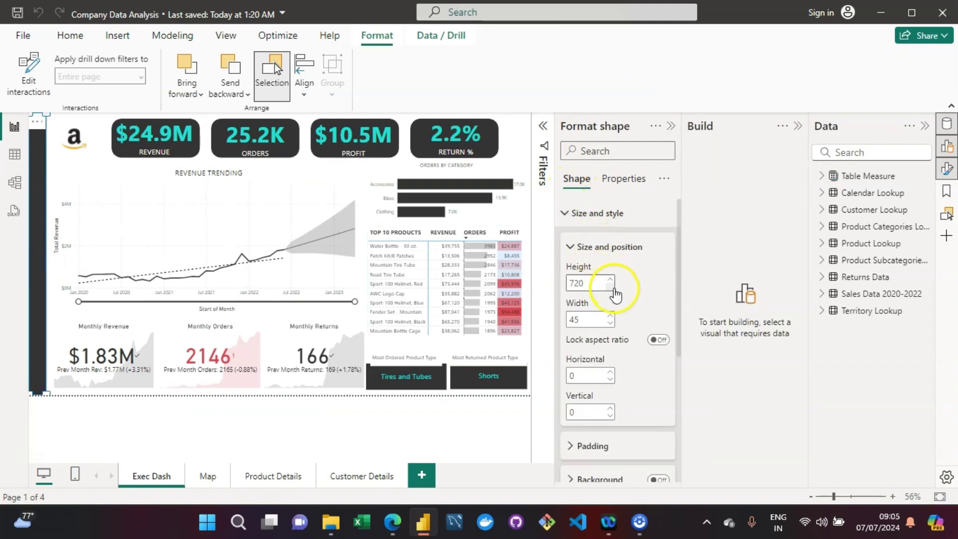
click(656, 324)
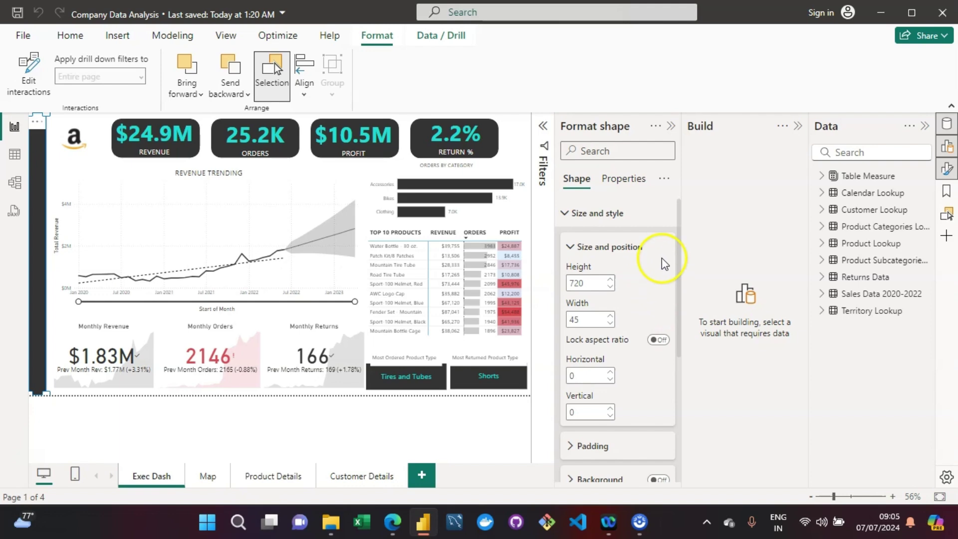
Collapse the Build and Format panes to free more room for the report canvas
click(828, 145)
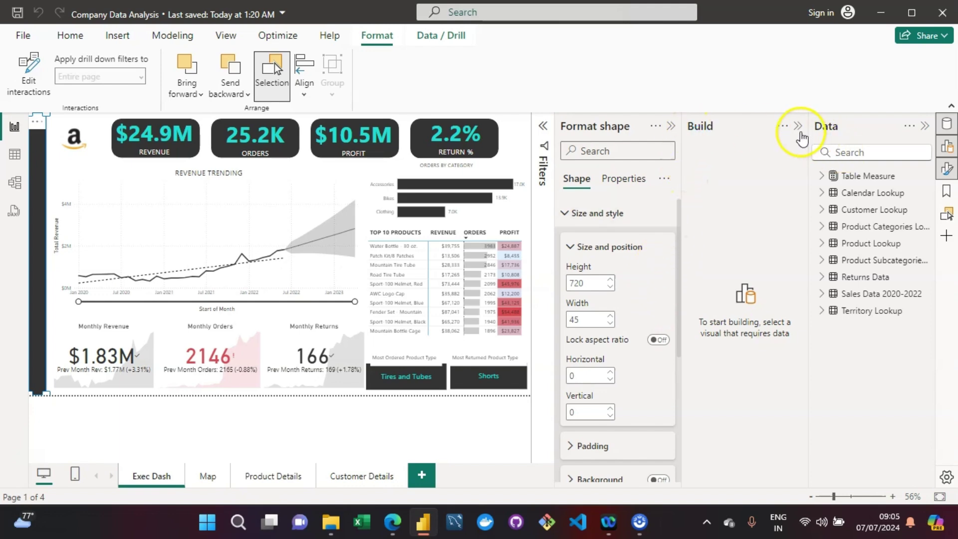
click(797, 131)
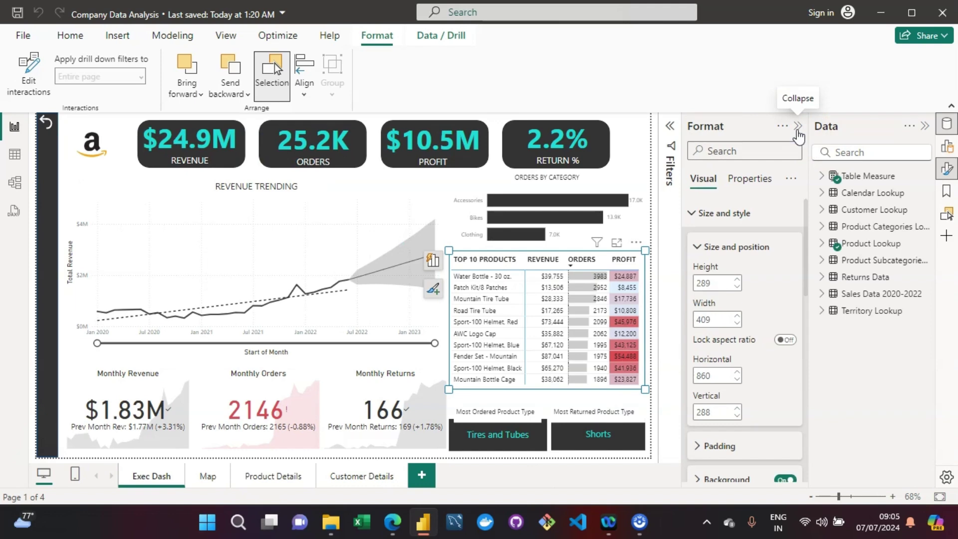
click(797, 130)
click(323, 85)
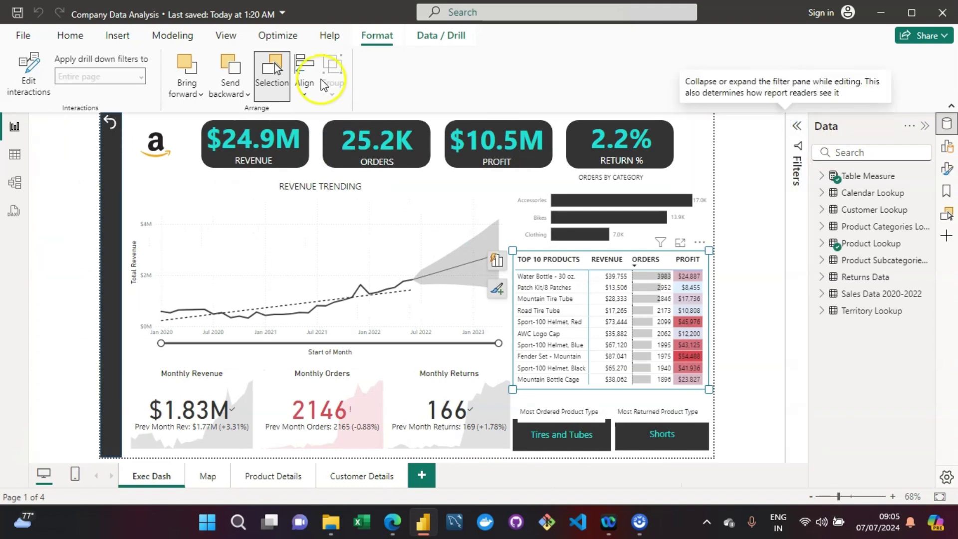
Copy the dark vertical bar from the Exec Dash page and paste it onto the Customer Details page
click(104, 212)
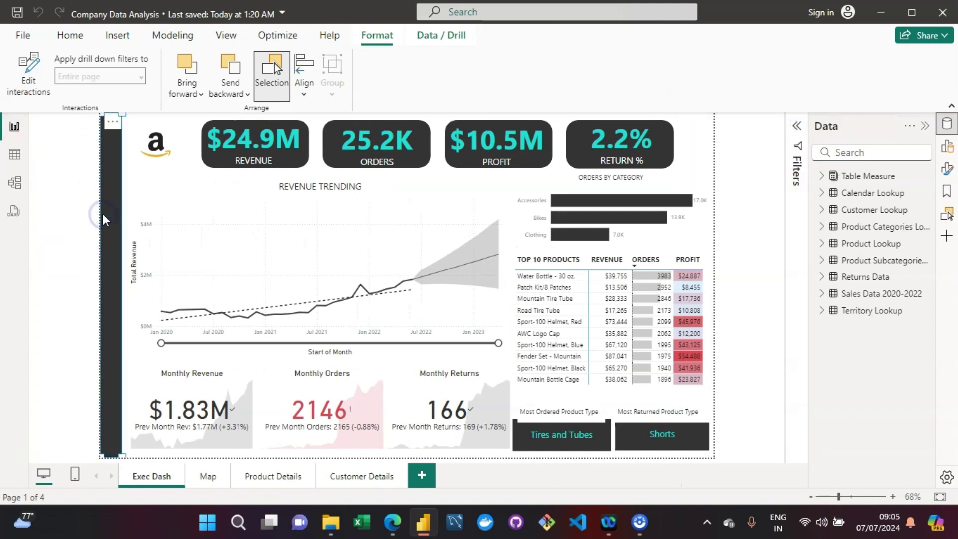
click(346, 477)
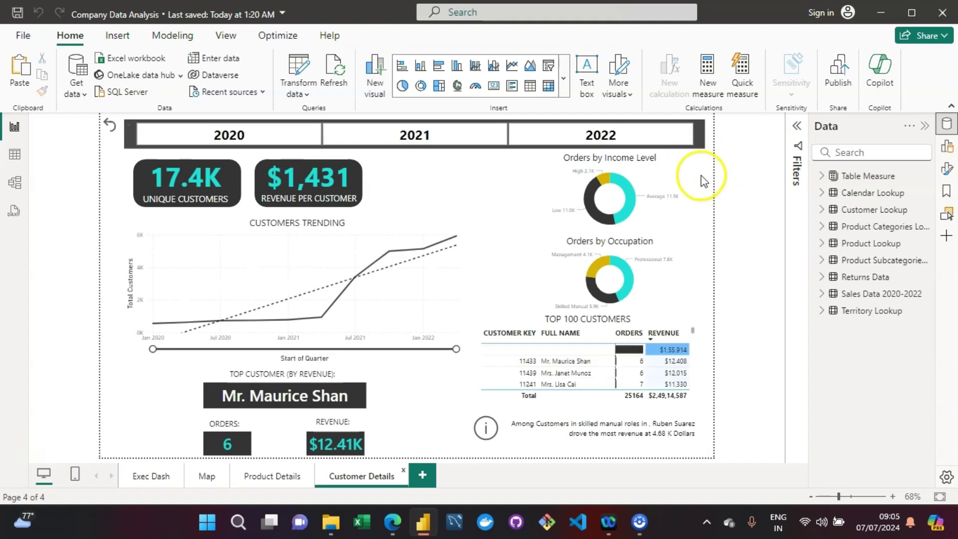
click(718, 220)
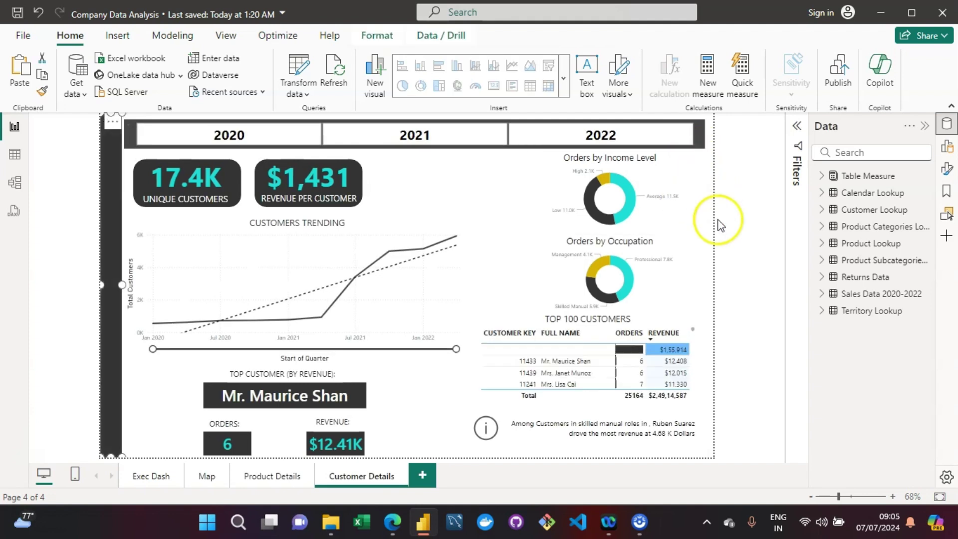
Position the reset button over the upper end of the dark vertical bar on the Customer Details page
click(216, 208)
mouse_move(111, 155)
mouse_down()
mouse_move(133, 157)
mouse_move(149, 128)
mouse_move(173, 129)
mouse_move(131, 159)
mouse_move(104, 165)
mouse_up()
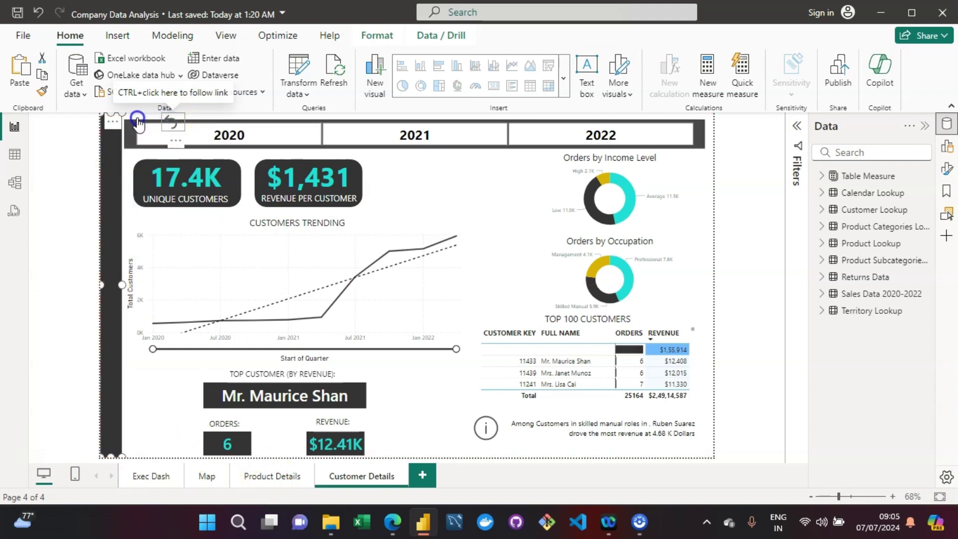
drag(169, 122, 107, 121)
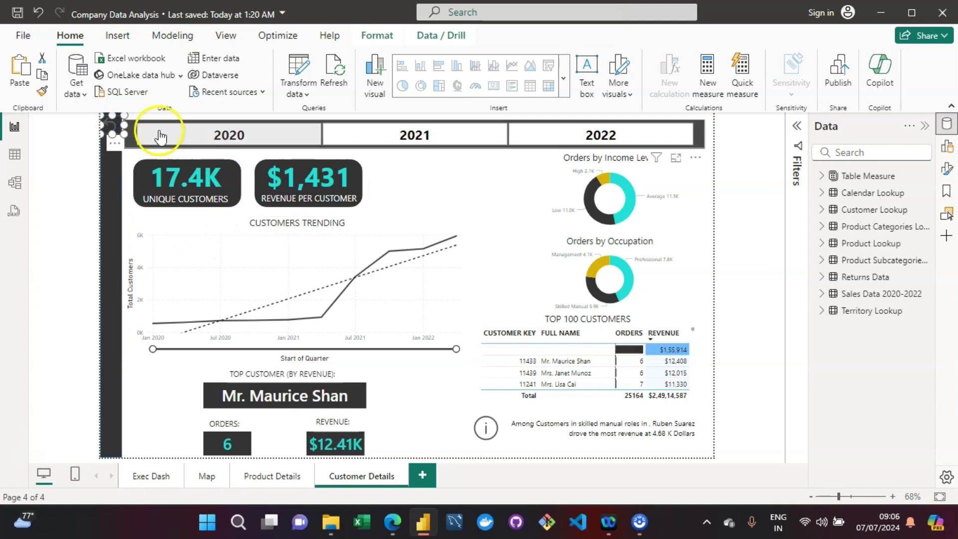
Set the line color of the reset button's icon to white in its button style
click(113, 132)
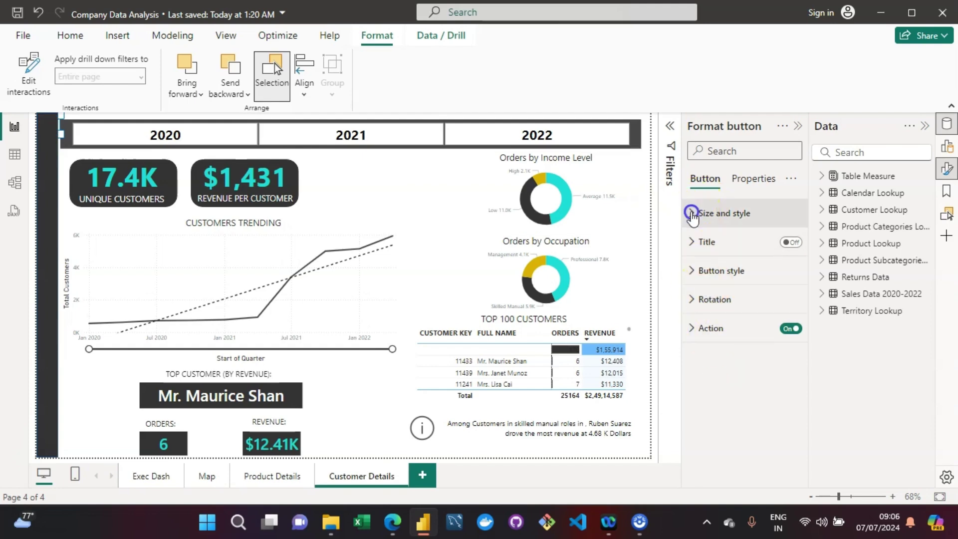
click(692, 213)
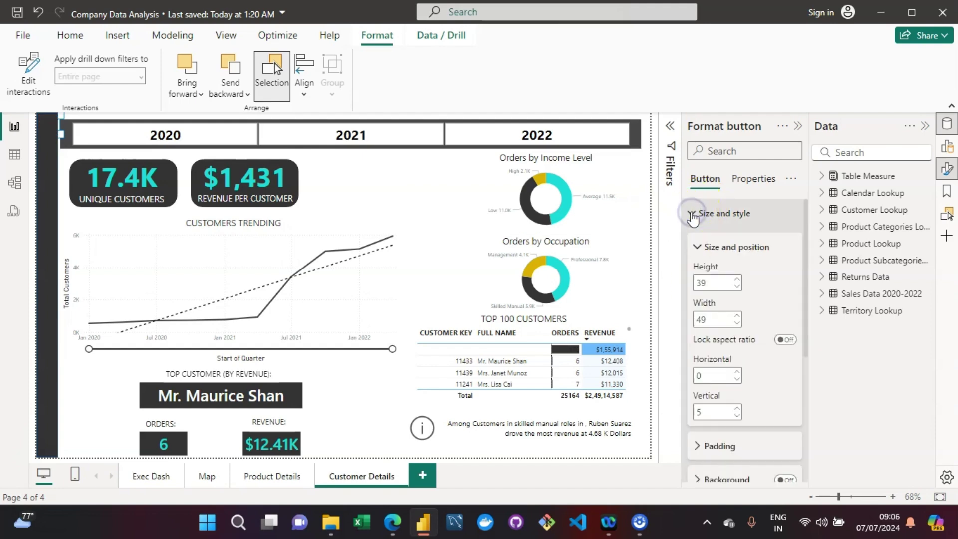
click(805, 359)
drag(805, 358, 823, 231)
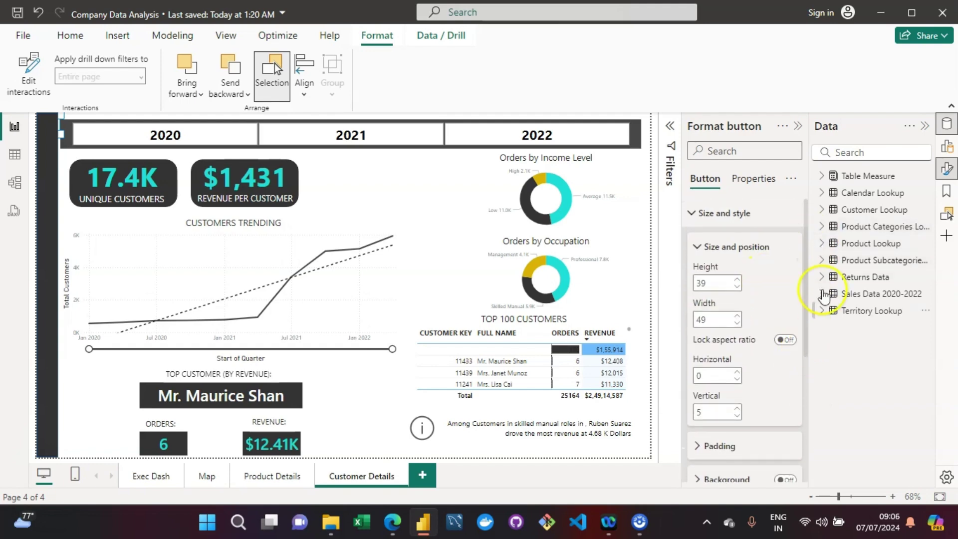
drag(823, 295, 816, 429)
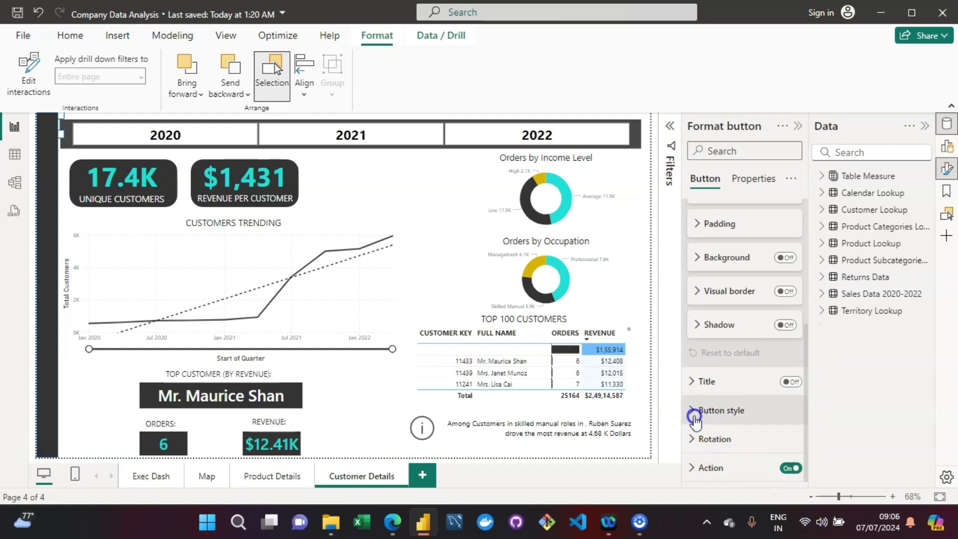
click(695, 416)
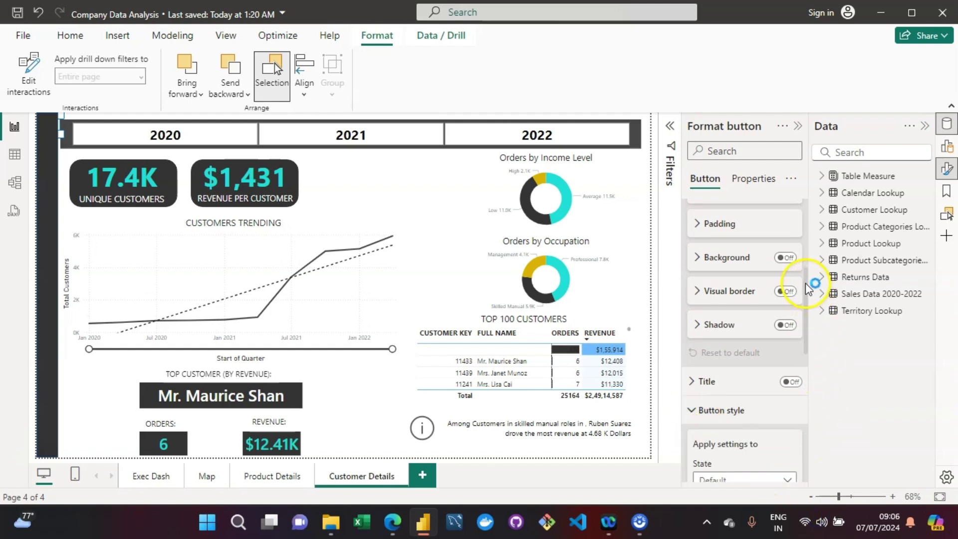
drag(808, 289, 814, 397)
click(705, 289)
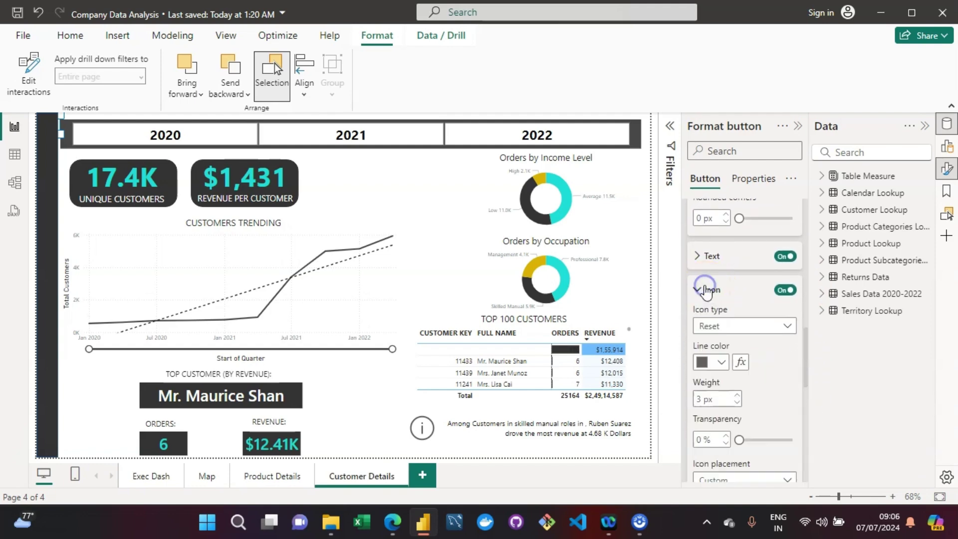
click(722, 363)
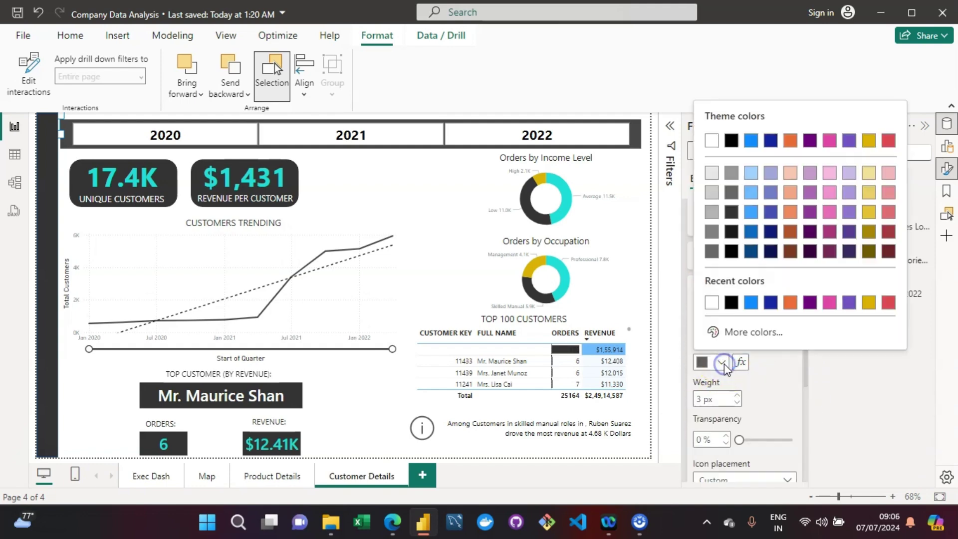
click(712, 302)
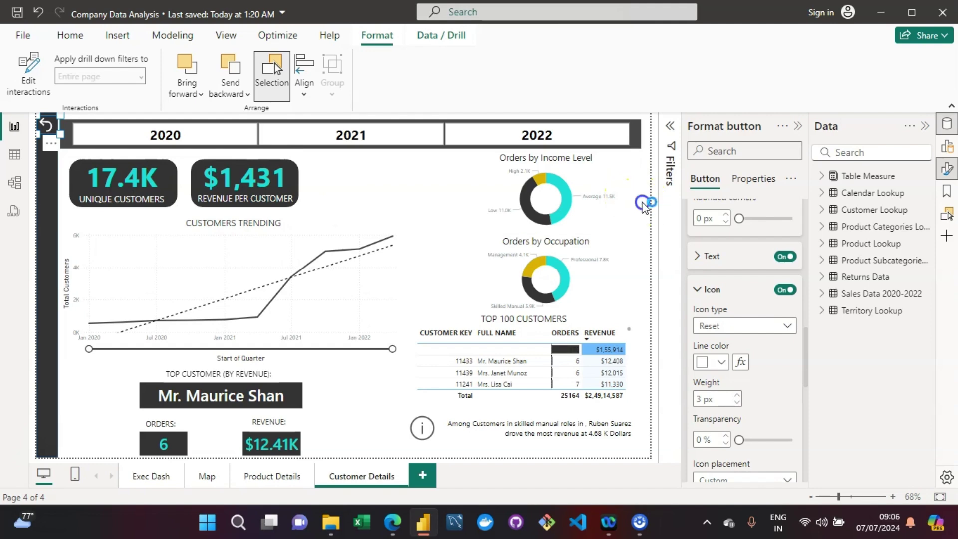
click(644, 208)
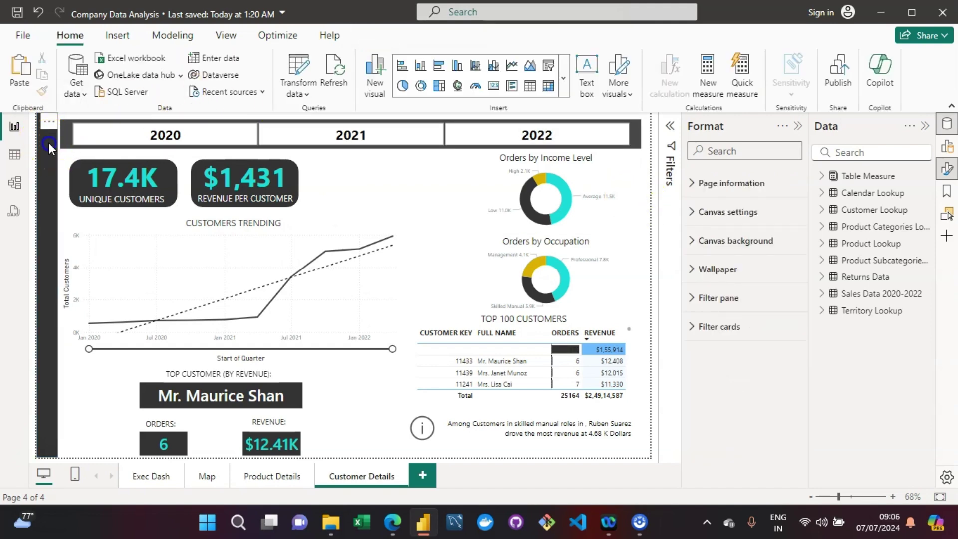
Move the dark vertical bar aside and back against the page's left edge at horizontal position 1
drag(49, 143, 88, 142)
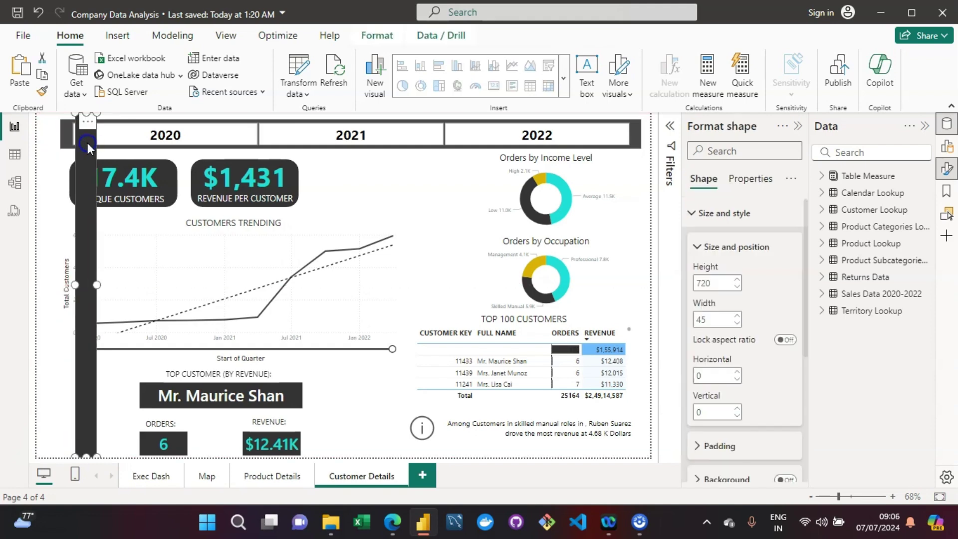
click(50, 242)
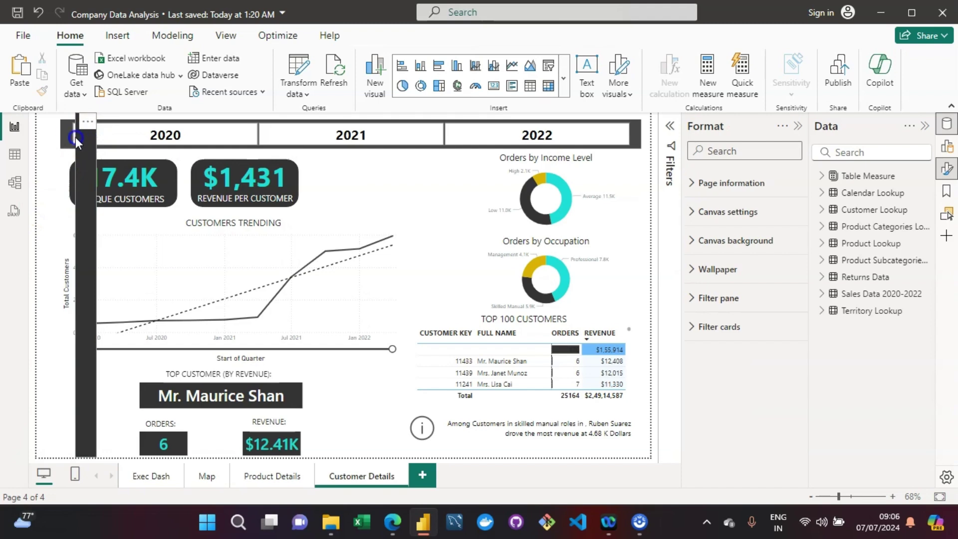
drag(76, 137, 55, 142)
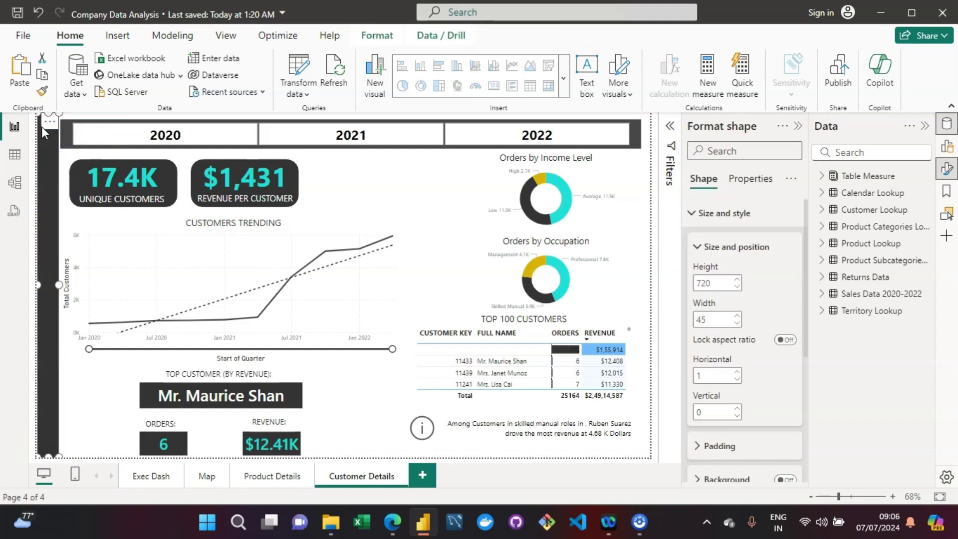
click(50, 123)
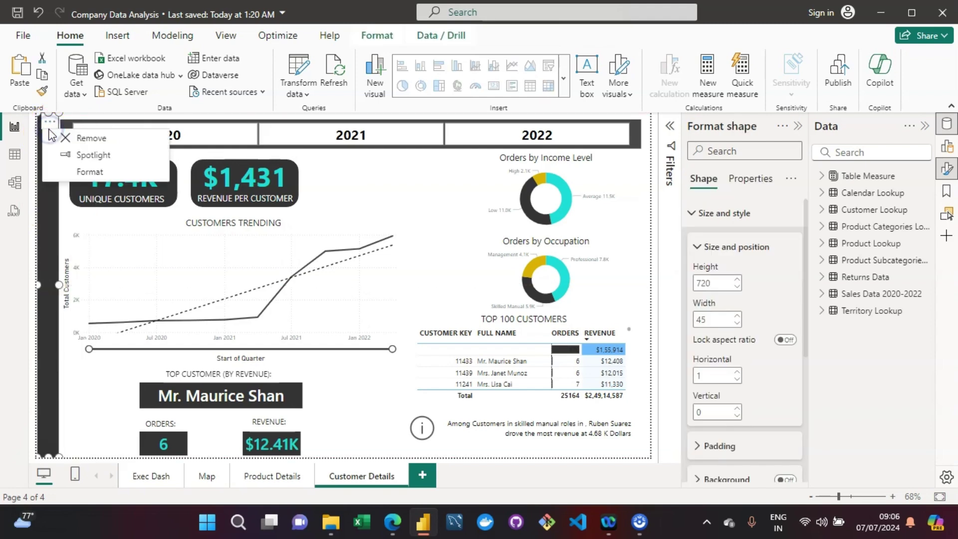
click(50, 207)
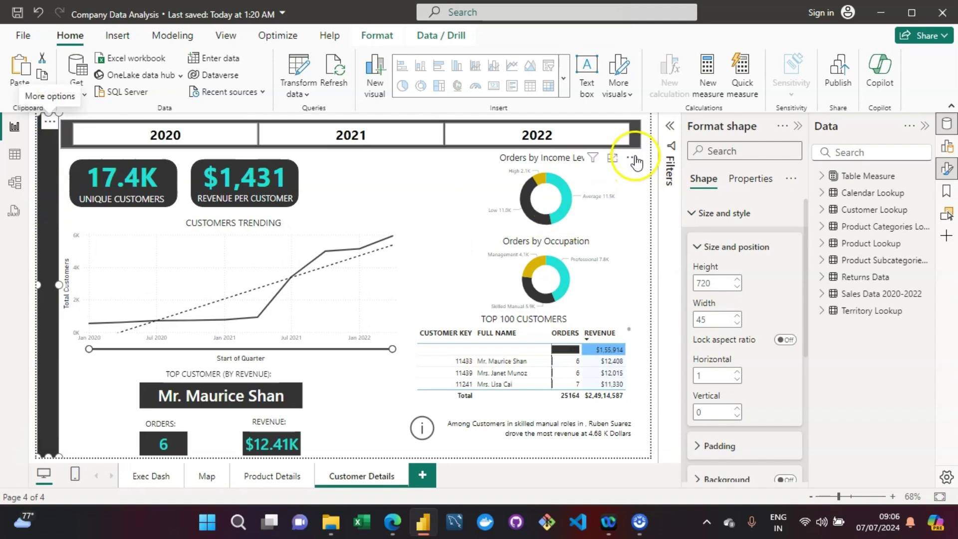
click(640, 172)
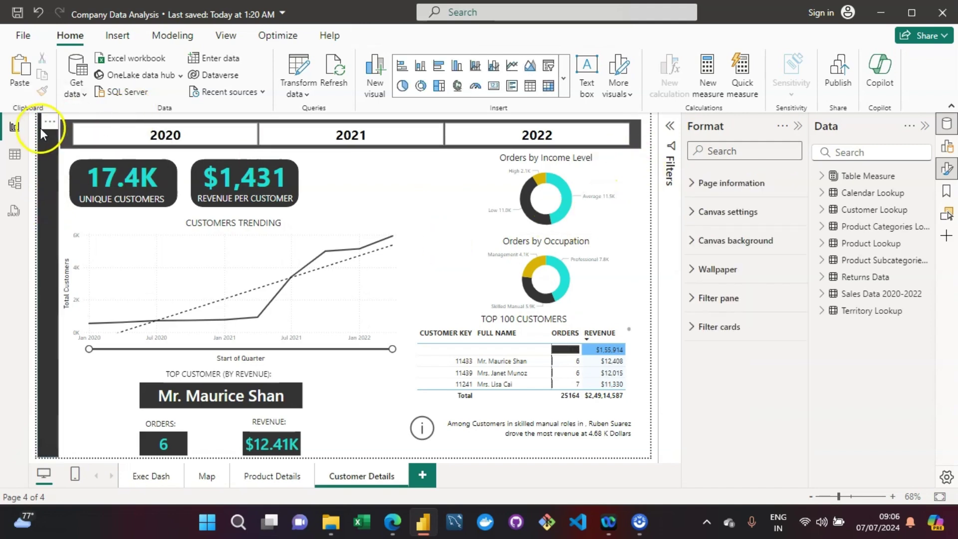
click(48, 121)
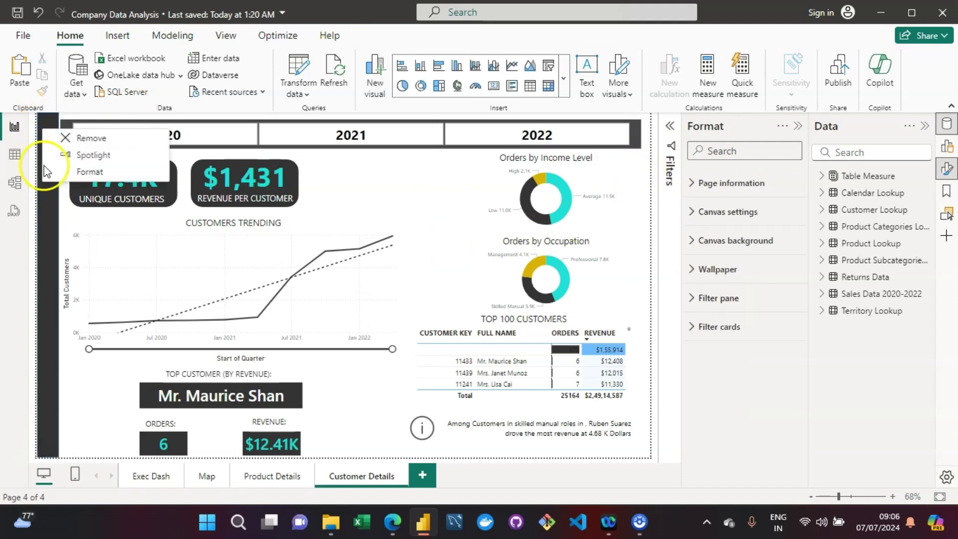
click(275, 239)
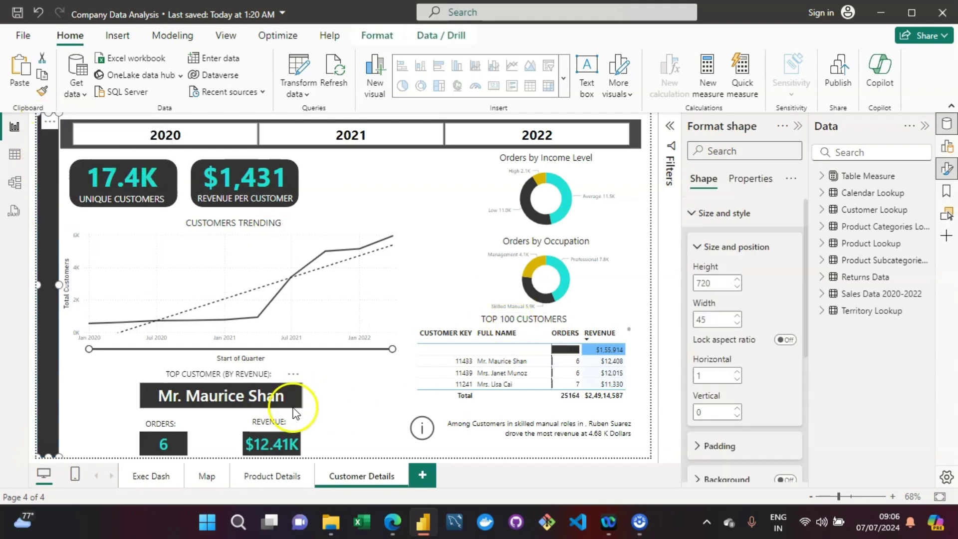
On the Map page, narrow the region slicer from its left side to width 1205 and horizontal position 55
click(207, 482)
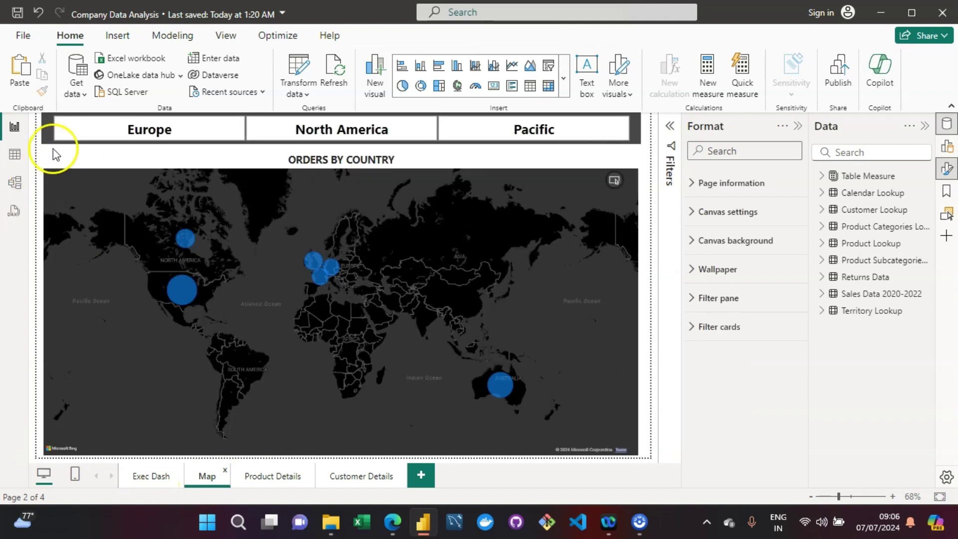
click(46, 141)
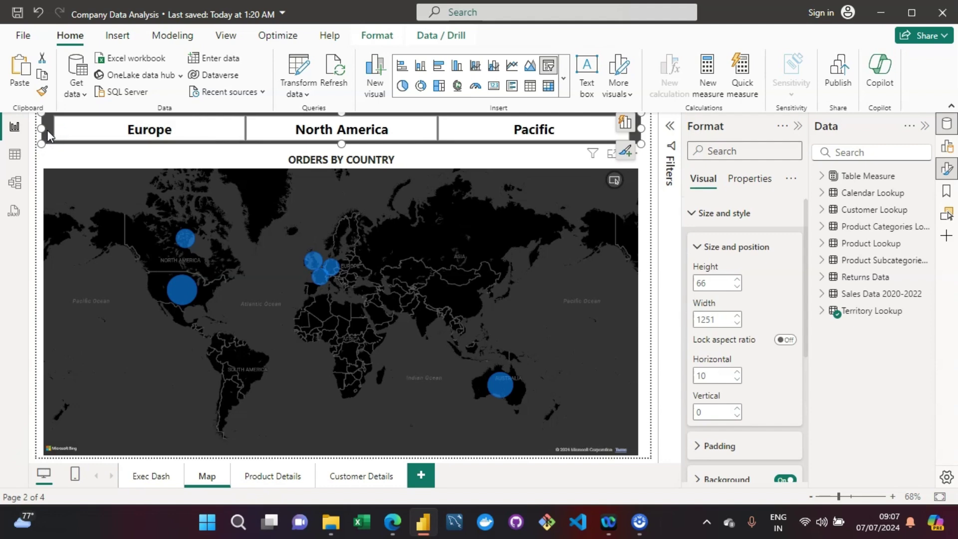
drag(49, 128, 66, 128)
click(44, 223)
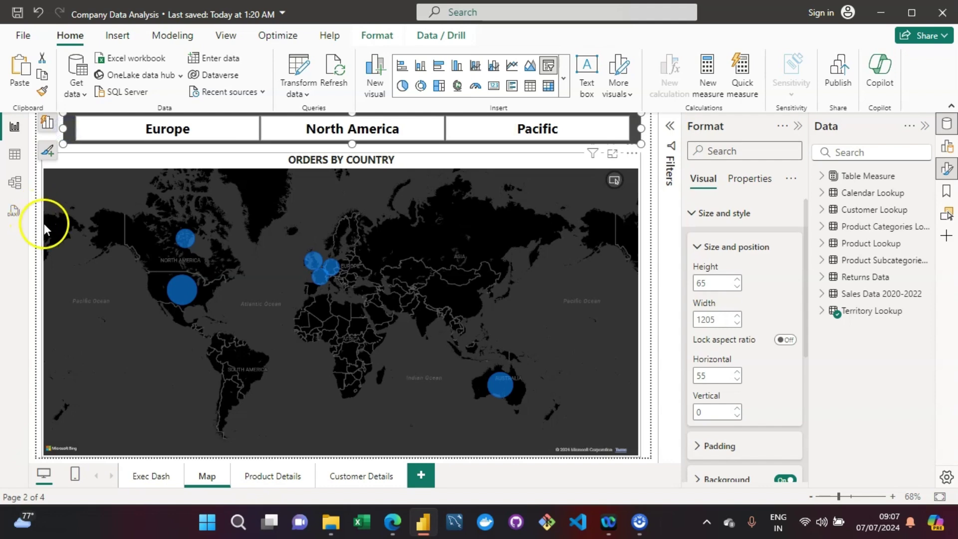
Narrow the Orders by Country map to width 1205 at horizontal position 55 and paste the dark vertical bar beside it
click(58, 267)
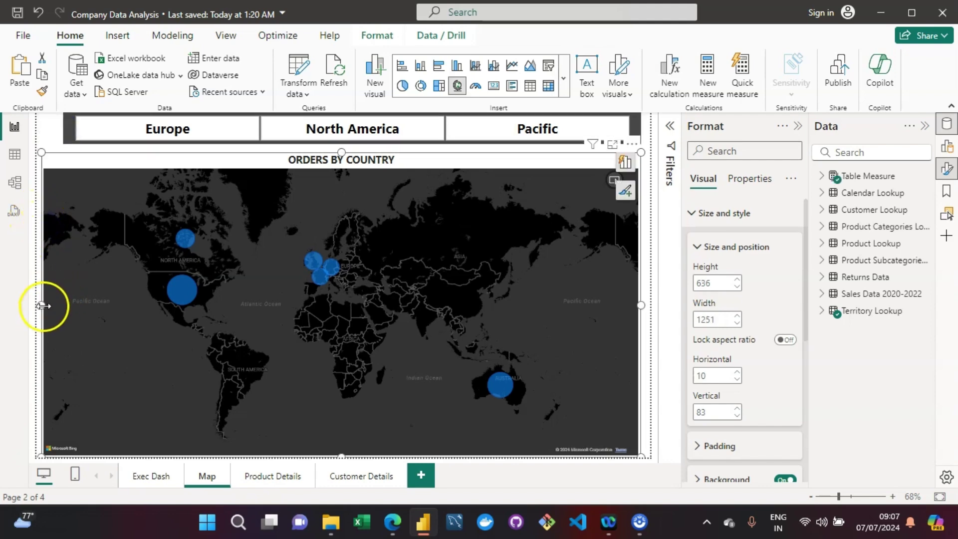
drag(44, 306, 62, 305)
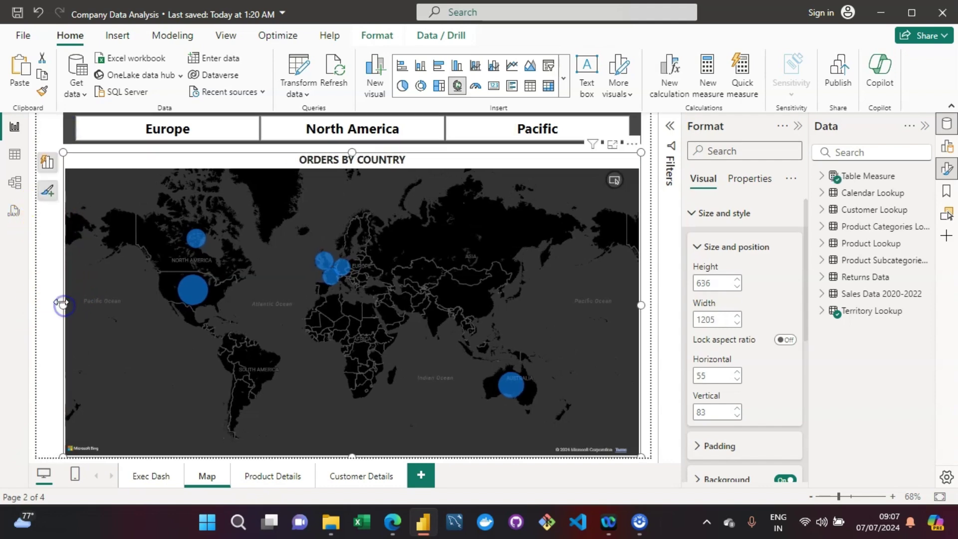
click(52, 296)
click(53, 295)
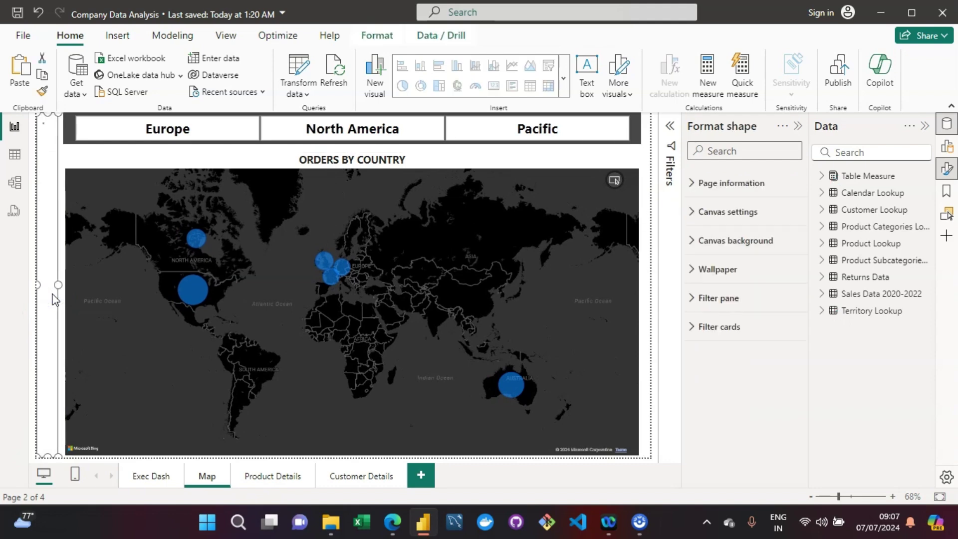
On the Product Details page, narrow the Profit Trending chart to width 1208 and the Returns Trending chart to 1213, both at horizontal position 55
click(264, 482)
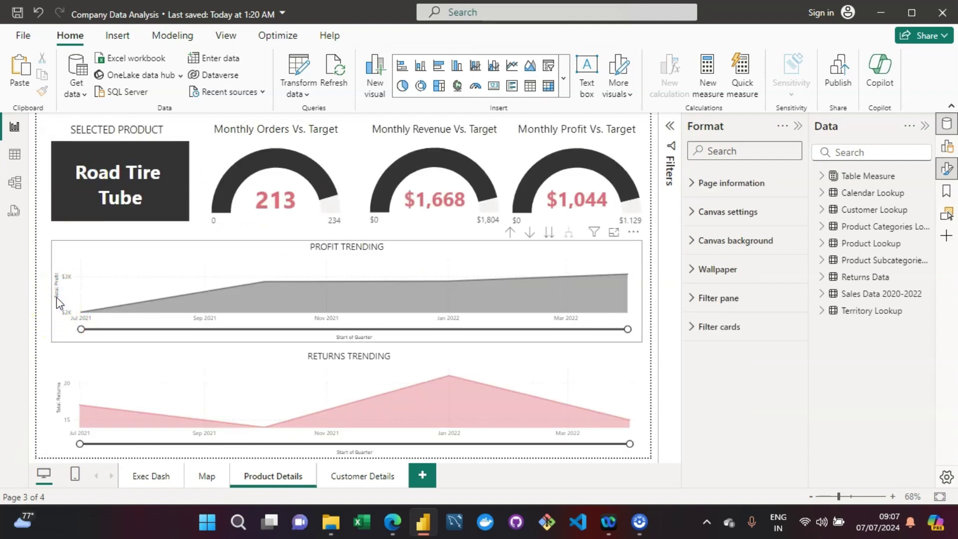
click(53, 296)
drag(52, 294, 63, 294)
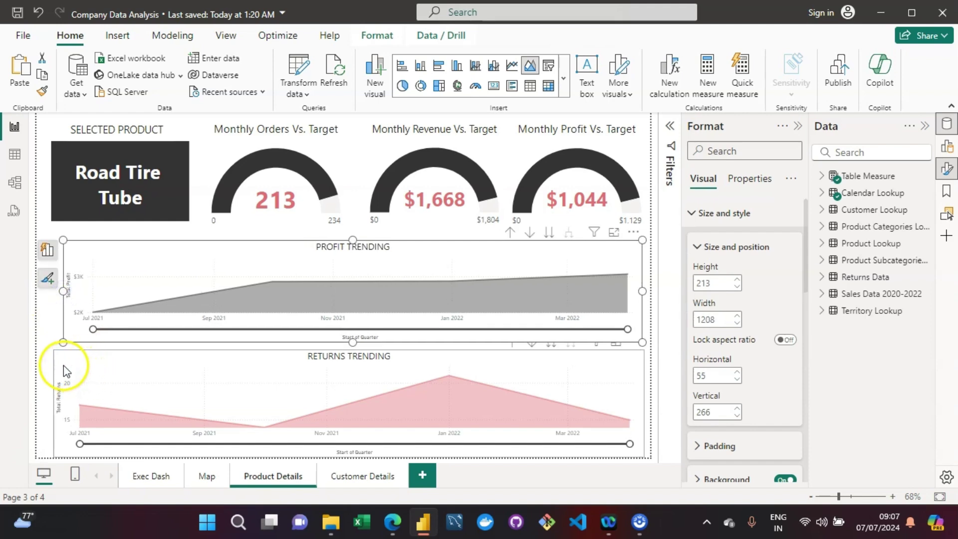
click(56, 394)
drag(55, 401, 63, 402)
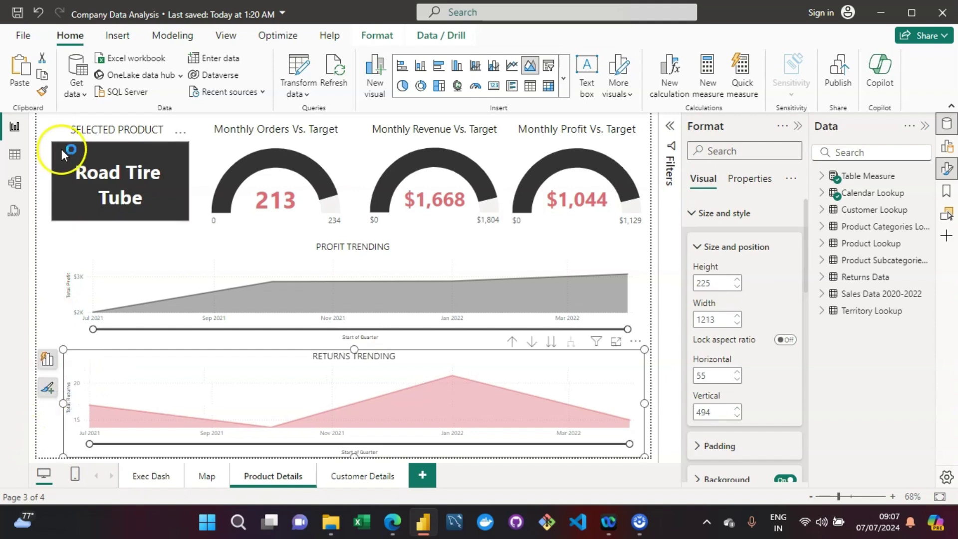
Narrow the selected product card to width 263 at horizontal position 55 and paste the dark vertical bar along the page's left edge
click(62, 175)
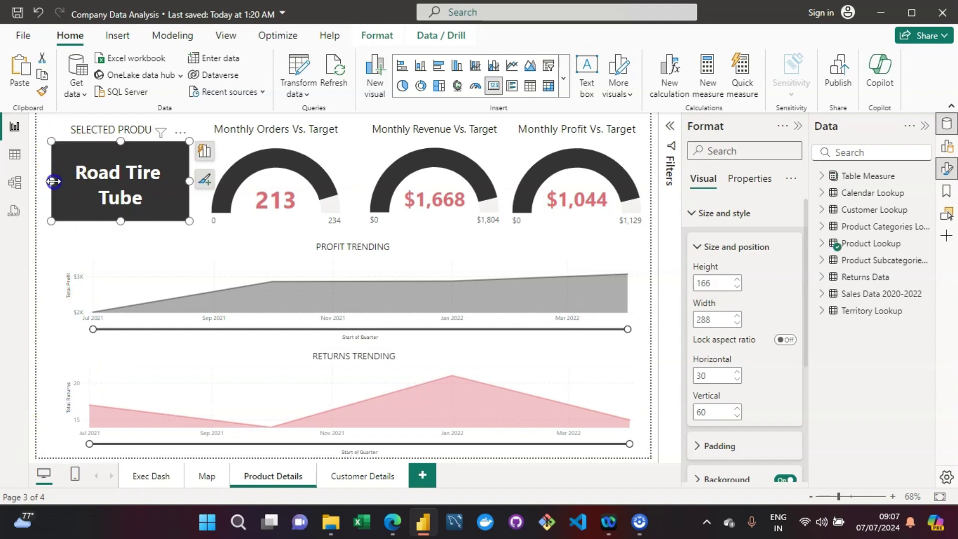
drag(51, 181, 63, 182)
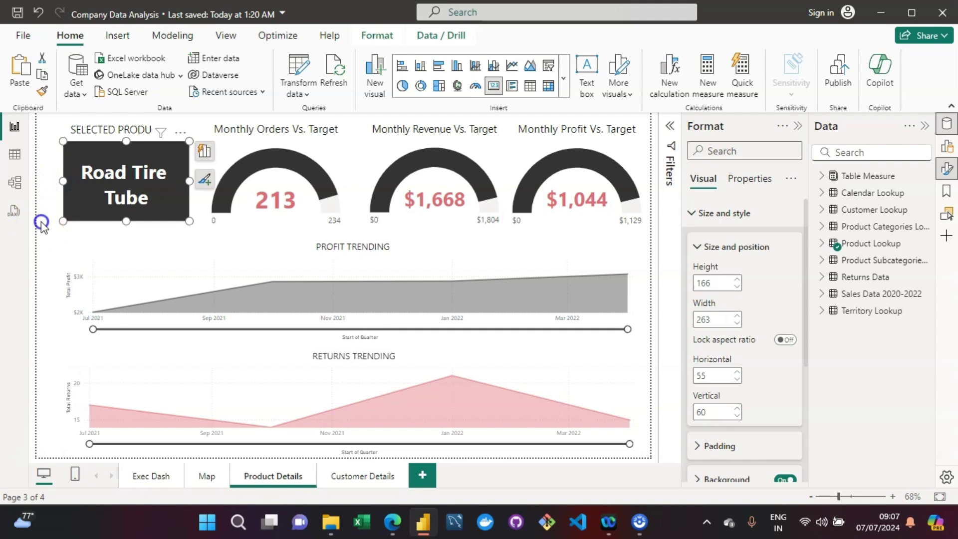
click(42, 224)
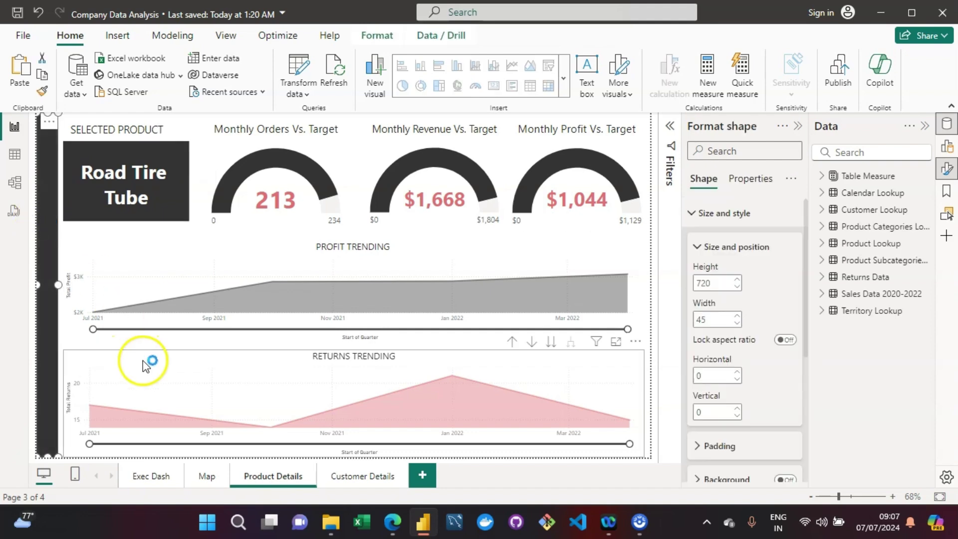
Check the dark vertical bar on the Exec Dash, Map, Product Details and Customer Details pages
click(157, 476)
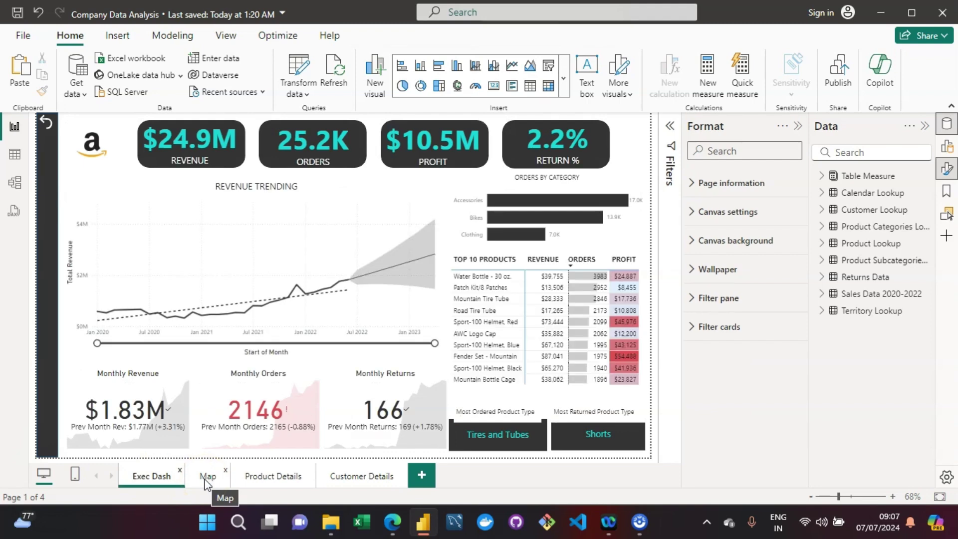
click(205, 478)
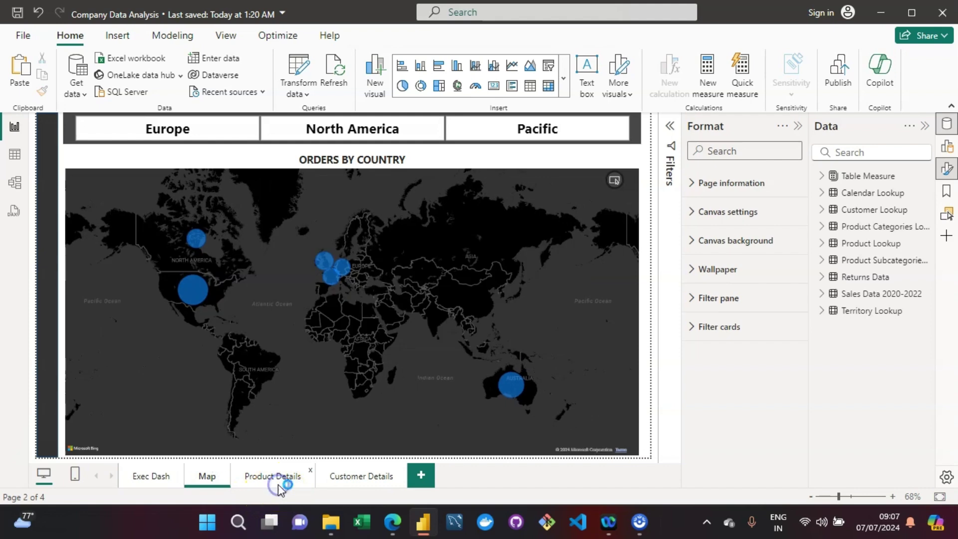
click(277, 479)
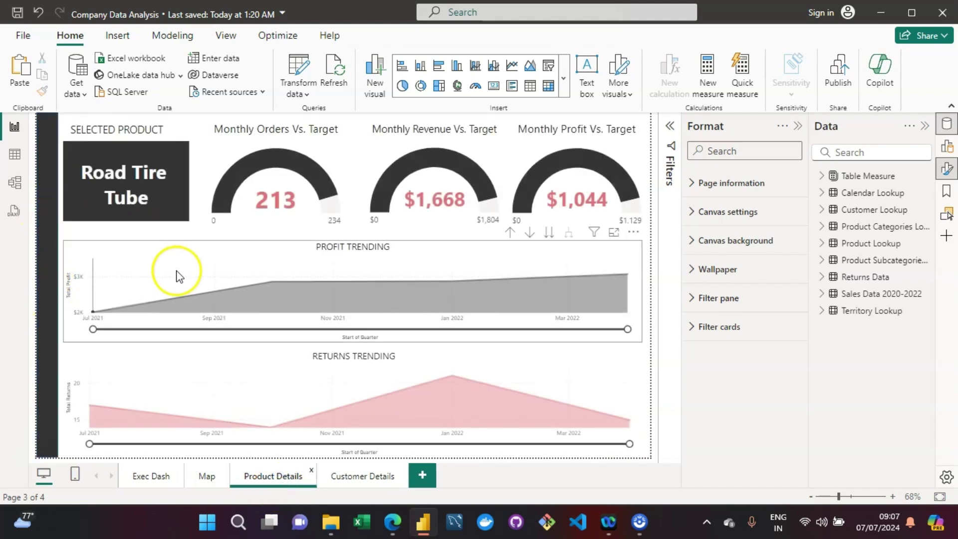
click(369, 473)
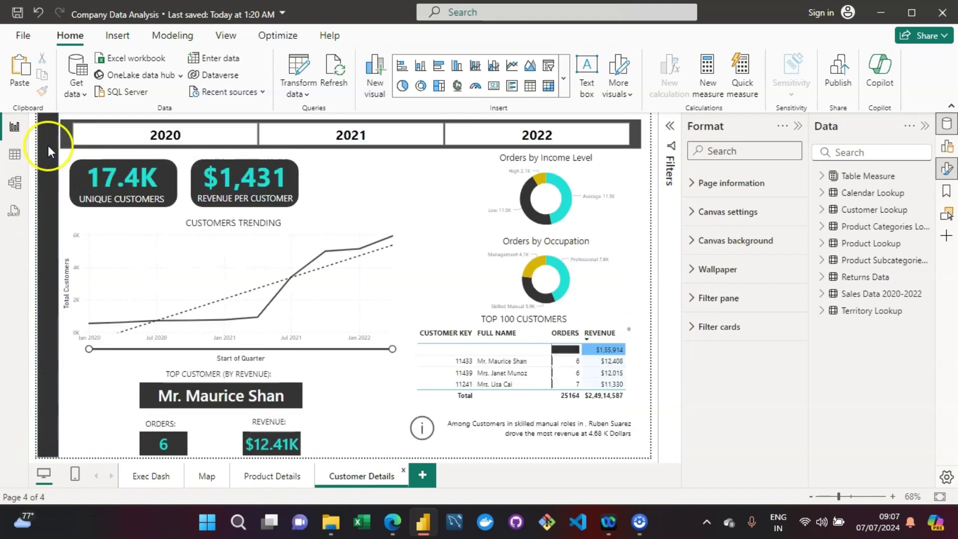
Add a new blank report page and paste the dark vertical bar along its left edge
click(425, 474)
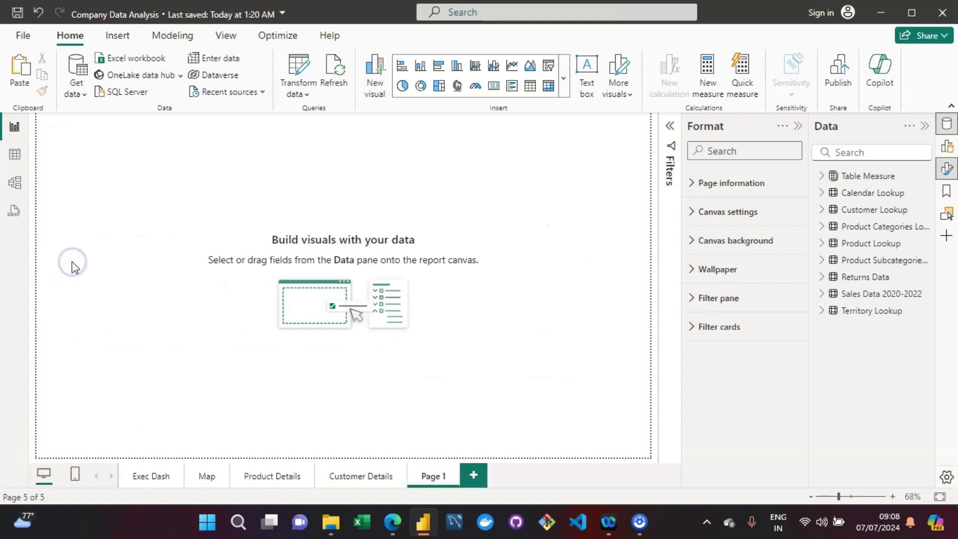
key(ctrl+v)
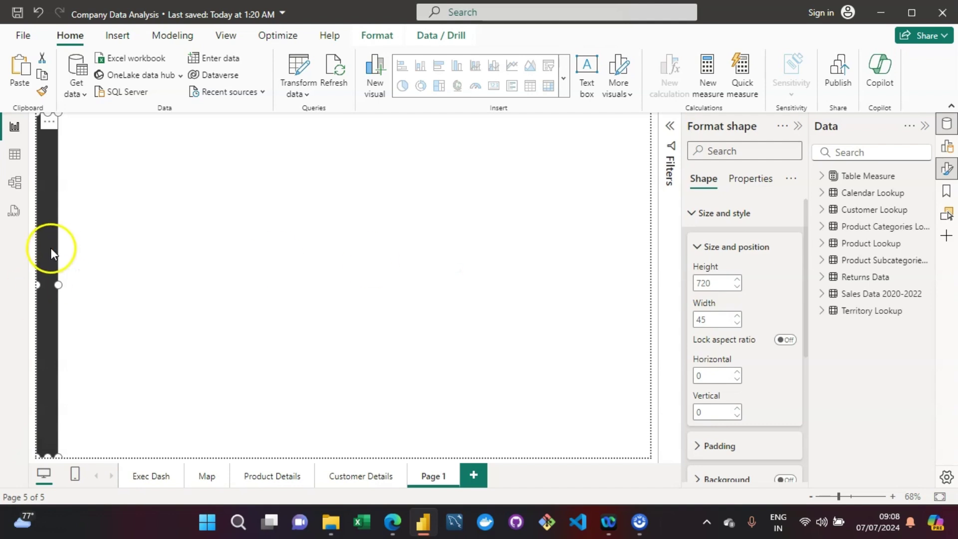
Insert a blank button and resize it to width 45 and height 49 over the upper end of the dark bar
click(117, 37)
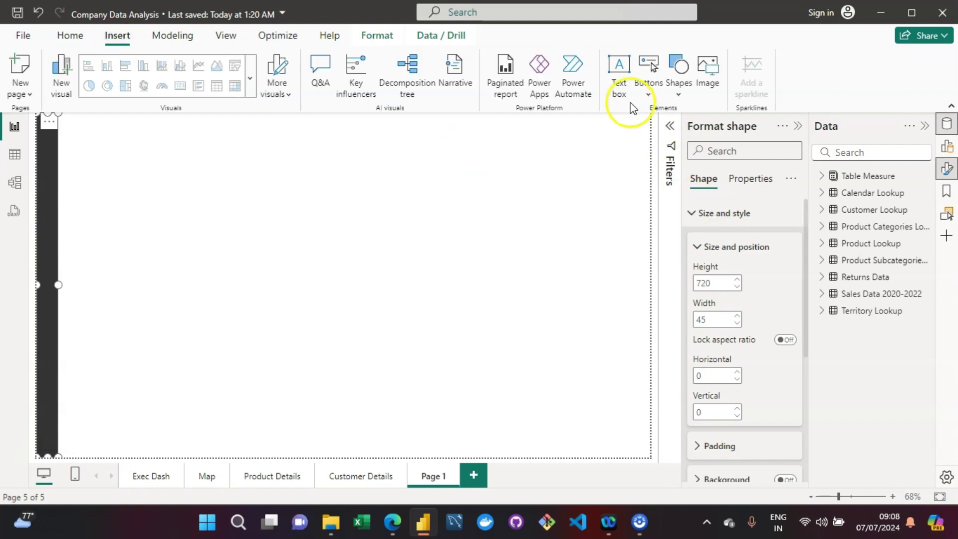
click(648, 95)
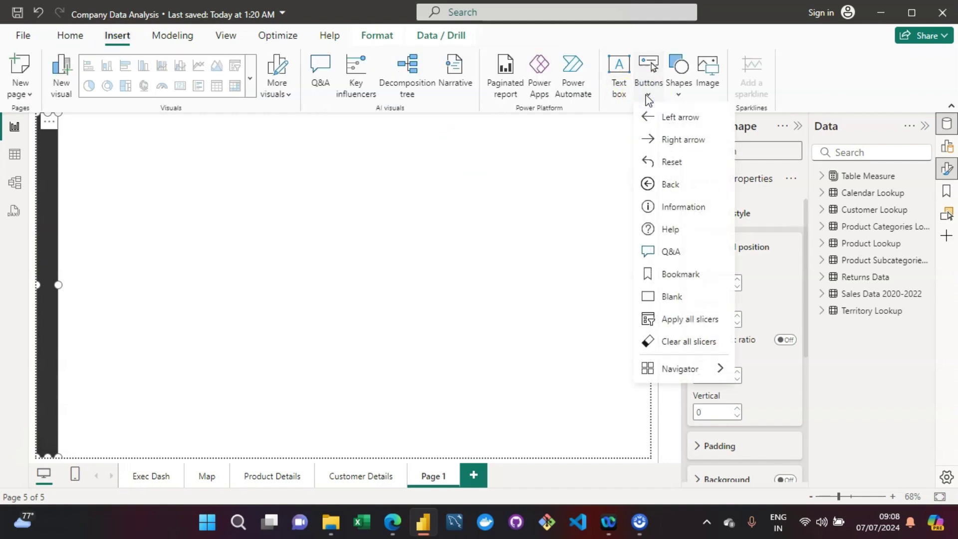
click(674, 297)
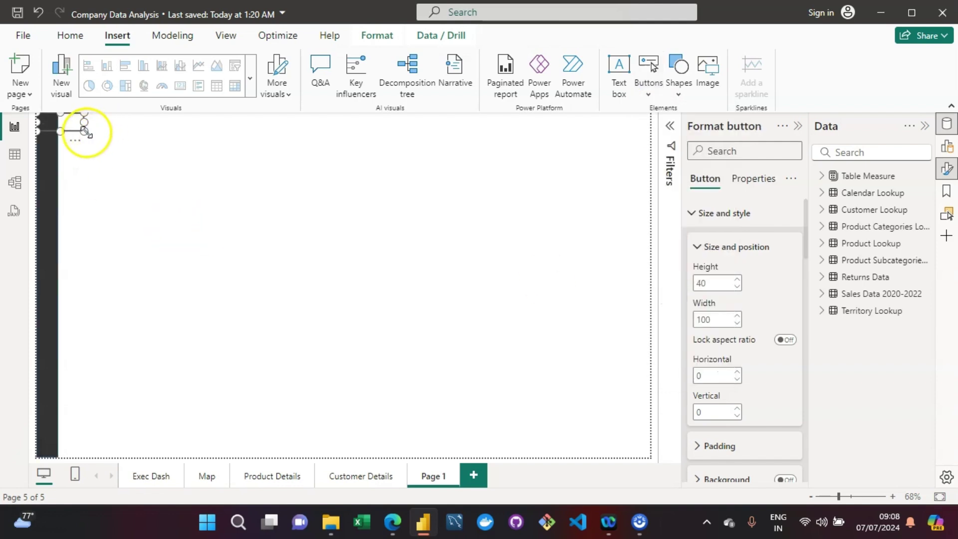
drag(86, 133, 58, 136)
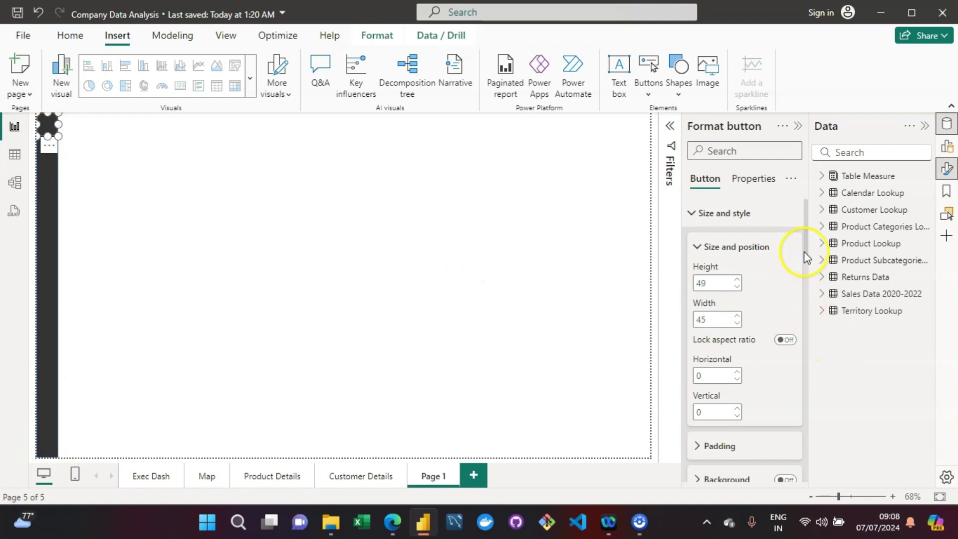
Set the icon type in the blank button's style to Custom
click(705, 218)
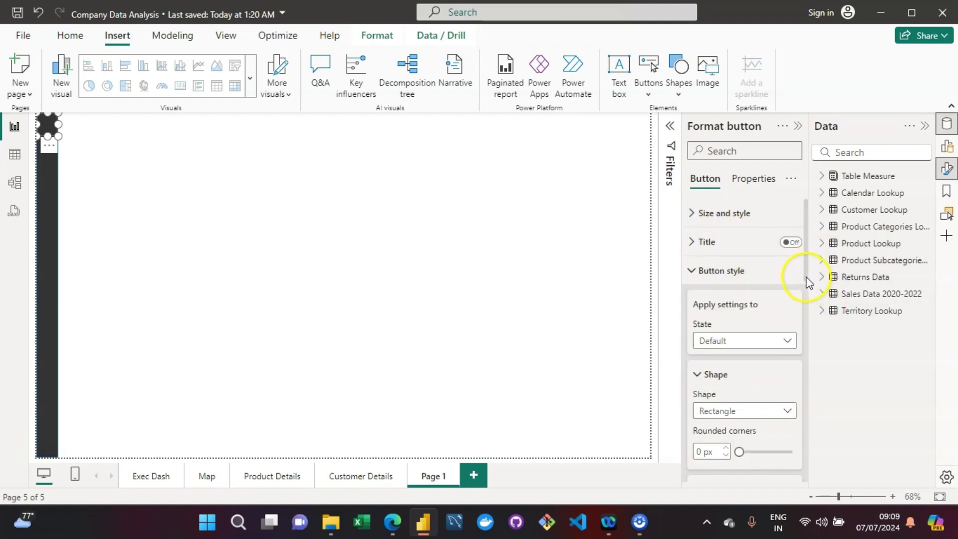
drag(809, 283, 809, 333)
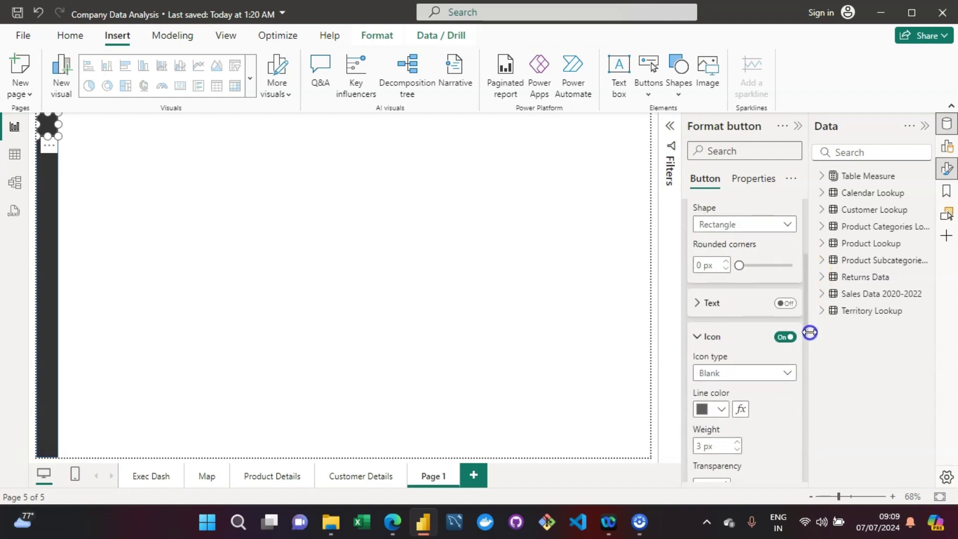
mouse_move(809, 332)
mouse_down()
mouse_move(800, 372)
mouse_move(804, 472)
mouse_move(806, 260)
mouse_move(804, 347)
mouse_up()
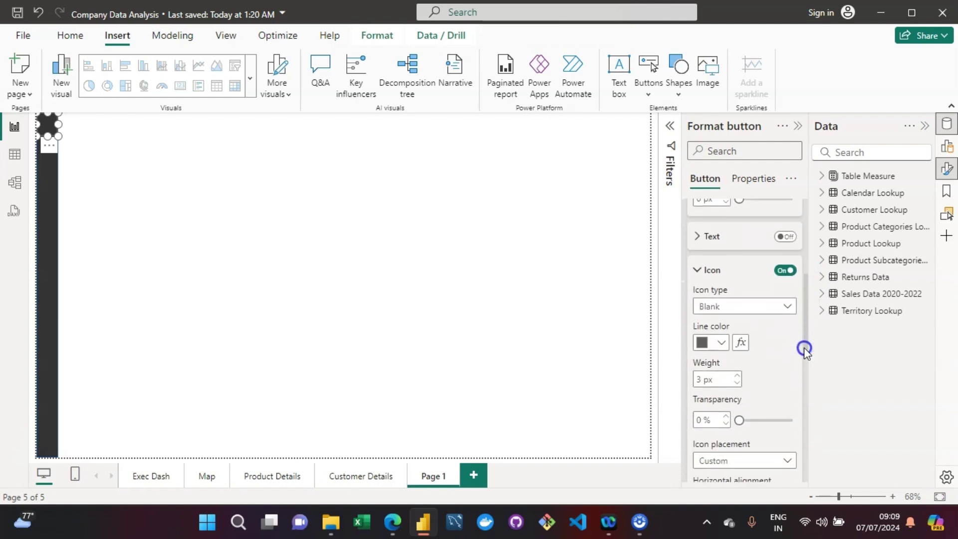
click(767, 305)
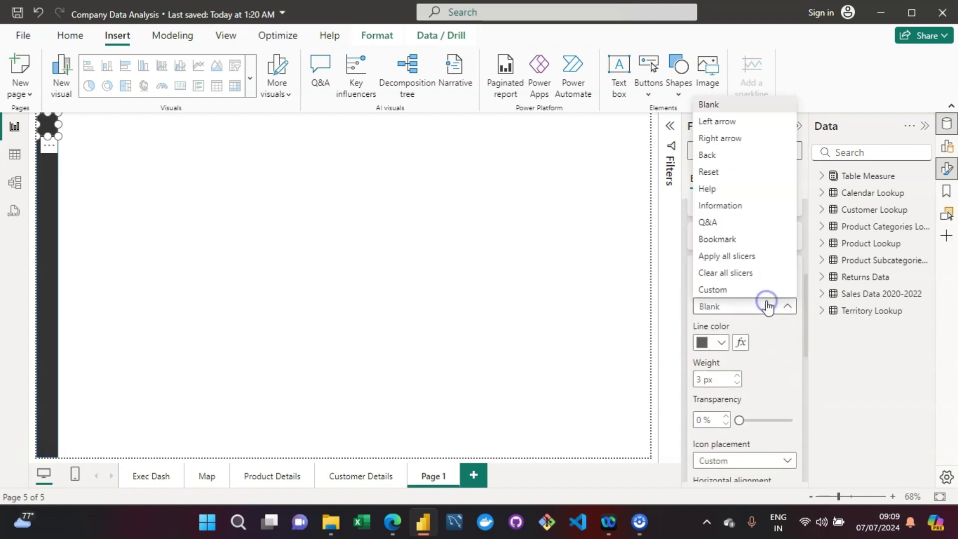
click(739, 290)
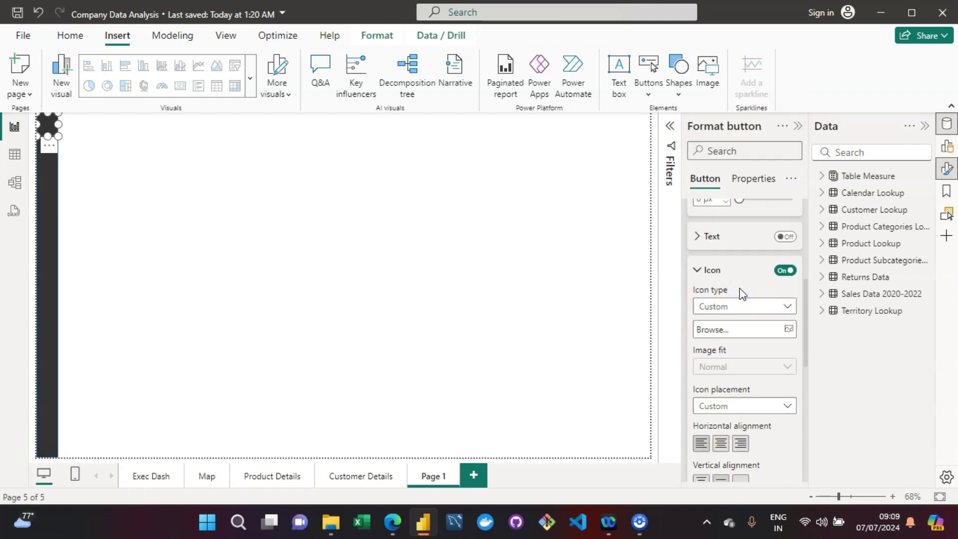
click(743, 311)
Load Dashboard_Icon from the Company Icon Images folder as the button's icon and move the button down the bar, below its middle
click(781, 332)
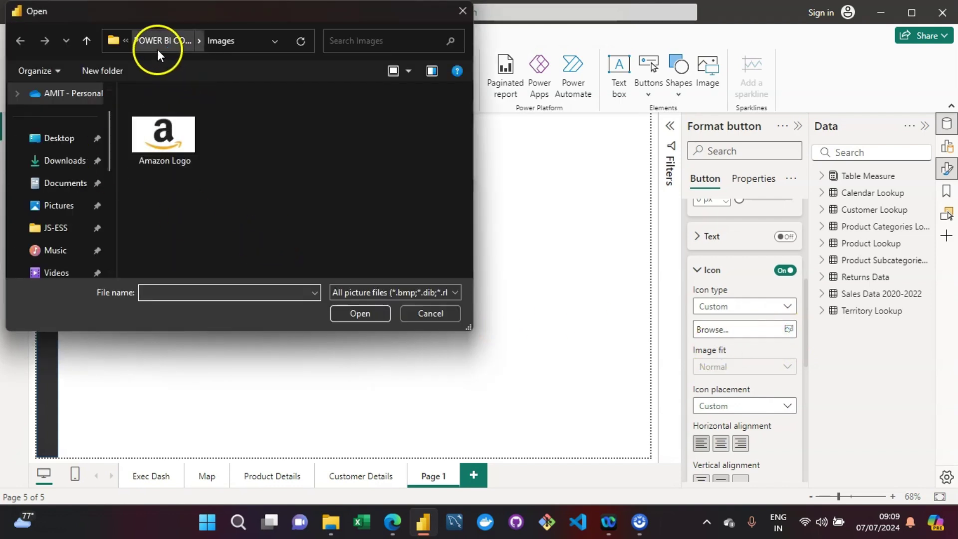
click(158, 50)
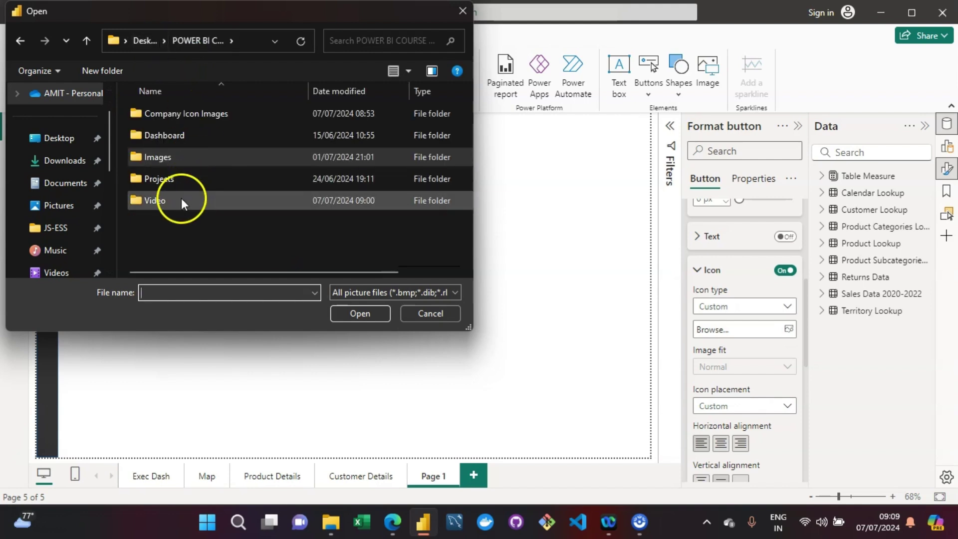
click(189, 114)
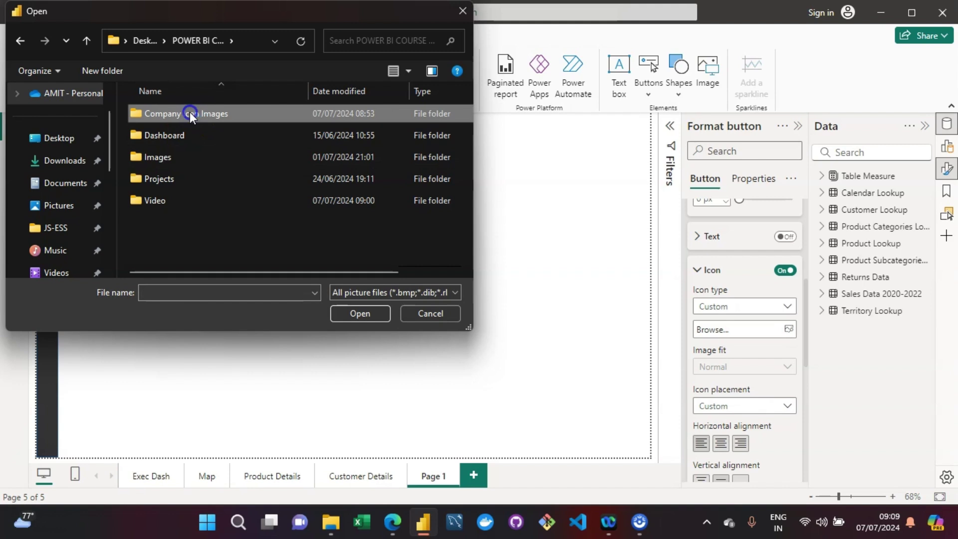
double_click(189, 114)
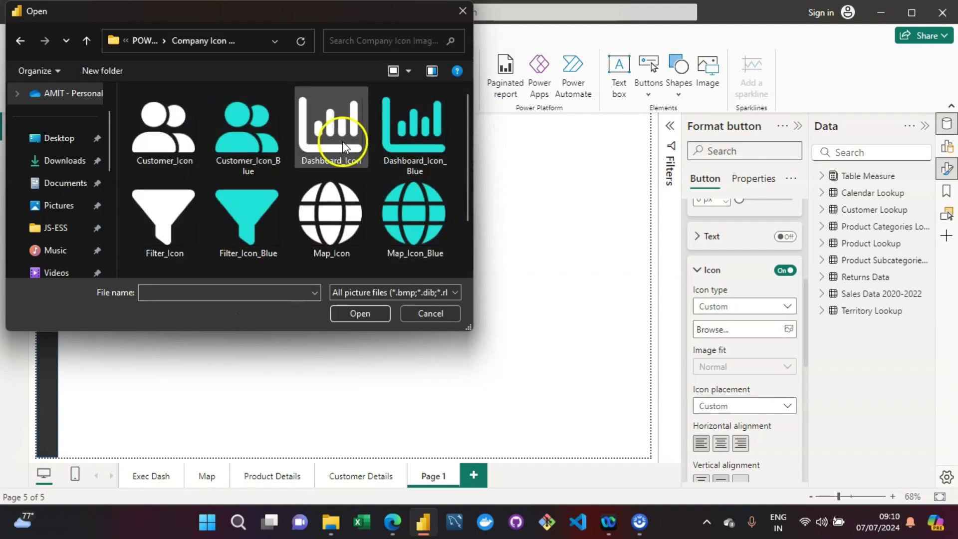
double_click(334, 131)
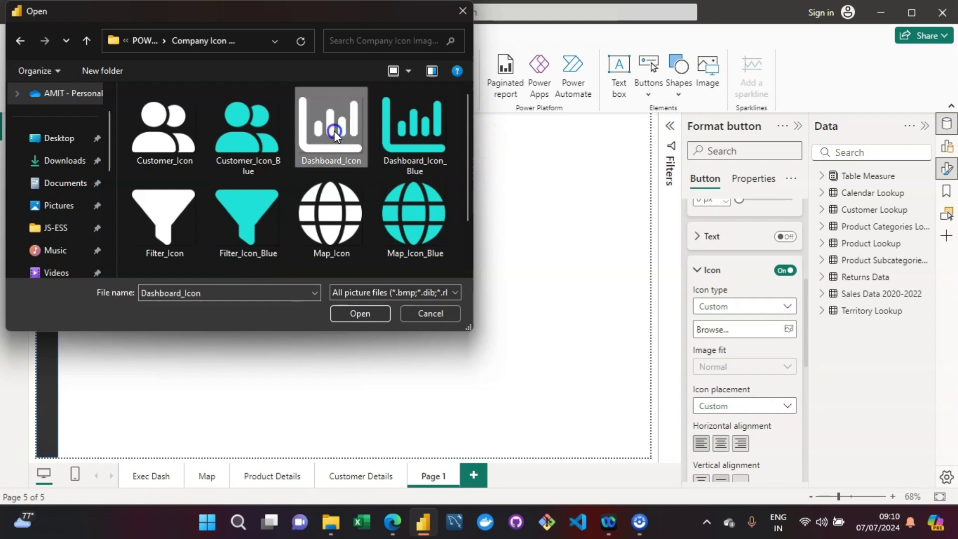
click(361, 313)
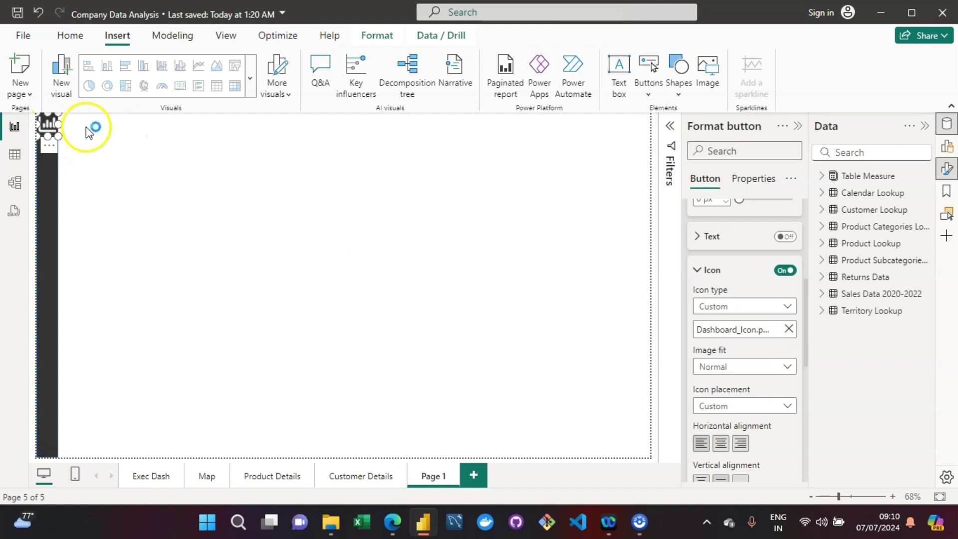
drag(48, 124, 44, 346)
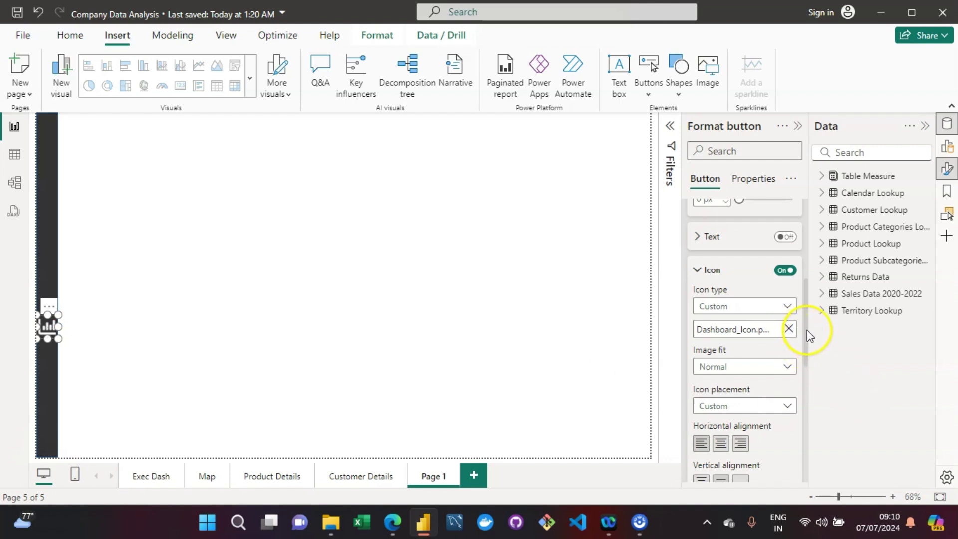
Switch the dashboard button's style settings to the On hover state
drag(810, 336, 808, 458)
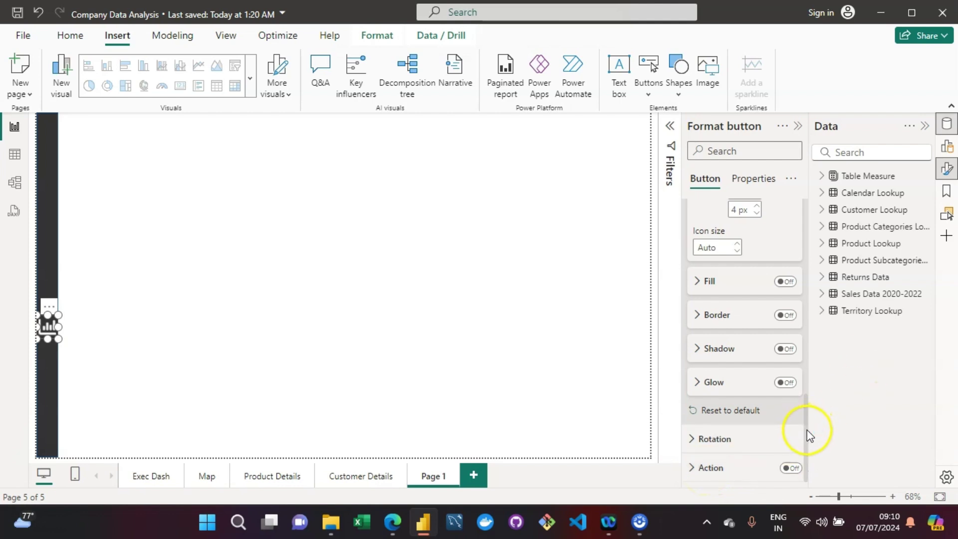
drag(810, 435, 809, 301)
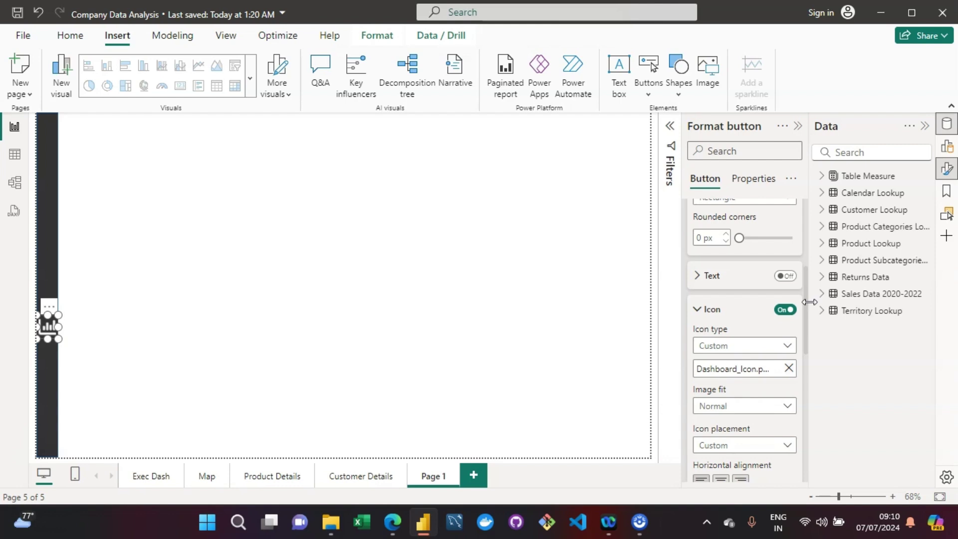
click(781, 351)
drag(806, 312, 804, 259)
click(733, 299)
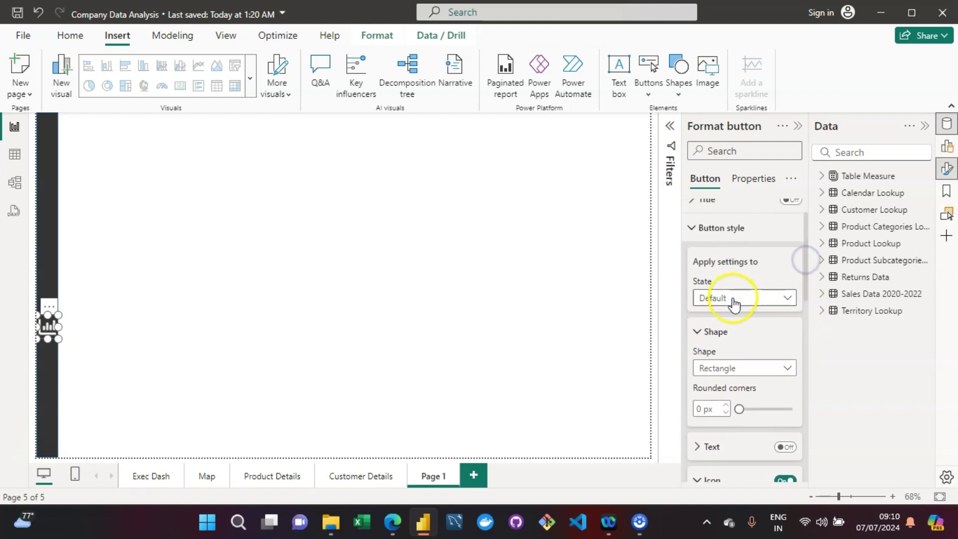
click(722, 333)
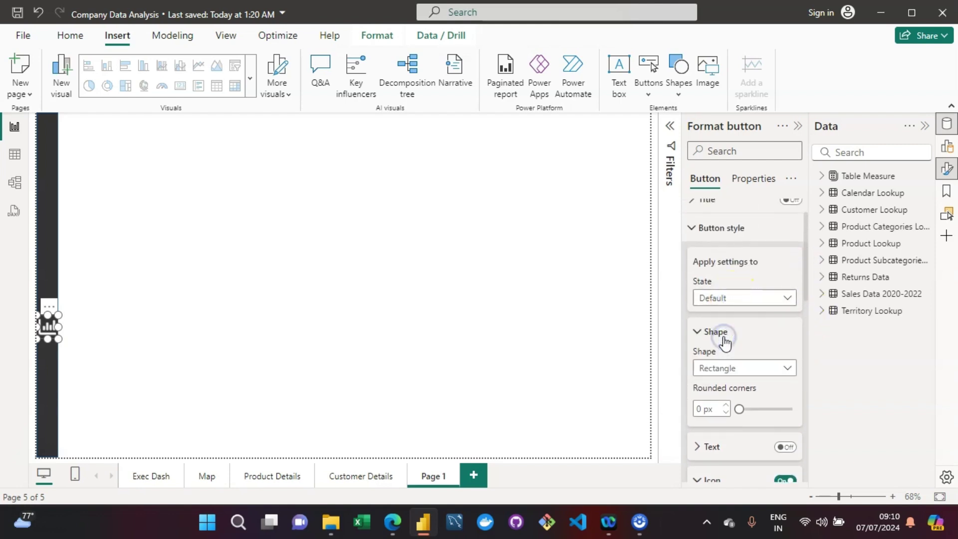
Replace the button's hover icon with Dashboard_Icon_Blue from the Company Icon Images folder
drag(806, 274, 804, 352)
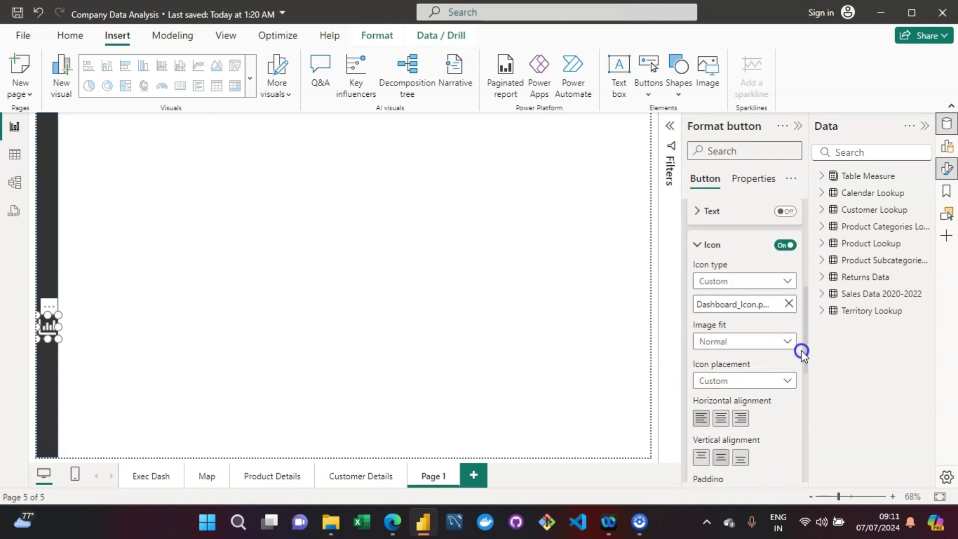
click(758, 341)
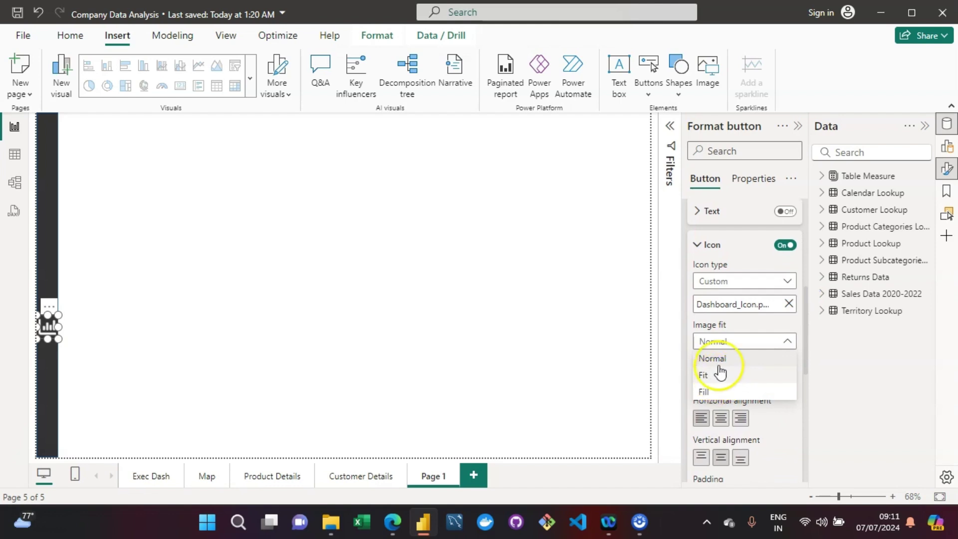
click(732, 305)
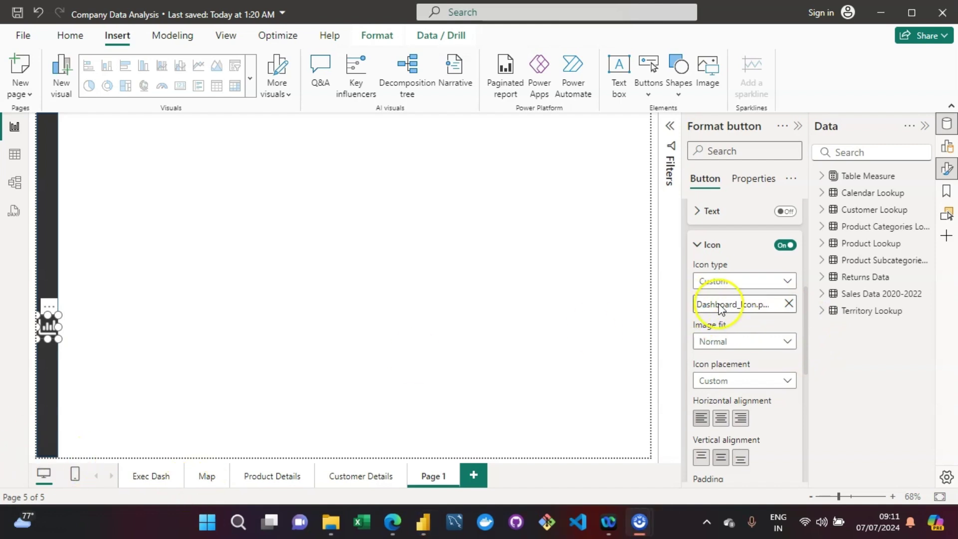
click(789, 306)
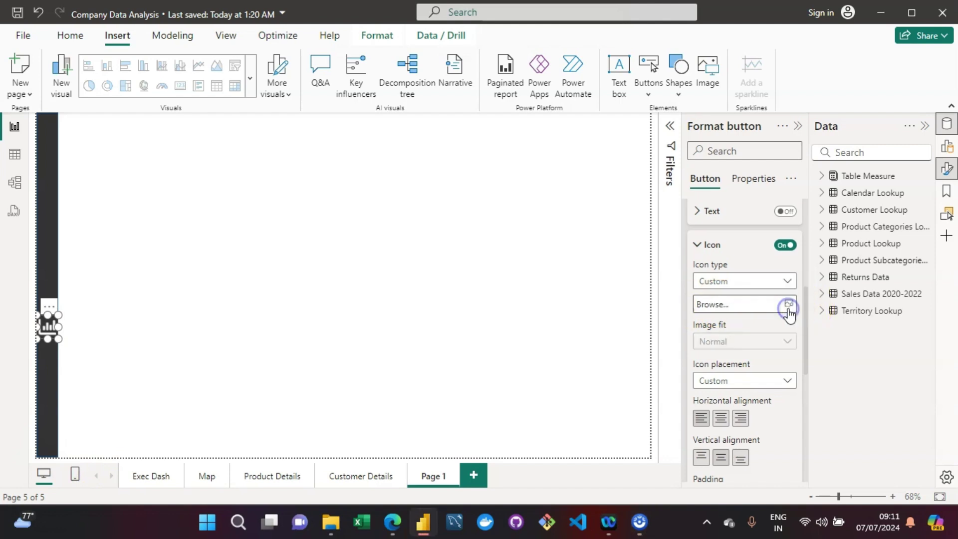
click(759, 314)
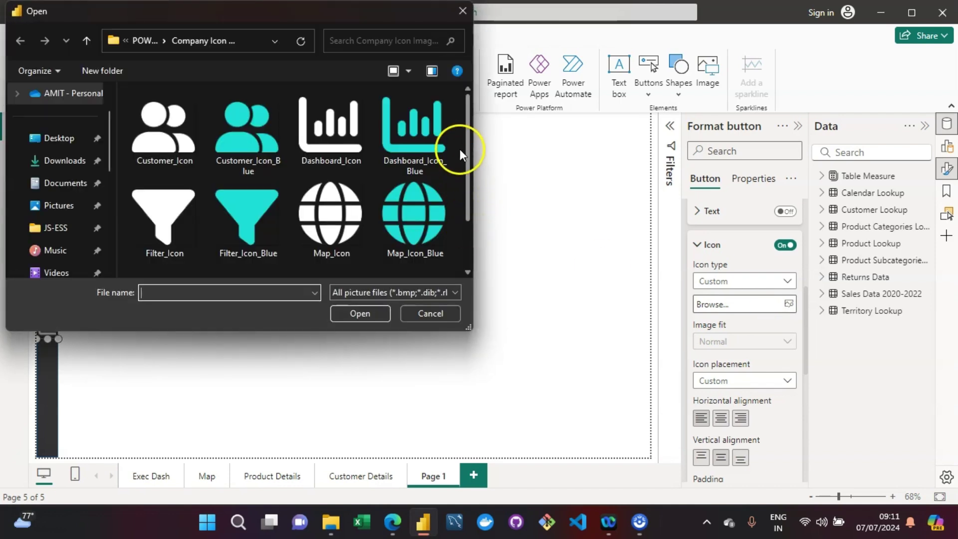
click(430, 140)
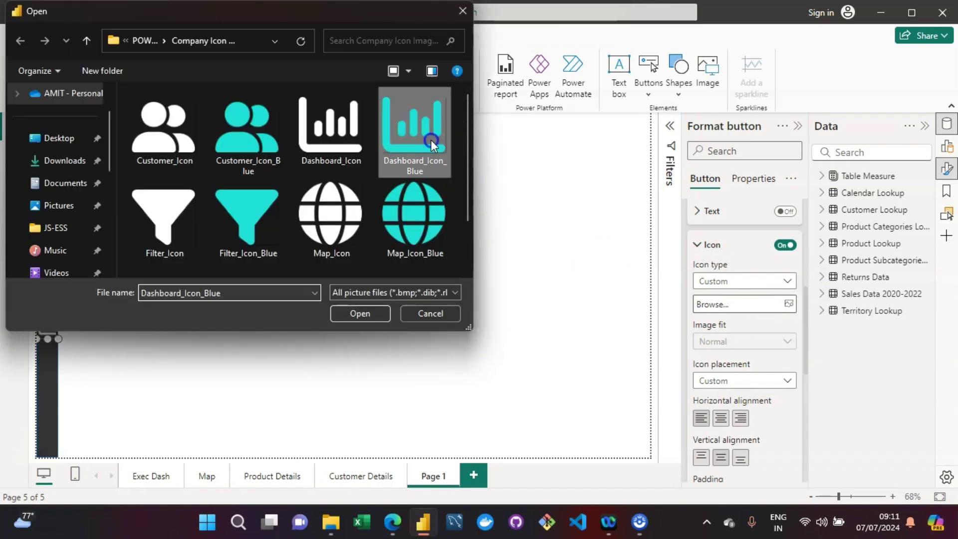
click(360, 314)
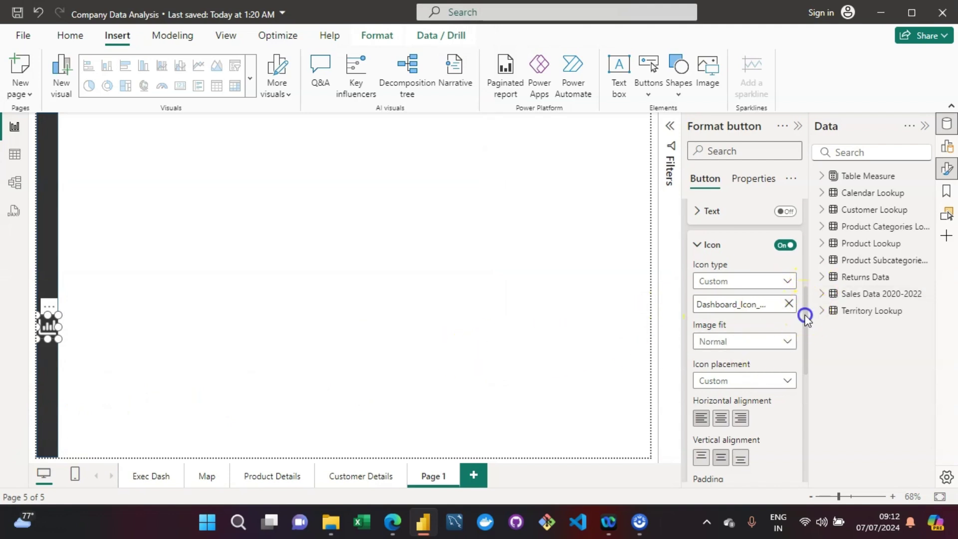
Switch the button's style settings to the On press state and replace that state's icon with Dashboard_Icon_Blue
drag(805, 314, 813, 241)
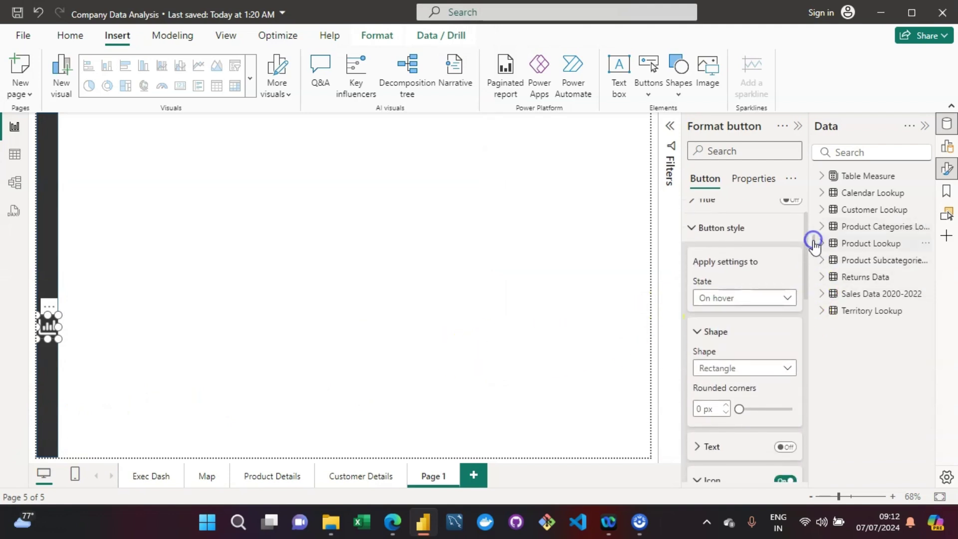
click(753, 299)
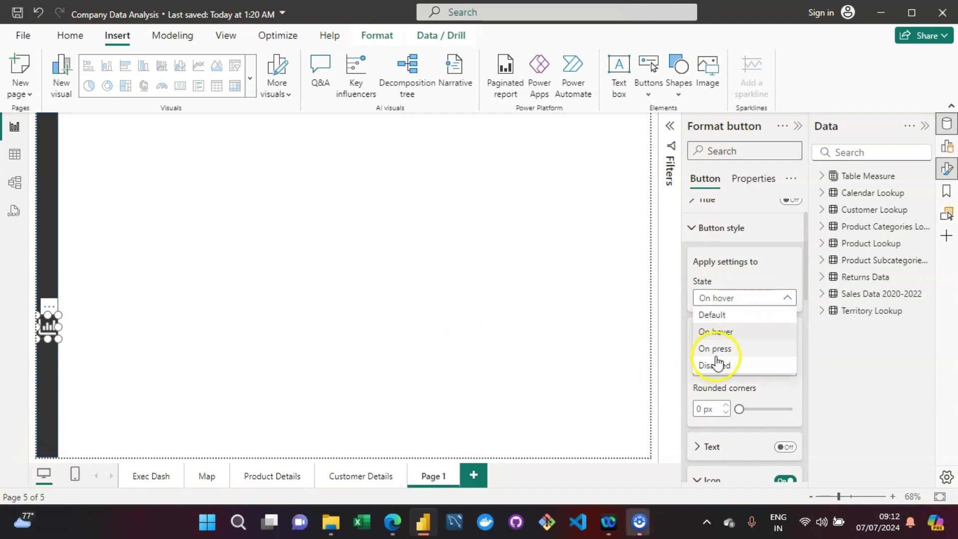
click(717, 356)
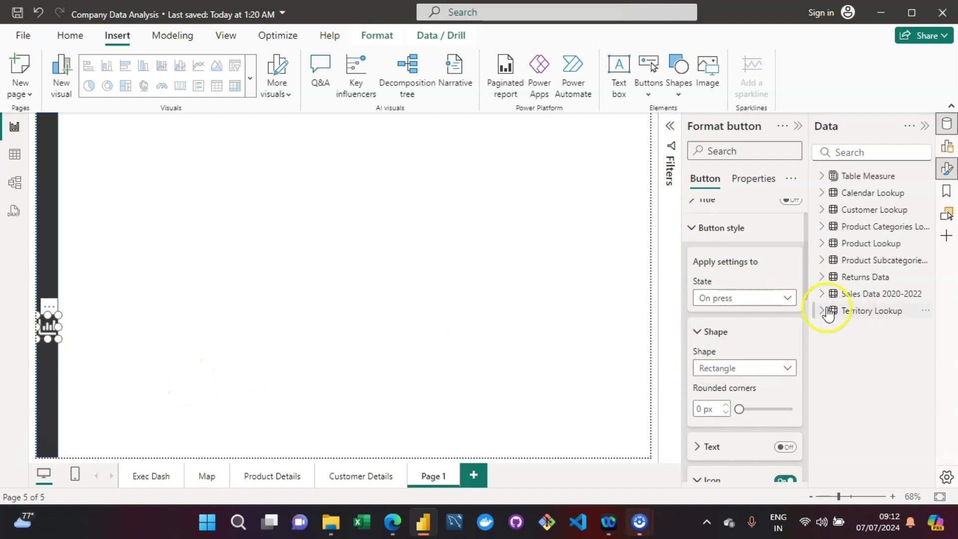
drag(804, 288, 802, 353)
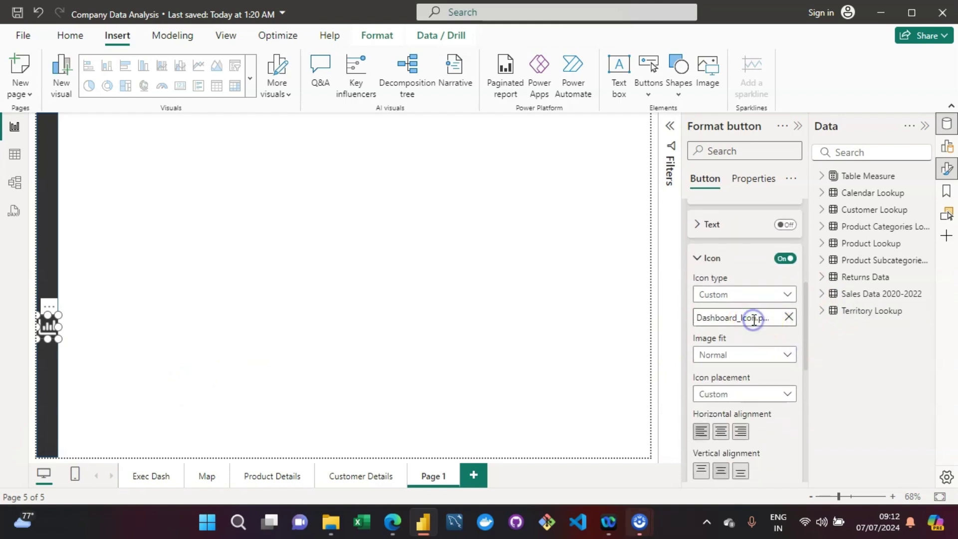
click(788, 319)
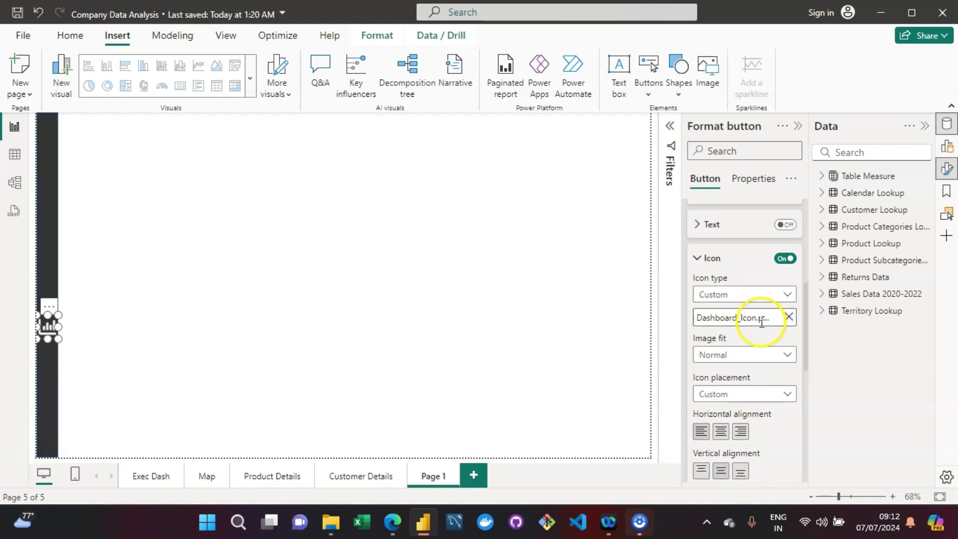
click(786, 318)
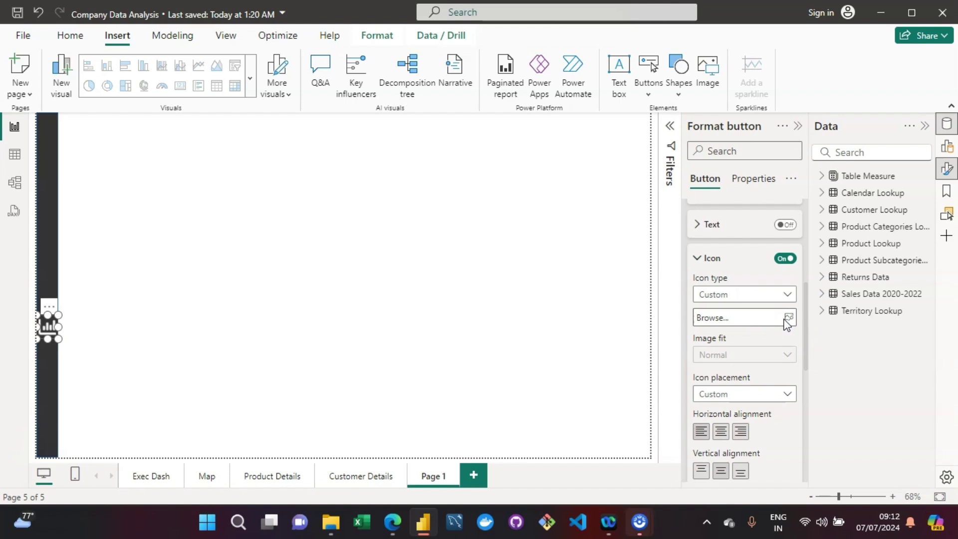
click(789, 318)
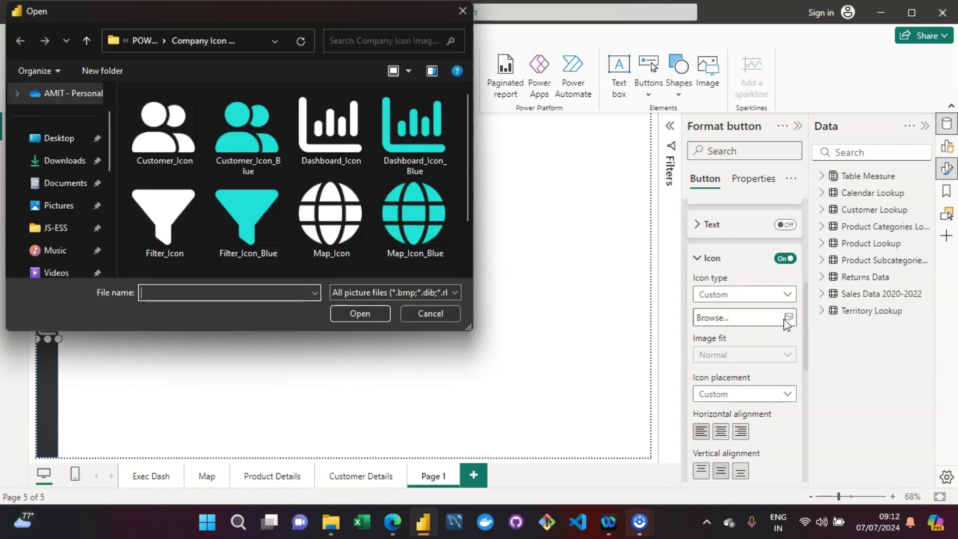
click(421, 126)
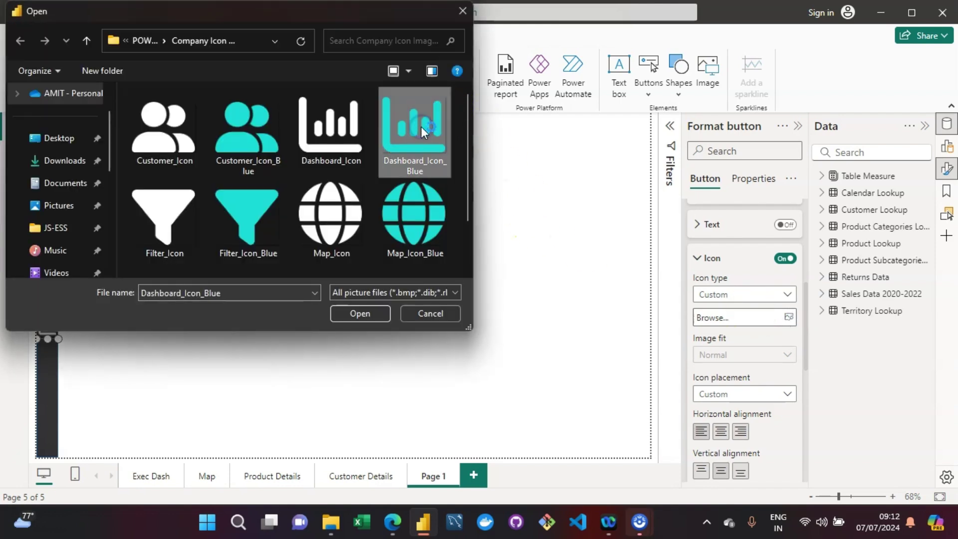
click(382, 316)
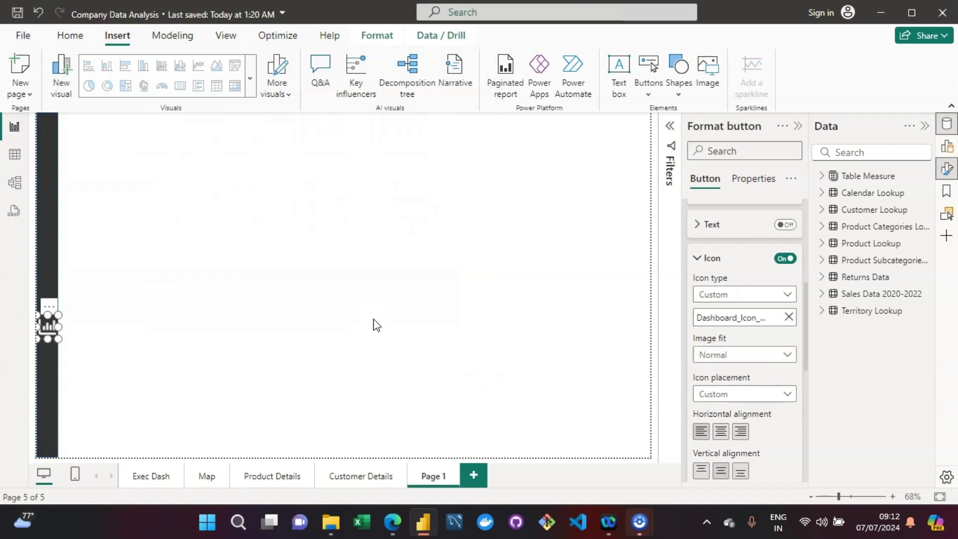
Deselect the dashboard button and check how its icon reacts to hovering and pressing on the canvas
click(287, 338)
click(114, 326)
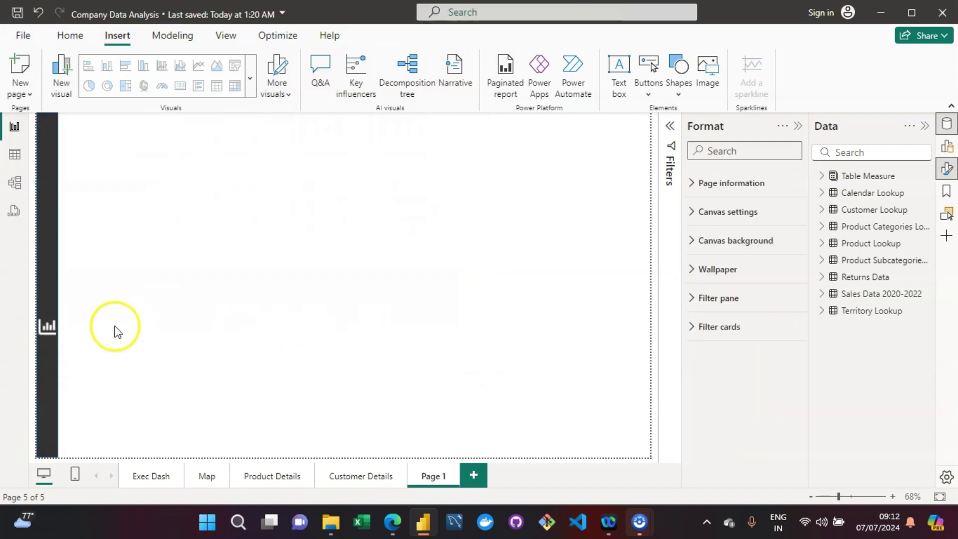
click(48, 331)
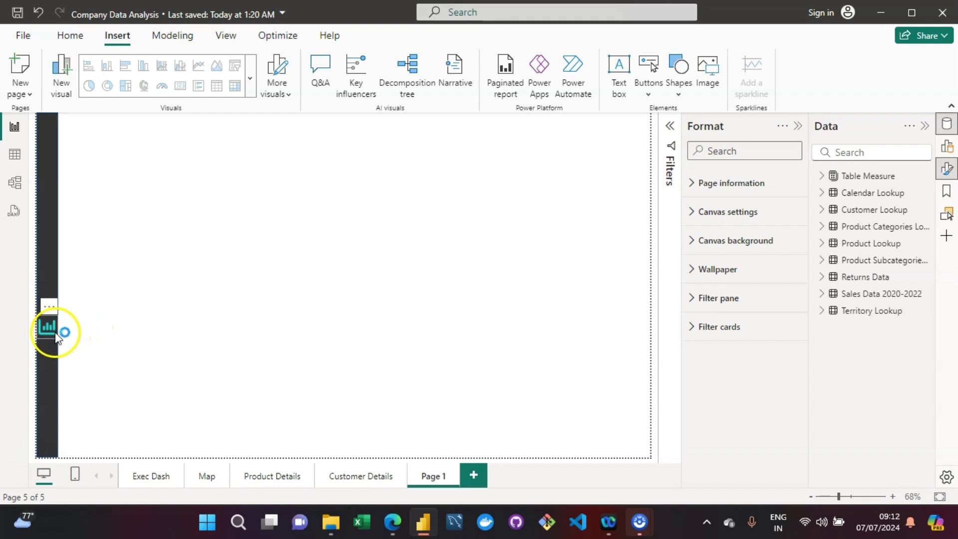
click(55, 338)
click(54, 333)
click(49, 335)
click(48, 333)
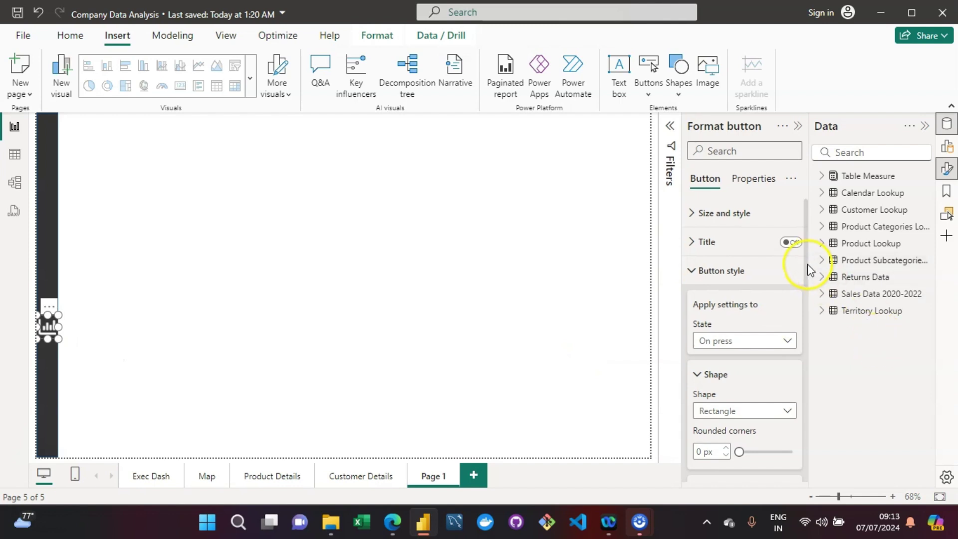
Turn on the dashboard button's action and expand its action settings
drag(807, 265, 415, 382)
click(804, 398)
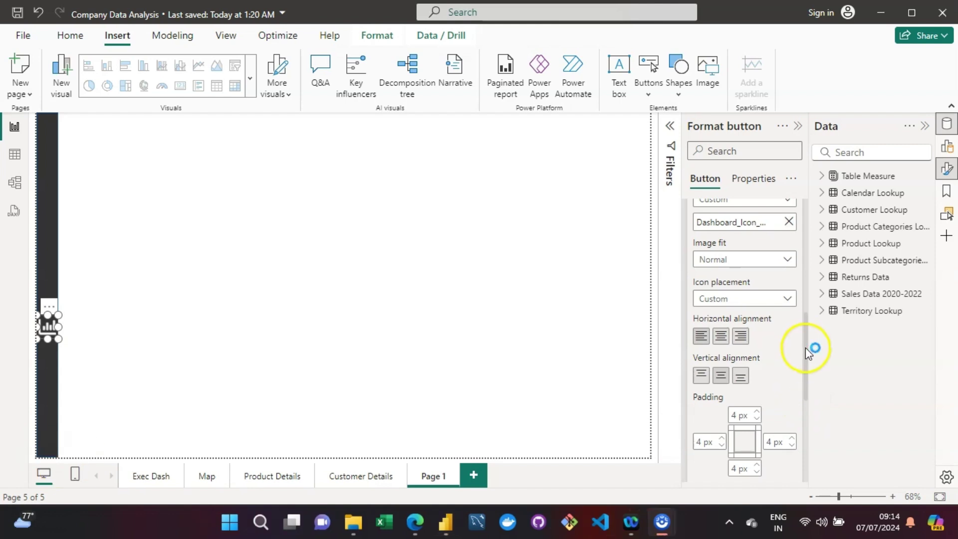
drag(806, 347, 805, 486)
click(794, 469)
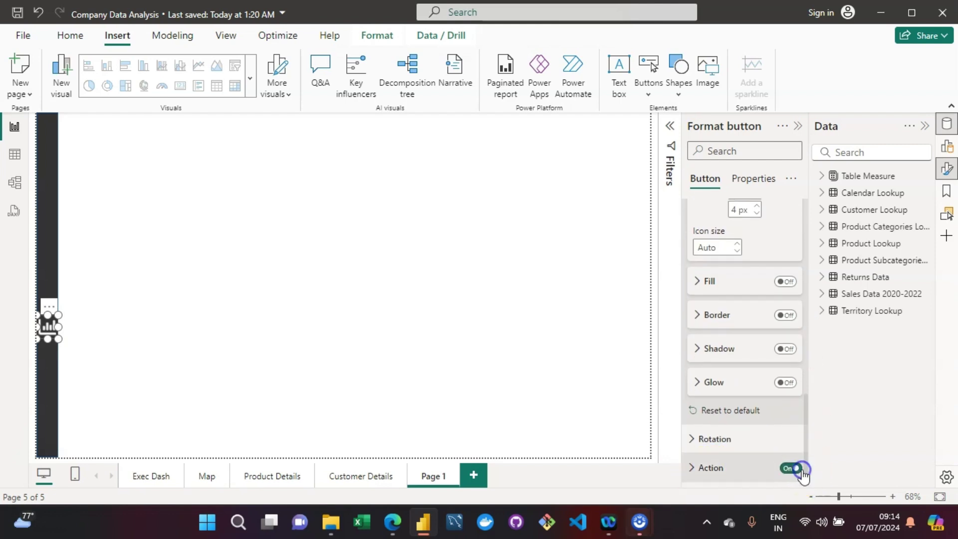
click(712, 471)
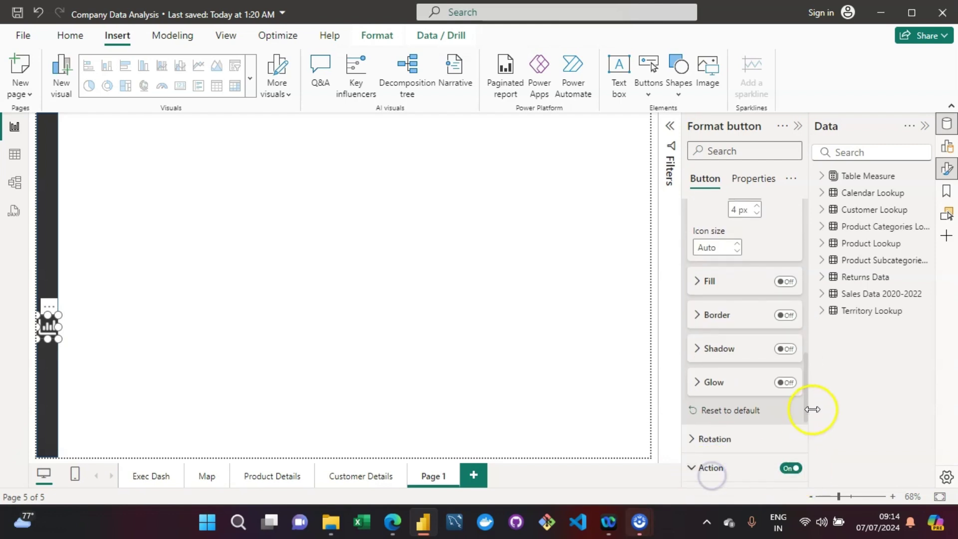
drag(805, 387, 813, 447)
Set the button's action type to Page navigation with Exec Dash as the destination
click(752, 303)
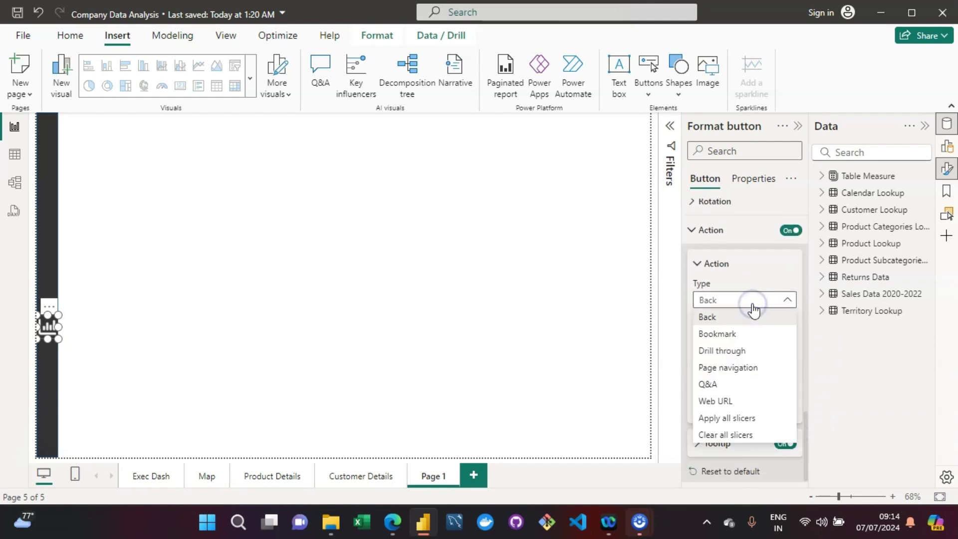
click(743, 369)
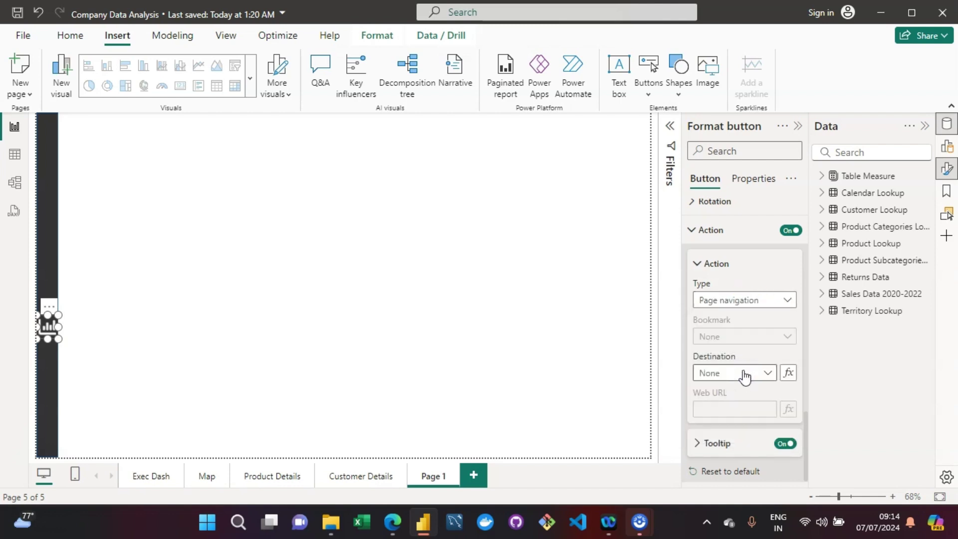
click(767, 384)
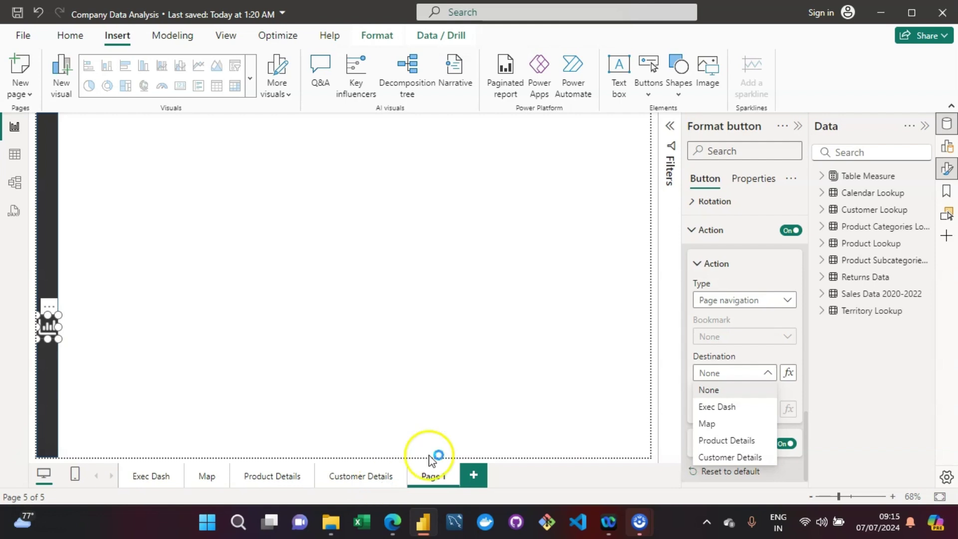
click(719, 407)
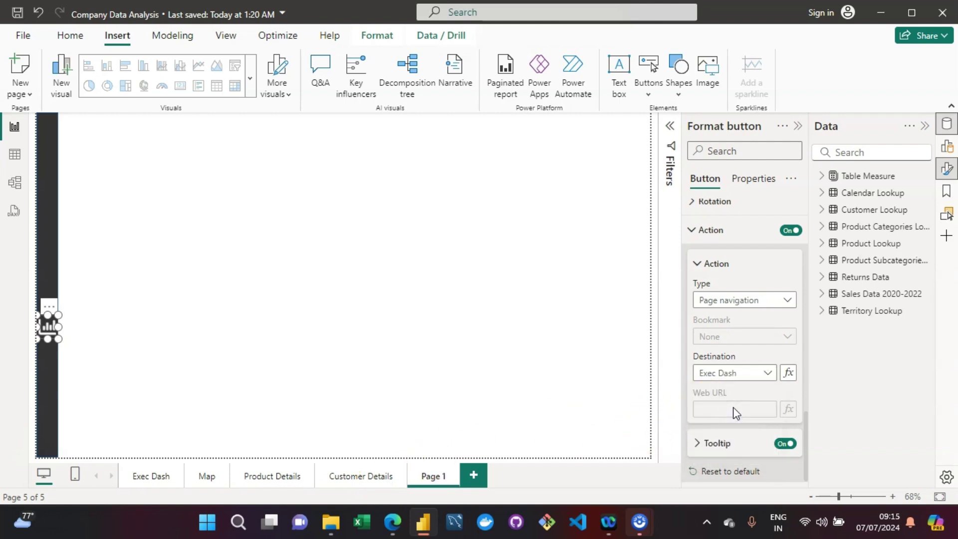
click(758, 364)
Test the dashboard button's link to the Exec Dash page, and return to Page 1
click(509, 275)
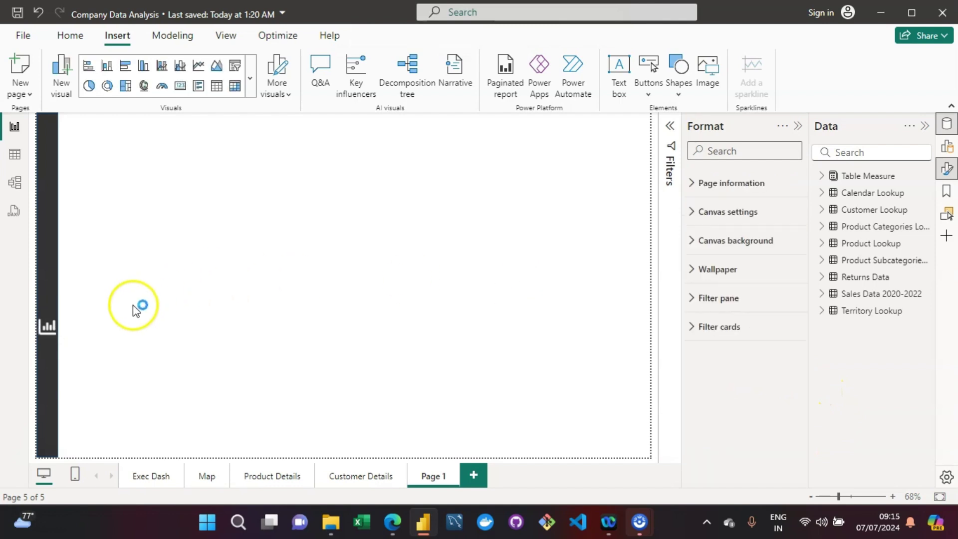
ctrl+click(47, 329)
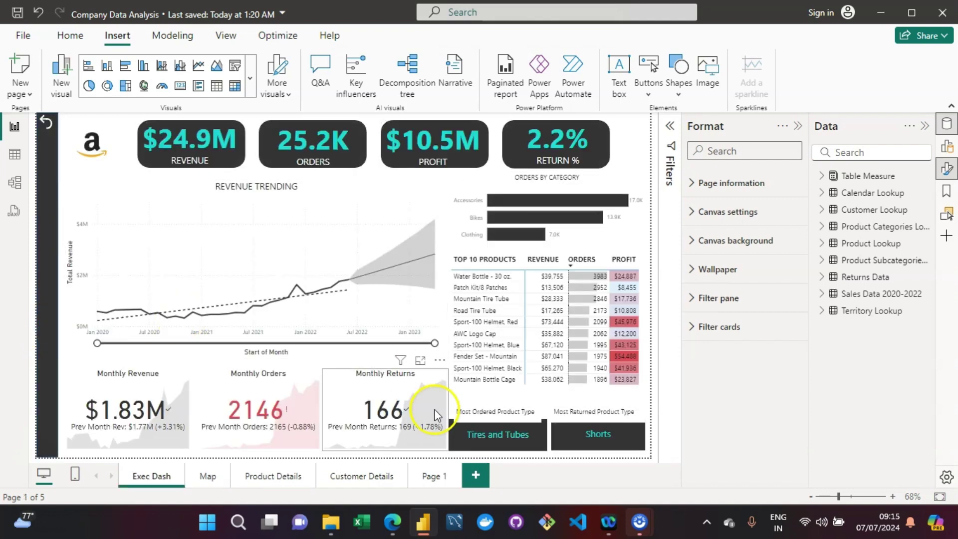
click(434, 476)
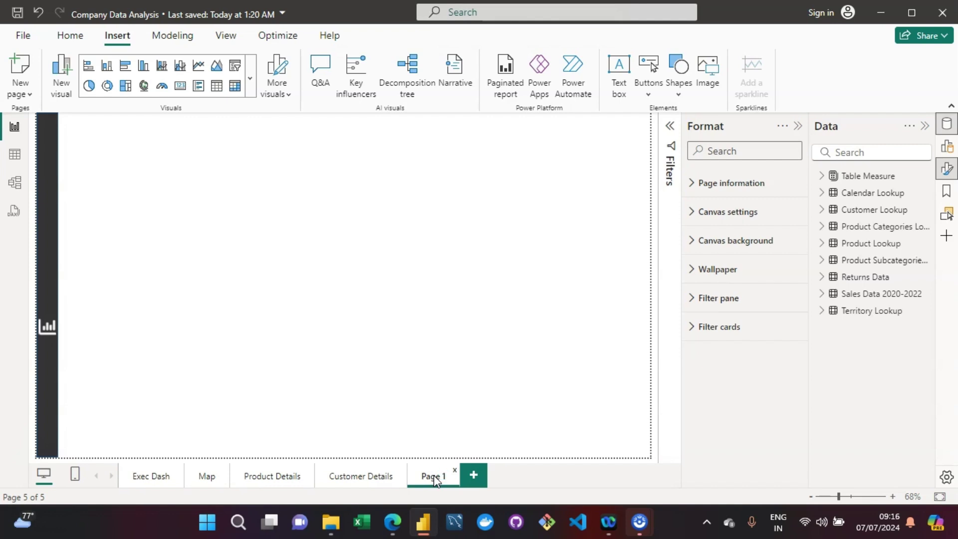
Copy the dashboard button and paste a duplicate of it on Page 1
click(48, 328)
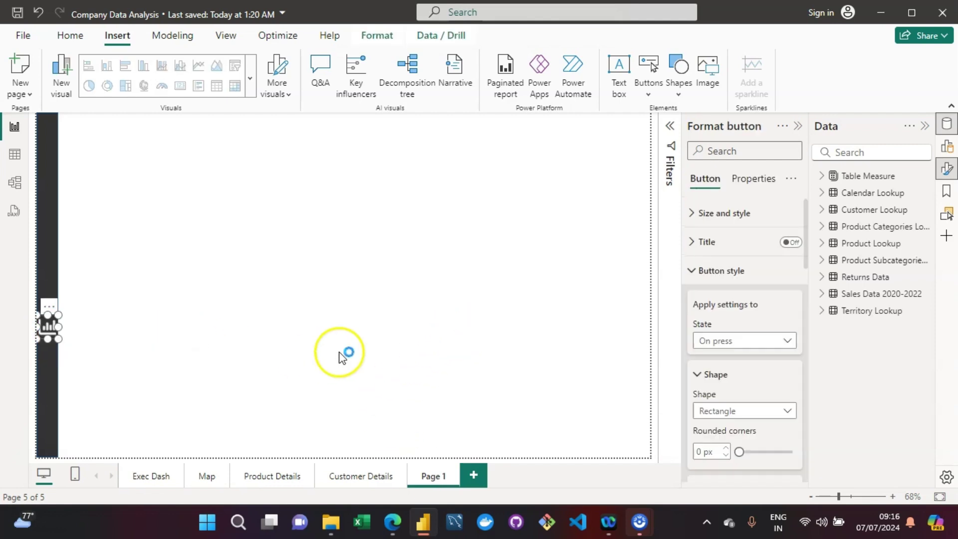
drag(47, 327, 53, 331)
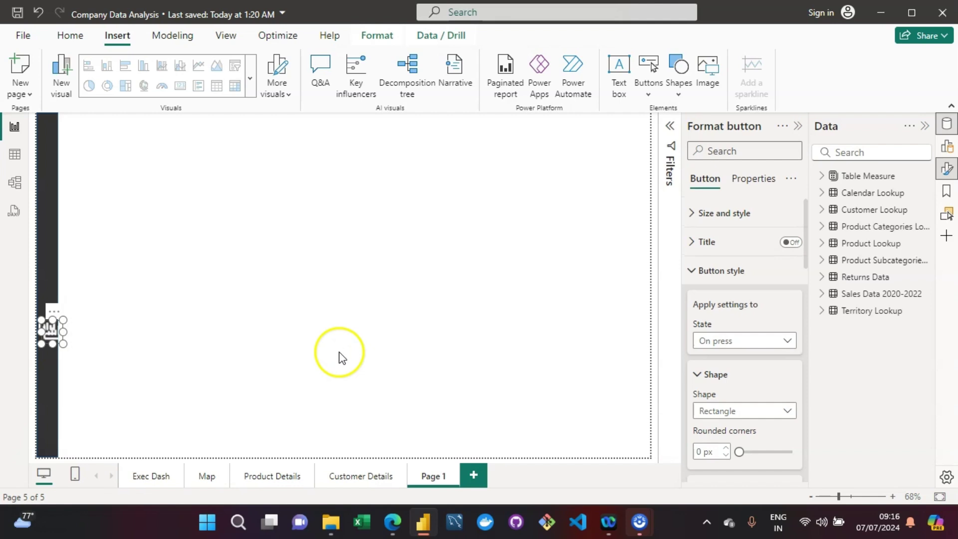
Paste further copies of the dashboard button and line up all four in an evenly spaced vertical column inside the dark bar
key(Right)
key(Down)
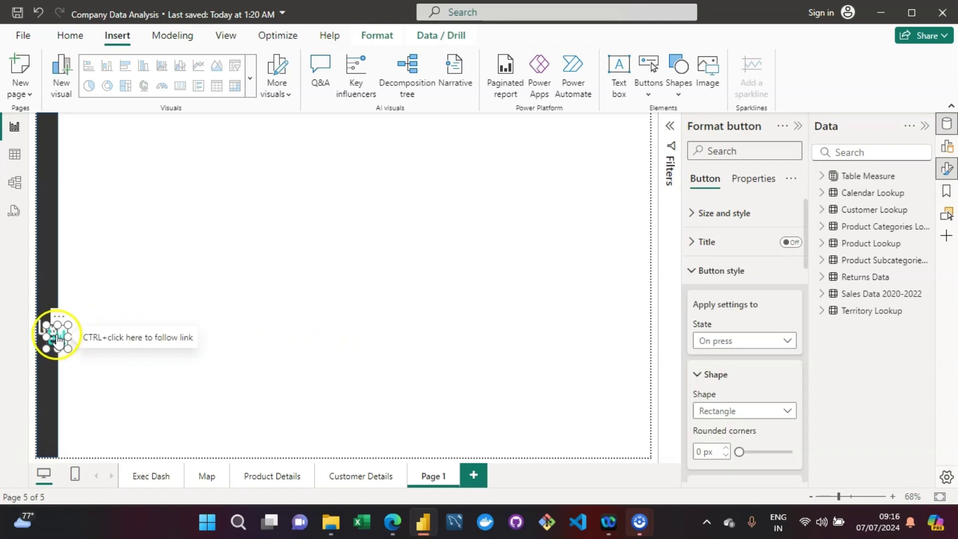
drag(54, 331, 41, 405)
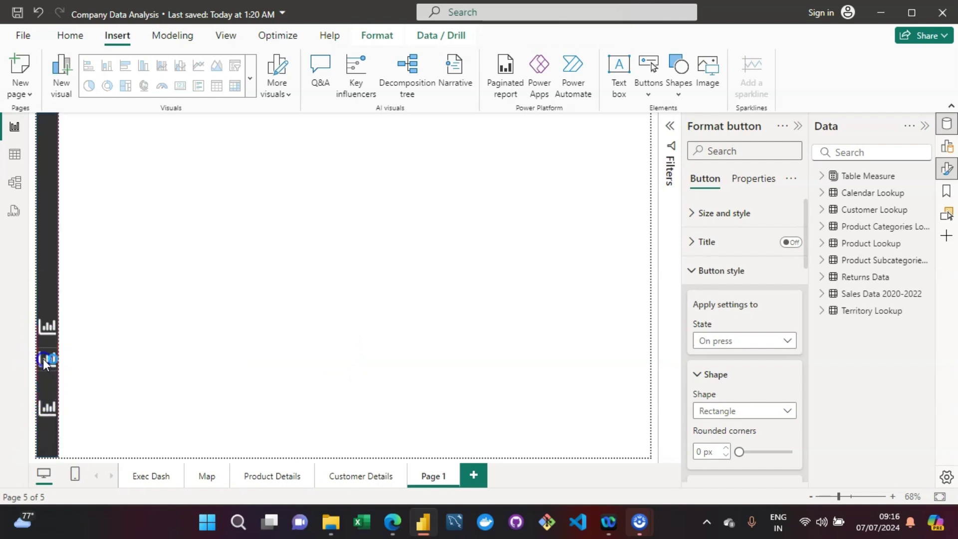
click(44, 358)
click(48, 327)
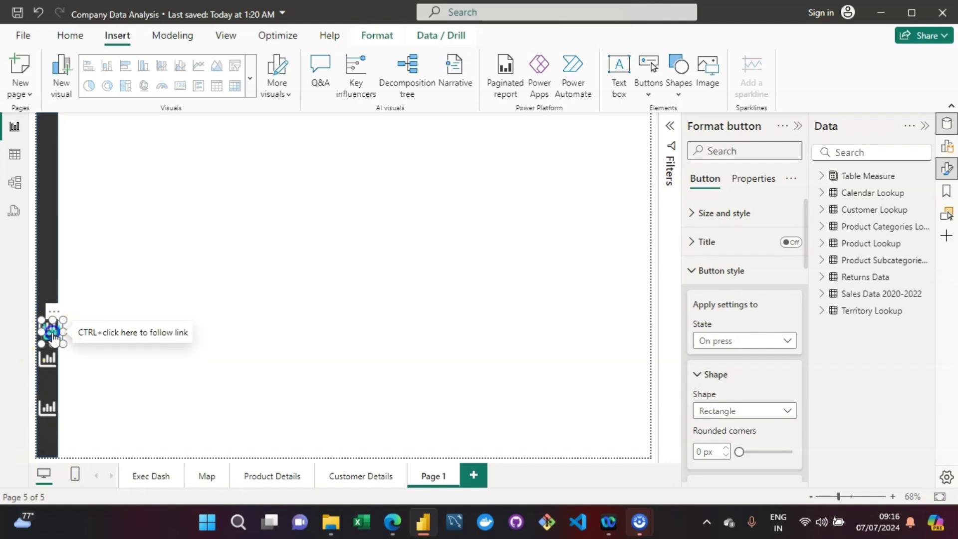
click(47, 369)
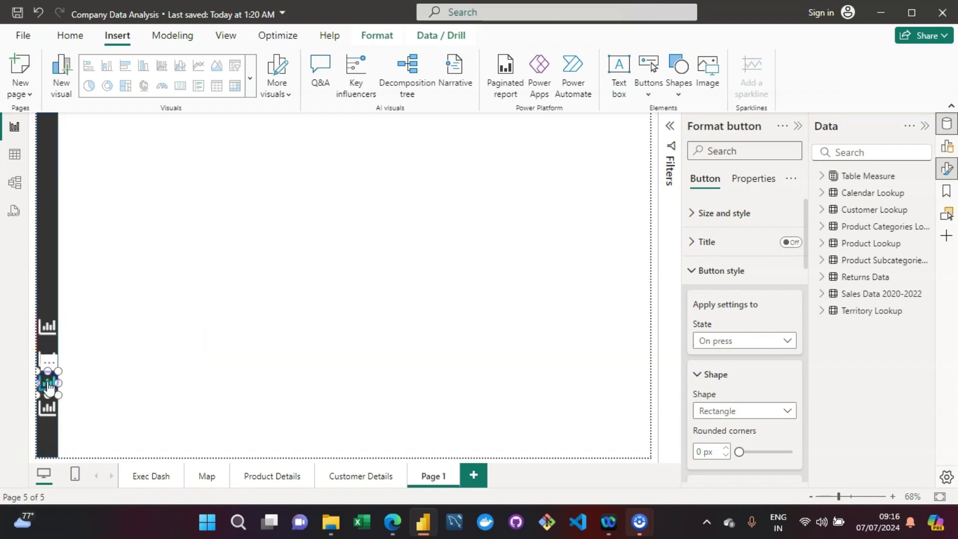
drag(51, 329, 50, 337)
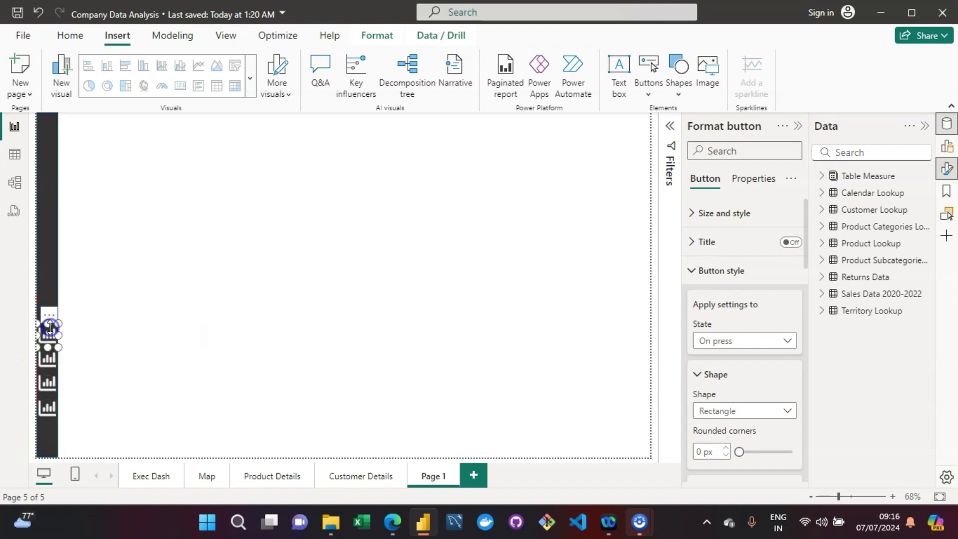
click(131, 338)
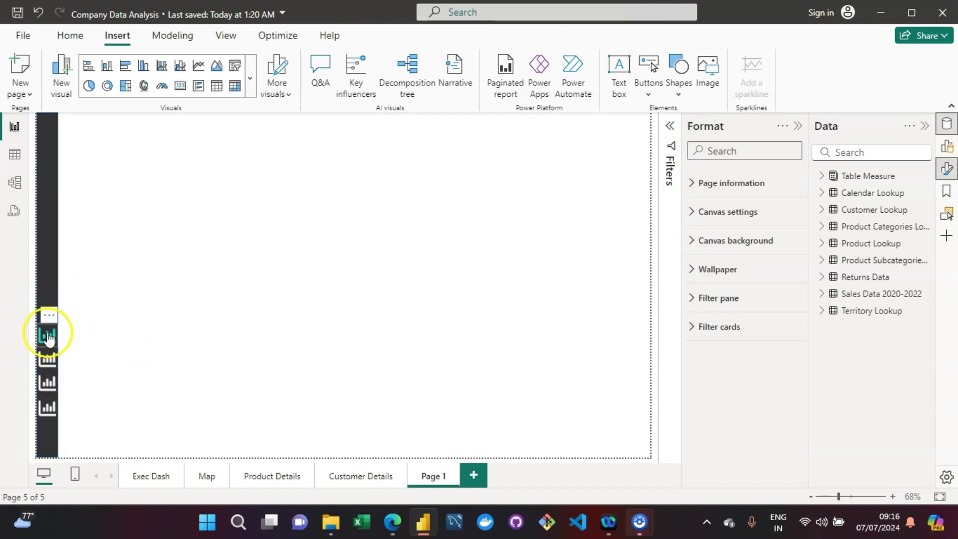
Replace the second button's default-state custom icon with Map_Icon
click(46, 361)
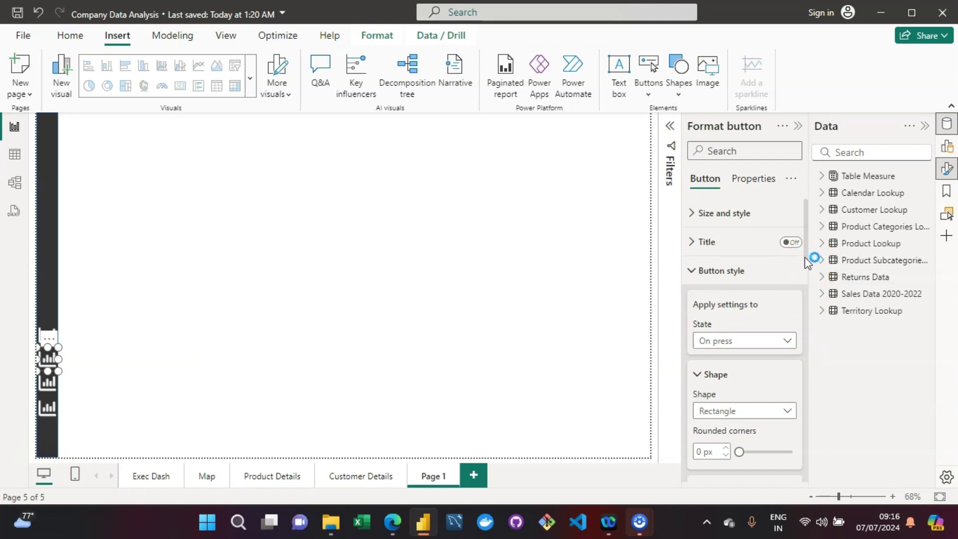
drag(806, 257, 807, 274)
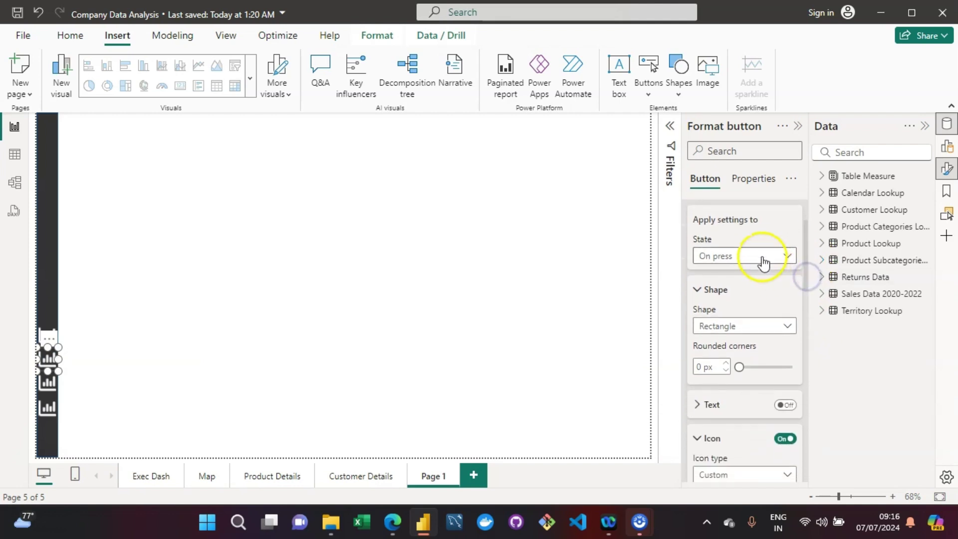
click(785, 257)
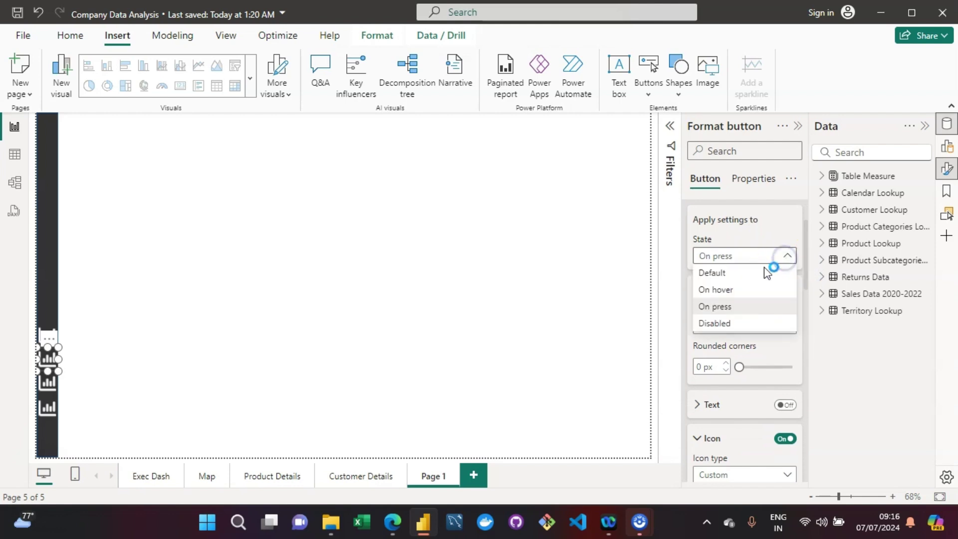
click(737, 283)
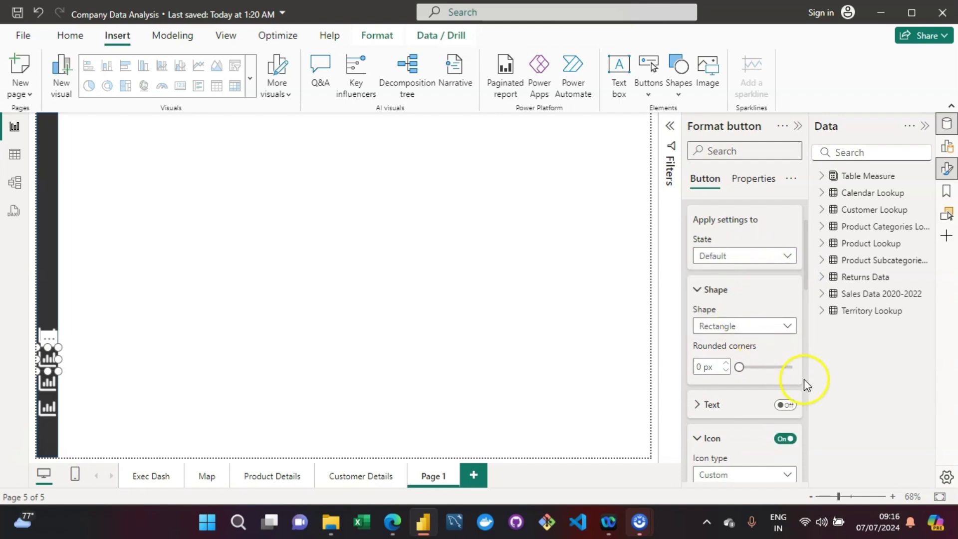
drag(805, 270, 807, 333)
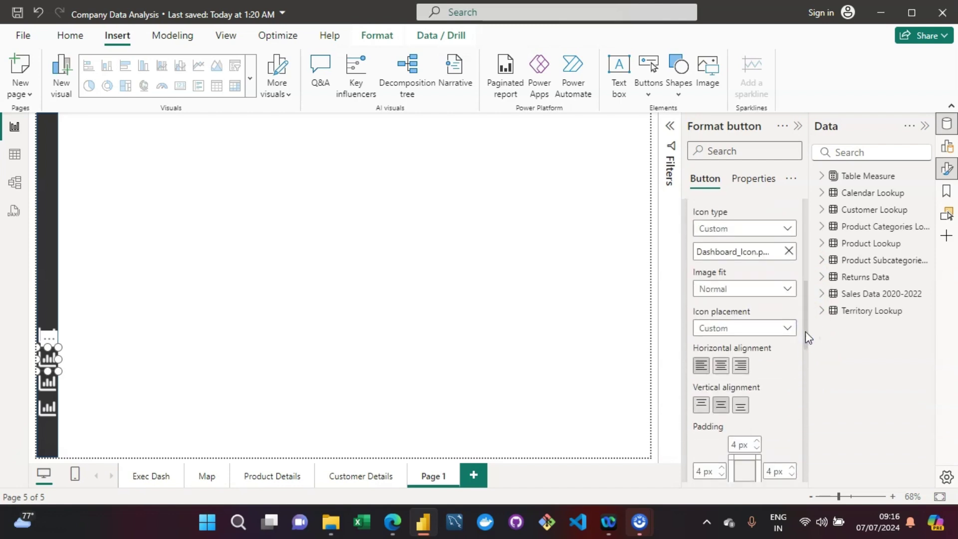
click(788, 251)
click(744, 257)
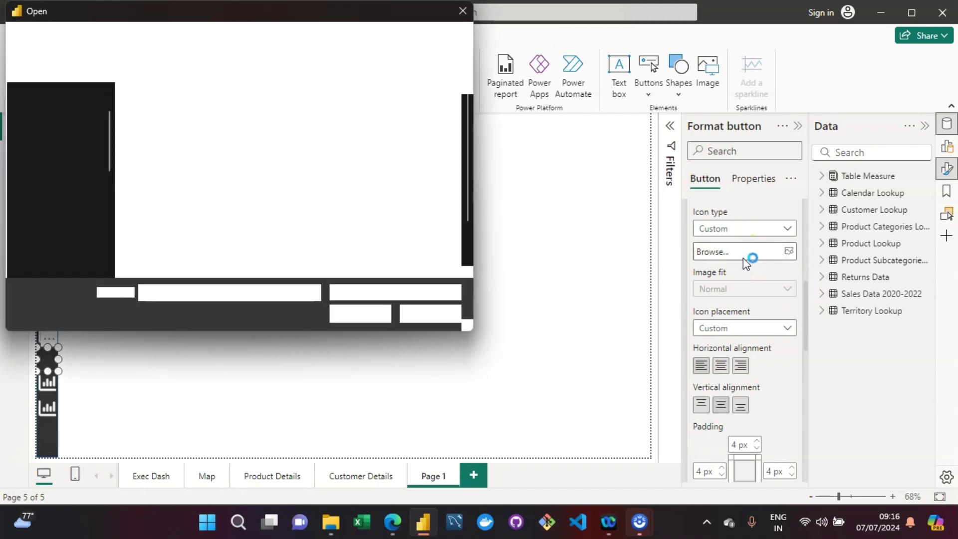
click(346, 232)
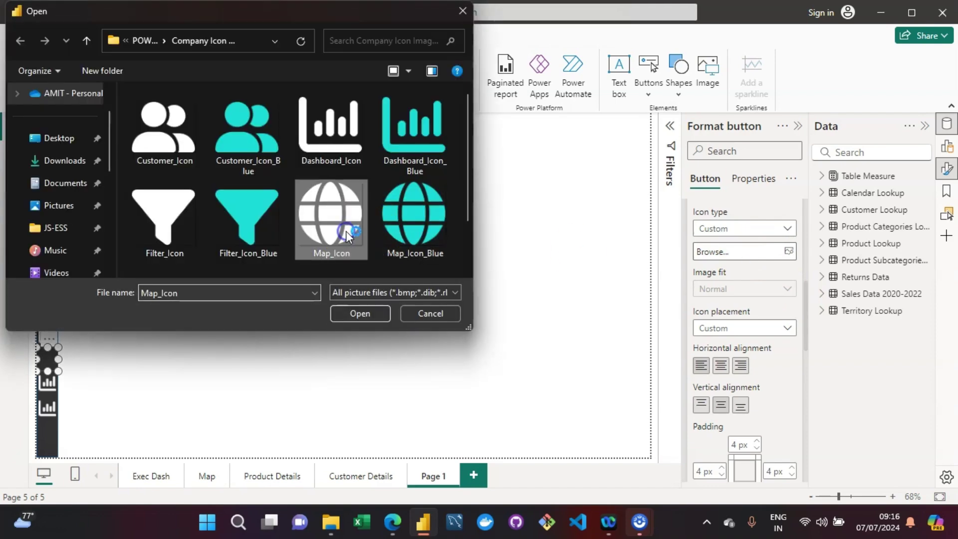
click(370, 310)
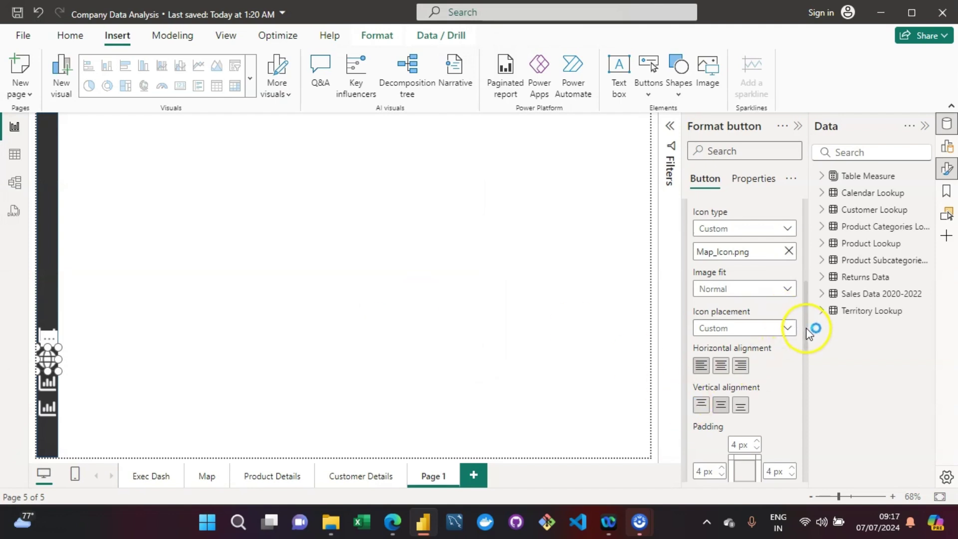
Replace the map button's custom icon for the On hover state with Map_Icon_Blue
scroll(809, 329, down, 1)
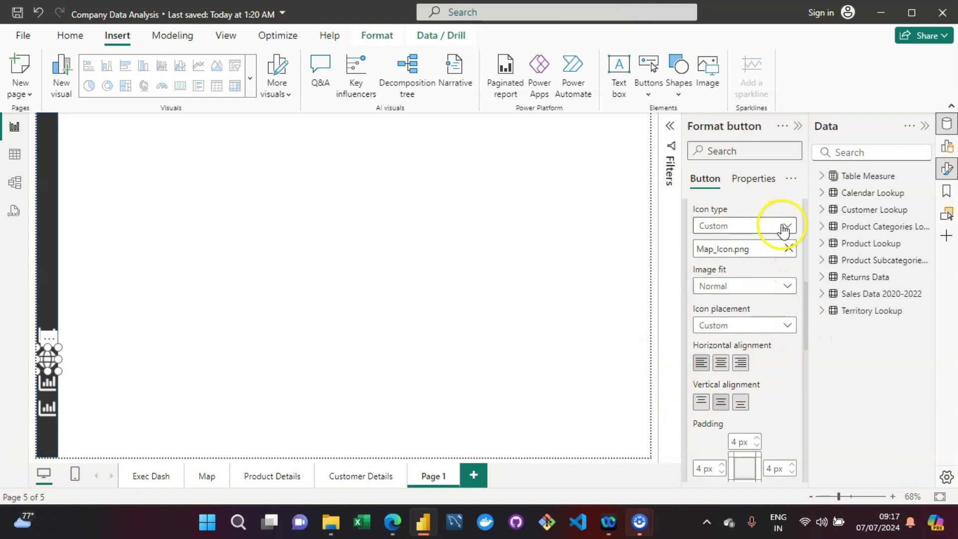
drag(804, 319, 807, 281)
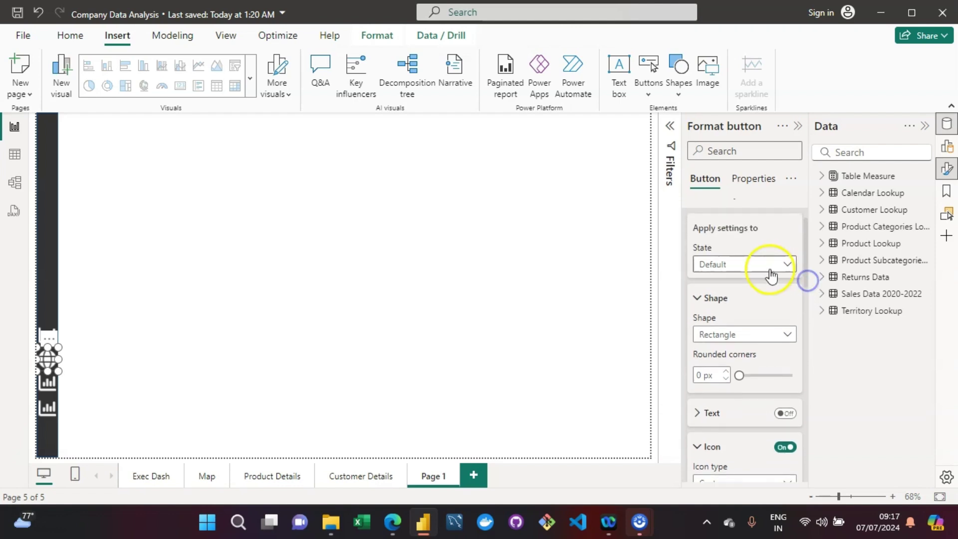
click(771, 275)
click(826, 310)
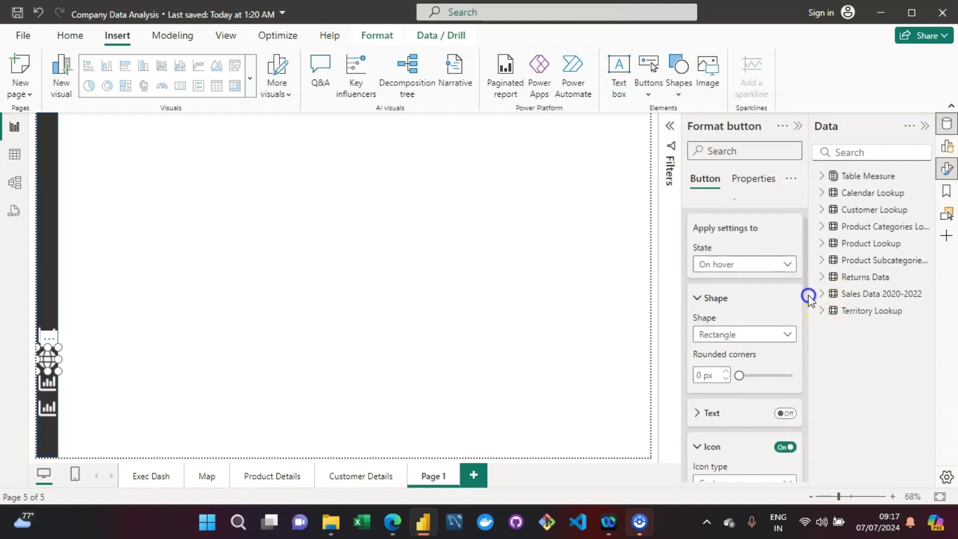
scroll(808, 297, down, 4)
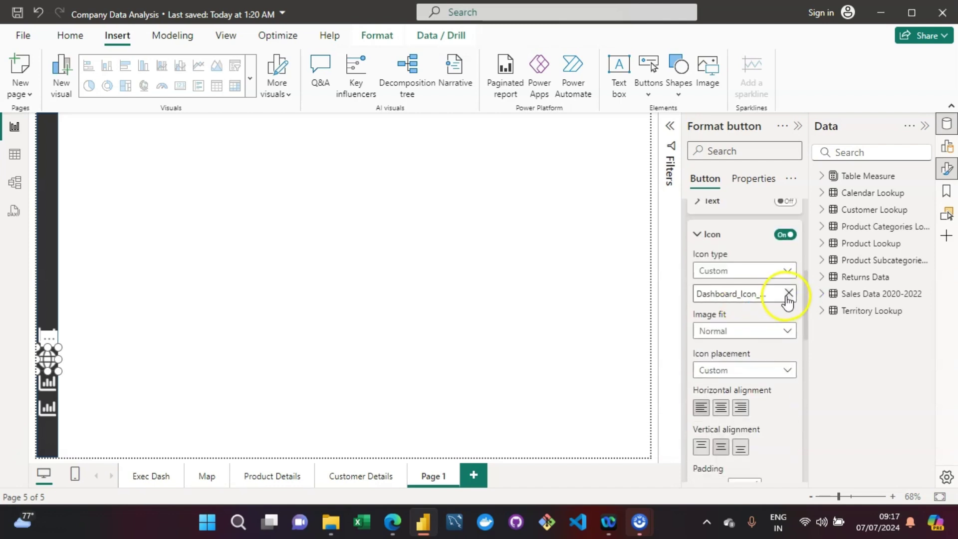
click(788, 294)
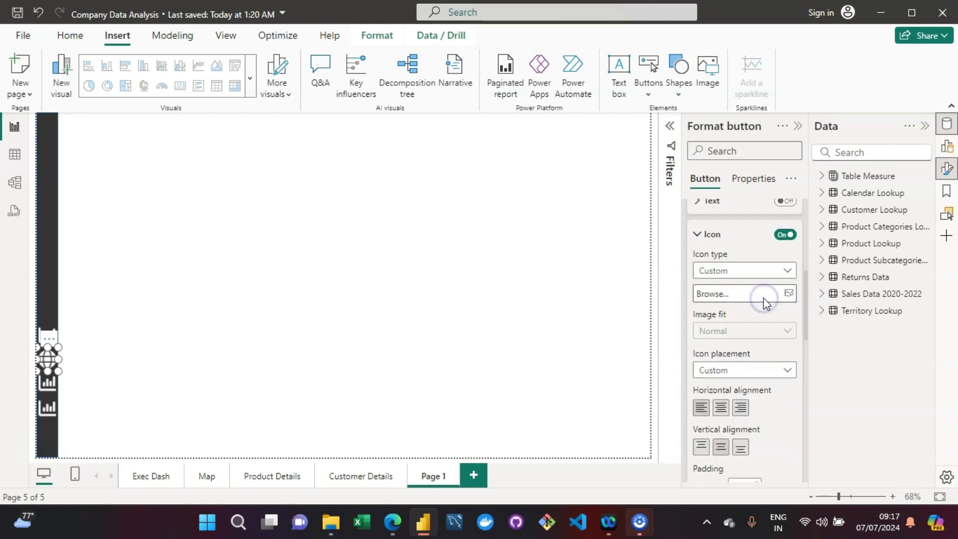
click(765, 298)
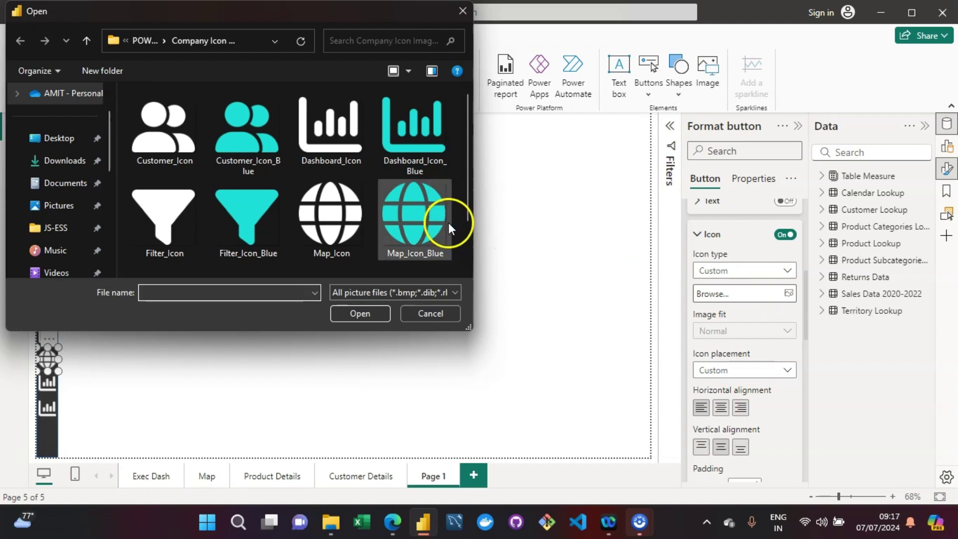
click(429, 187)
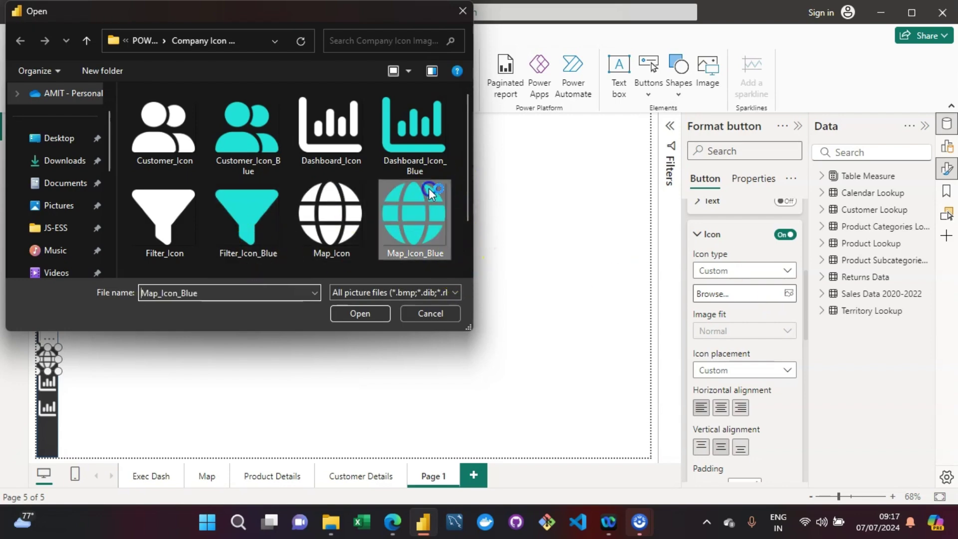
click(371, 318)
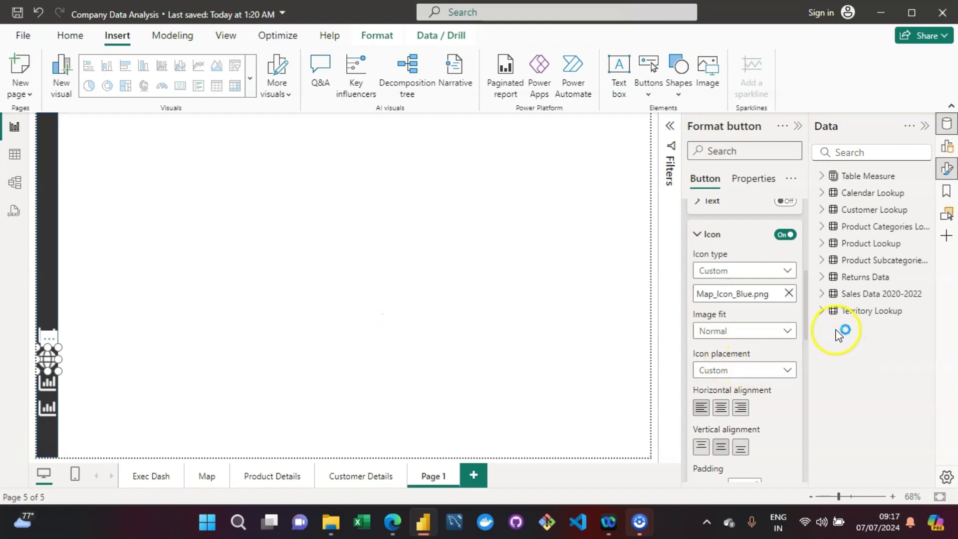
Replace the map button's custom icon for the On press state with Map_Icon_Blue
scroll(806, 275, up, 1)
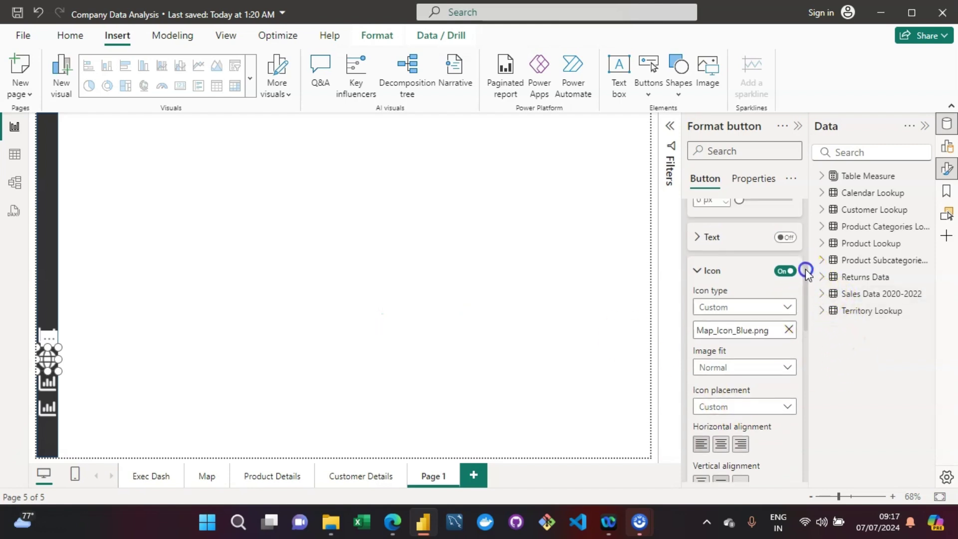
drag(807, 272, 807, 219)
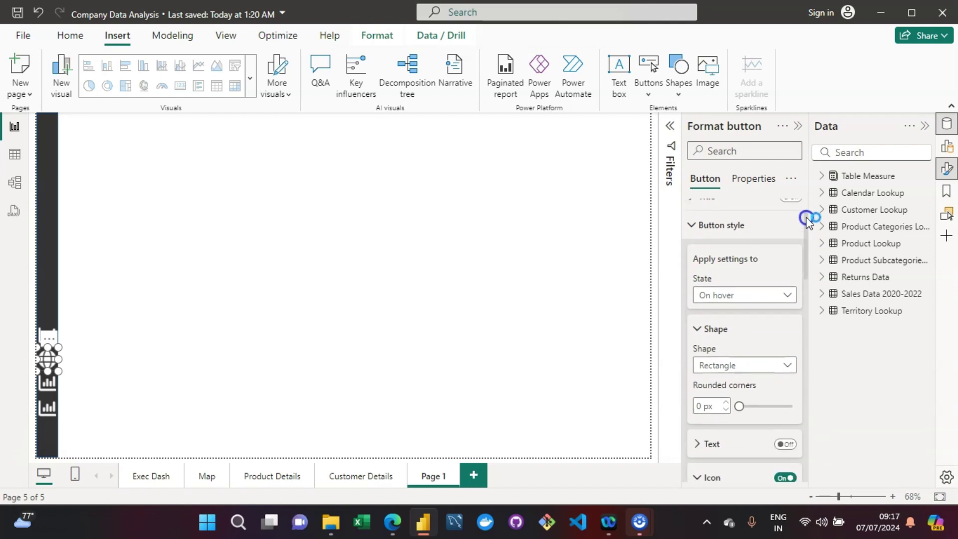
click(752, 292)
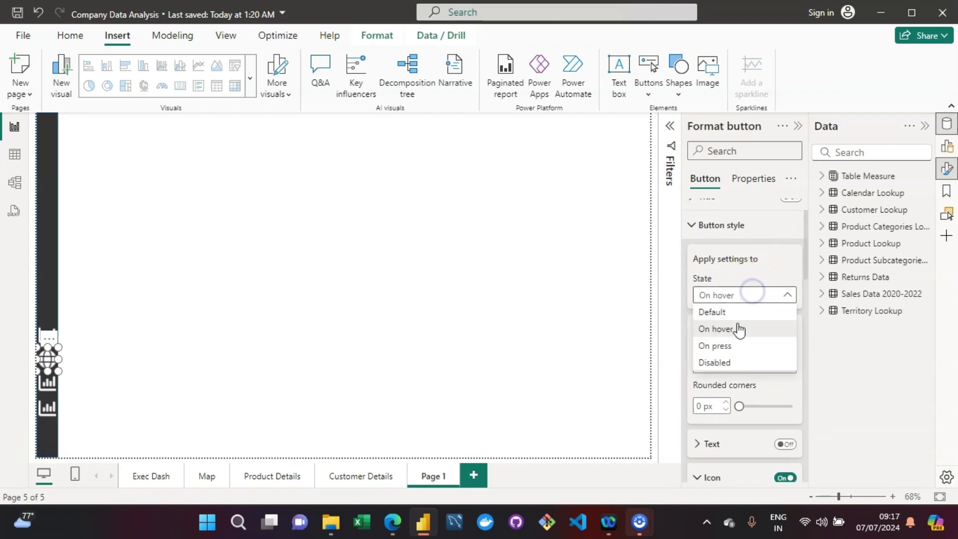
click(732, 344)
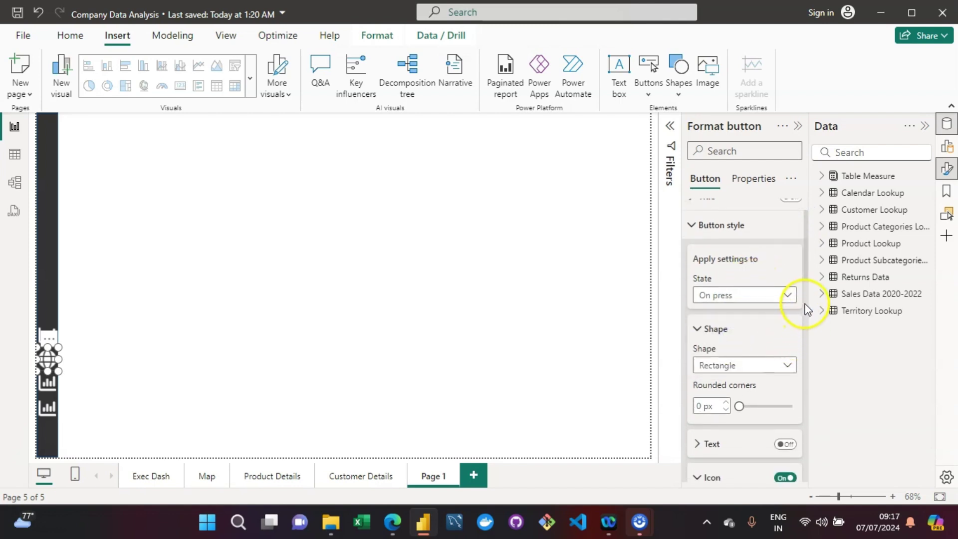
scroll(807, 305, down, 4)
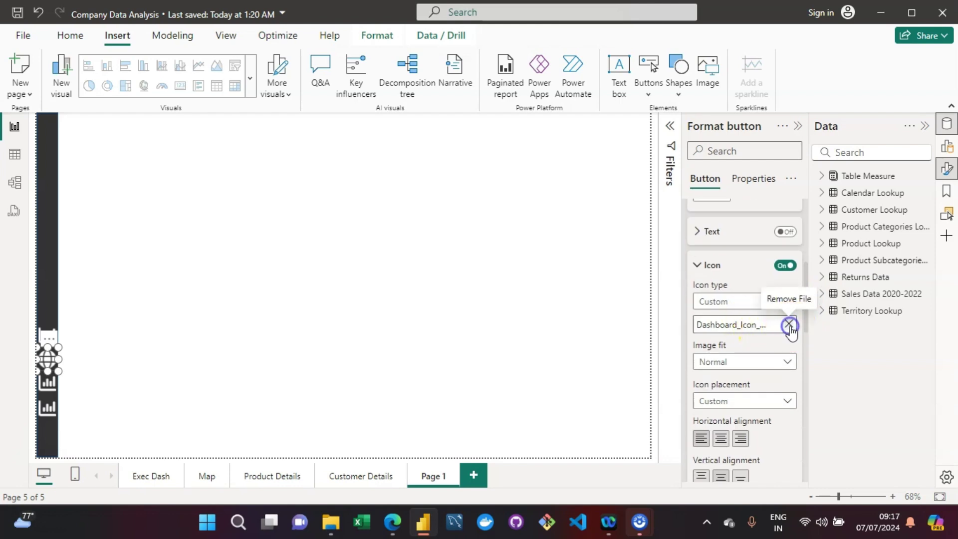
click(789, 325)
click(753, 329)
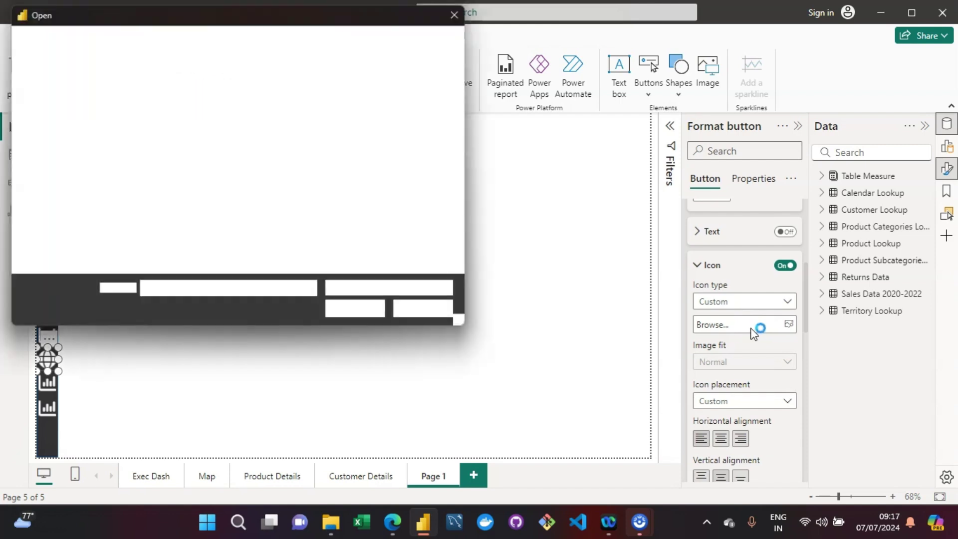
click(427, 234)
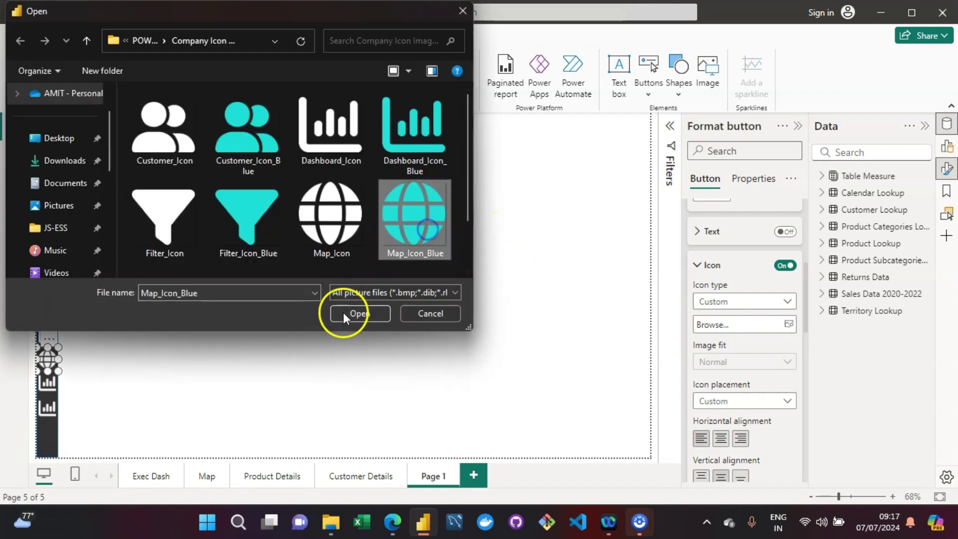
click(349, 314)
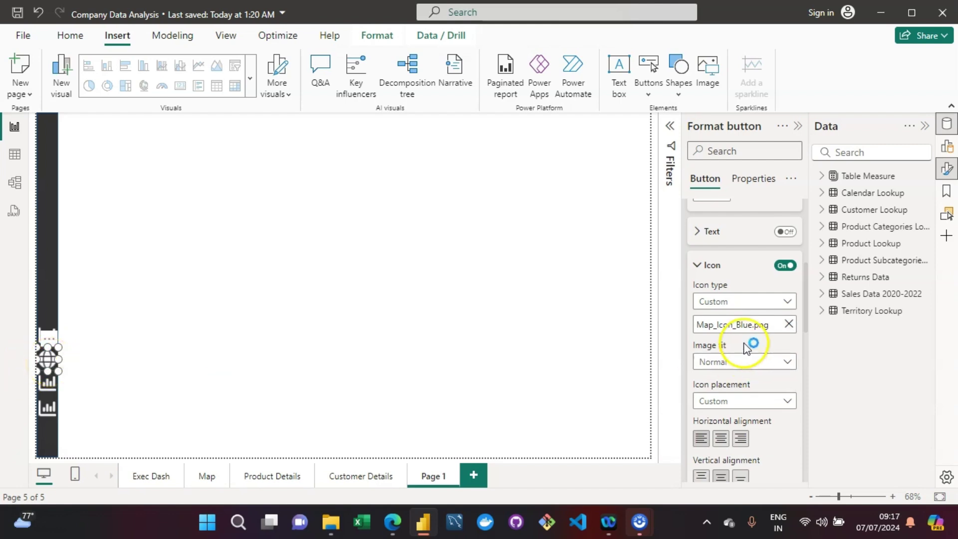
Set the map button's page navigation destination to the Map page
scroll(808, 352, down, 10)
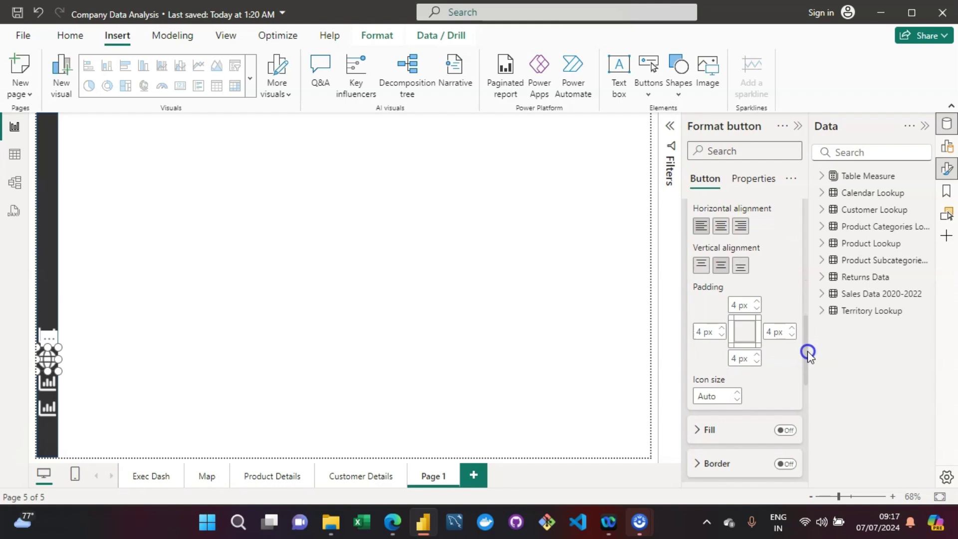
scroll(813, 415, down, 3)
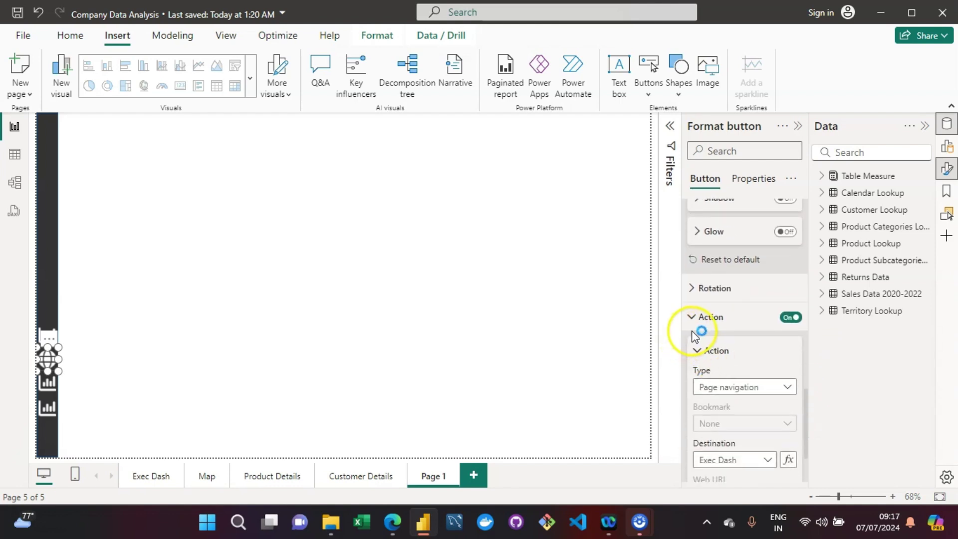
click(755, 463)
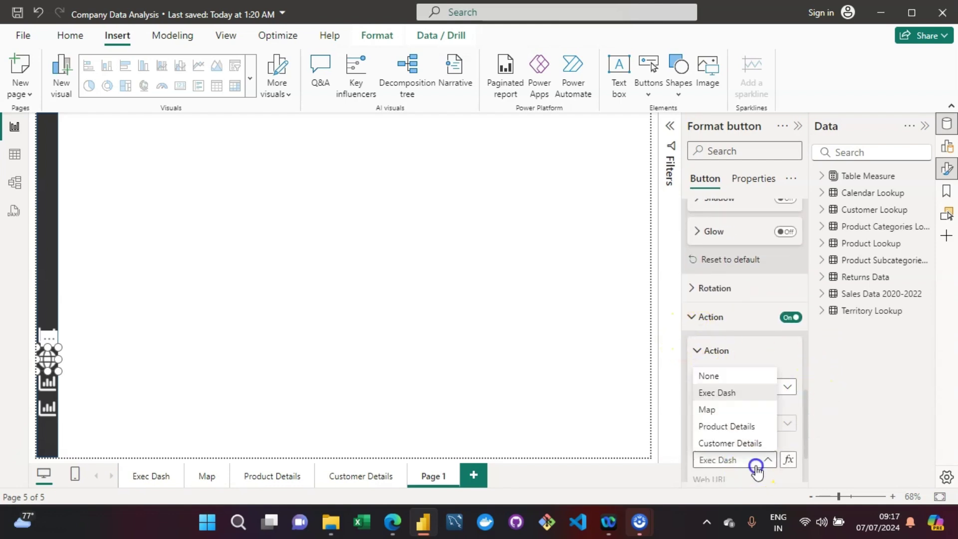
click(714, 409)
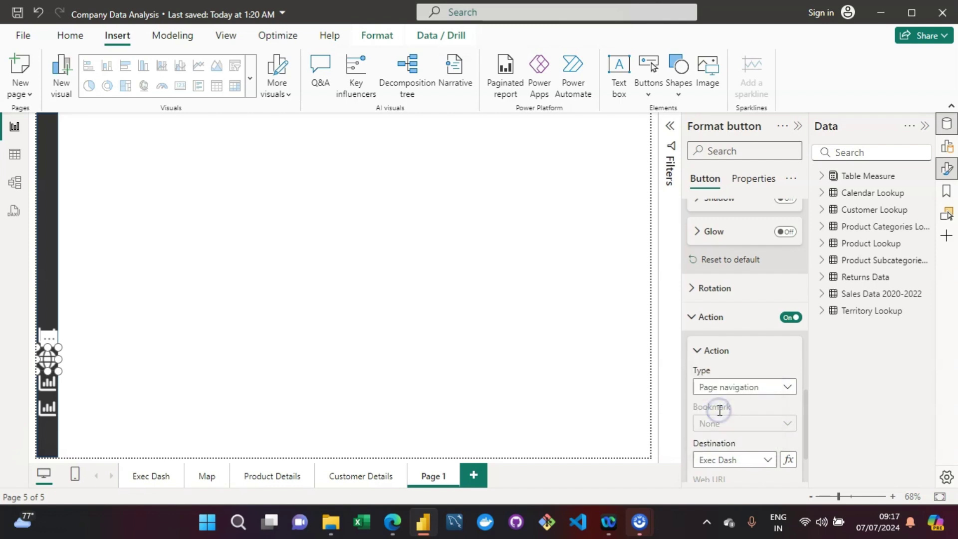
Replace the third navigation button's default-state custom icon with Product_Icon
click(43, 391)
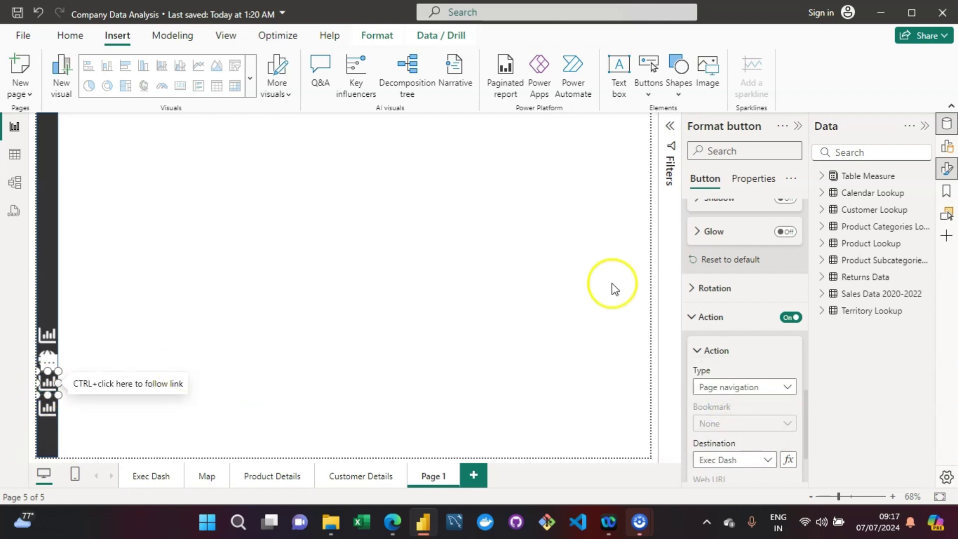
drag(808, 437, 807, 272)
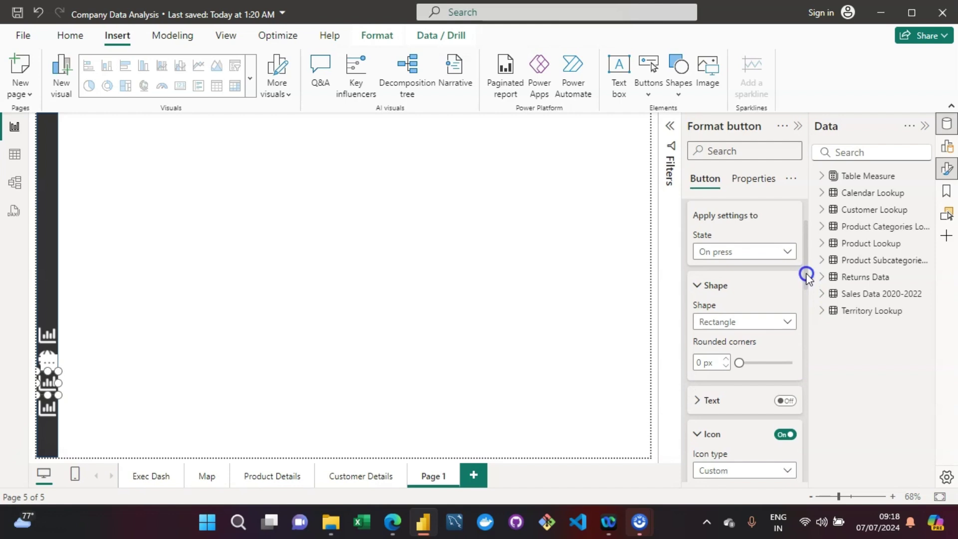
click(769, 258)
click(745, 265)
drag(806, 267, 805, 313)
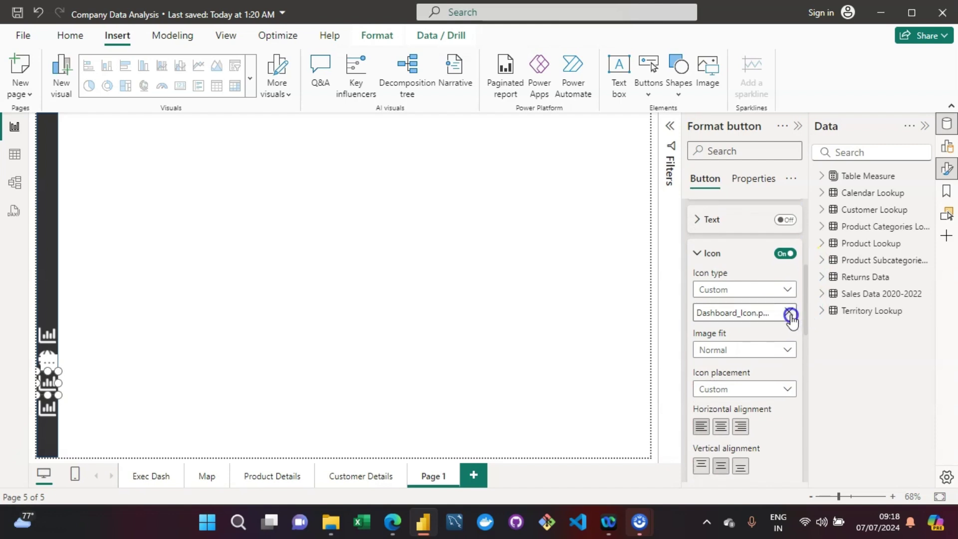
click(790, 314)
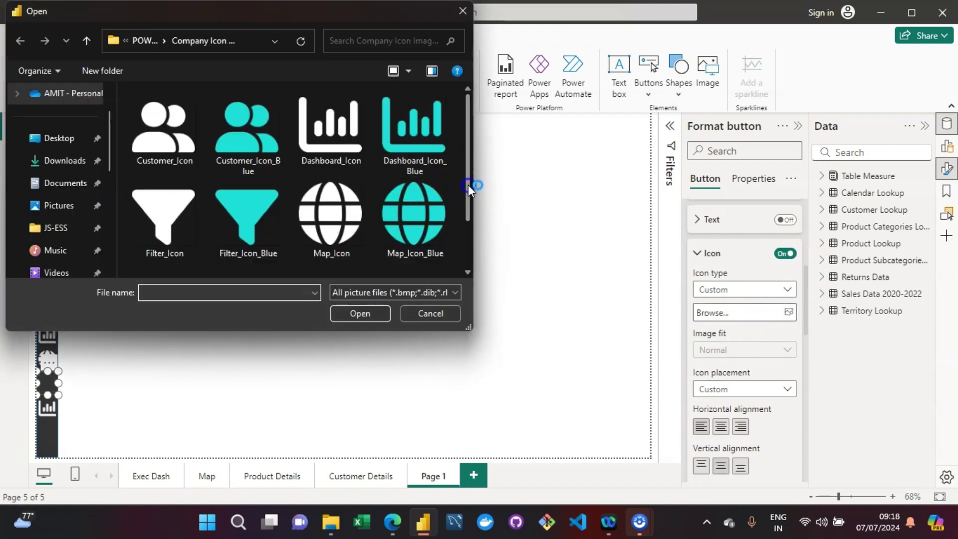
drag(468, 185, 468, 226)
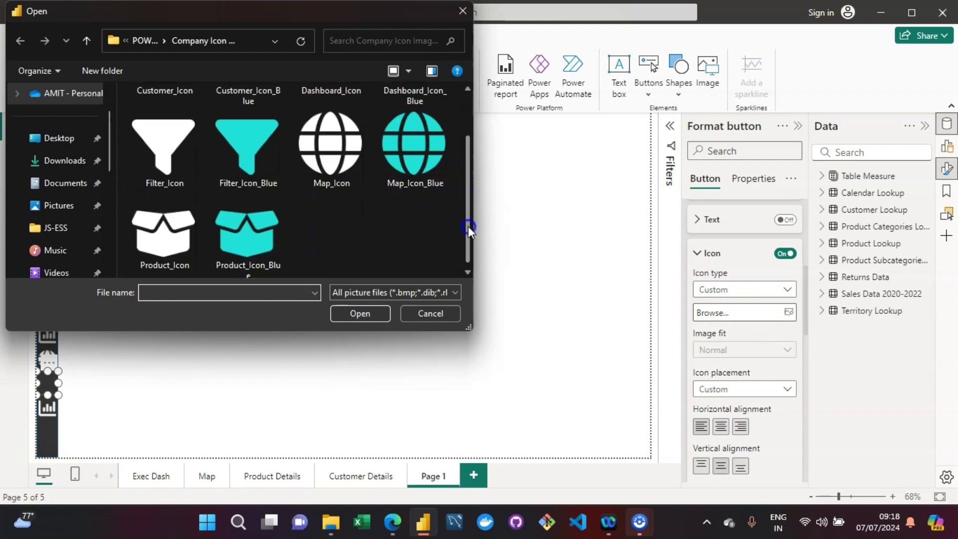
click(172, 245)
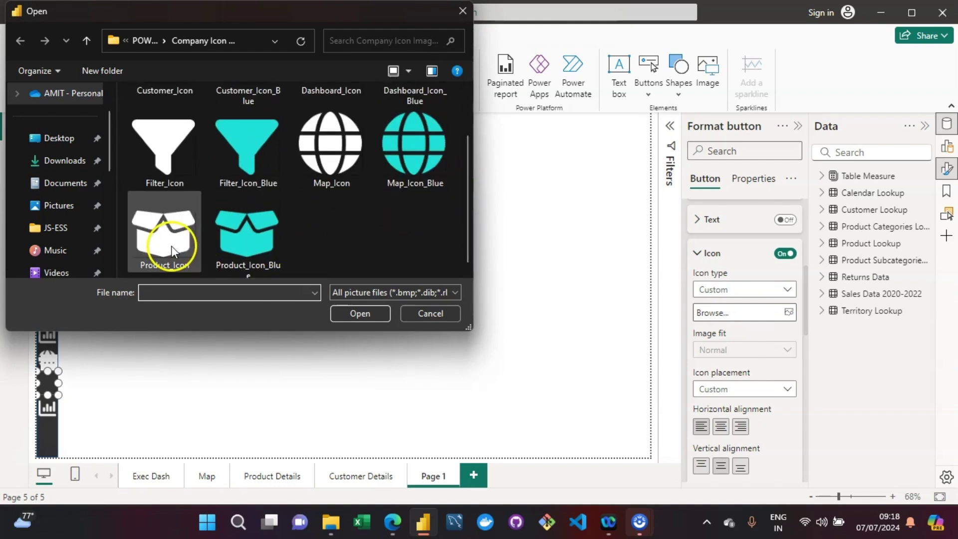
click(365, 313)
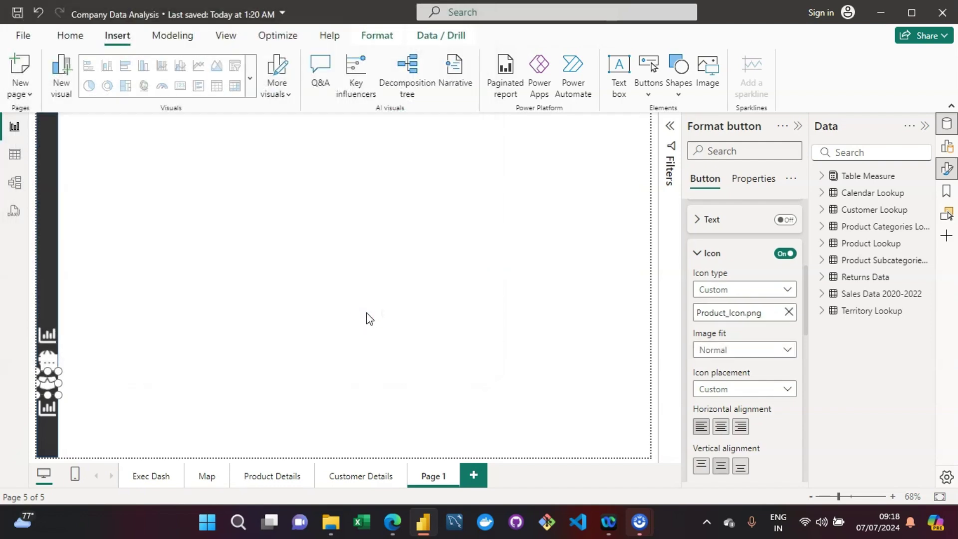
Set the product button's page navigation destination to the Product Details page
drag(804, 306, 795, 472)
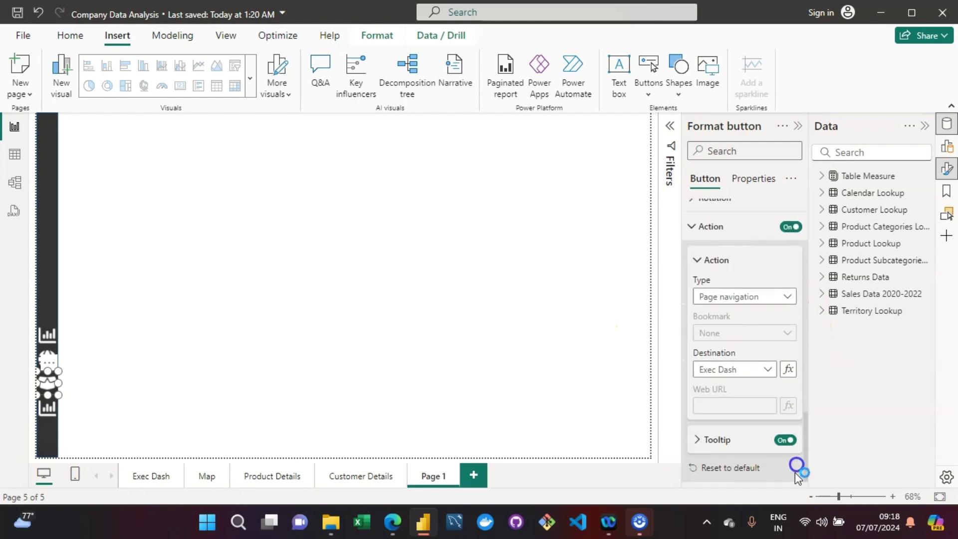
click(767, 370)
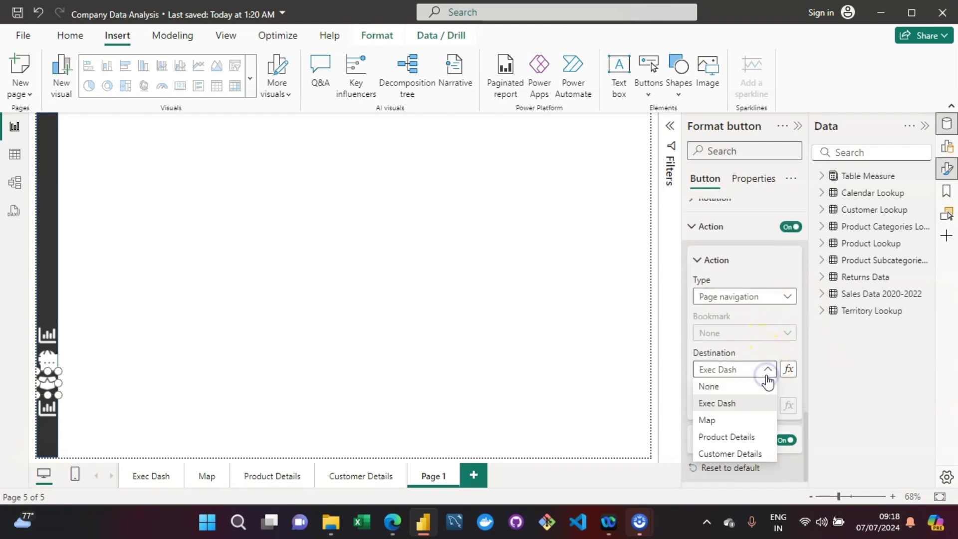
click(729, 437)
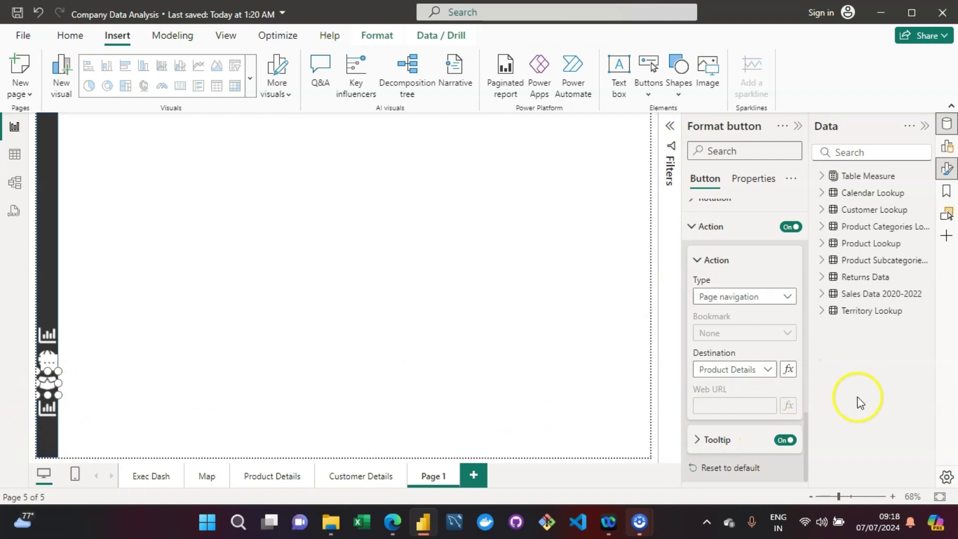
Replace the product button's custom icon for the On hover state with Product_Icon_Blue
drag(808, 428, 811, 225)
click(753, 308)
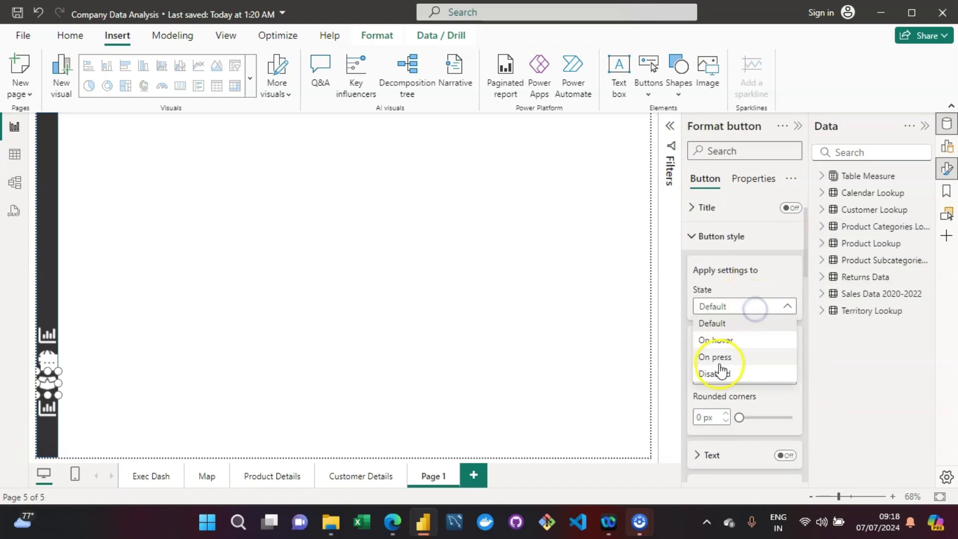
click(723, 340)
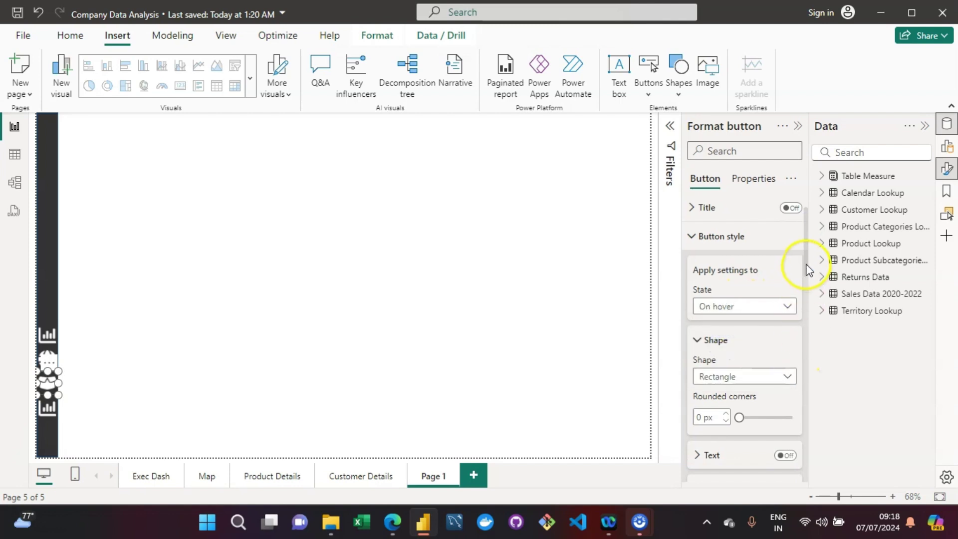
drag(804, 262, 812, 329)
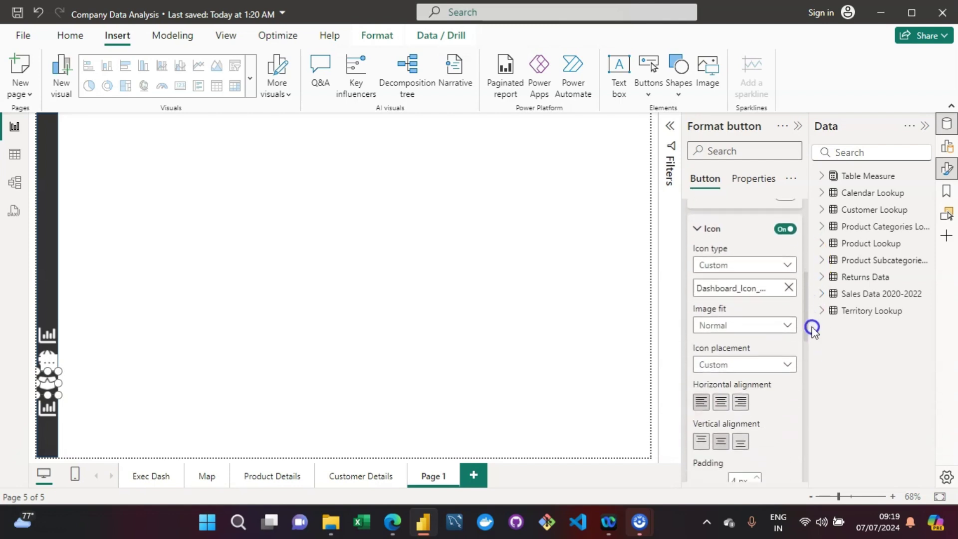
click(789, 288)
click(759, 291)
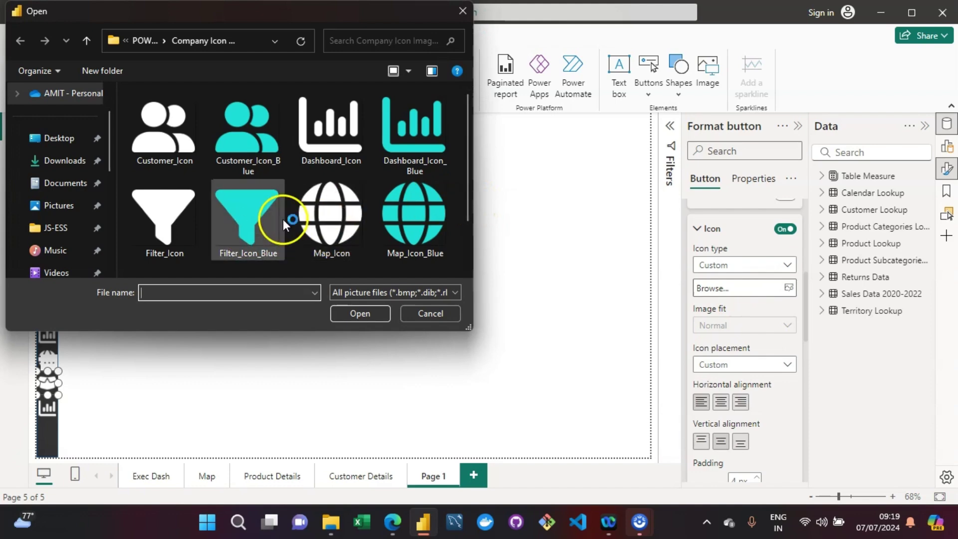
click(343, 232)
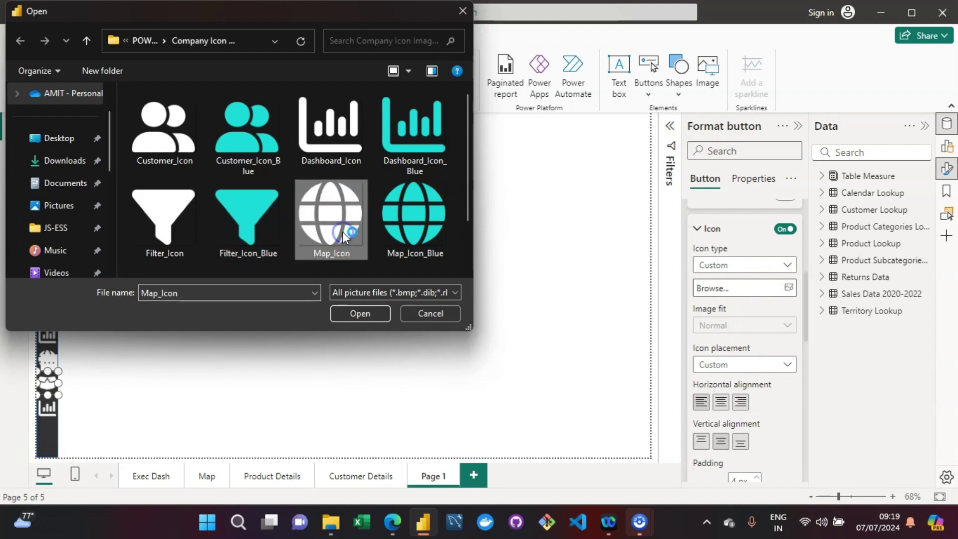
key(Down)
click(346, 309)
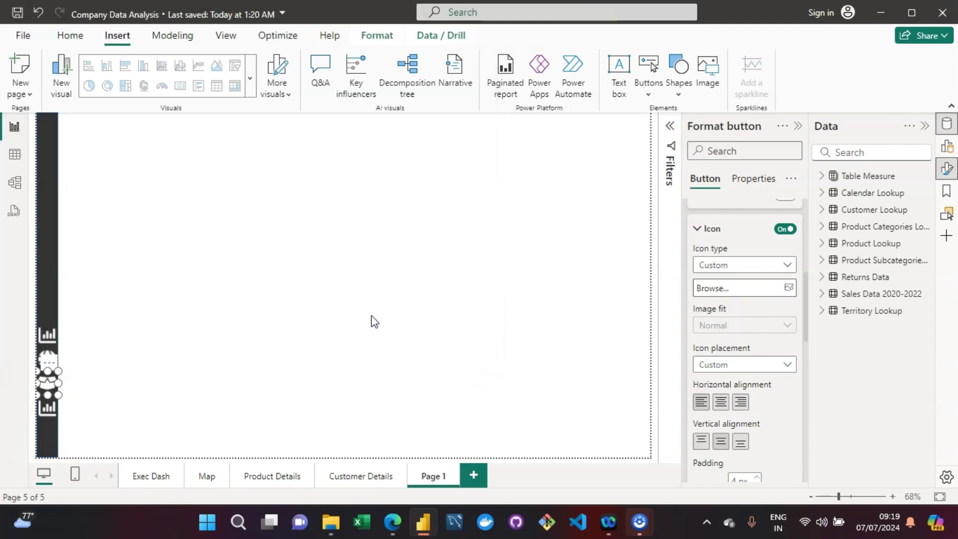
click(517, 329)
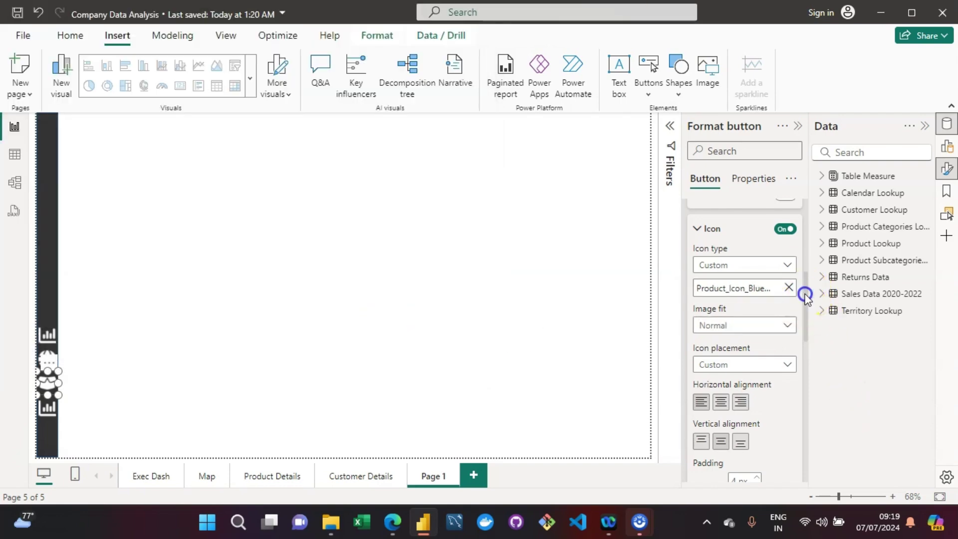
Replace the product button's custom icon for the On press state with Map_Icon_Blue
drag(805, 295, 813, 239)
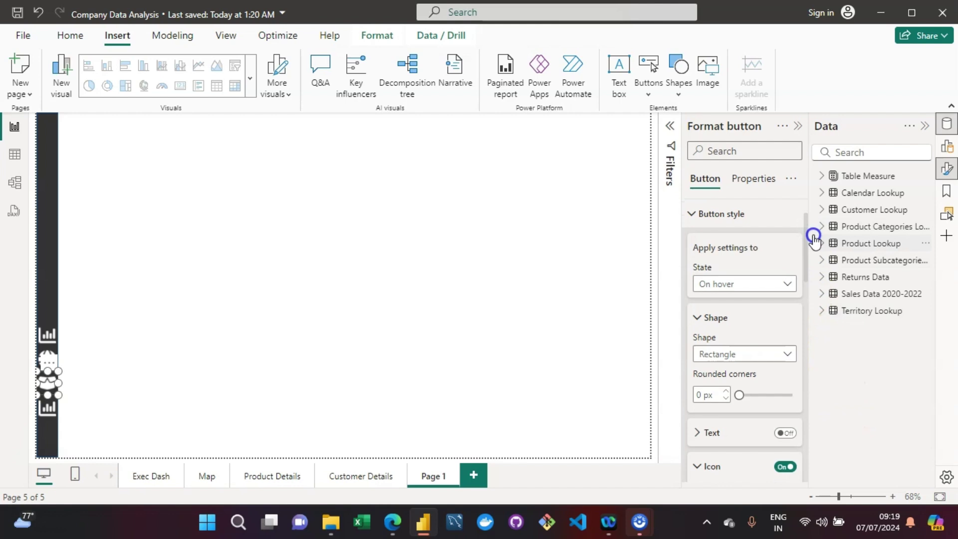
click(781, 281)
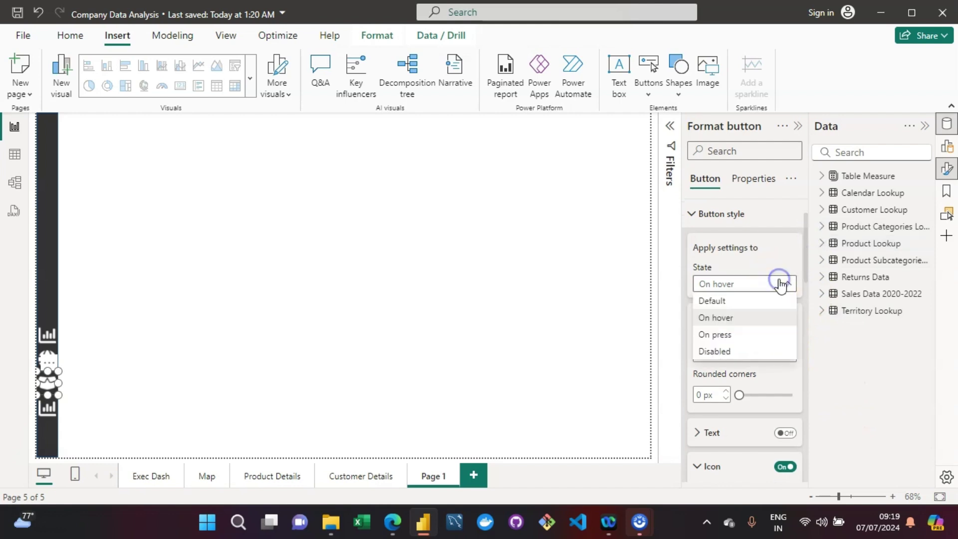
click(747, 334)
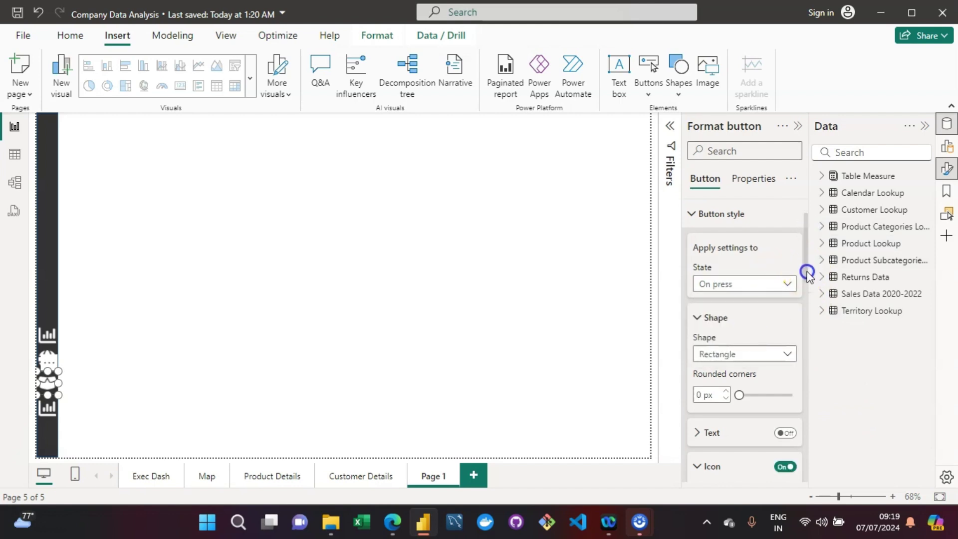
drag(805, 268, 808, 337)
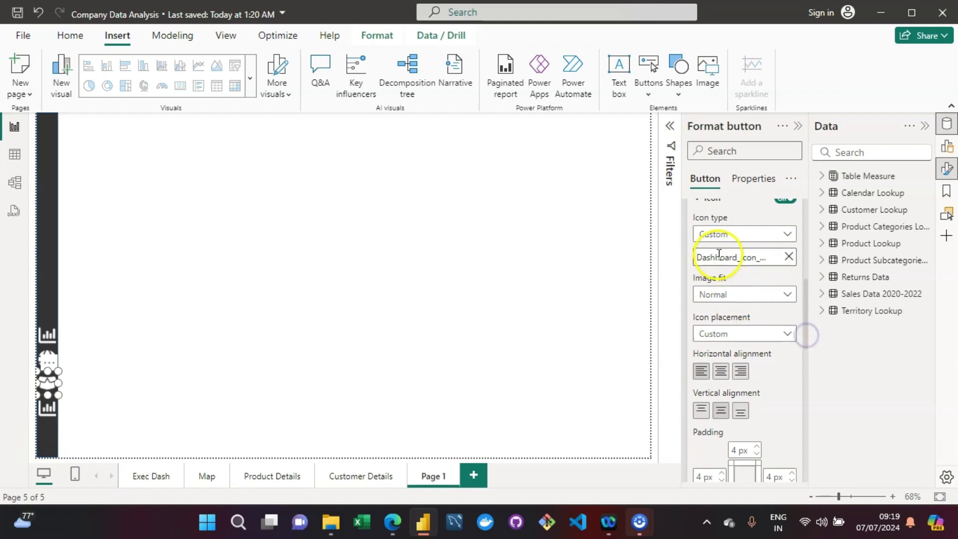
click(789, 257)
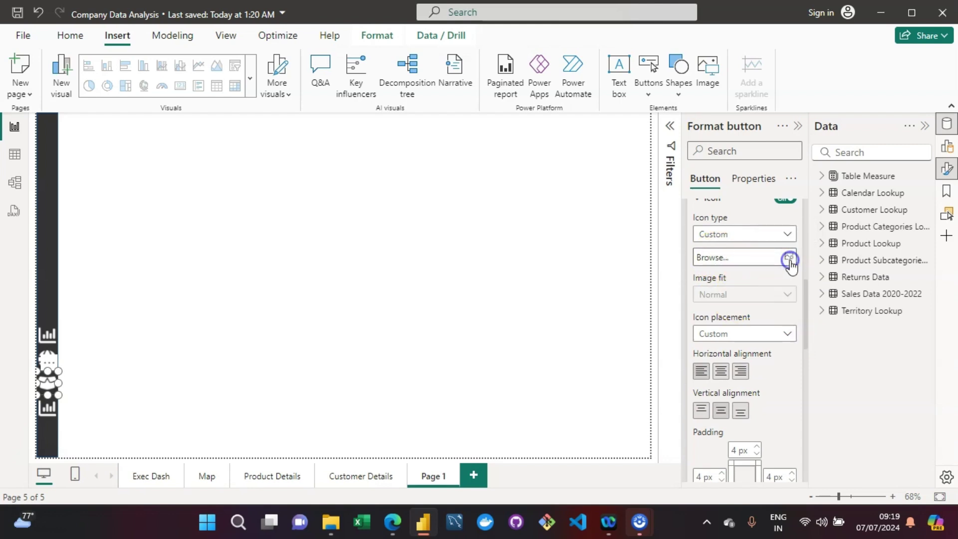
click(759, 264)
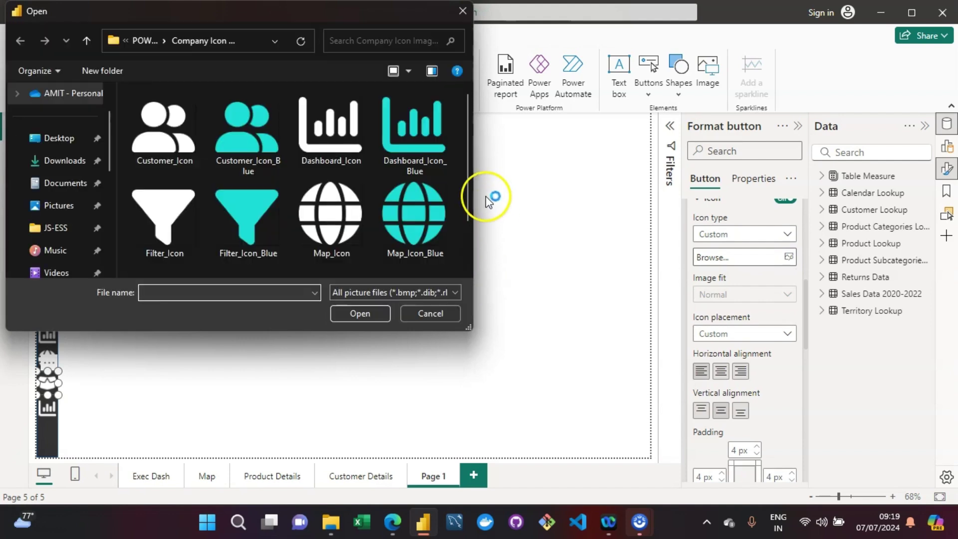
click(431, 228)
click(356, 312)
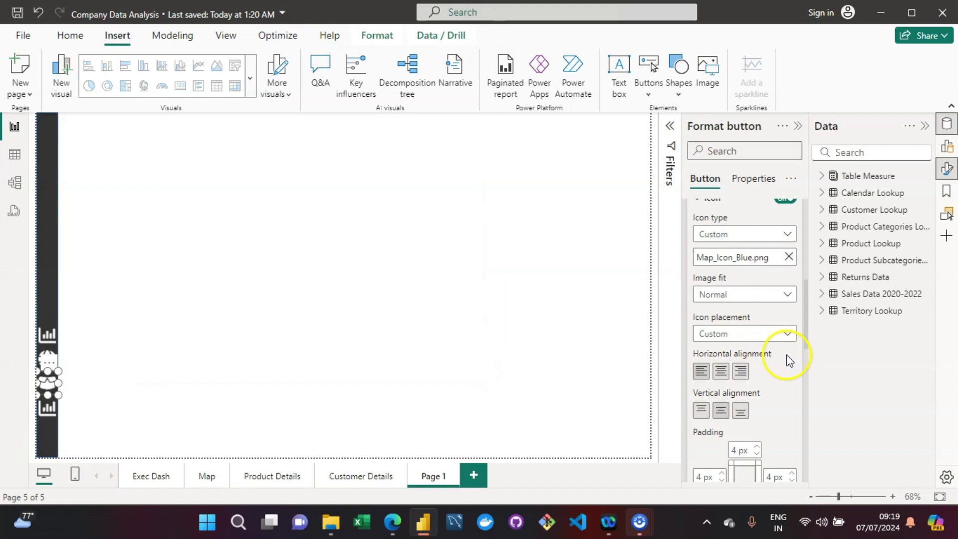
drag(806, 352, 798, 422)
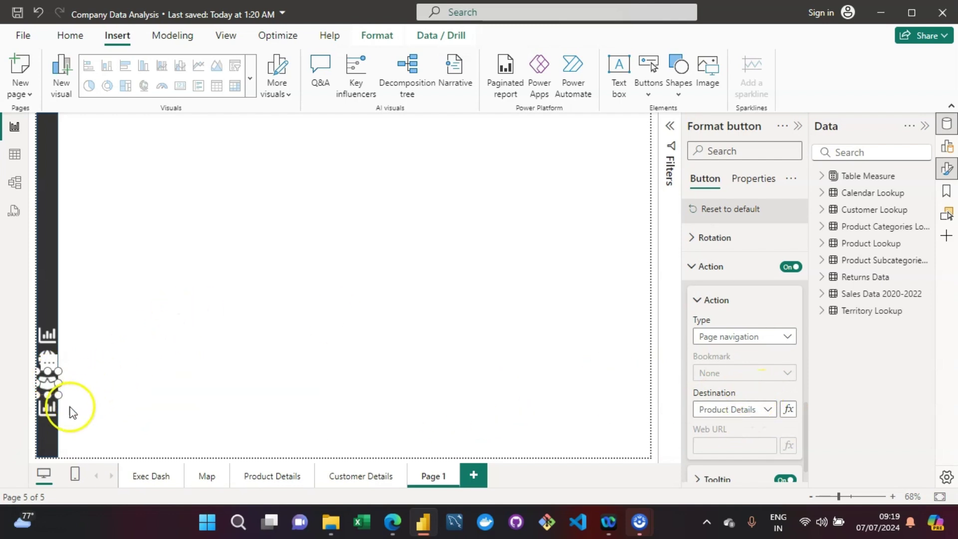
Replace the fourth navigation button's default-state custom icon with Customer_Icon
click(49, 411)
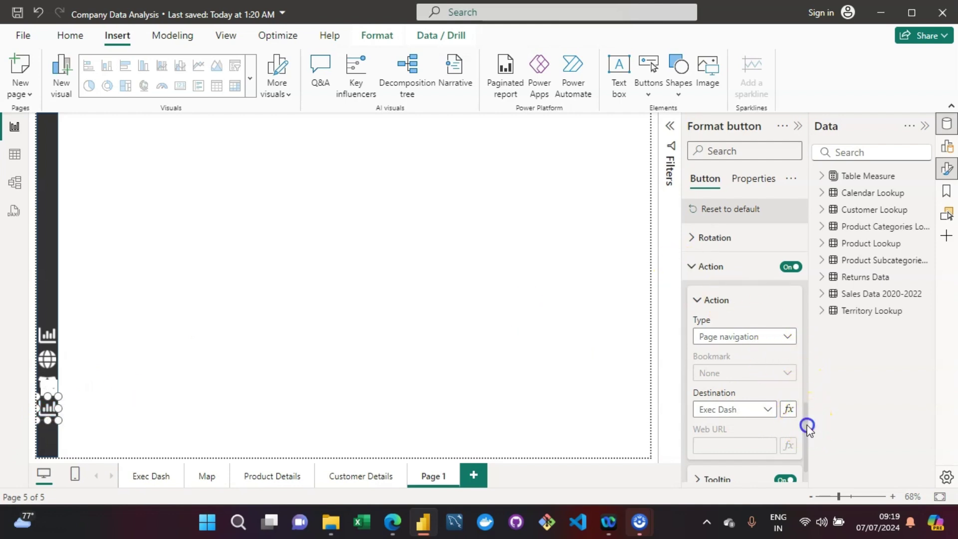
drag(808, 426, 822, 242)
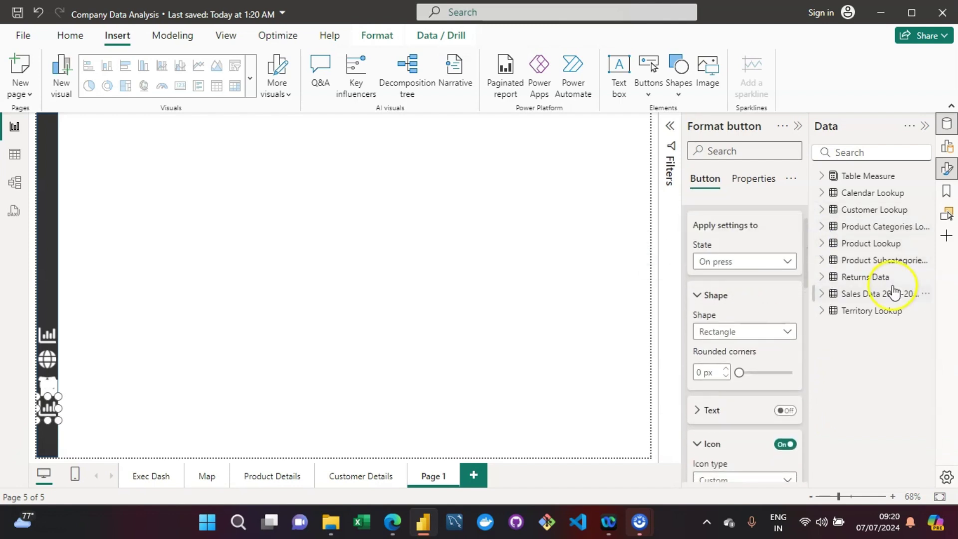
click(784, 263)
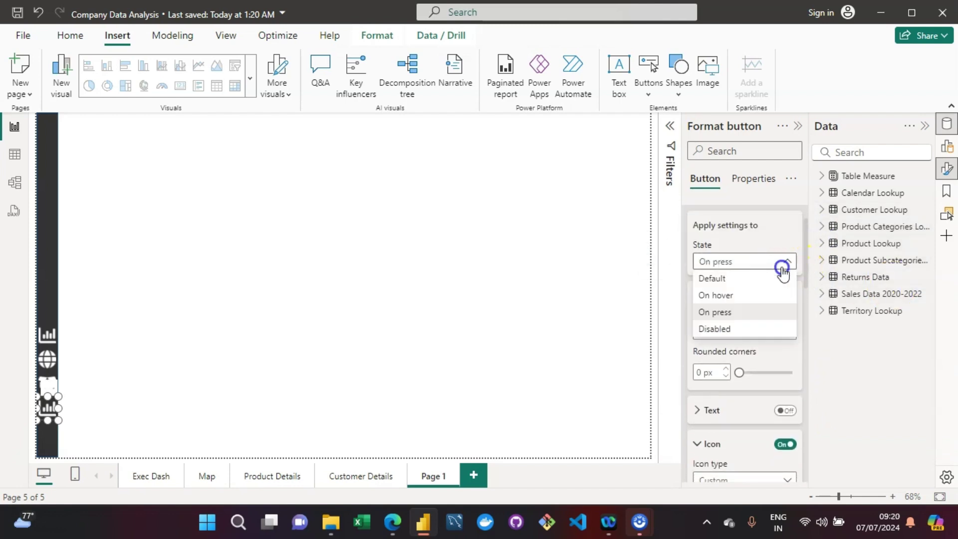
click(737, 280)
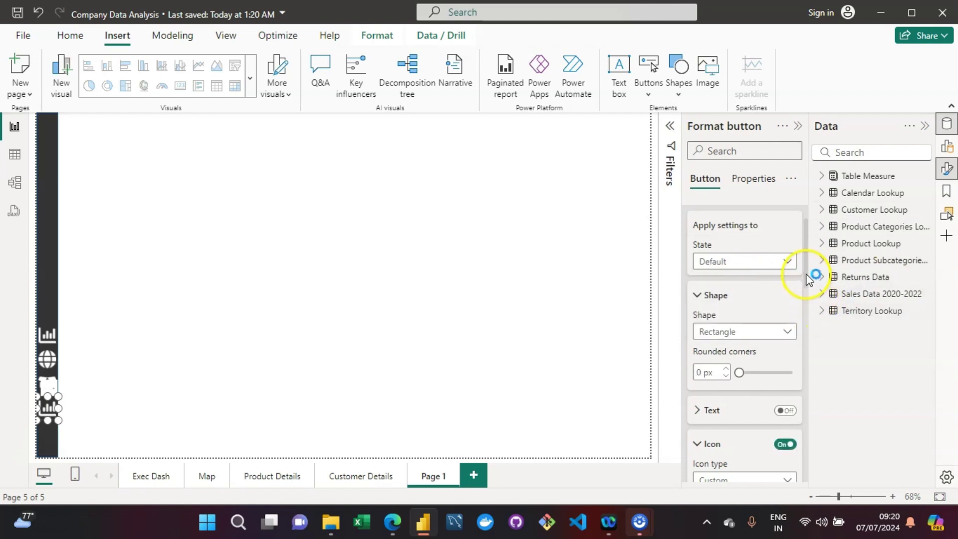
drag(805, 274, 808, 326)
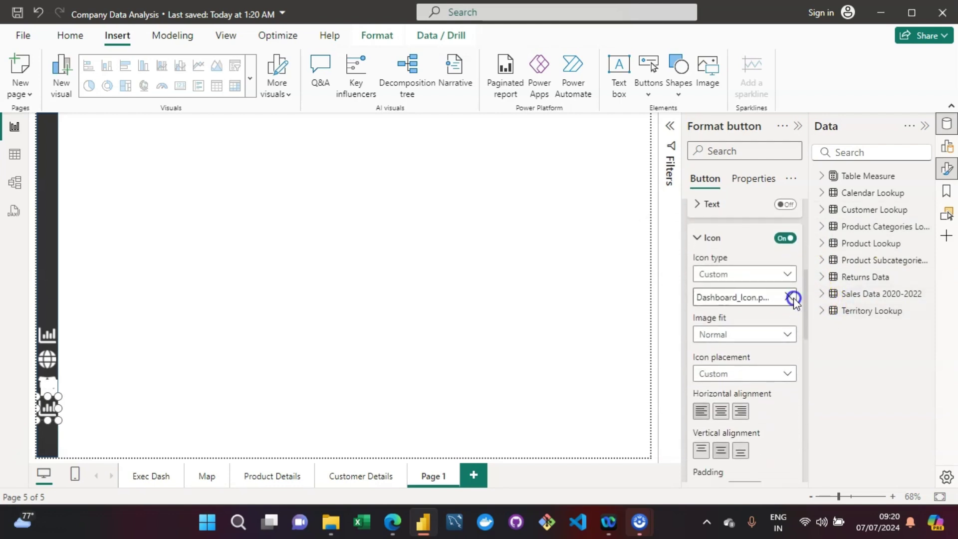
click(789, 297)
click(751, 300)
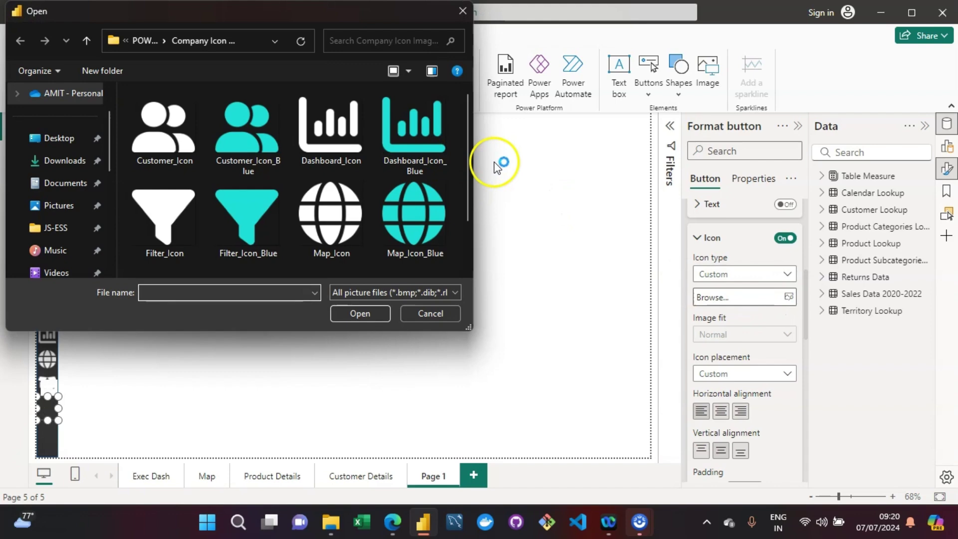
click(174, 132)
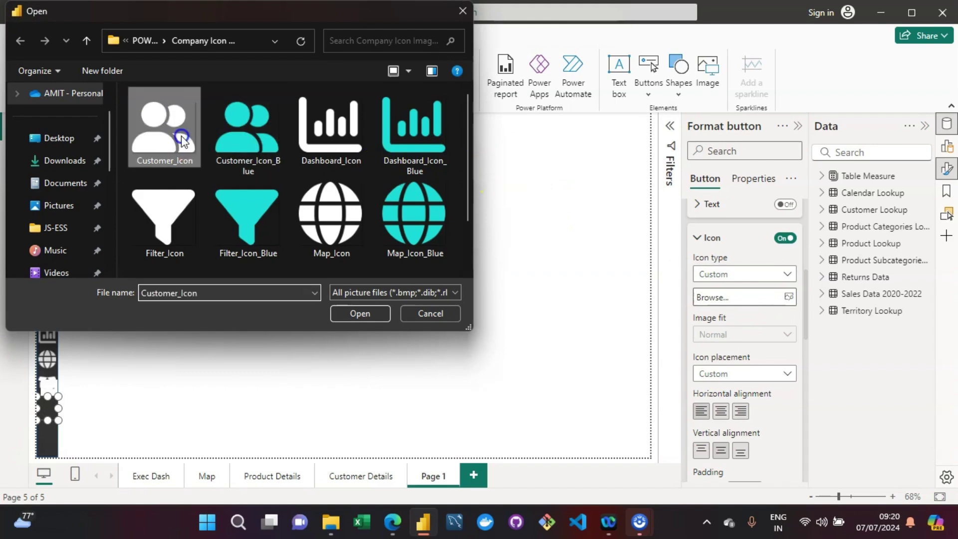
click(358, 311)
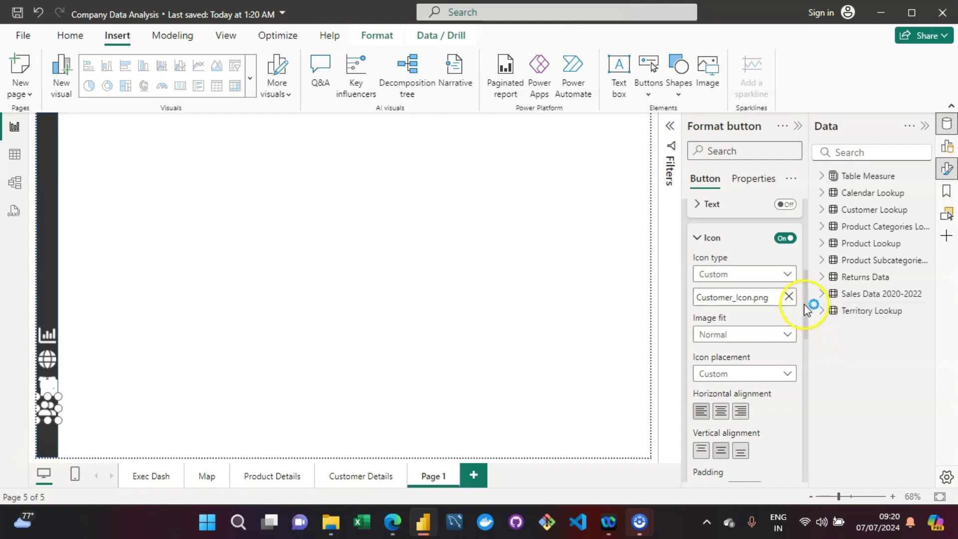
Set the customer button's page navigation destination to the Customer Details page
drag(804, 304, 795, 443)
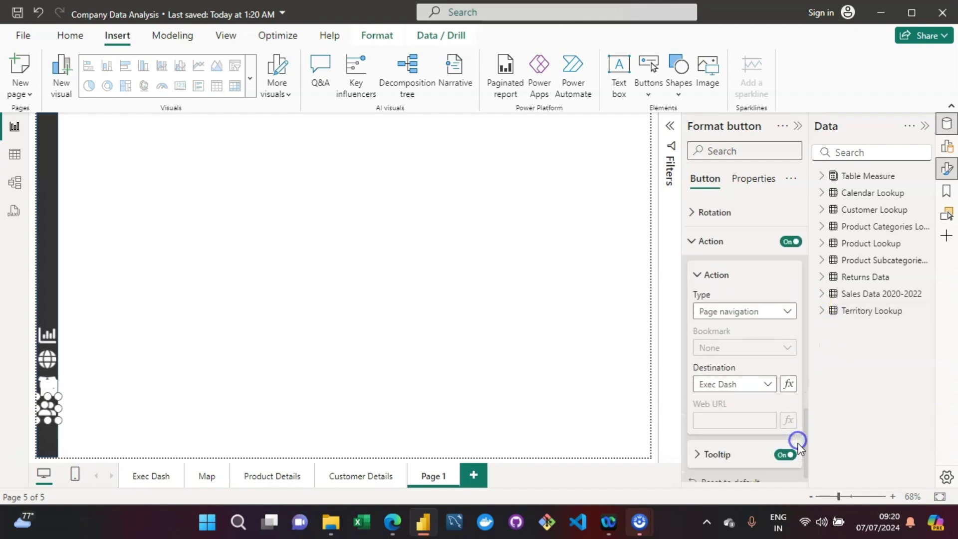
click(754, 394)
click(739, 467)
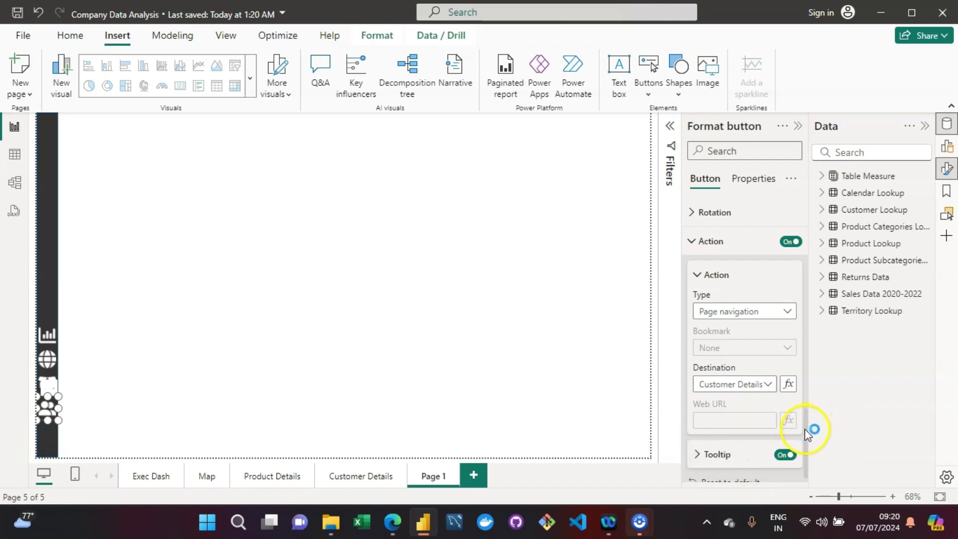
Replace the customer button's custom icon for the On hover state with Customer_Icon_Blue
drag(807, 432, 814, 230)
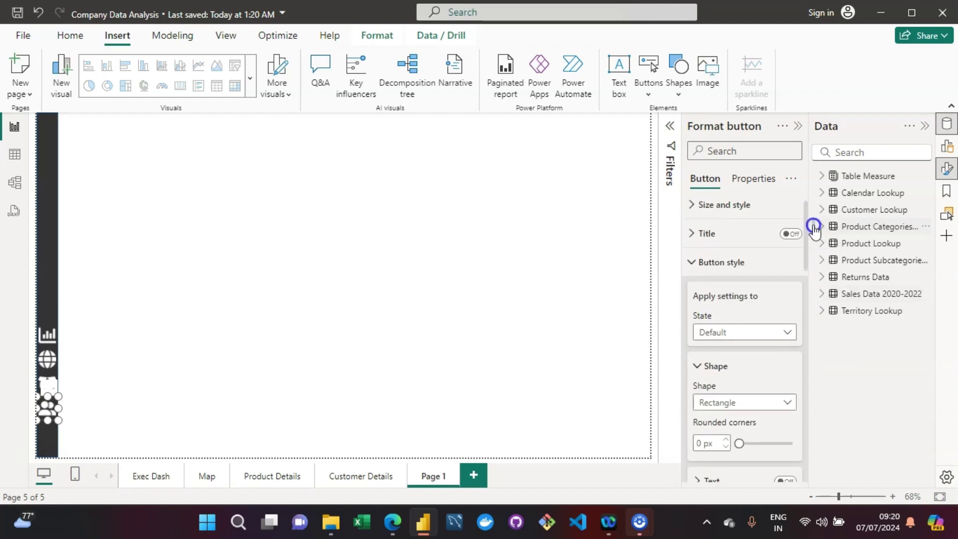
click(742, 331)
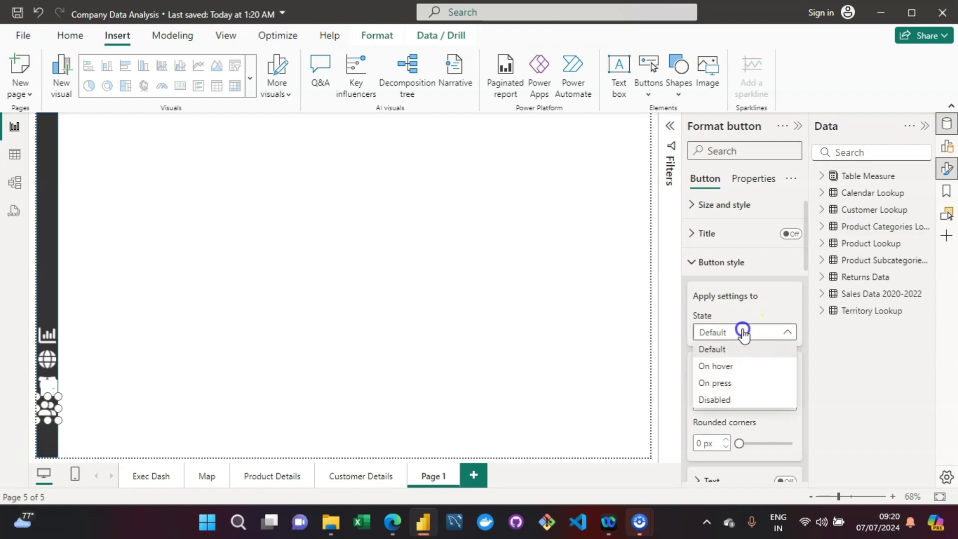
click(720, 367)
click(803, 315)
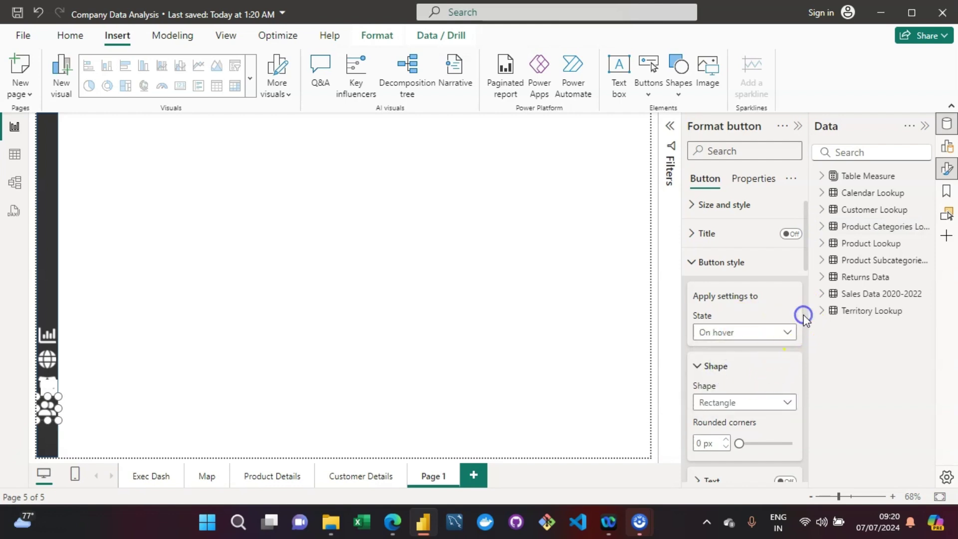
scroll(805, 316, down, 4)
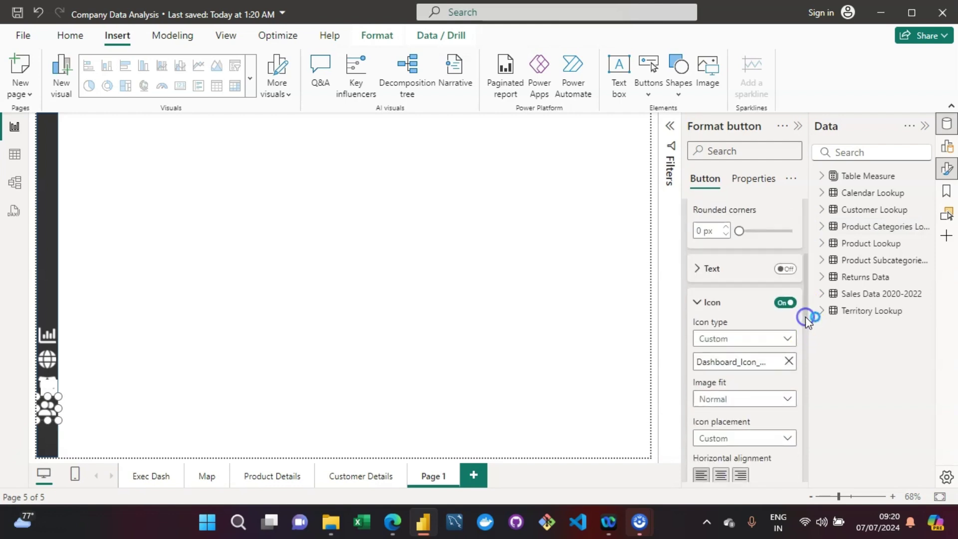
click(788, 361)
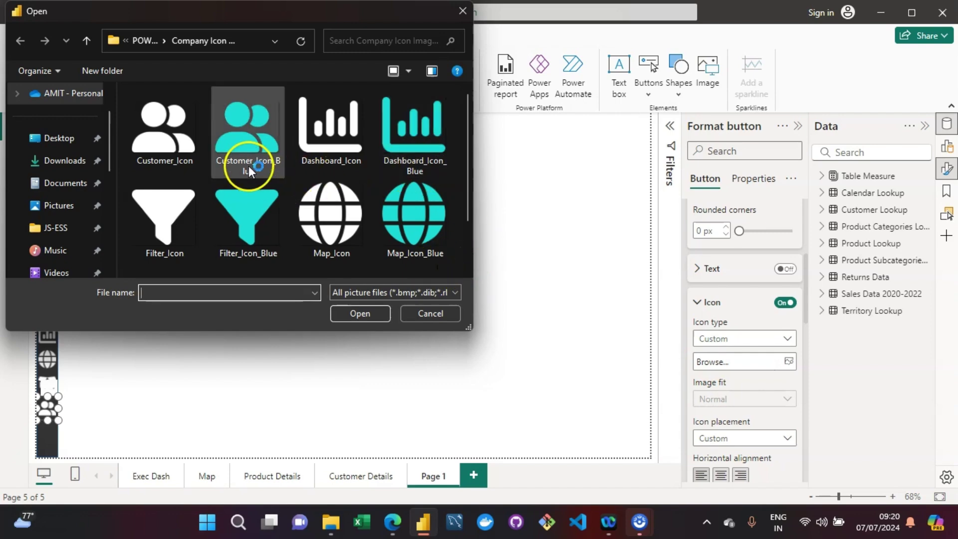
click(261, 146)
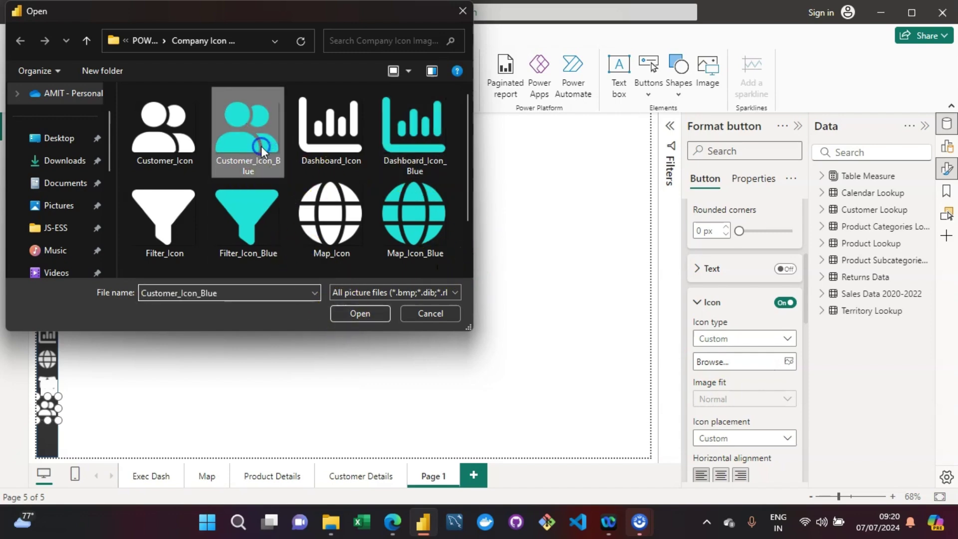
click(357, 312)
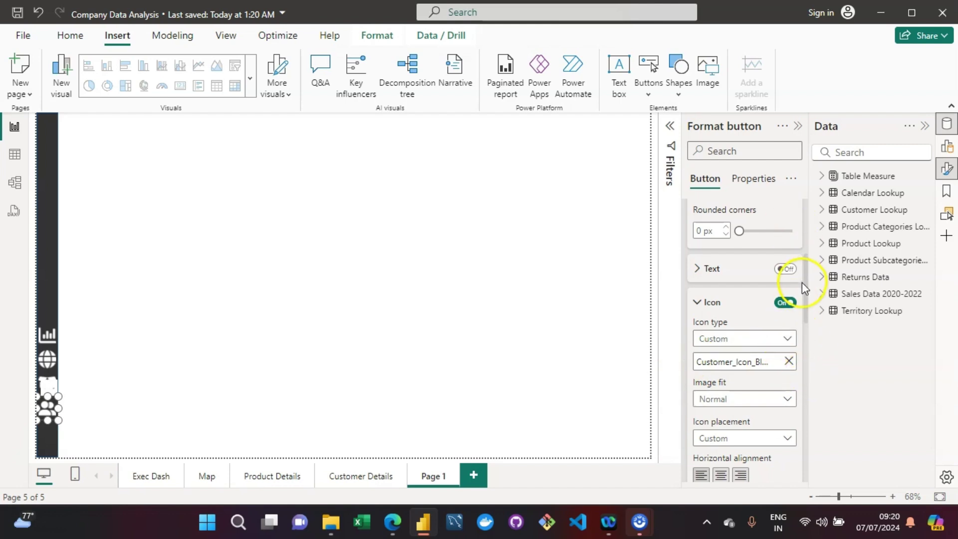
Replace the customer button's custom icon for the On press state with Customer_Icon_Blue
drag(808, 288, 808, 248)
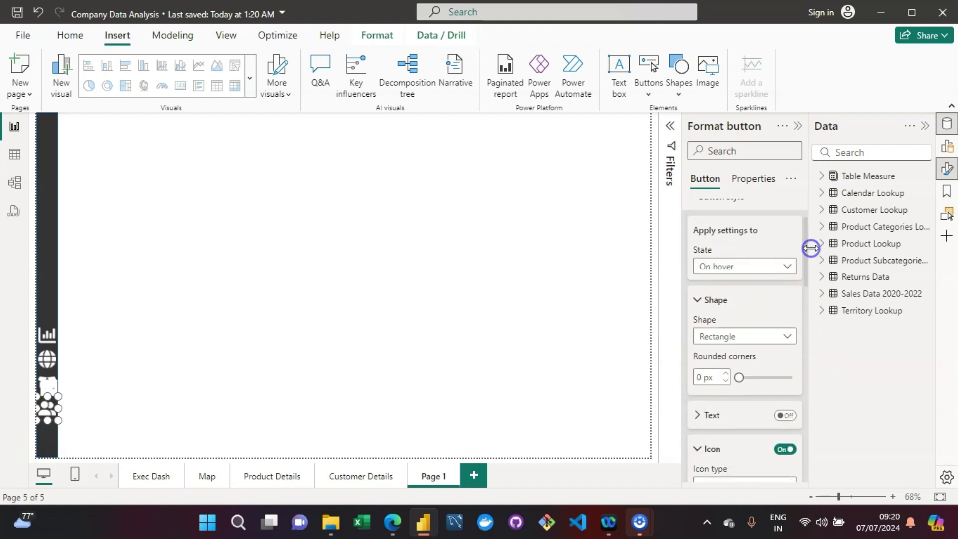
click(774, 262)
click(721, 316)
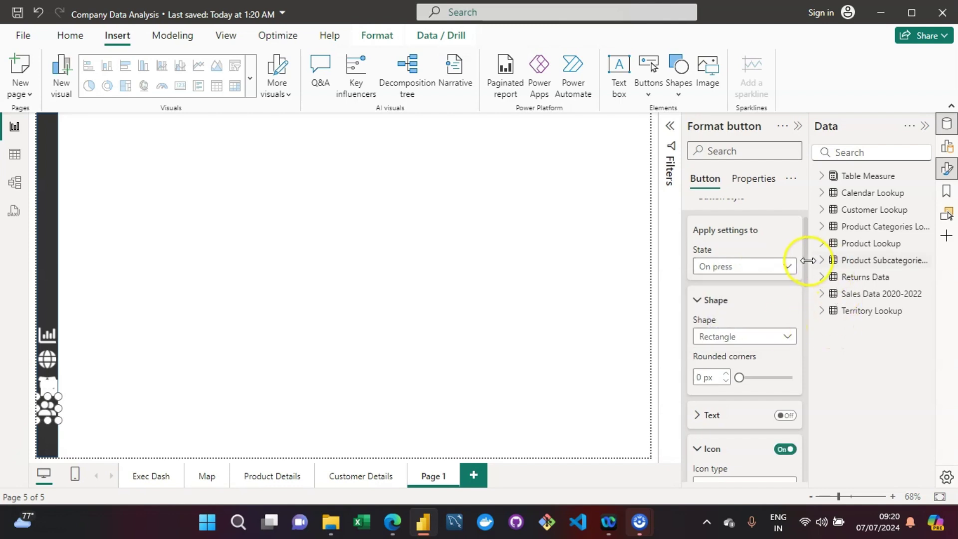
drag(810, 265, 806, 325)
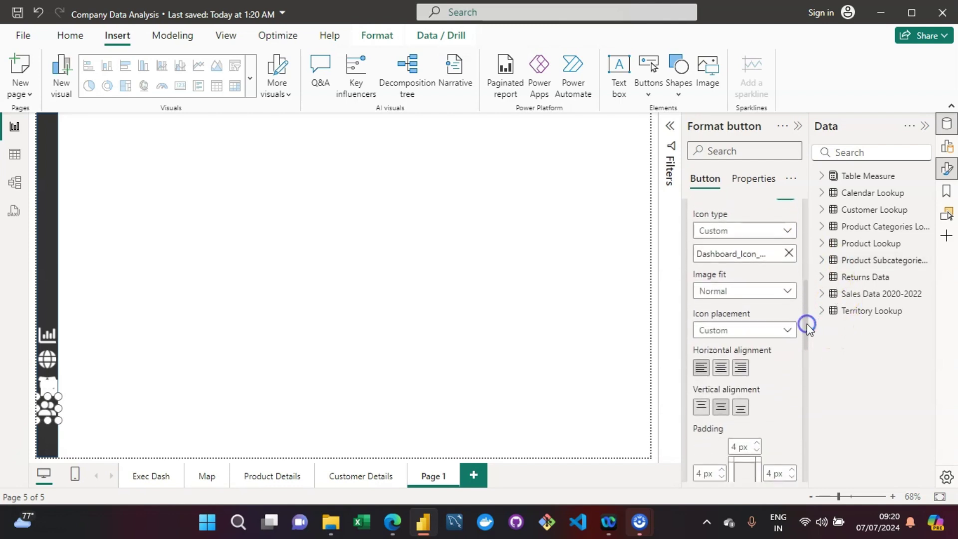
click(790, 254)
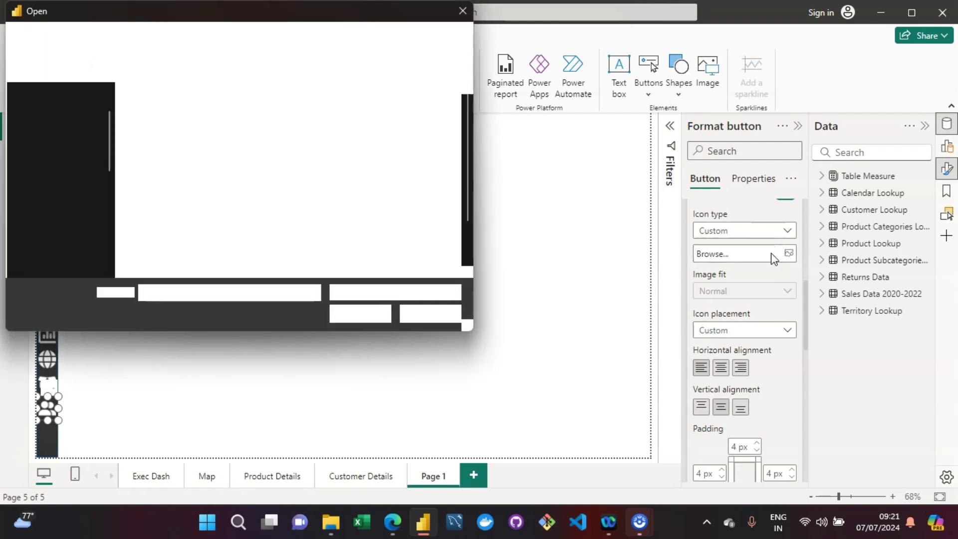
click(277, 172)
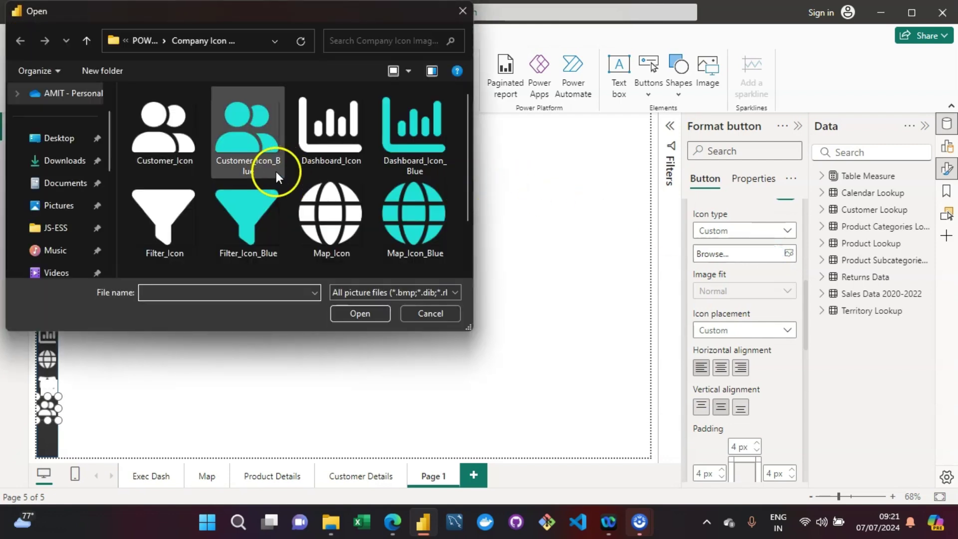
click(276, 171)
click(359, 313)
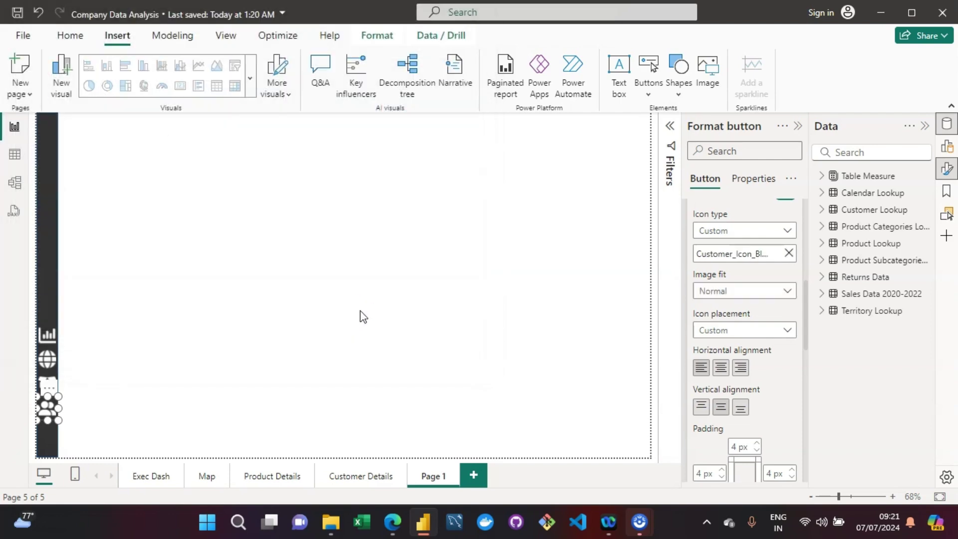
Check the navigation buttons' hover icons, follow the dashboard button's link to the Exec Dash page, and return to Page 1
click(321, 322)
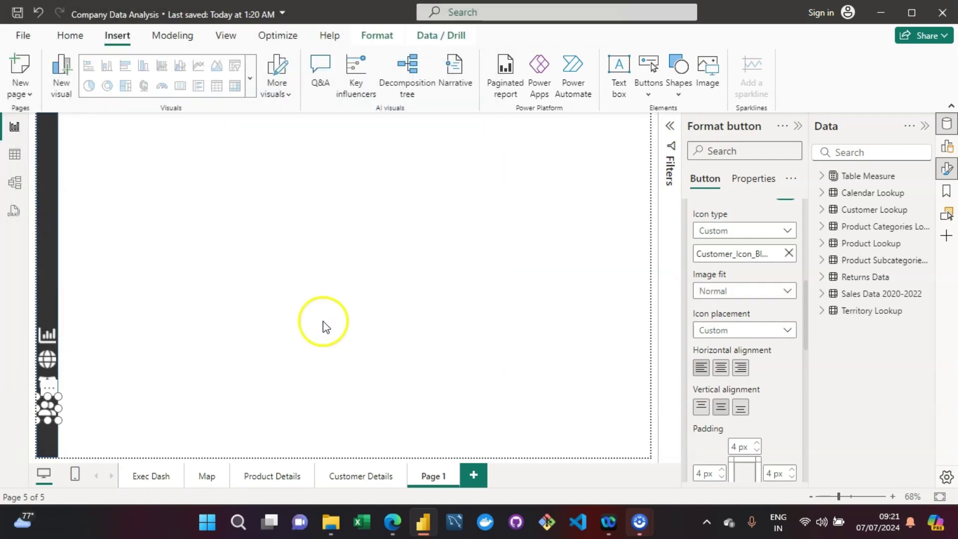
click(48, 336)
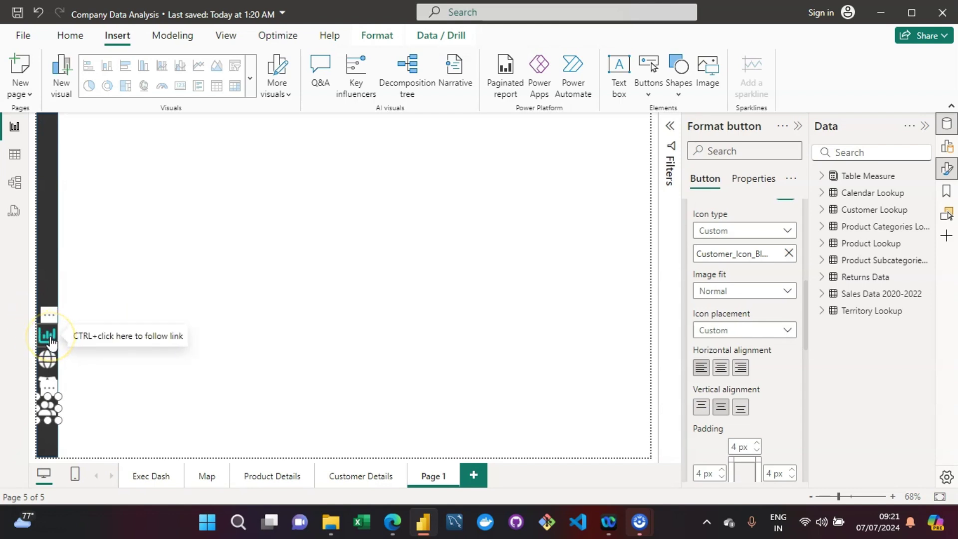
click(48, 383)
click(159, 394)
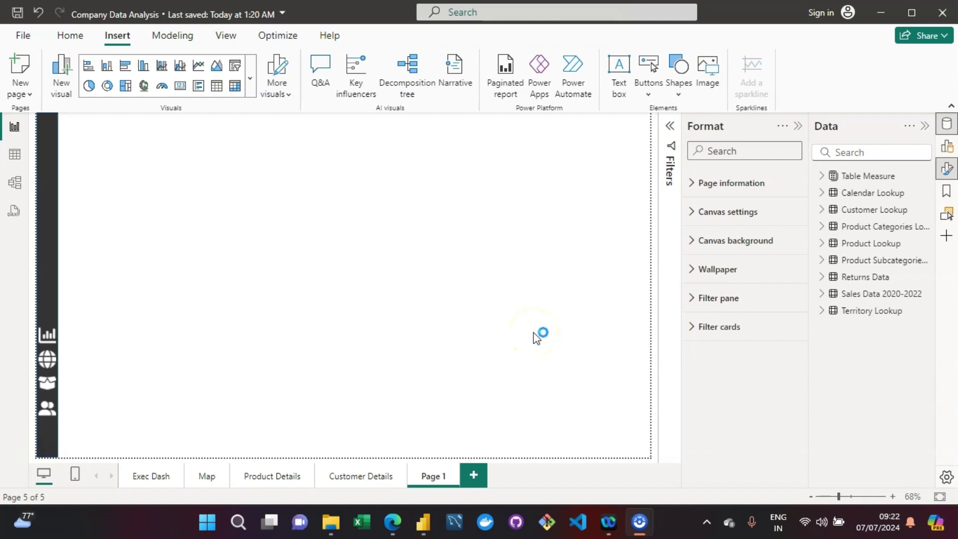
click(306, 325)
ctrl+click(45, 336)
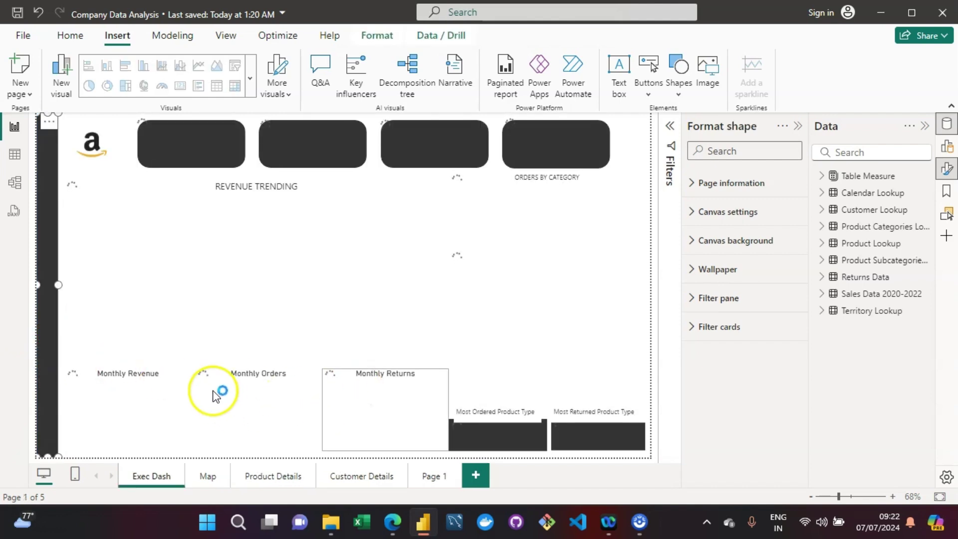
click(428, 478)
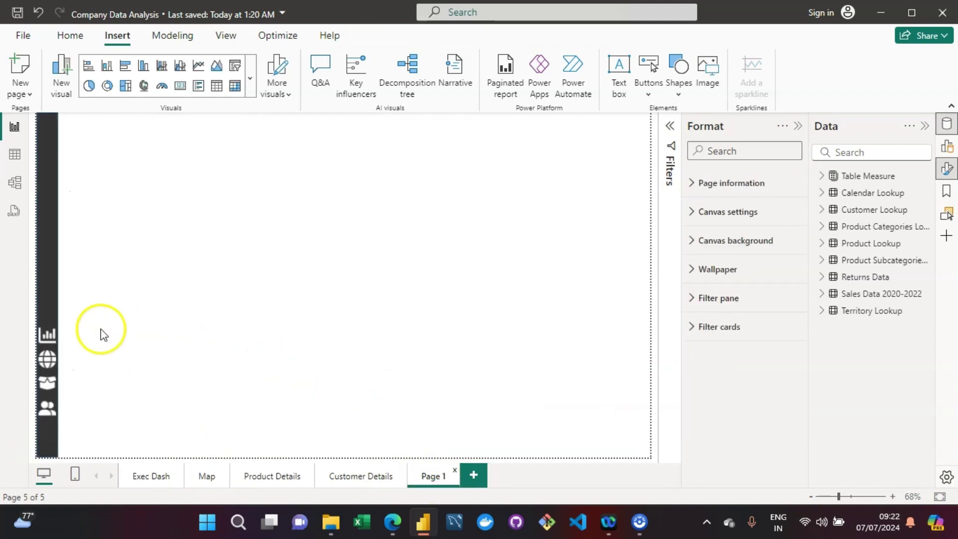
Group the four navigation buttons on Page 1 into a single group
drag(91, 319, 22, 434)
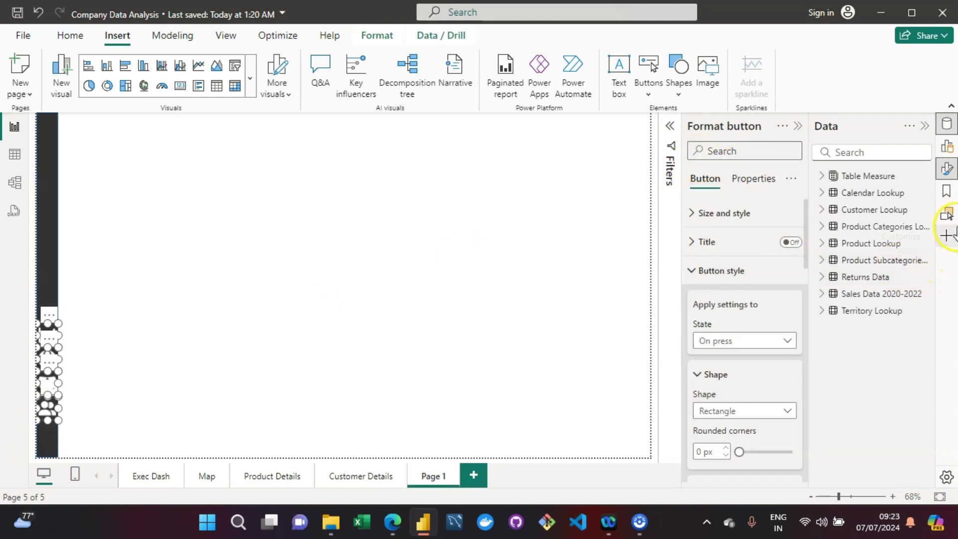
click(948, 216)
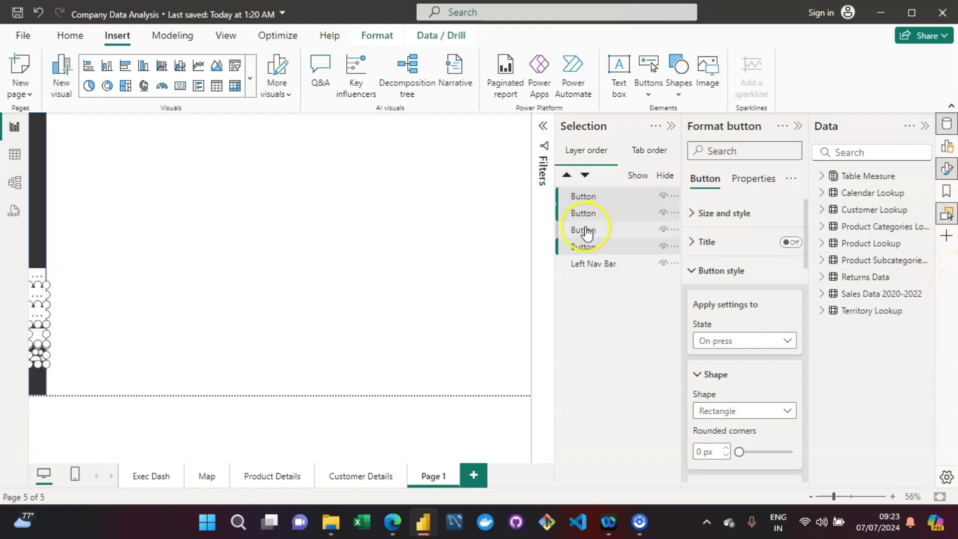
ctrl+click(627, 199)
right_click(627, 202)
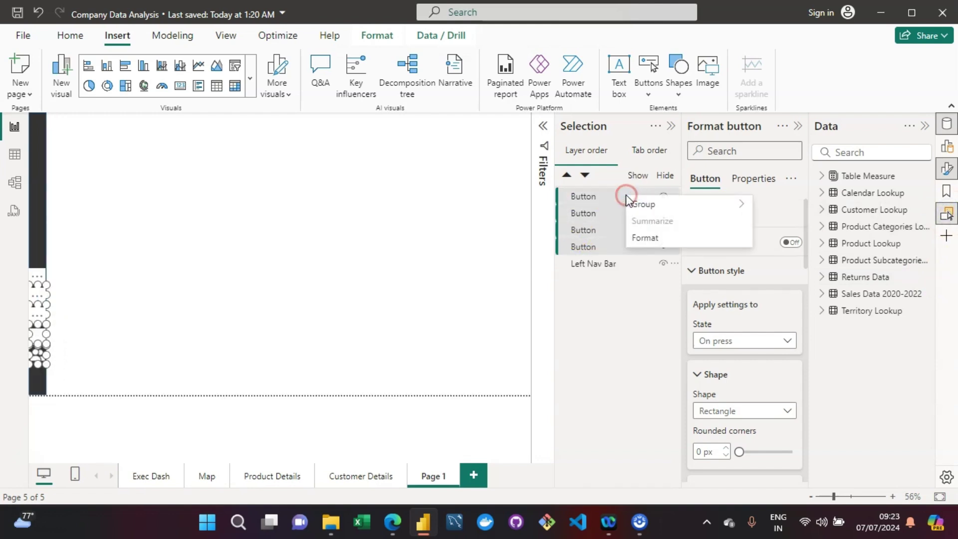
mouse_move(666, 209)
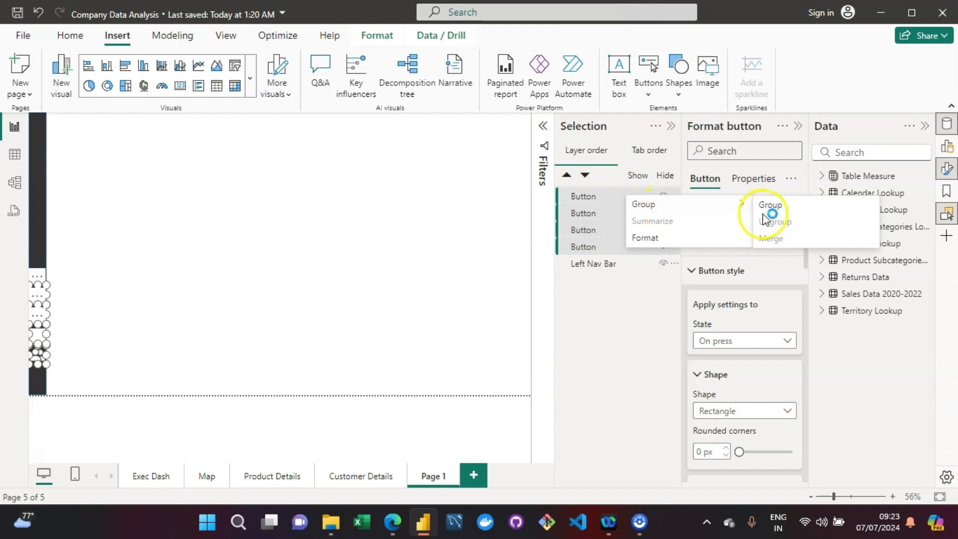
click(772, 206)
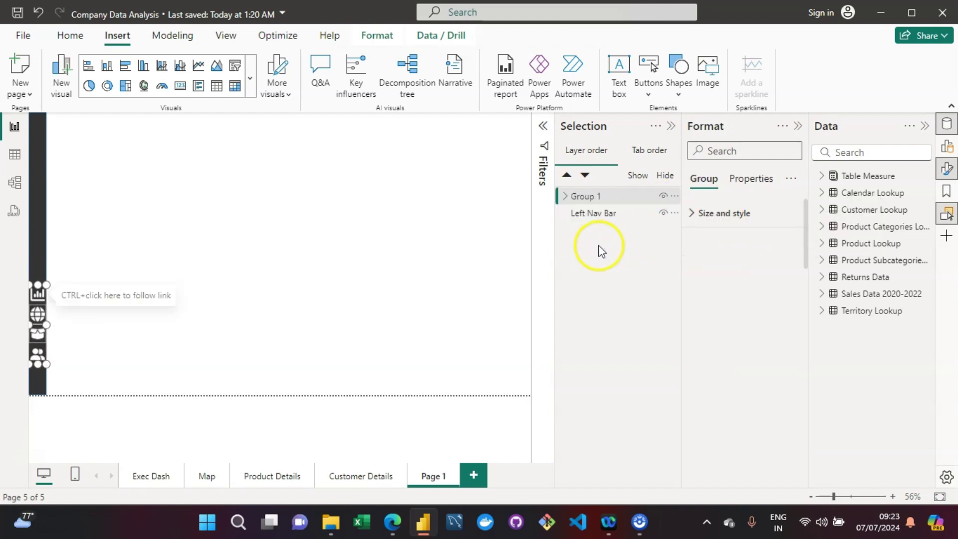
Rename the new button group as Custom Navigation Buttons
double_click(599, 196)
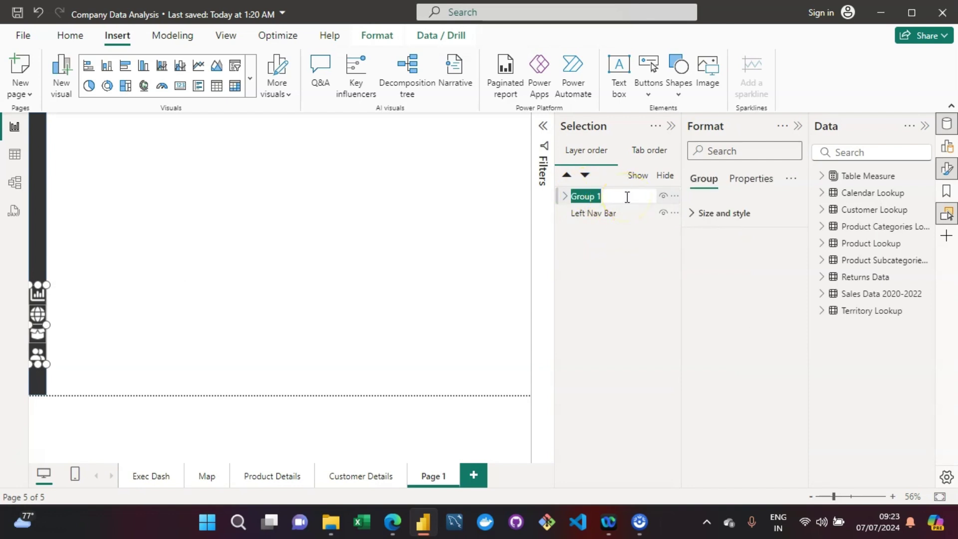
text(Custom Navigation)
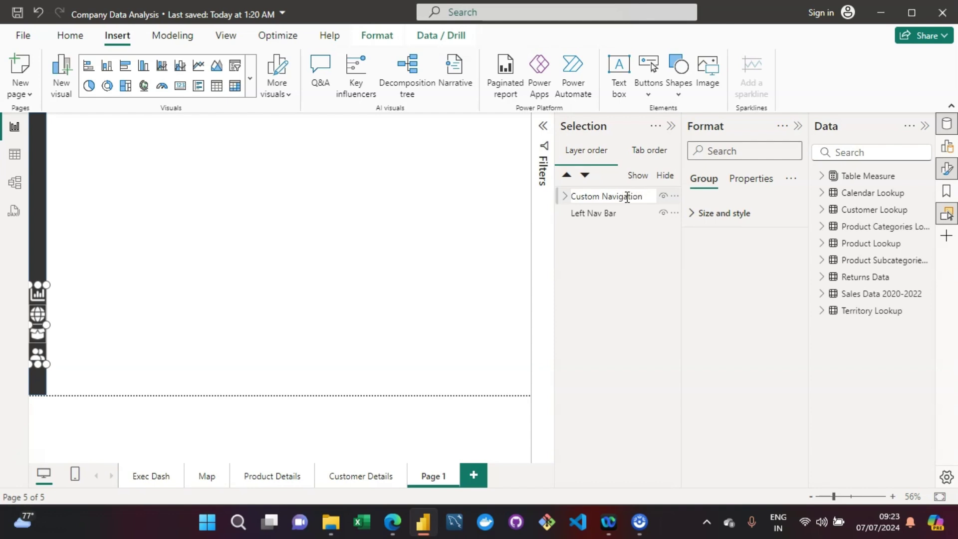
text(Buttons)
key(Return)
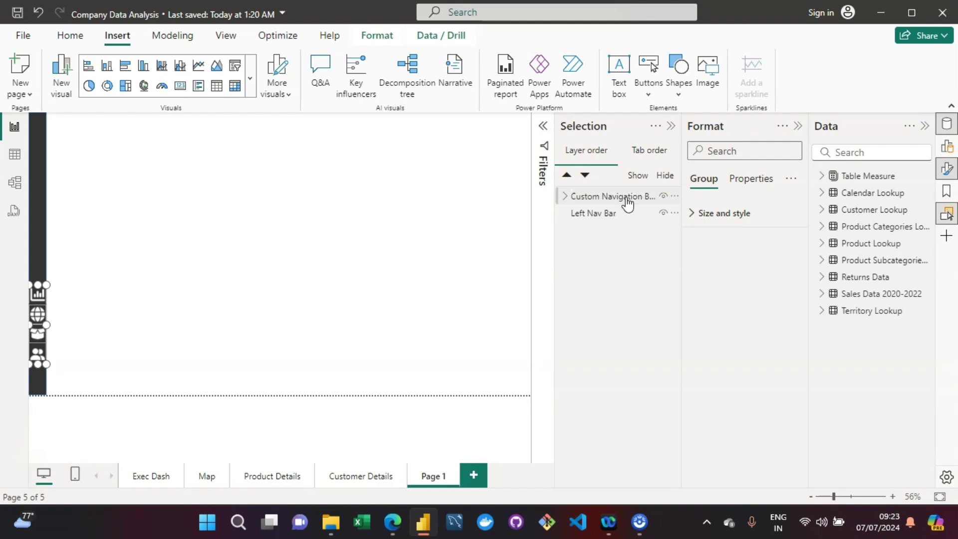
Copy the Custom Navigation Buttons group from Page 1 and paste it onto the dark bar of the Exec Dash page
click(595, 214)
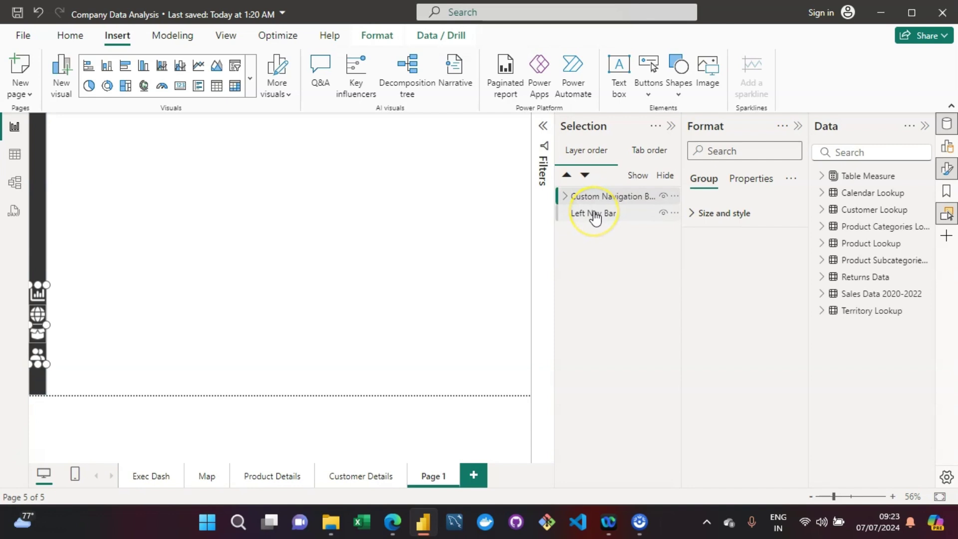
click(608, 199)
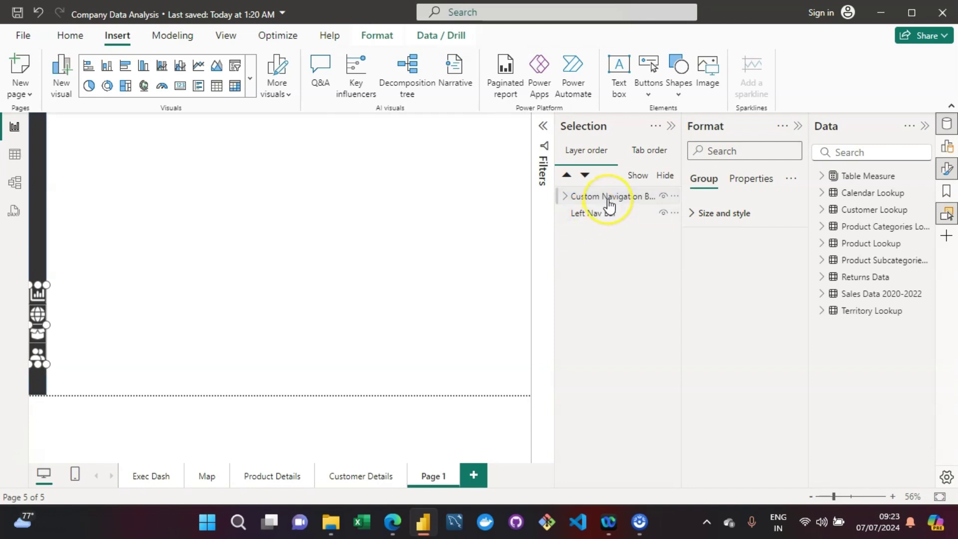
click(675, 196)
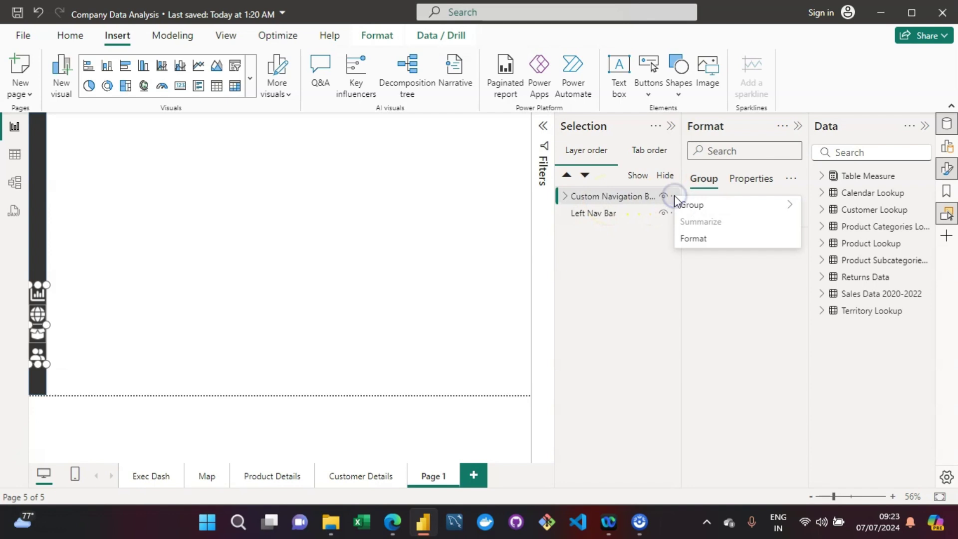
click(624, 195)
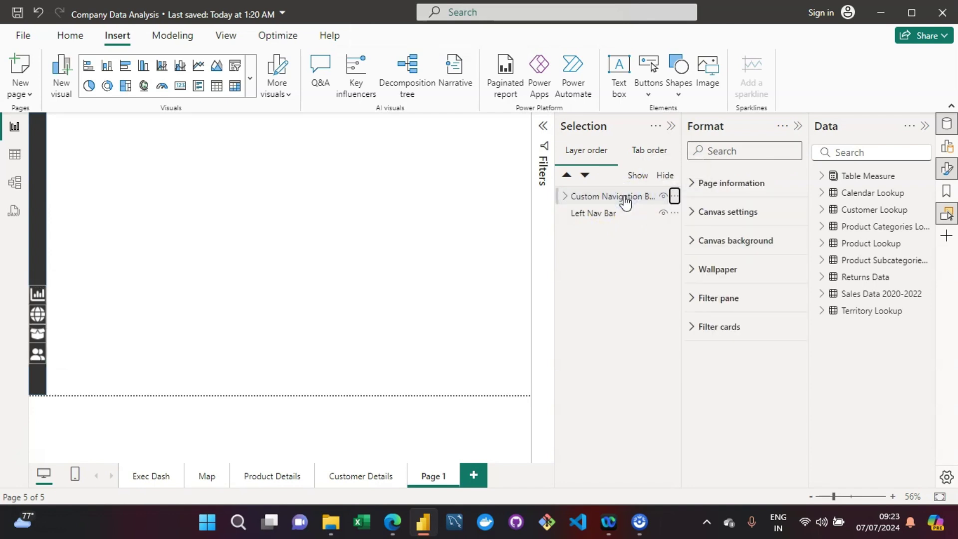
click(157, 483)
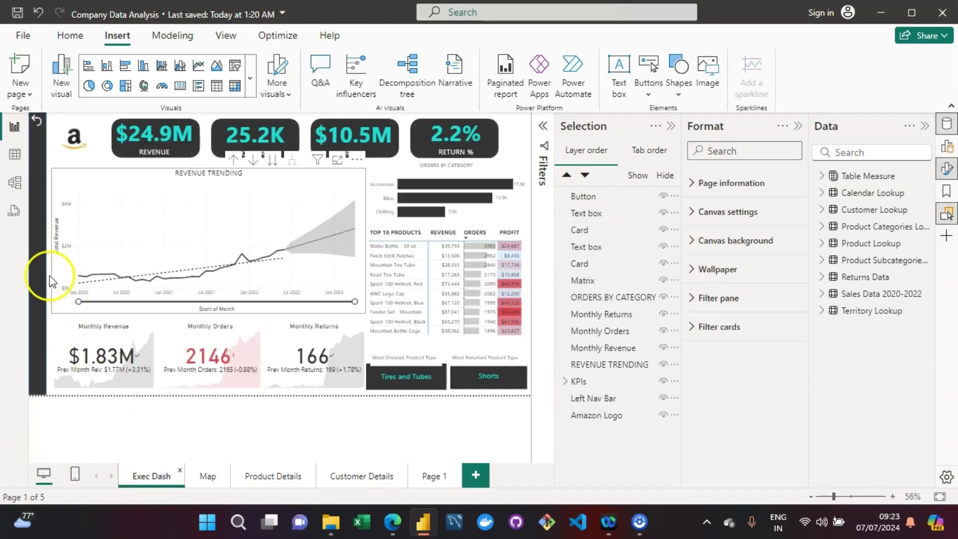
click(44, 274)
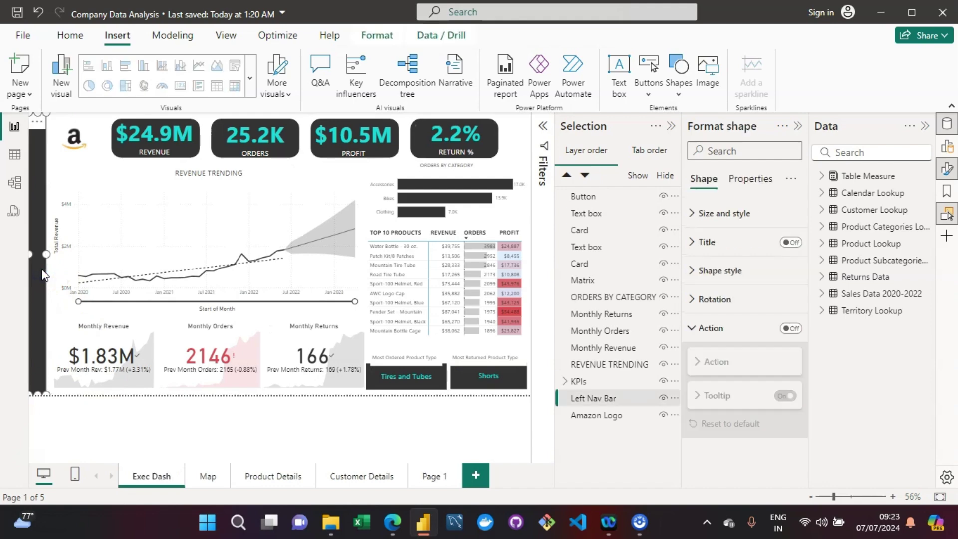
key(ctrl+v)
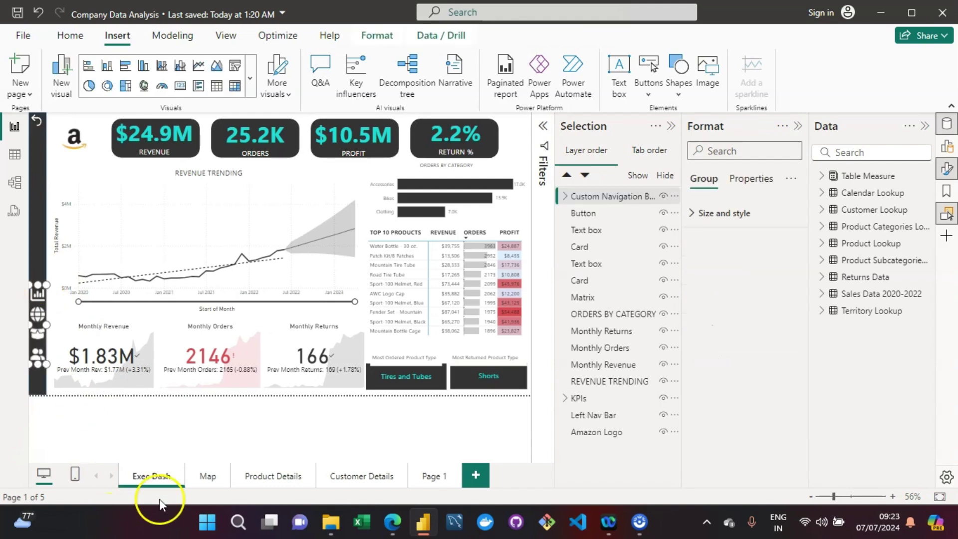
Paste the copied Custom Navigation Buttons group onto the dark bar of the Map page
click(209, 476)
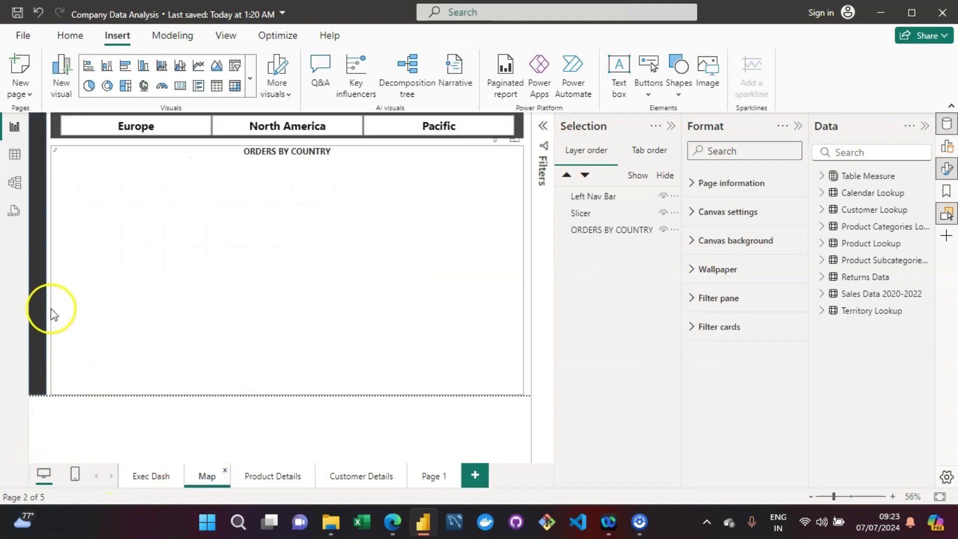
click(41, 299)
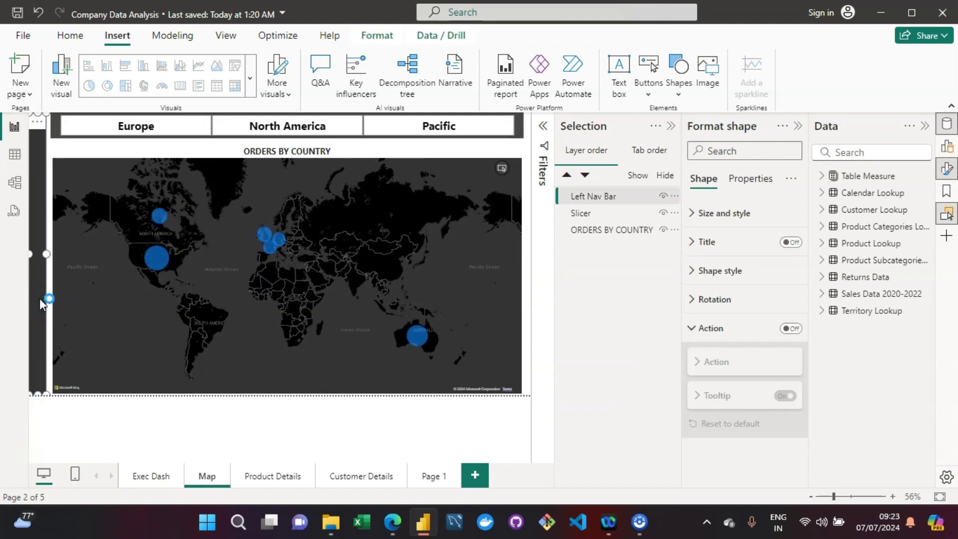
key(ctrl+v)
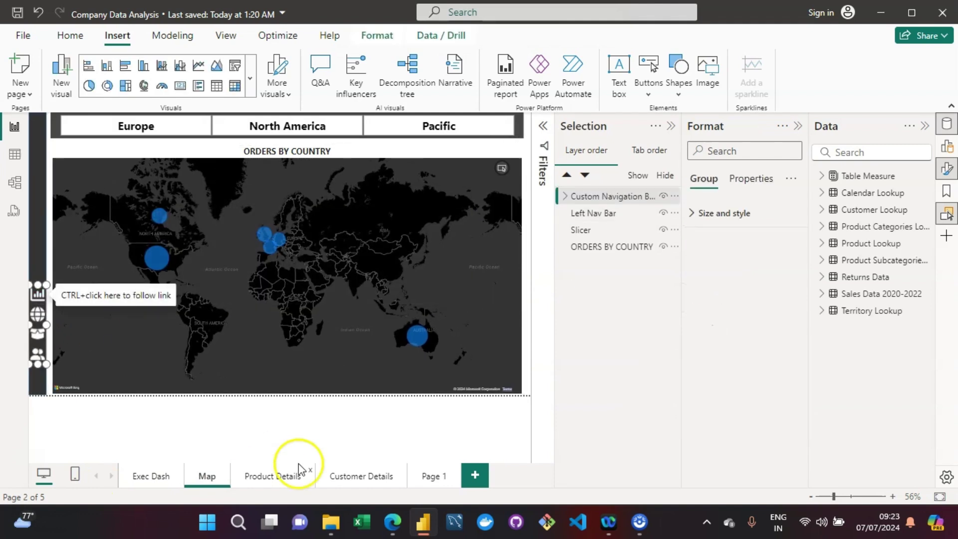
Paste the Custom Navigation Buttons group onto the dark bar of the Product Details page
click(267, 476)
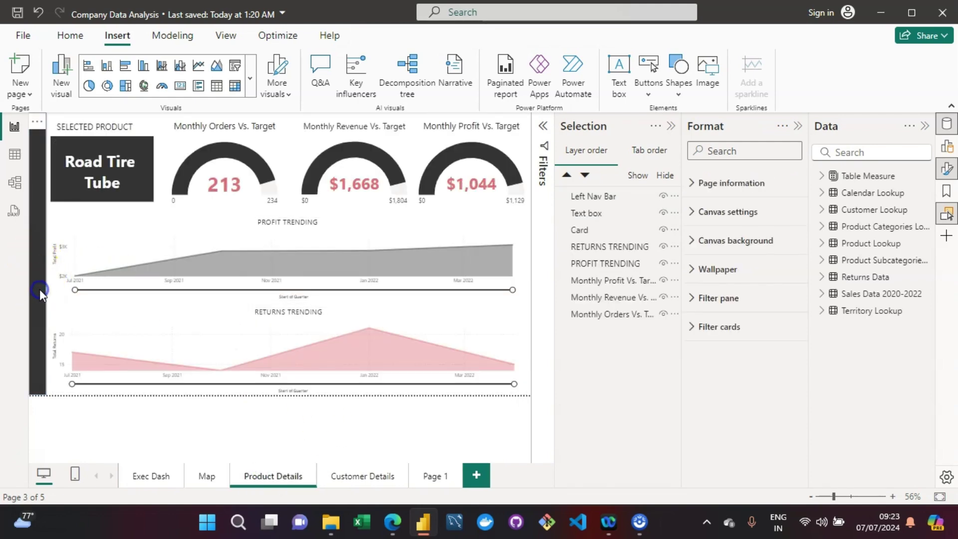
click(40, 289)
key(ctrl+v)
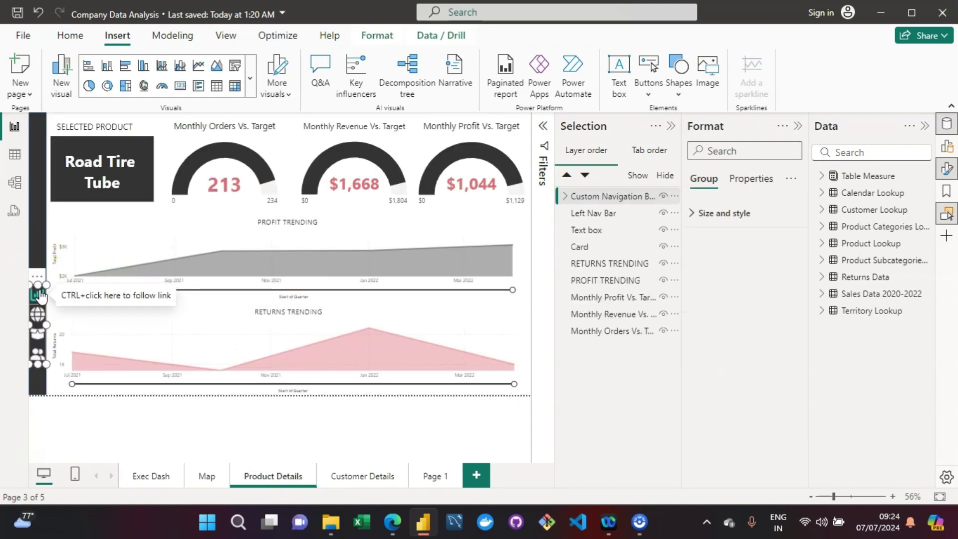
click(600, 216)
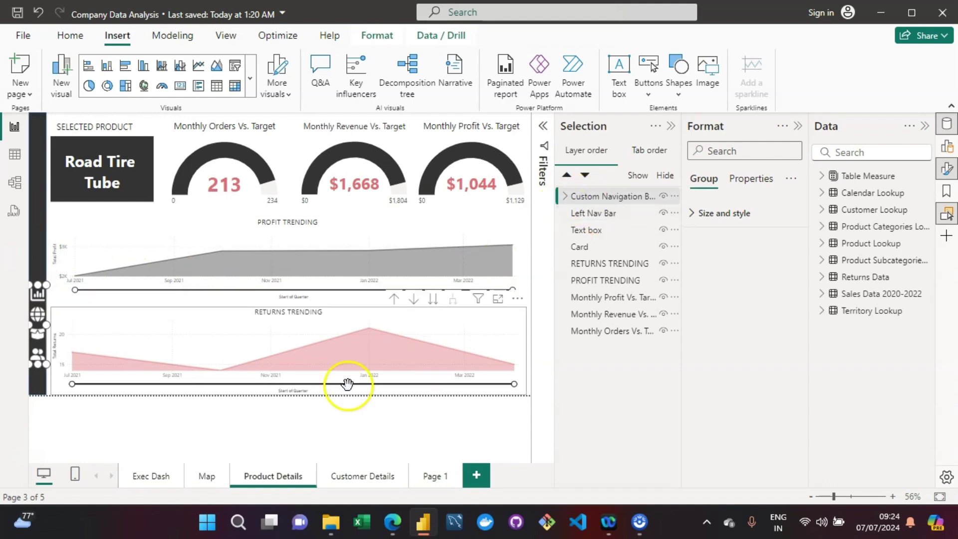
Paste the Custom Navigation Buttons group onto the dark bar of the Customer Details page and close the Selection pane
click(348, 480)
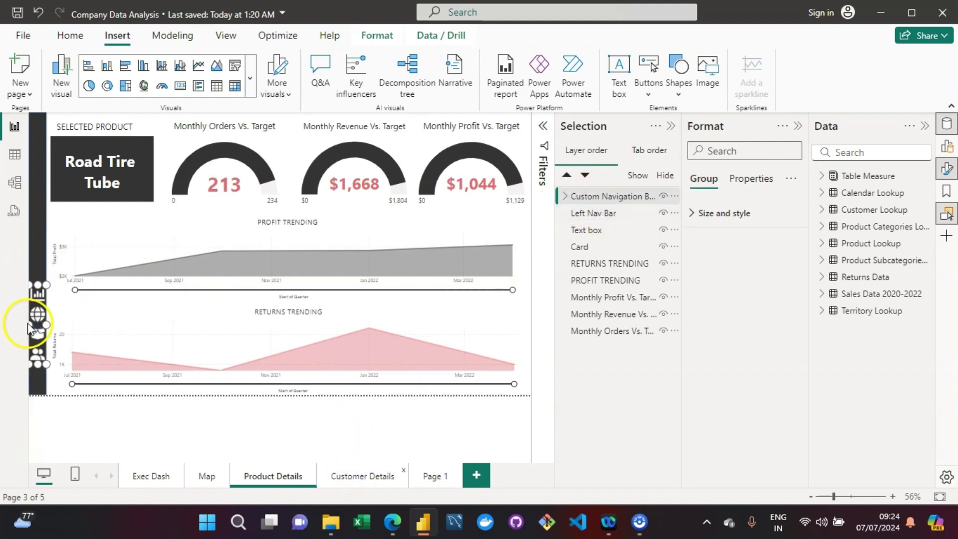
click(44, 315)
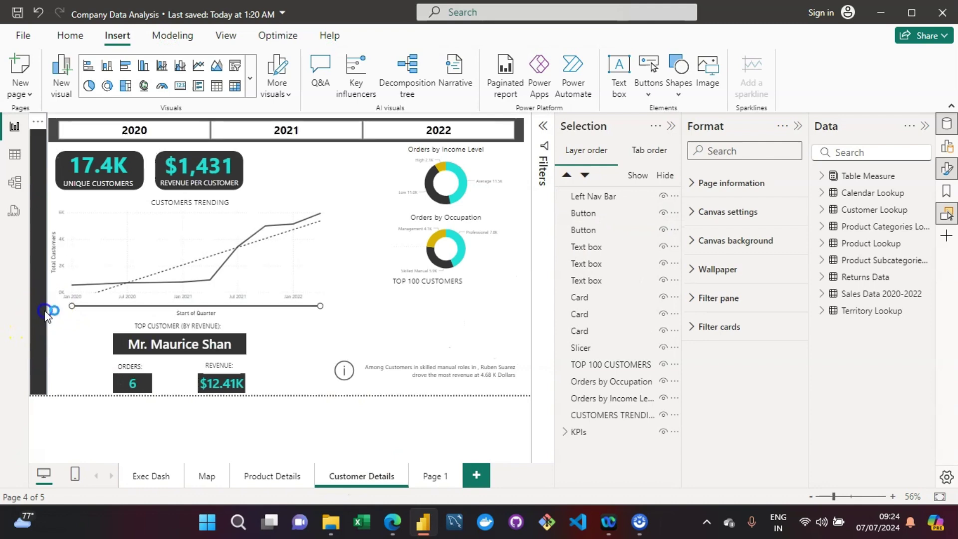
click(45, 316)
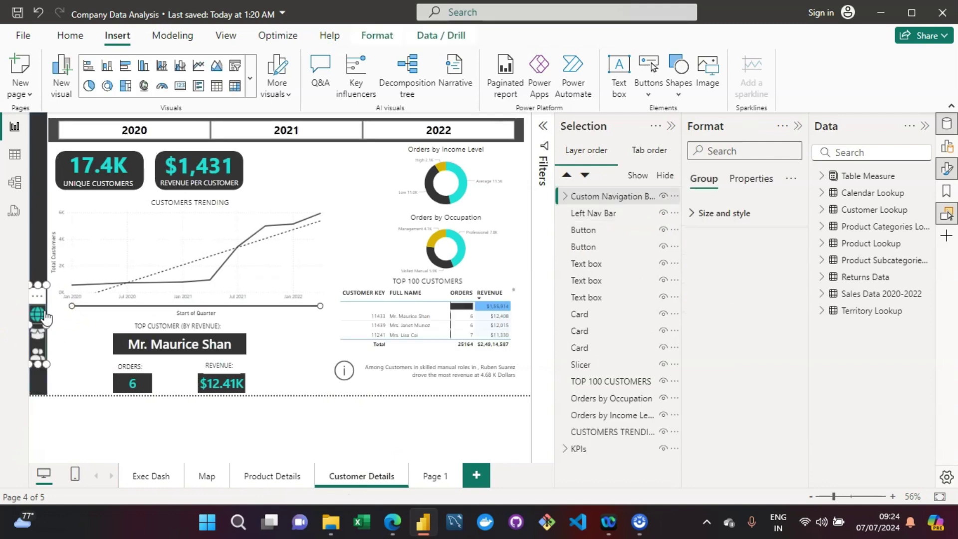
click(774, 208)
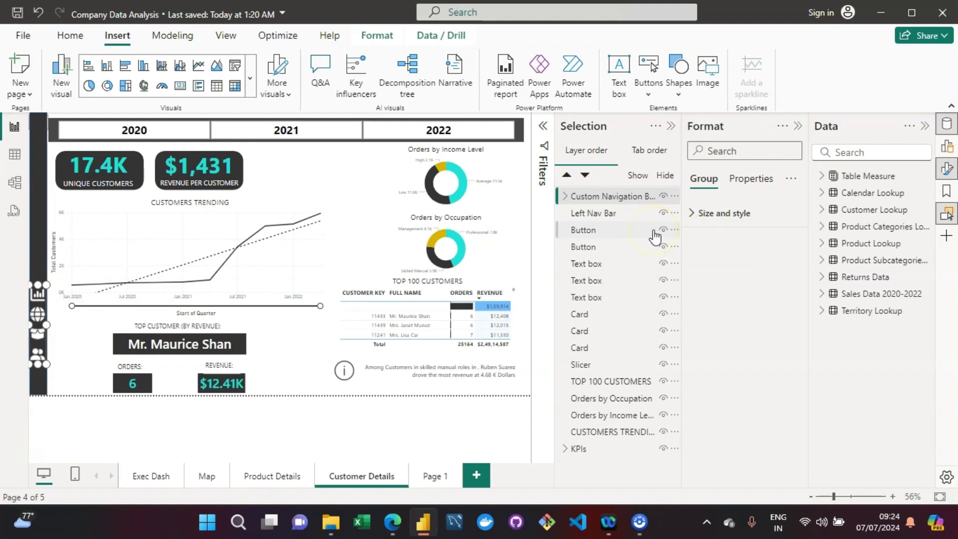
click(672, 128)
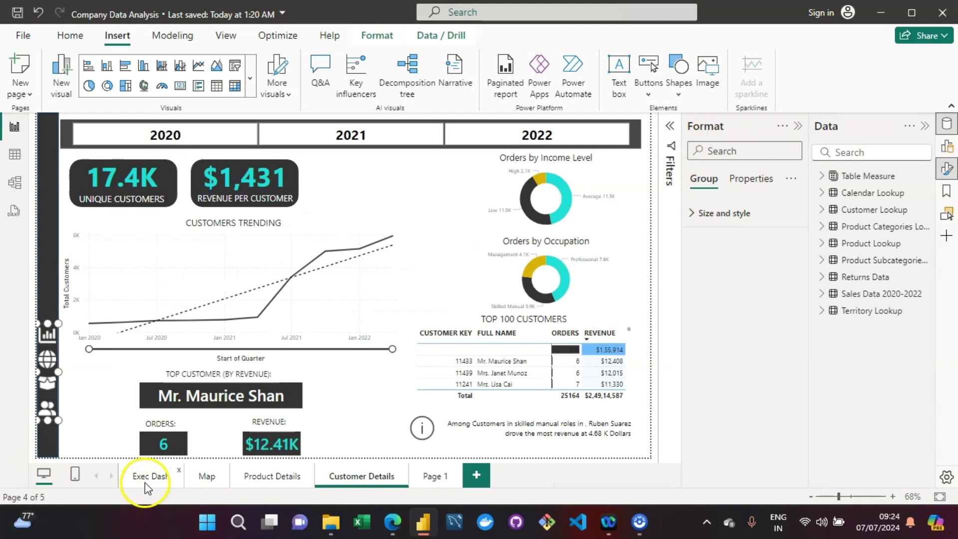
Return to the Exec Dash page and test the links of the dashboard and globe buttons in the pasted navigation group
click(148, 479)
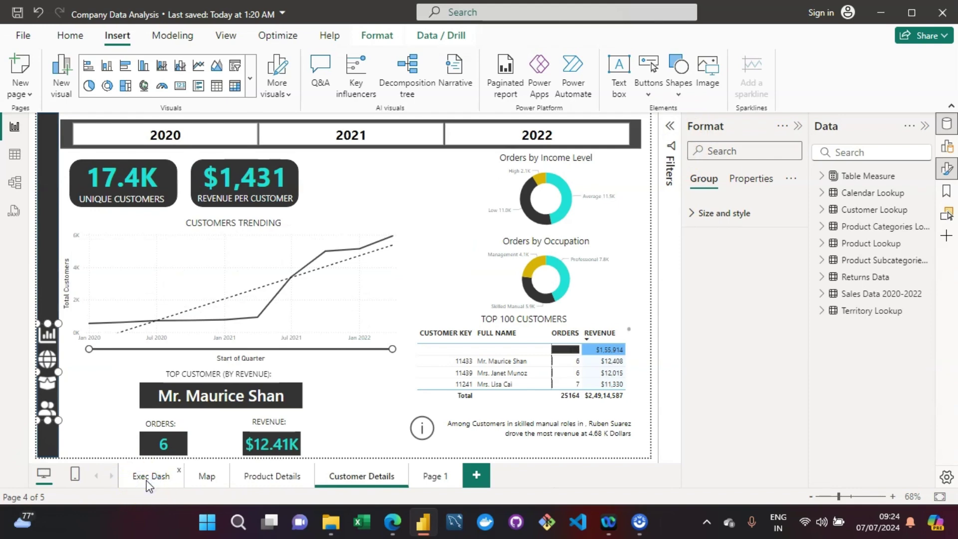
click(56, 343)
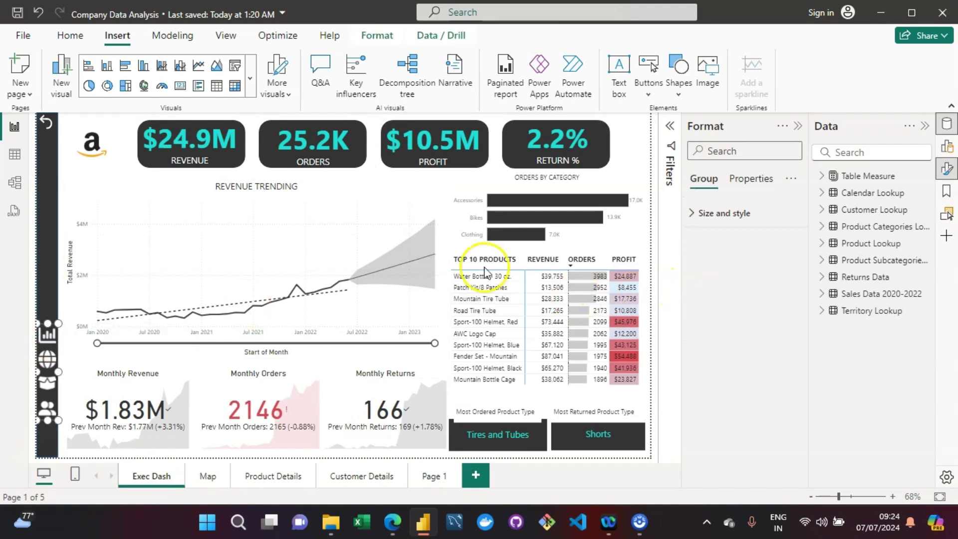
click(72, 326)
click(47, 332)
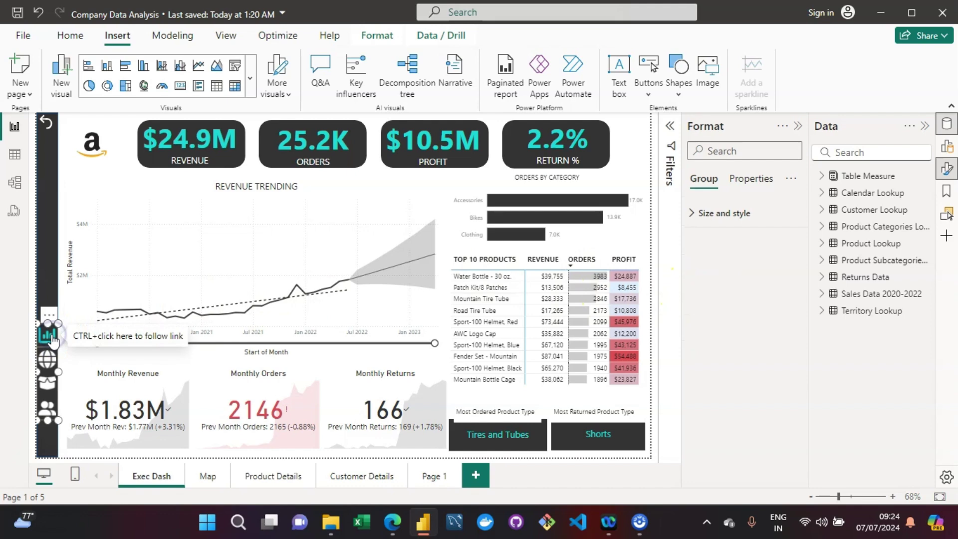
click(52, 339)
click(591, 349)
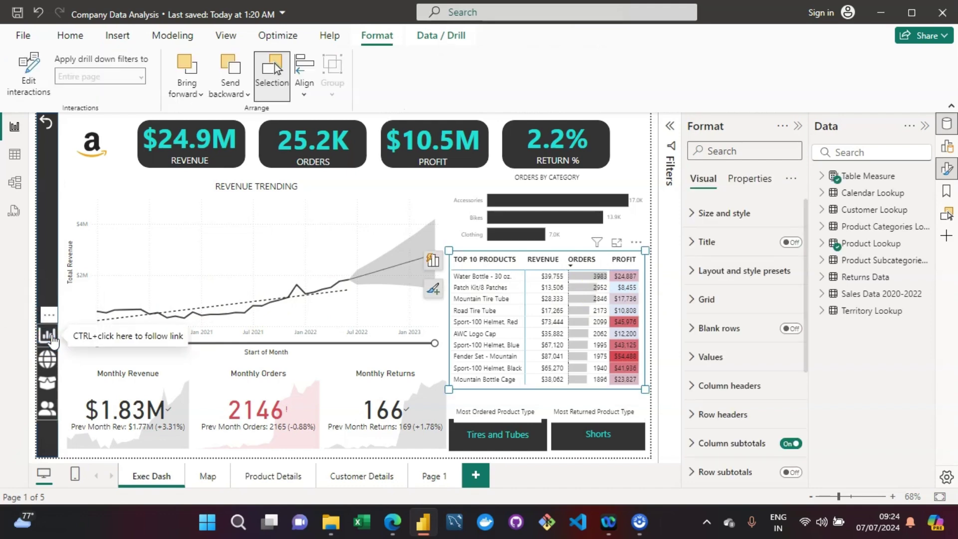
click(794, 443)
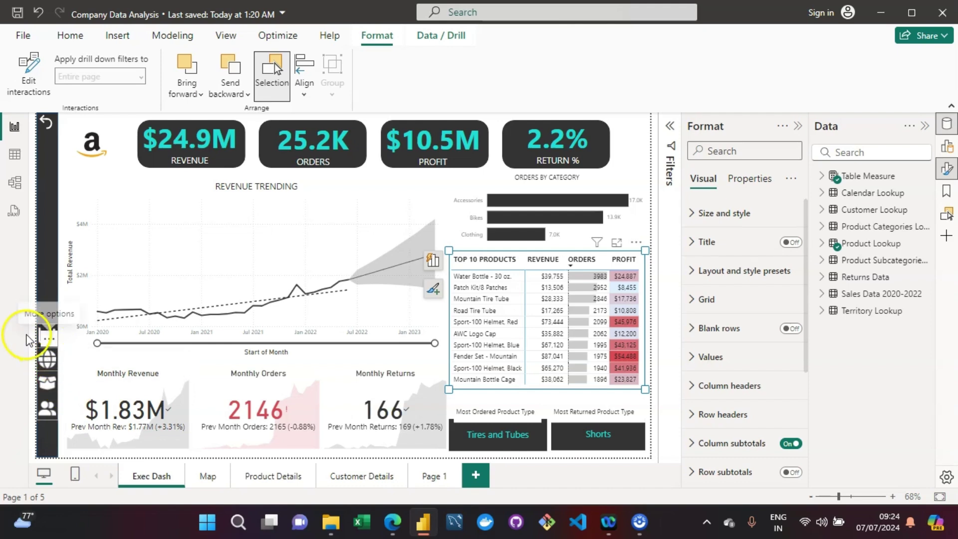
click(50, 337)
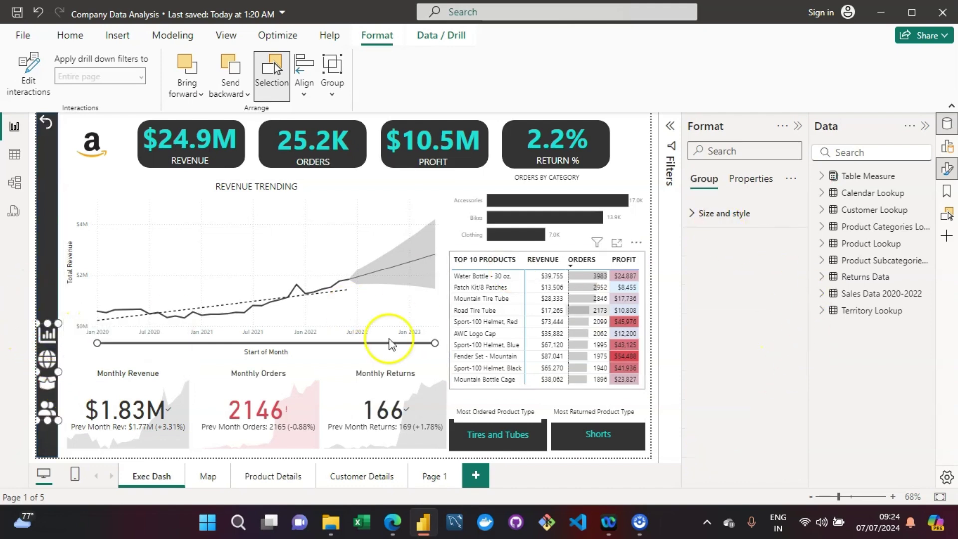
click(47, 339)
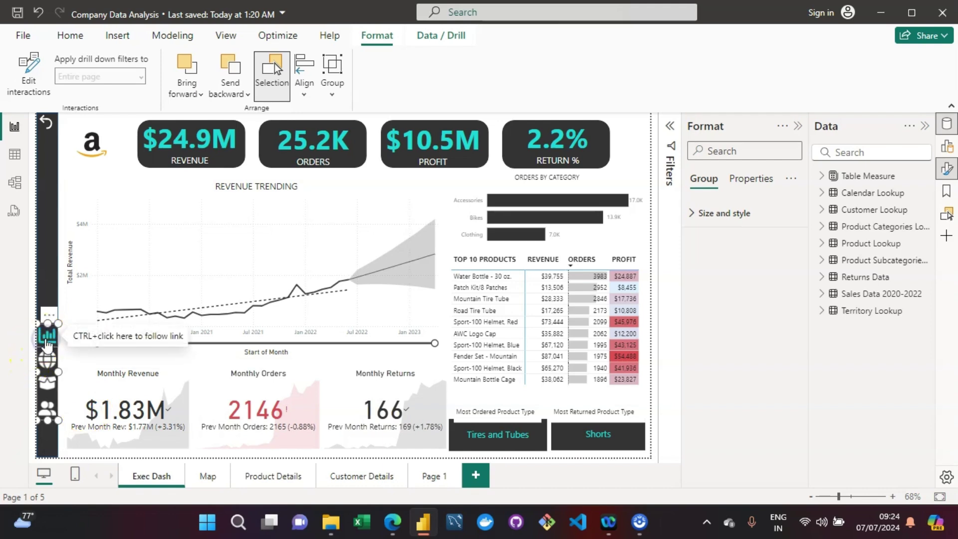
ctrl+click(48, 342)
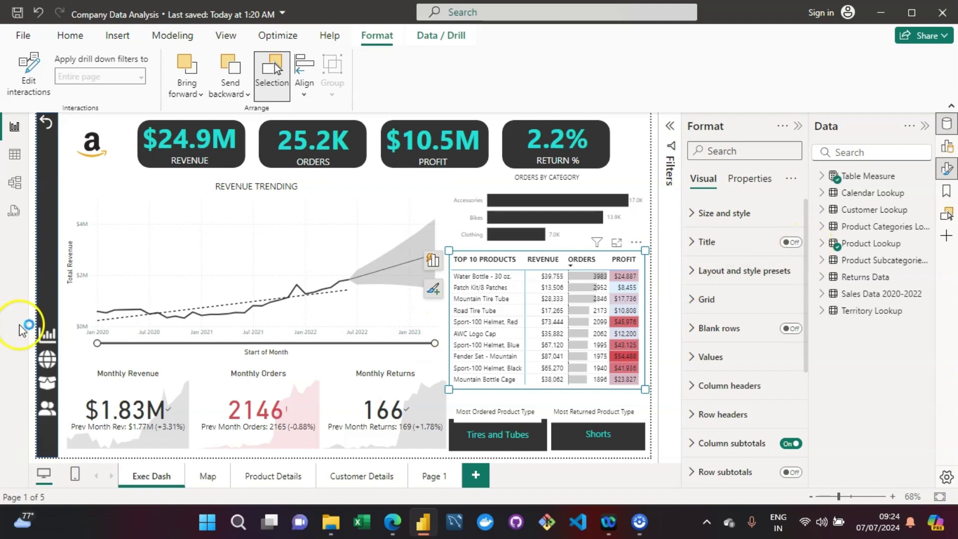
click(48, 342)
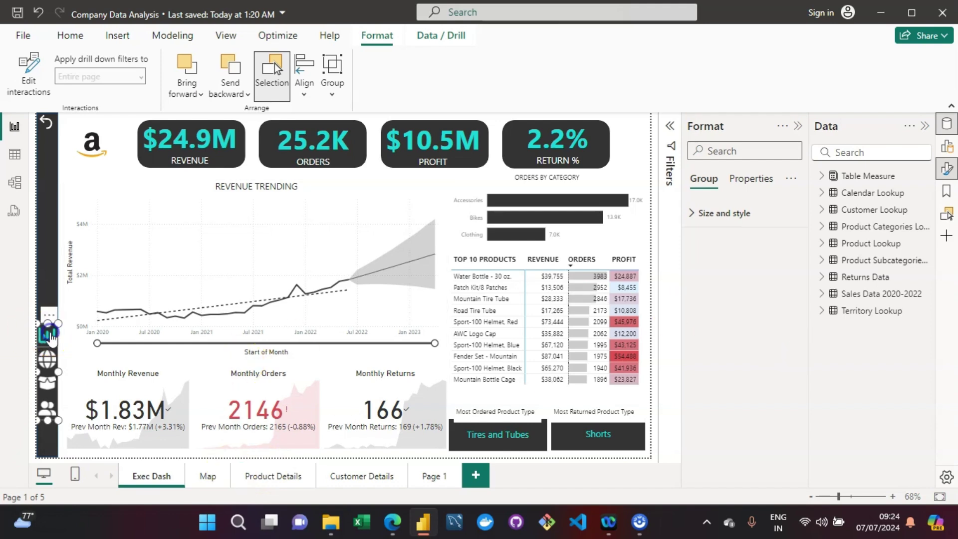
key(ctrl+z)
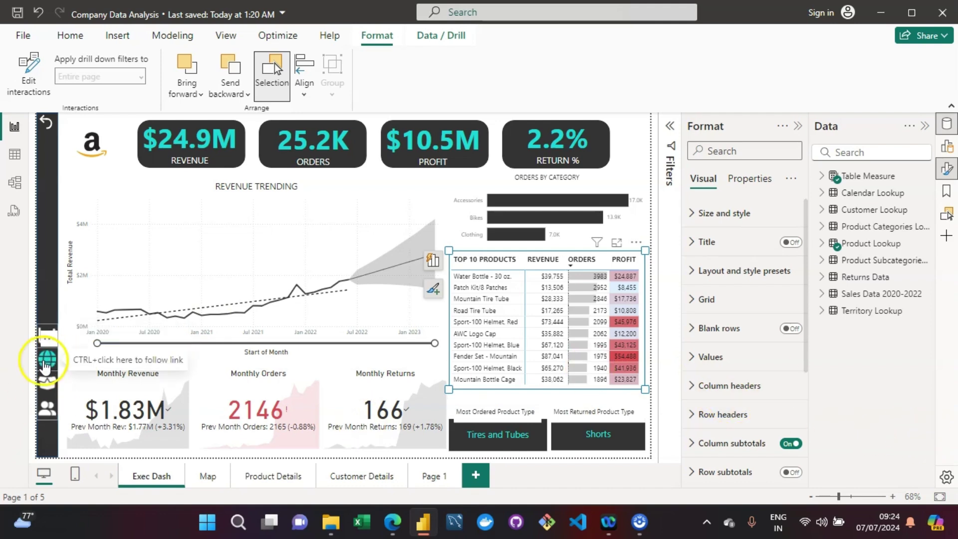
click(46, 364)
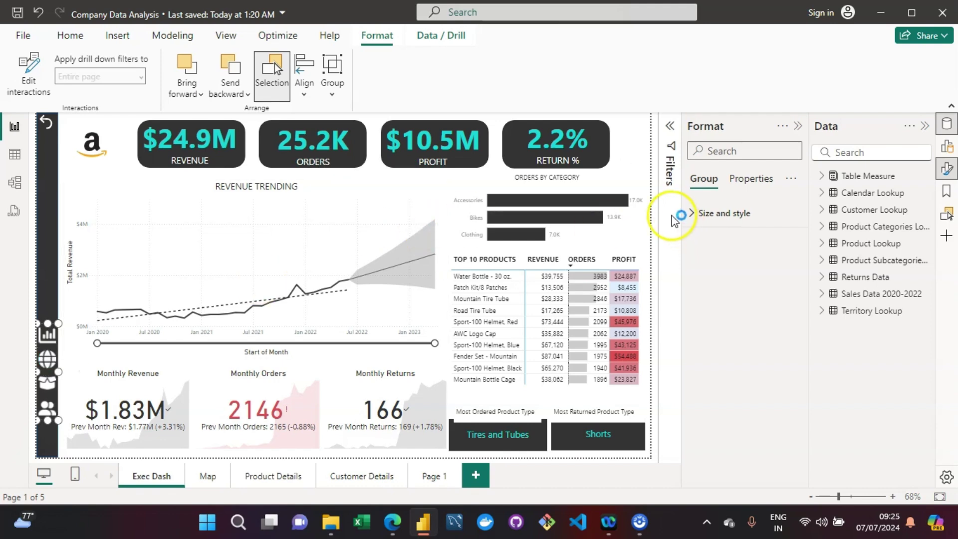
Insert a blank button on the Exec Dash page and place it over the dark bar just below the back arrow
click(361, 144)
click(63, 36)
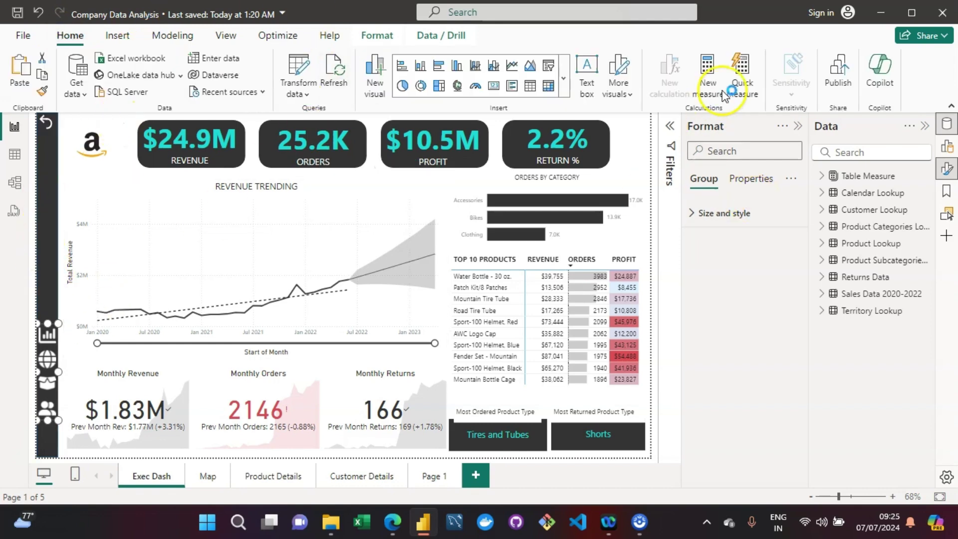
click(118, 36)
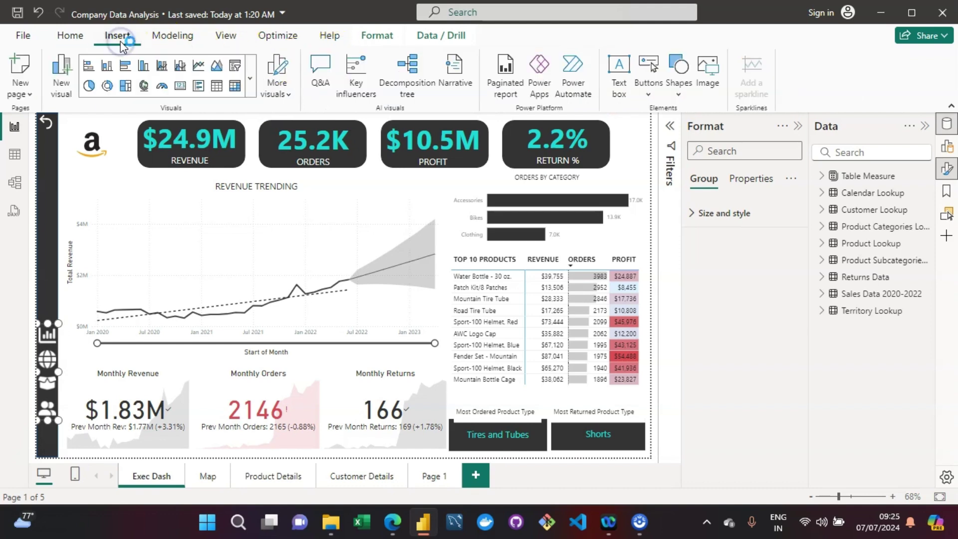
click(648, 90)
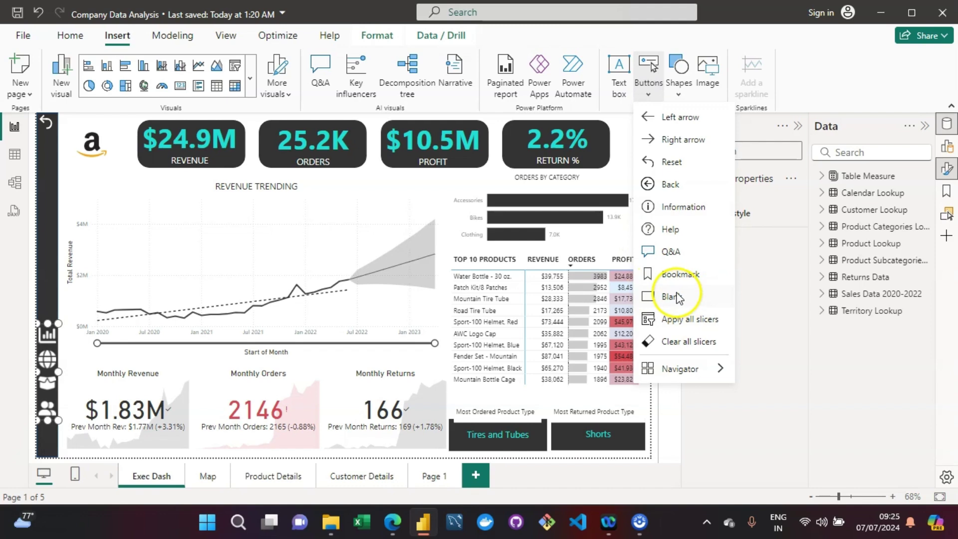
click(681, 295)
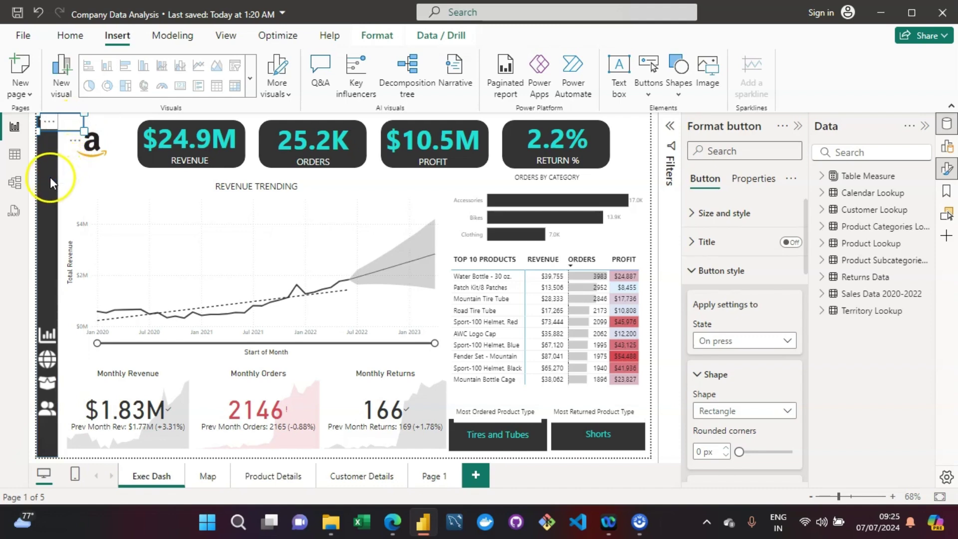
drag(60, 123, 51, 164)
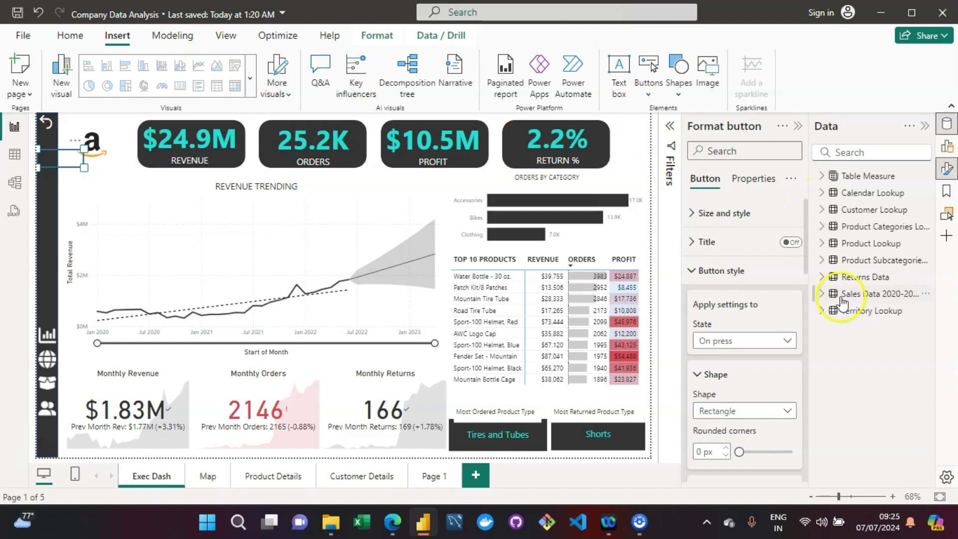
Turn on the blank button's action, set its type to Page navigation, and review the available destination pages
click(807, 292)
drag(807, 291, 794, 472)
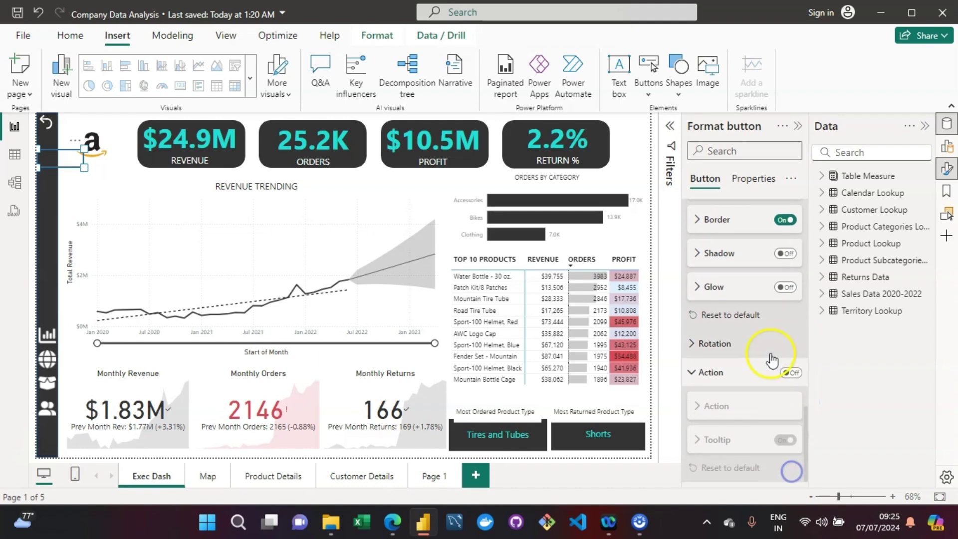
click(787, 373)
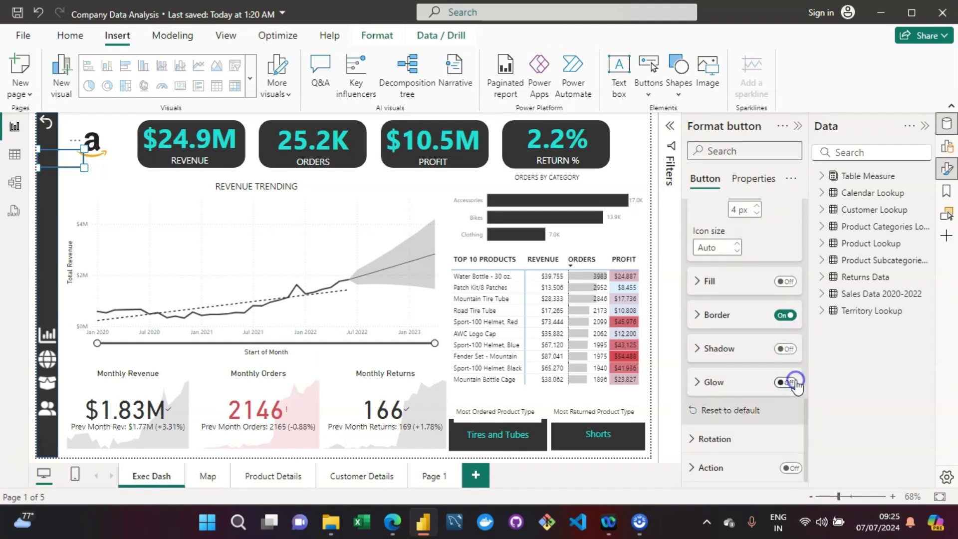
click(790, 468)
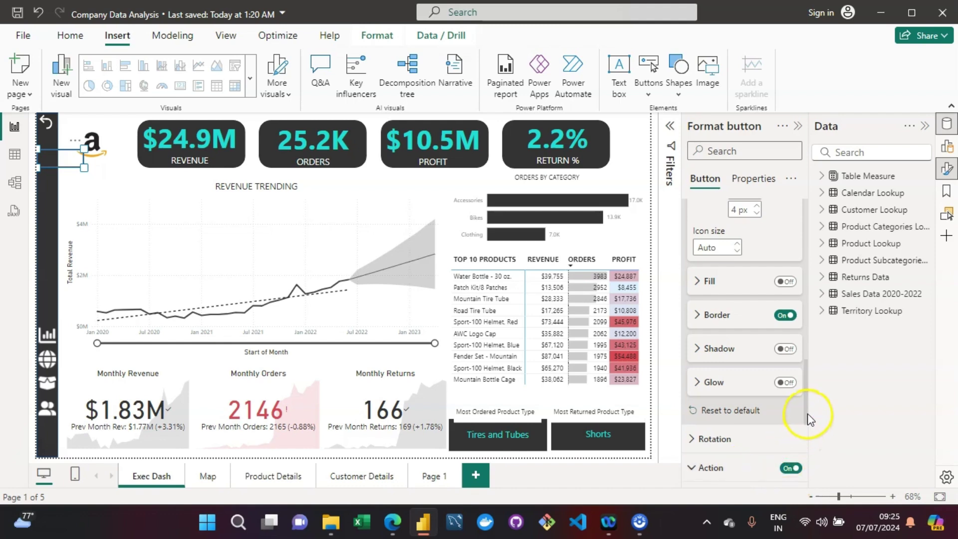
drag(807, 413, 808, 464)
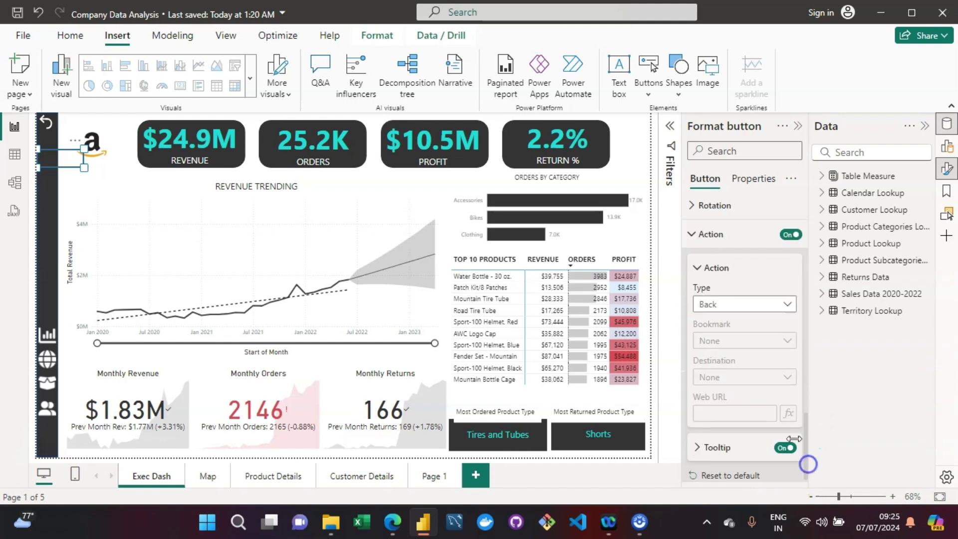
click(786, 304)
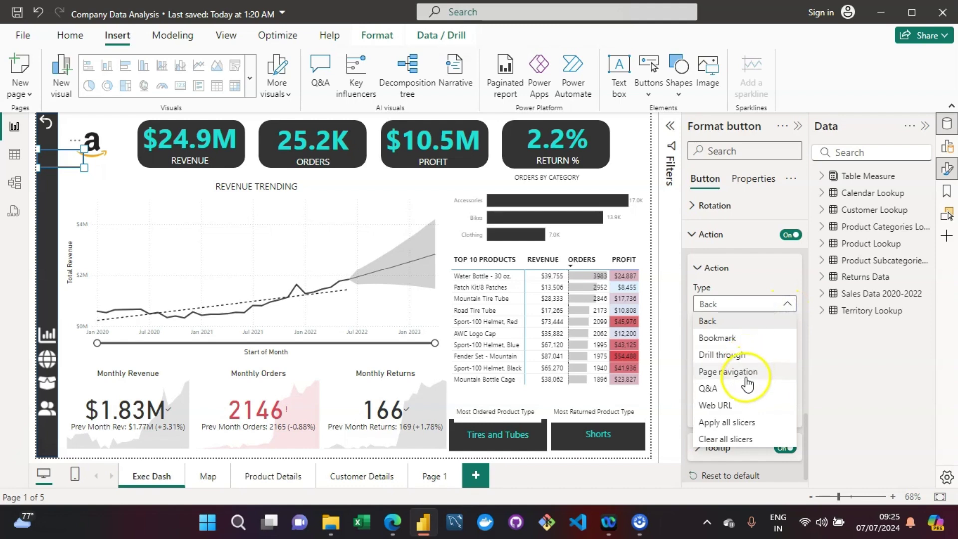
click(746, 379)
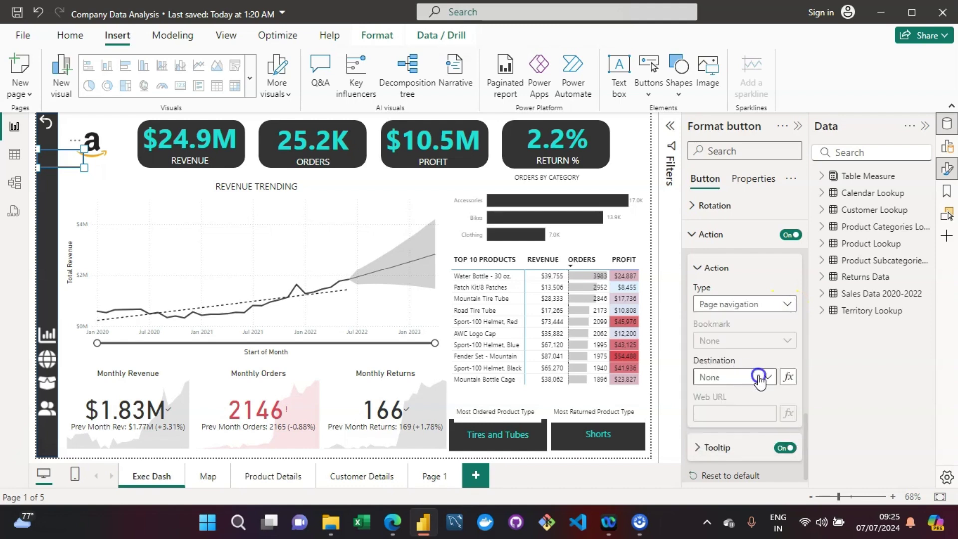
click(759, 379)
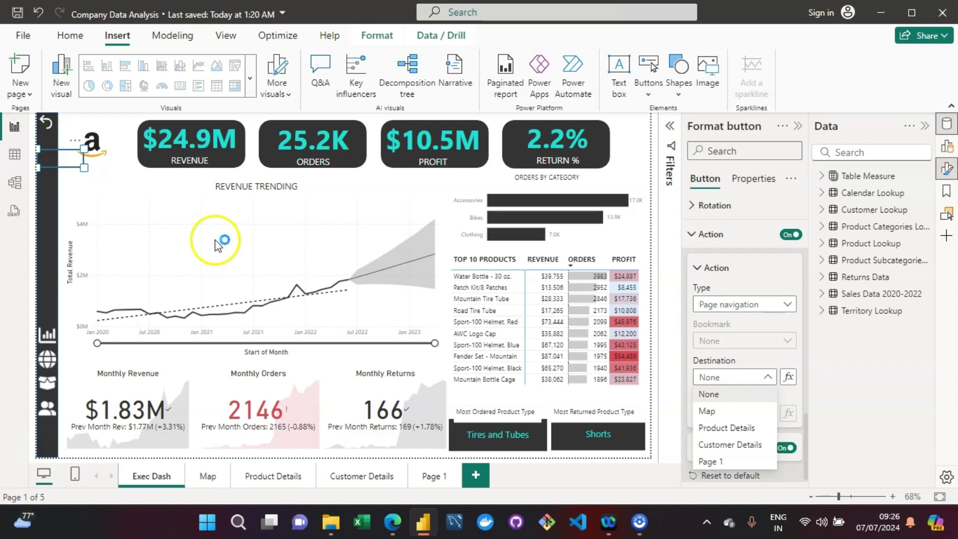
click(65, 160)
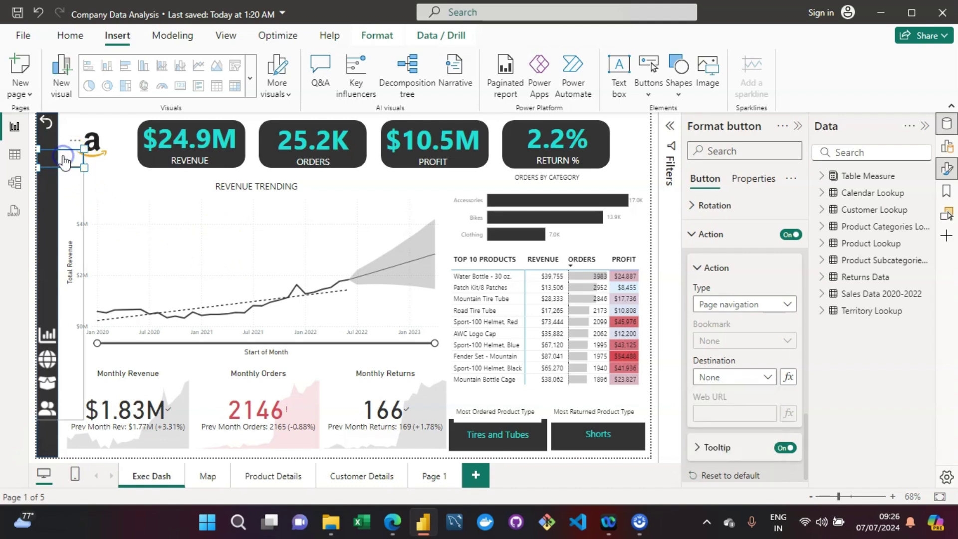
Deselect the blank button, close its formatting, and test the globe, product box and customers navigation links across the report pages
click(125, 173)
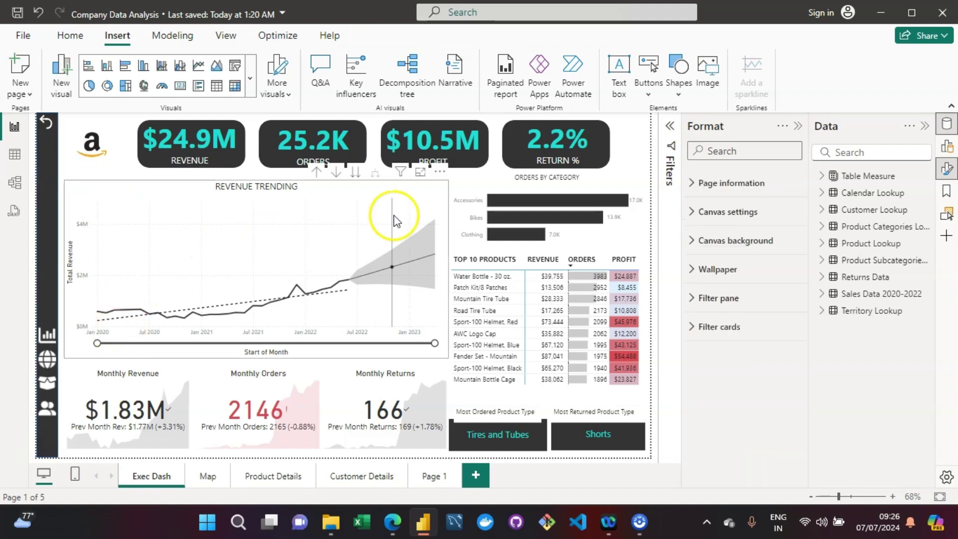
click(797, 125)
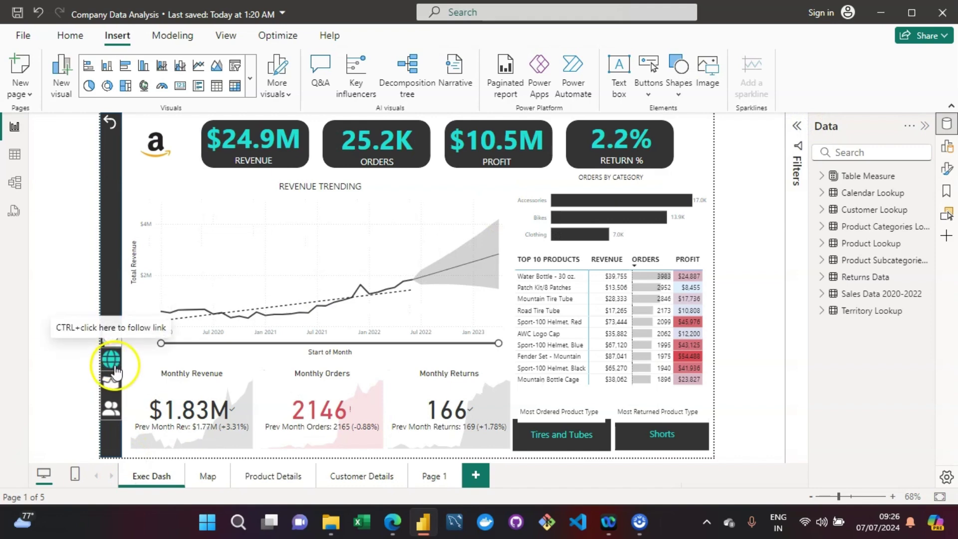
ctrl+click(112, 360)
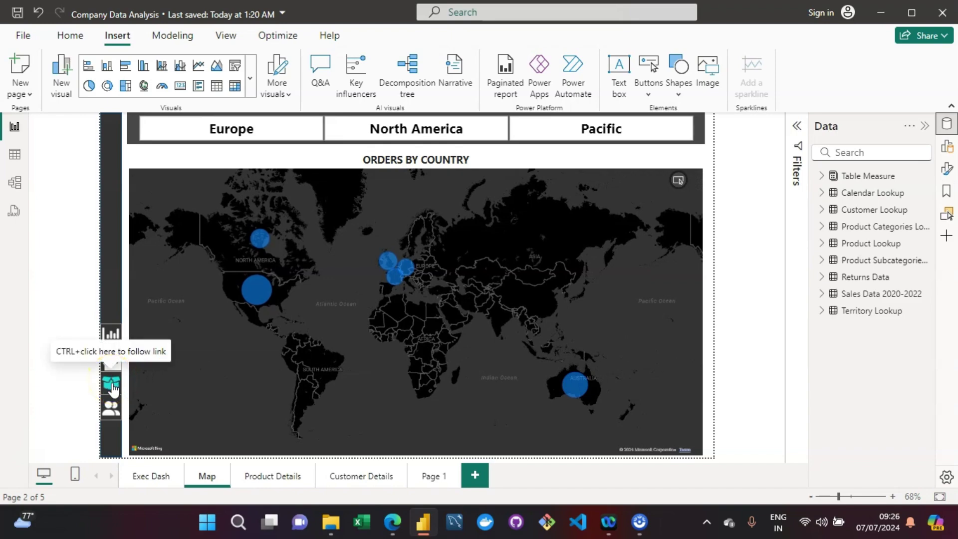
ctrl+click(112, 385)
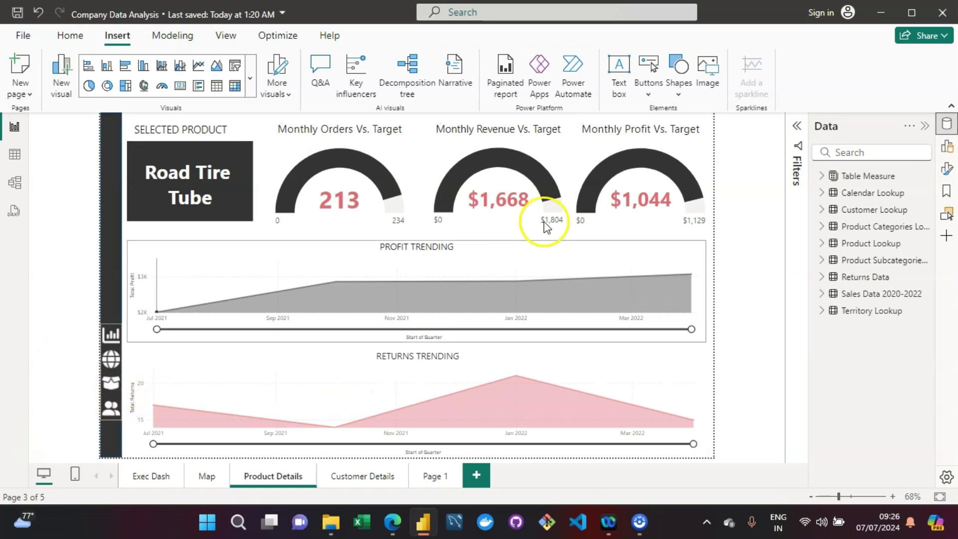
ctrl+click(113, 414)
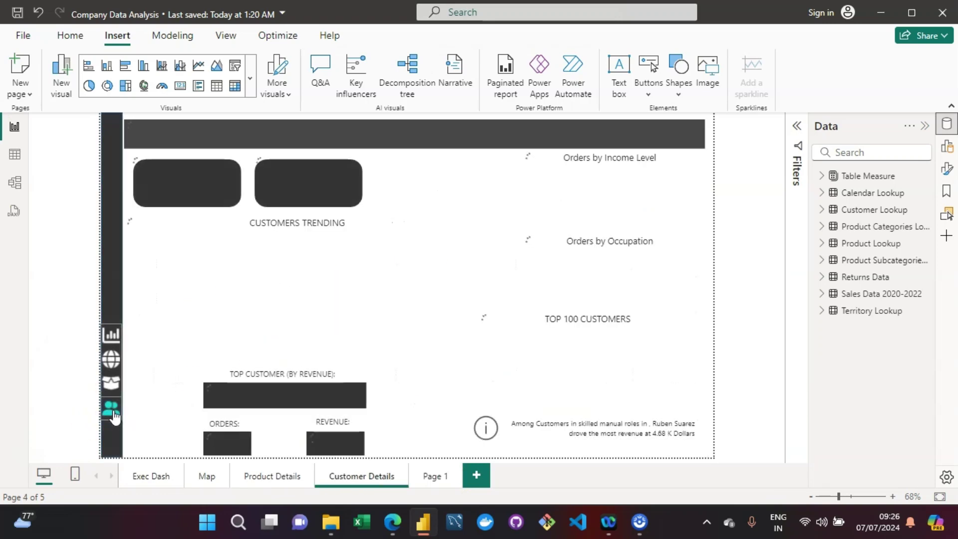
ctrl+click(113, 388)
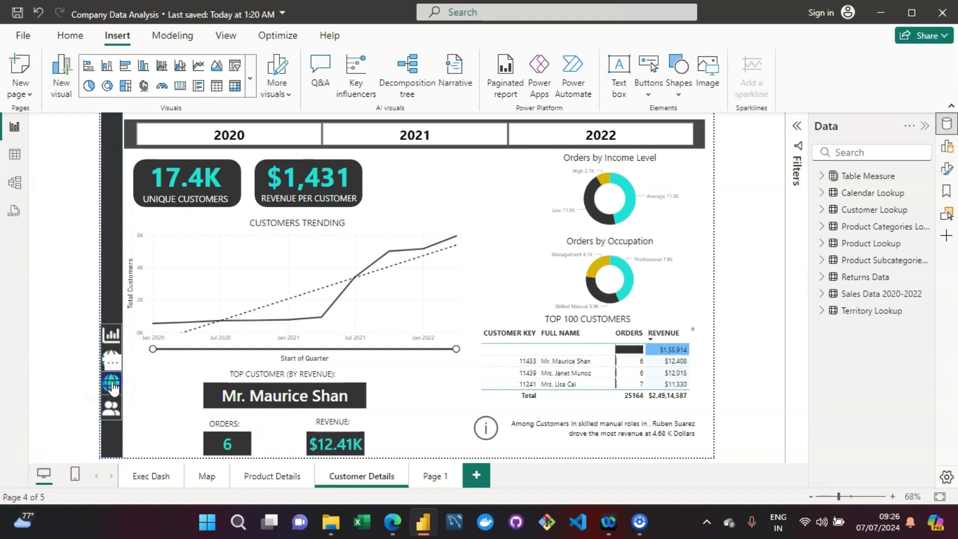
ctrl+click(114, 388)
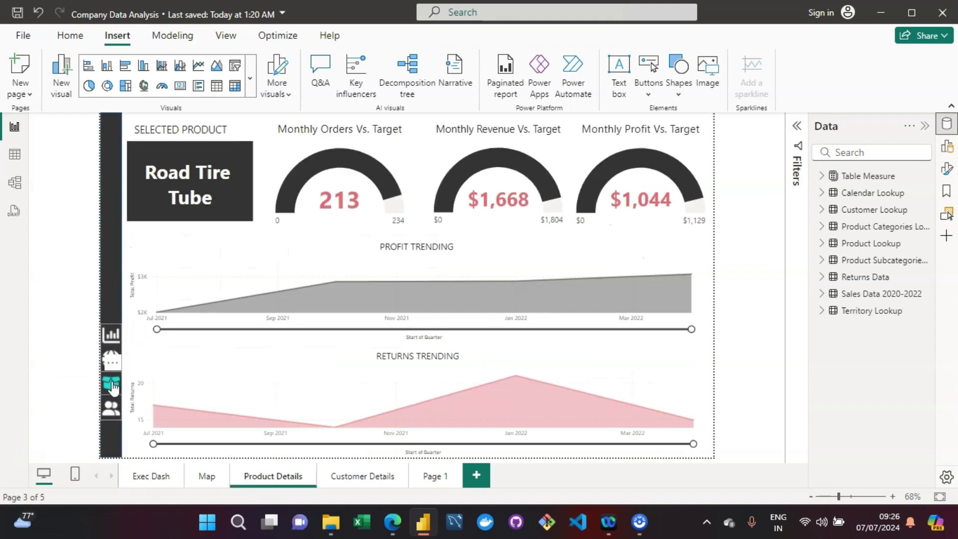
Select the product box button in the navigation group on the Product Details page, open its formatting, and review its page navigation action
click(113, 388)
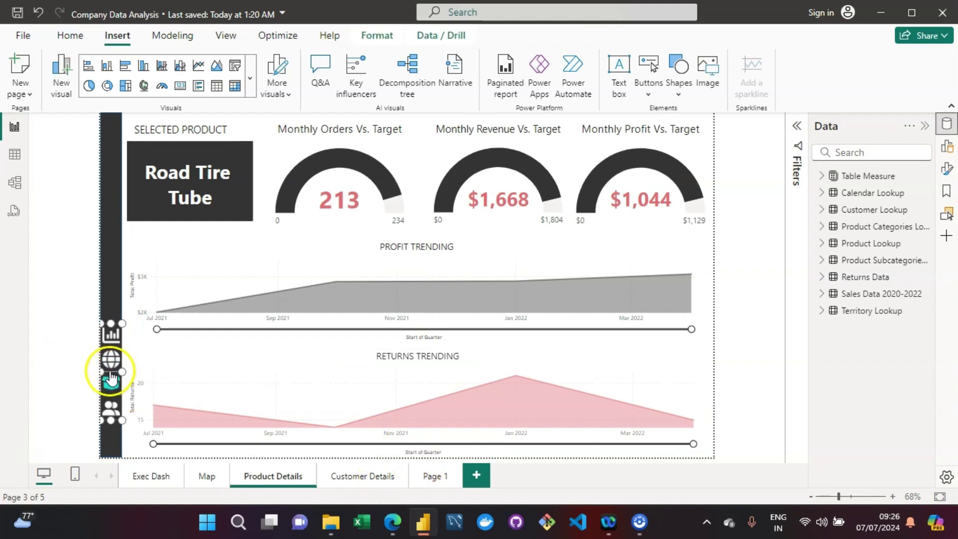
click(111, 389)
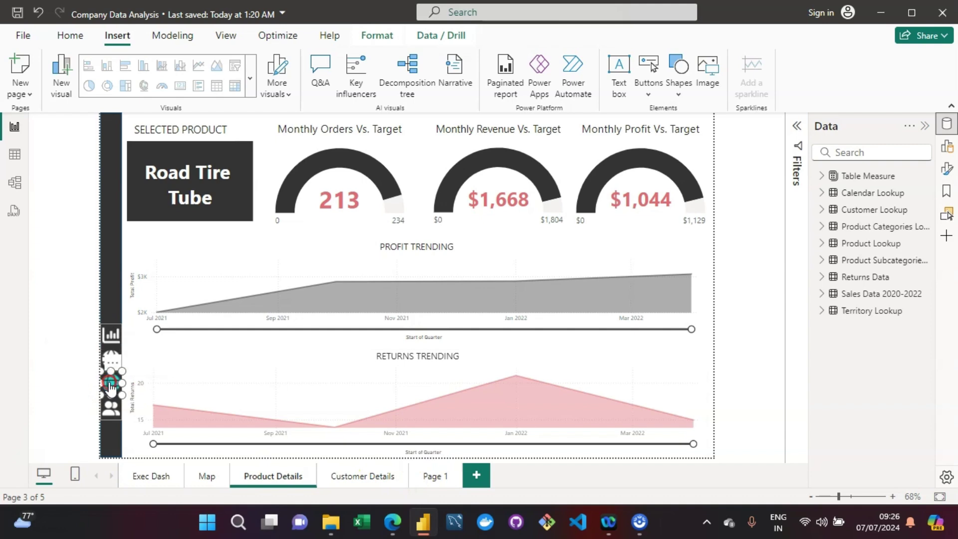
right_click(111, 388)
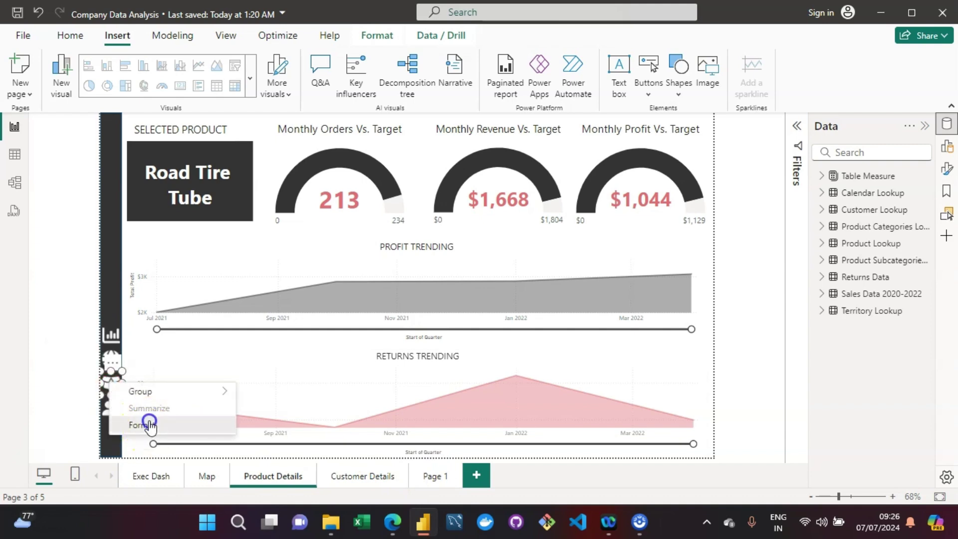
click(143, 425)
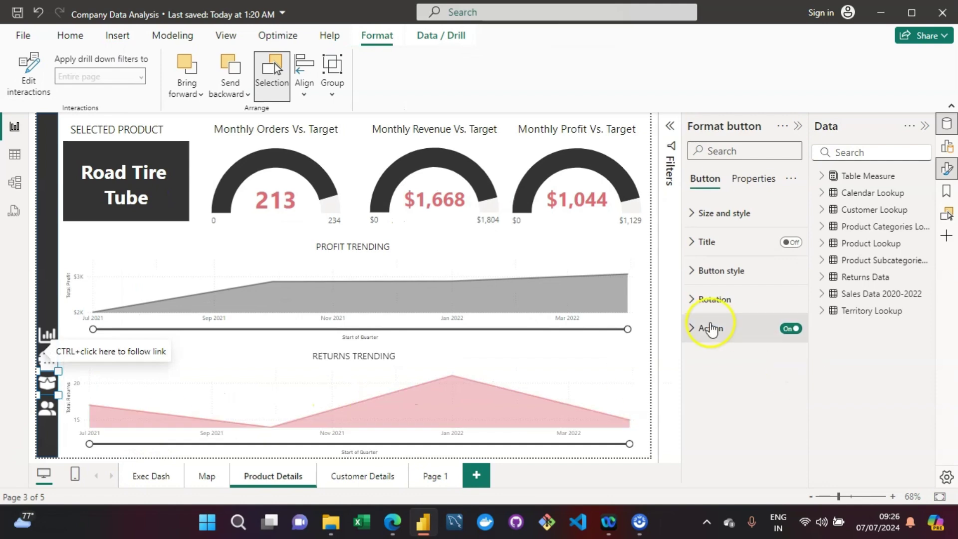
click(704, 328)
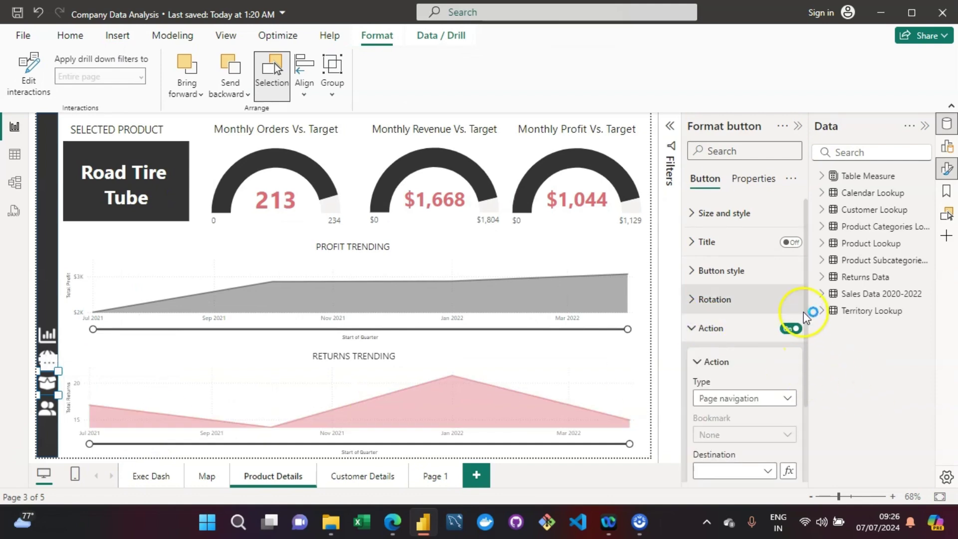
drag(804, 297, 811, 250)
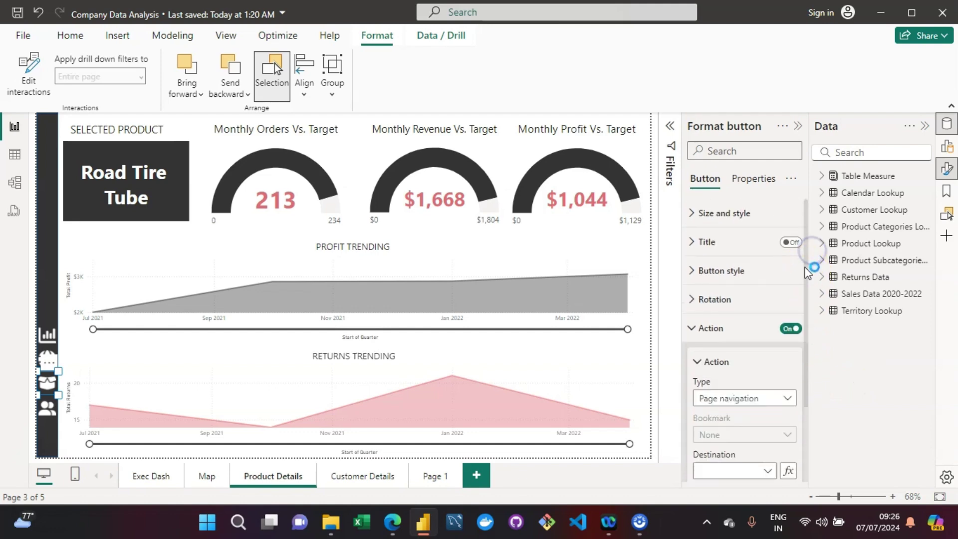
drag(808, 350, 804, 304)
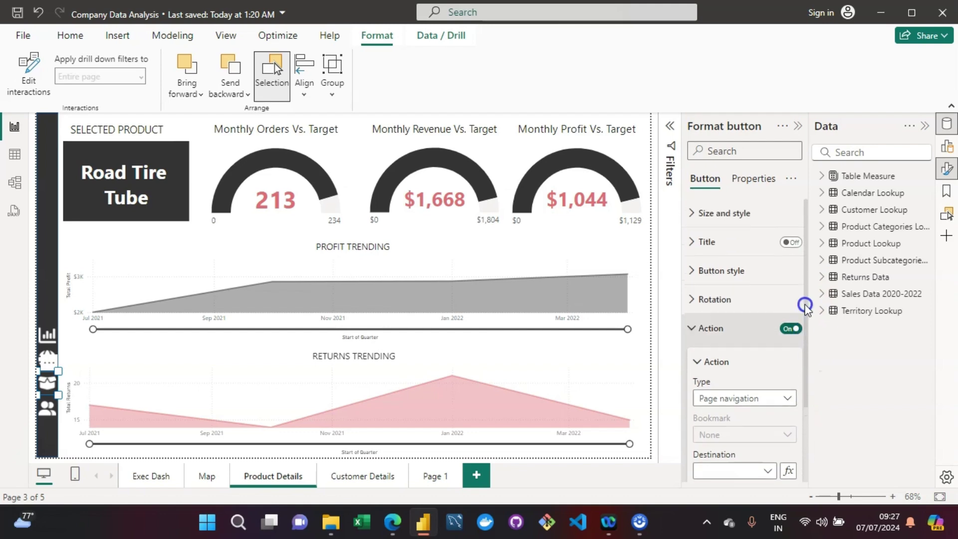
Replace the custom icon of the product button's On press state with the Product_Icon_Blue image
click(692, 272)
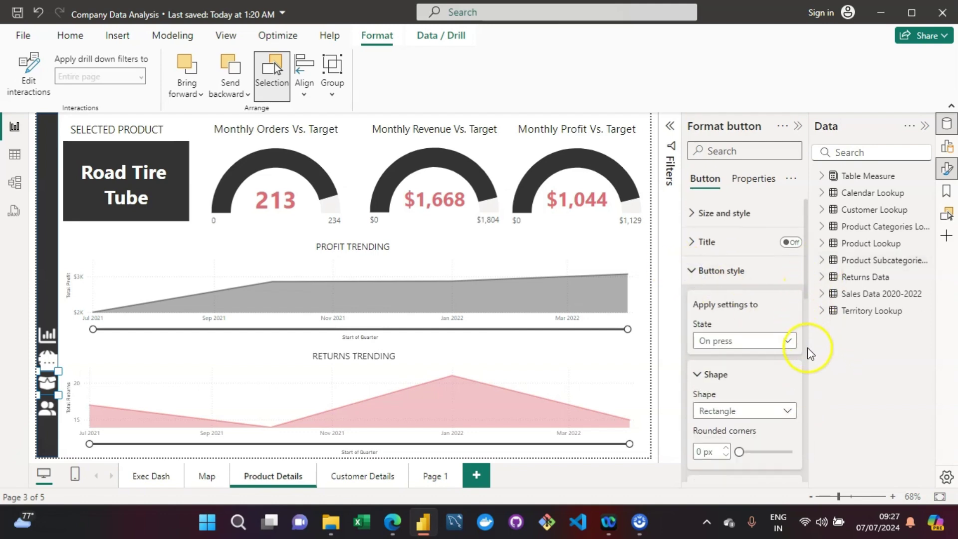
click(806, 345)
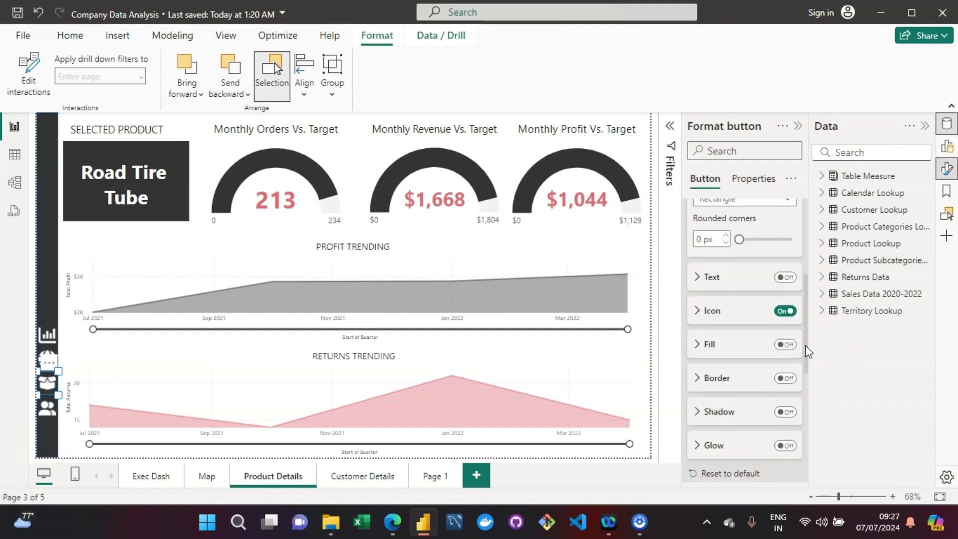
mouse_move(805, 345)
mouse_down()
mouse_move(800, 451)
mouse_move(811, 252)
mouse_move(802, 355)
mouse_up()
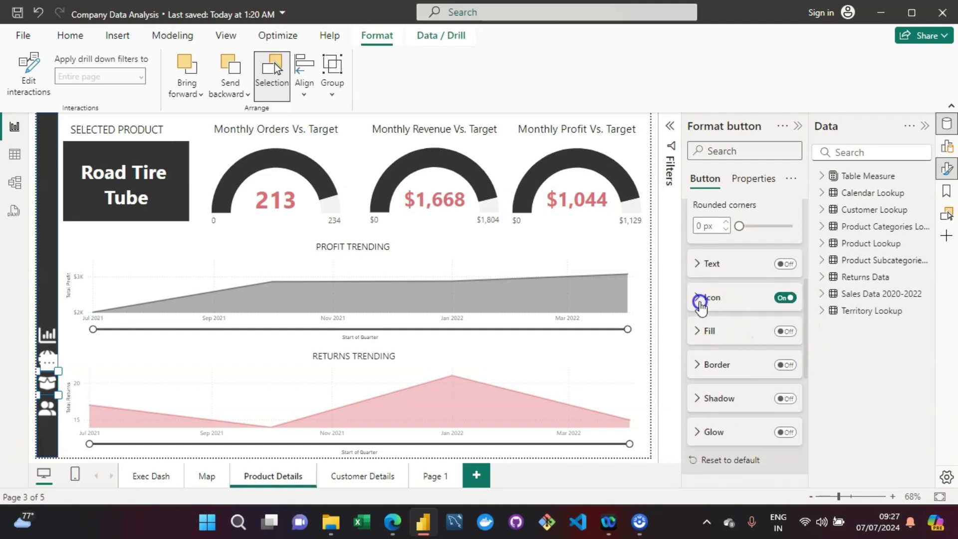
click(697, 298)
click(789, 356)
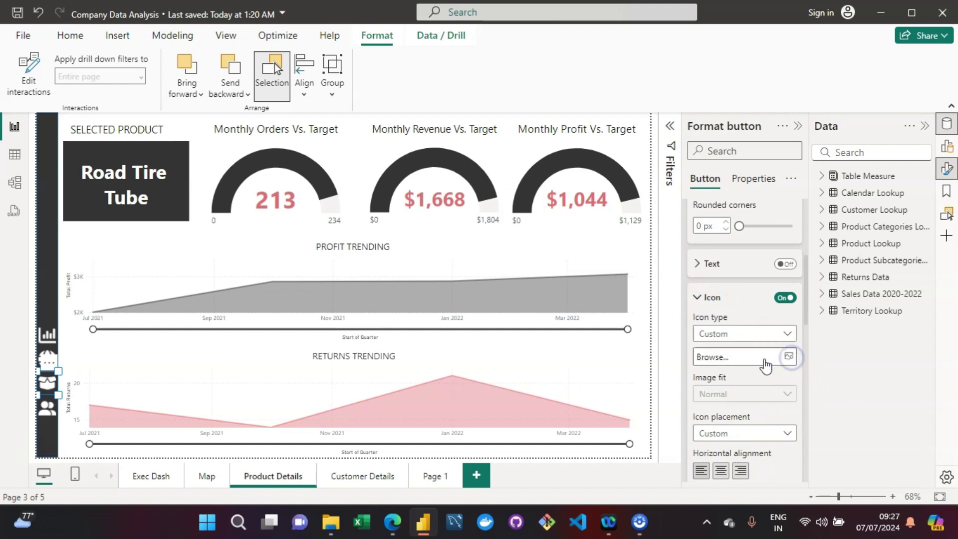
click(763, 359)
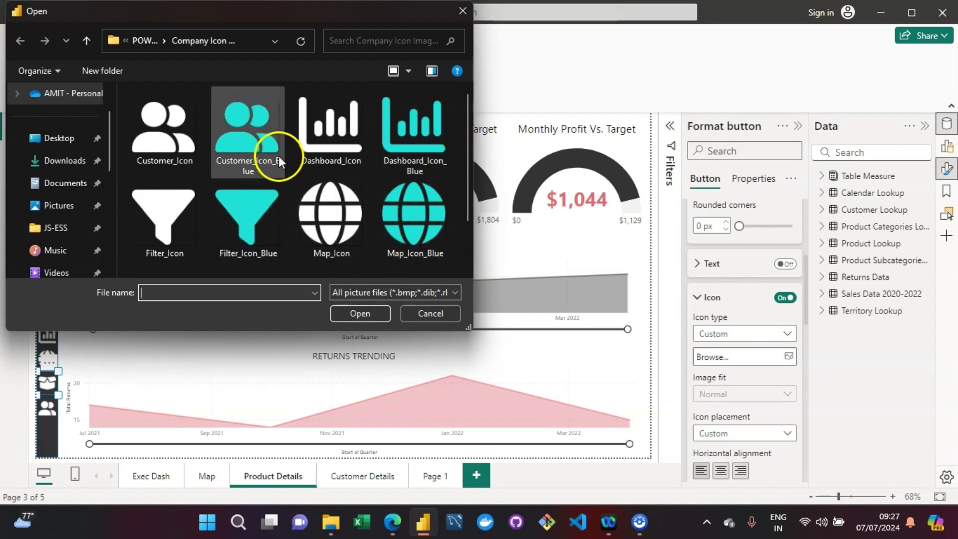
click(380, 238)
key(Down)
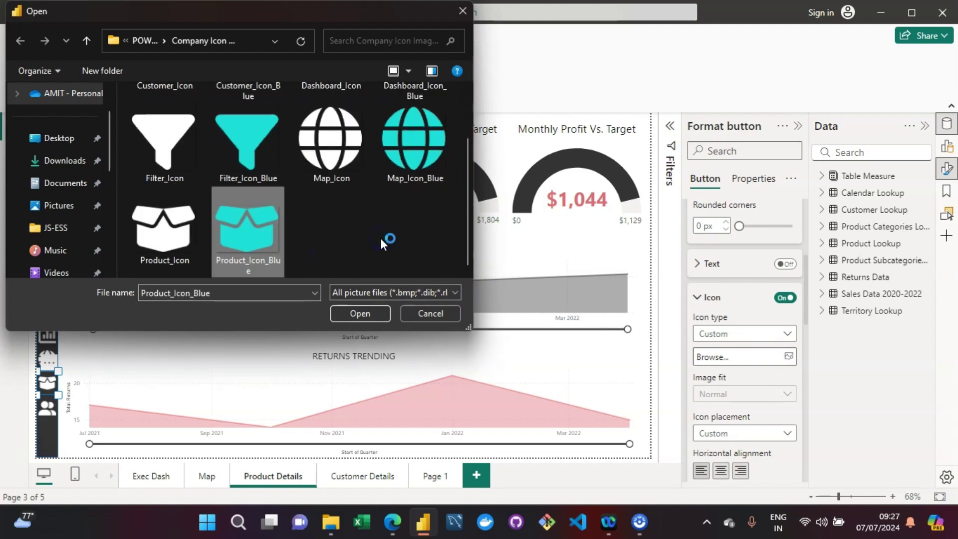
click(354, 315)
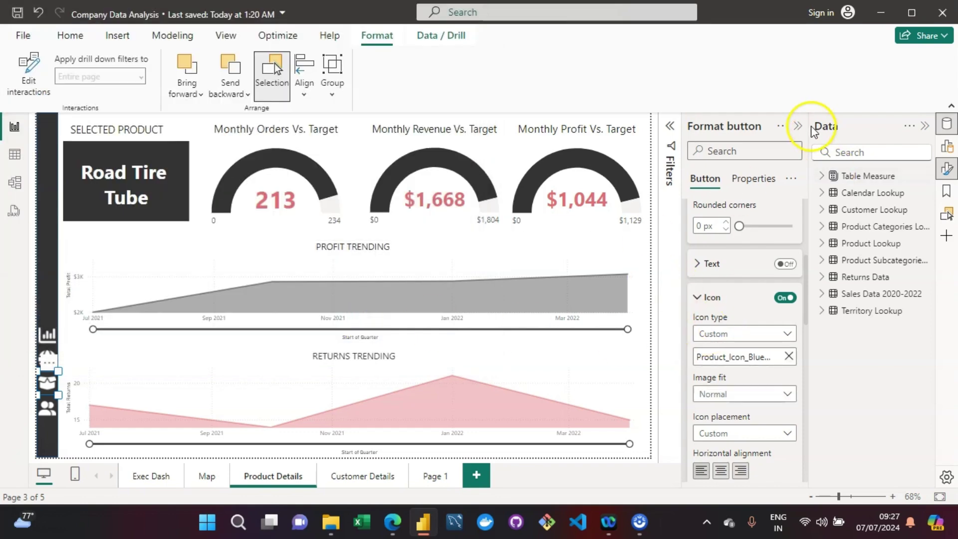
Close the button formatting, retest the customers and product links, and return to the Exec Dash page
click(798, 126)
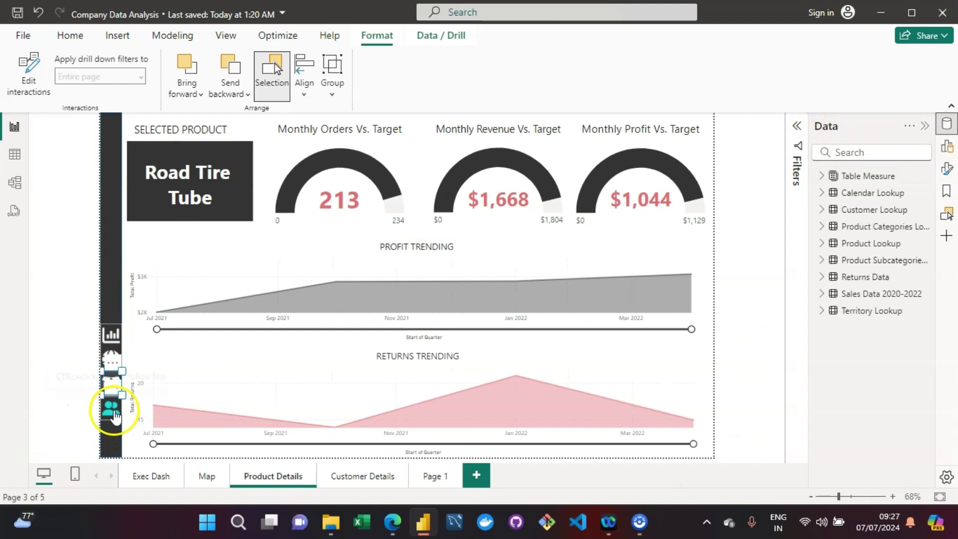
ctrl+click(113, 412)
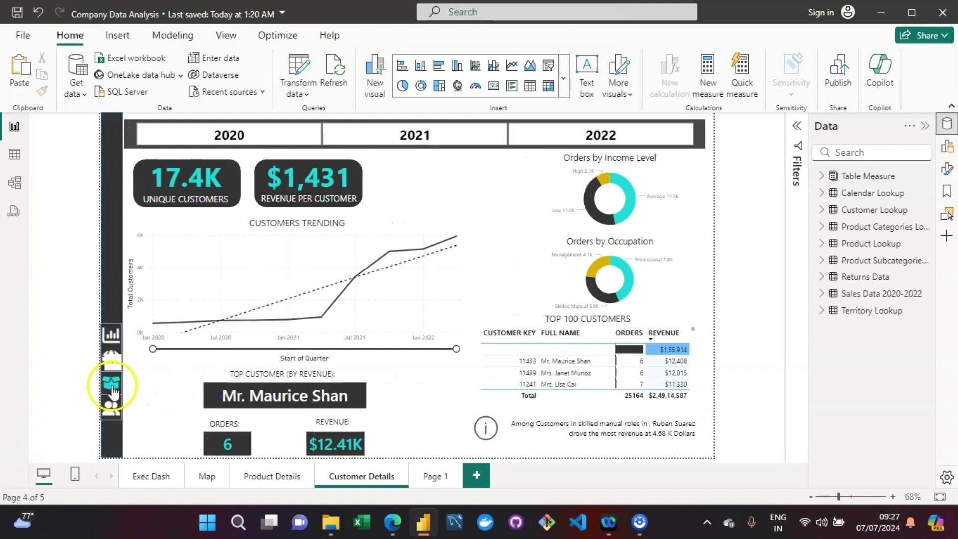
ctrl+click(113, 392)
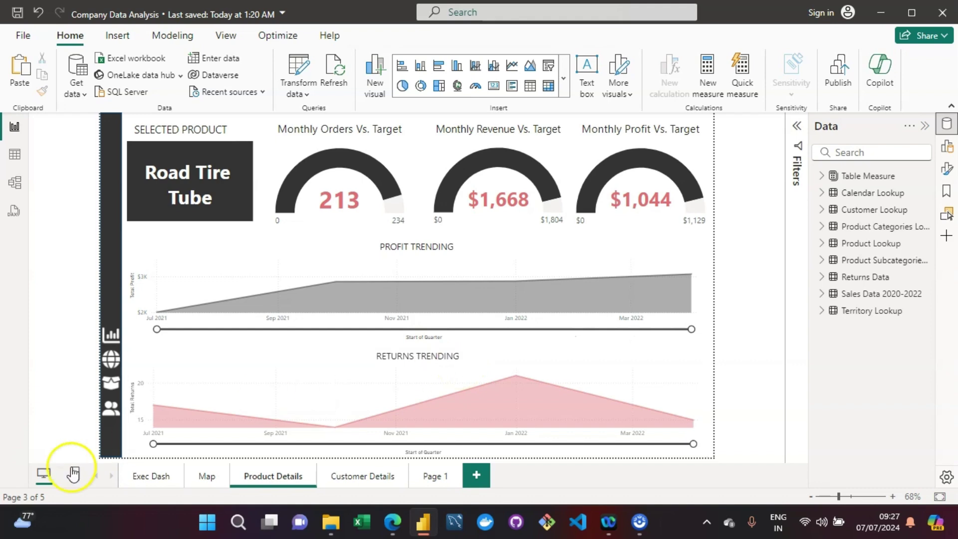
click(151, 476)
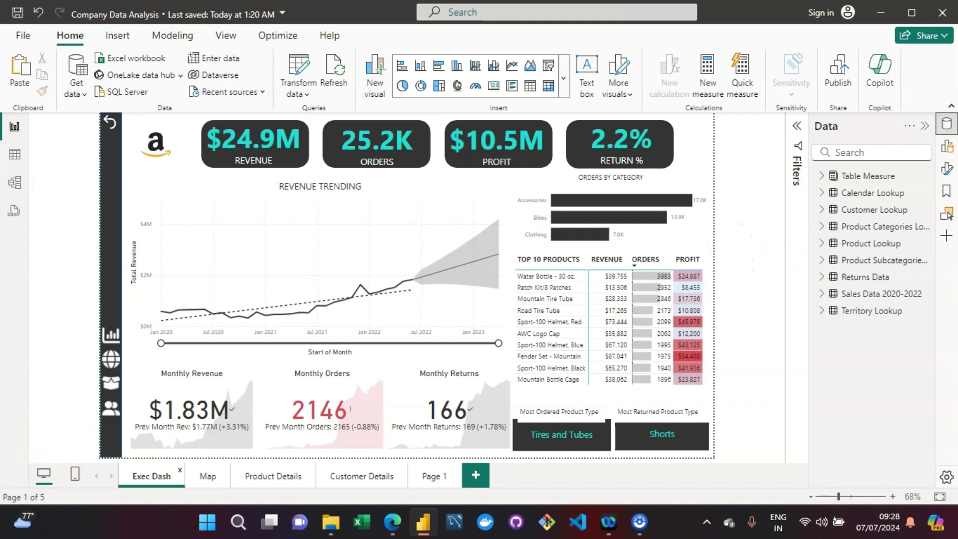
click(180, 302)
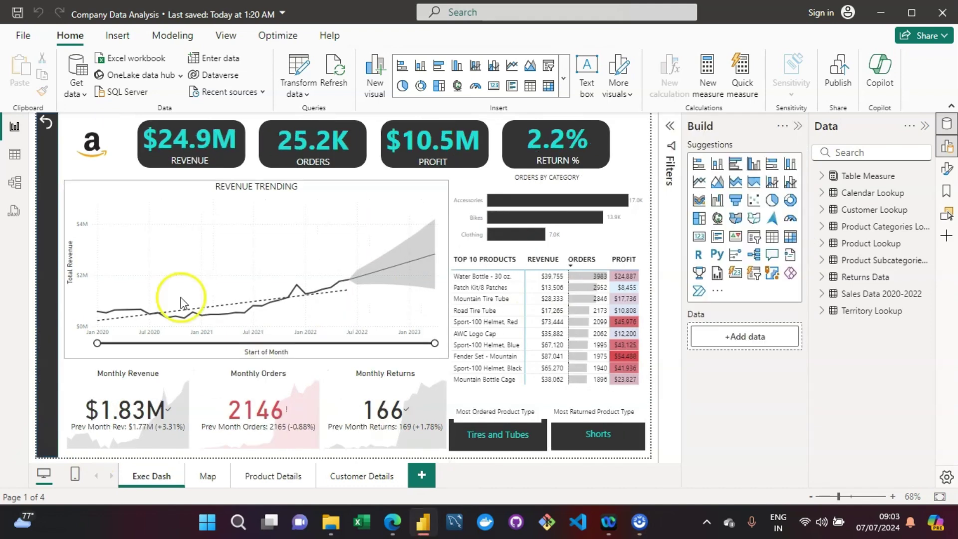
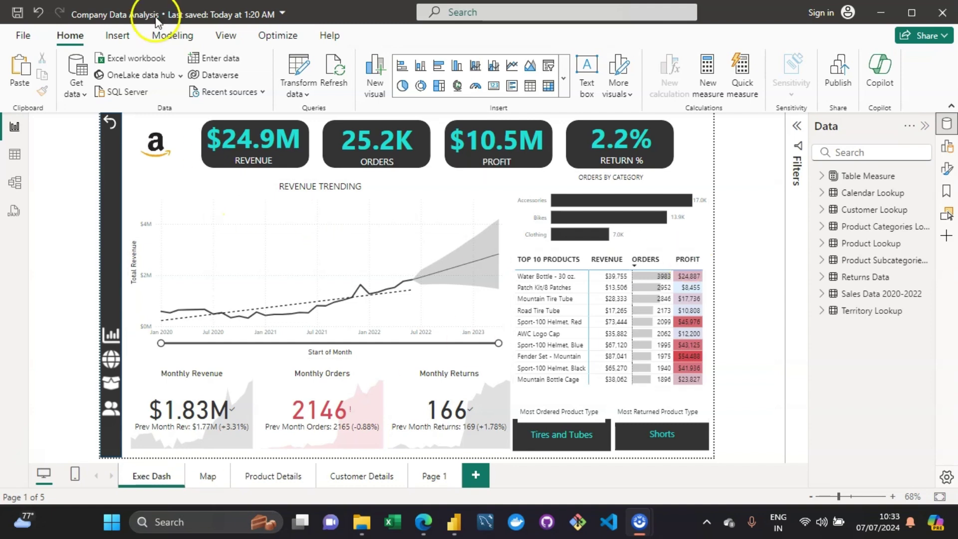
Insert a blank button on the Exec Dash page, place it on the dark bar below the back arrow, and narrow it to the bar's width
click(93, 37)
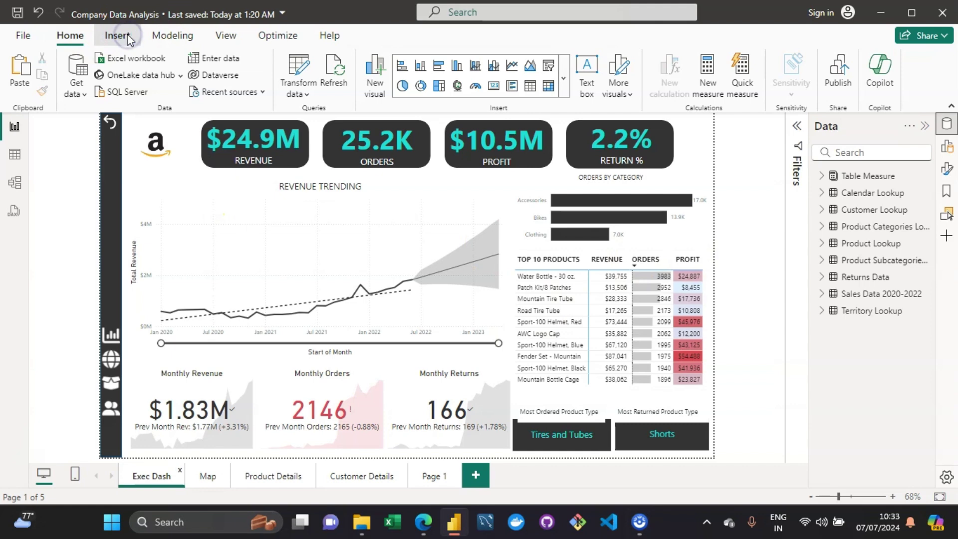
click(127, 36)
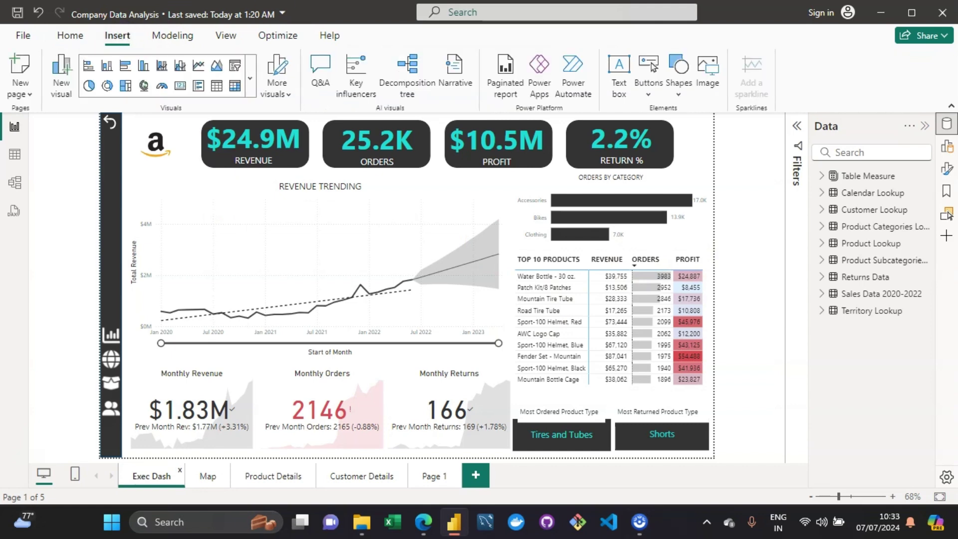
click(646, 97)
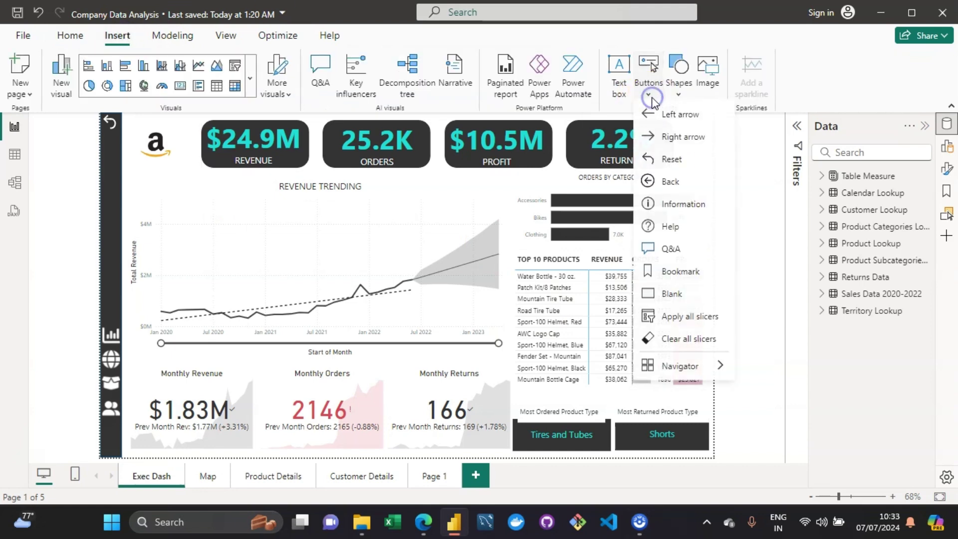
click(667, 298)
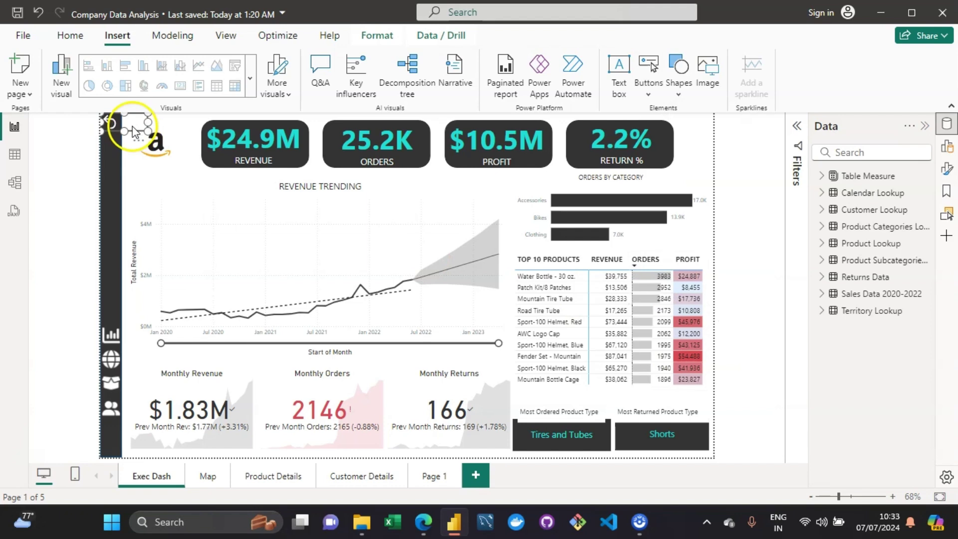
drag(131, 126, 126, 175)
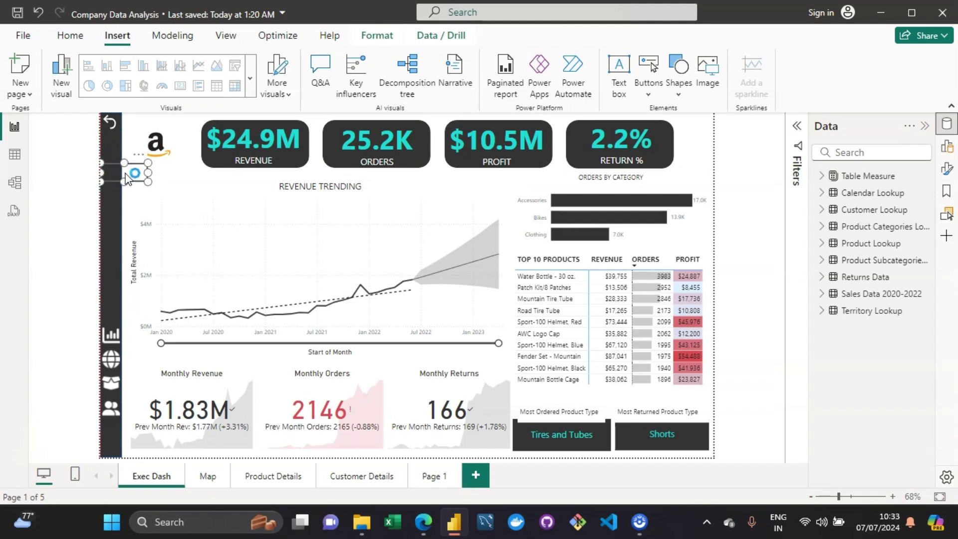
click(148, 182)
drag(148, 181, 122, 180)
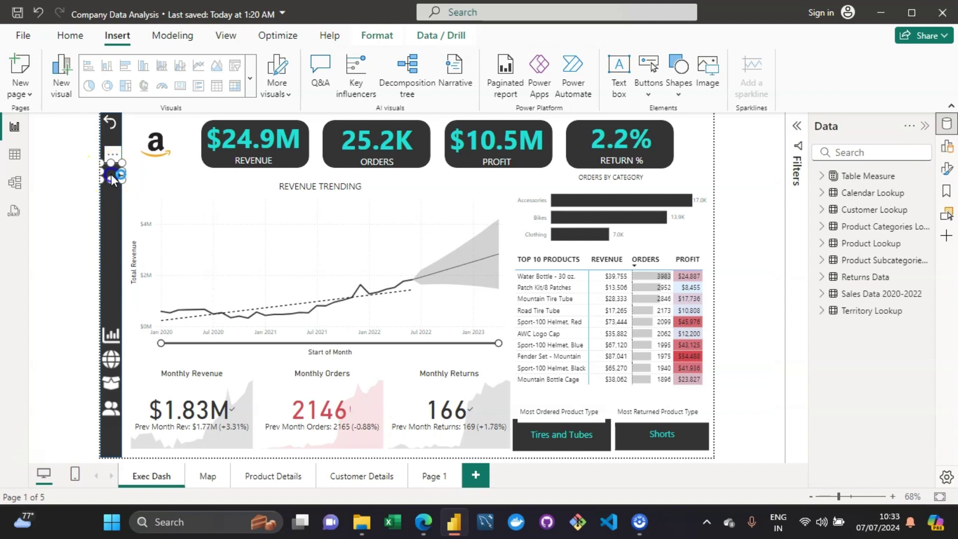
Open the formatting of the new blank button below the back arrow and turn its action on
double_click(111, 175)
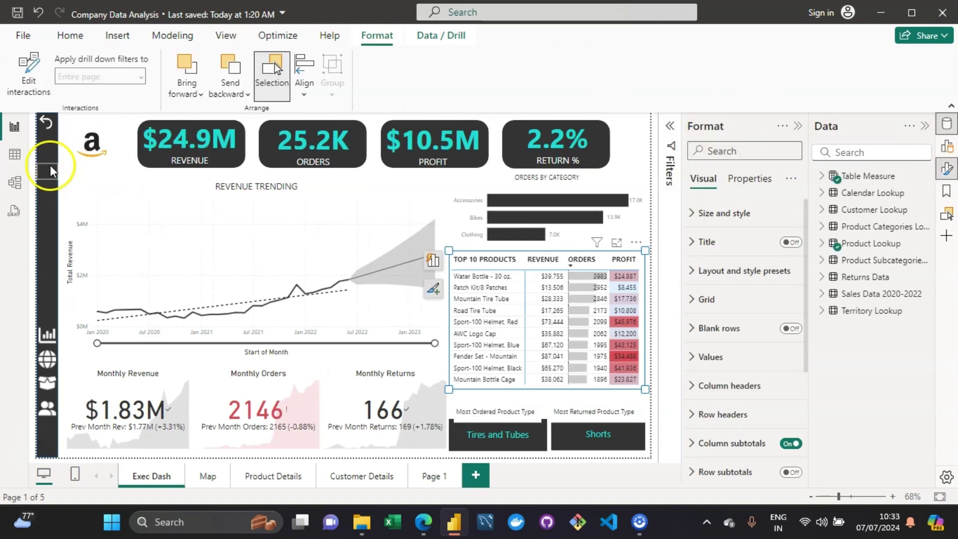
click(44, 177)
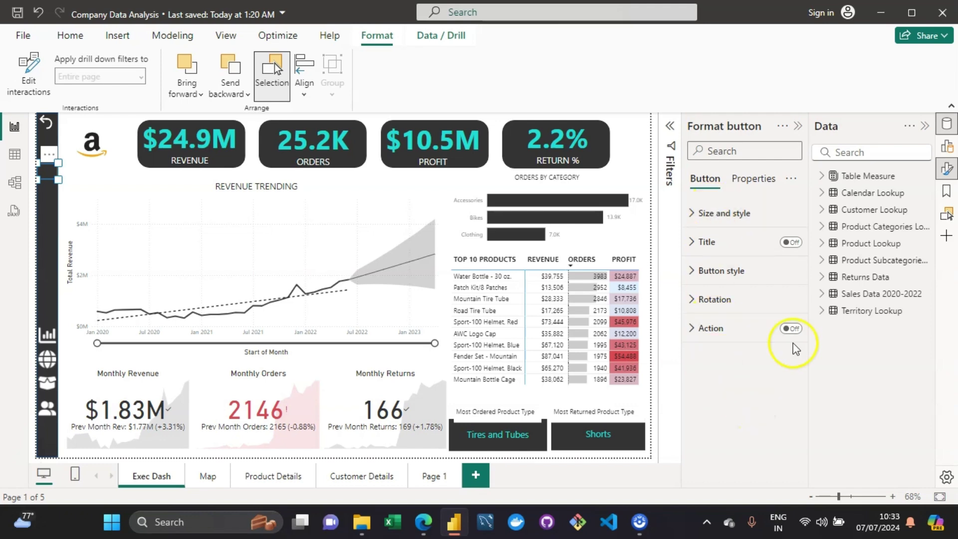
click(791, 329)
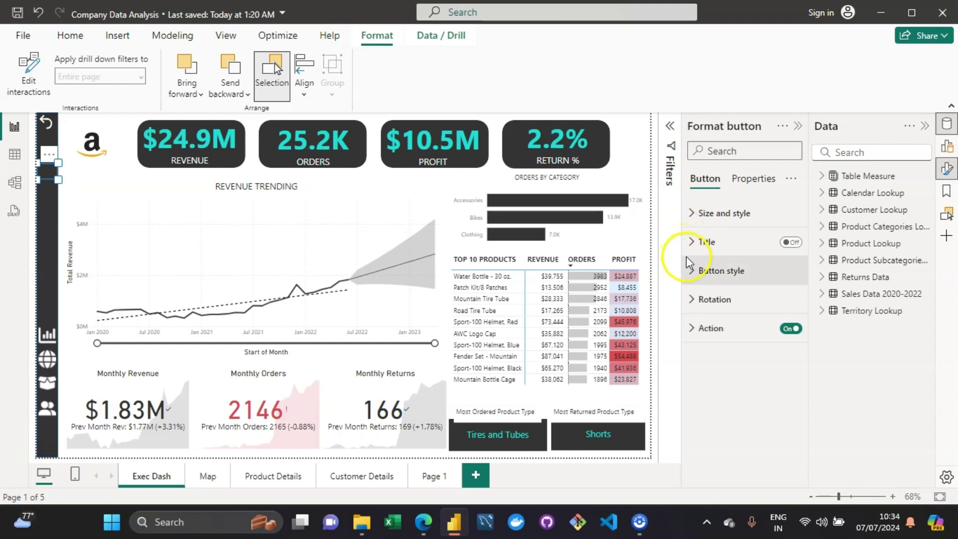
Expand the blank button's style settings and set the state they apply to as Default
click(690, 268)
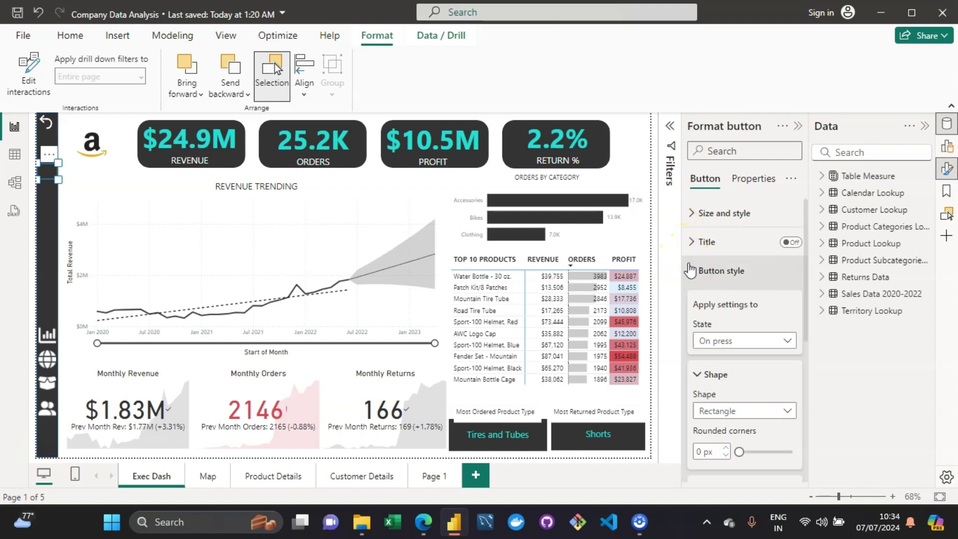
drag(803, 323, 778, 330)
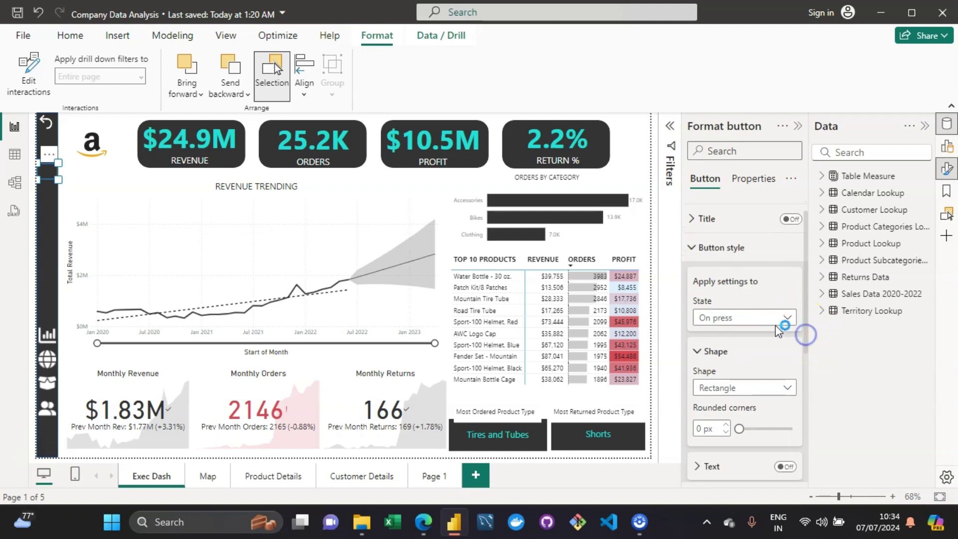
click(781, 319)
click(719, 343)
click(713, 317)
click(731, 349)
click(732, 327)
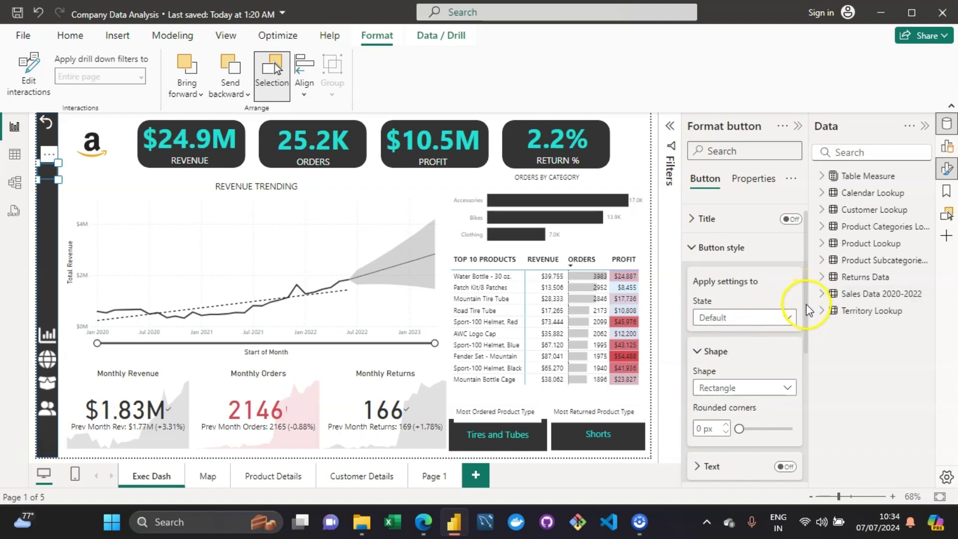
Set the Default state's icon type to Custom and choose the Filter_Icon image for it
drag(810, 311, 810, 449)
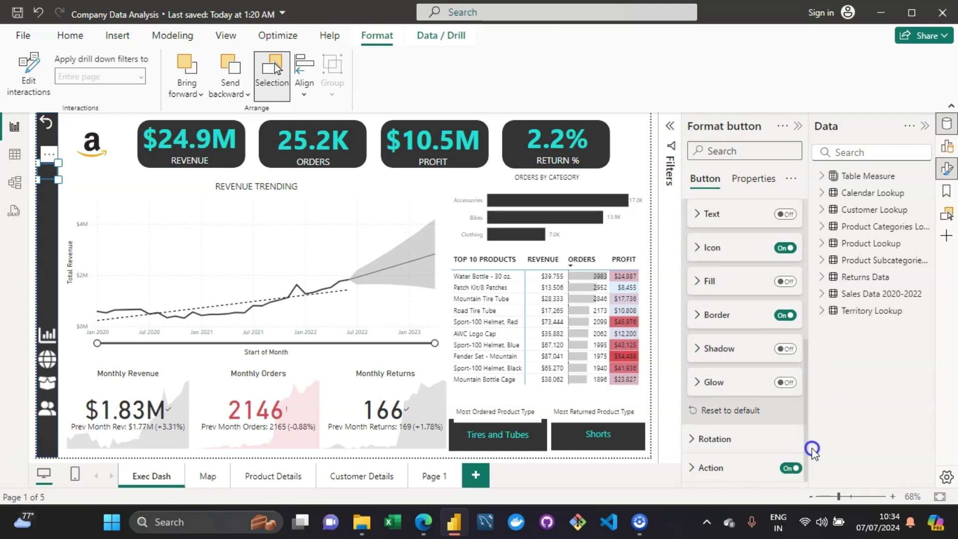
click(711, 250)
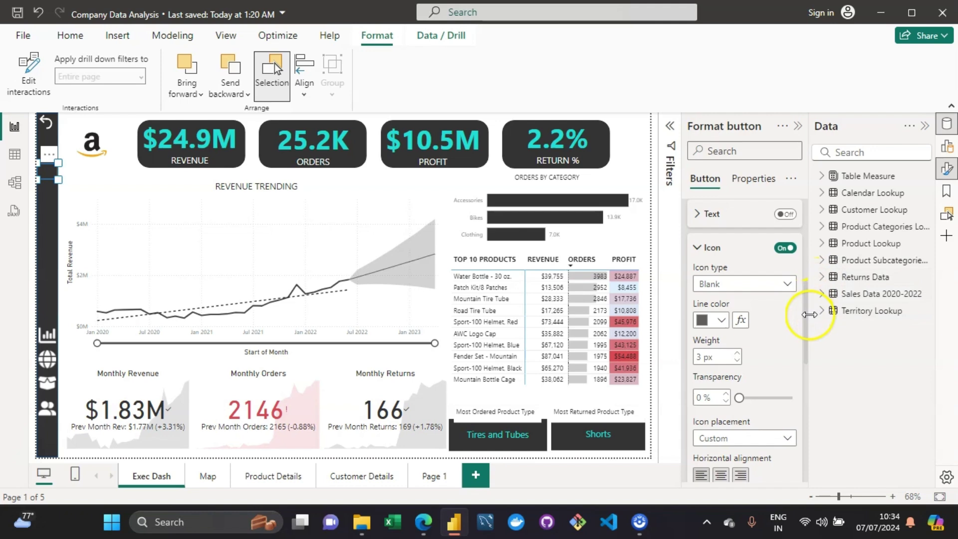
drag(805, 319, 798, 340)
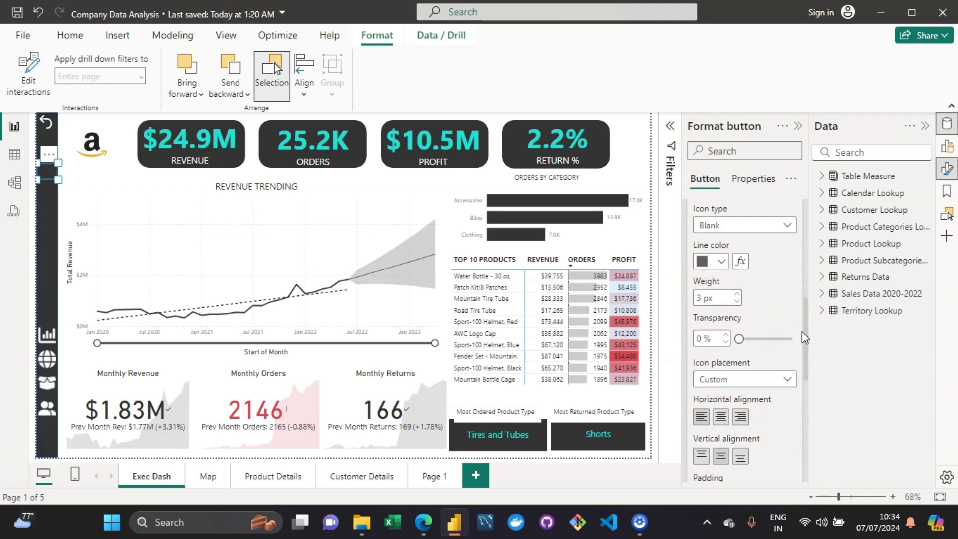
click(771, 225)
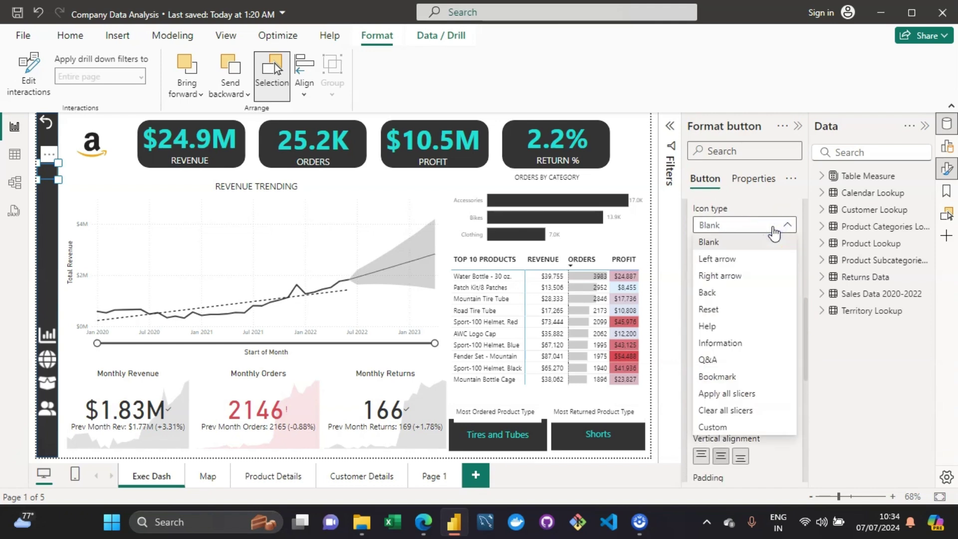
click(723, 429)
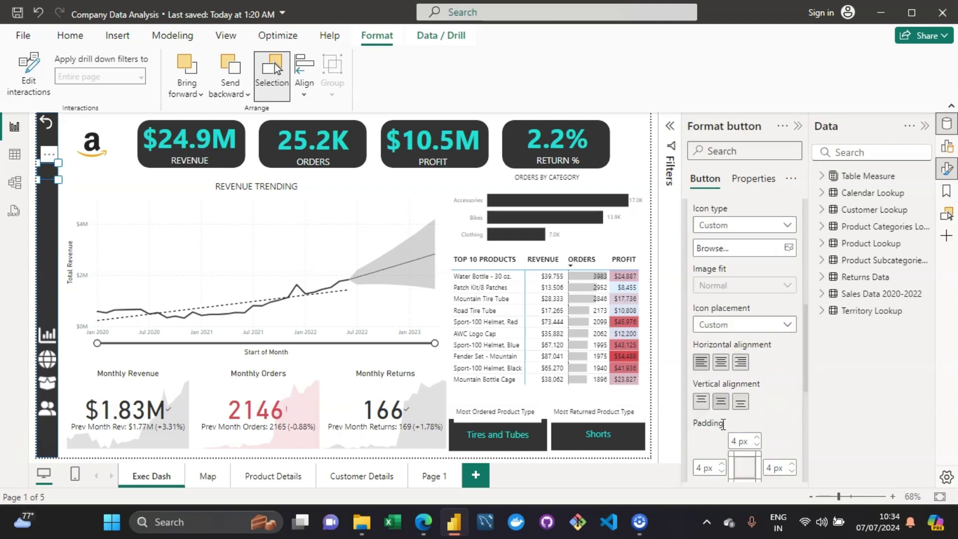
click(773, 253)
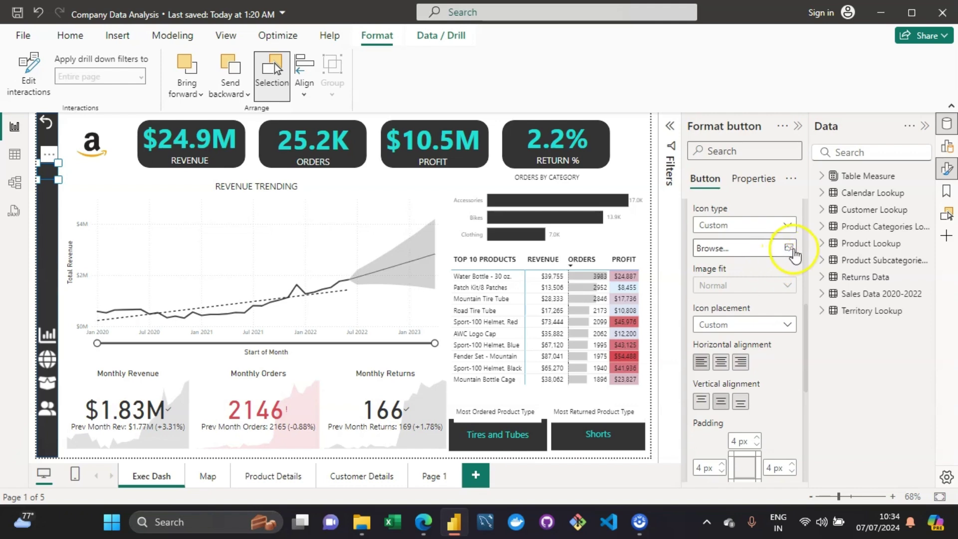
click(791, 252)
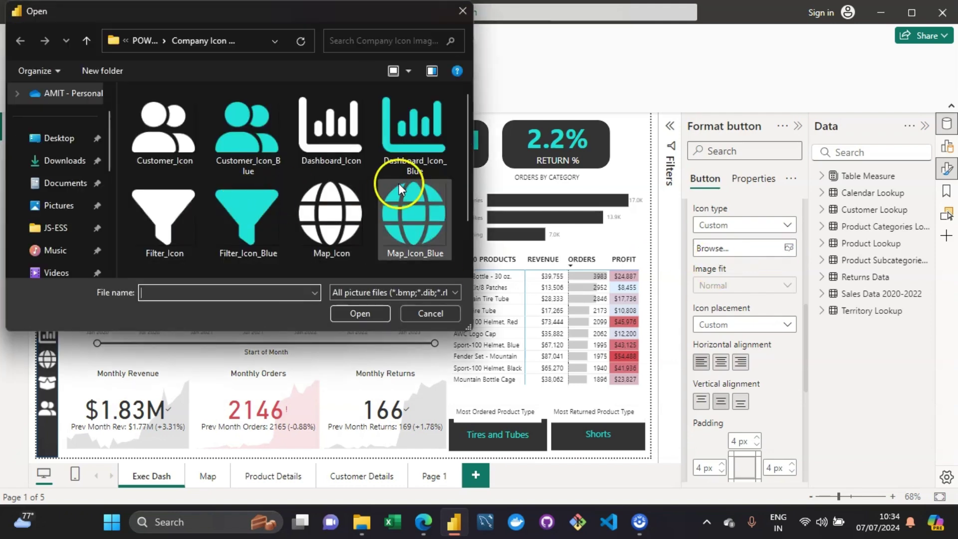
click(136, 234)
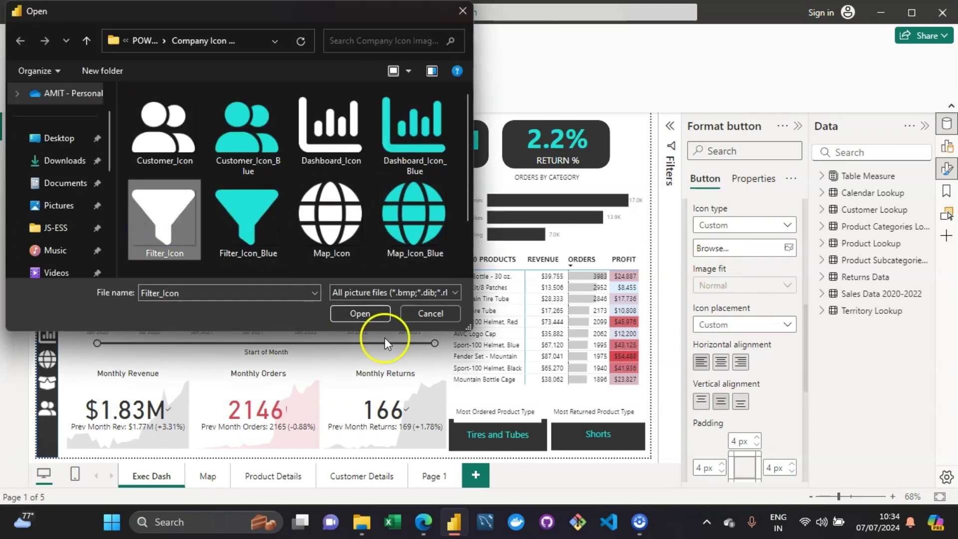
Load the Filter_Icon image as the button's icon and place the button just below the back arrow in the report's dark sidebar
click(363, 317)
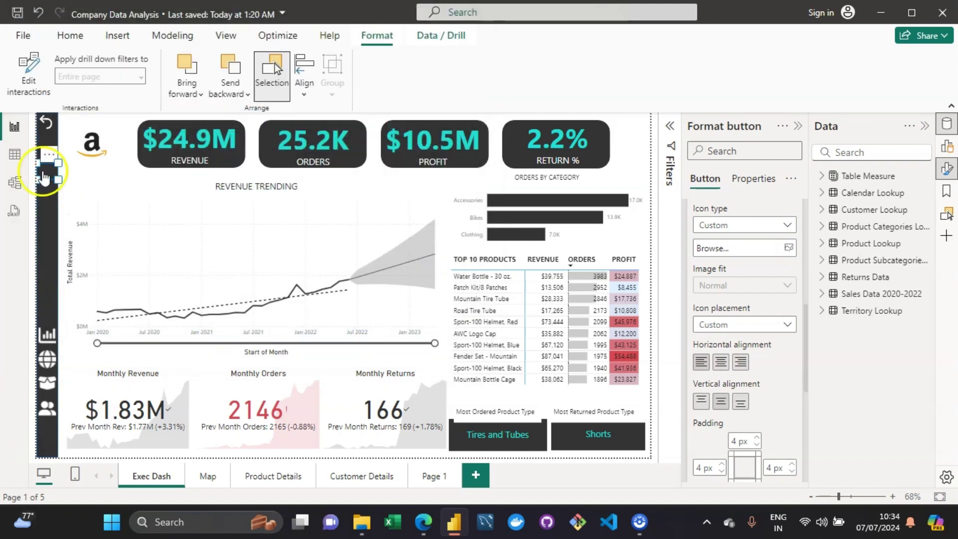
click(55, 176)
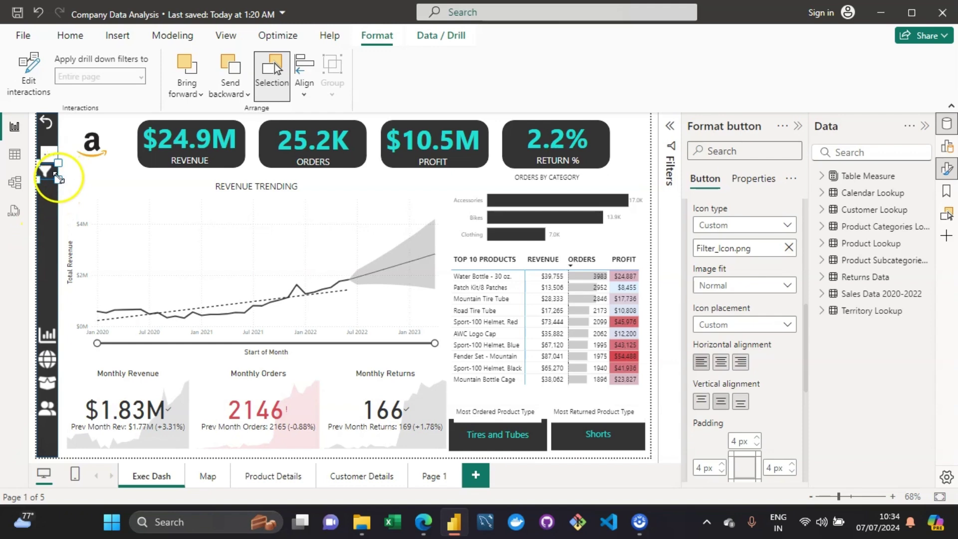
drag(59, 178, 47, 151)
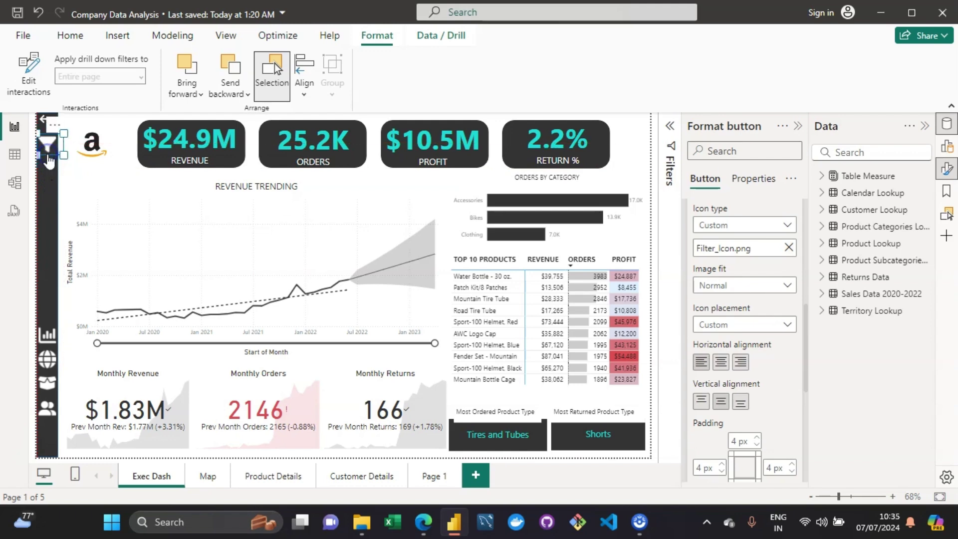
Set the filter button's icon for the On hover state to the Filter_Icon_Blue image
click(733, 458)
drag(807, 385, 810, 316)
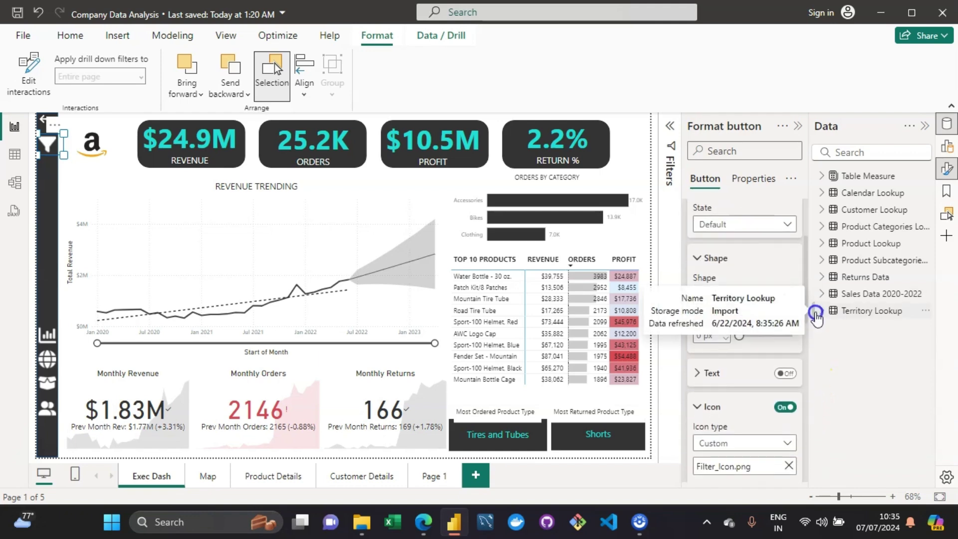
click(758, 341)
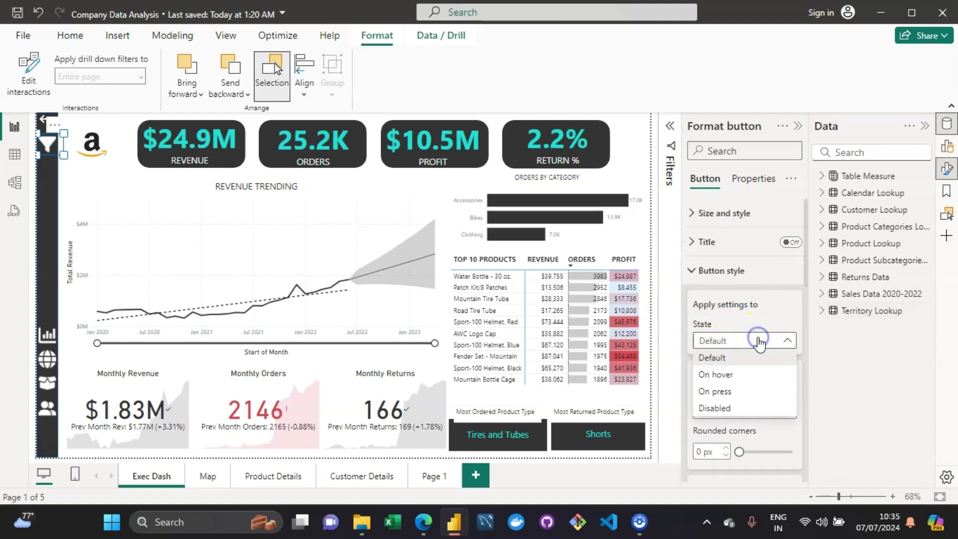
click(729, 379)
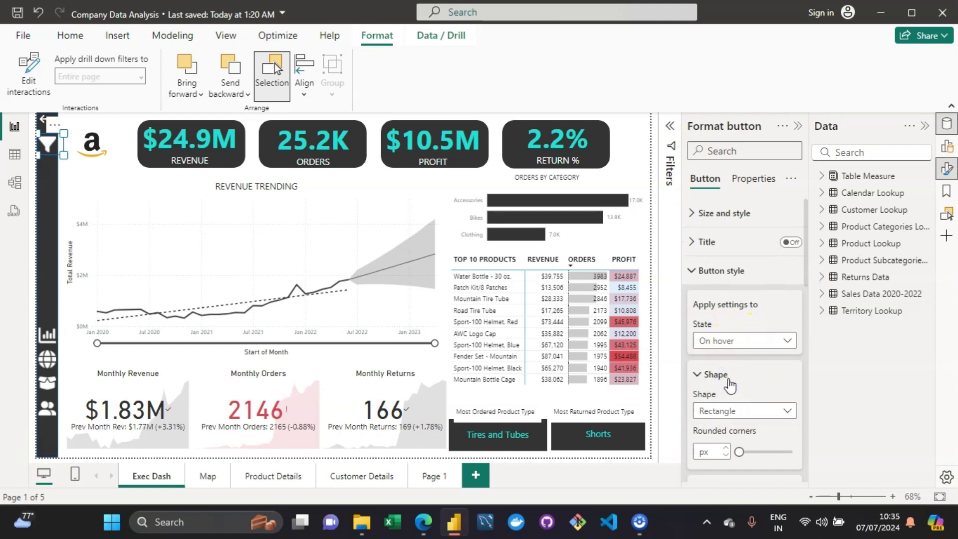
click(807, 295)
click(807, 295)
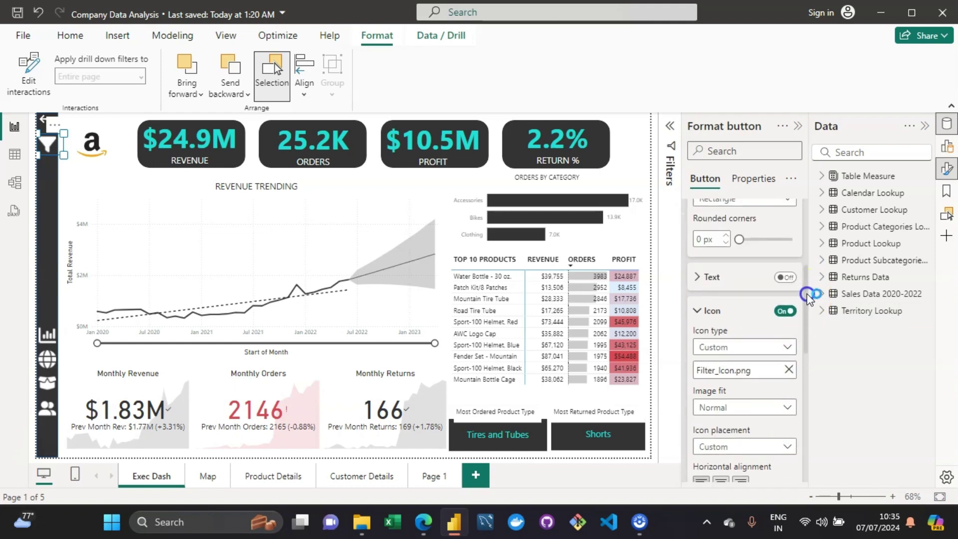
click(789, 362)
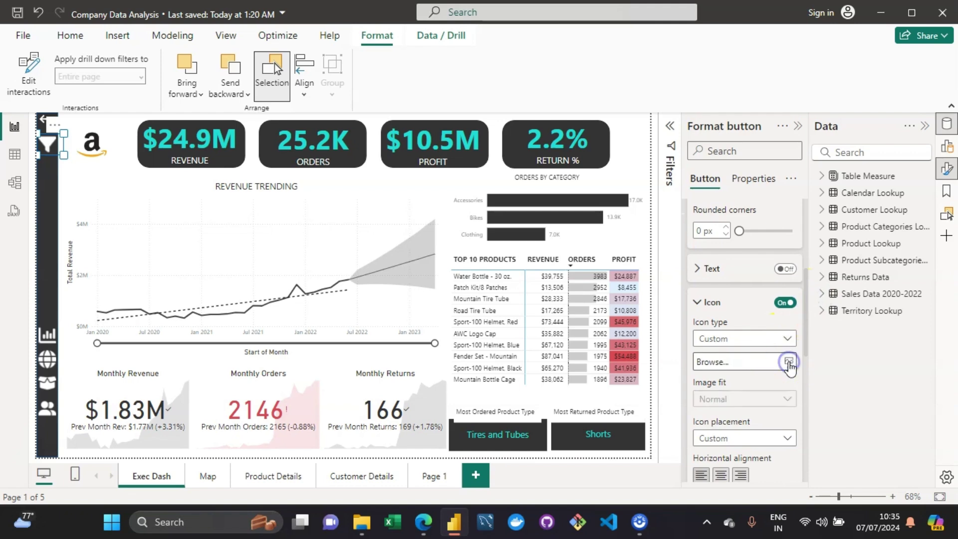
click(743, 365)
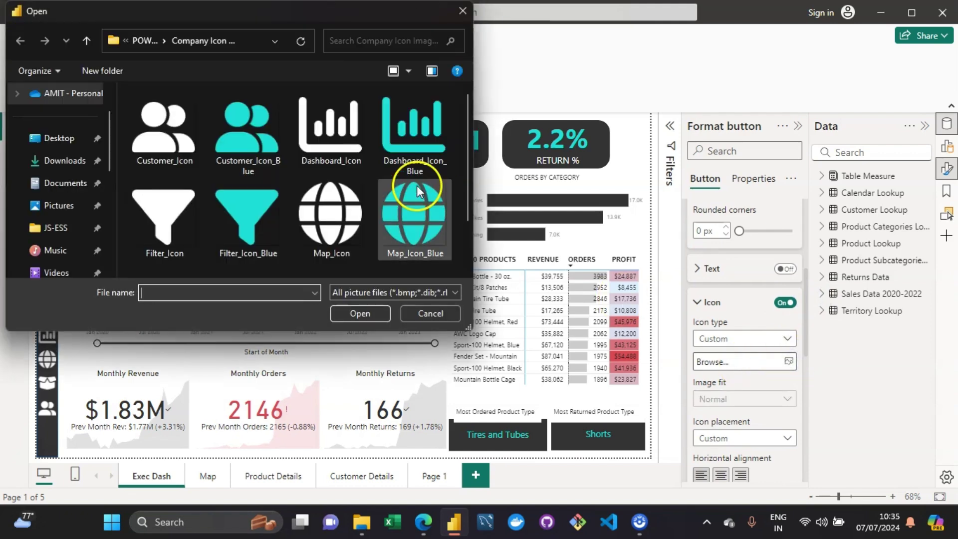
click(282, 207)
click(338, 316)
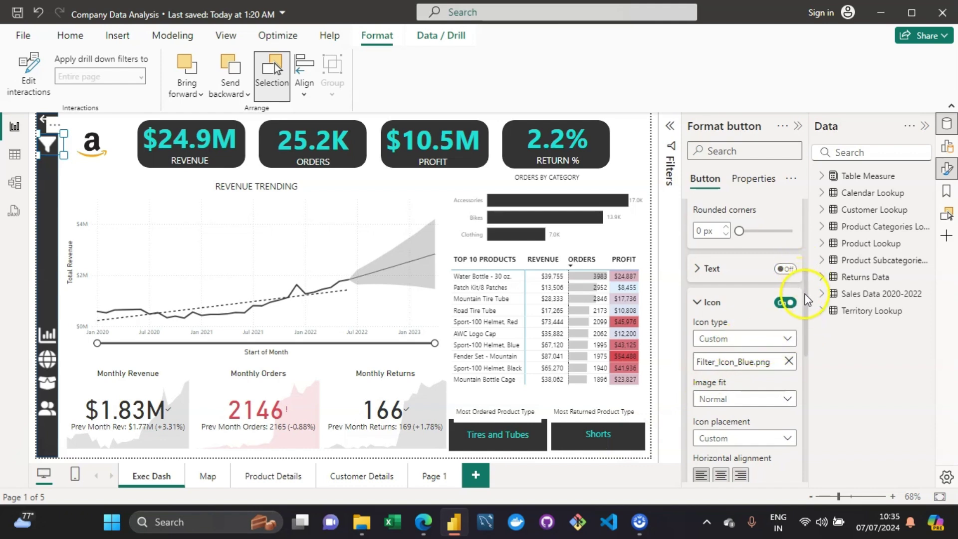
Replace the filter button's icon for the On press state with the Filter_Icon_Blue image
drag(805, 300, 804, 263)
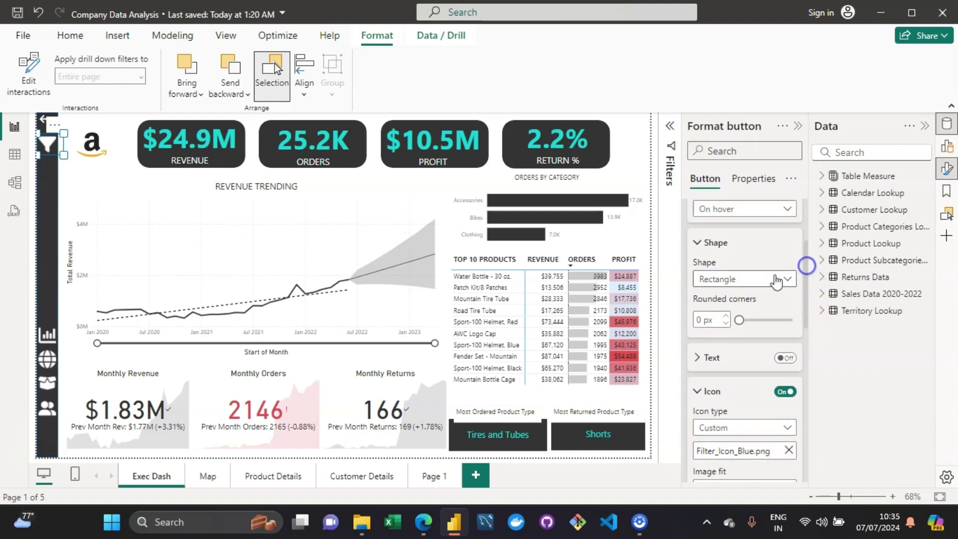
click(762, 209)
click(768, 260)
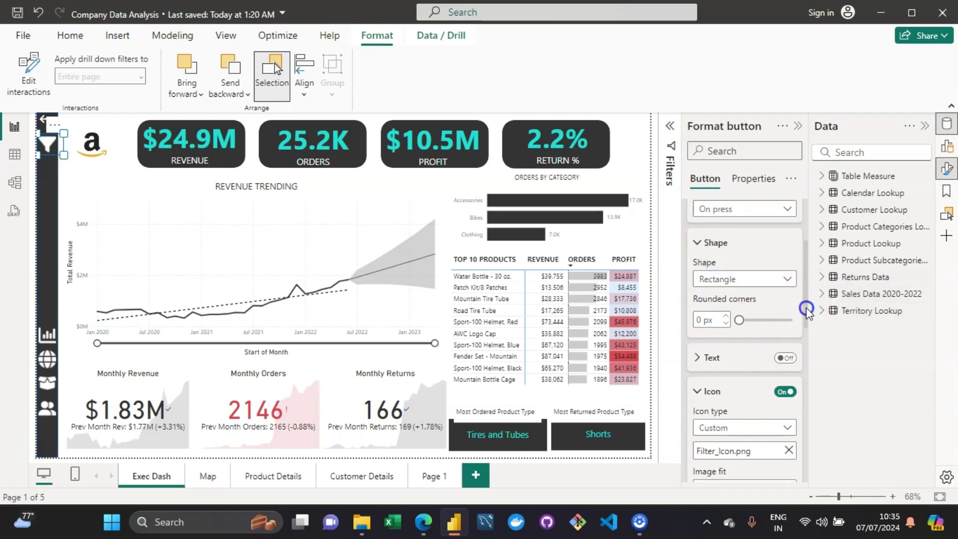
drag(807, 307, 808, 341)
click(788, 355)
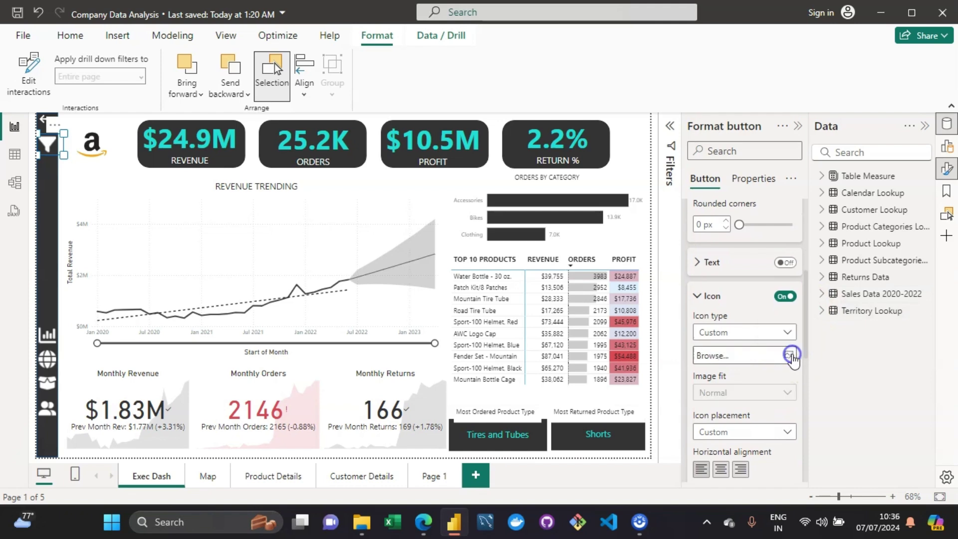
click(747, 356)
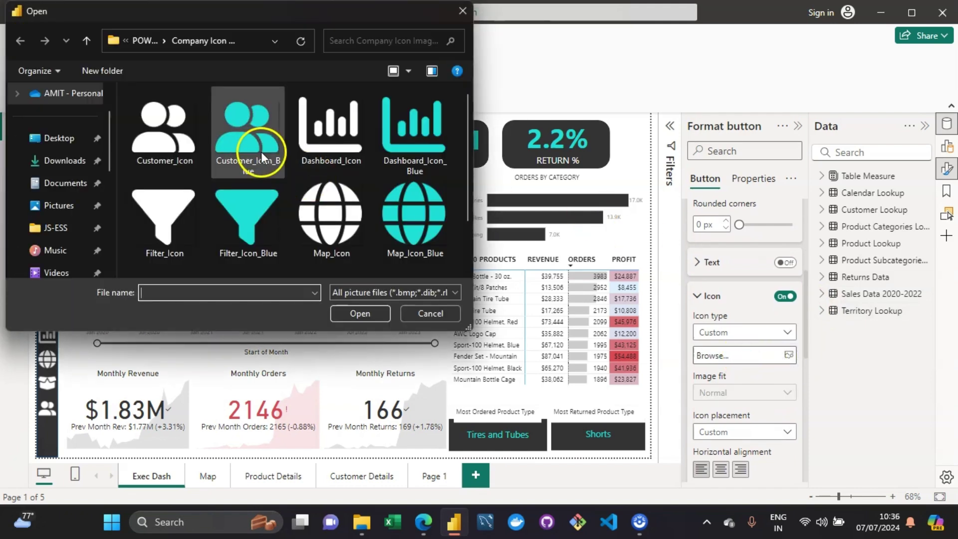
click(262, 241)
click(367, 316)
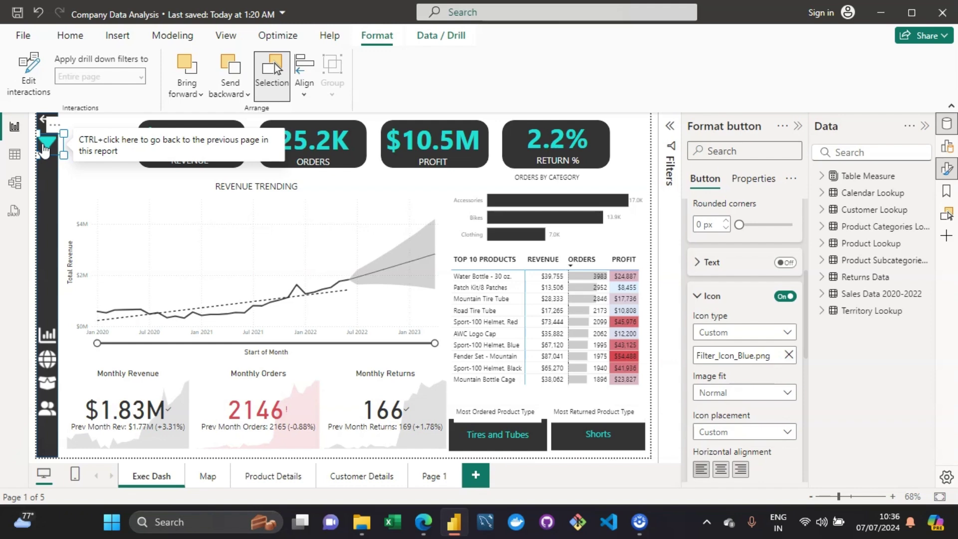
click(805, 300)
drag(805, 300, 814, 230)
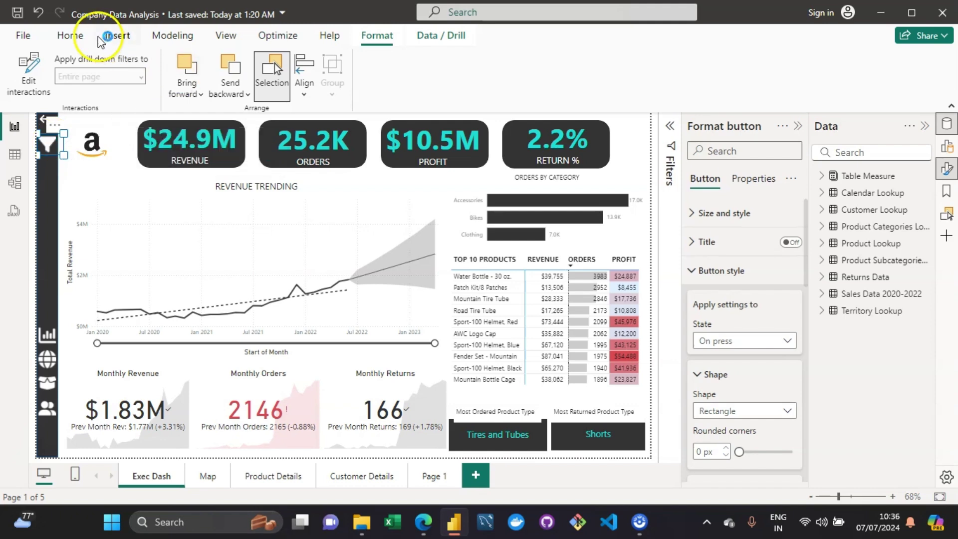
Insert a rectangle shape at the report page's upper-left corner and resize it into a tall panel extending to the revenue card
click(71, 38)
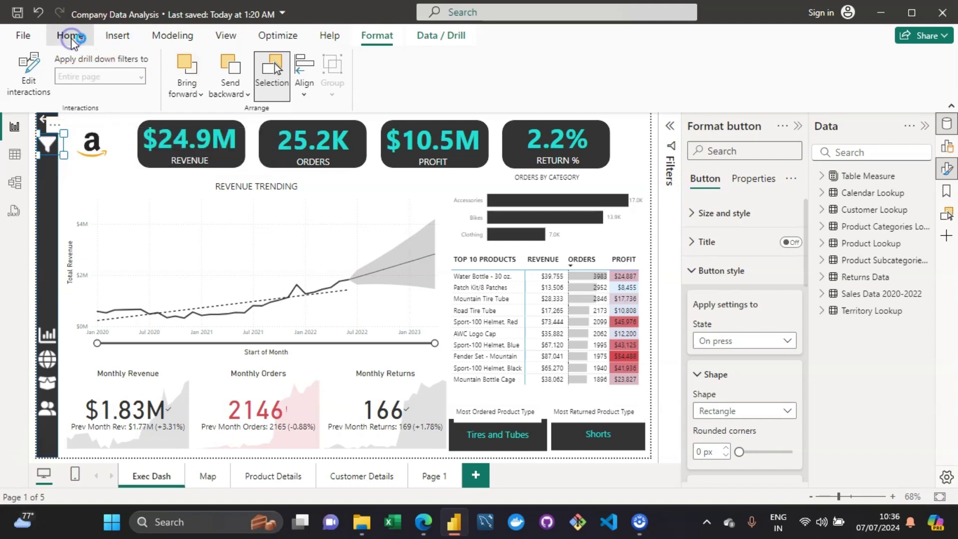
click(115, 39)
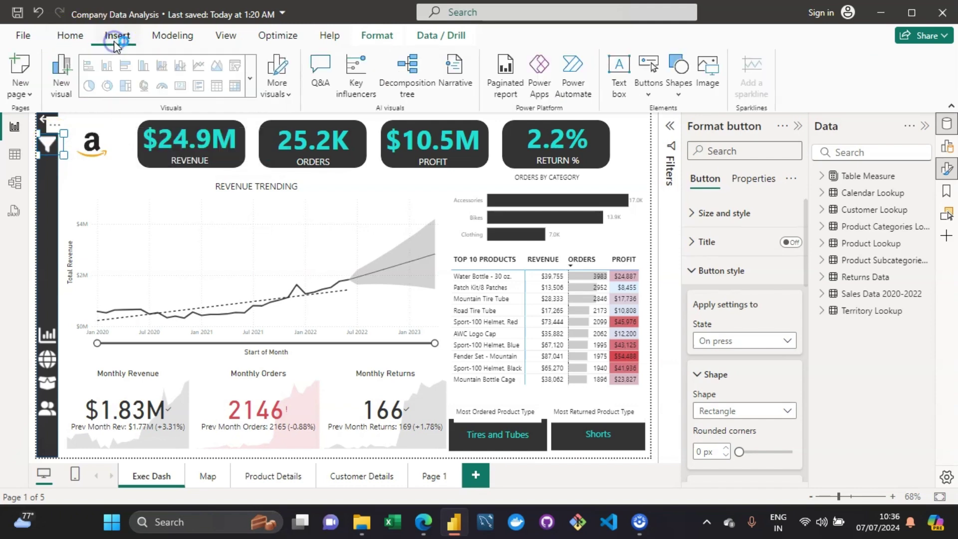
click(647, 101)
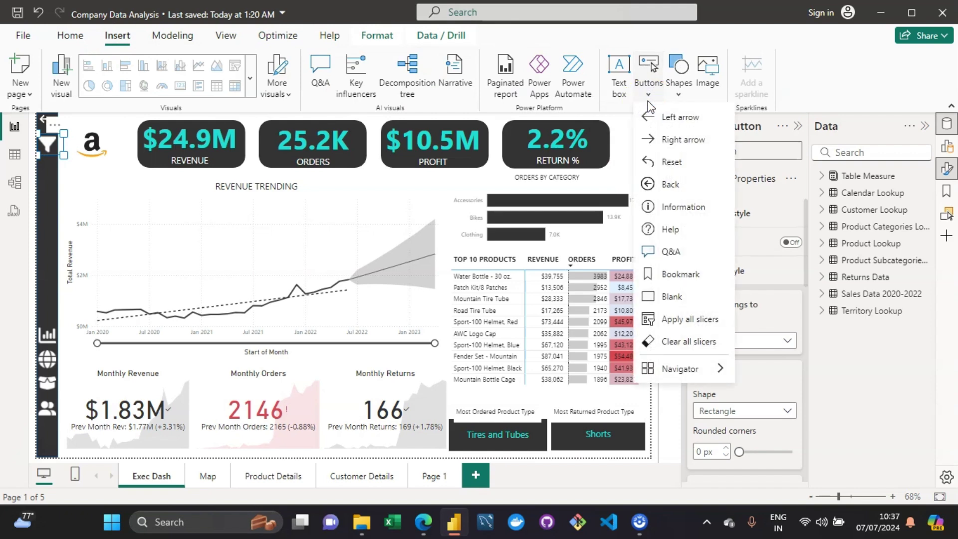
click(677, 95)
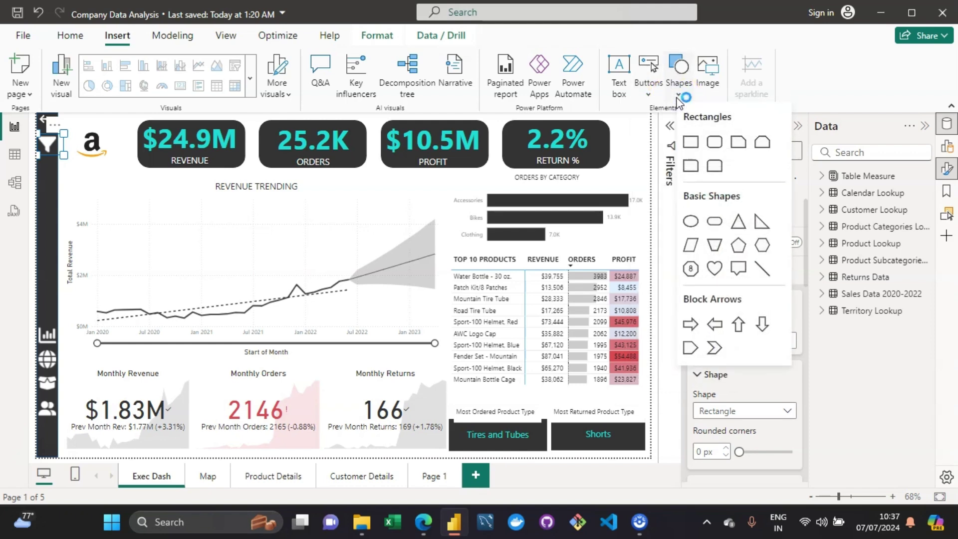
click(692, 145)
drag(206, 225, 74, 169)
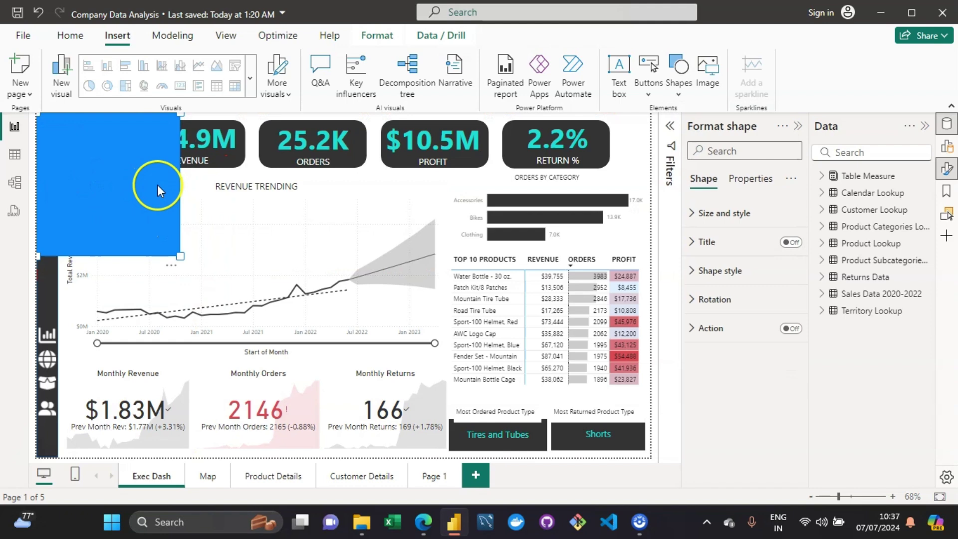
drag(178, 257, 131, 469)
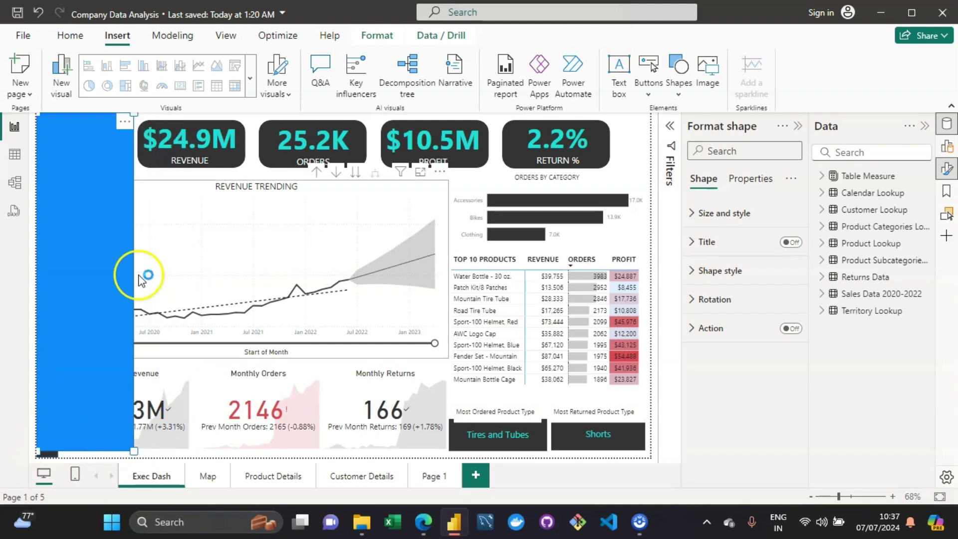
Change the tall rectangle's fill to the dark grey theme color that matches the sidebar
click(97, 232)
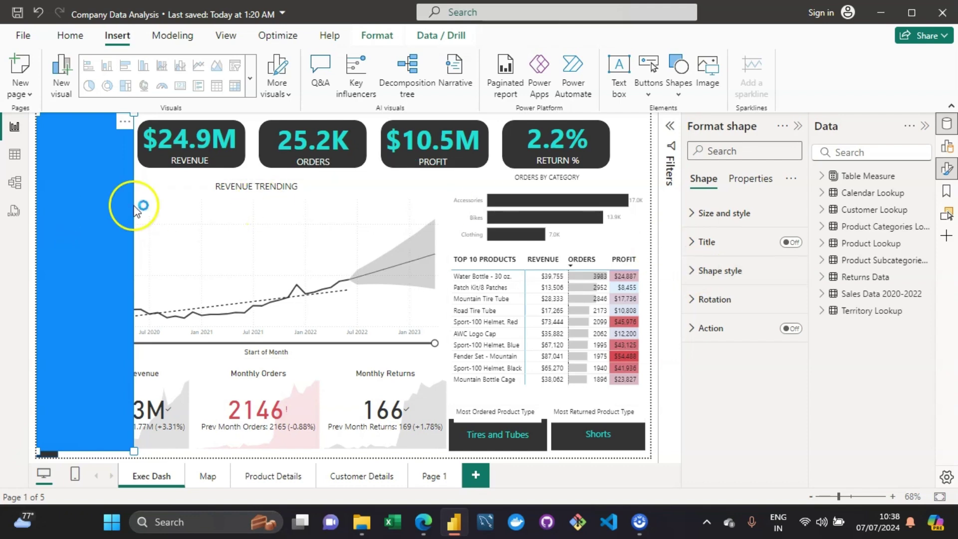
click(699, 273)
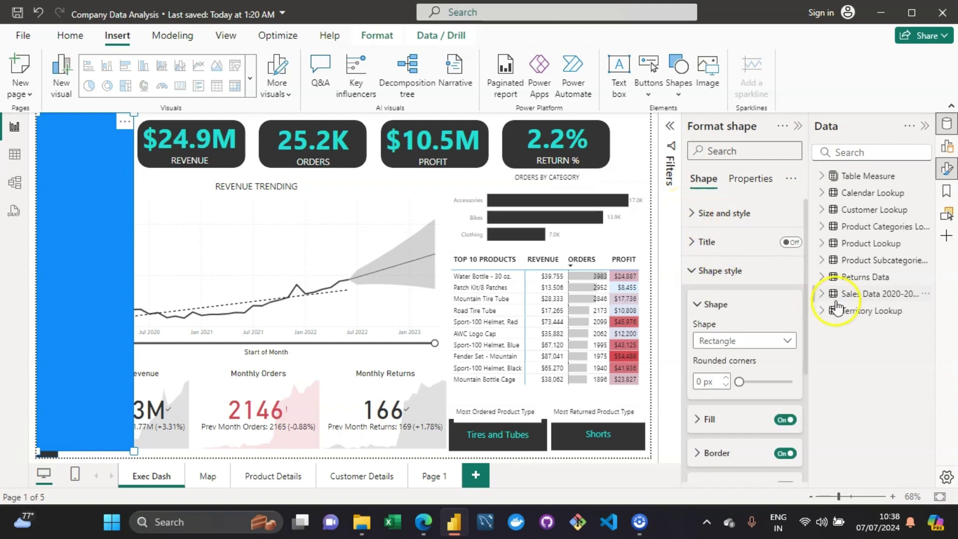
scroll(805, 352, down, 3)
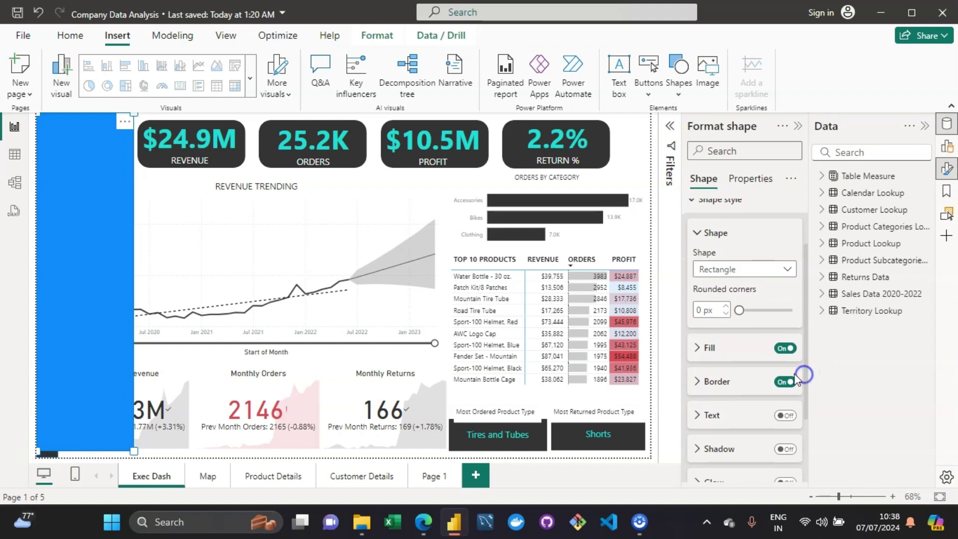
click(699, 348)
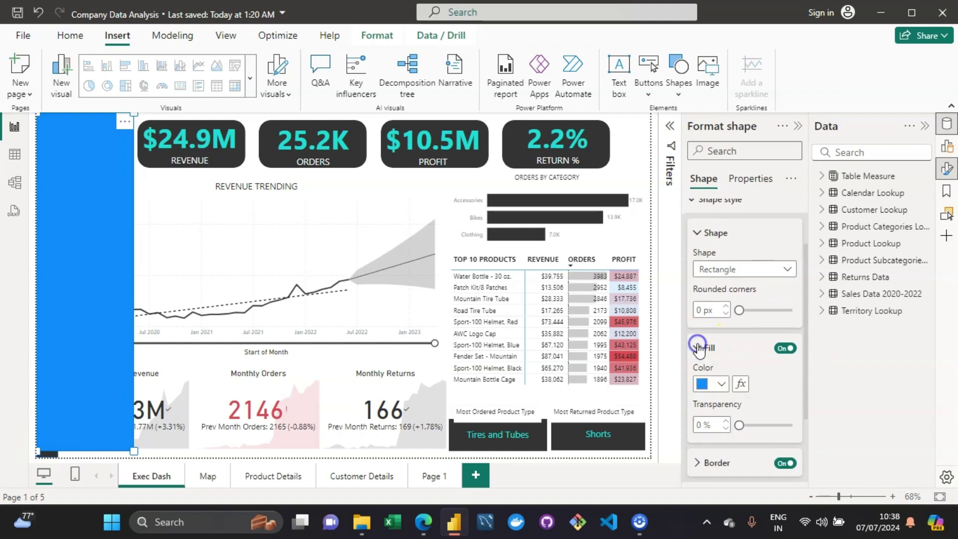
click(721, 384)
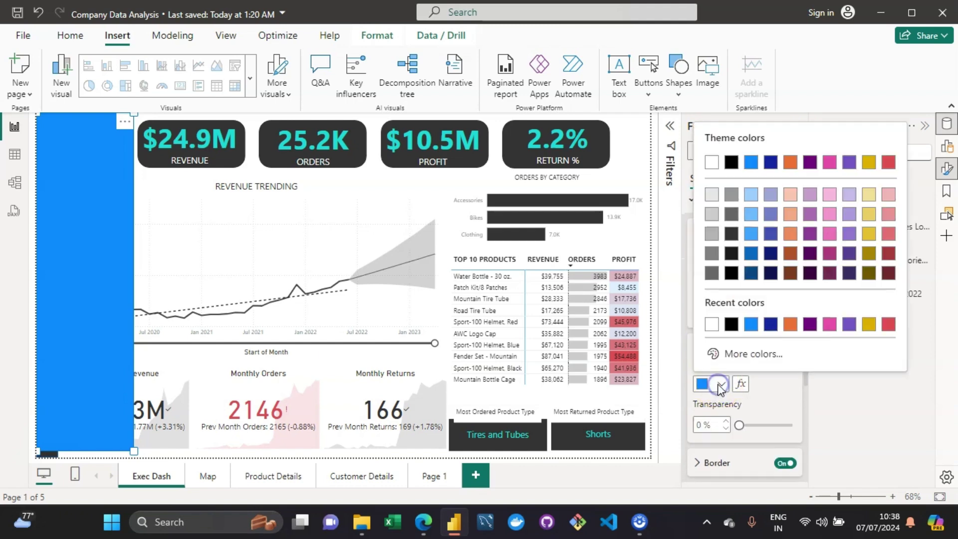
click(731, 234)
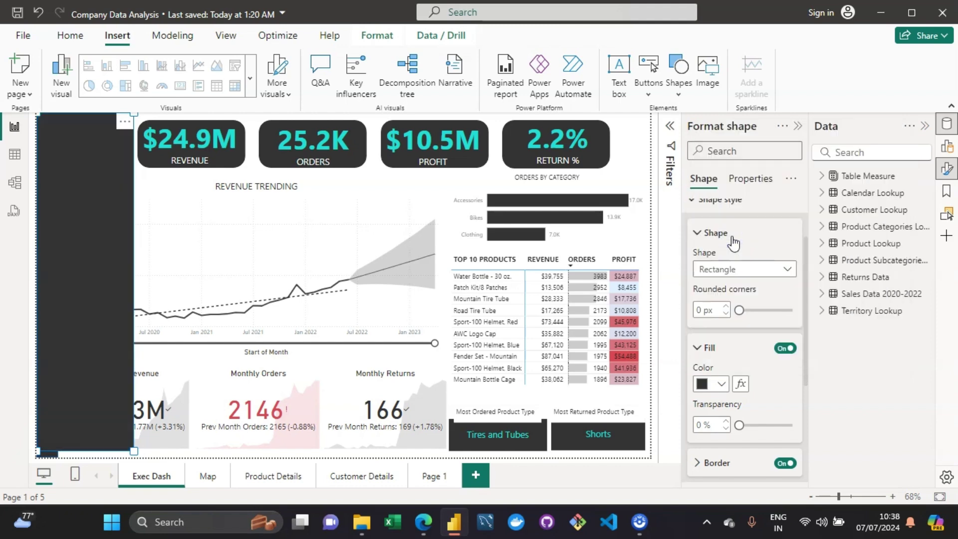
click(210, 272)
click(811, 351)
click(804, 373)
drag(806, 380, 805, 385)
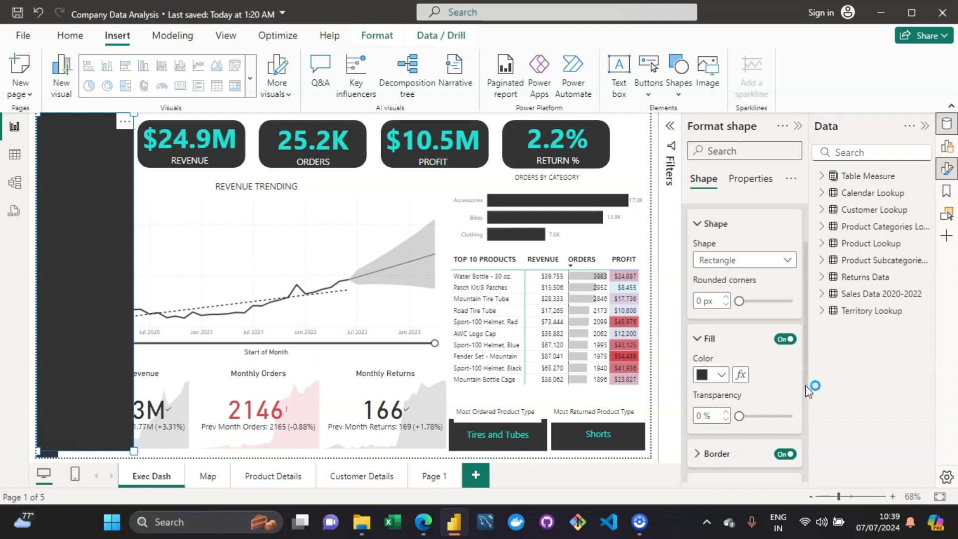
Insert a standard slicer visual on the Exec Dash page
click(70, 35)
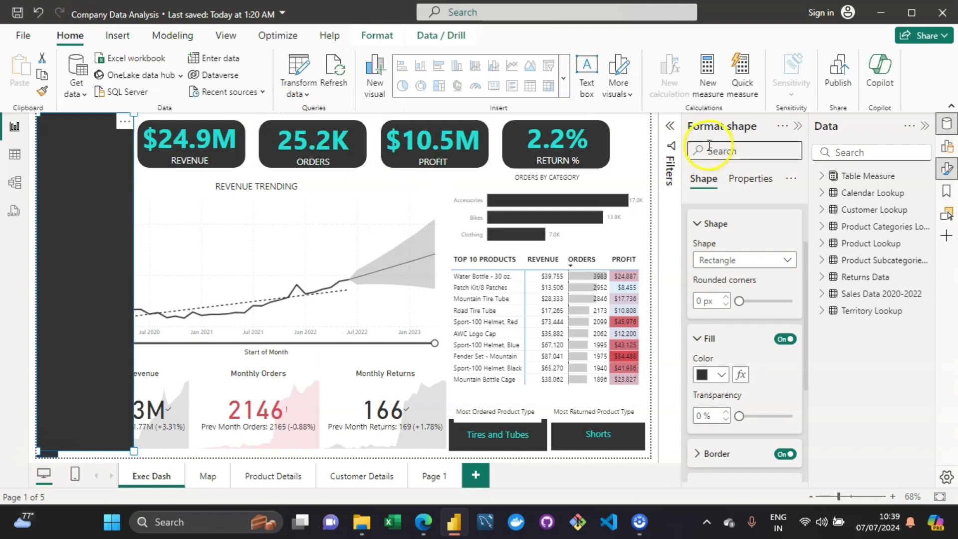
click(630, 139)
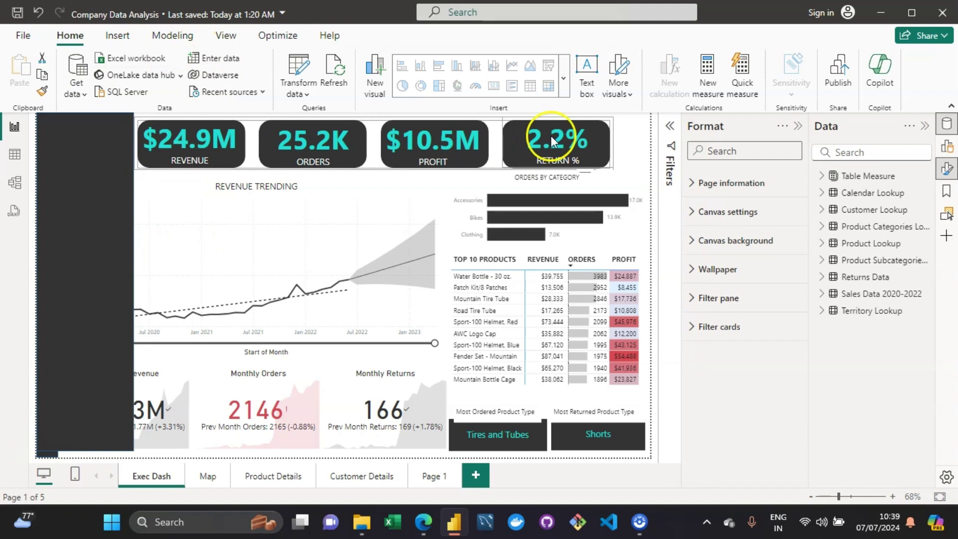
click(562, 75)
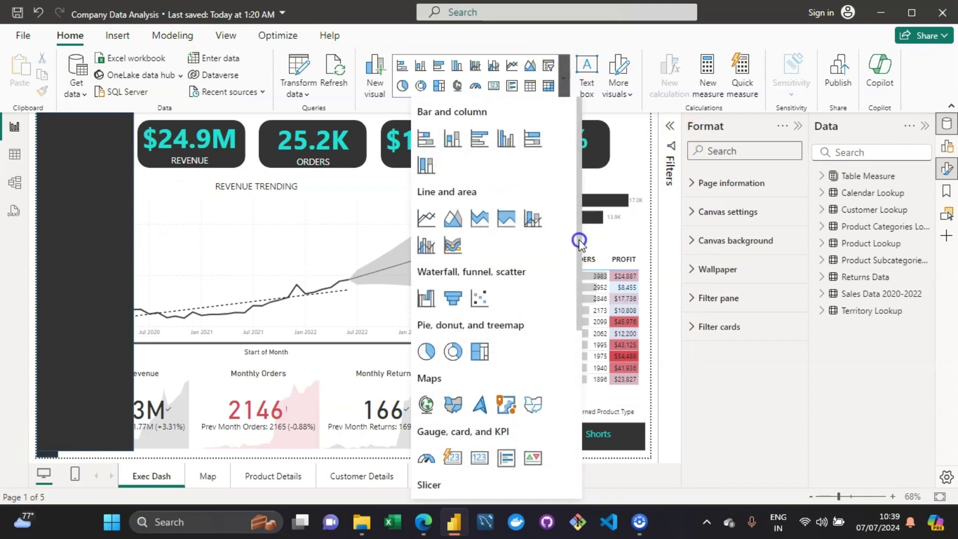
scroll(579, 243, down, 1)
scroll(579, 243, up, 1)
drag(579, 242, 579, 177)
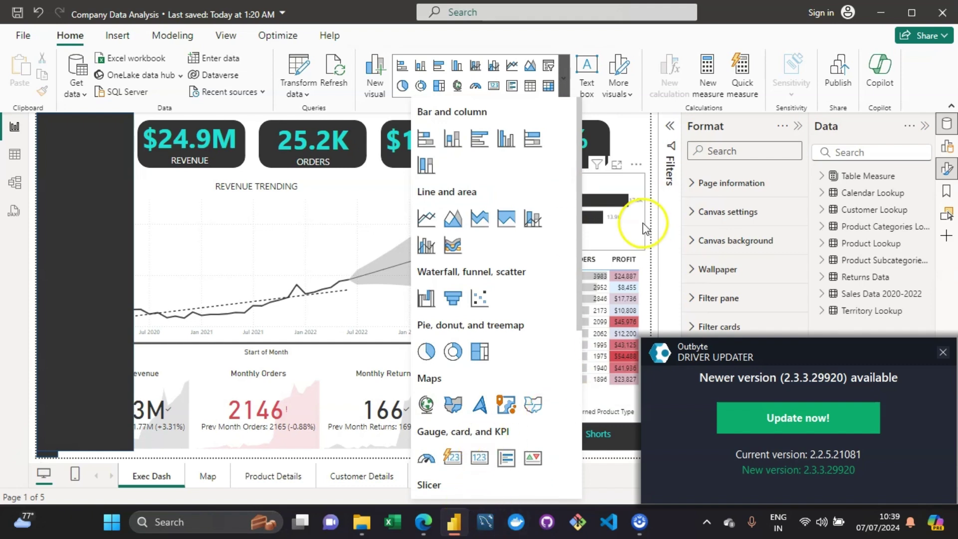
click(943, 352)
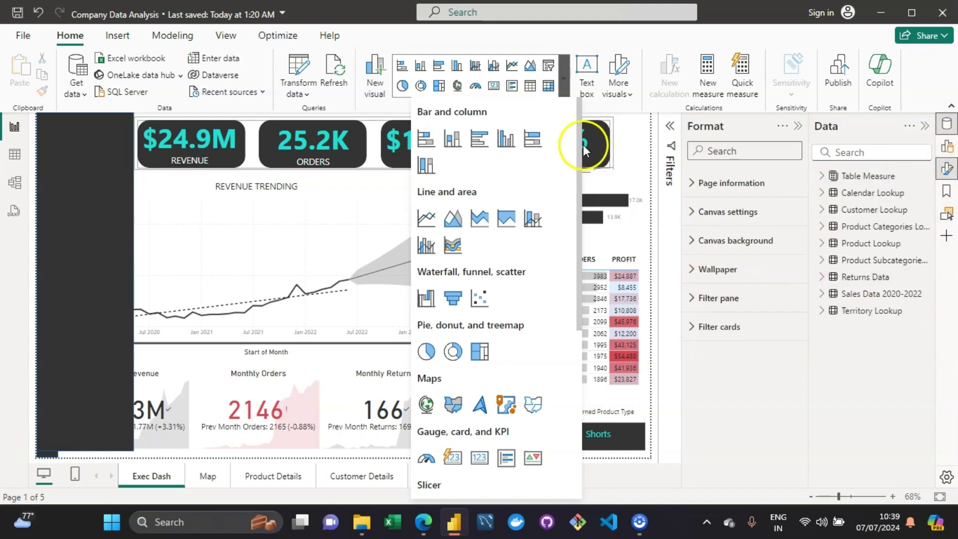
drag(577, 149, 570, 317)
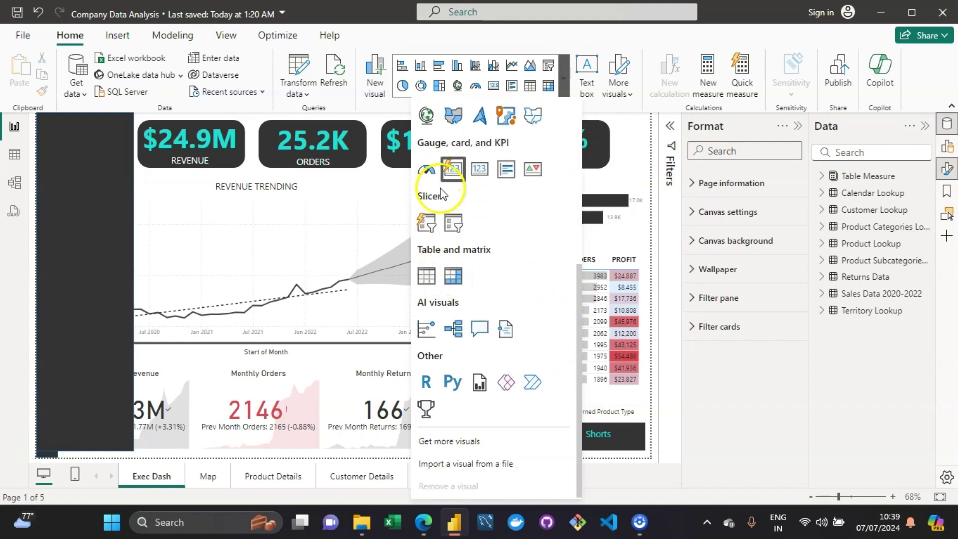
click(437, 227)
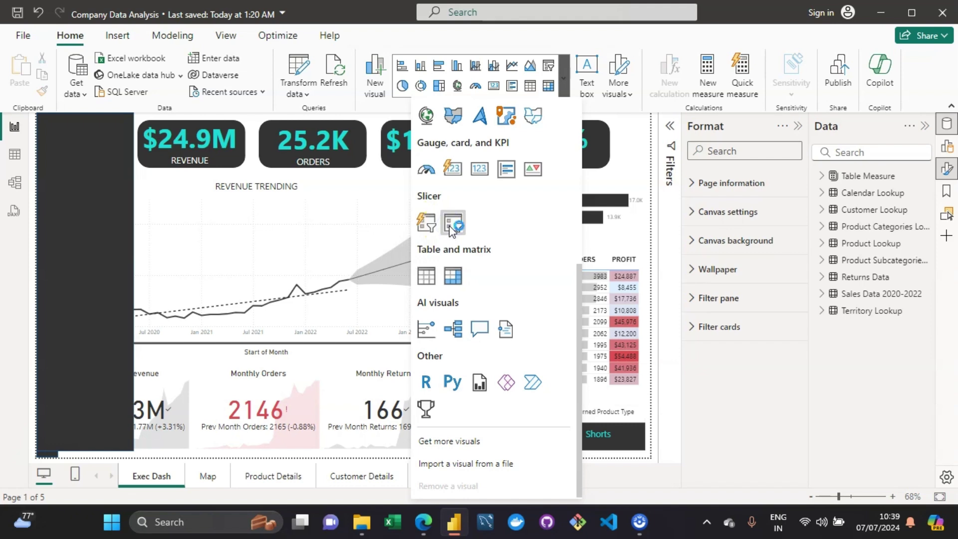
click(452, 230)
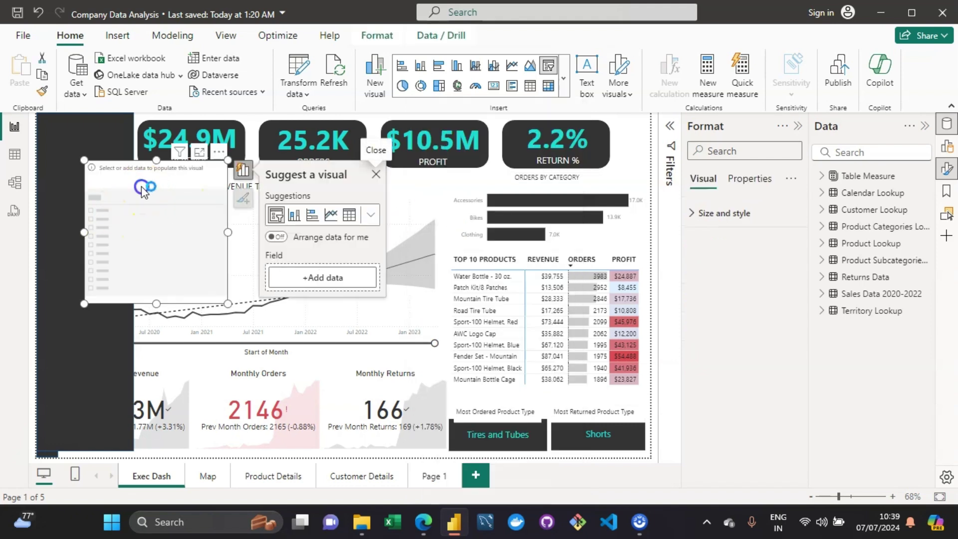
Move the empty slicer onto the upper part of the dark panel and resize it to about 191 wide and 220 high
drag(150, 199, 94, 172)
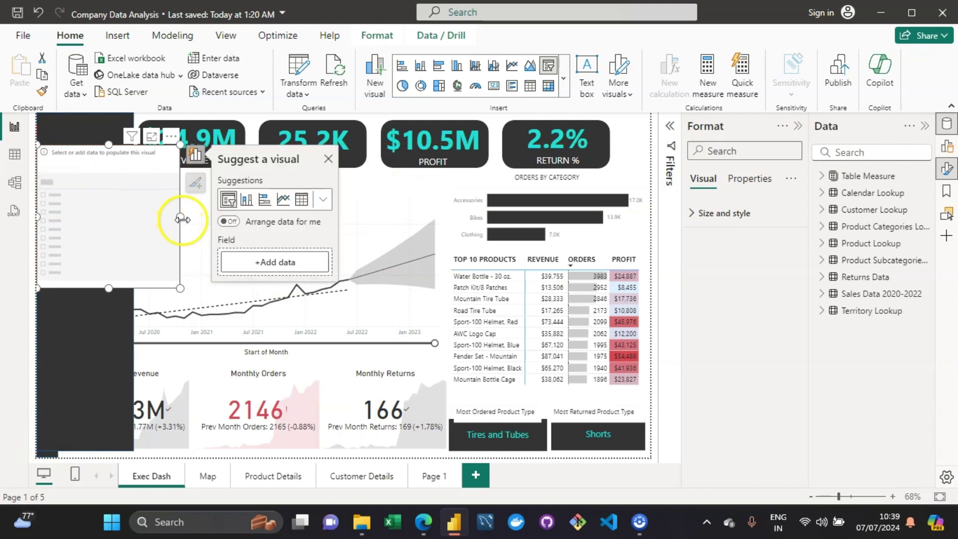
drag(179, 217, 127, 229)
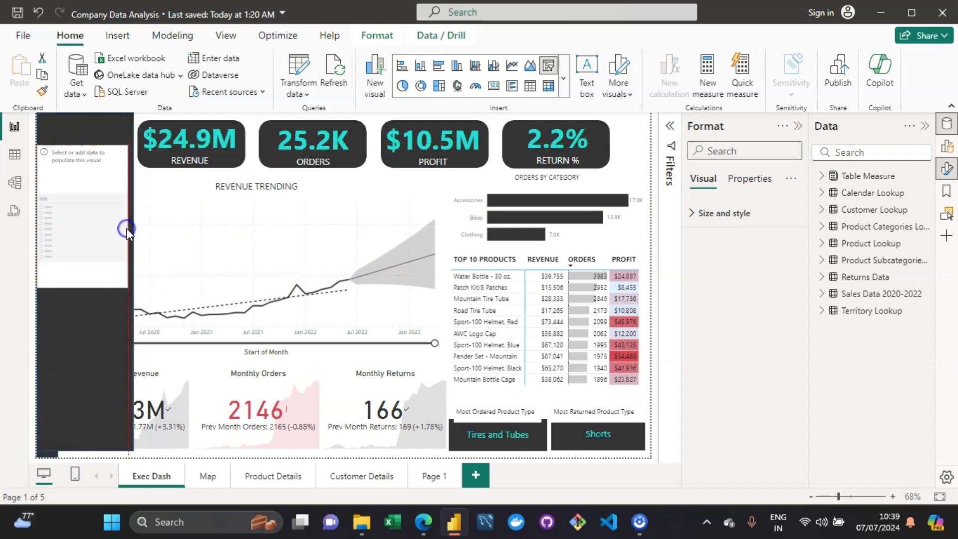
drag(81, 286, 91, 253)
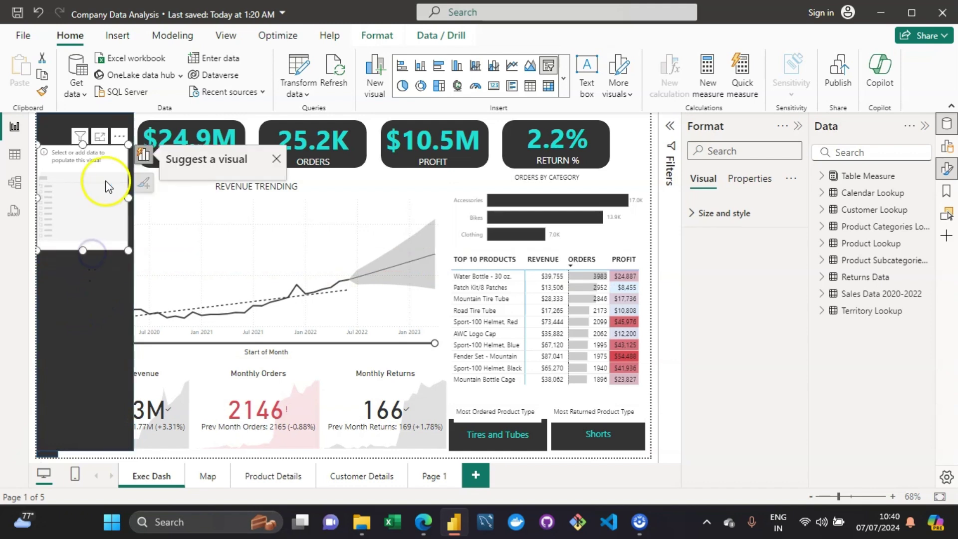
drag(105, 163, 105, 189)
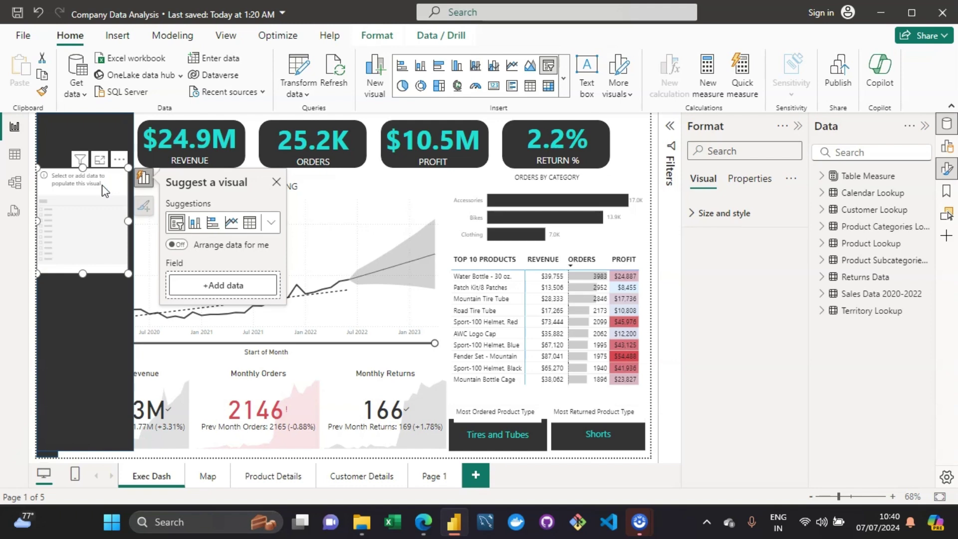
Add the Year field from the Calendar Lookup table to the new slicer
click(232, 296)
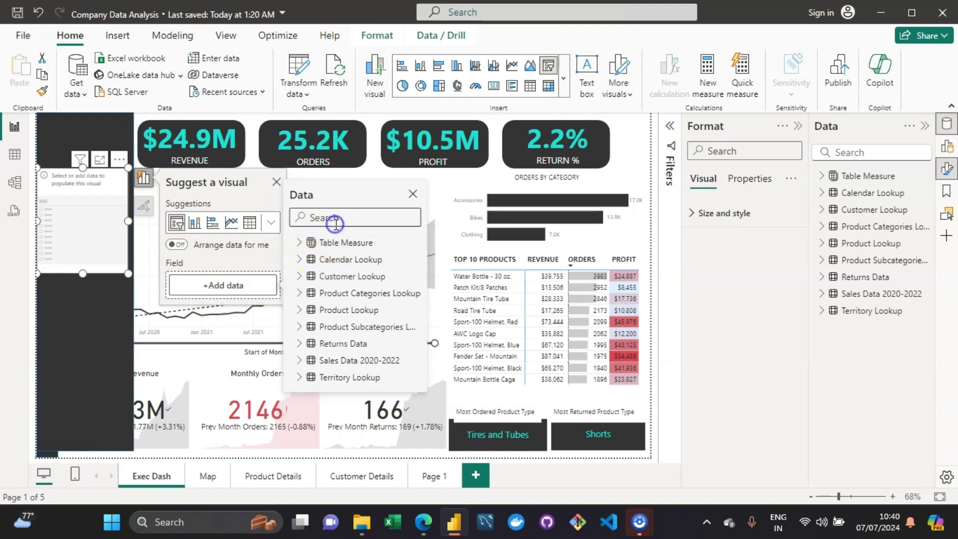
text(co)
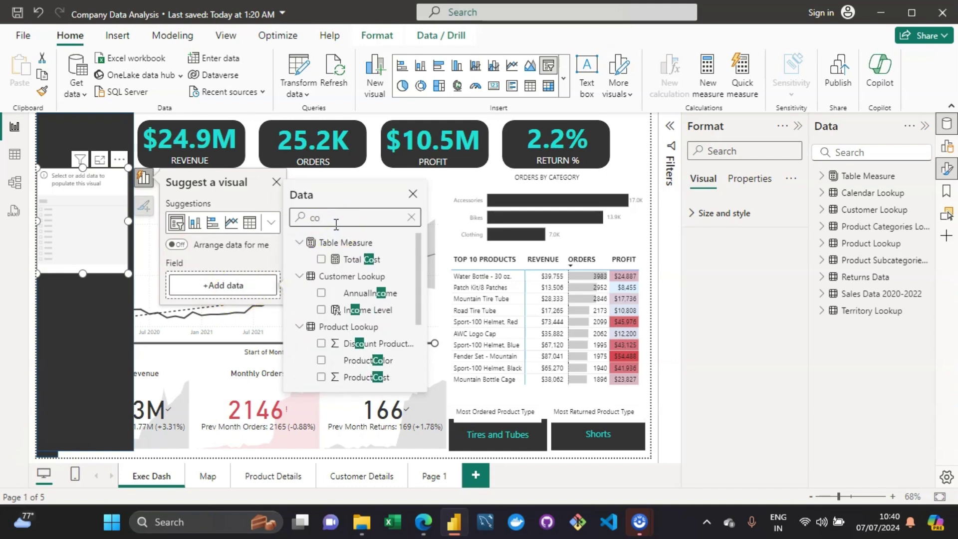
text(ntin)
key(BackSpace)
key(BackSpace)
key(BackSpace)
key(BackSpace)
key(BackSpace)
key(BackSpace)
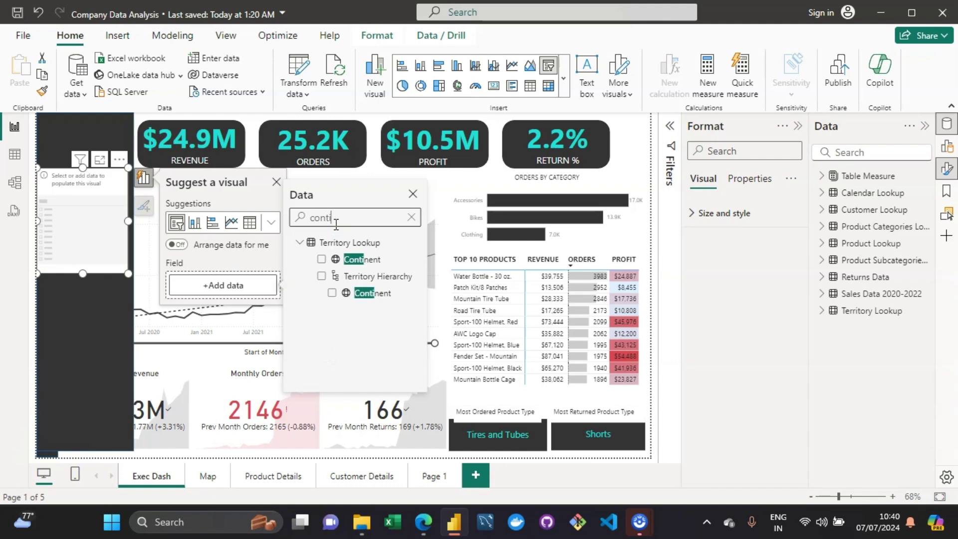
text(year)
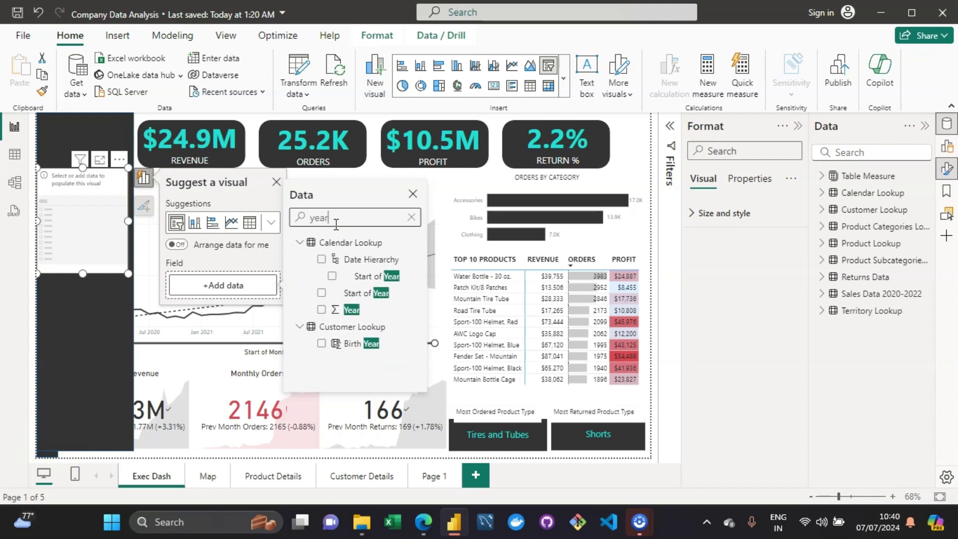
click(322, 310)
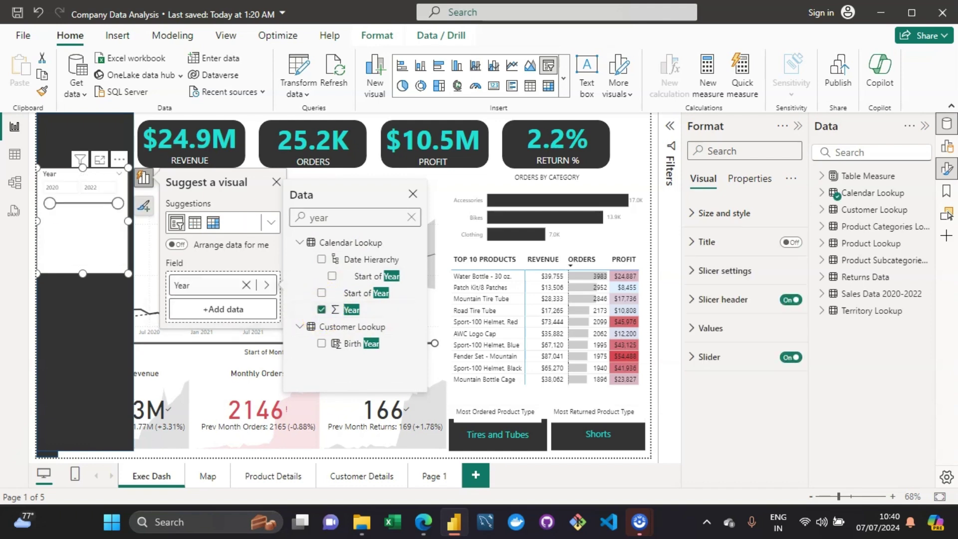
click(99, 187)
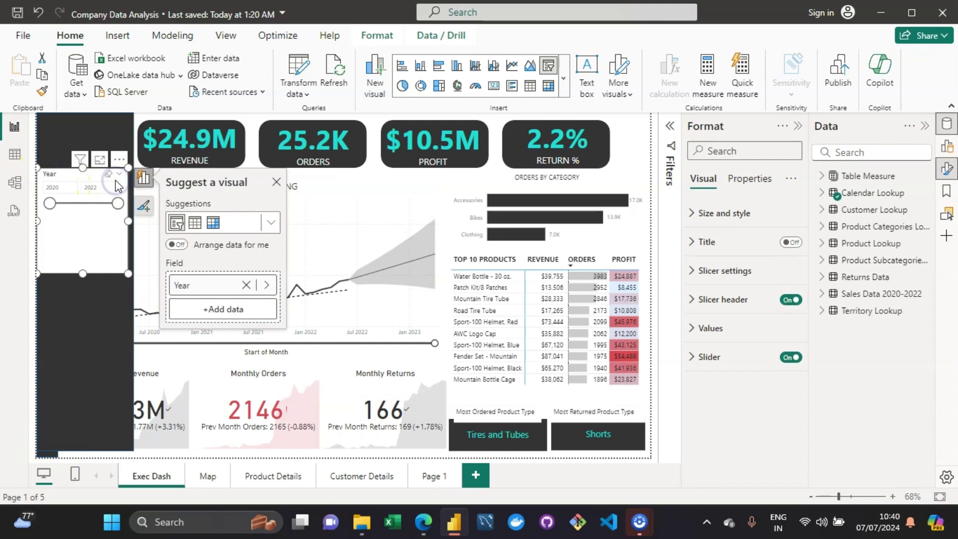
click(87, 175)
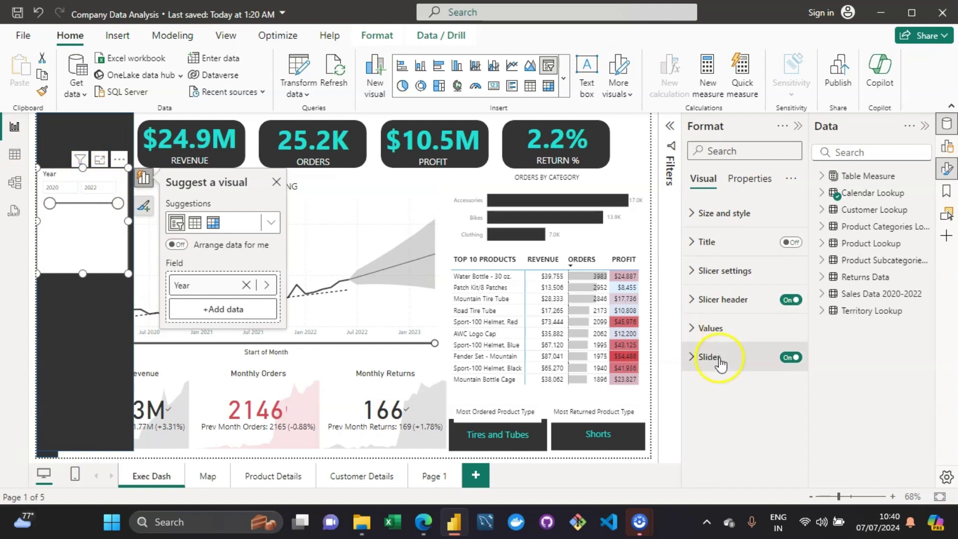
Set the Year slicer's style to Vertical list
click(688, 272)
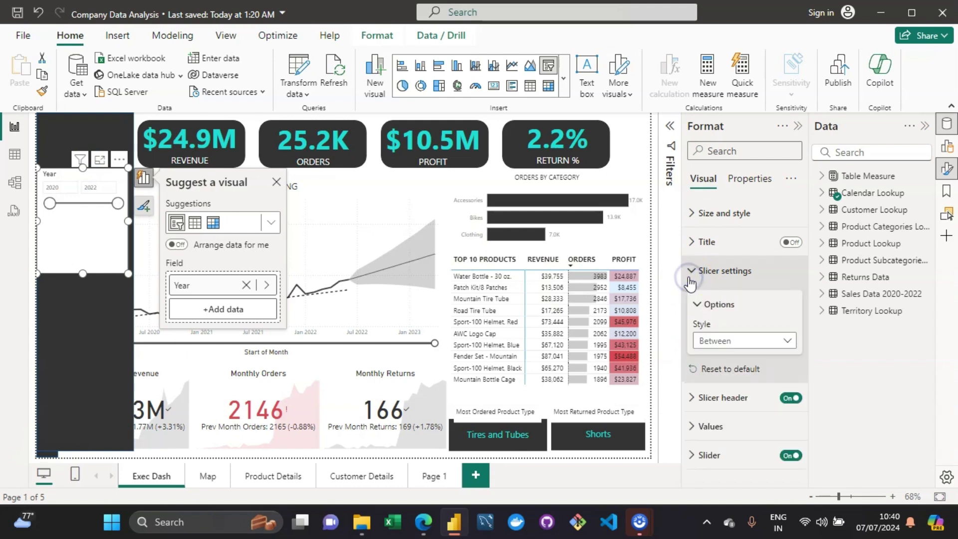
click(768, 345)
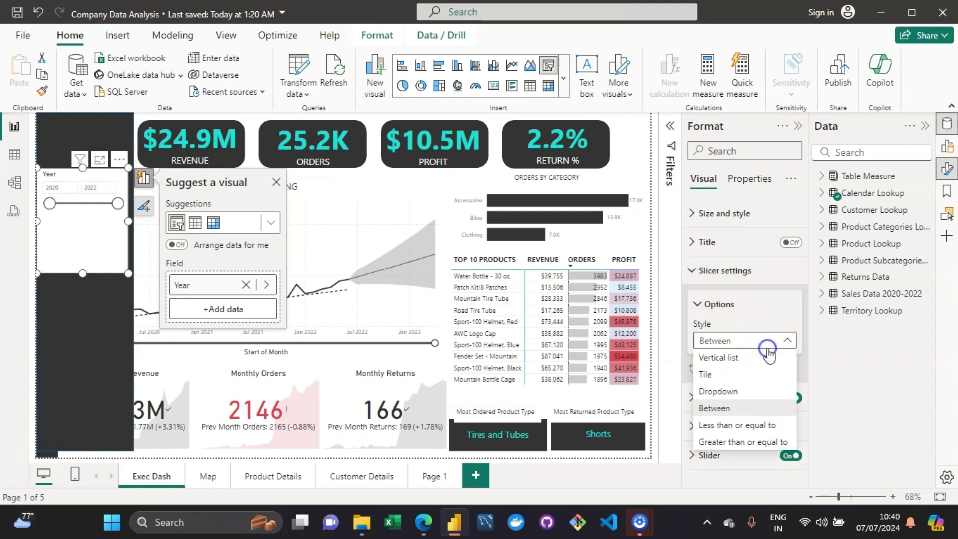
click(728, 394)
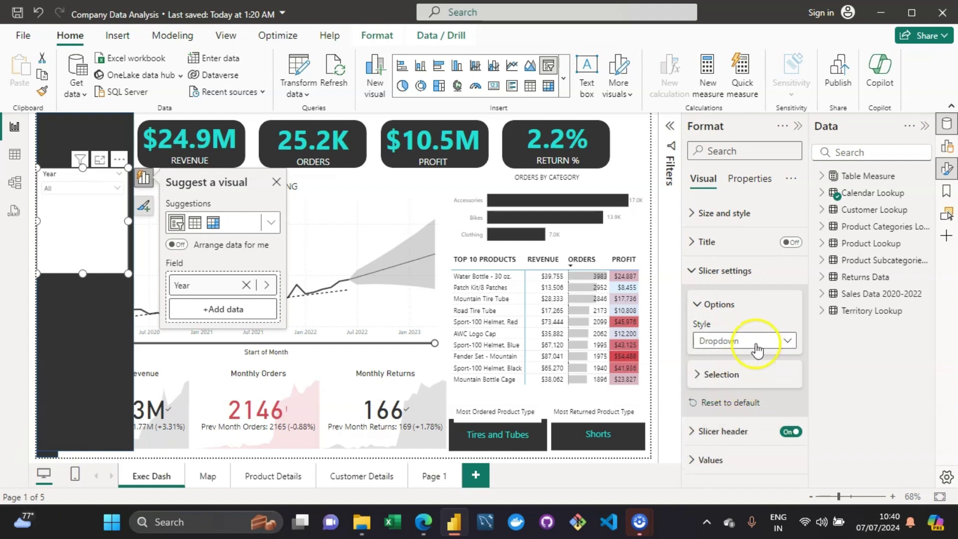
click(760, 344)
key(Escape)
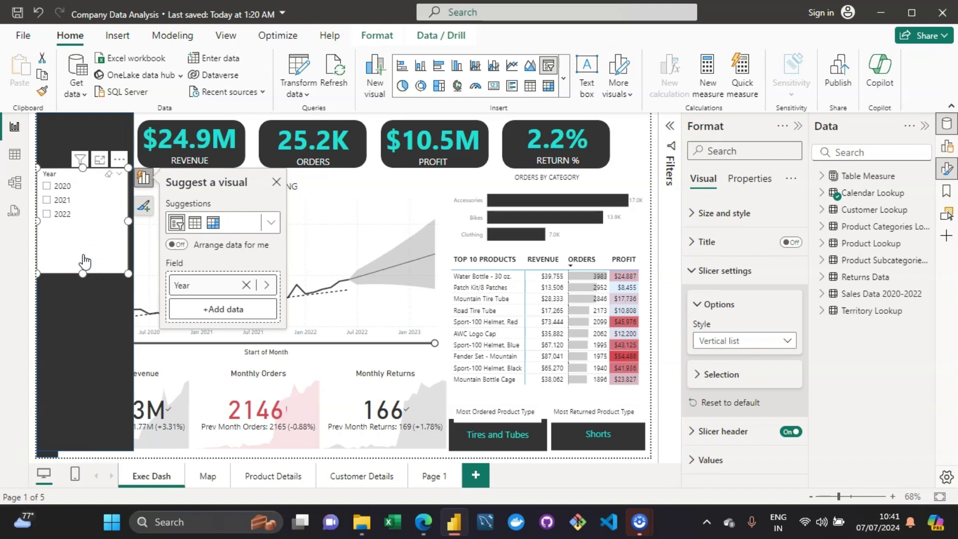
click(56, 265)
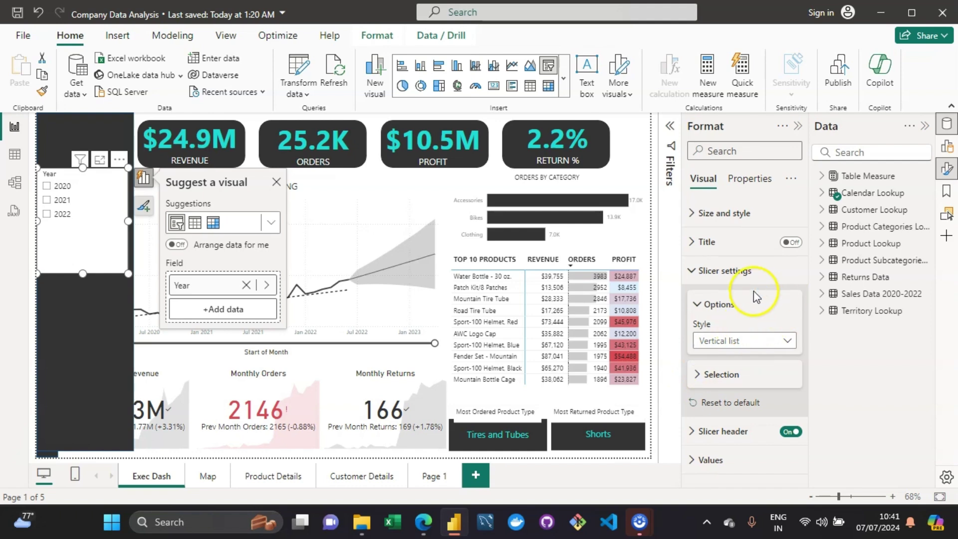
Turn off the Year slicer's background and shorten the slicer to end a little below its last year
click(695, 272)
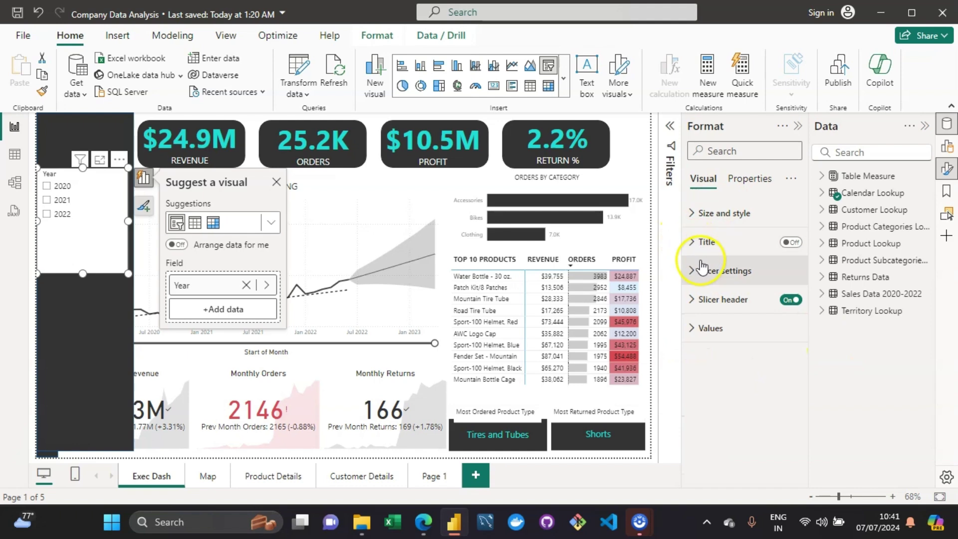
click(691, 215)
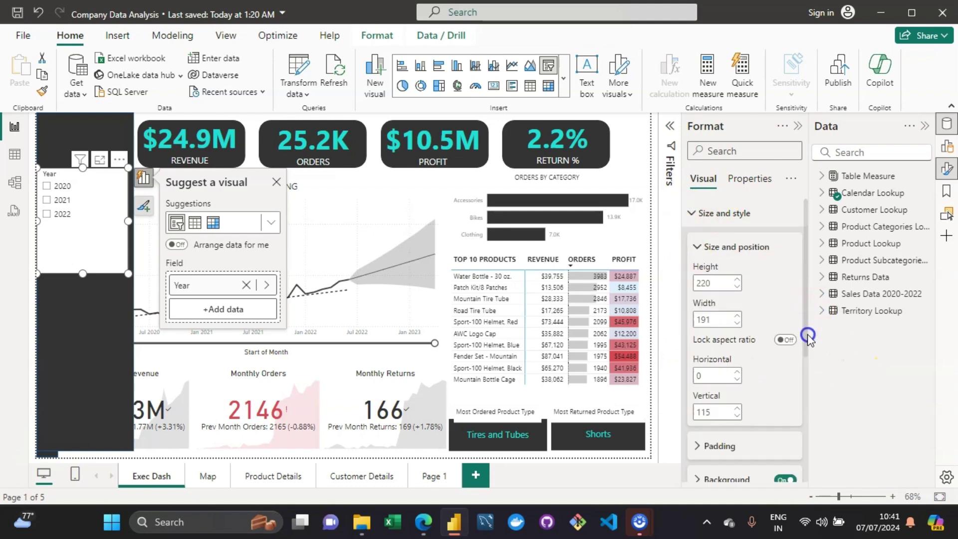
drag(807, 339, 806, 388)
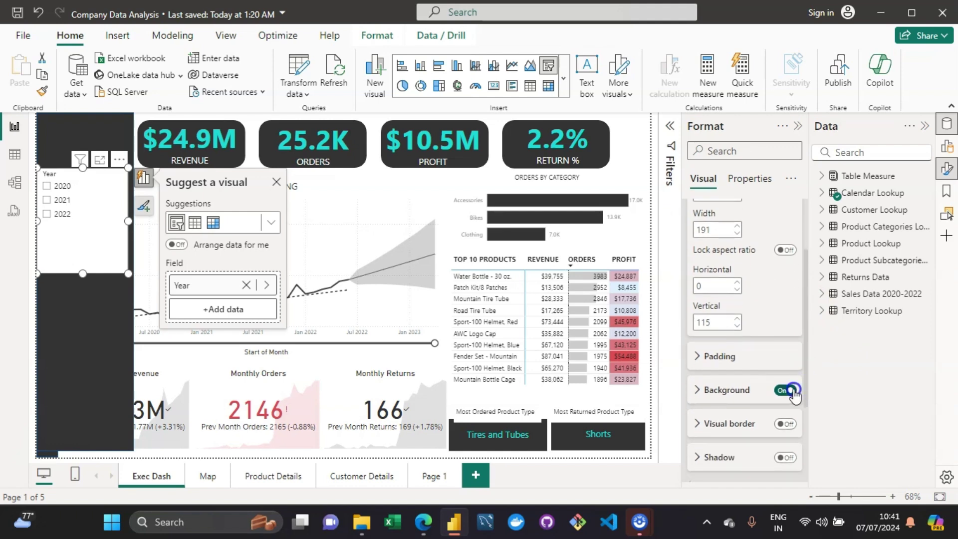
click(792, 391)
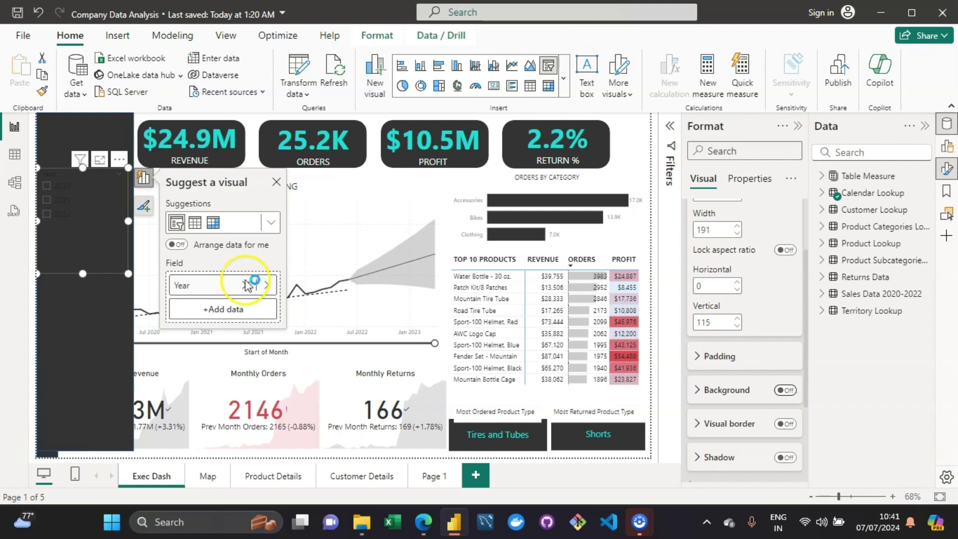
drag(77, 272, 84, 238)
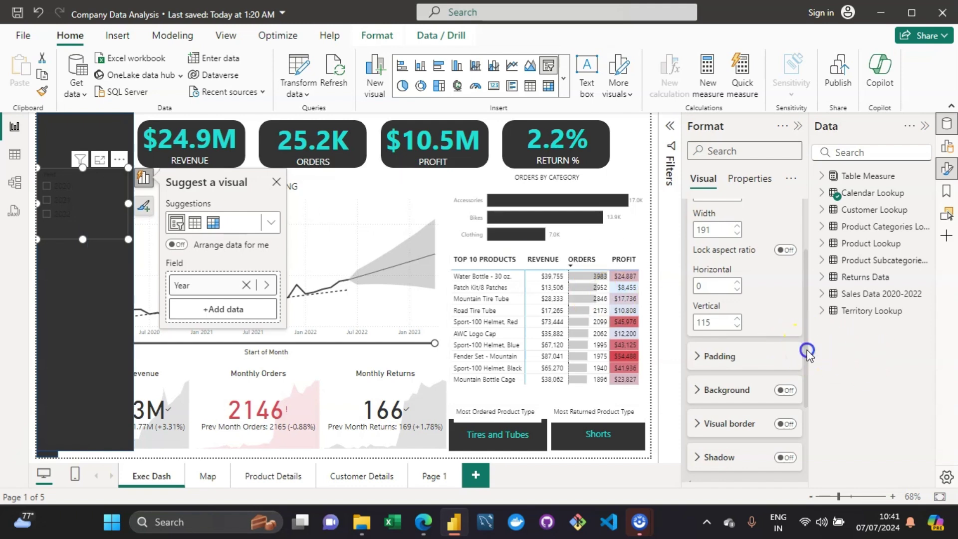
Turn off the Year slicer's header and set the font color of its values to white
drag(807, 353, 801, 446)
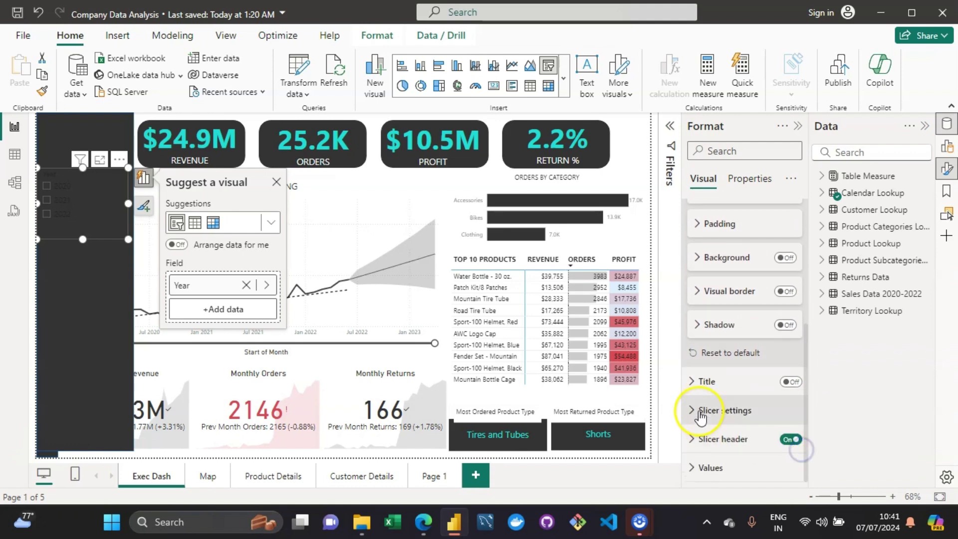
click(693, 471)
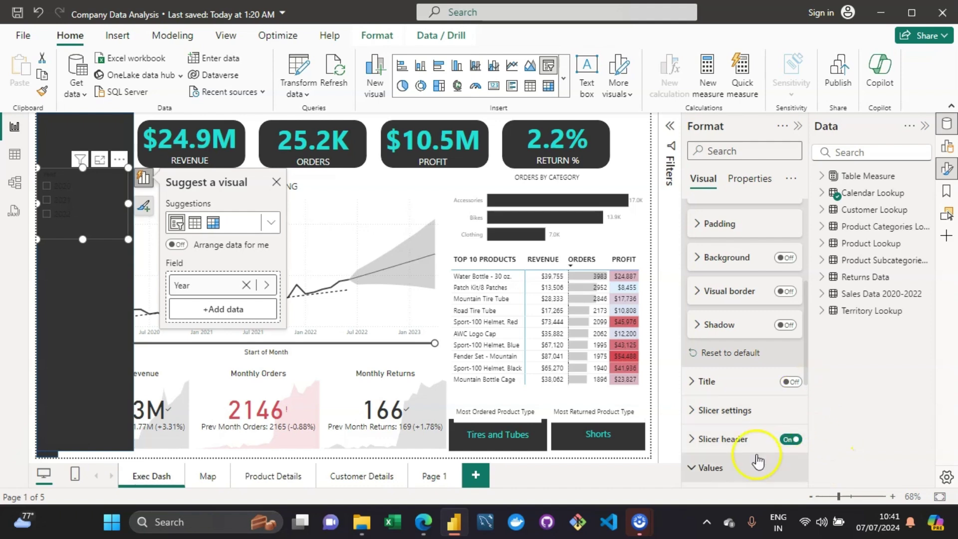
click(791, 440)
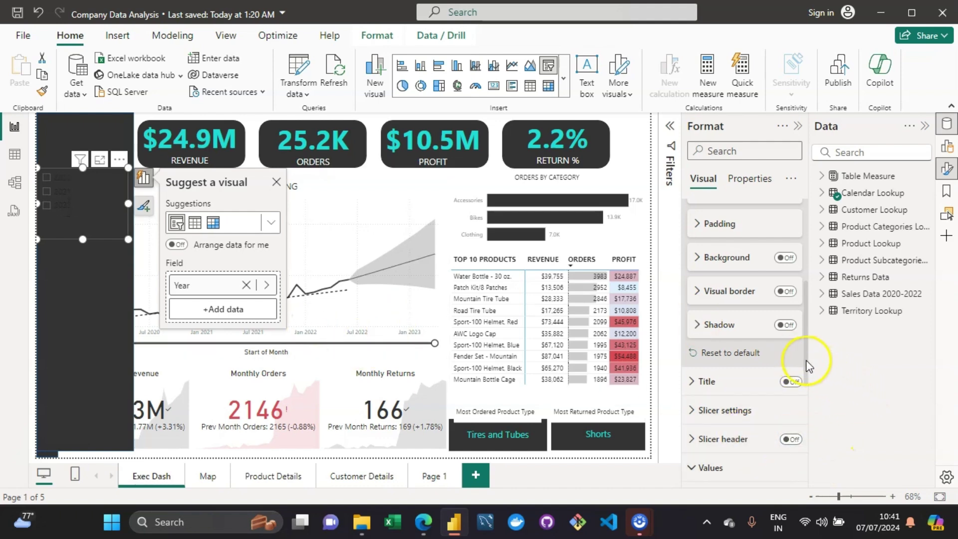
drag(808, 365, 799, 444)
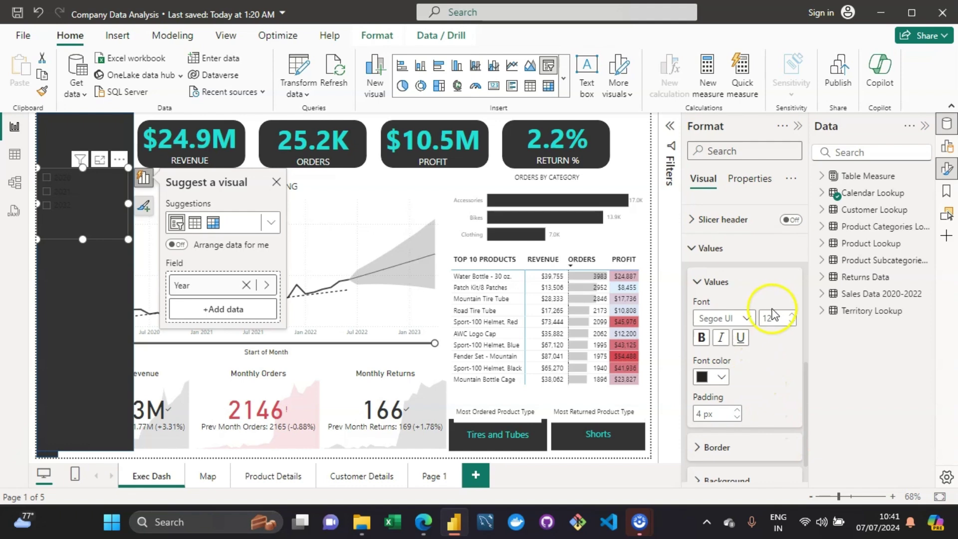
click(721, 377)
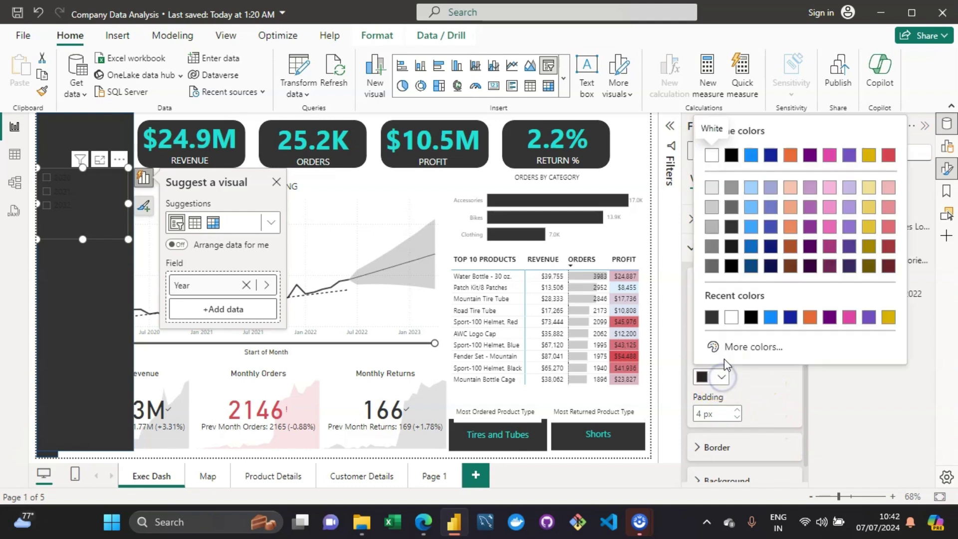
click(731, 317)
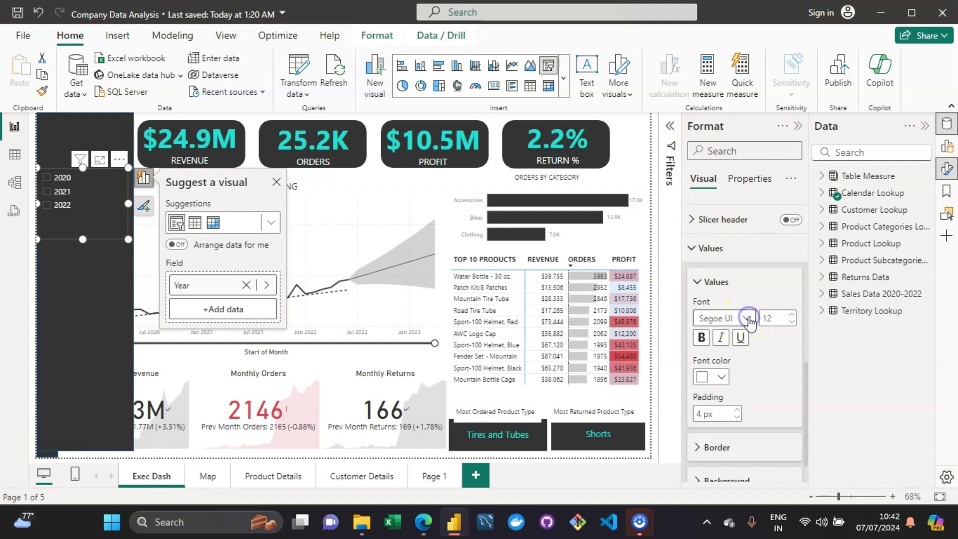
Set the Year slicer's values to the Segoe UI Bold font at size 14
click(747, 318)
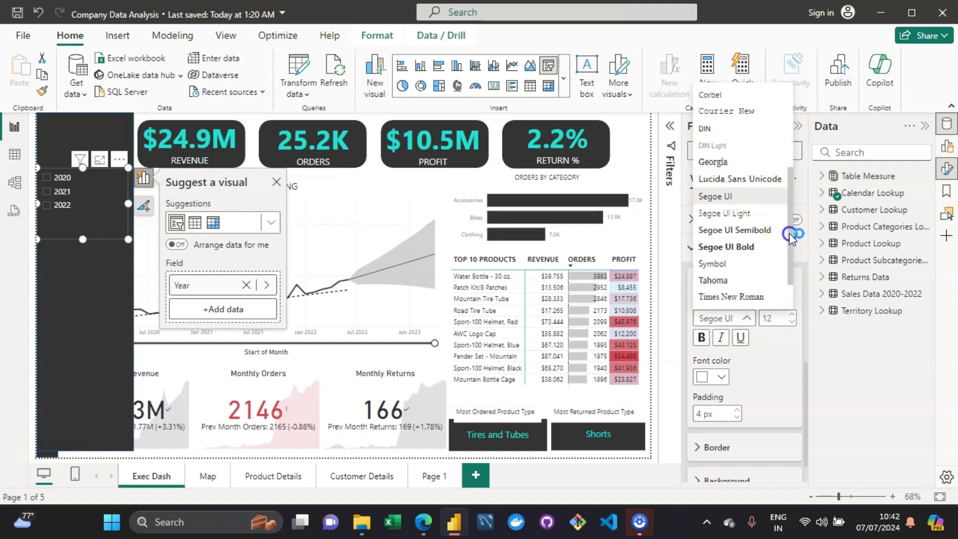
click(743, 251)
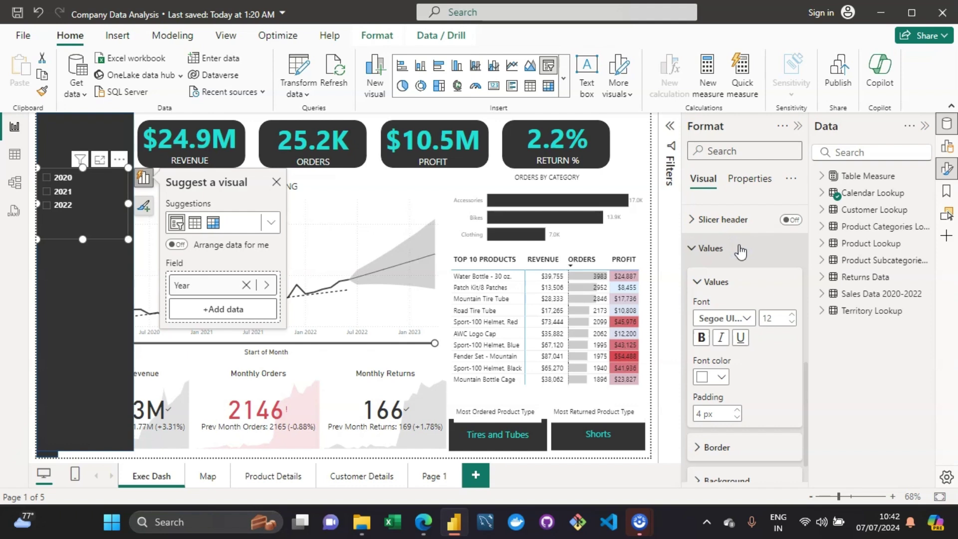
click(791, 316)
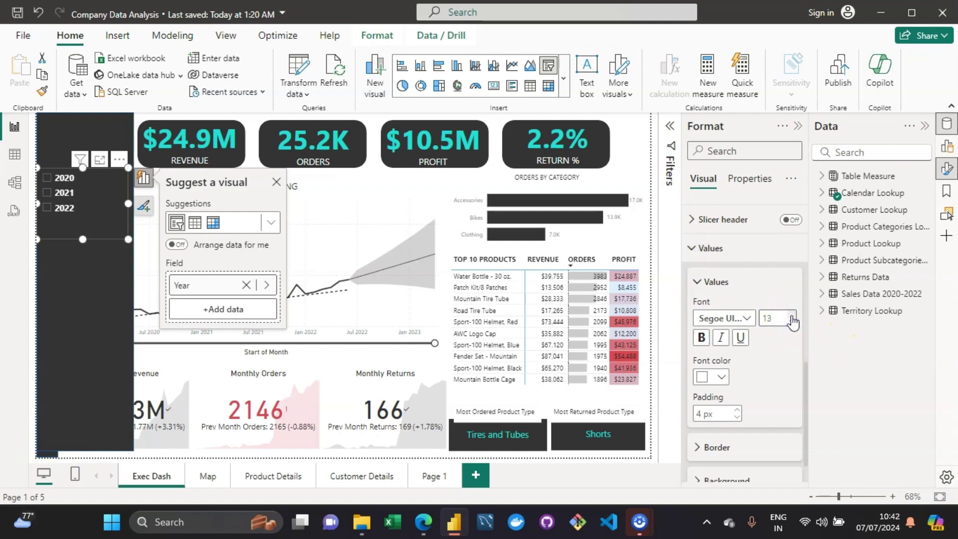
click(792, 316)
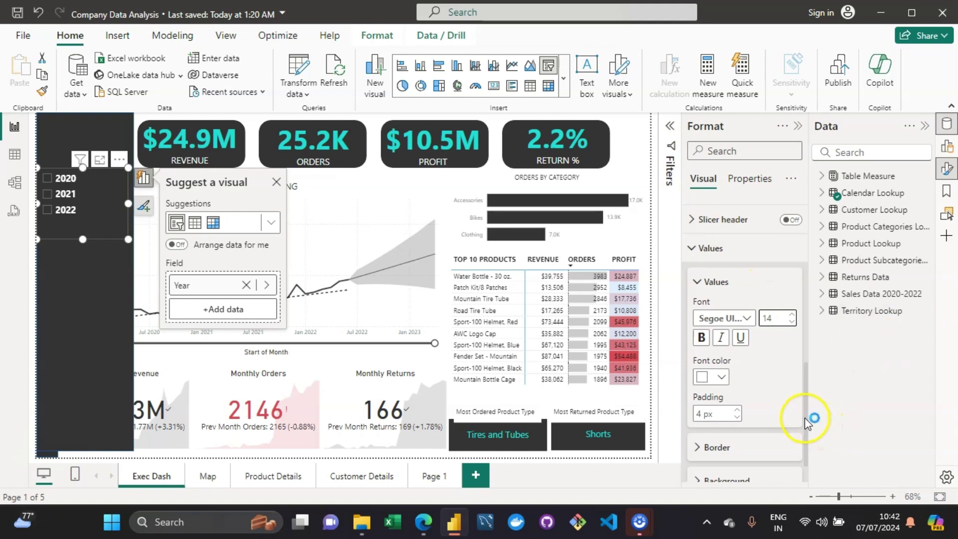
Test the Year slicer by filtering the dashboard to 2020 and clearing that selection
click(47, 179)
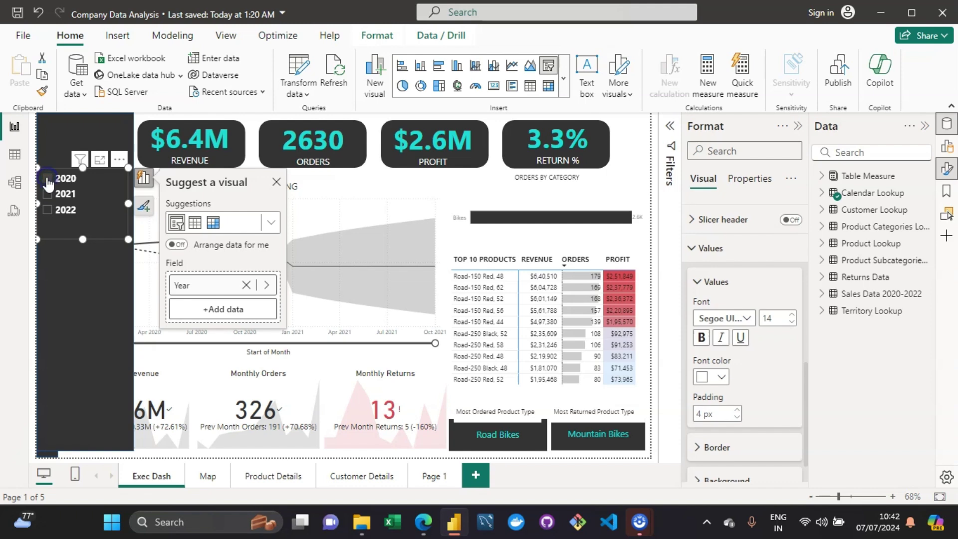
click(48, 180)
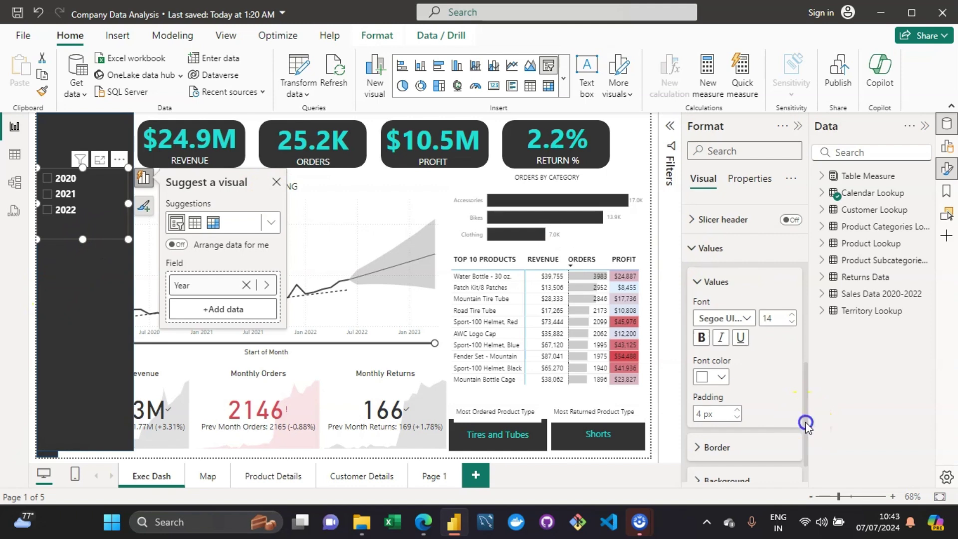
Turn on the "Select all" option in the Year slicer's selection settings and select all years
drag(805, 421, 806, 427)
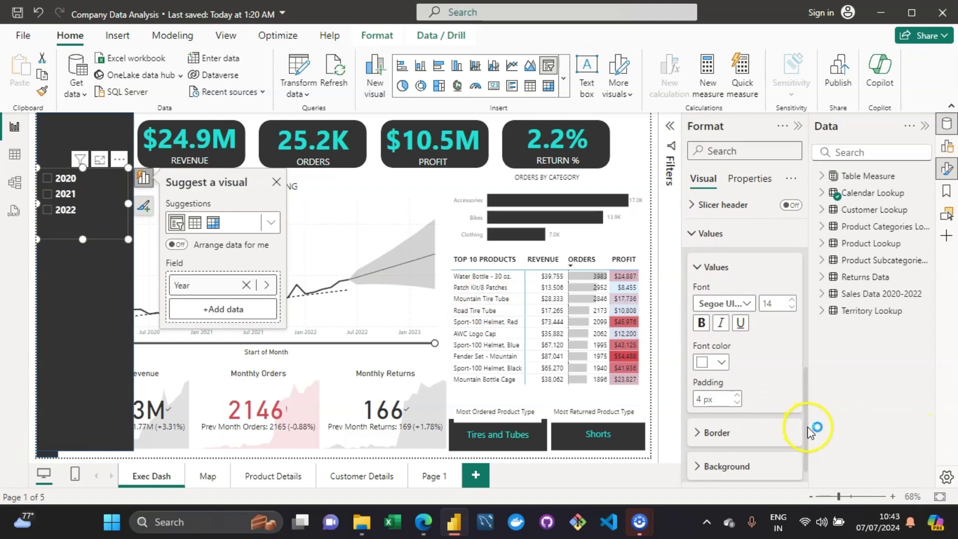
drag(807, 427, 795, 387)
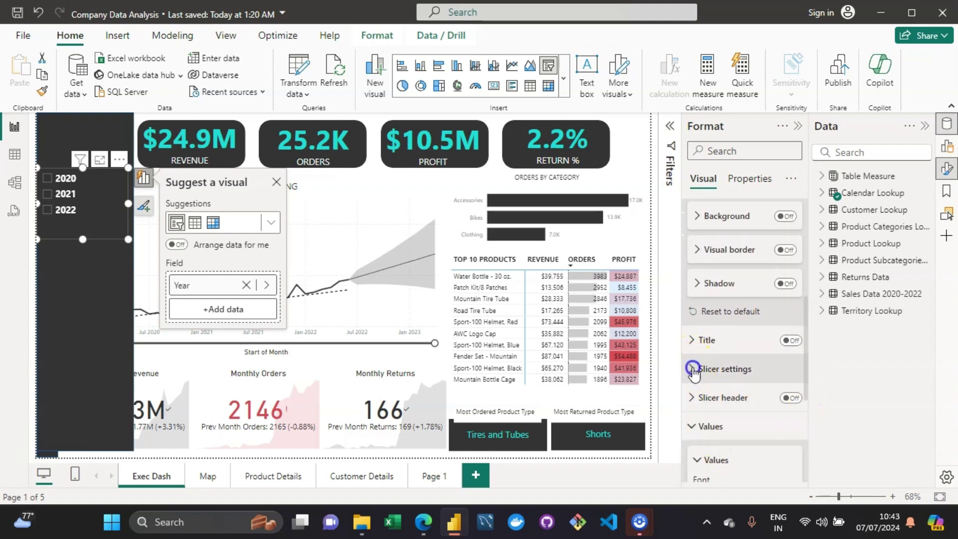
click(693, 371)
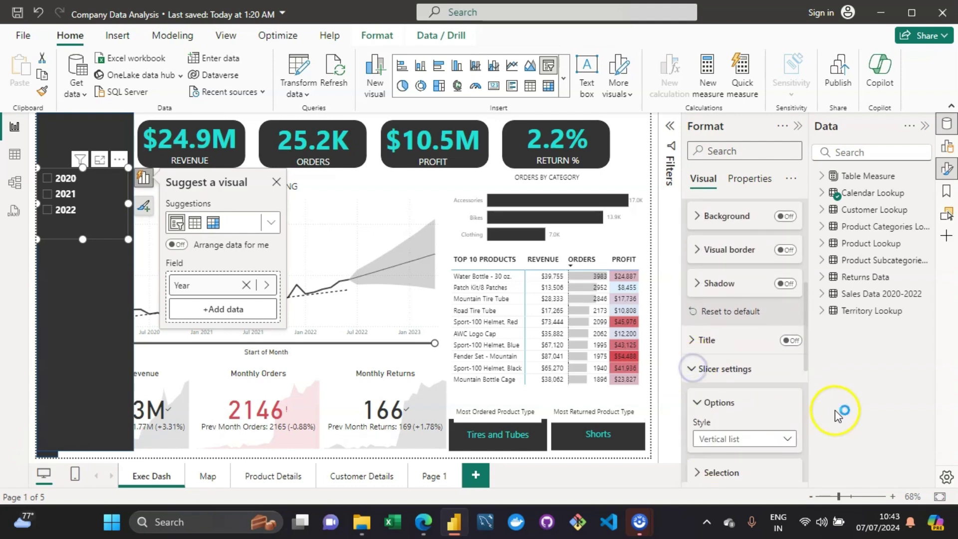
click(807, 385)
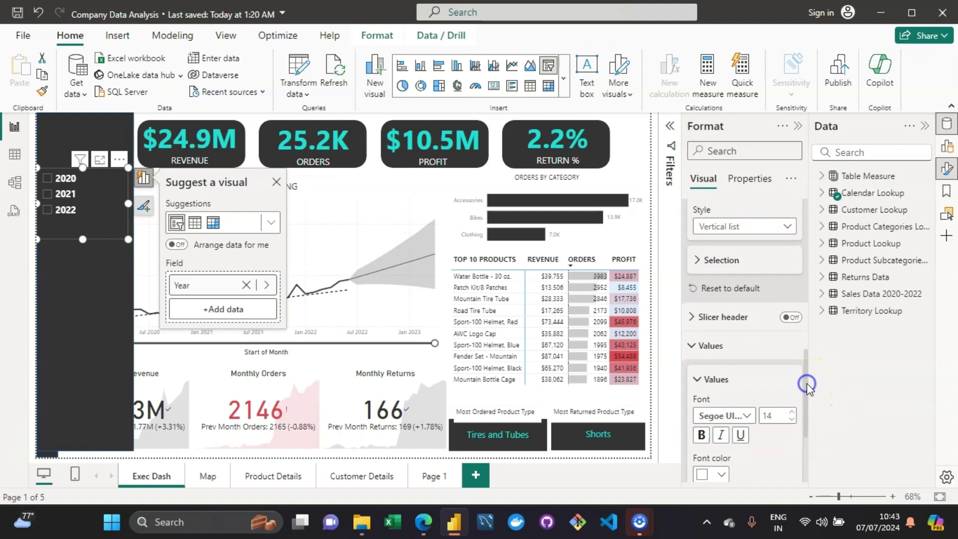
click(695, 260)
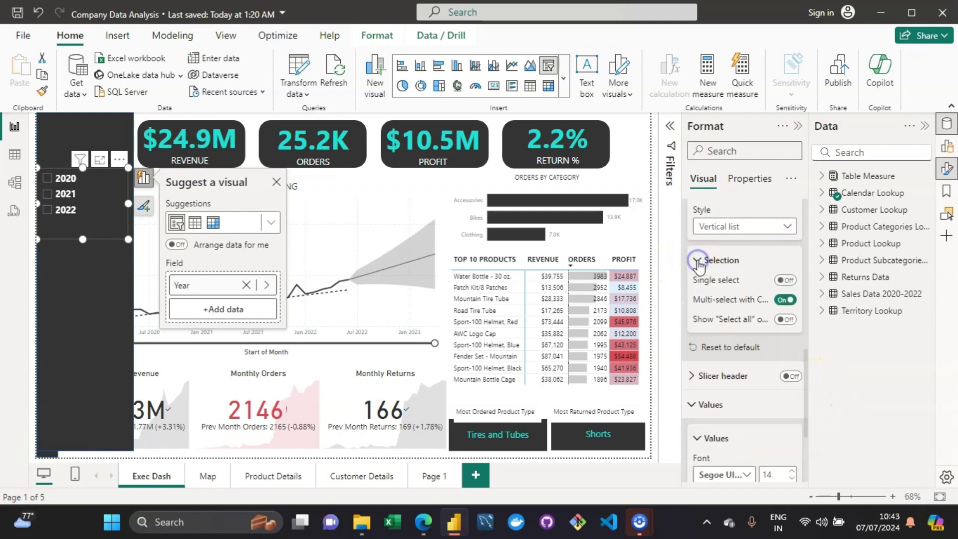
click(785, 321)
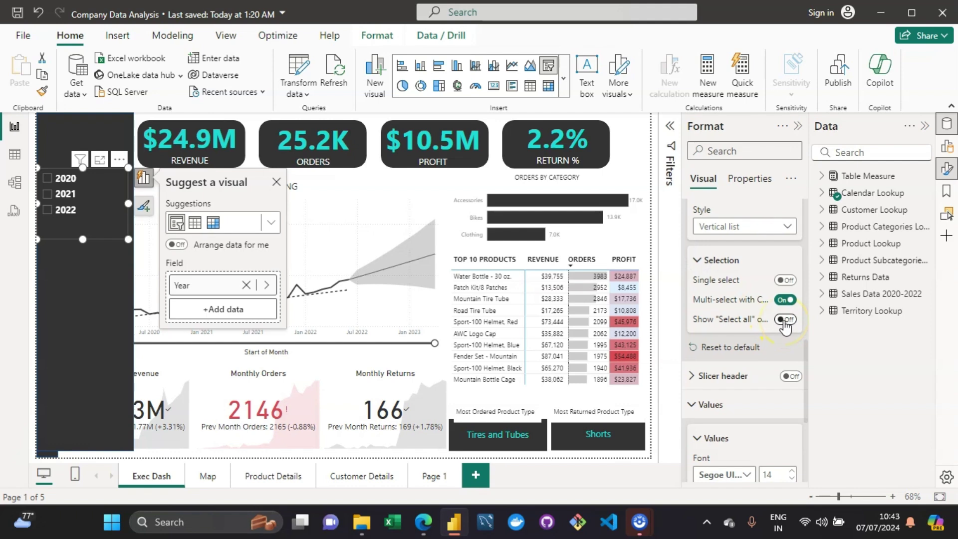
click(786, 321)
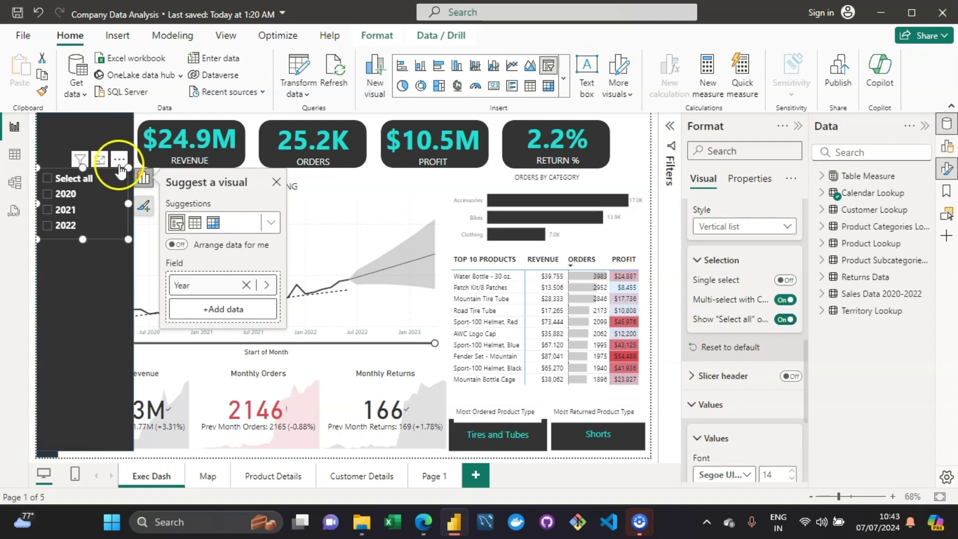
click(44, 178)
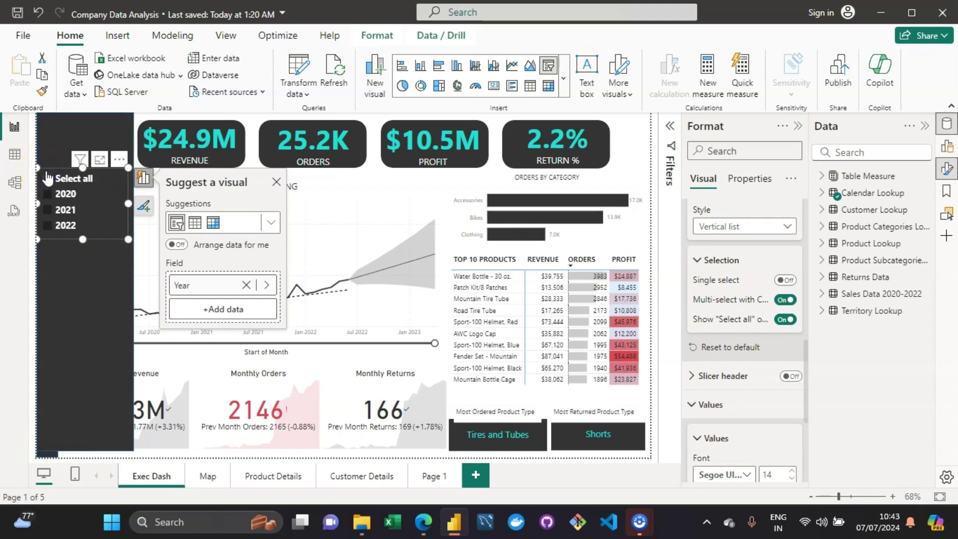
Duplicate the Year slicer below the original and replace the copy's Year field with Continent from the Territory Hierarchy
click(160, 203)
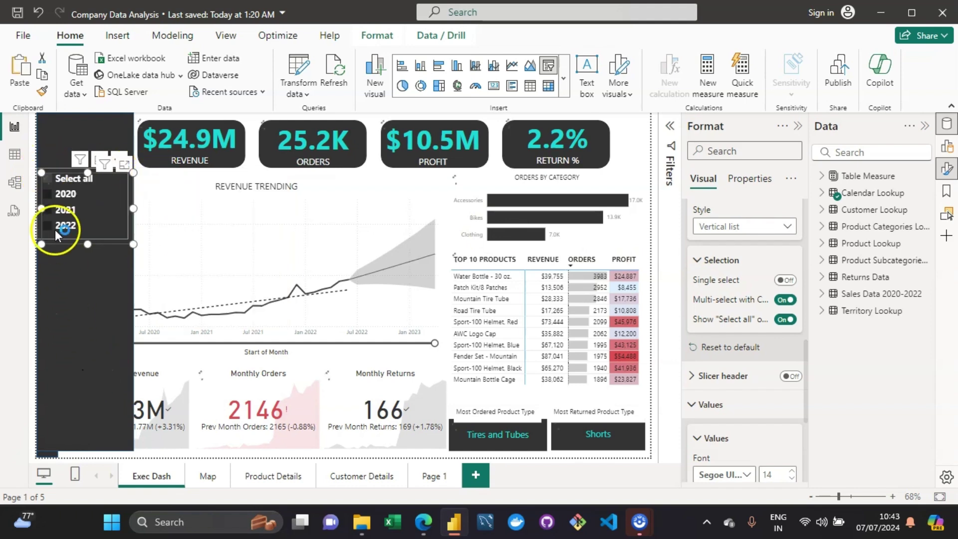
drag(49, 177, 50, 256)
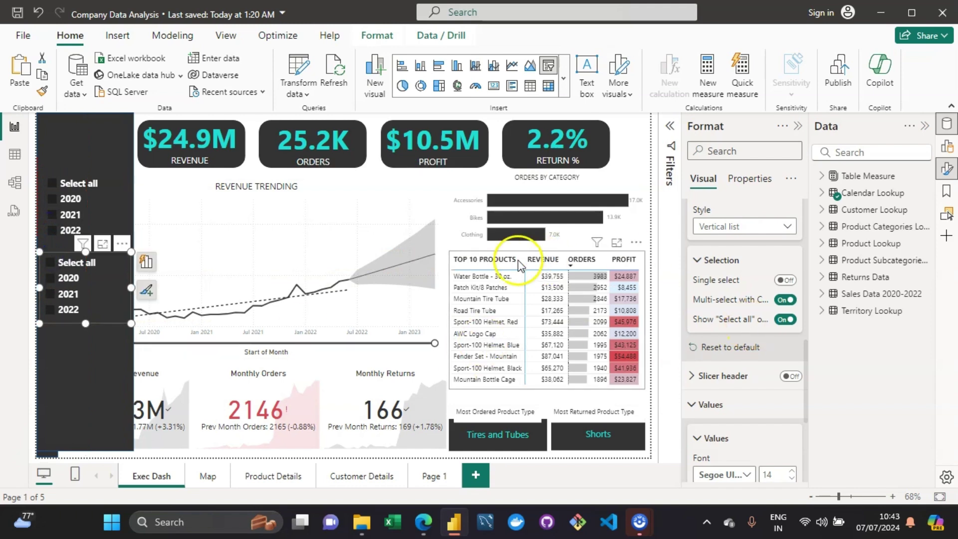
click(154, 268)
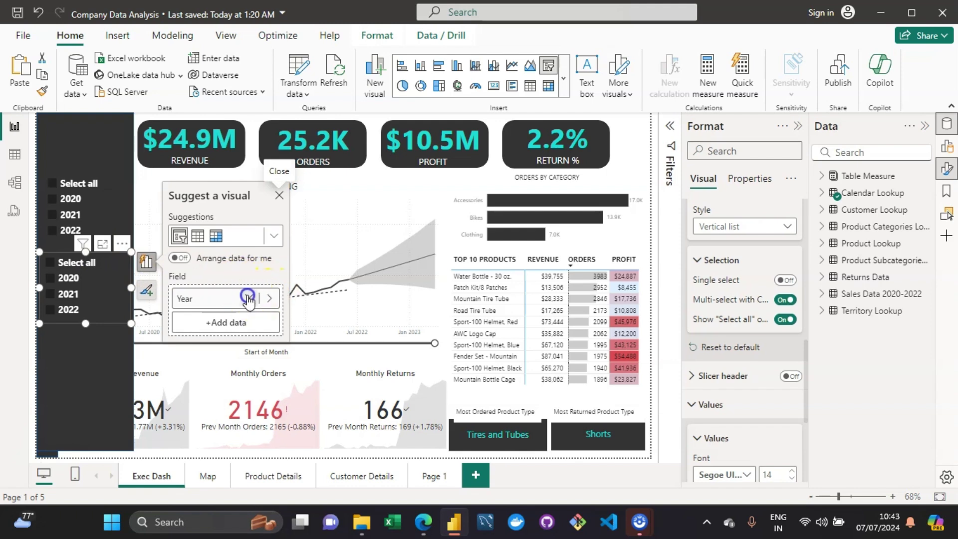
click(249, 298)
click(226, 311)
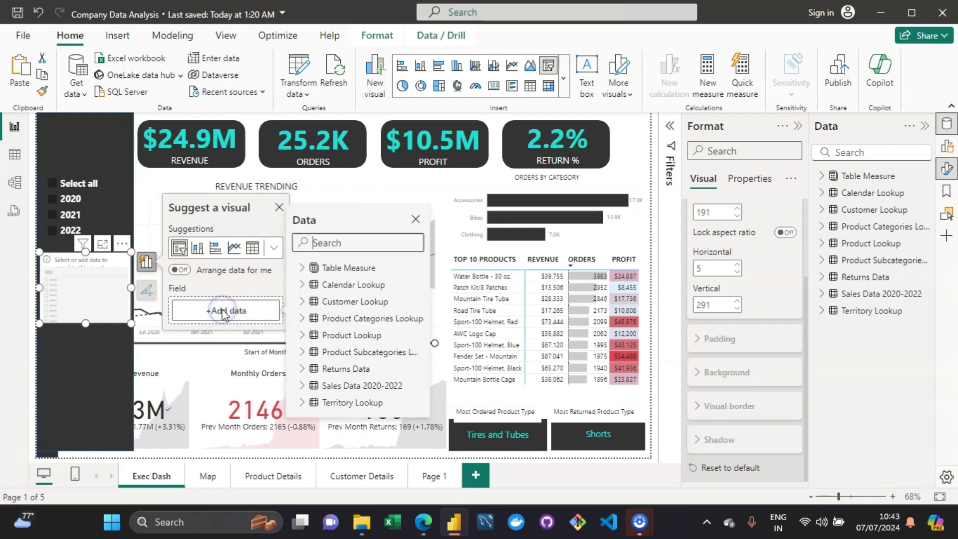
text(con)
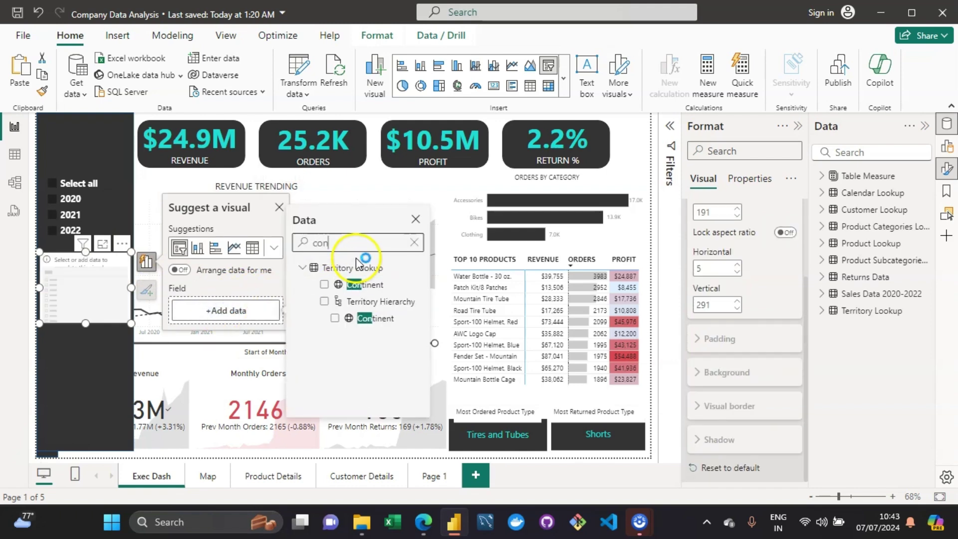
click(334, 318)
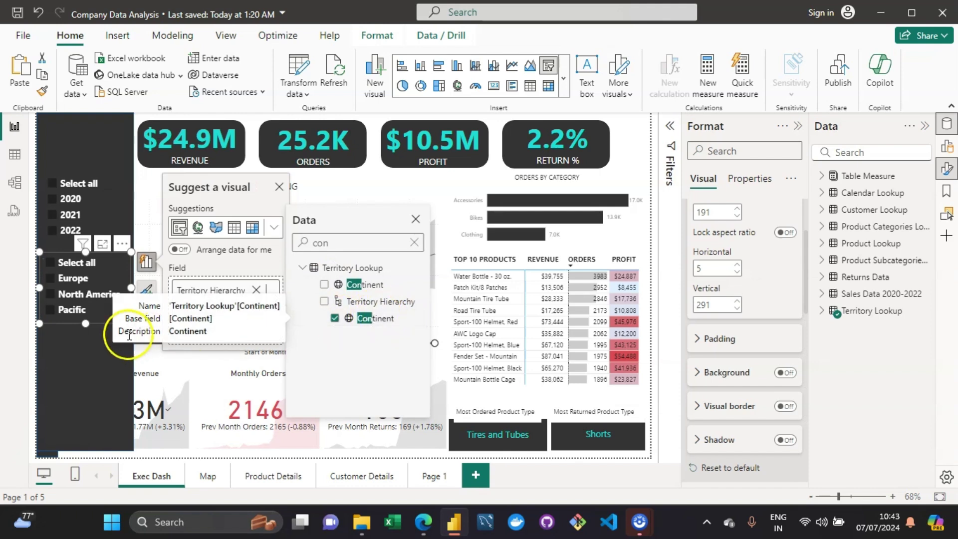
click(79, 335)
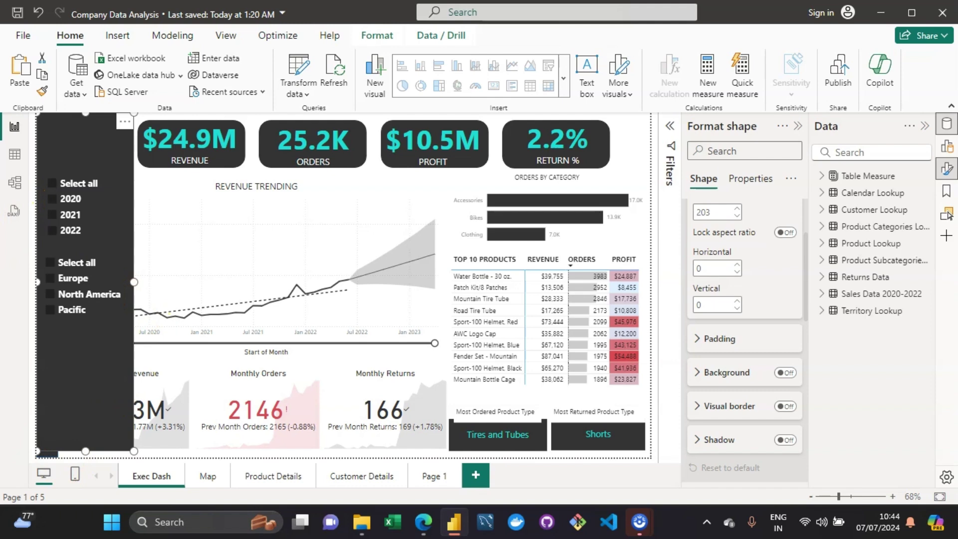
click(120, 272)
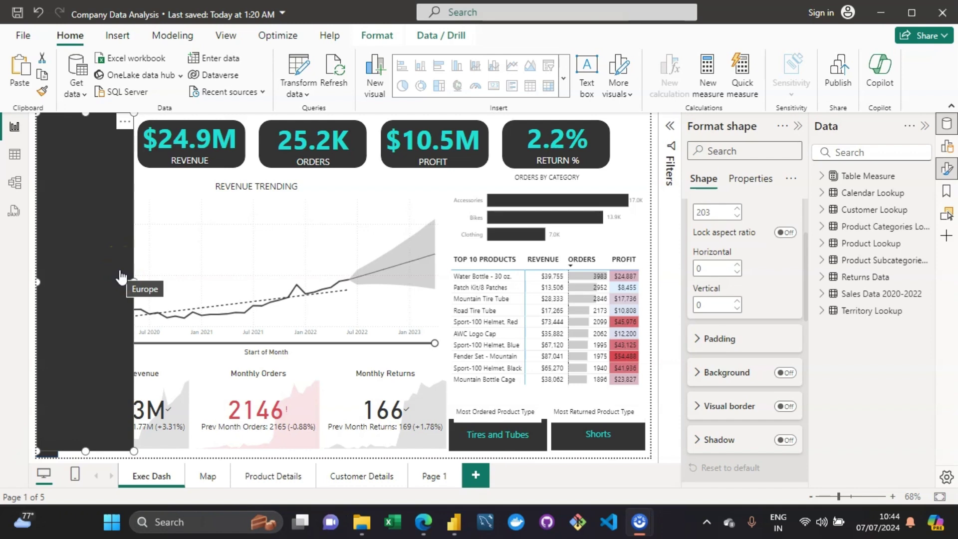
click(100, 211)
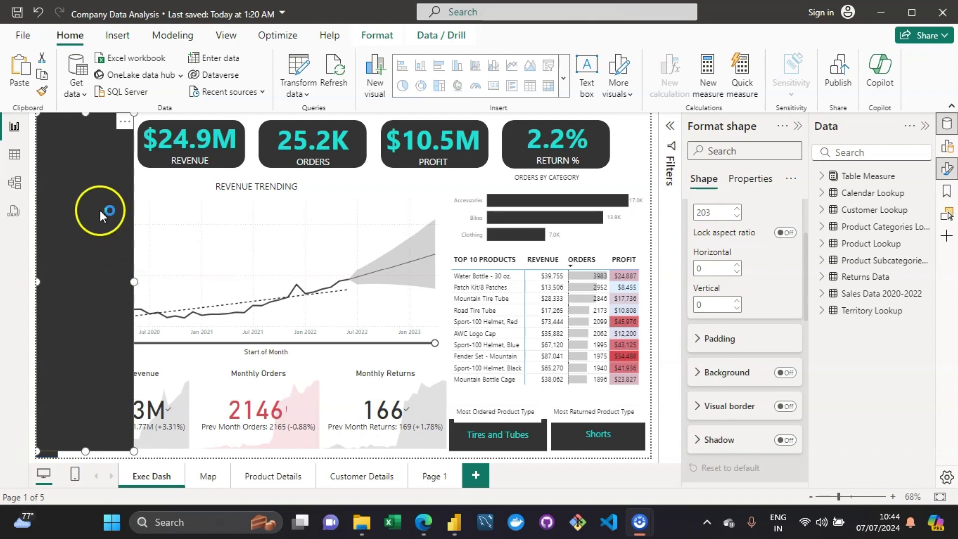
click(644, 164)
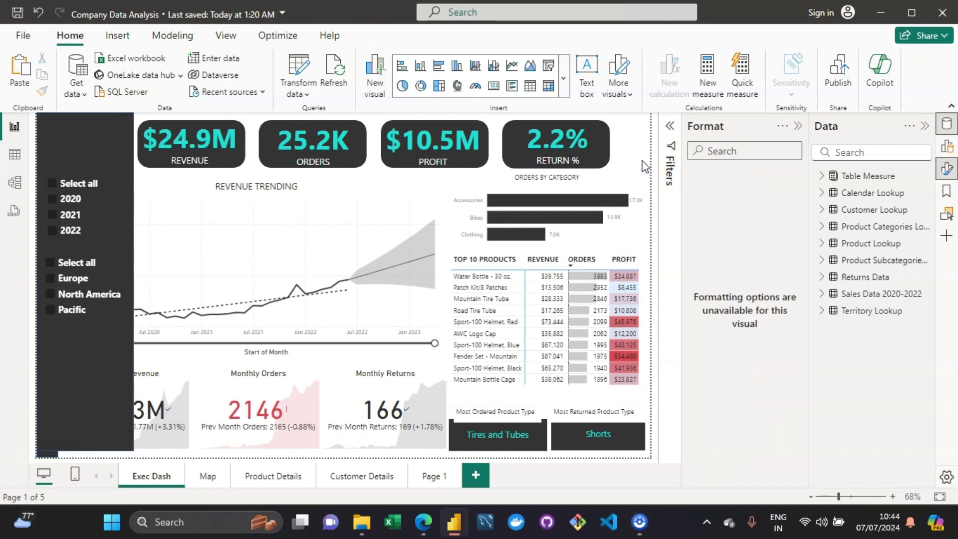
Turn on the Year slicer's shadow and set the shadow color to the recently used dark gray
click(52, 174)
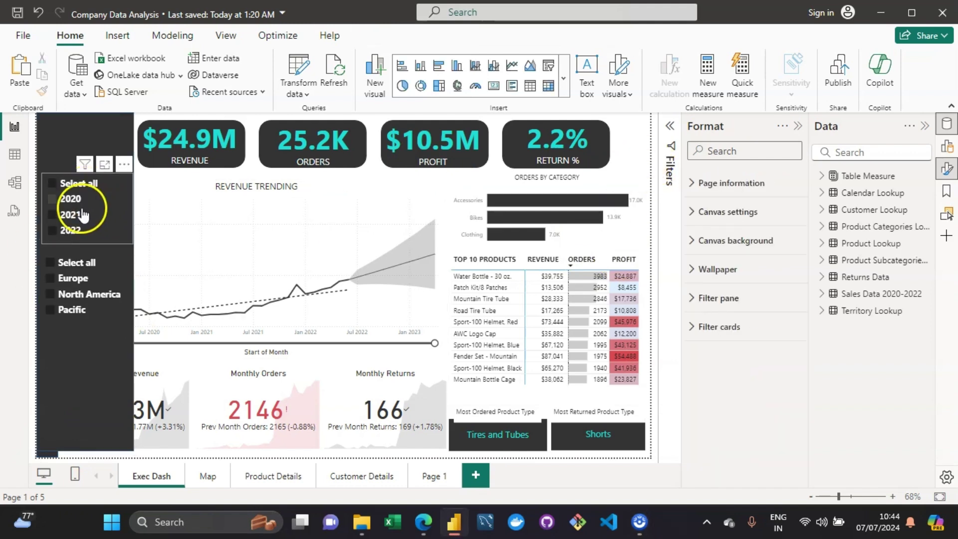
click(51, 175)
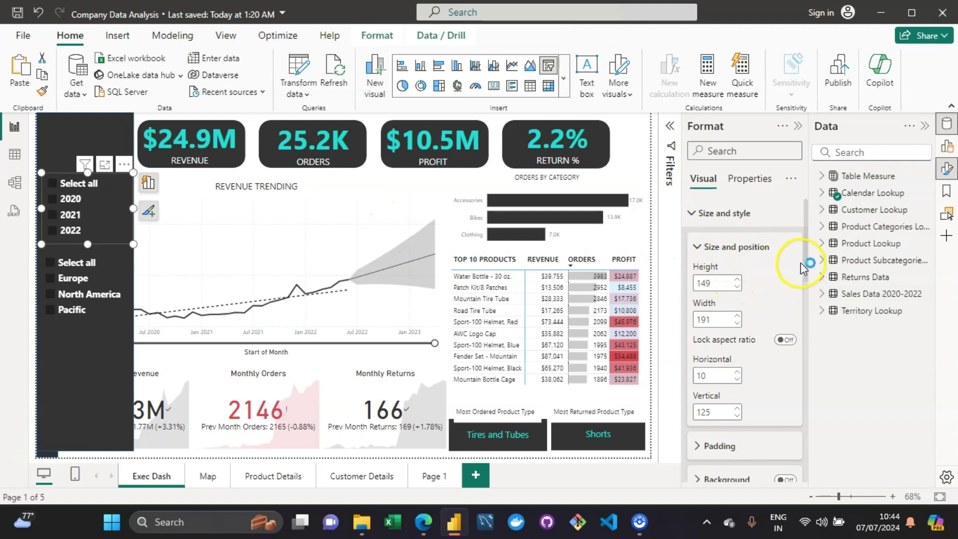
drag(807, 274, 791, 325)
click(788, 319)
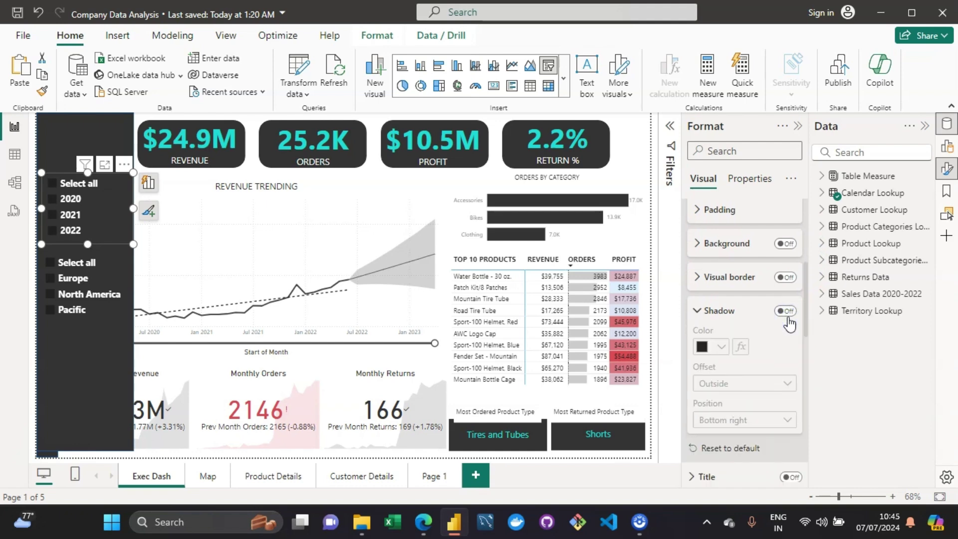
click(785, 312)
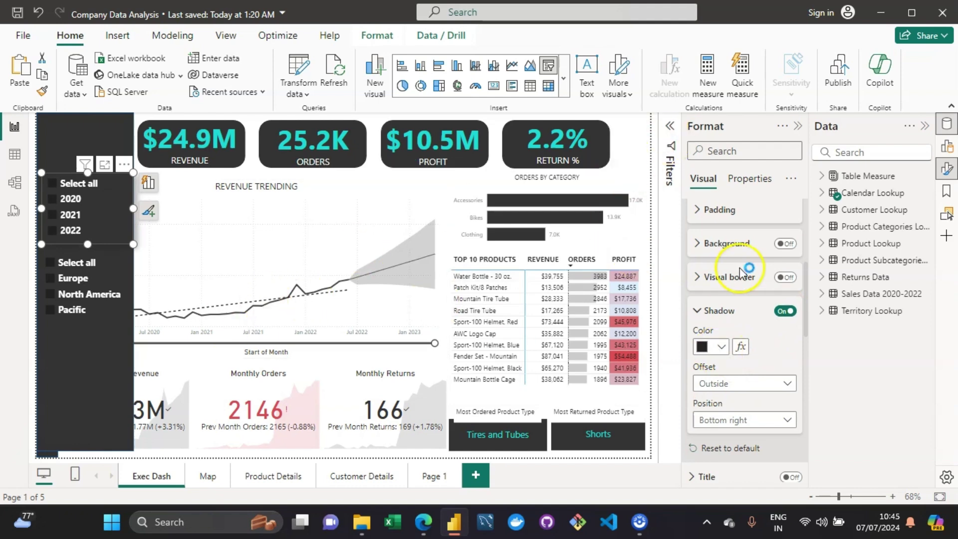
click(721, 346)
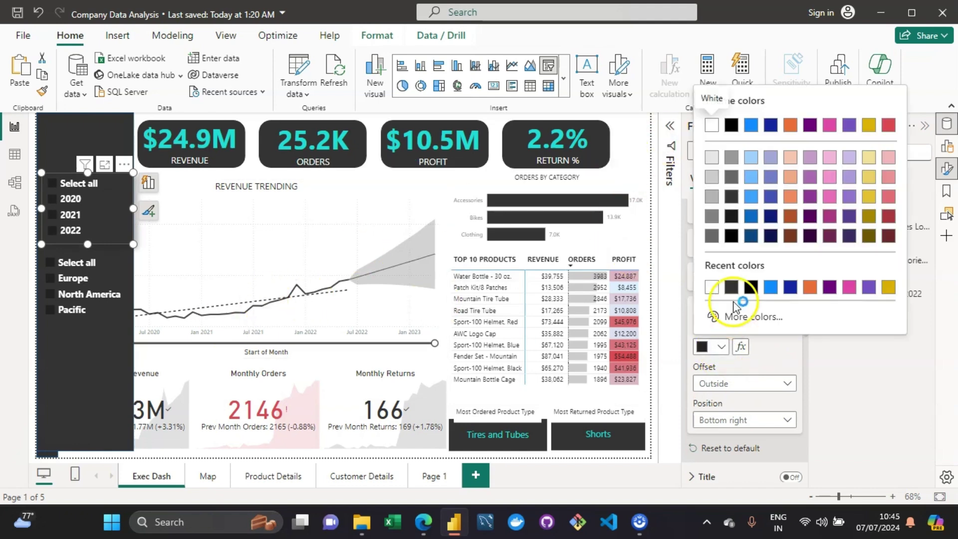
click(732, 288)
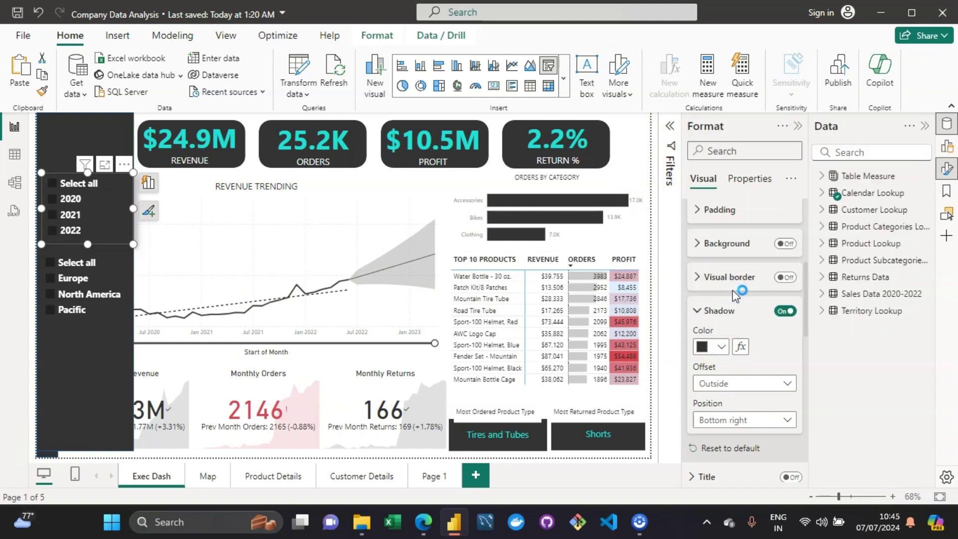
click(630, 156)
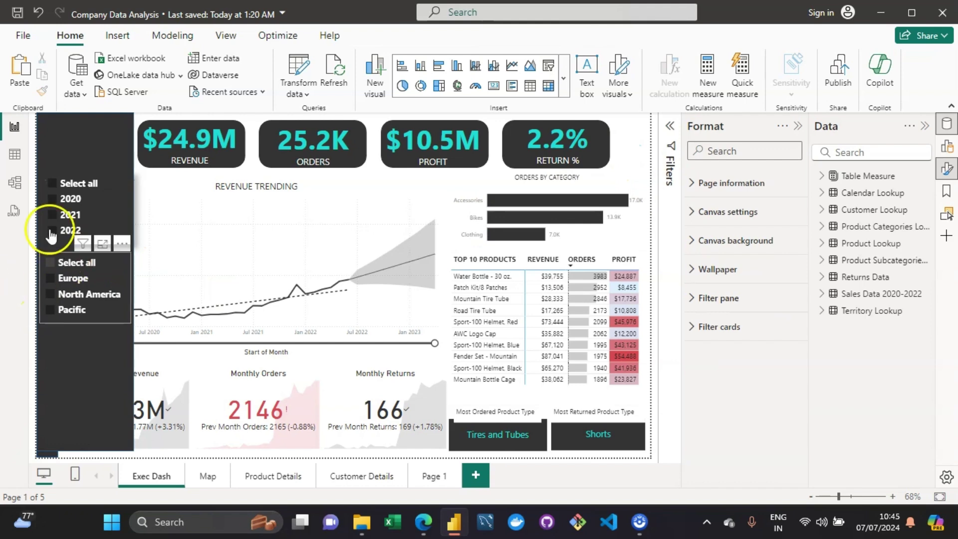
Set the Year slicer's shadow color to the recently used black
click(40, 262)
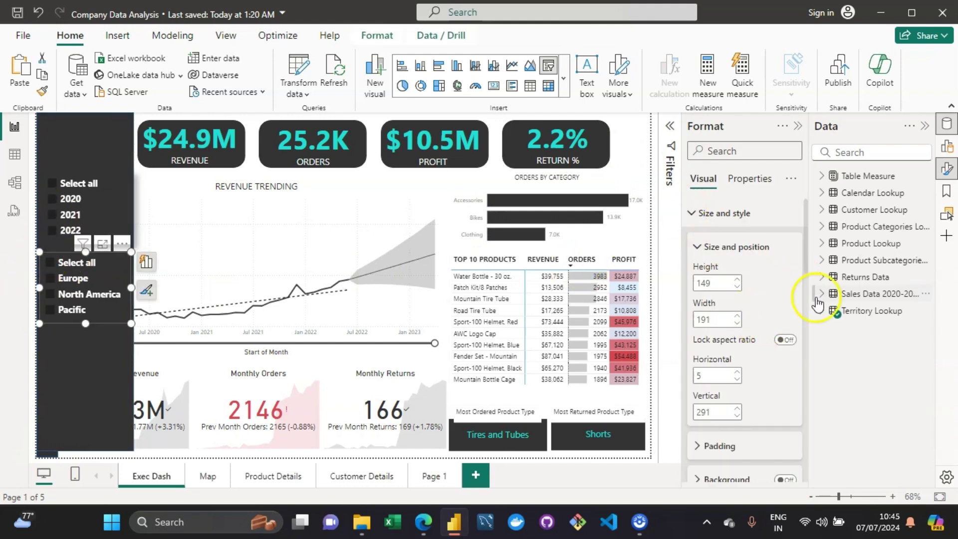
click(40, 183)
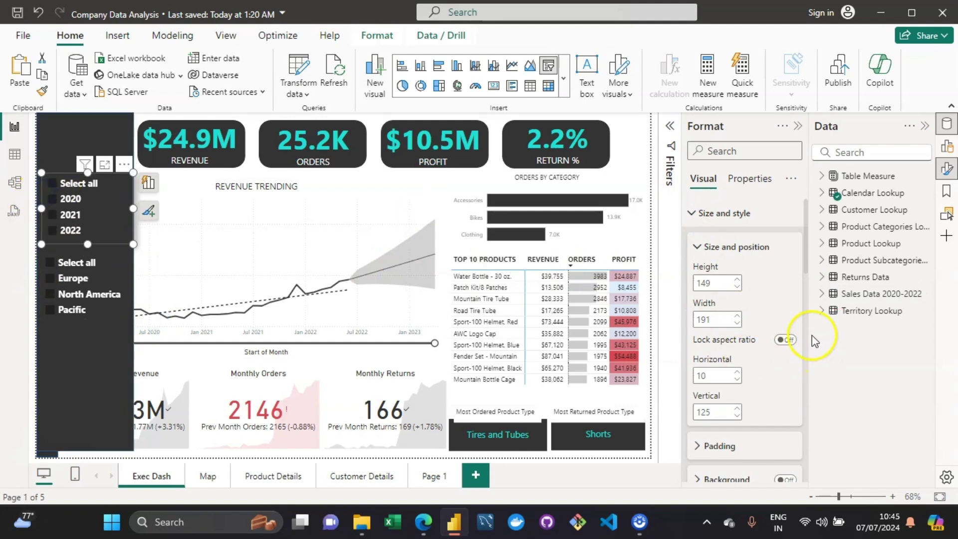
click(807, 305)
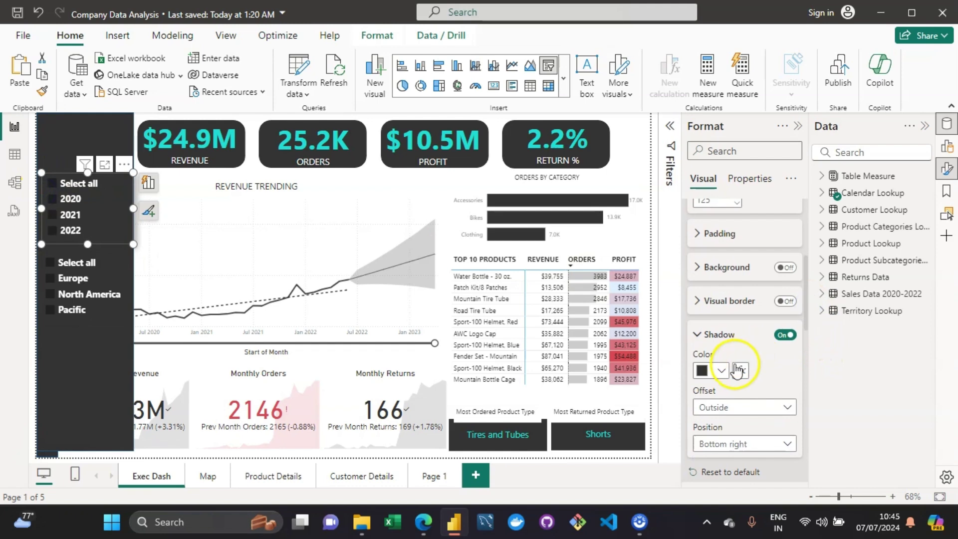
click(721, 370)
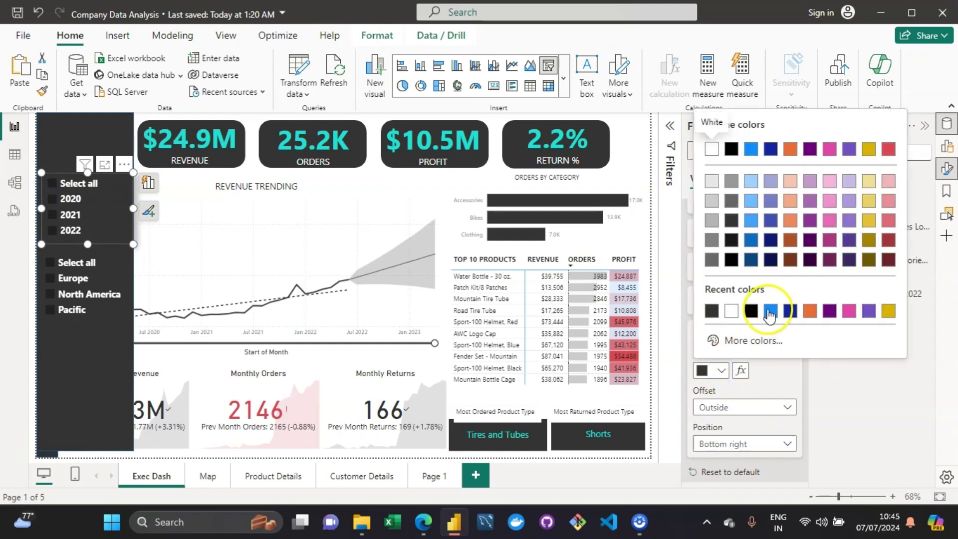
click(751, 312)
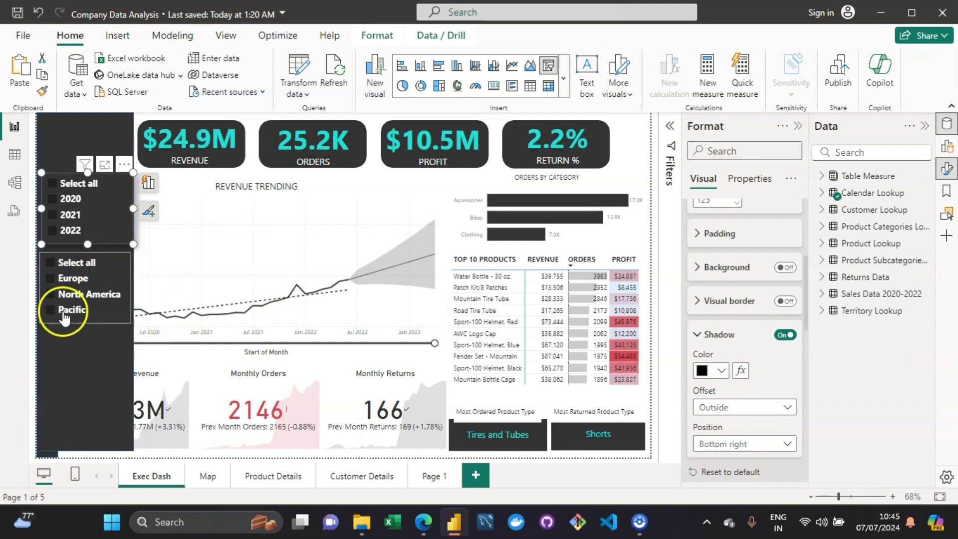
Turn on the Continent slicer's shadow and set the shadow color to the recently used black
click(44, 261)
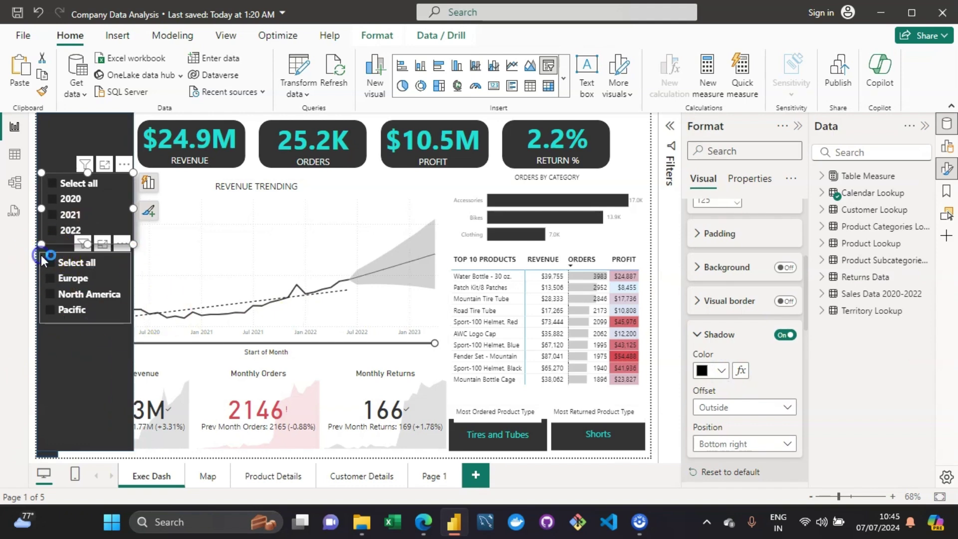
click(777, 337)
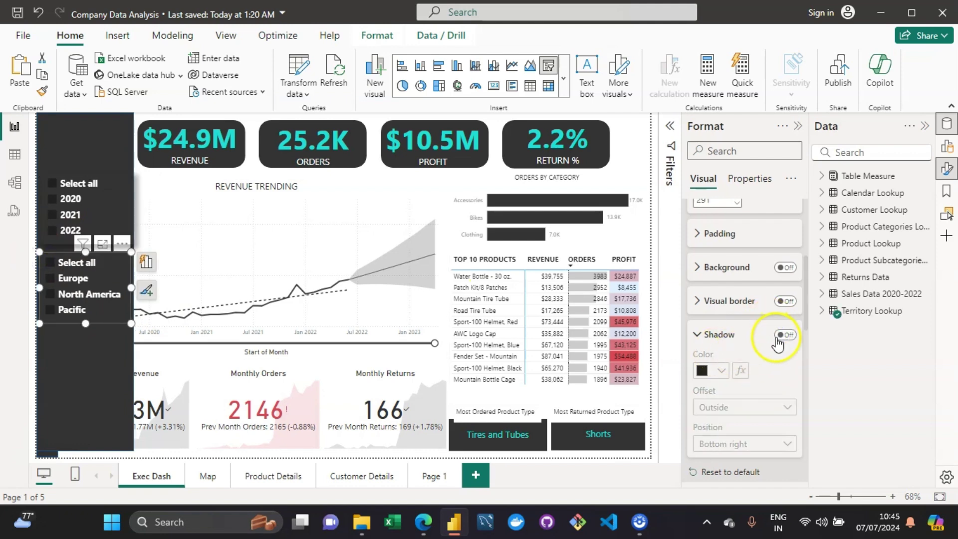
click(785, 337)
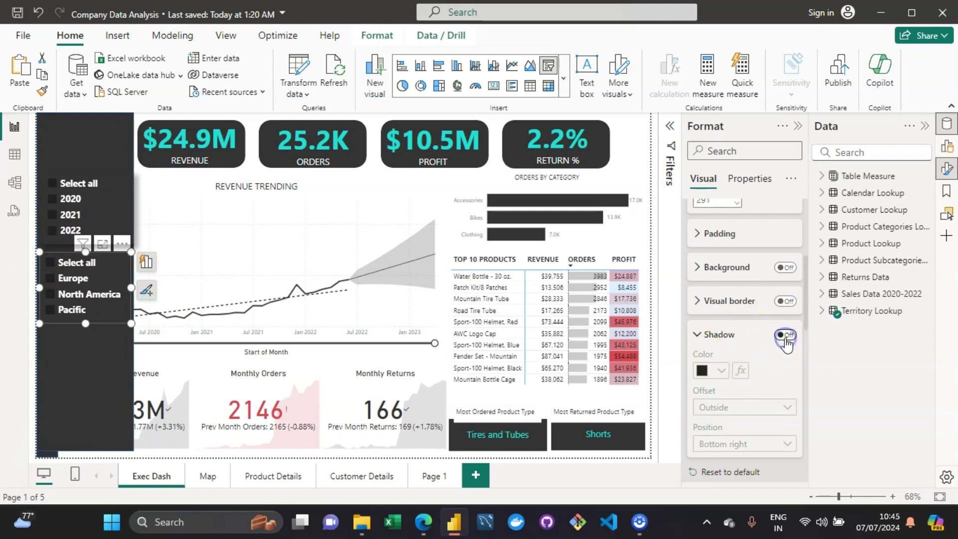
click(718, 371)
click(708, 269)
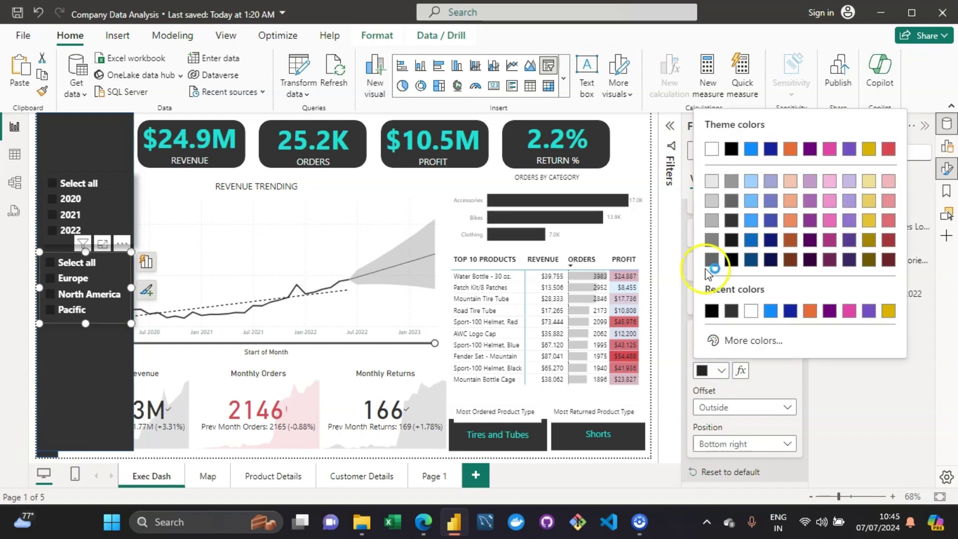
click(711, 309)
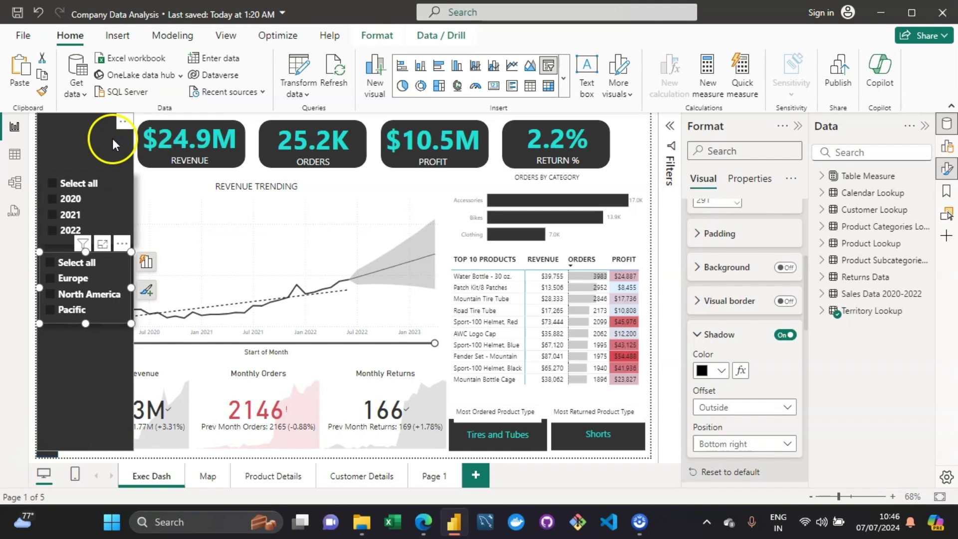
Insert a Left arrow button, narrow it to about 58 and place it in the upper-right corner of the dark filter panel
click(120, 39)
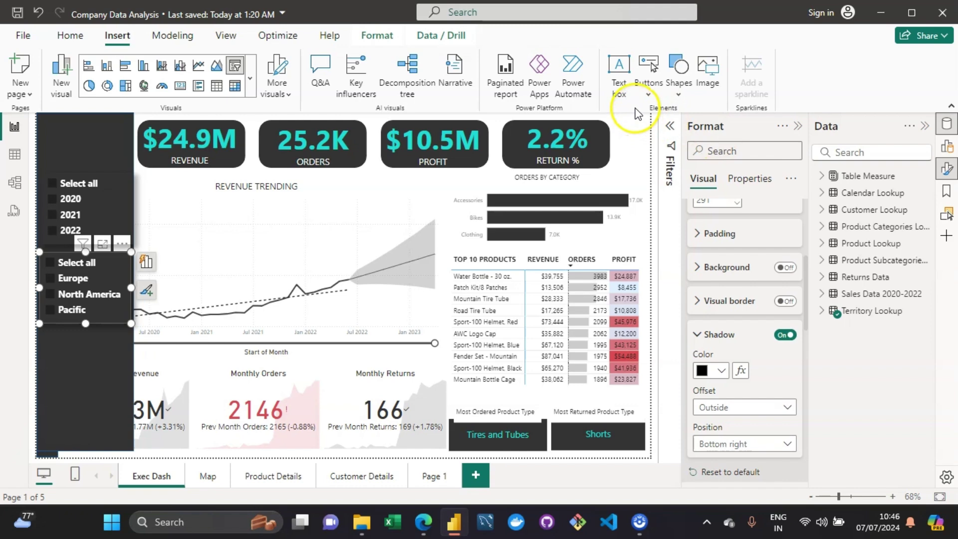
click(649, 97)
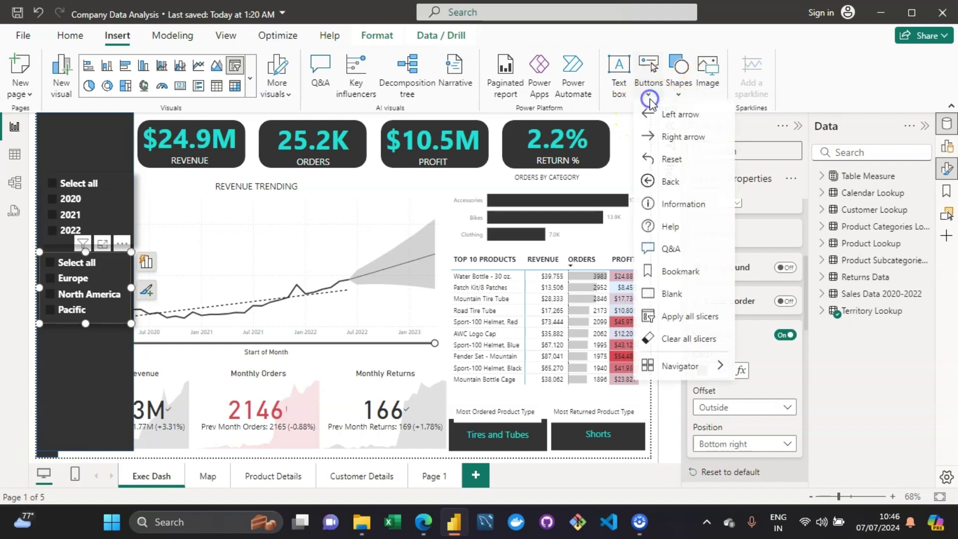
click(672, 165)
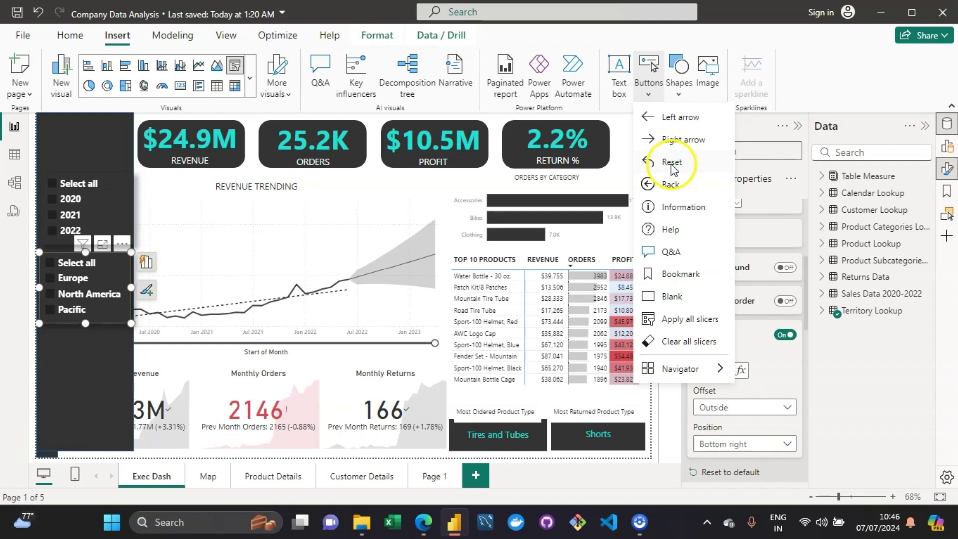
click(669, 121)
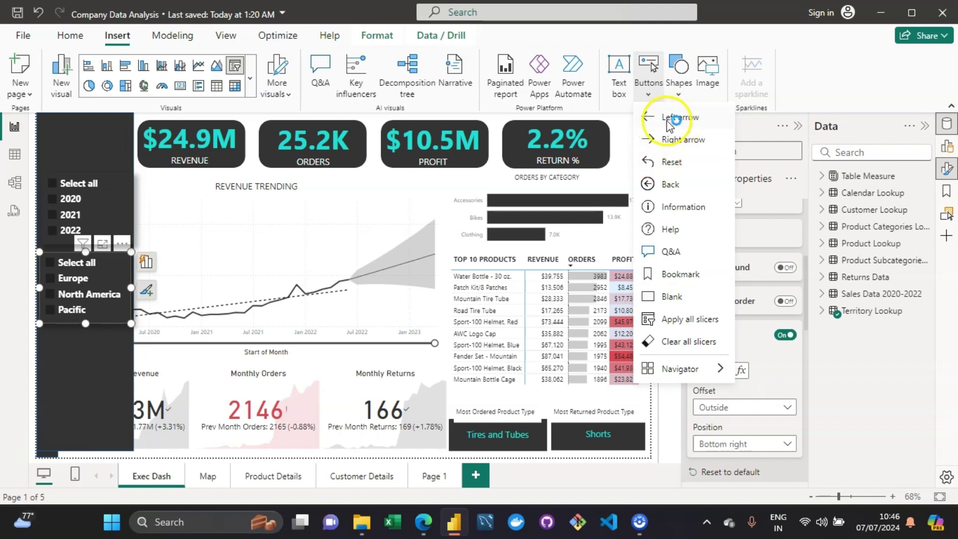
click(669, 122)
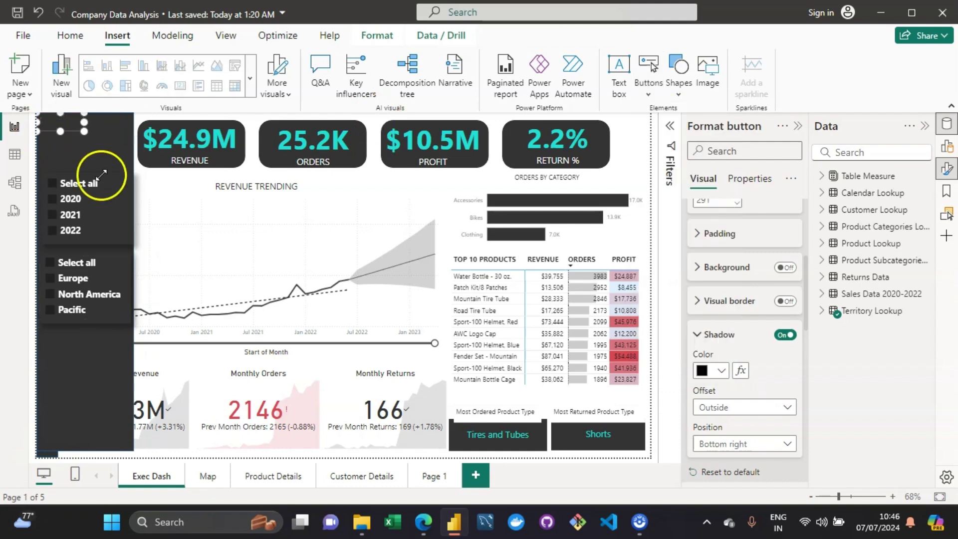
drag(67, 121, 102, 125)
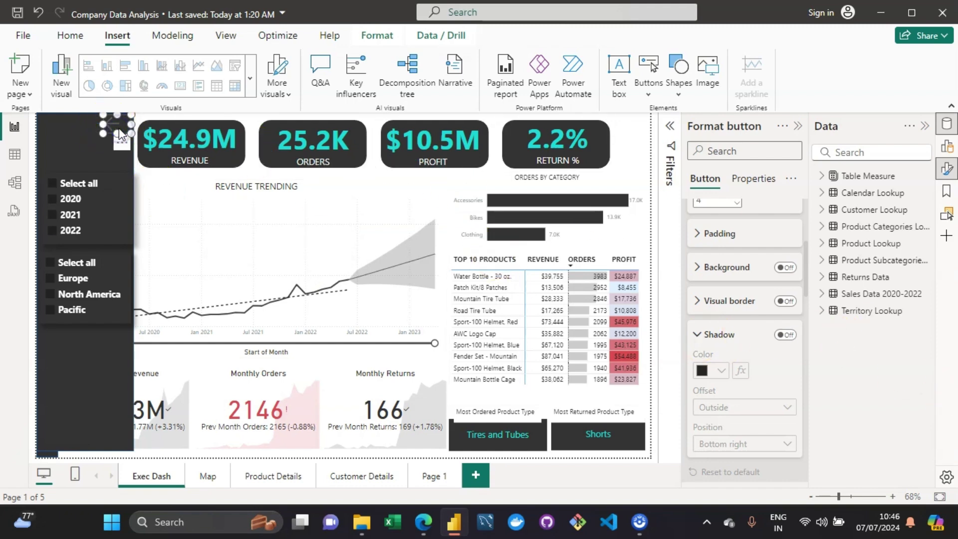
click(499, 319)
click(785, 267)
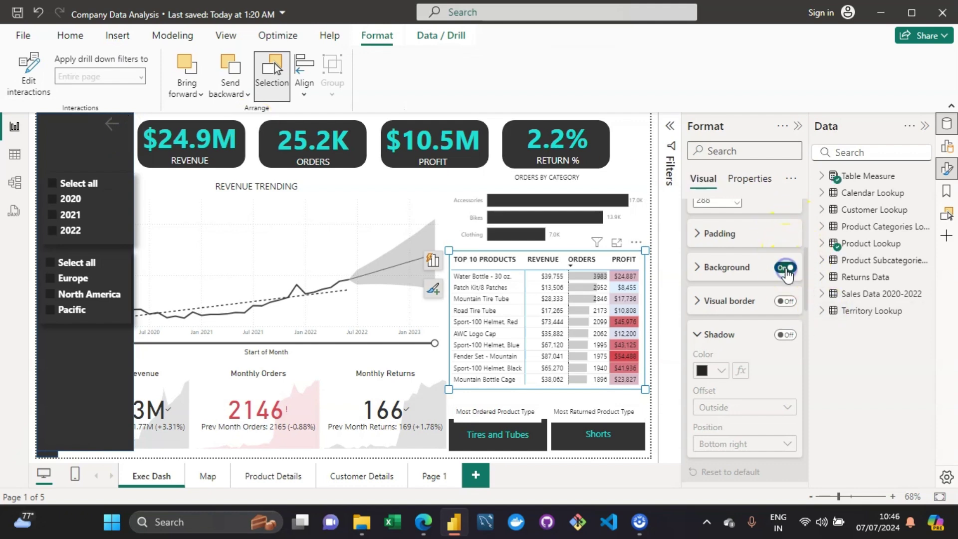
click(786, 269)
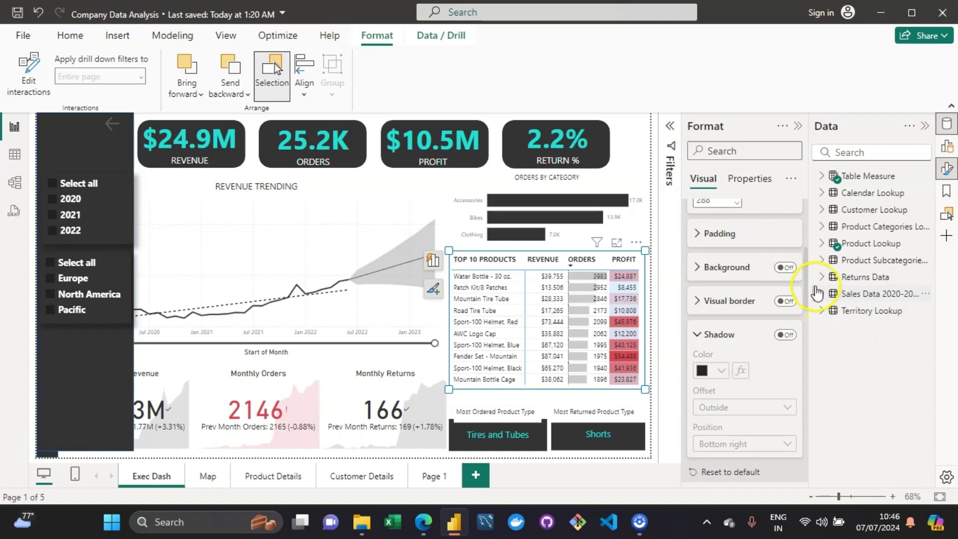
drag(807, 305, 792, 454)
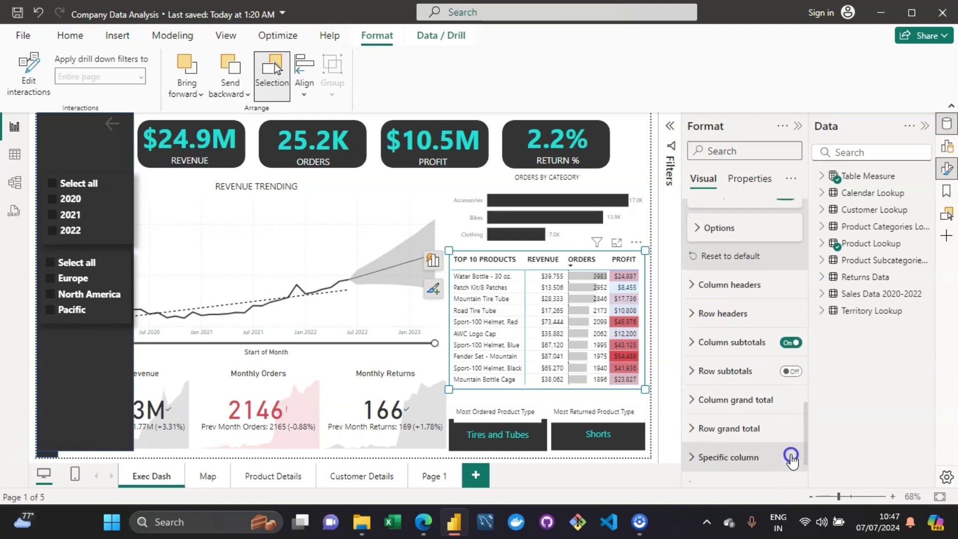
Set the left arrow button's icon line color to white for the On press state
click(114, 121)
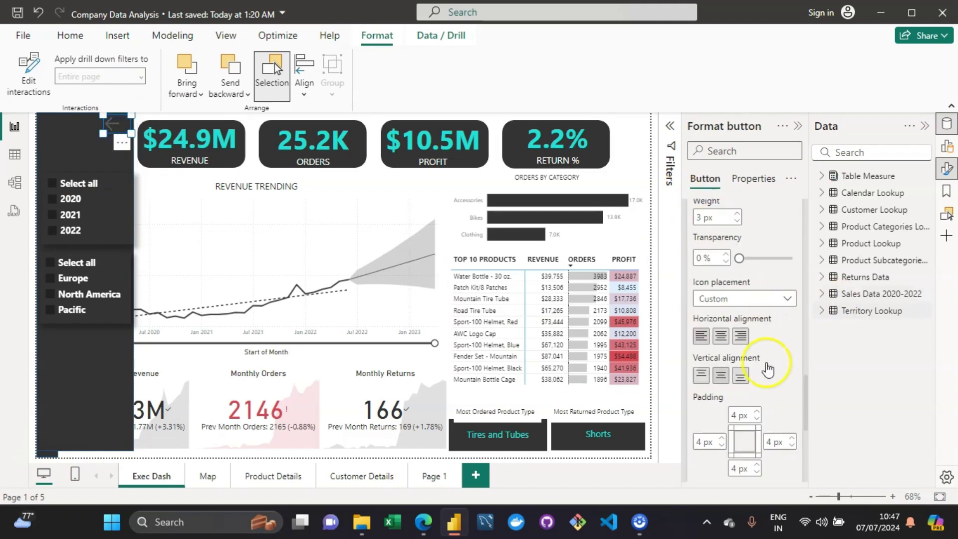
drag(804, 408, 801, 463)
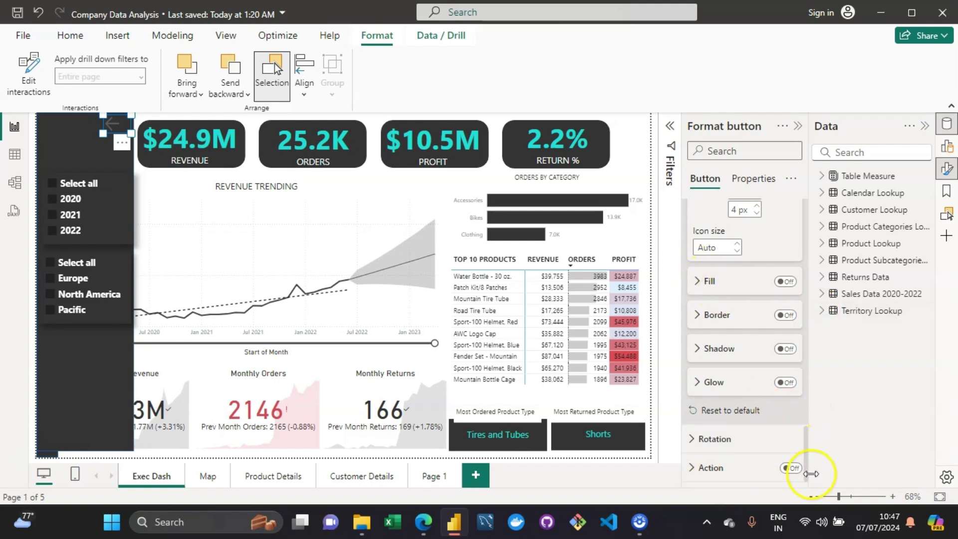
drag(804, 466, 727, 394)
click(718, 395)
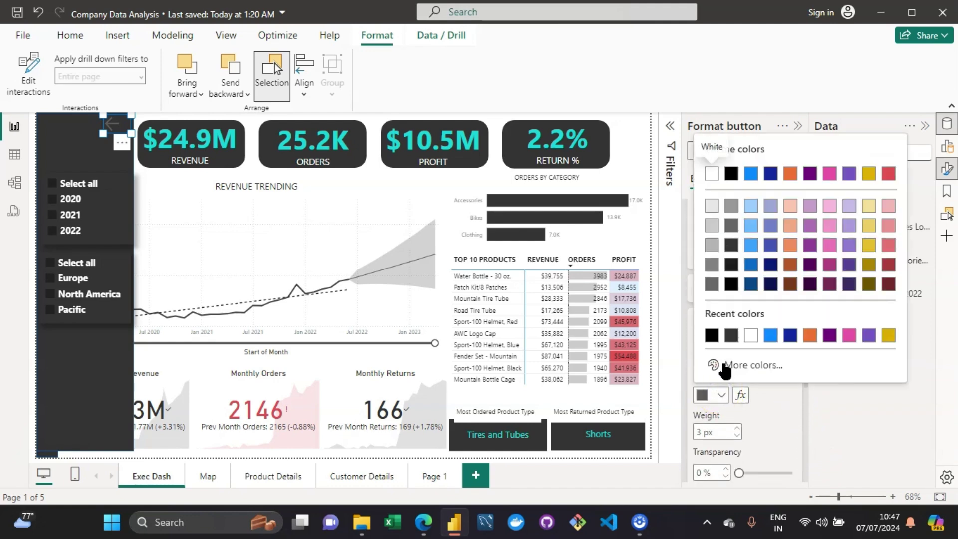
click(751, 337)
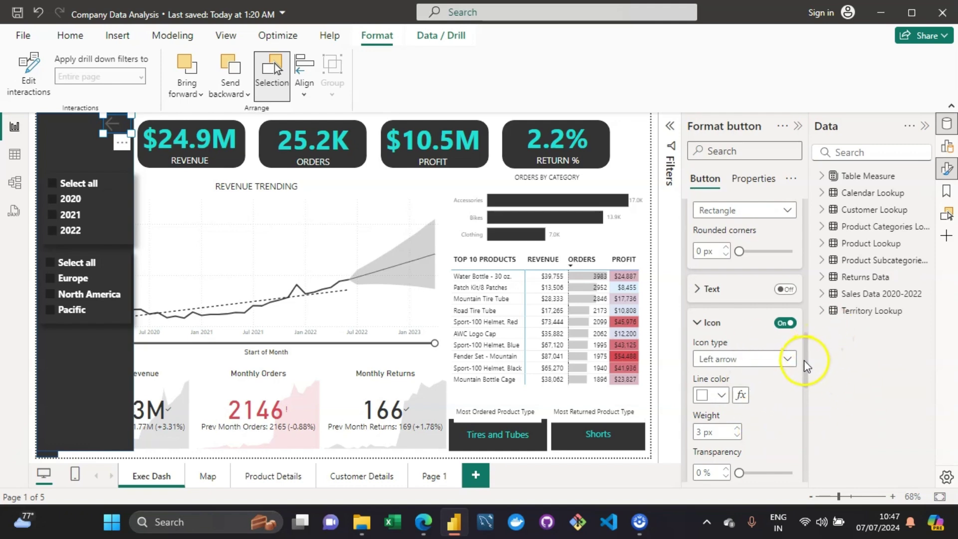
Narrow the left arrow button to a width of about 43 from its left edge and turn on its shadow
drag(807, 365, 800, 234)
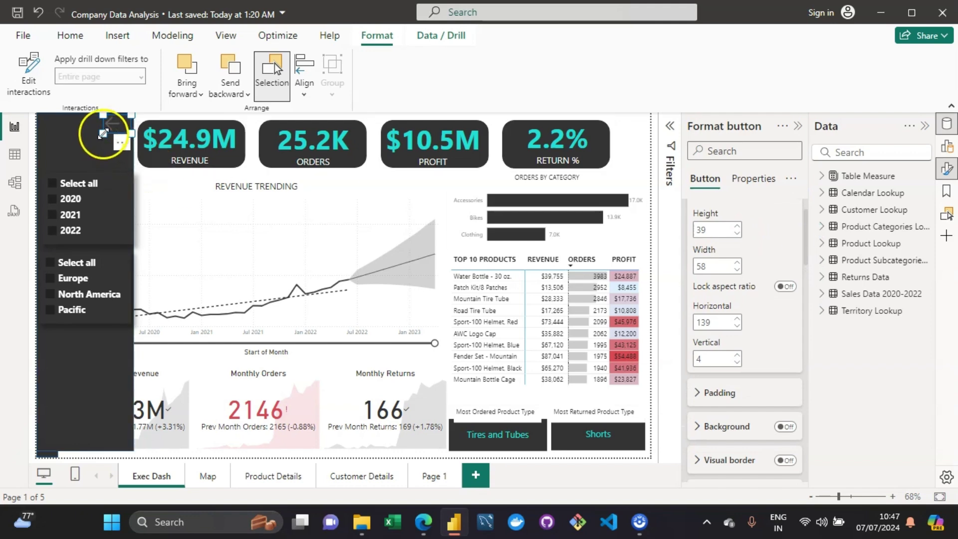
drag(103, 134, 111, 134)
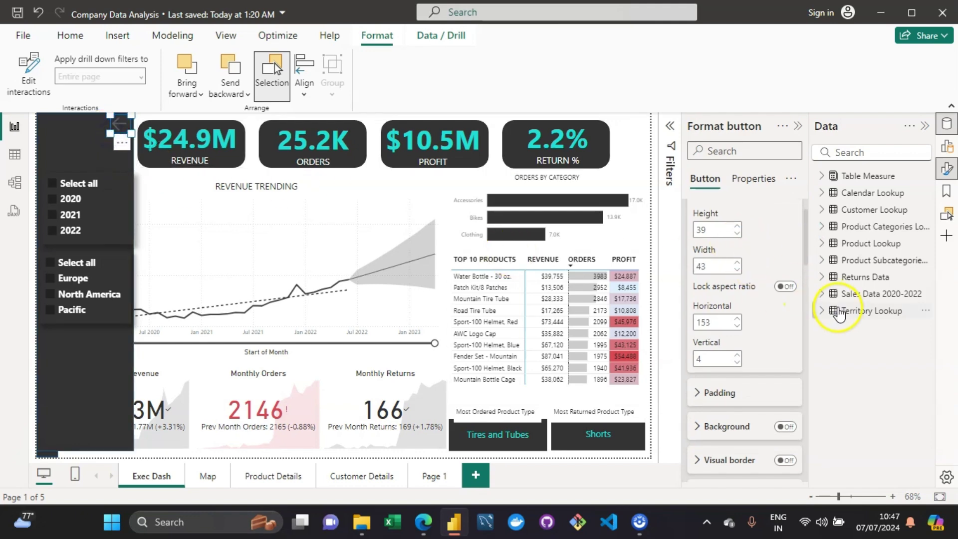
drag(809, 259, 804, 308)
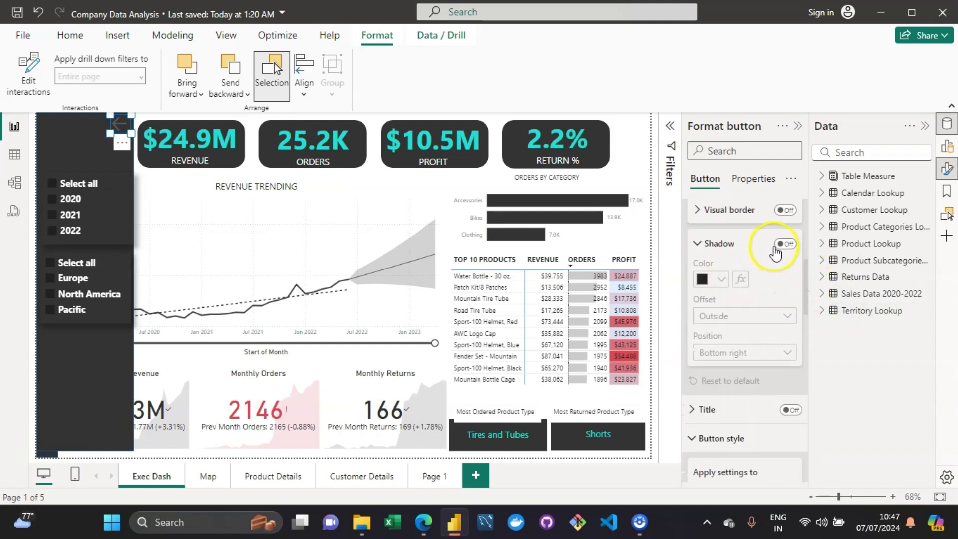
click(785, 244)
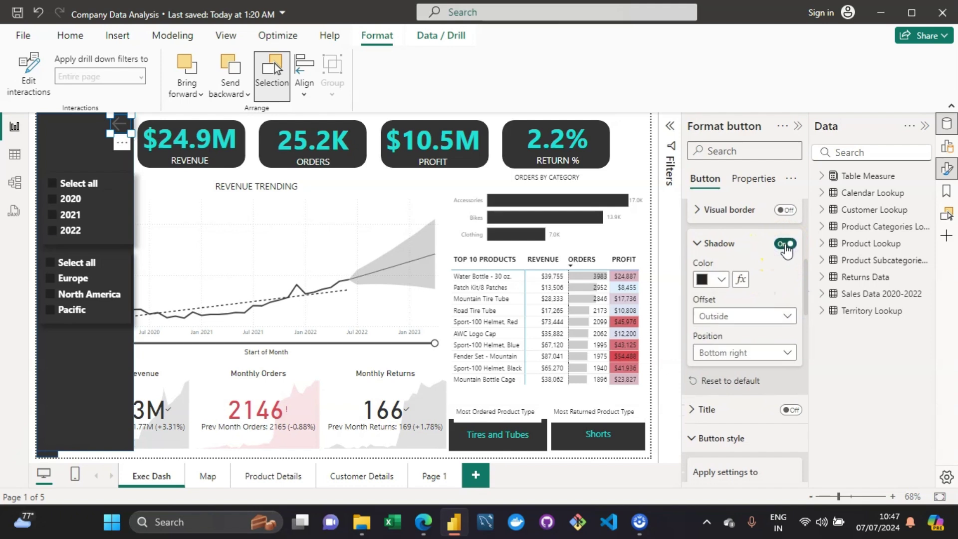
Switch the arrow button's style settings to the Default state and set the icon line color to white
drag(804, 299, 796, 357)
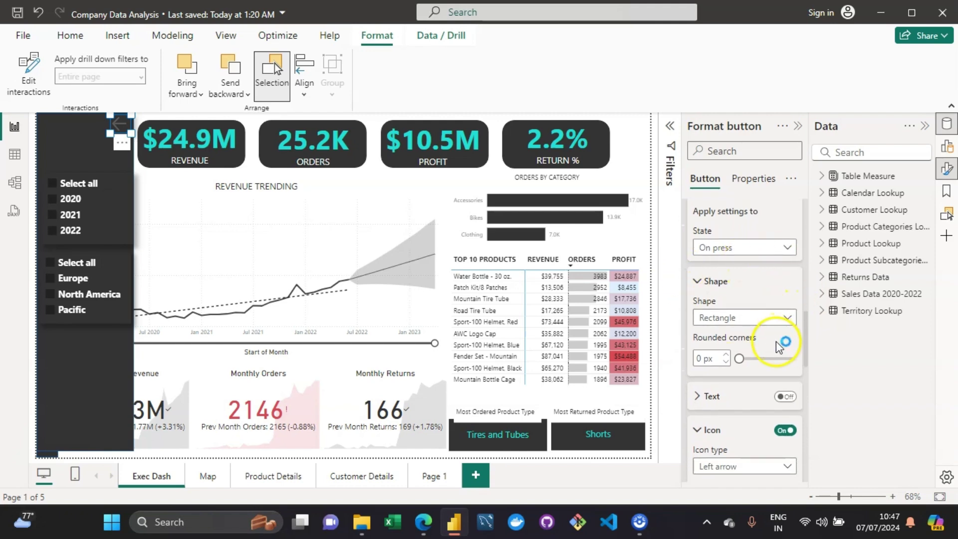
click(795, 244)
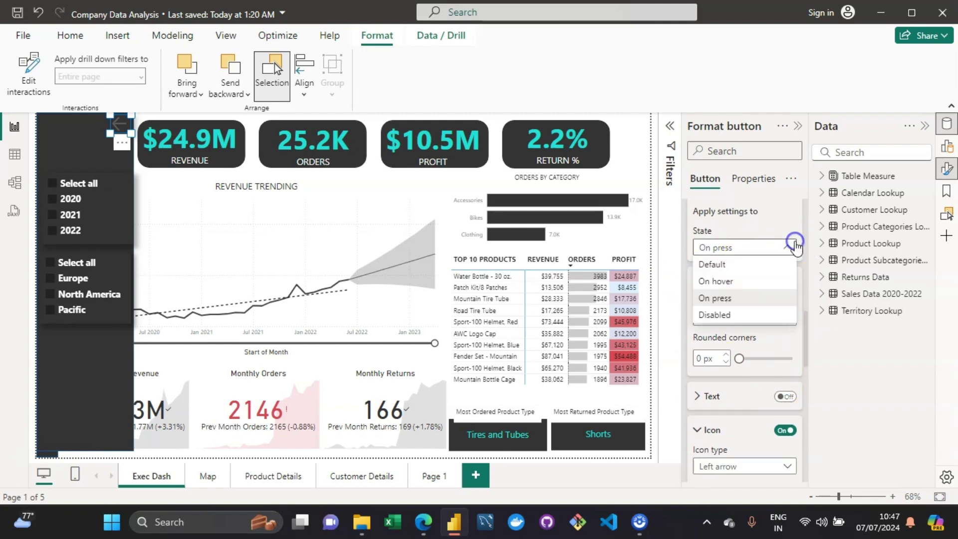
click(721, 264)
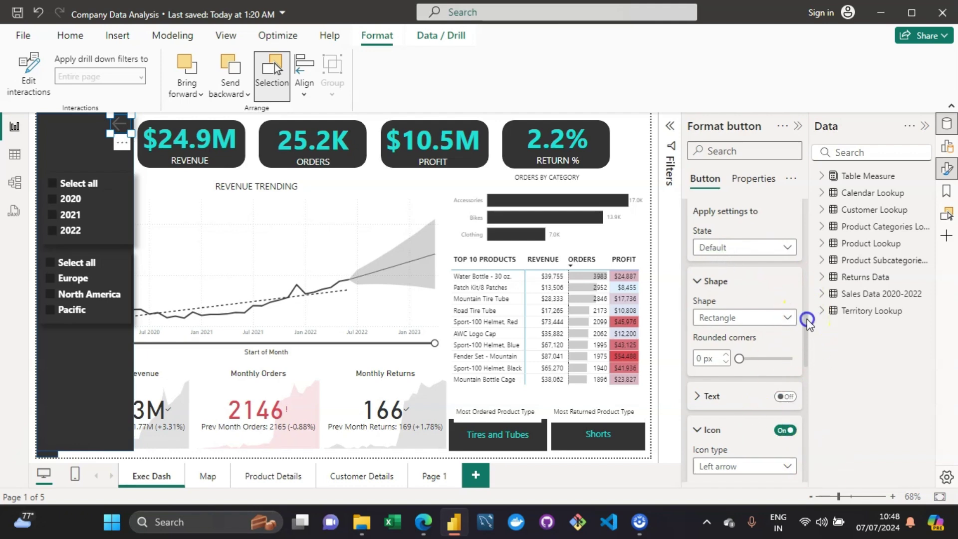
scroll(807, 322, down, 3)
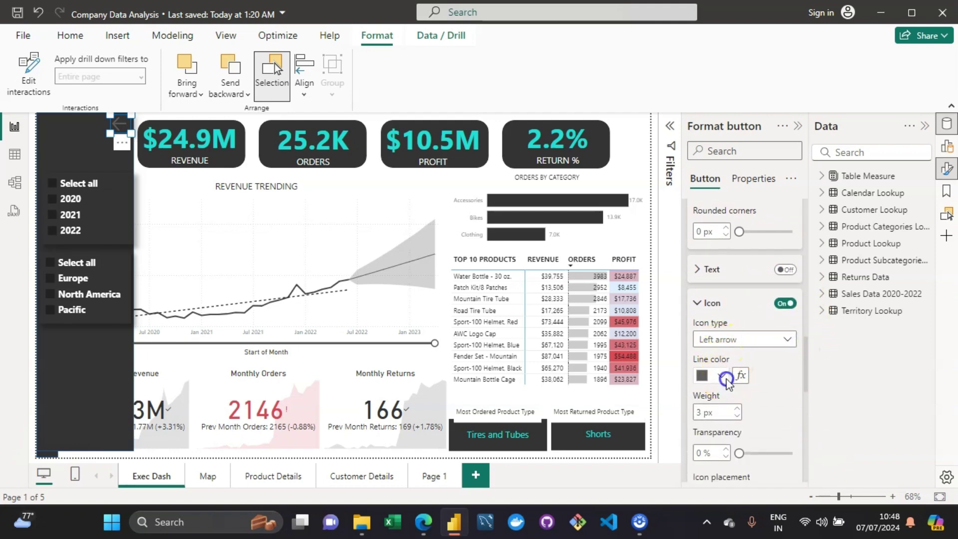
click(726, 381)
click(714, 315)
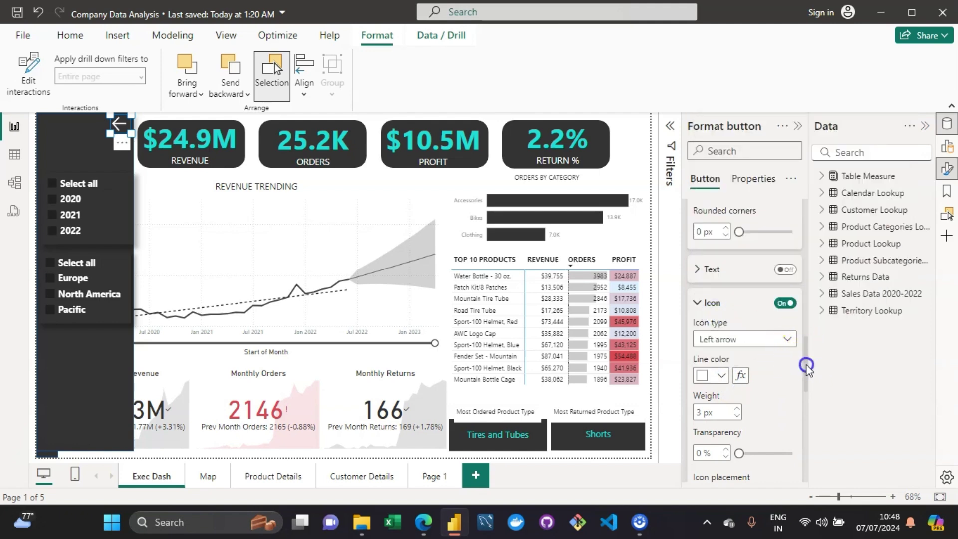
scroll(807, 366, down, 1)
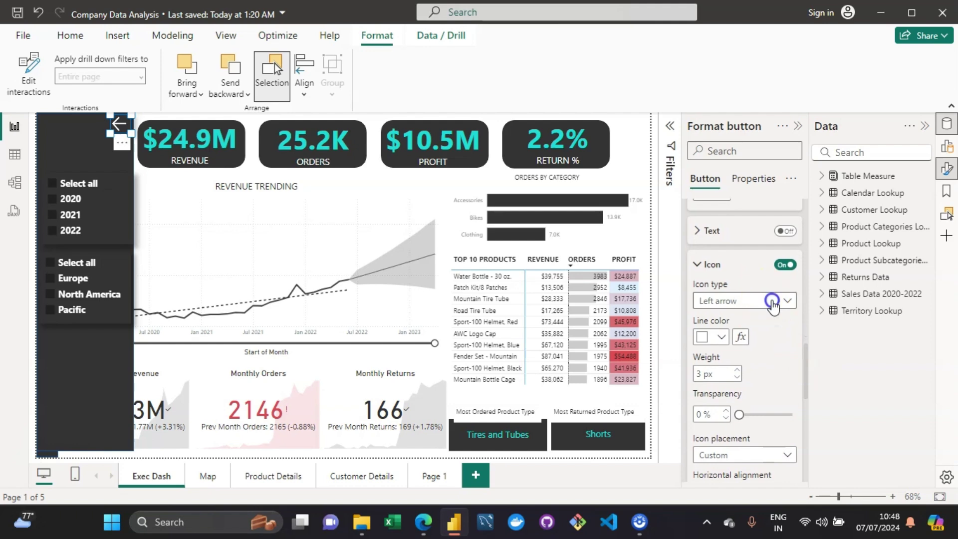
click(772, 302)
click(818, 381)
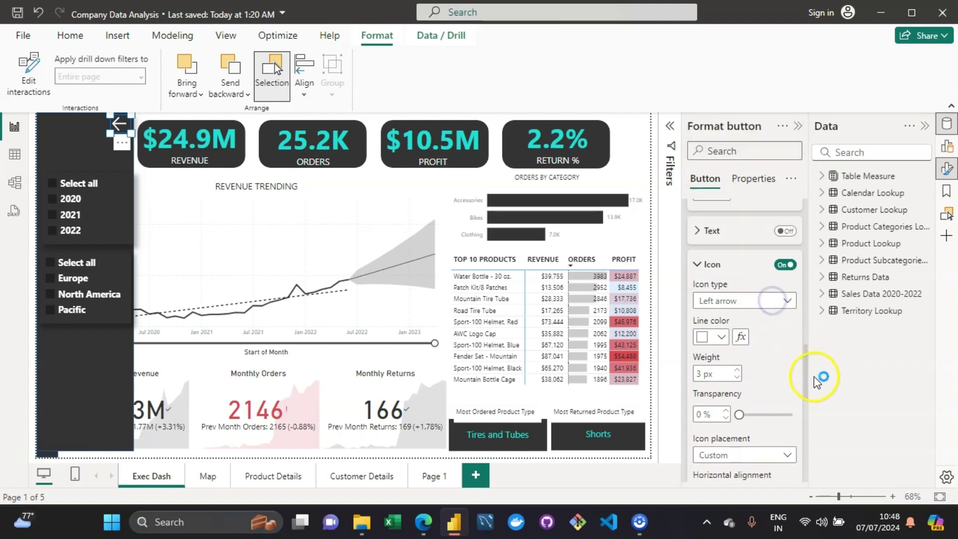
scroll(809, 369, up, 3)
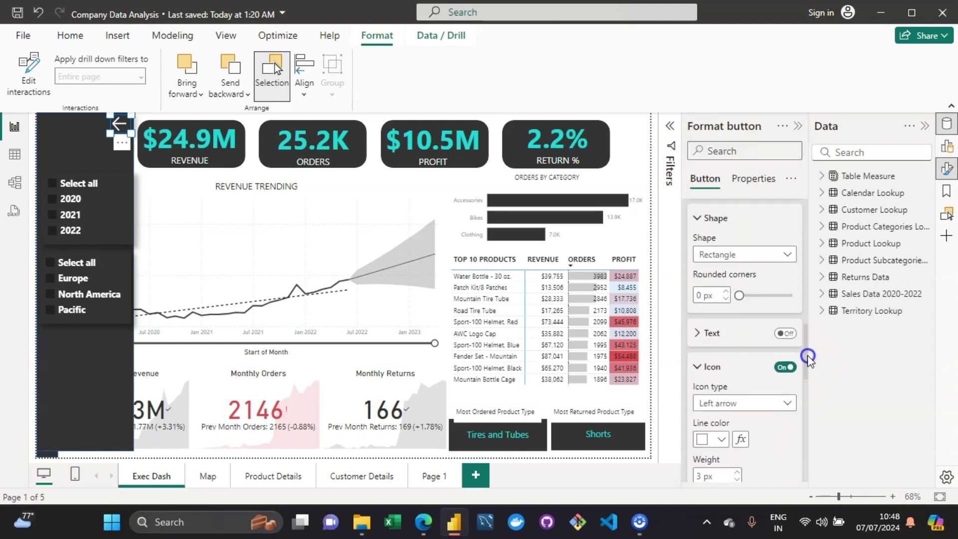
Review the left arrow button's style states and its icon line color setting
scroll(809, 358, up, 3)
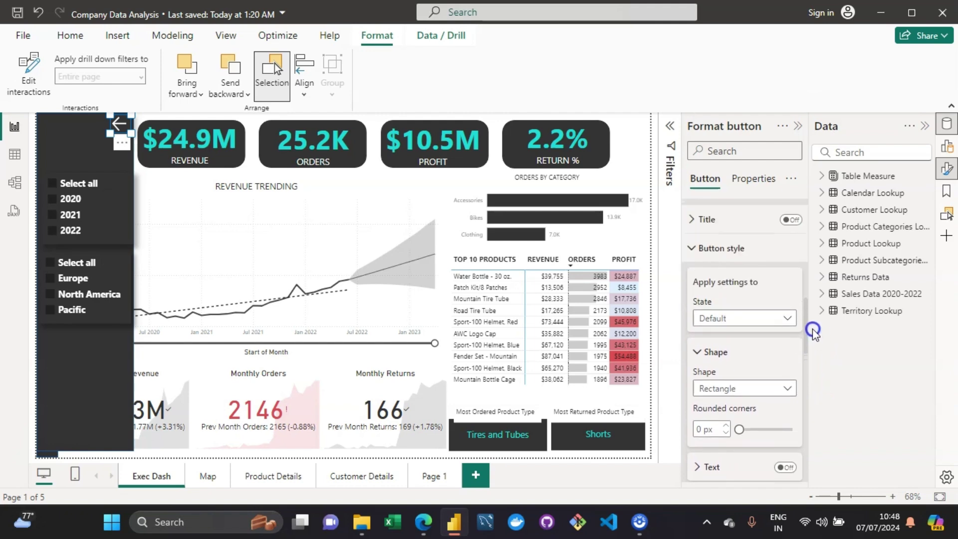
click(791, 324)
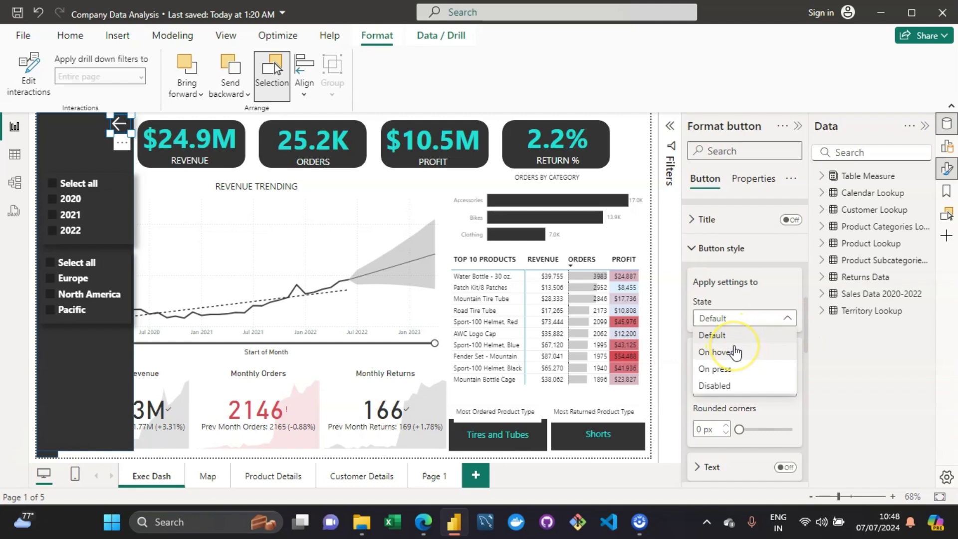
click(736, 352)
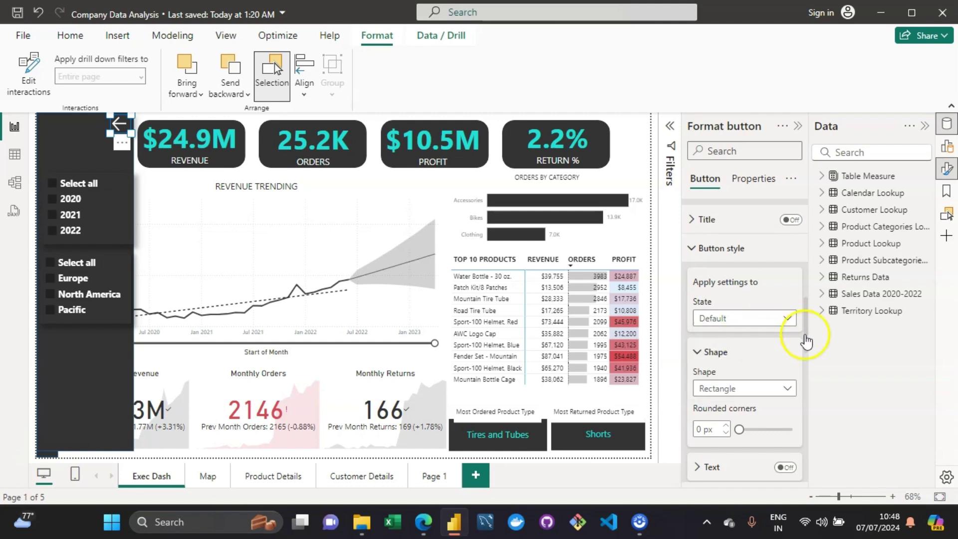
drag(810, 324, 803, 369)
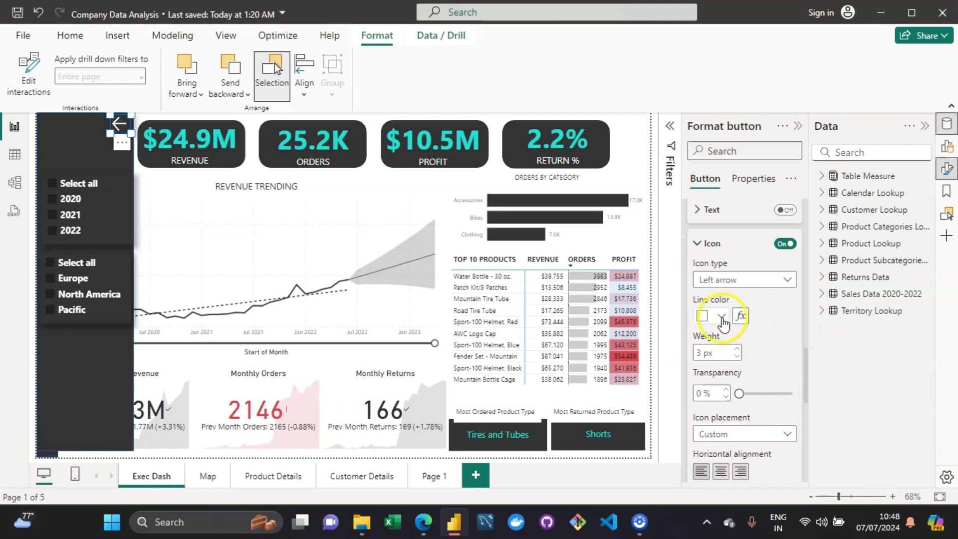
click(721, 316)
click(723, 319)
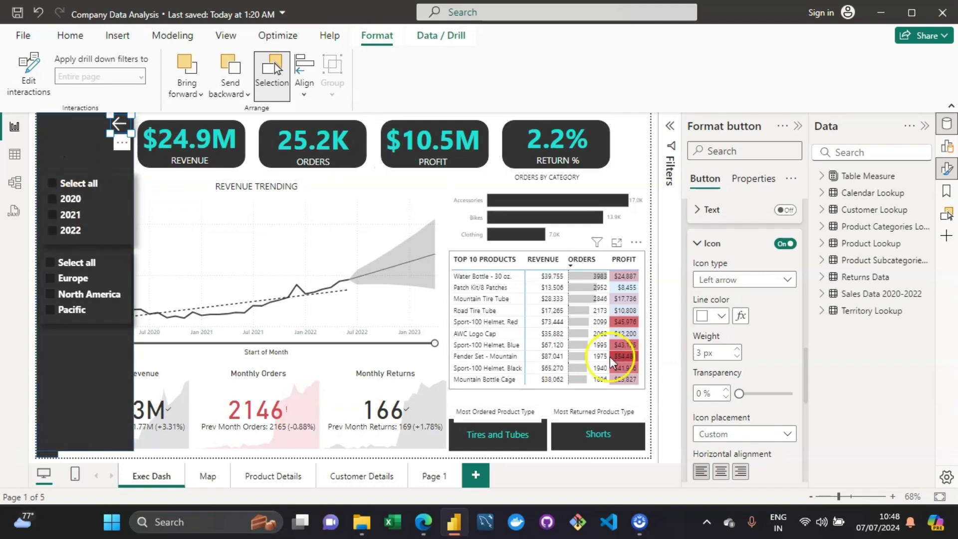
click(78, 147)
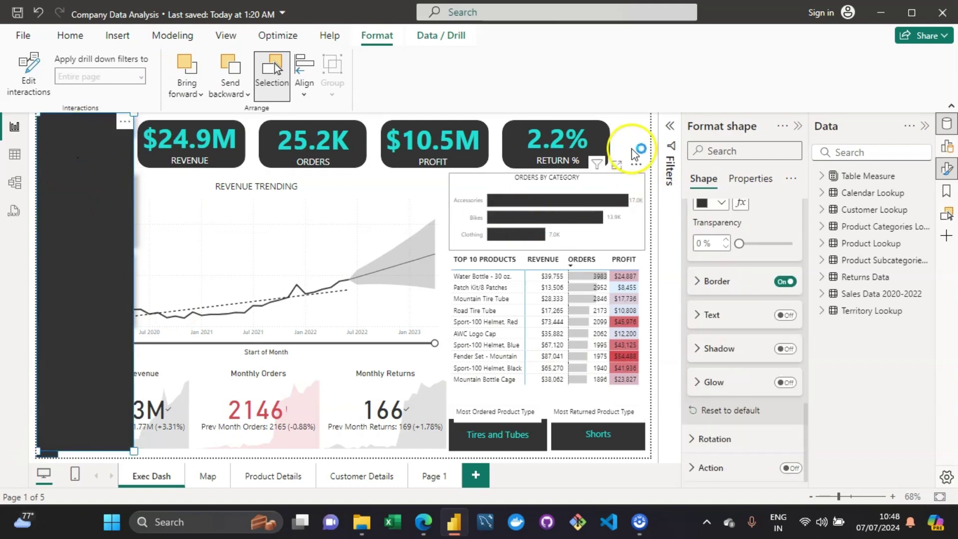
click(631, 150)
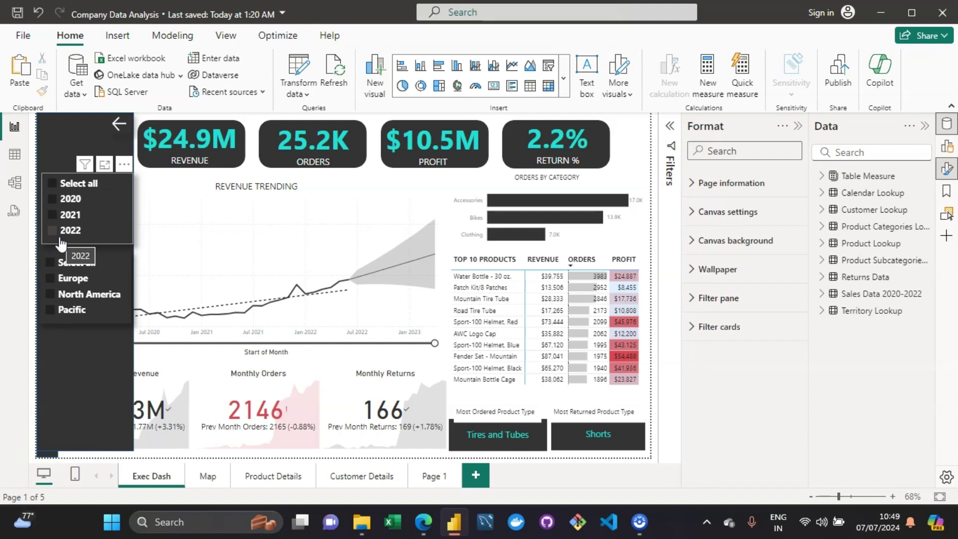
click(766, 442)
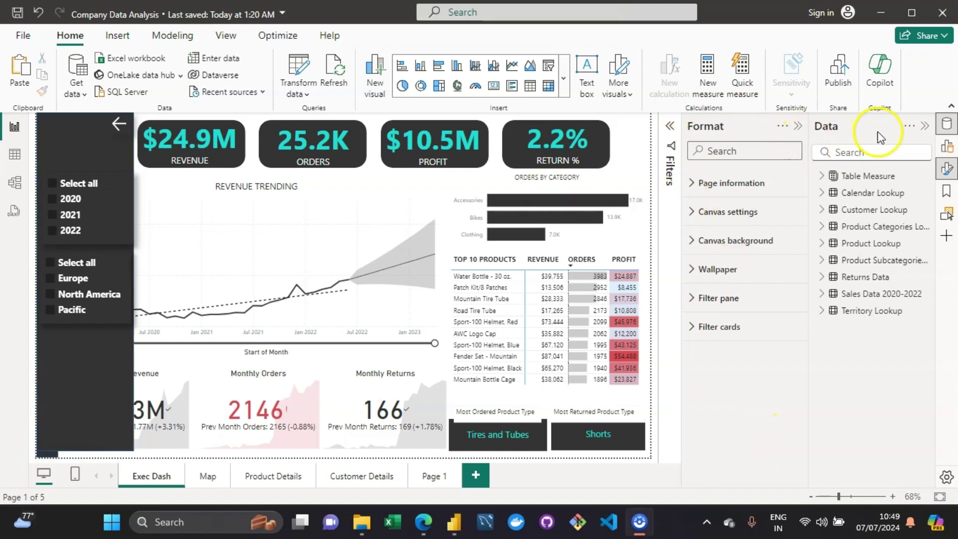
Add a bookmark of the page with the filter panel visible, name it "Show Slicer Panel" and apply it
click(948, 190)
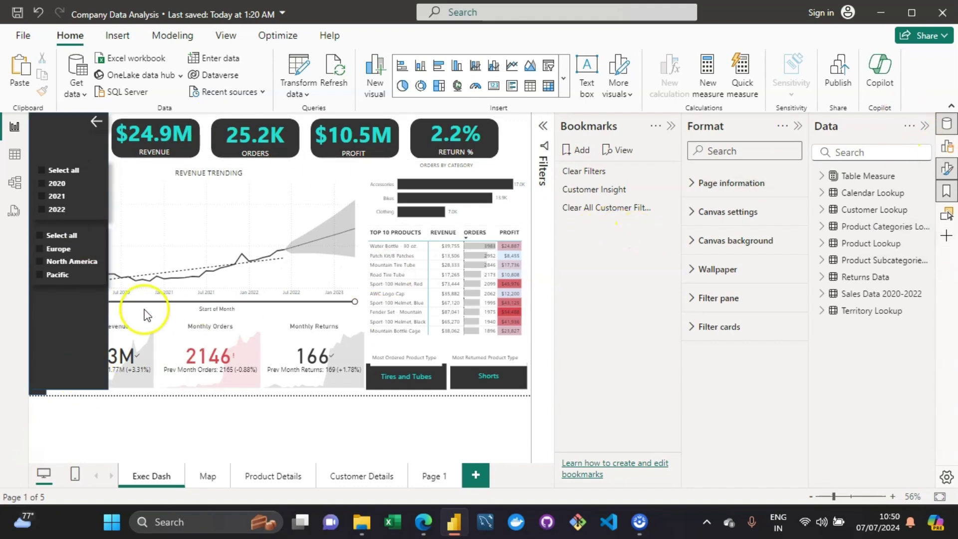
mouse_move(523, 158)
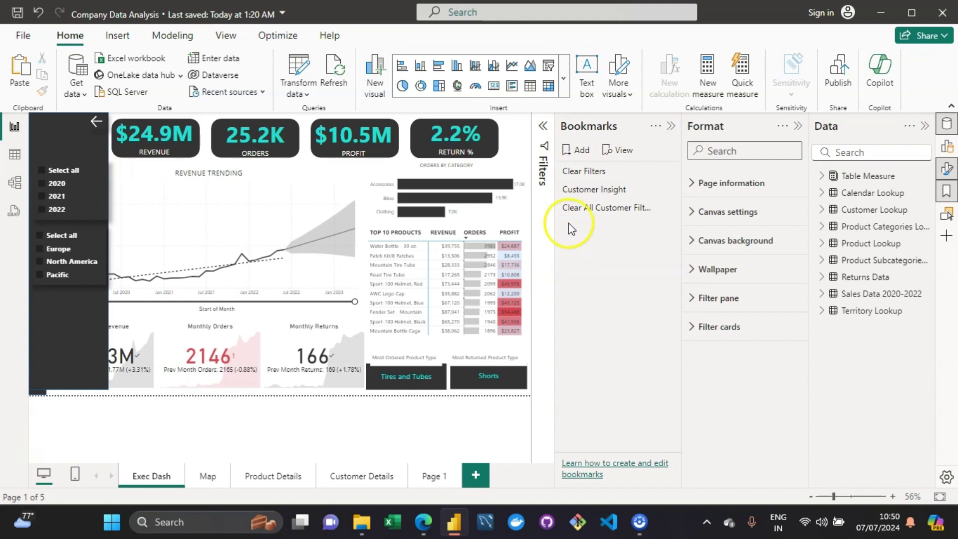
click(575, 150)
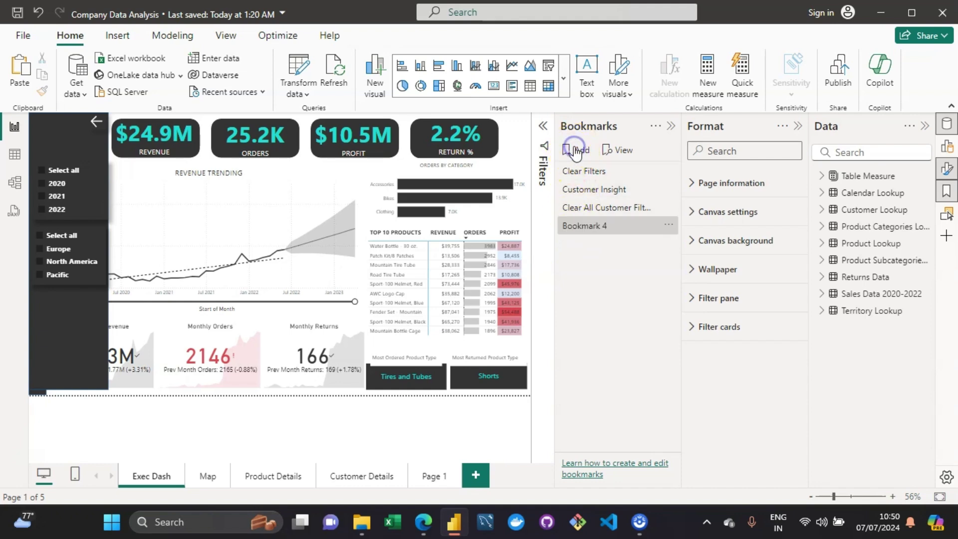
double_click(598, 228)
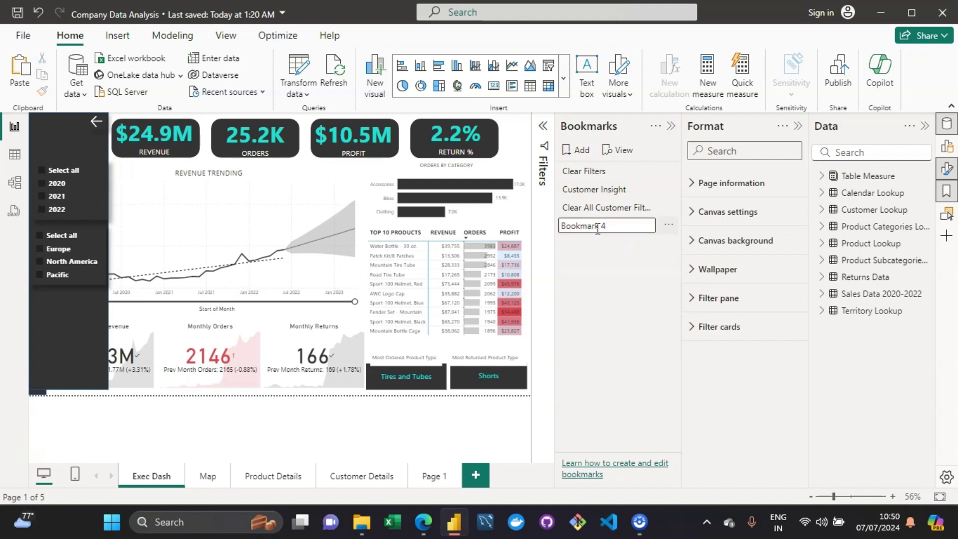
key(ctrl+a)
text(Show)
key(Return)
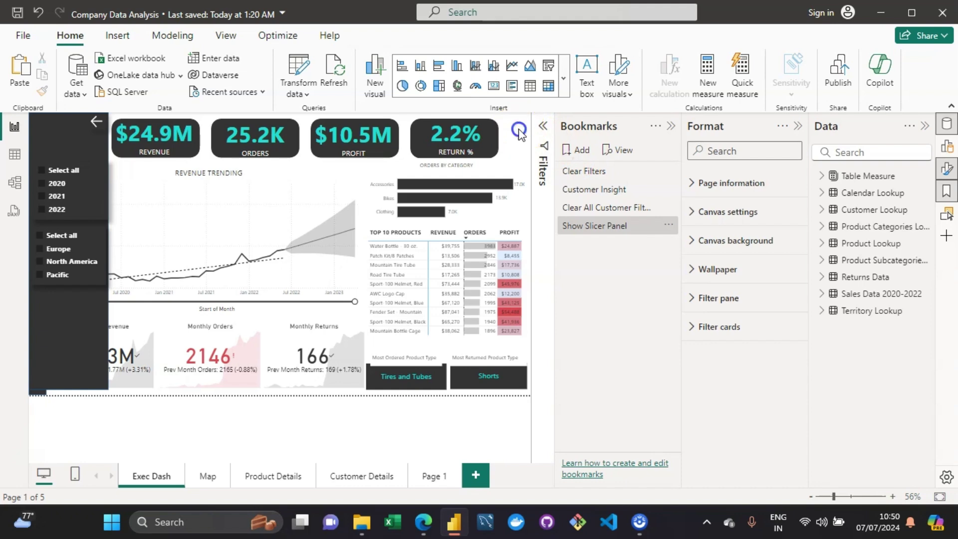
click(608, 227)
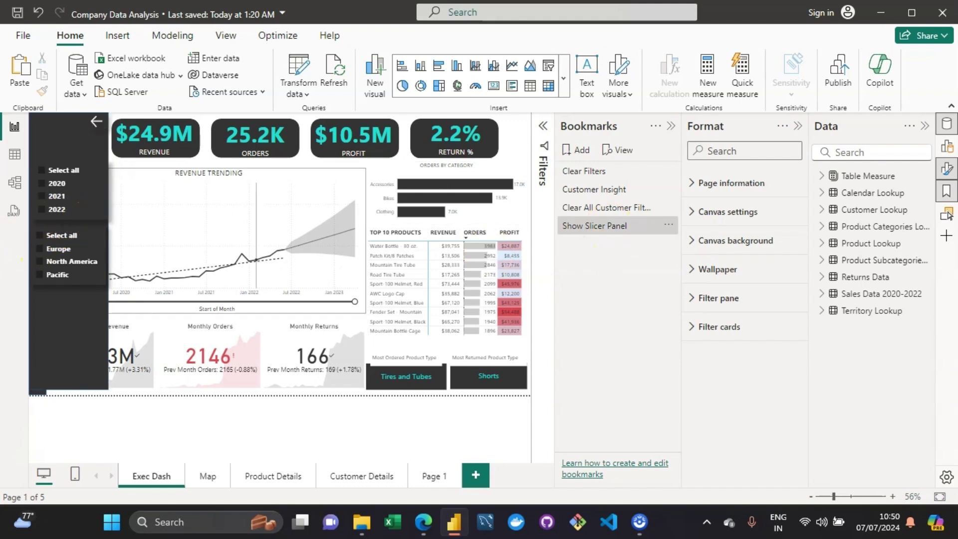
click(71, 143)
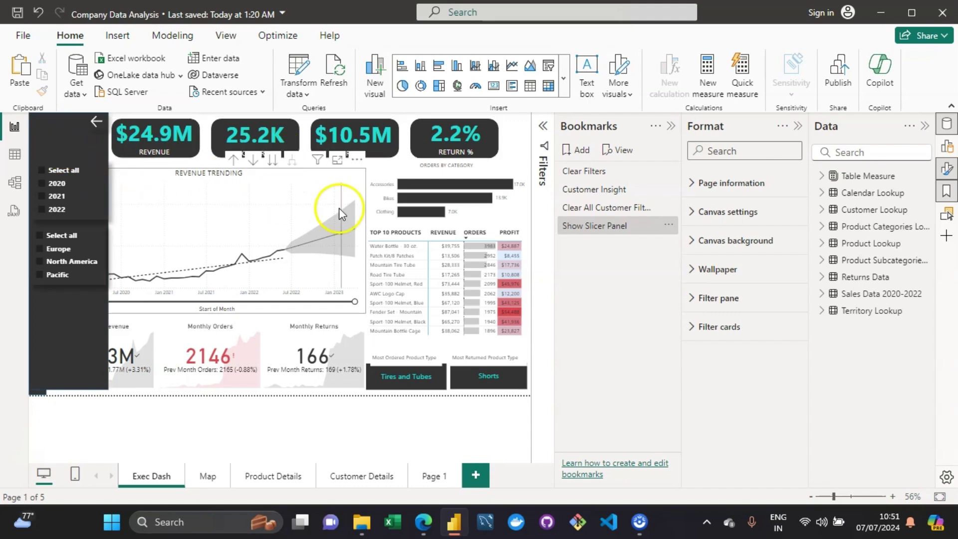
click(51, 142)
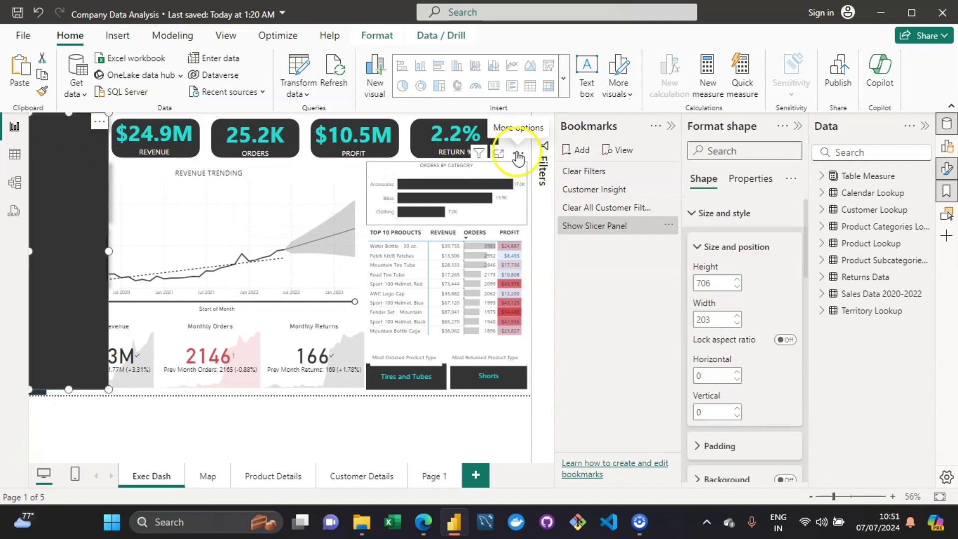
click(515, 130)
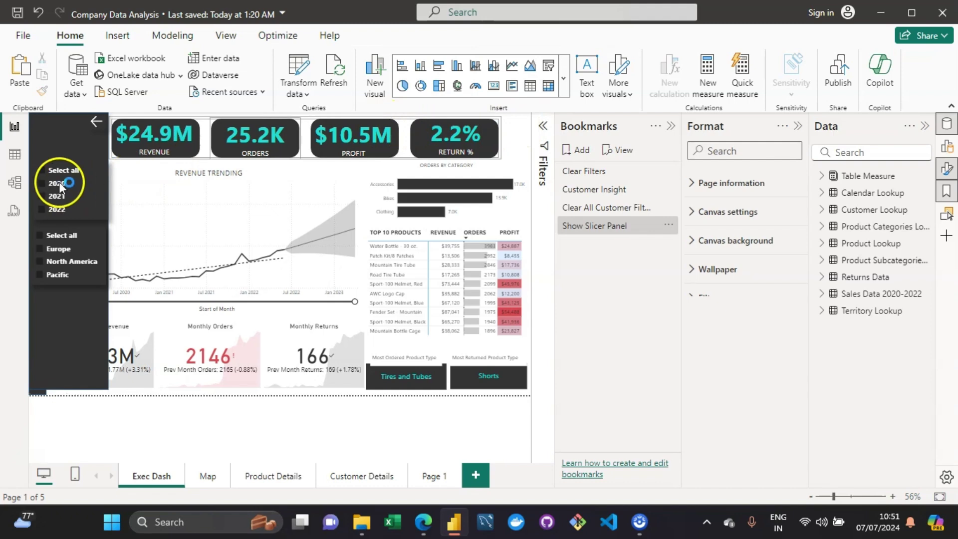
click(39, 170)
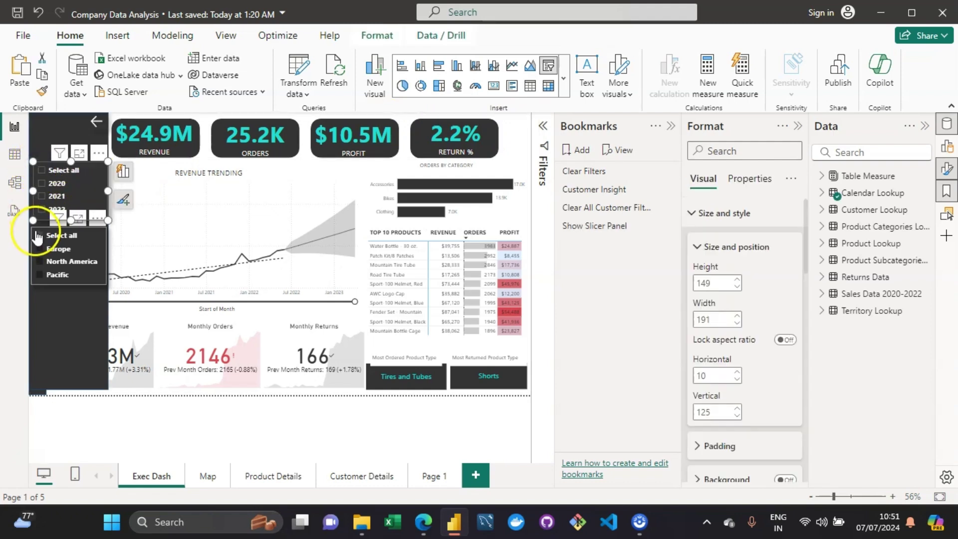
click(36, 233)
ctrl+click(68, 129)
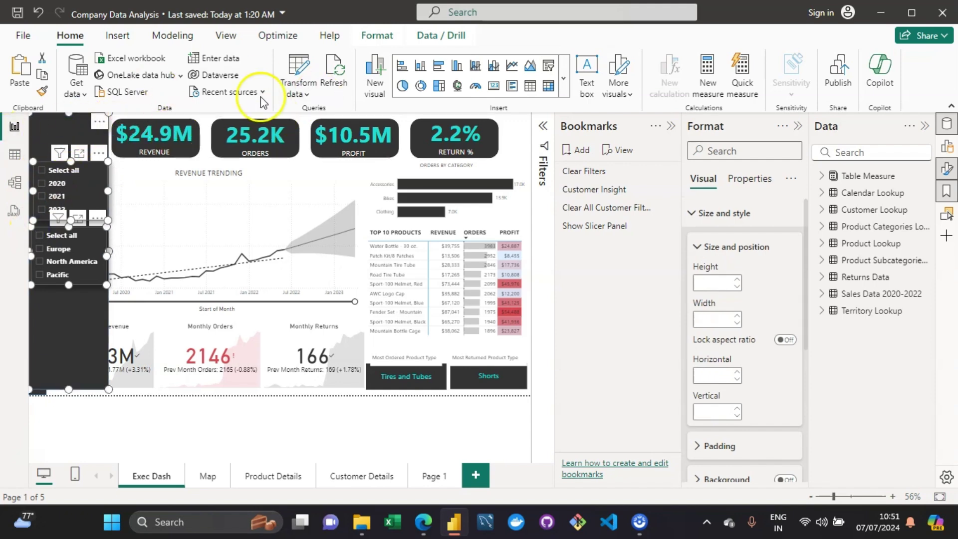
click(166, 197)
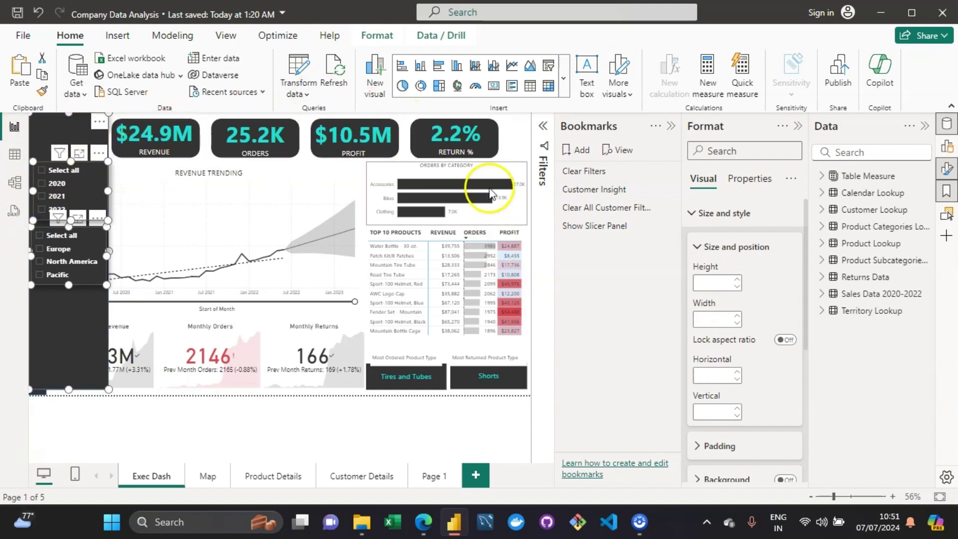
click(515, 138)
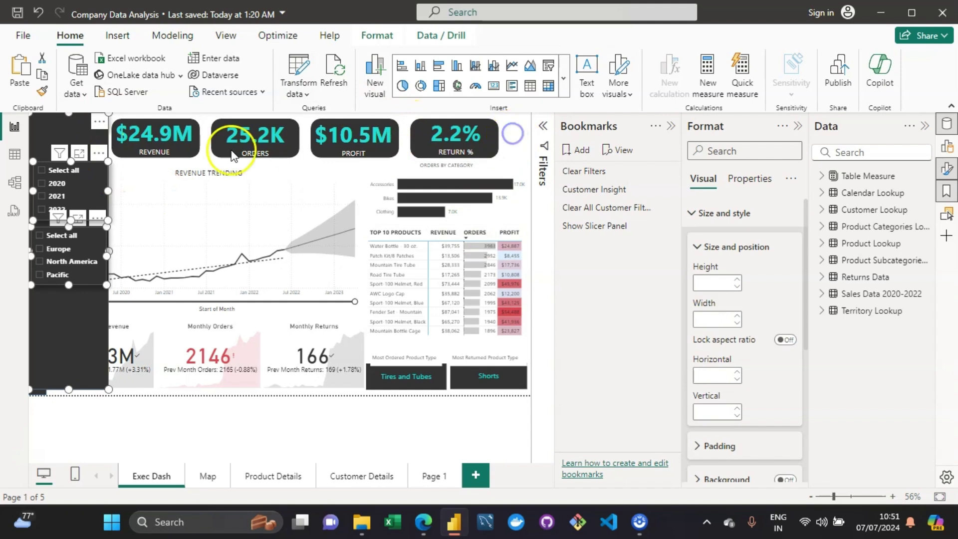
Group the Year slicer, Continent slicer, left arrow button and dark panel shape into one group
click(41, 171)
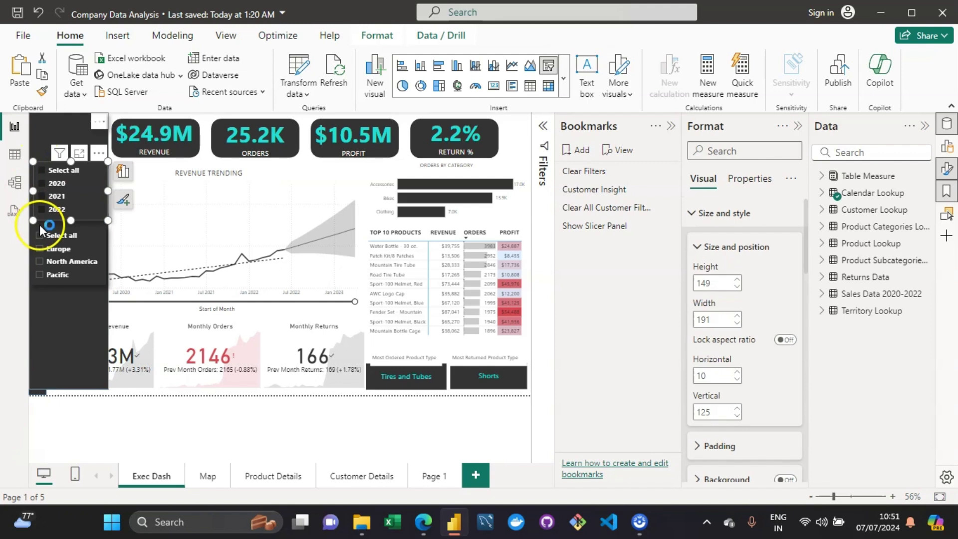
ctrl+click(46, 227)
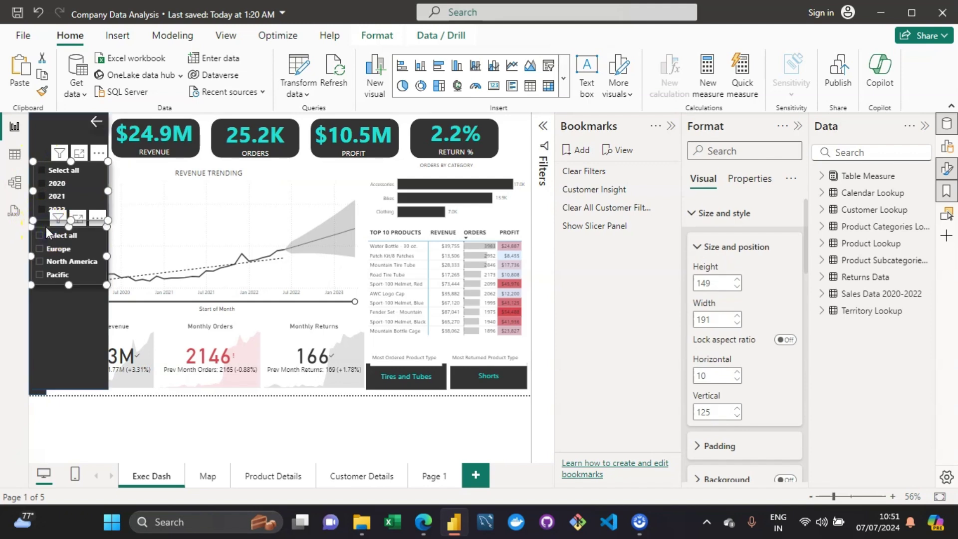
click(96, 123)
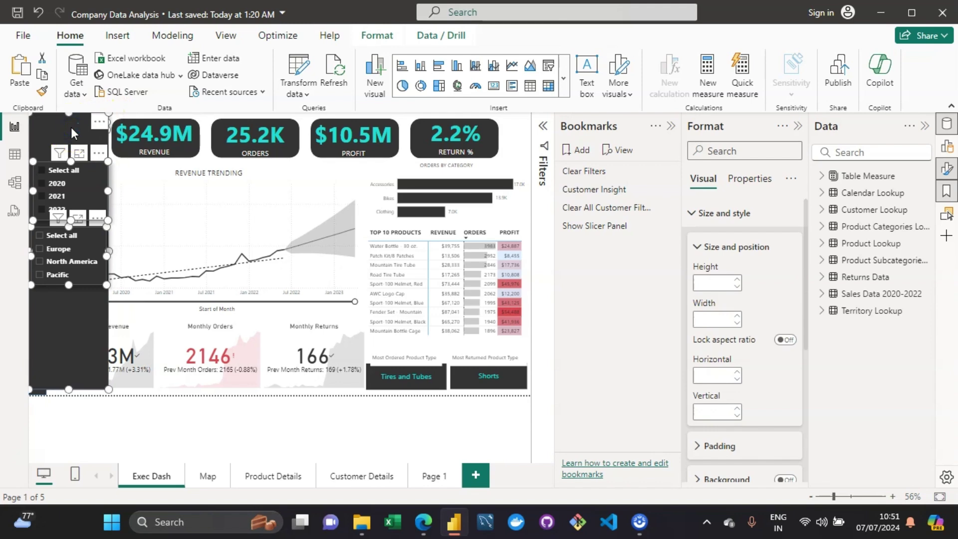
click(947, 215)
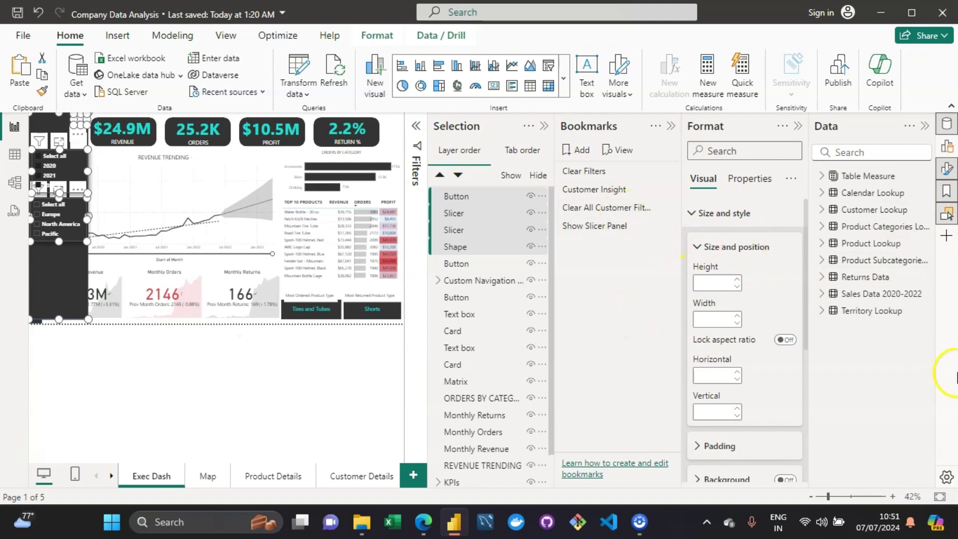
click(947, 215)
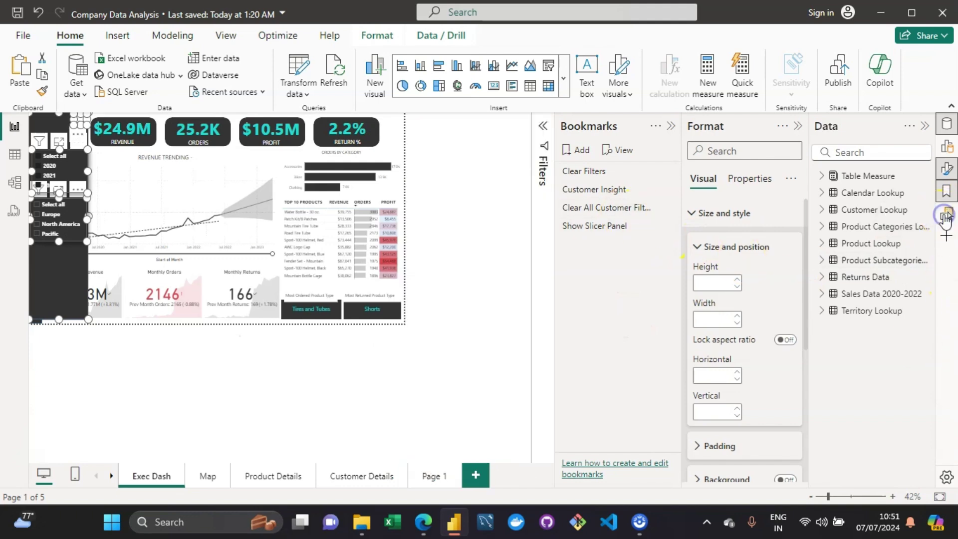
click(947, 216)
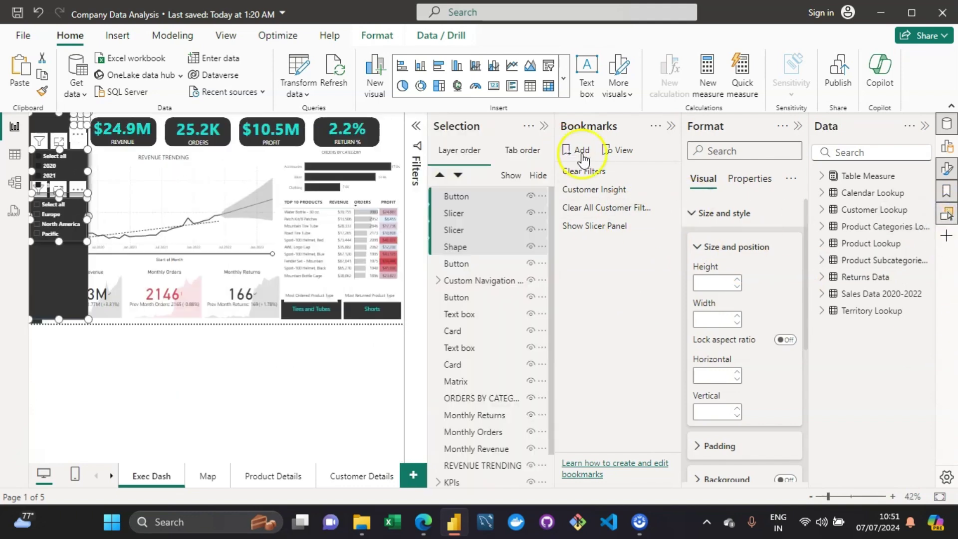
right_click(478, 198)
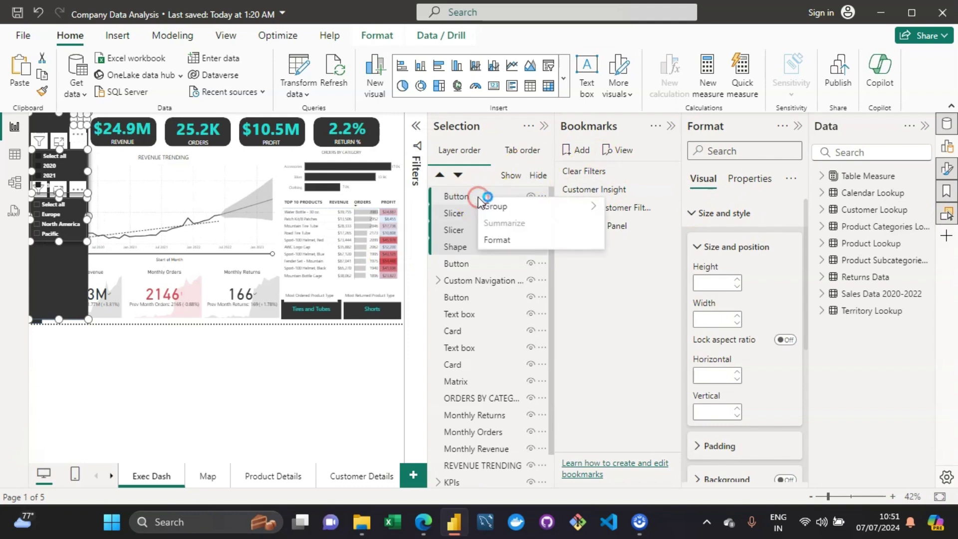
mouse_move(494, 206)
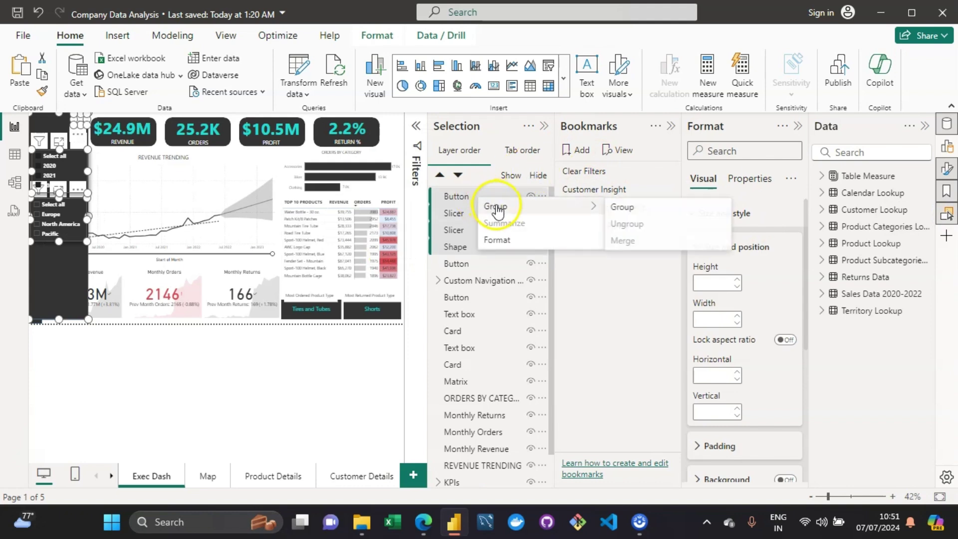
click(623, 208)
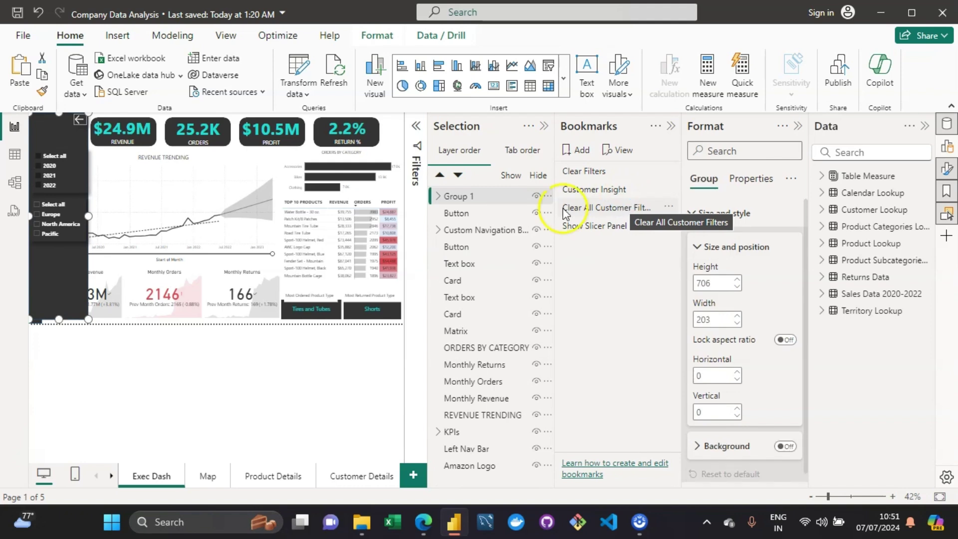
Rename the new group of filter panel elements to "Slicer Panel" and close the Selection pane
click(458, 198)
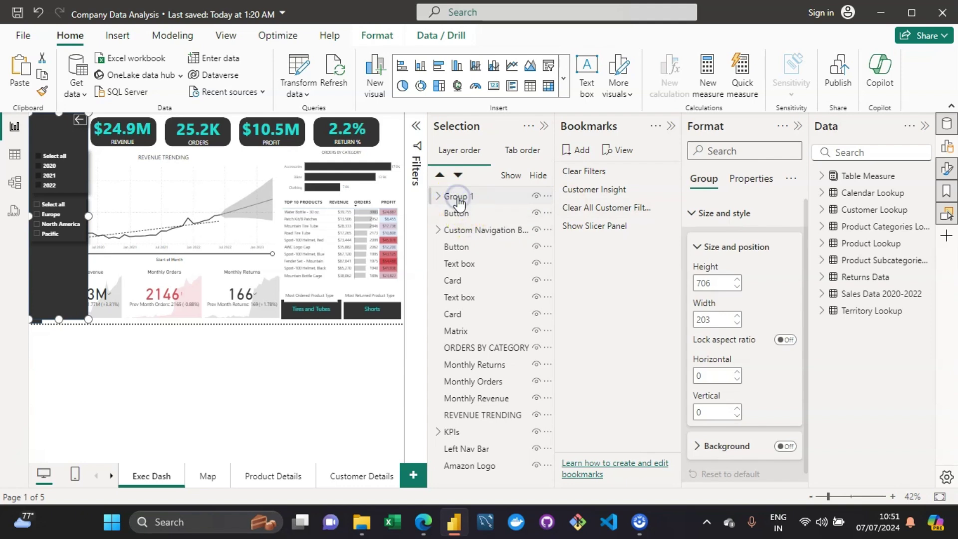
double_click(464, 197)
text(S)
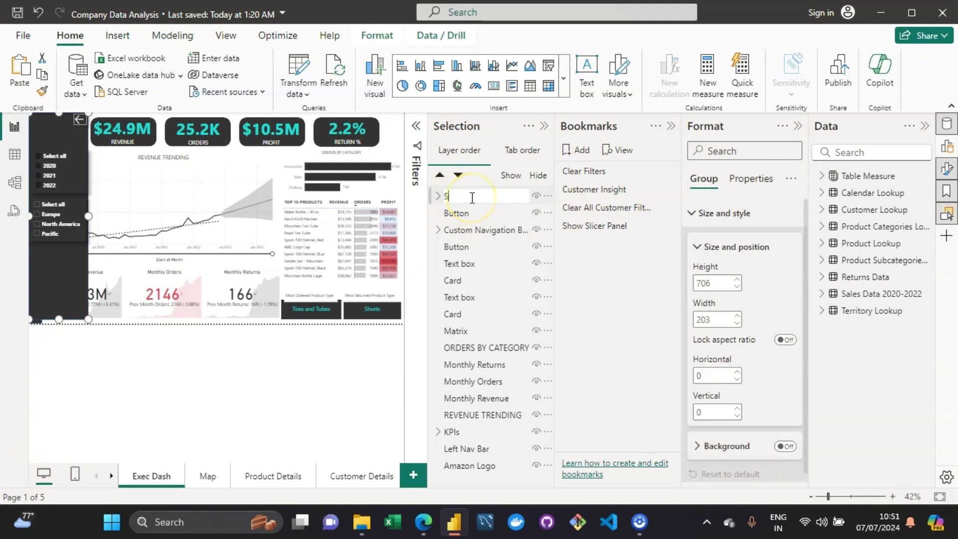
text(licer Panel)
key(Return)
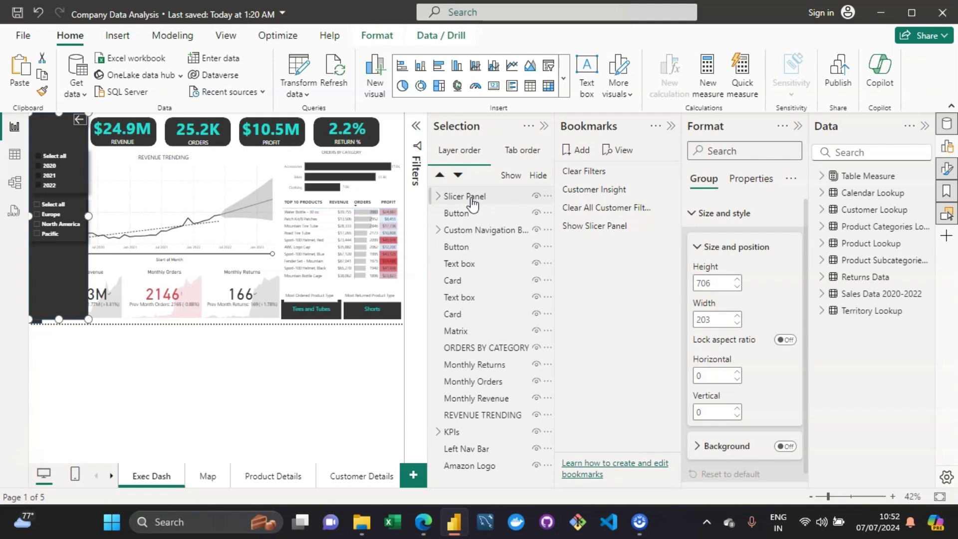
click(469, 197)
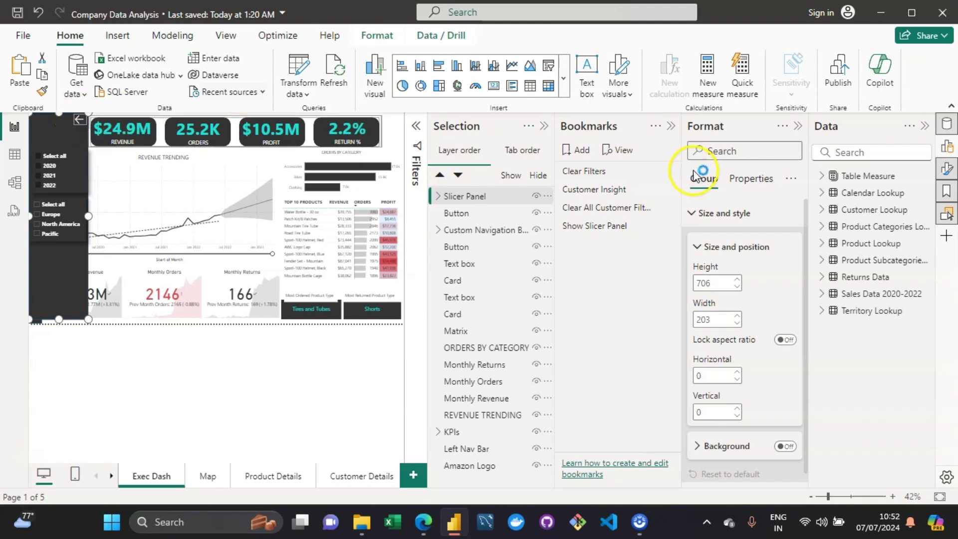
click(545, 126)
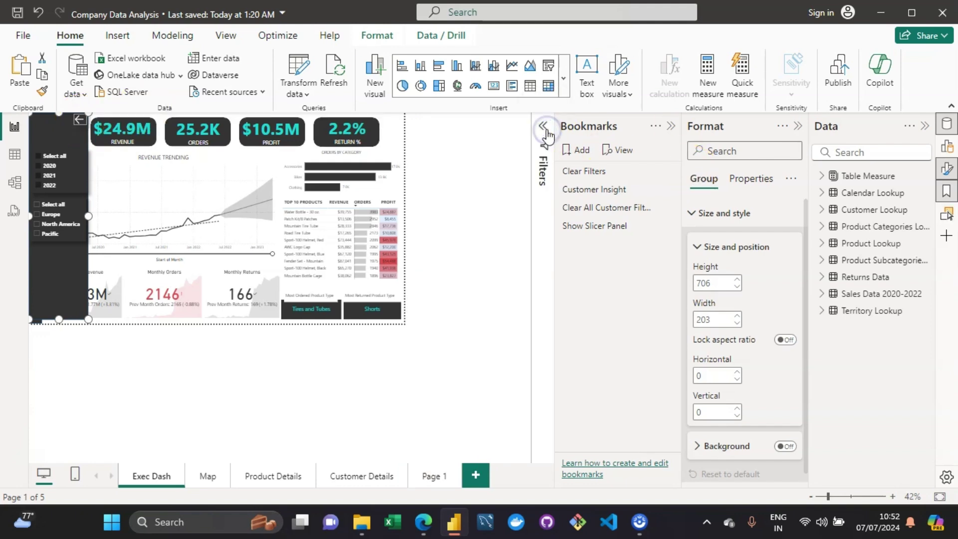
Close the Bookmarks pane and clear the selection of the Slicer Panel group
click(667, 126)
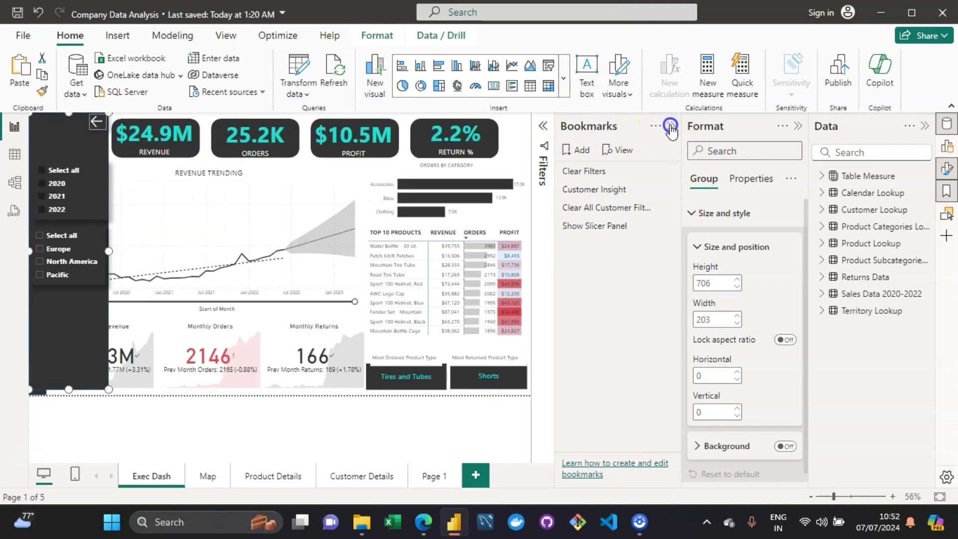
click(81, 125)
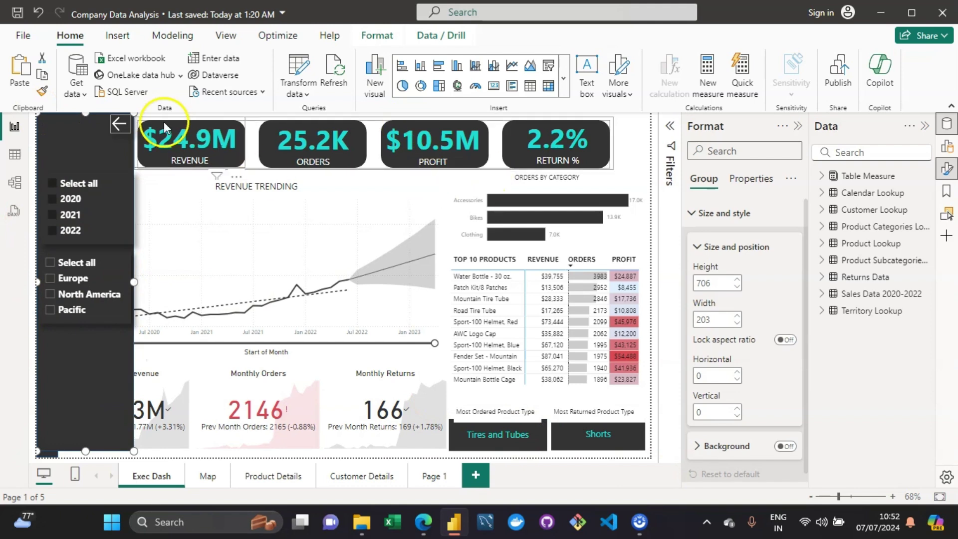
click(85, 144)
click(620, 132)
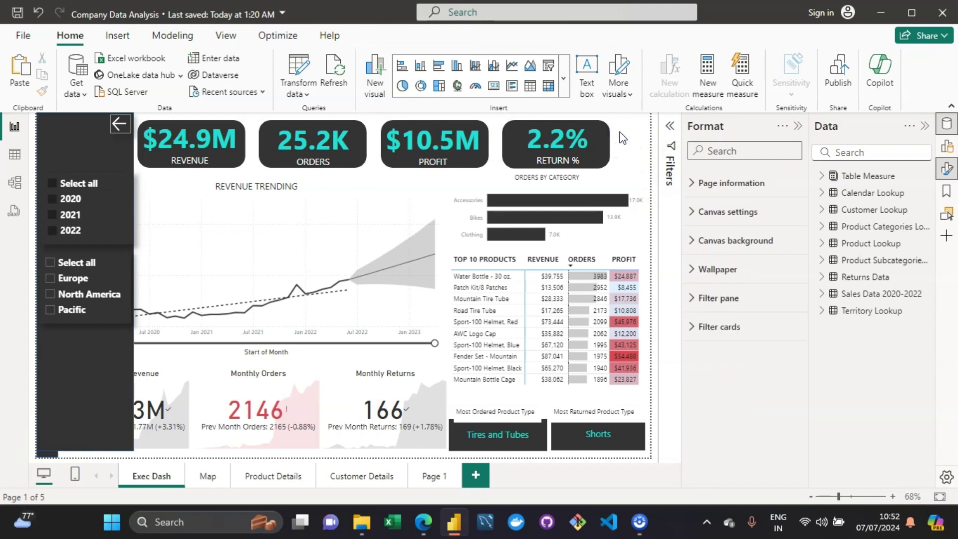
click(13, 439)
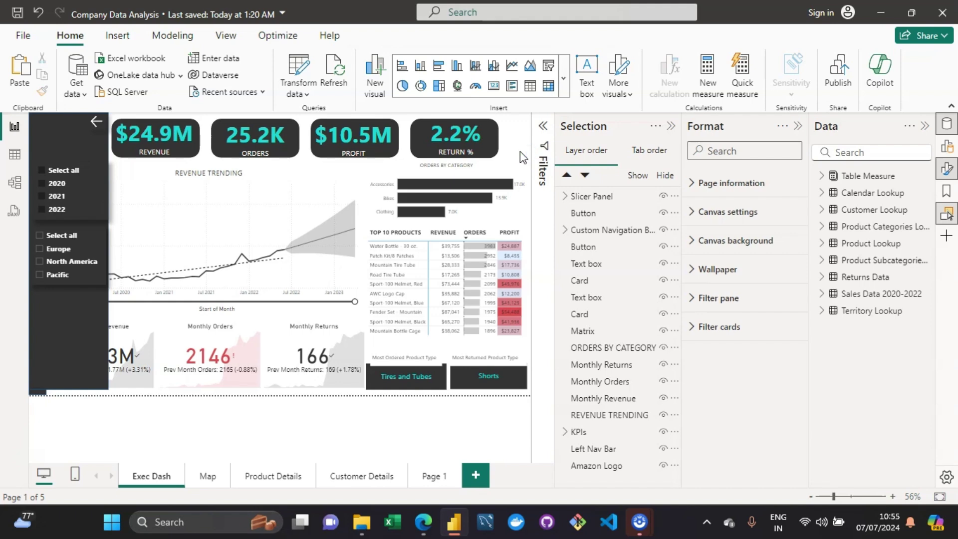
Hide the Slicer Panel group on the Exec Dash page
click(664, 197)
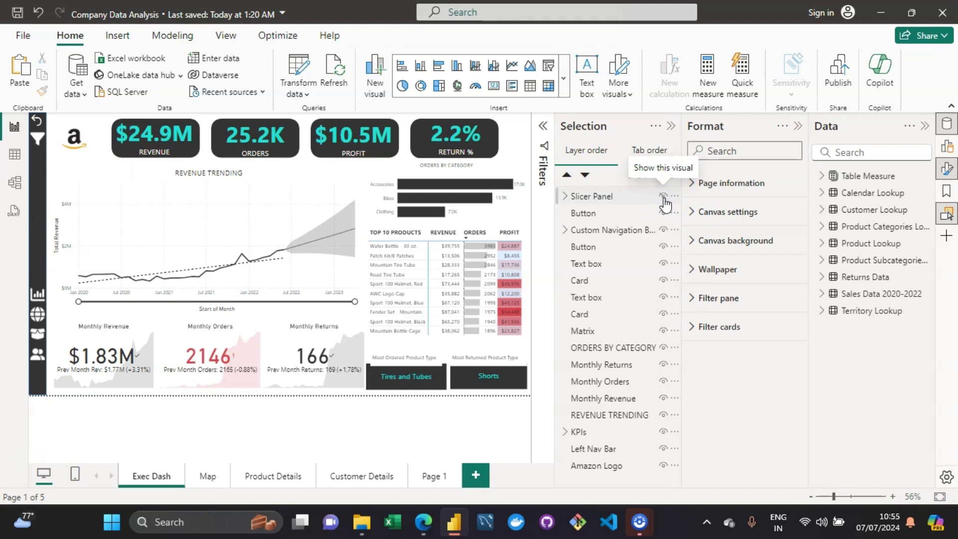
click(478, 156)
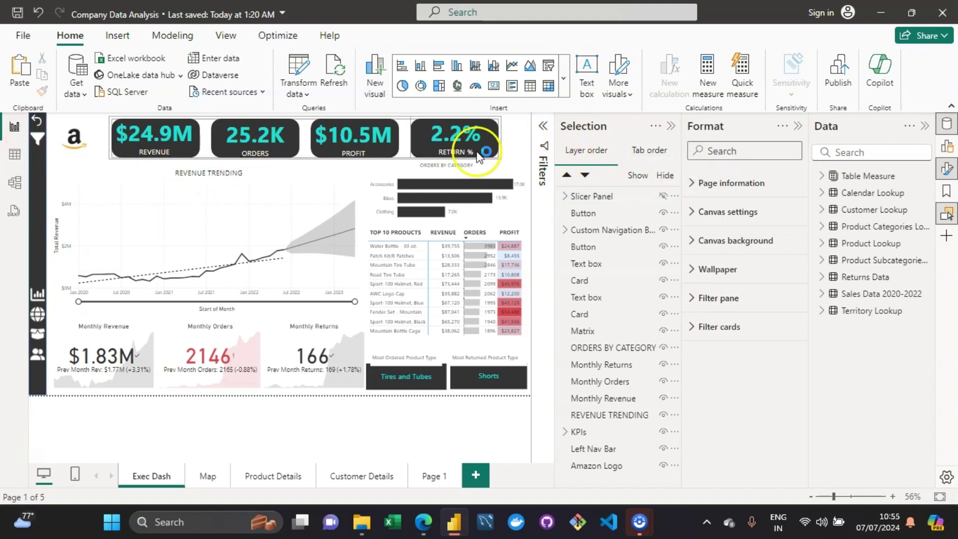
click(515, 139)
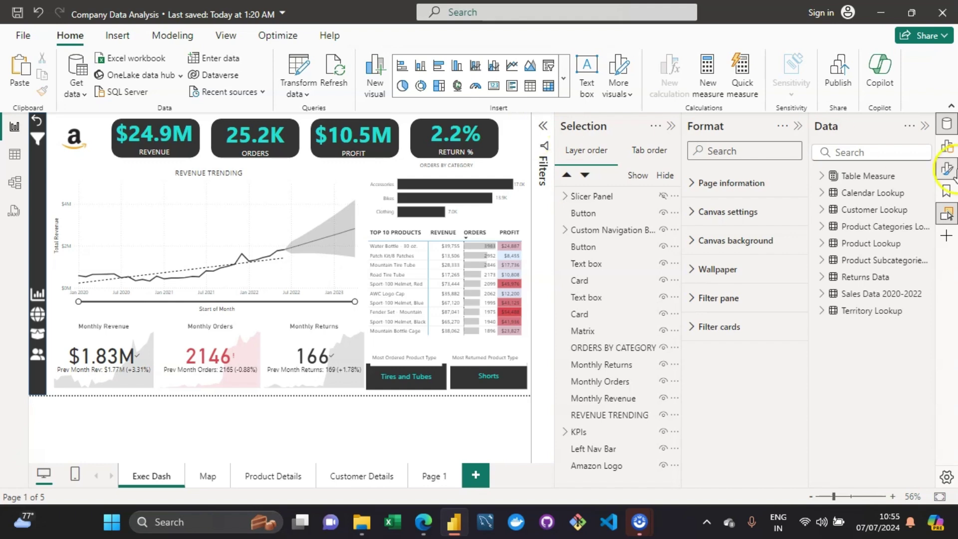
Add a bookmark of the page with the slicer panel hidden and name it "Hide Slicer Panel"
click(948, 192)
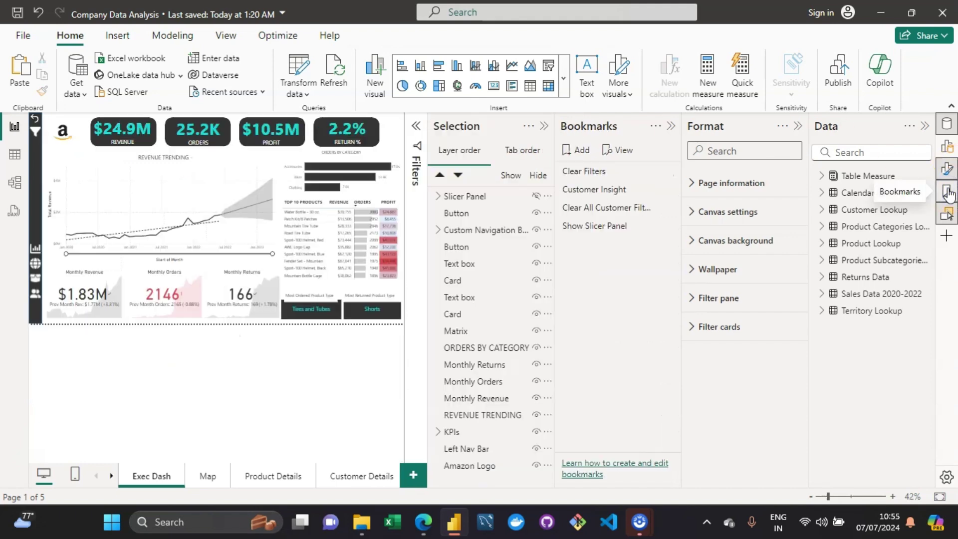
click(577, 150)
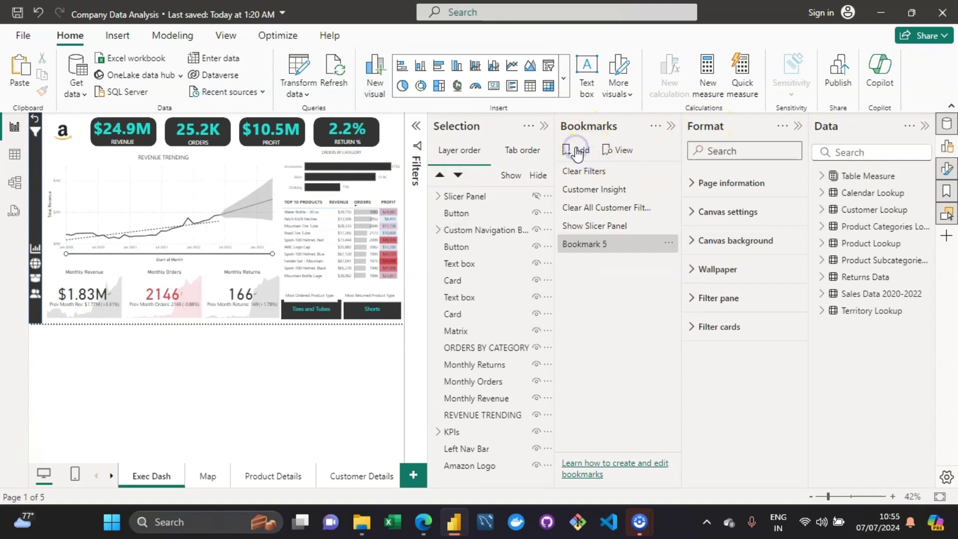
click(605, 243)
double_click(605, 243)
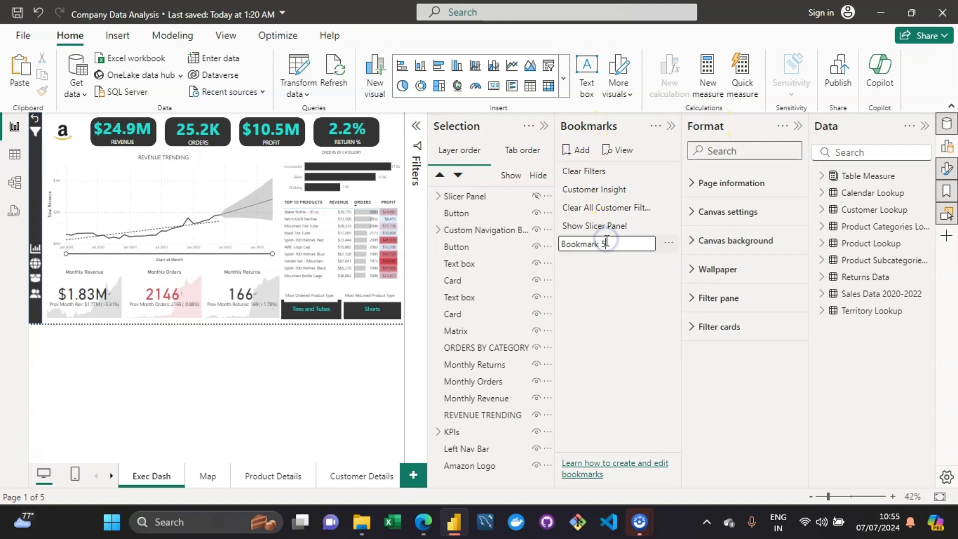
text(Hide Slicer )
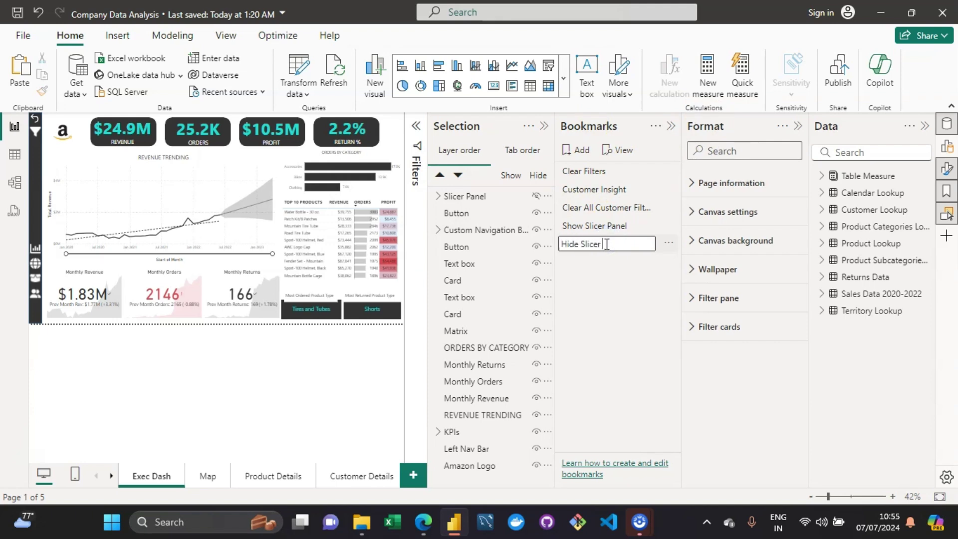
text(Panel)
key(Return)
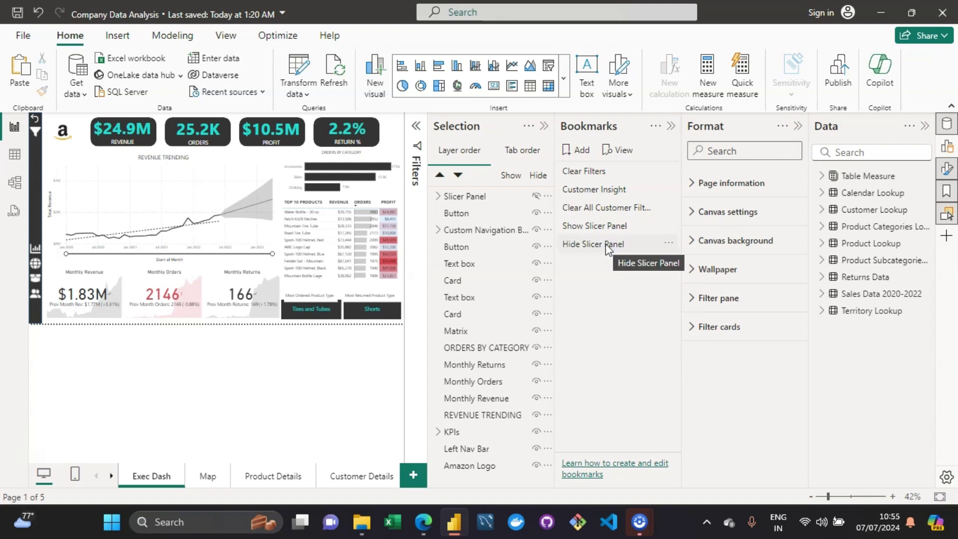
Test the Hide Slicer Panel and Show Slicer Panel bookmarks, and close the Selection pane
click(607, 245)
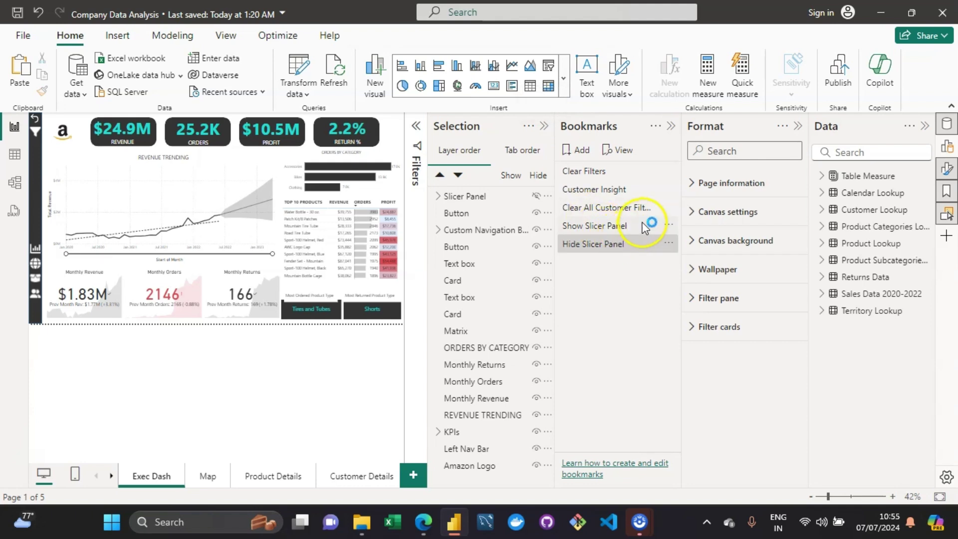
click(621, 227)
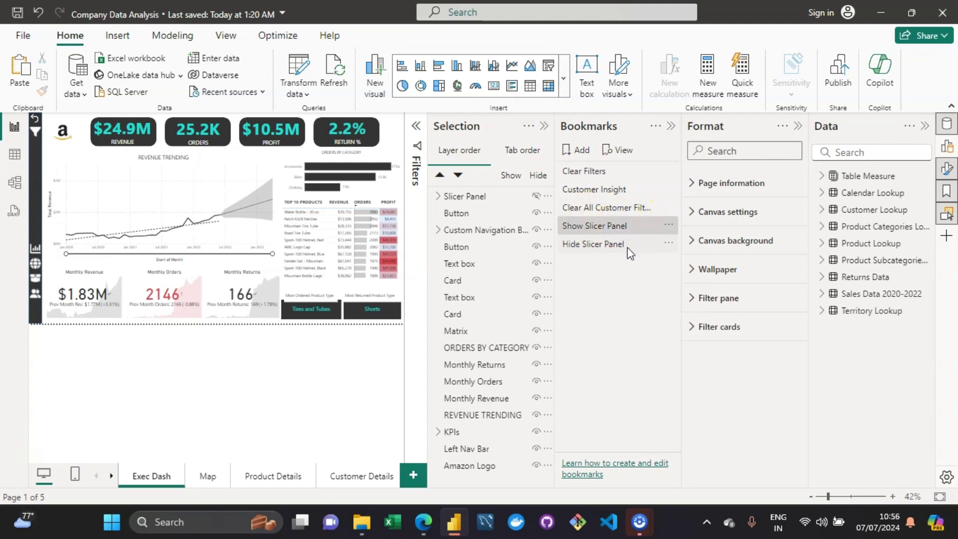
click(545, 128)
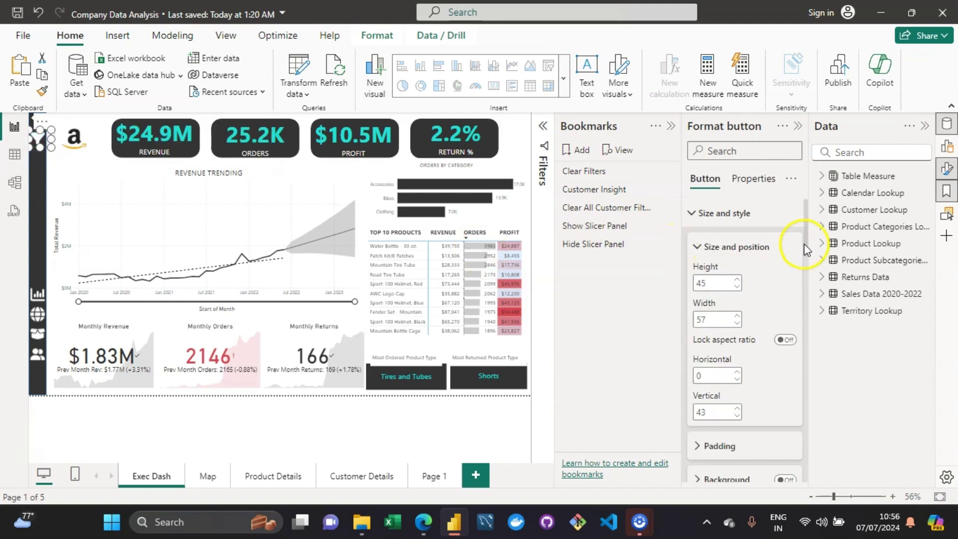
Set the funnel button's action type to Bookmark with Show Slicer Panel as its bookmark
drag(804, 243, 788, 504)
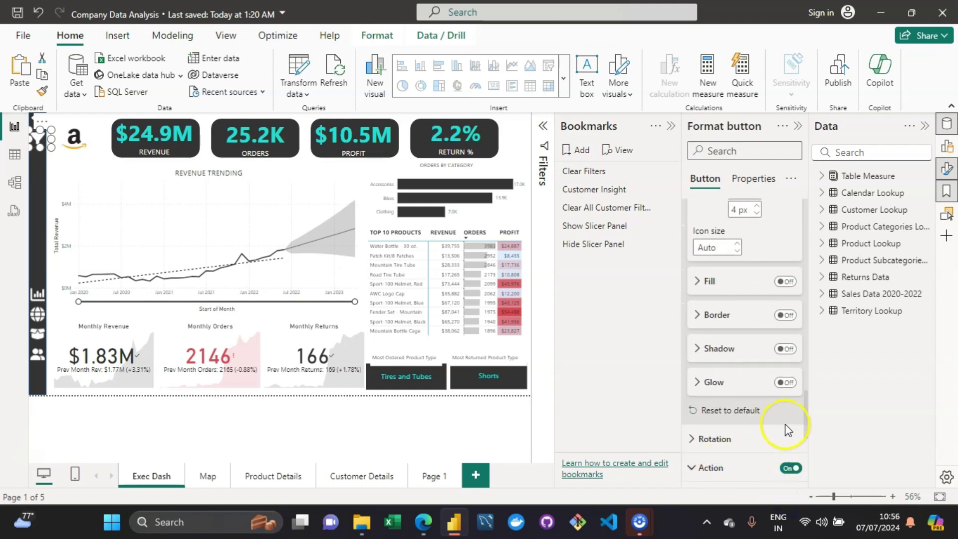
drag(803, 404, 800, 447)
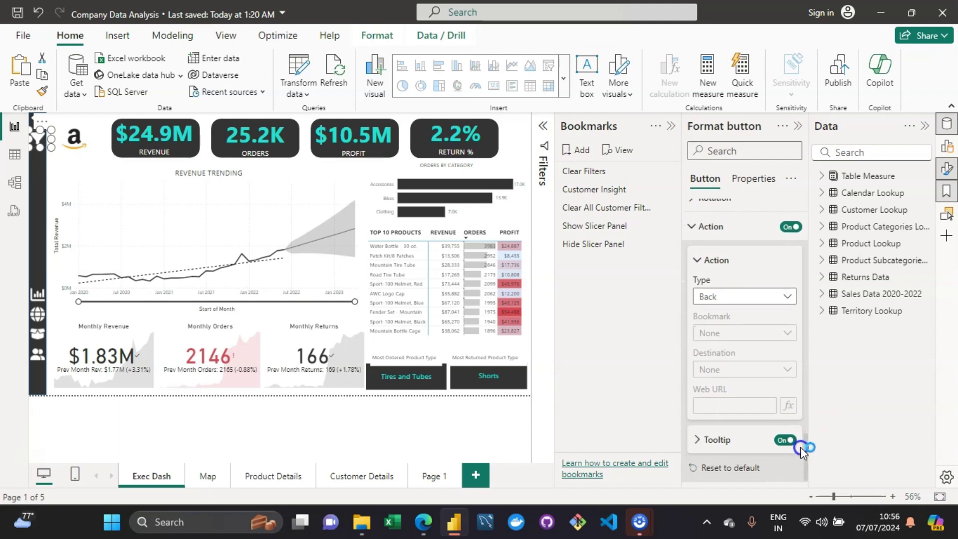
click(747, 300)
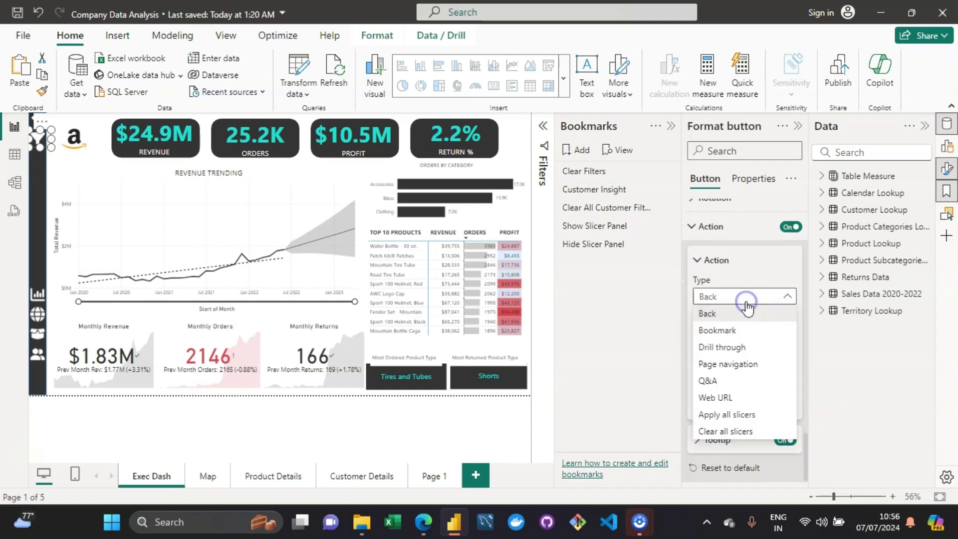
click(720, 331)
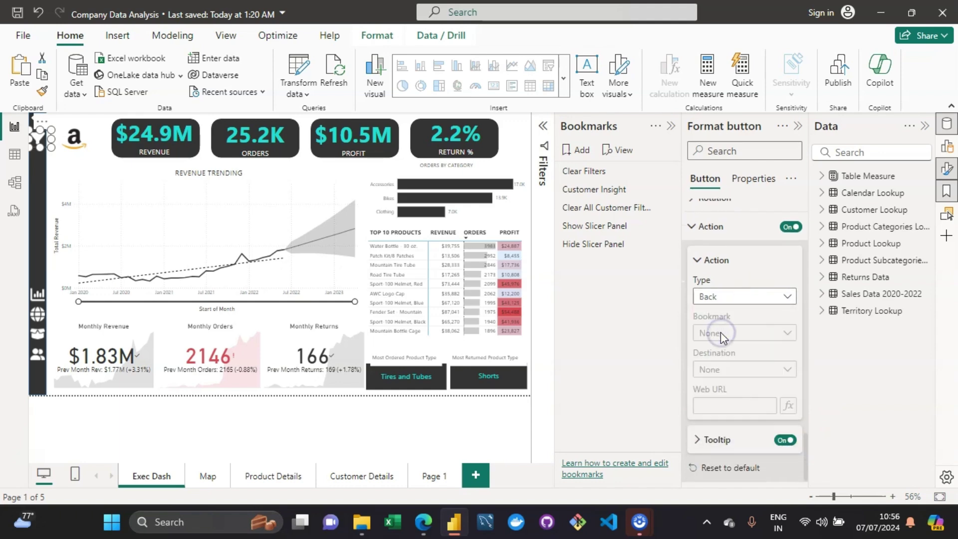
click(736, 334)
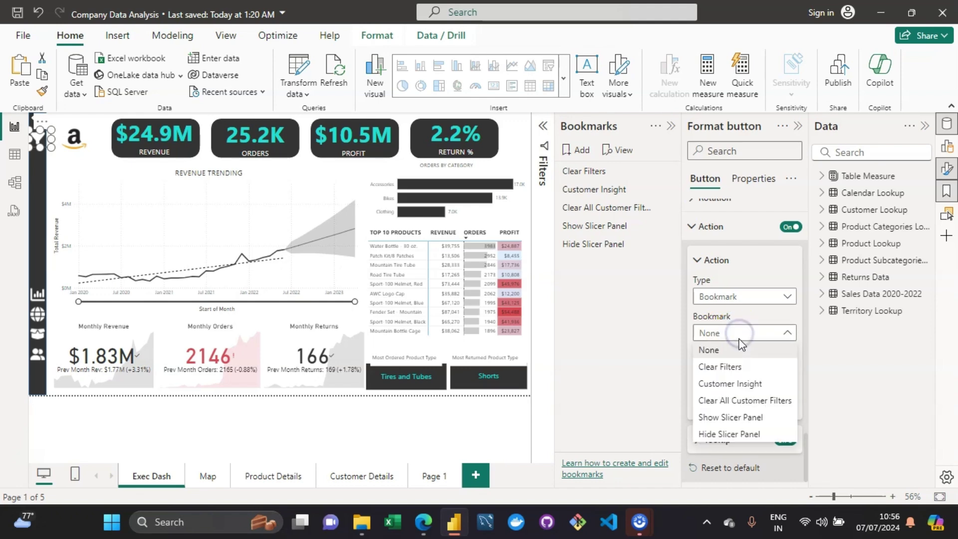
click(741, 419)
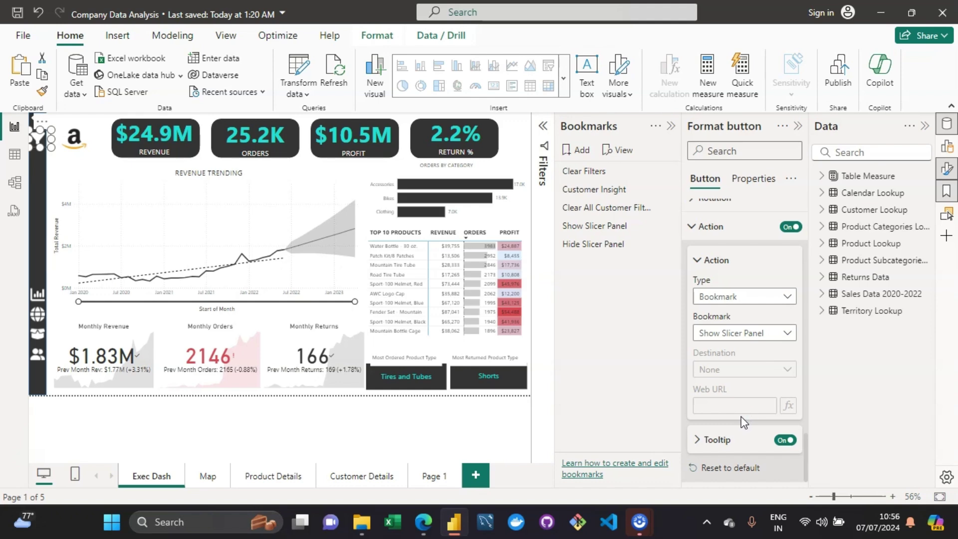
Apply the Hide Slicer Panel bookmark and review which options the Show Slicer Panel bookmark captures
click(615, 248)
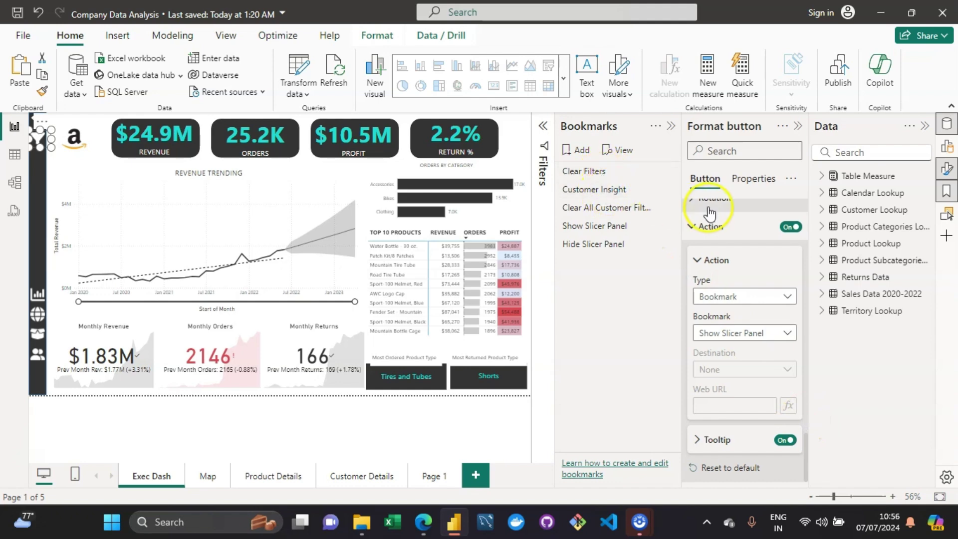
mouse_move(657, 227)
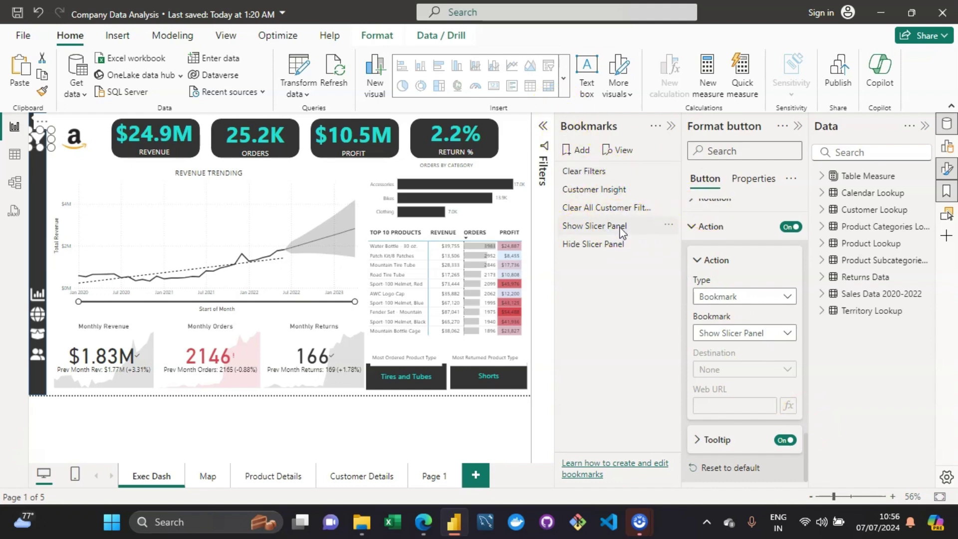
click(669, 226)
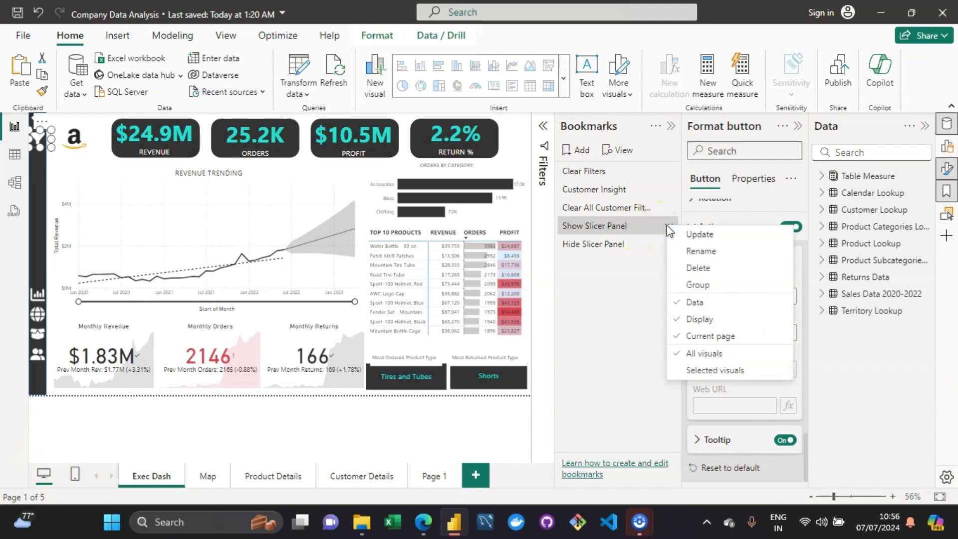
click(638, 228)
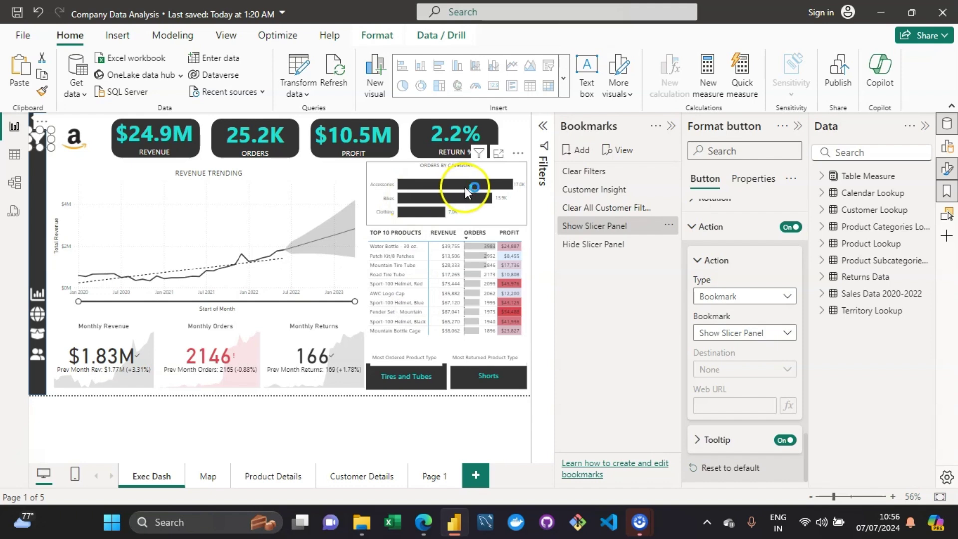
mouse_move(463, 184)
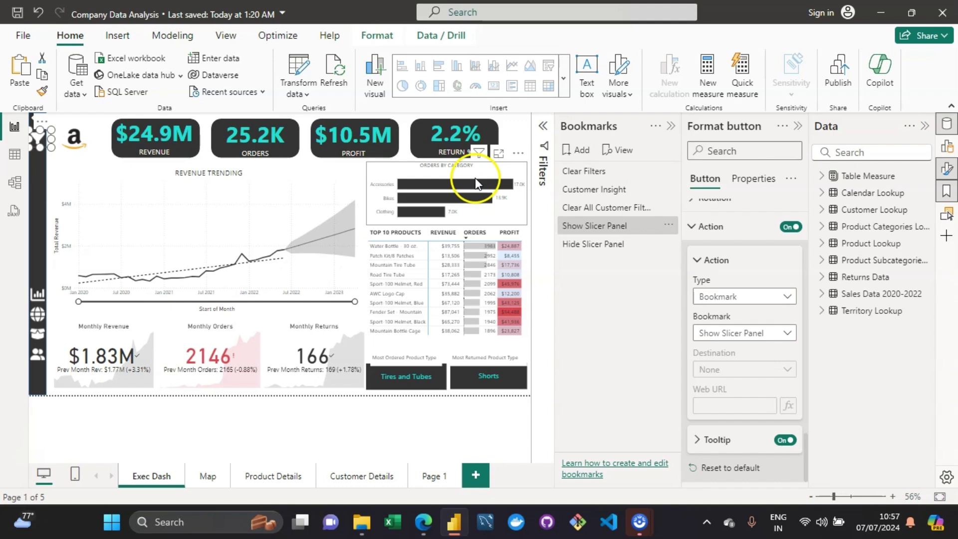
Exclude Data from the Show Slicer Panel bookmark and recheck its options
click(592, 227)
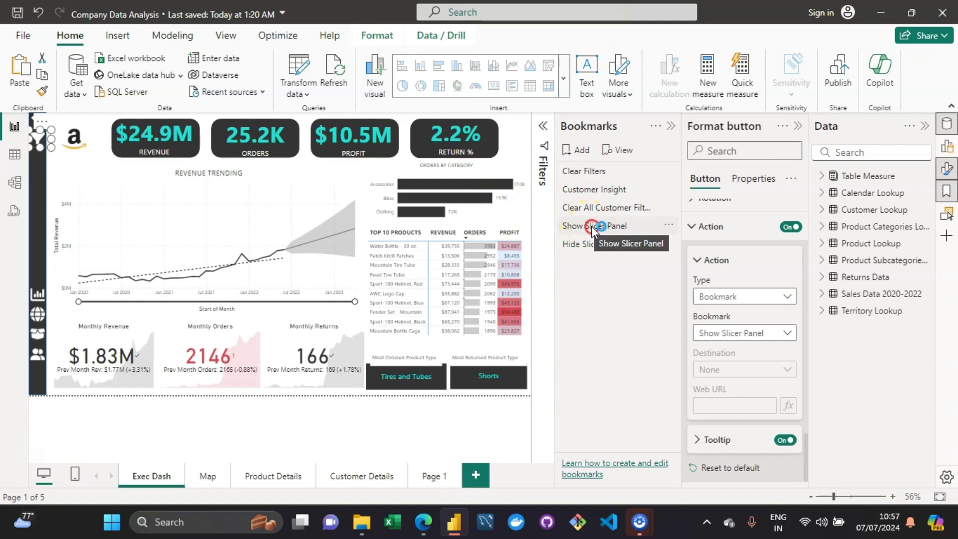
click(670, 227)
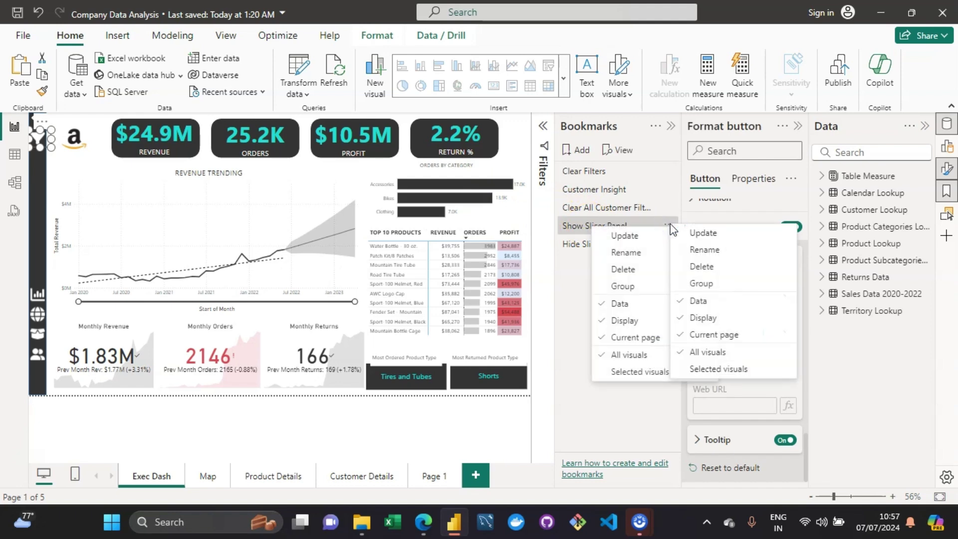
click(625, 304)
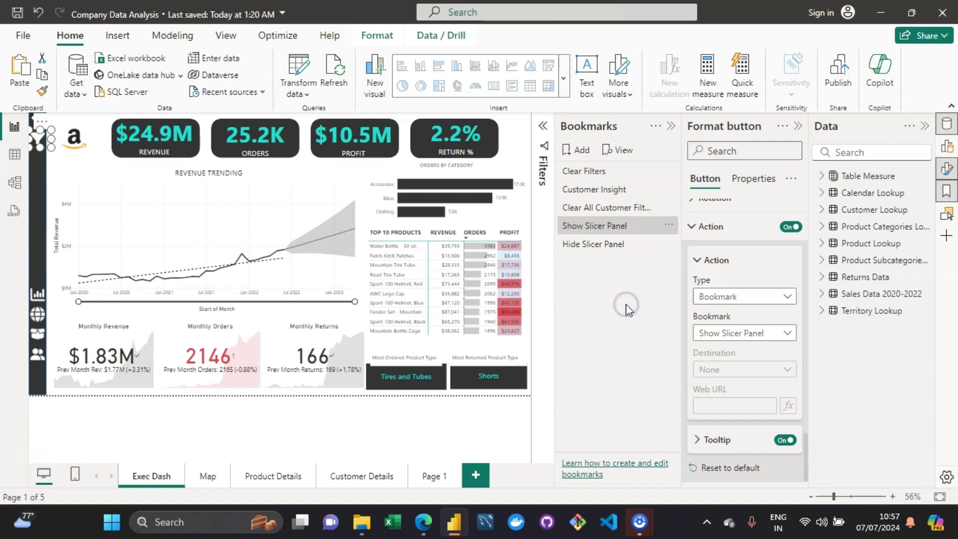
click(670, 226)
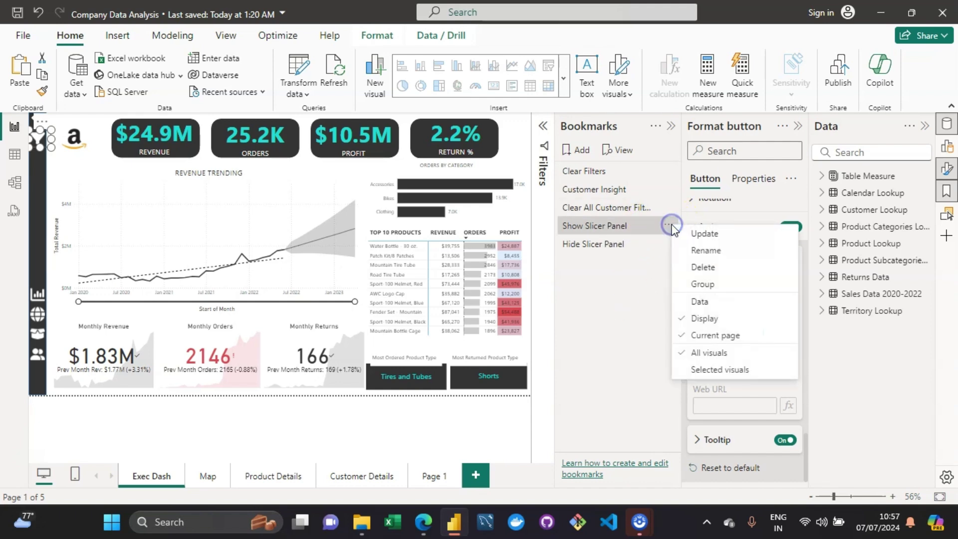
click(617, 342)
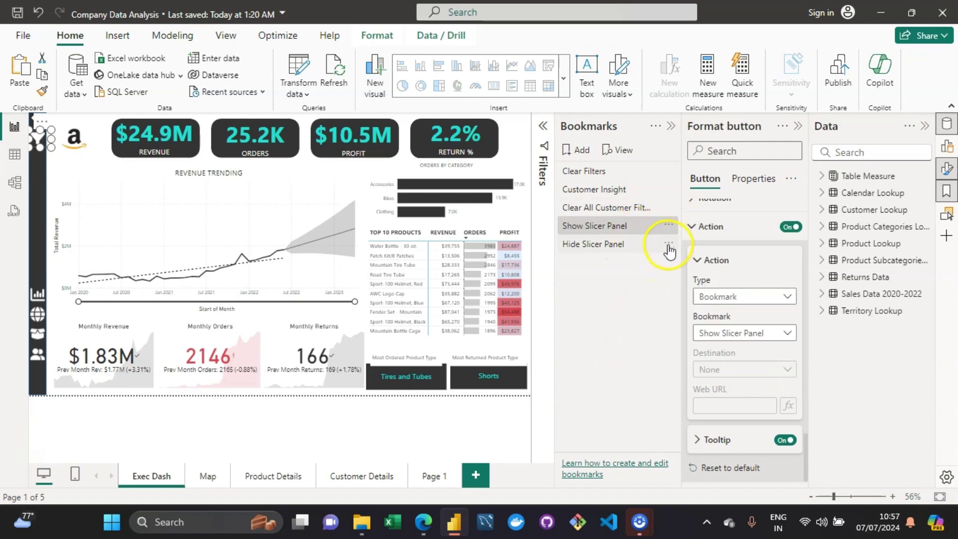
Exclude Data from the Hide Slicer Panel bookmark and recheck its options
click(668, 246)
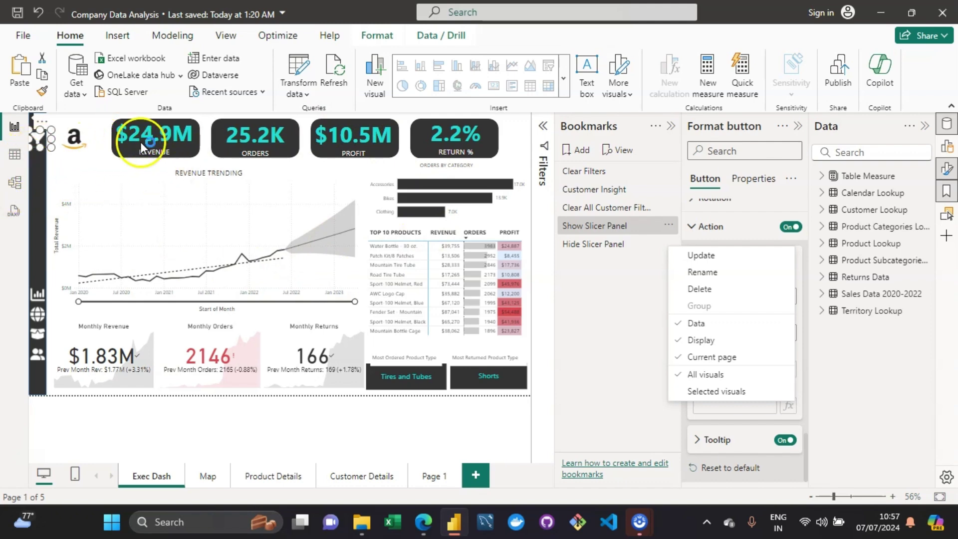
click(709, 325)
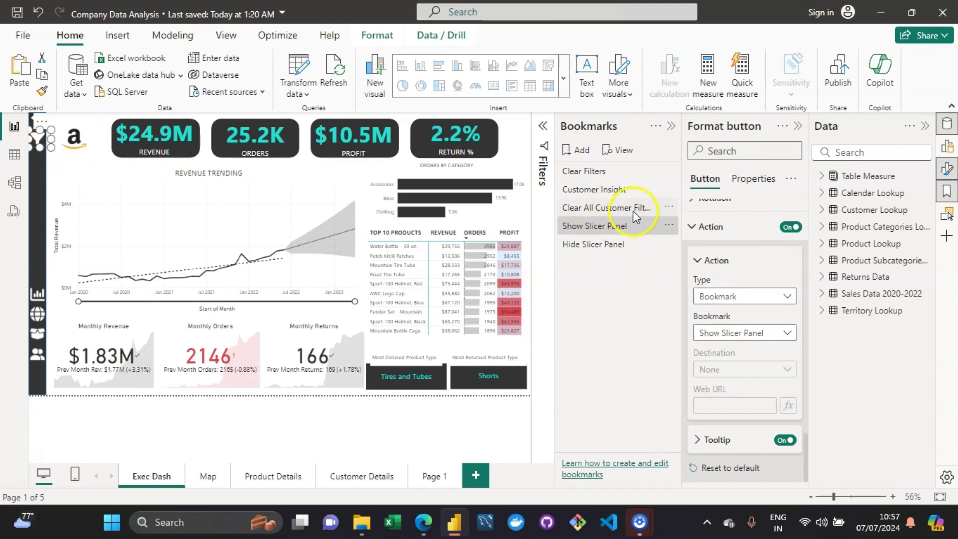
click(667, 247)
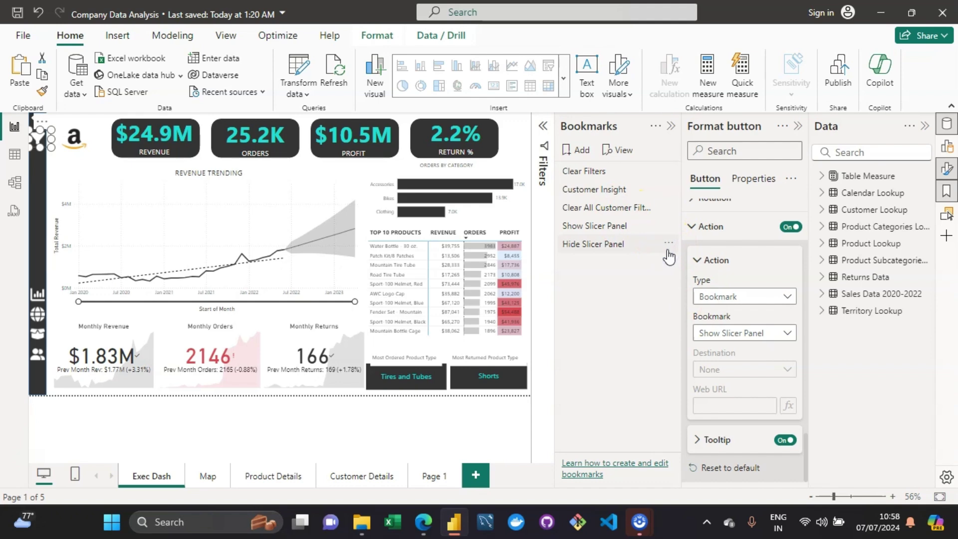
click(668, 244)
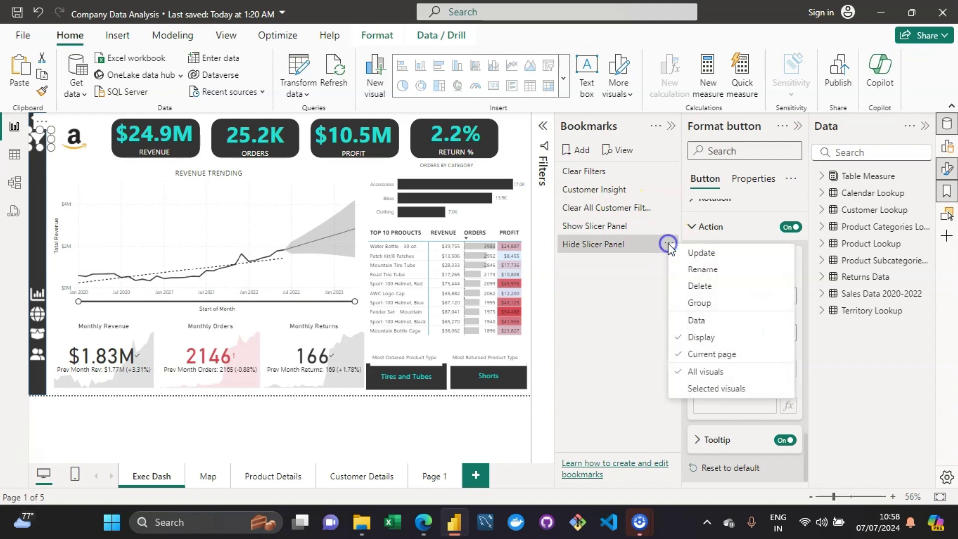
Follow the funnel button's link and apply the Show Slicer Panel bookmark to test whether the filter panel opens
click(586, 318)
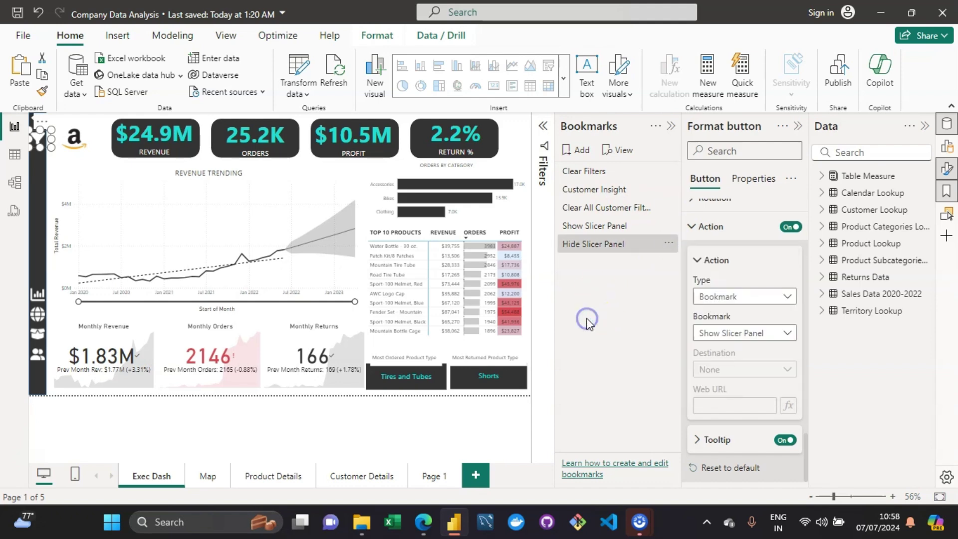
ctrl+click(40, 144)
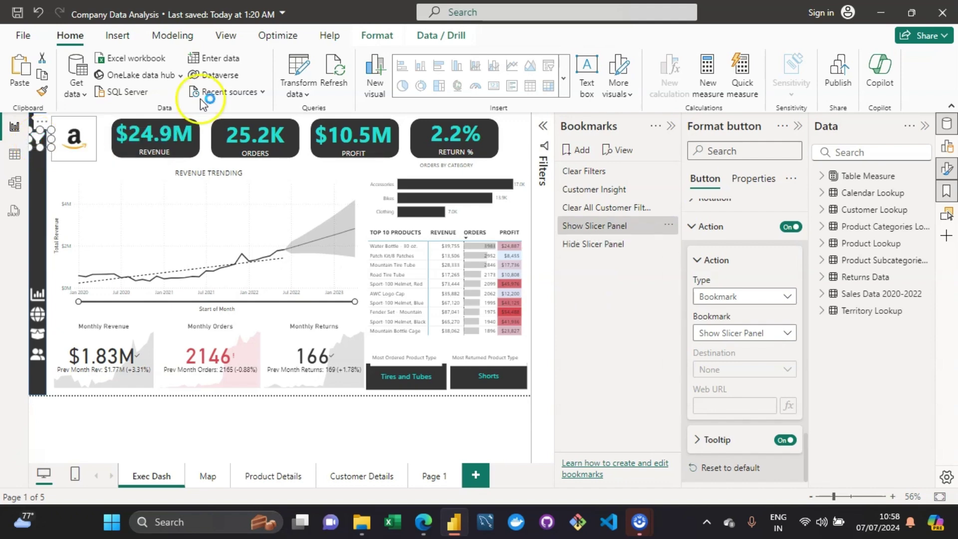
click(72, 134)
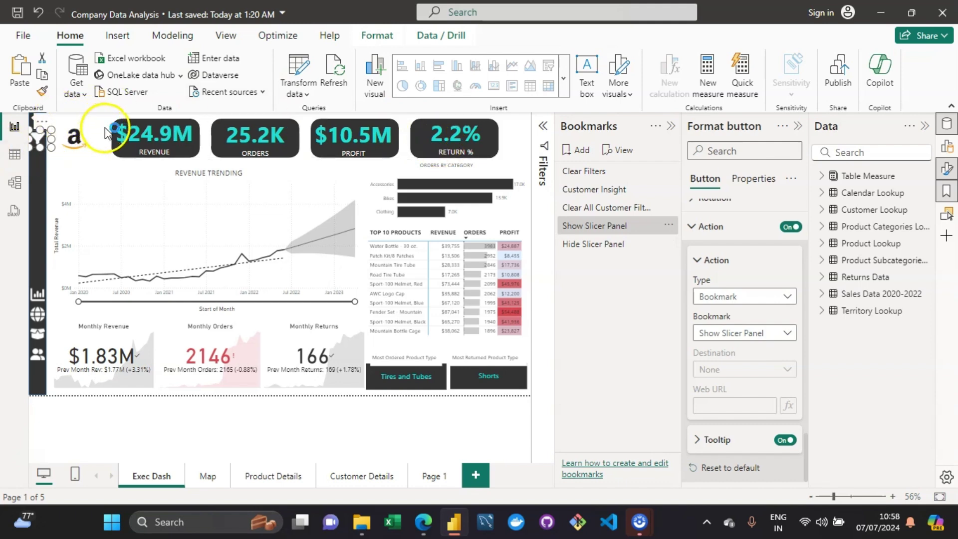
click(604, 228)
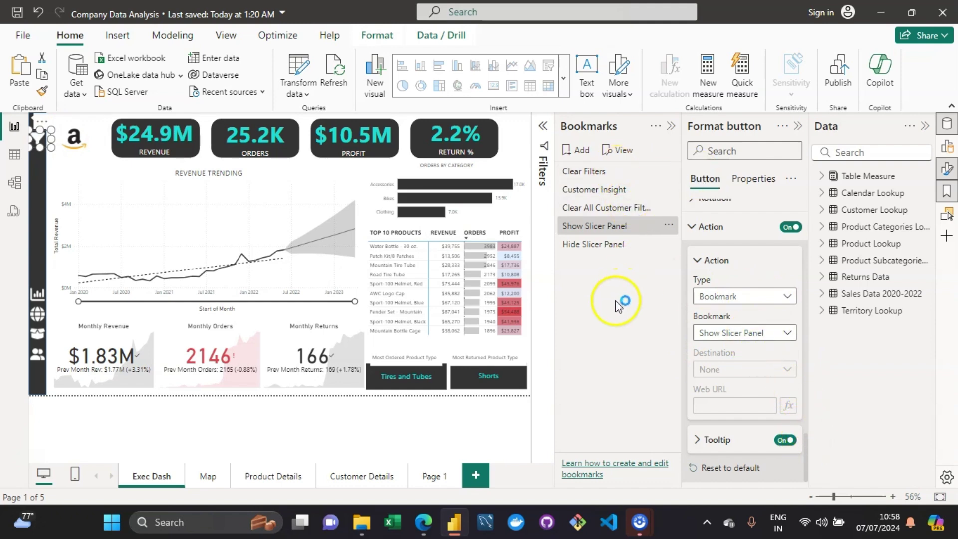
click(513, 128)
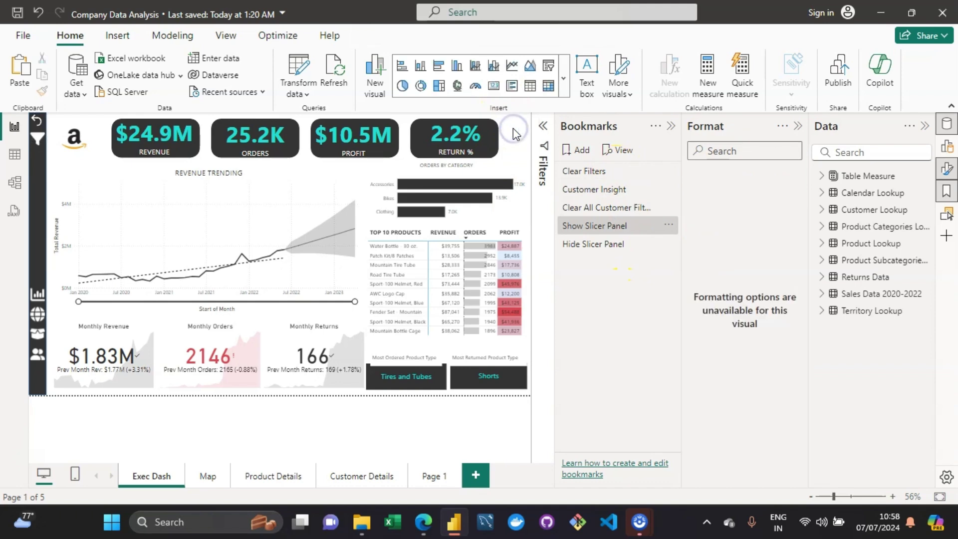
click(42, 142)
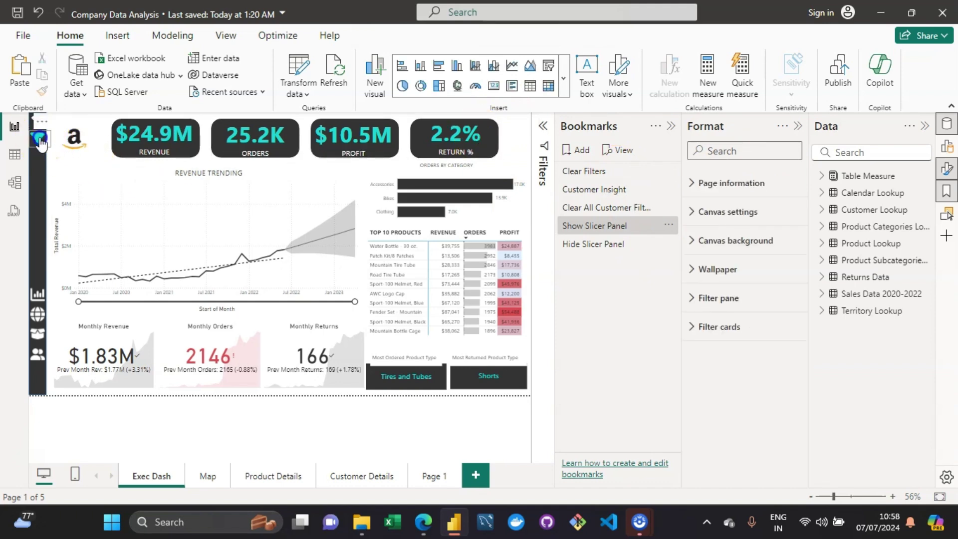
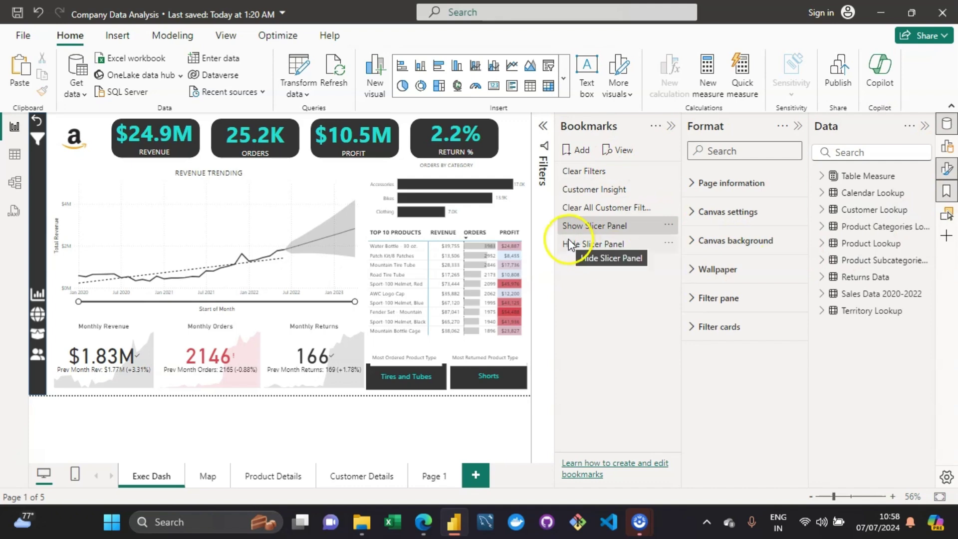
Unhide the Slicer Panel group and select the back arrow button inside it
click(947, 216)
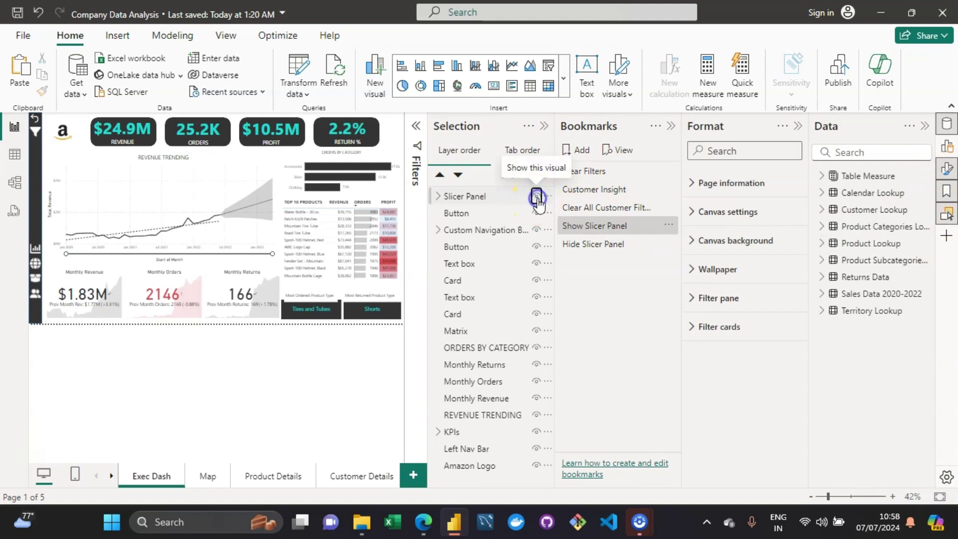
click(536, 195)
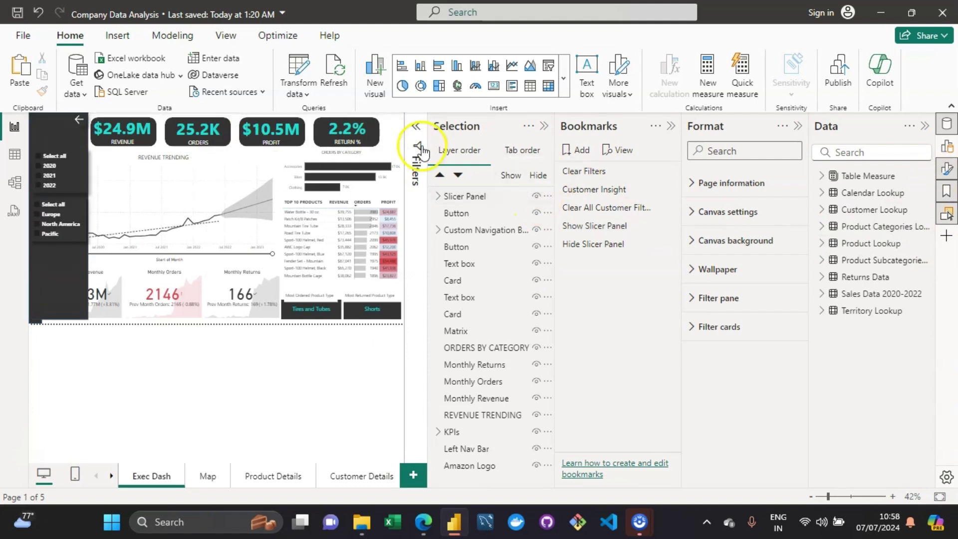
click(80, 125)
click(79, 125)
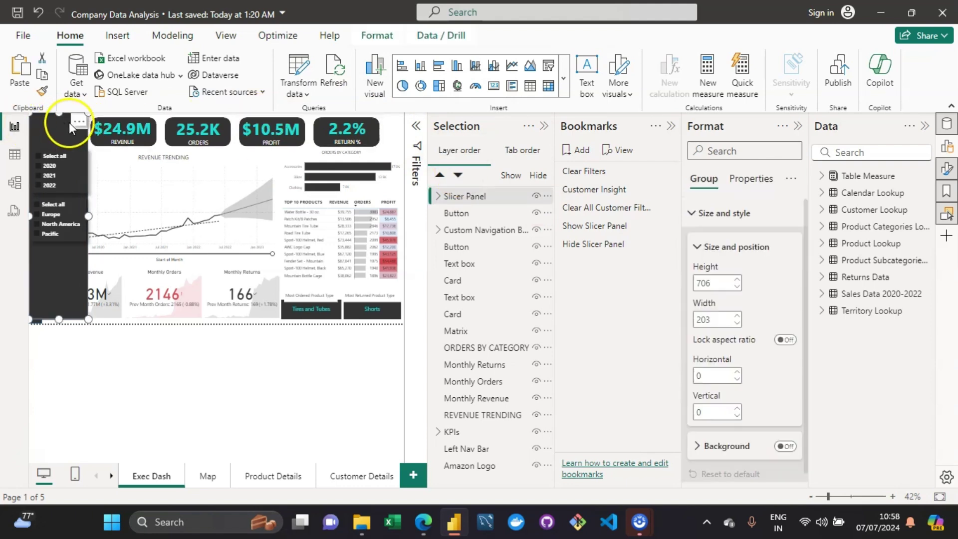
click(83, 124)
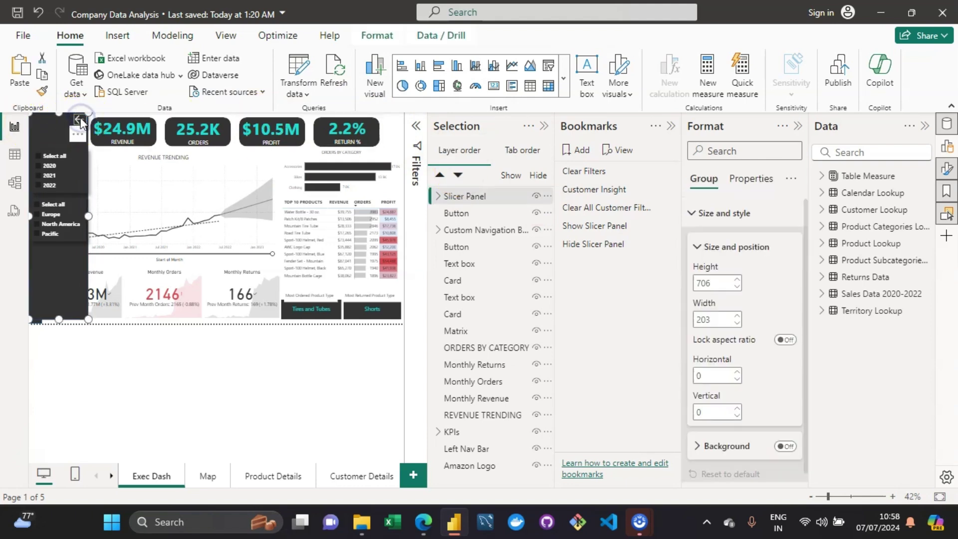
click(80, 121)
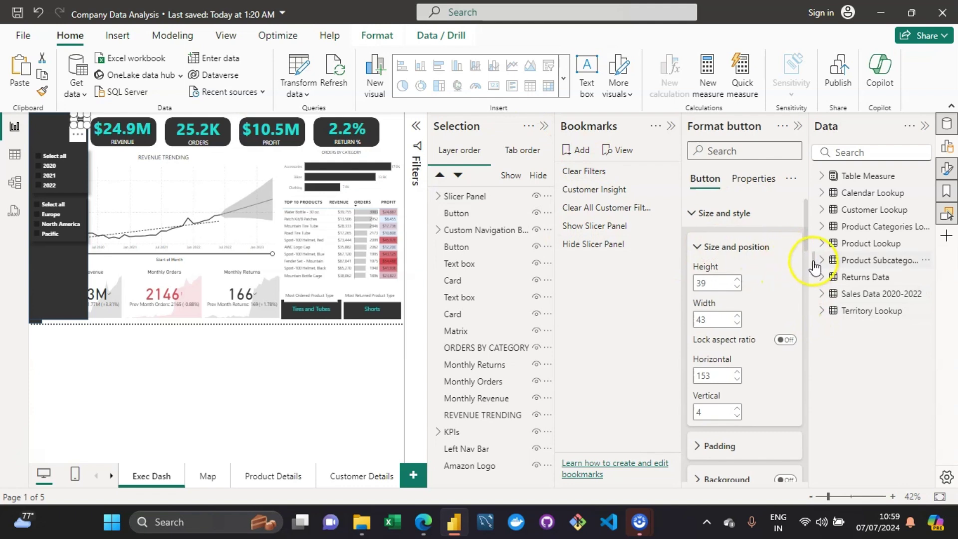
Turn on the back arrow button's action and set its type to Bookmark with Hide Slicer Panel as its bookmark
scroll(804, 258, down, 10)
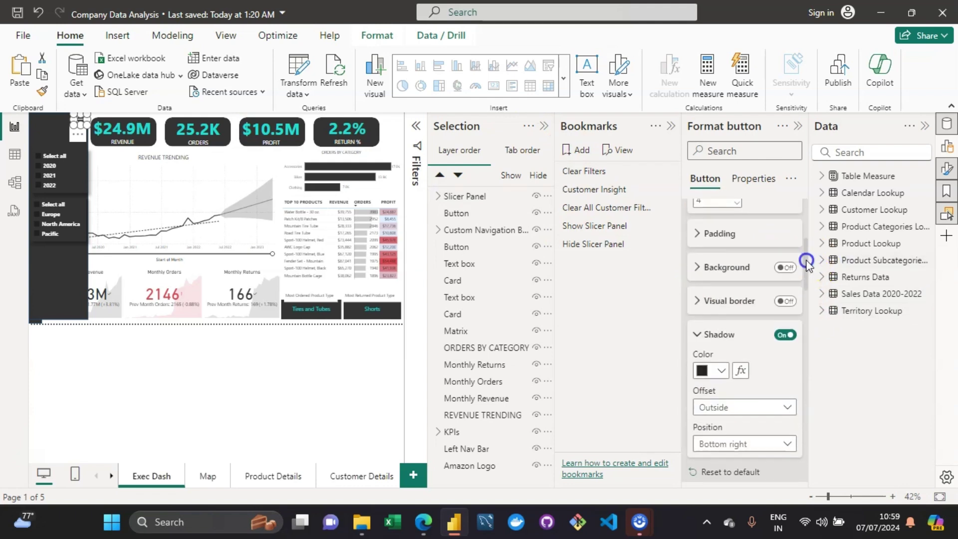
scroll(796, 438, down, 10)
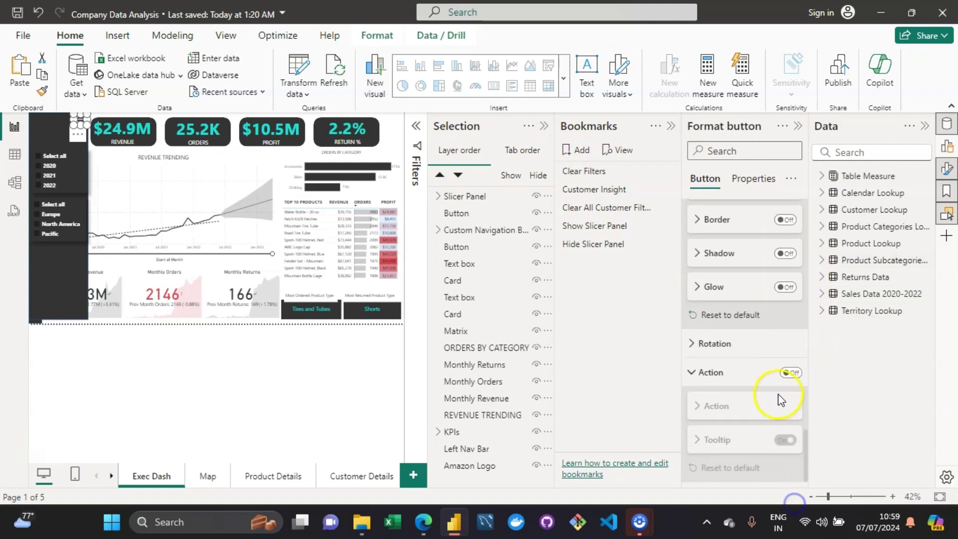
click(787, 374)
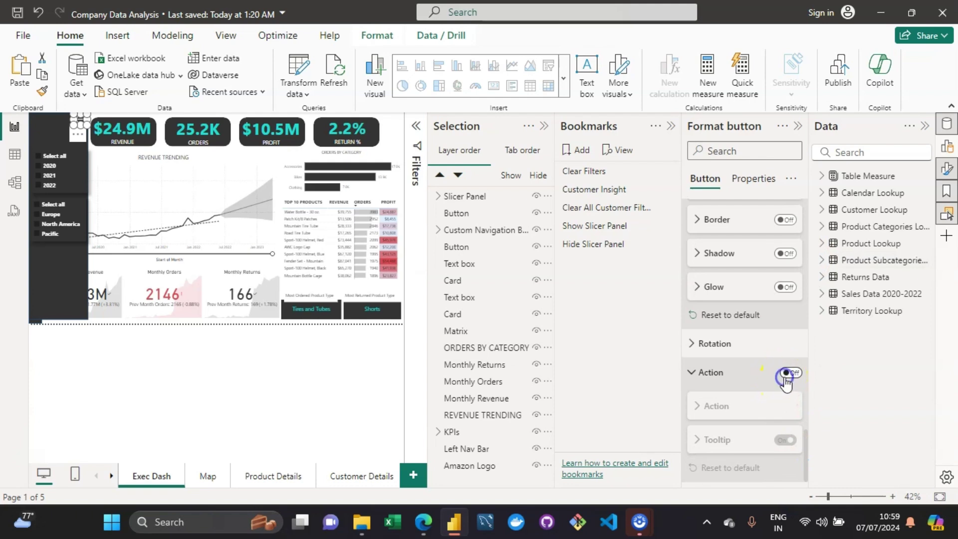
click(754, 379)
click(754, 382)
click(754, 381)
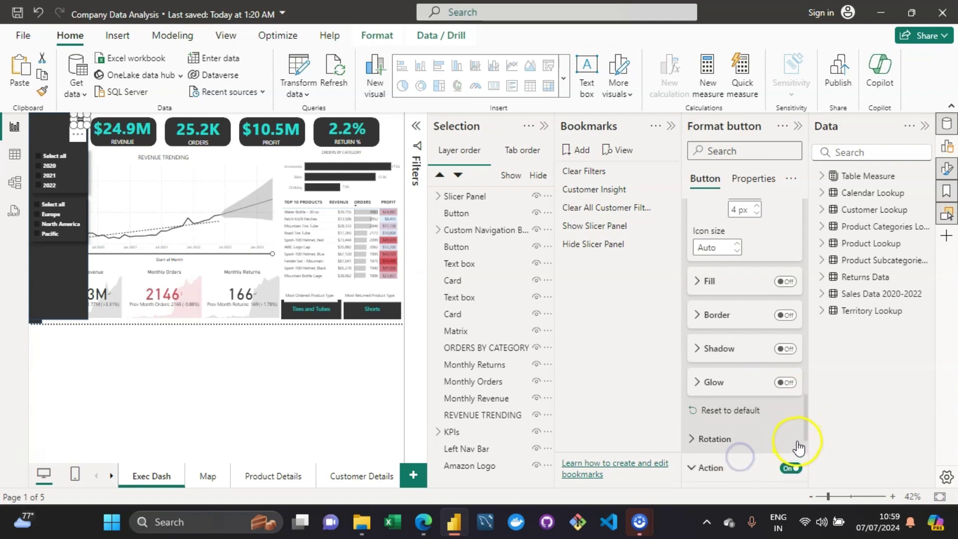
drag(804, 406, 806, 442)
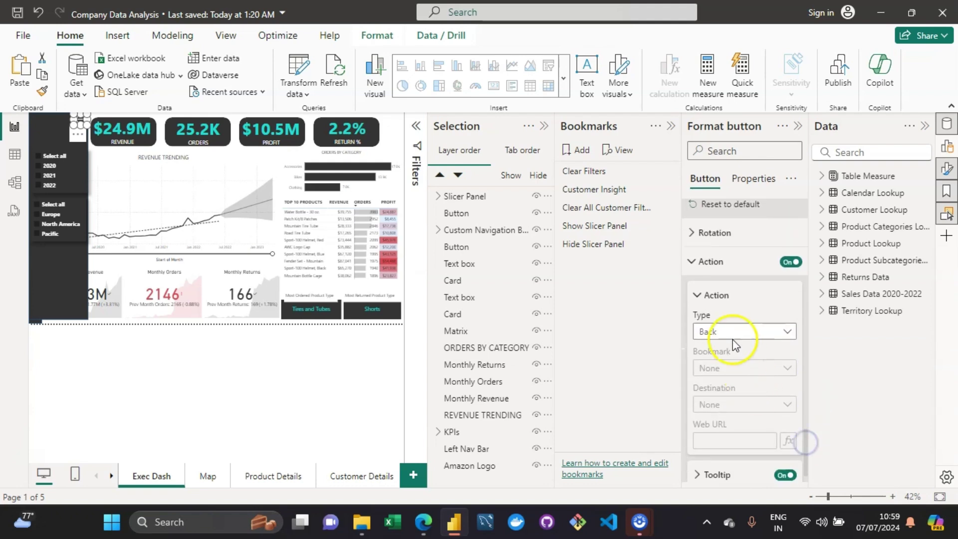
click(732, 334)
click(732, 364)
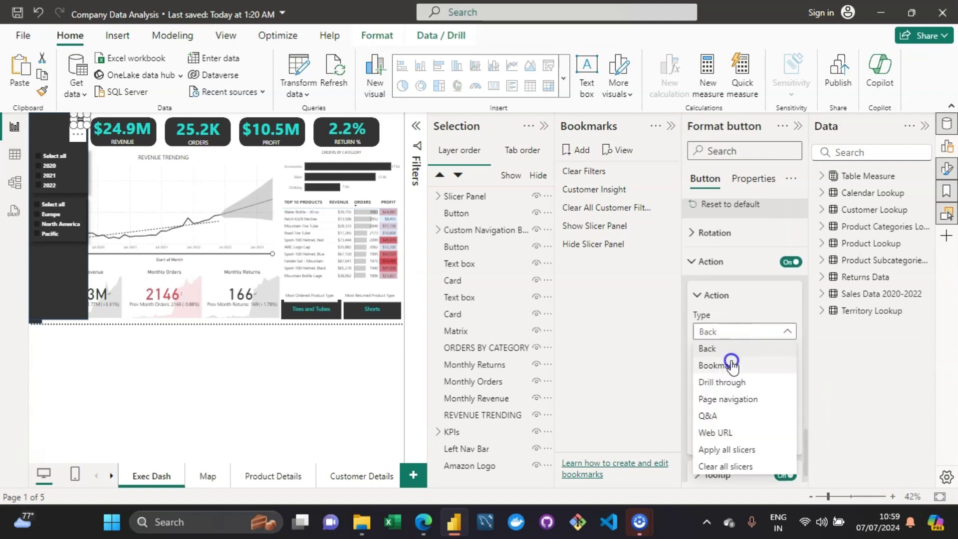
click(792, 369)
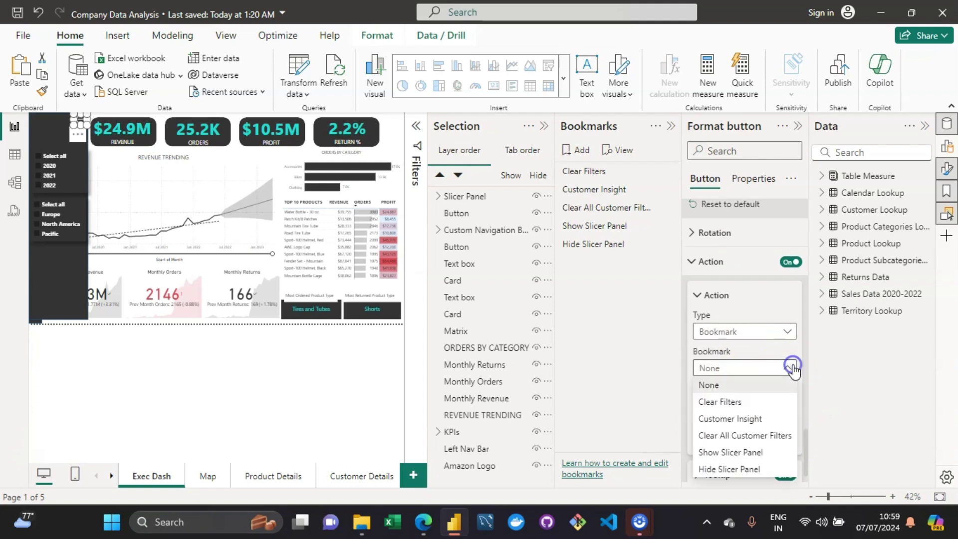
click(741, 469)
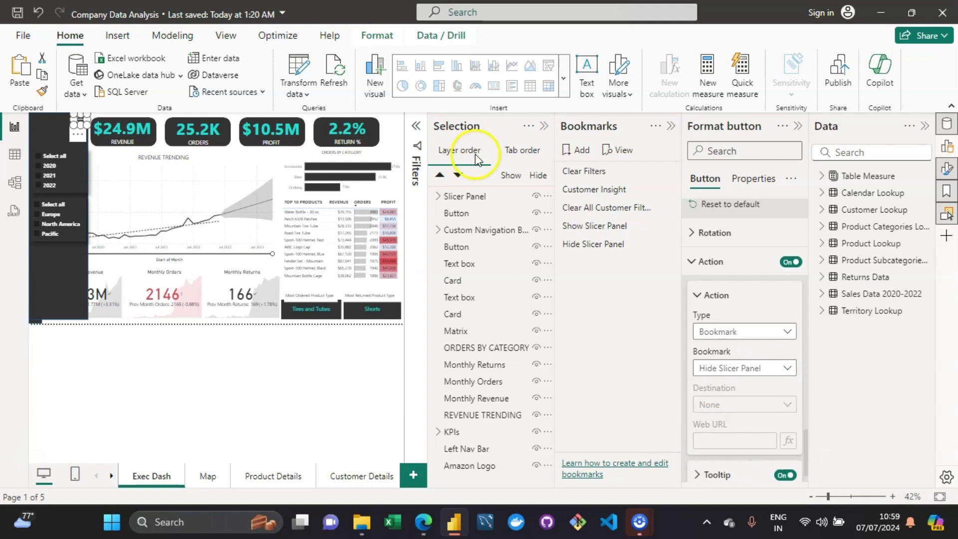
Collapse the Selection and Bookmarks panes and test the back arrow button on the slicer panel
click(393, 130)
click(544, 126)
click(671, 126)
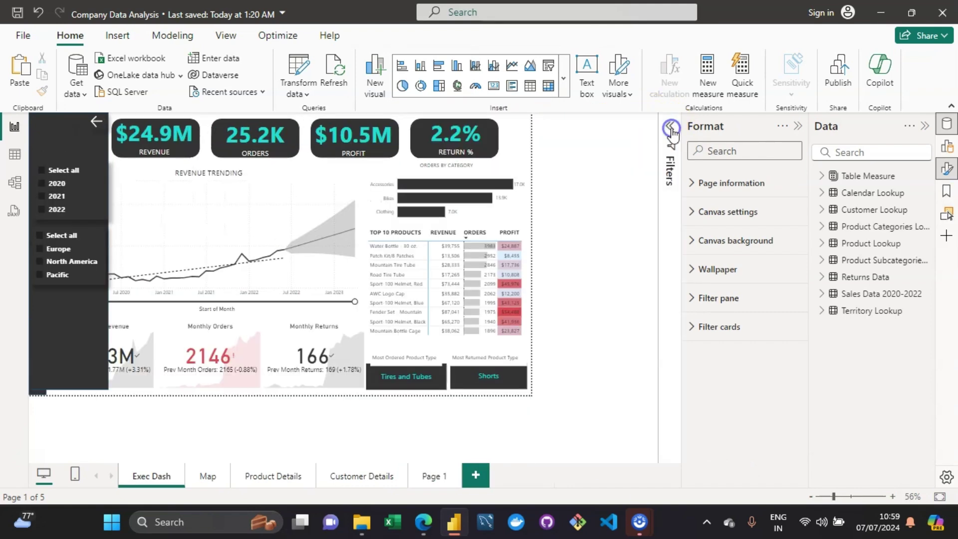
click(121, 139)
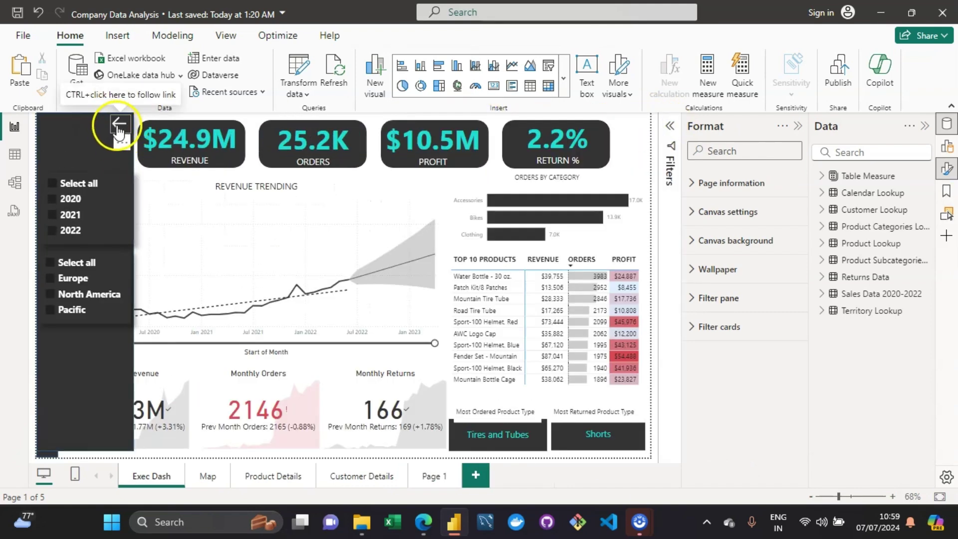
ctrl+click(118, 127)
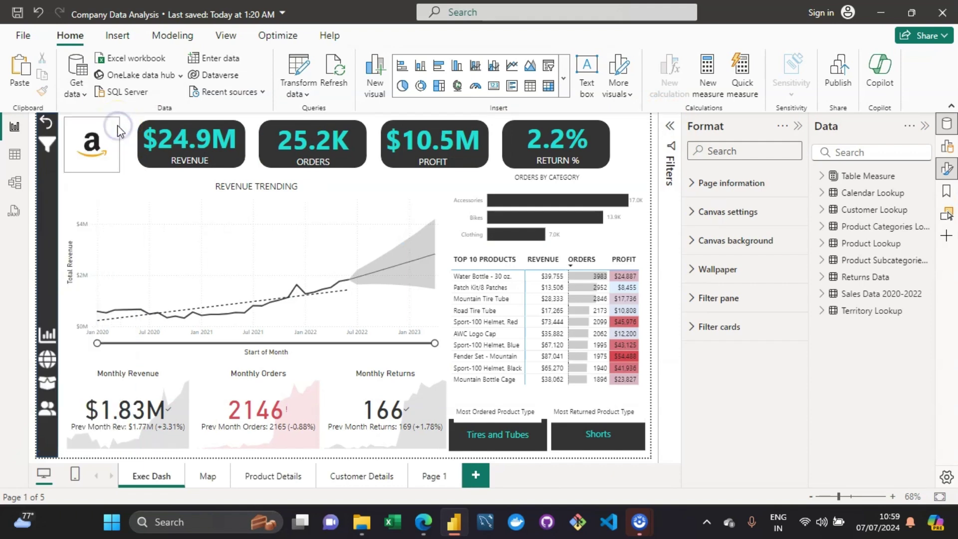
Check the funnel button's action, reselect Show Slicer Panel as its bookmark, and test the button again
click(47, 145)
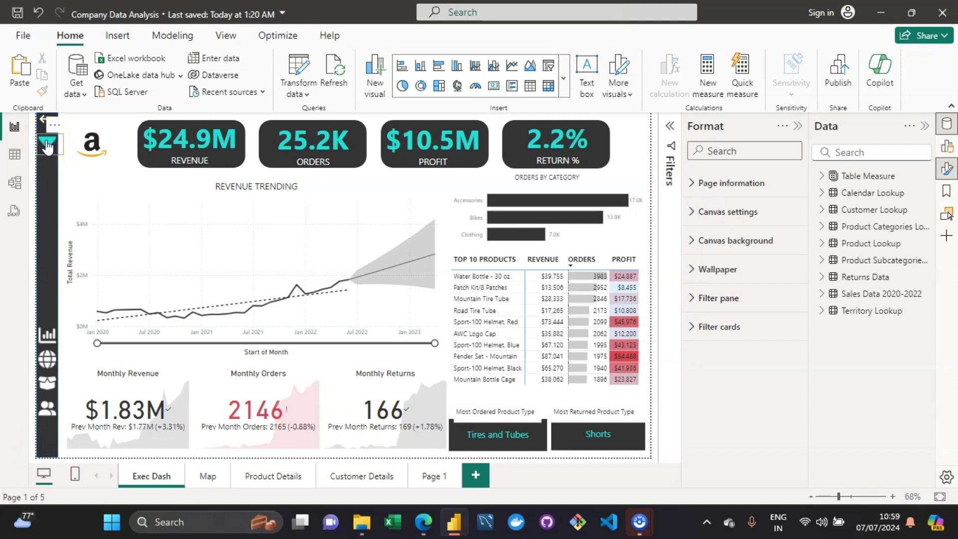
click(48, 145)
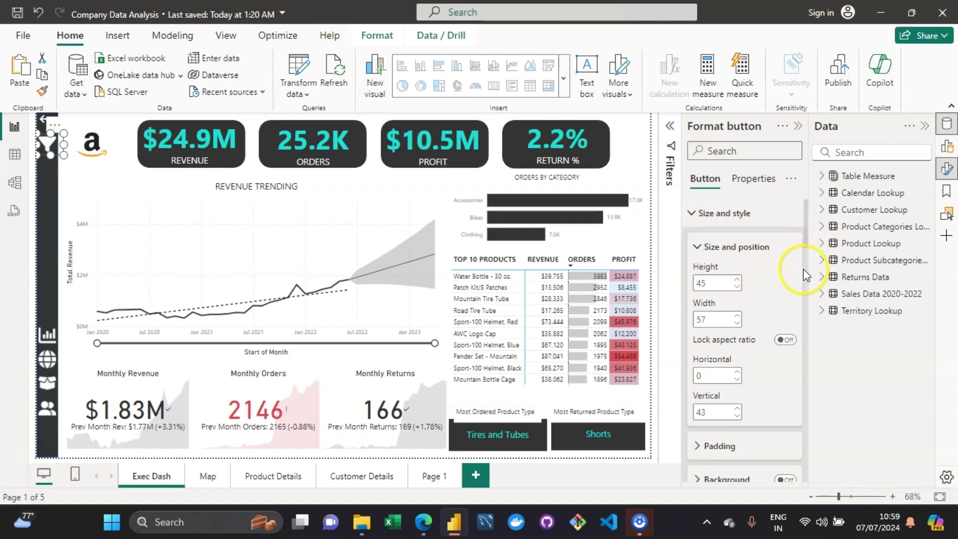
scroll(804, 271, down, 10)
drag(804, 272, 795, 455)
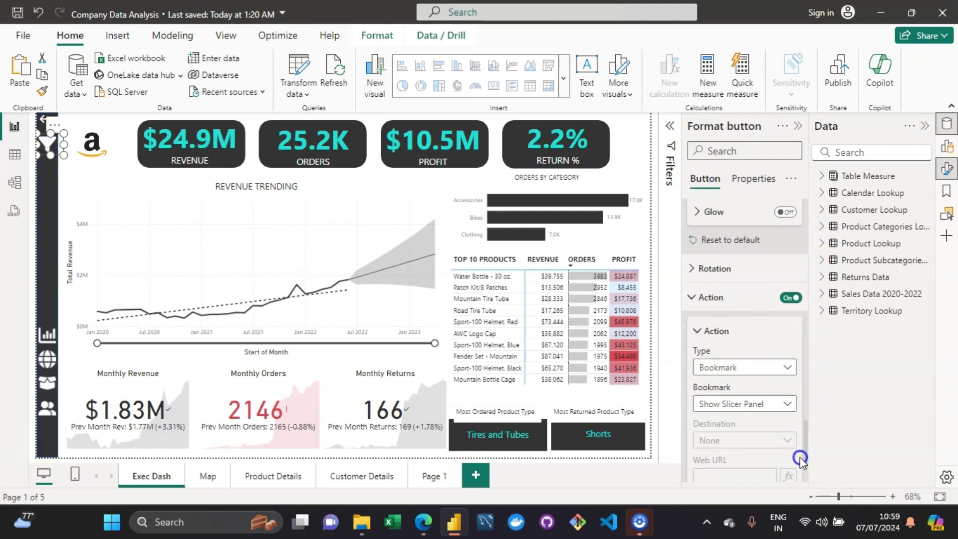
click(793, 397)
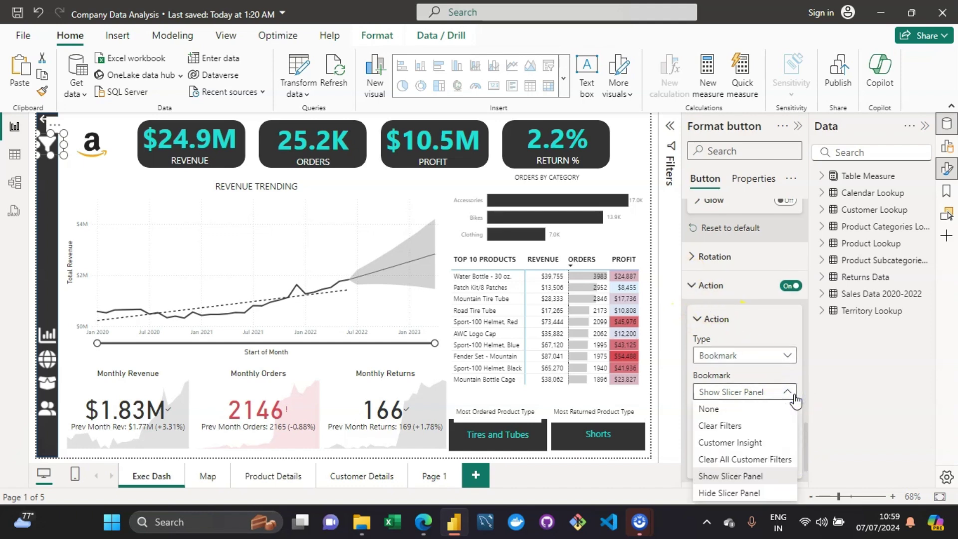
click(720, 477)
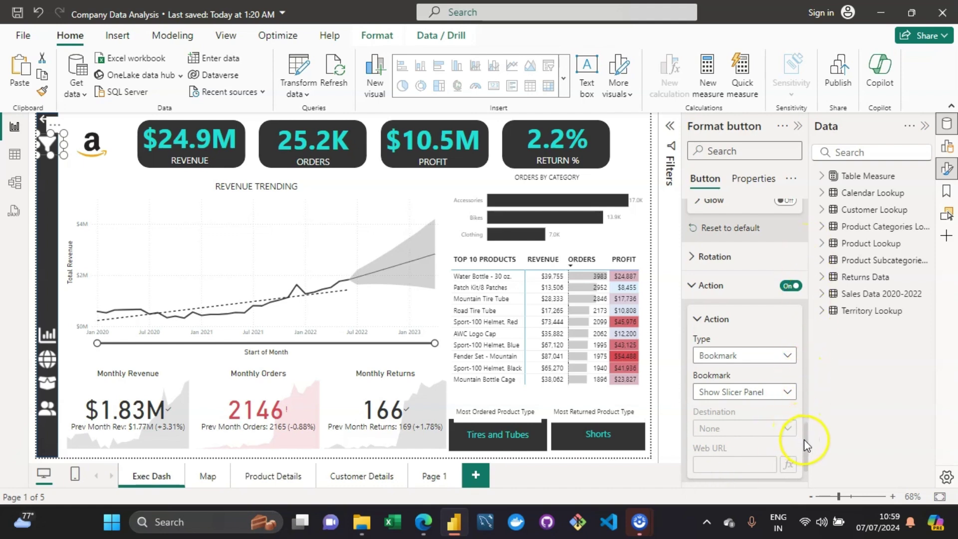
drag(805, 444, 817, 182)
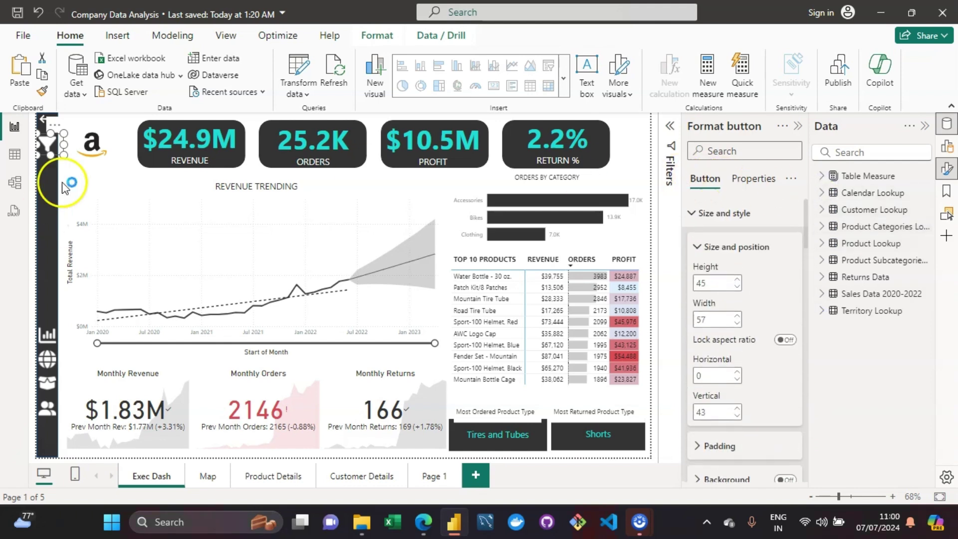
ctrl+click(47, 145)
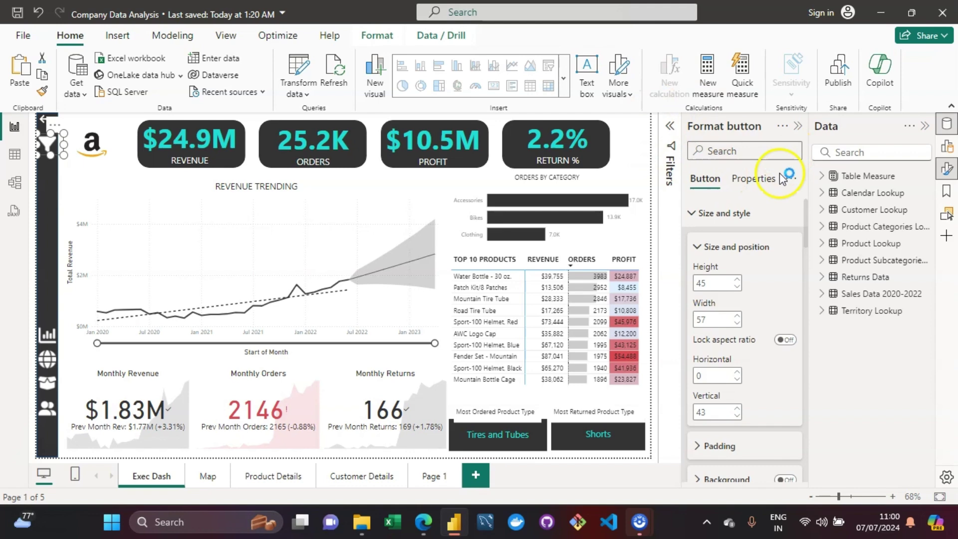
Unhide the Slicer Panel group from the layer order and retest its back arrow button
click(950, 214)
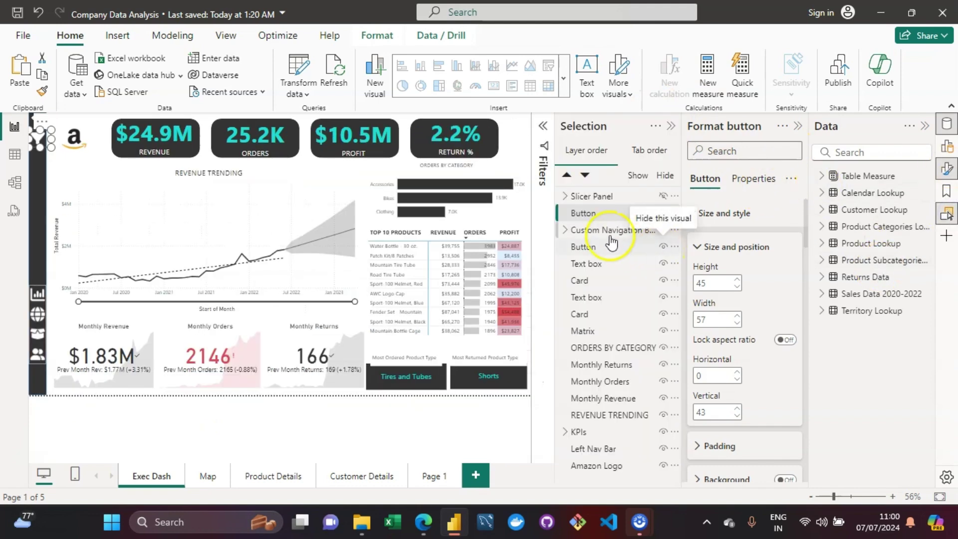
click(664, 196)
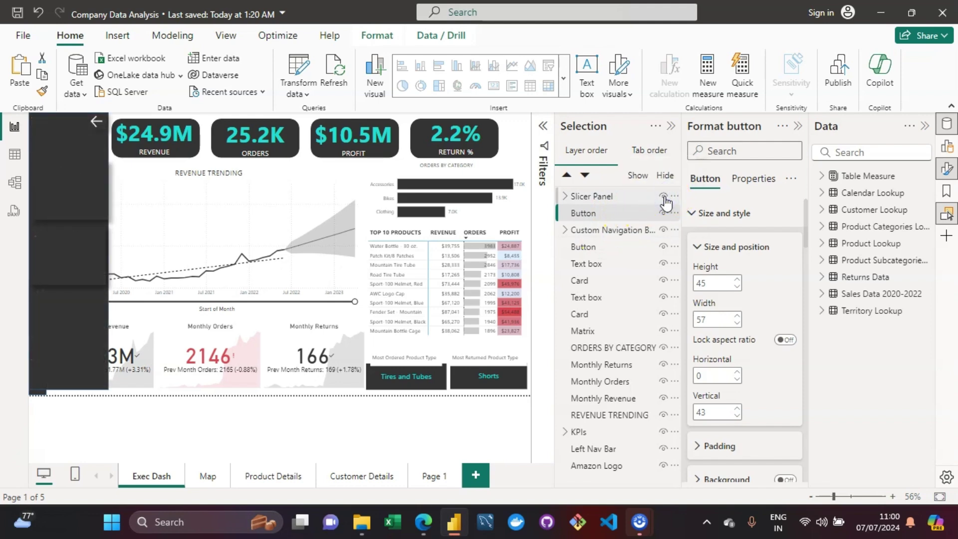
click(512, 140)
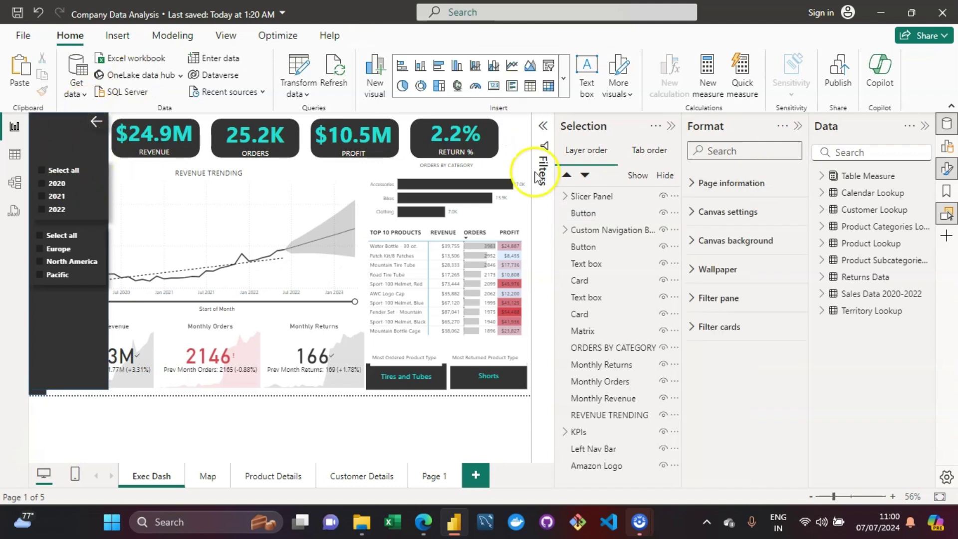
ctrl+click(96, 122)
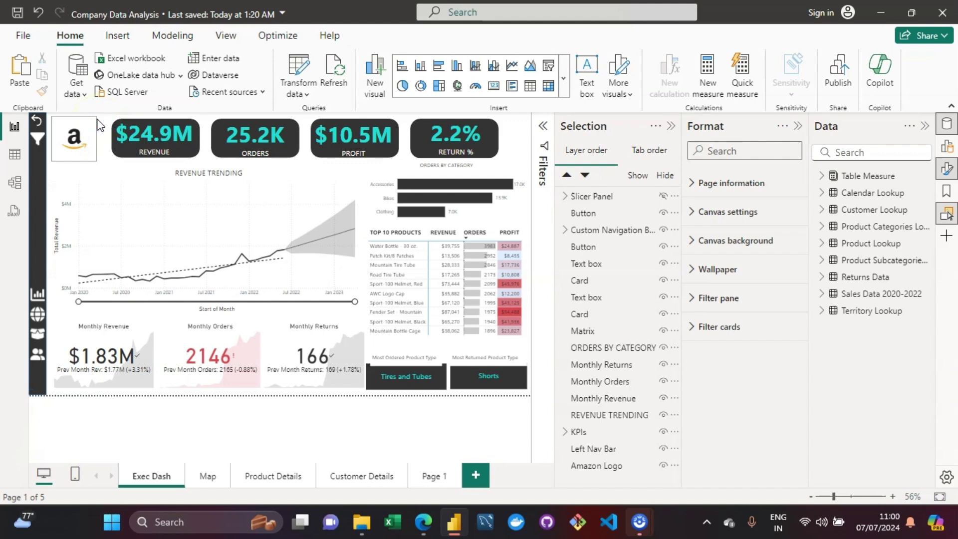
click(675, 197)
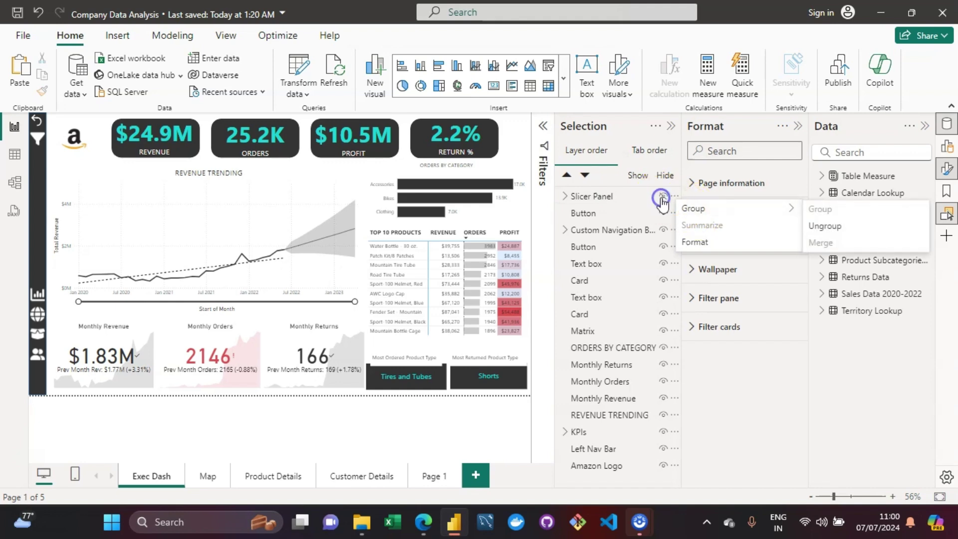
Toggle the Slicer Panel group's visibility in the layer order and retest the back arrow and funnel buttons
click(662, 198)
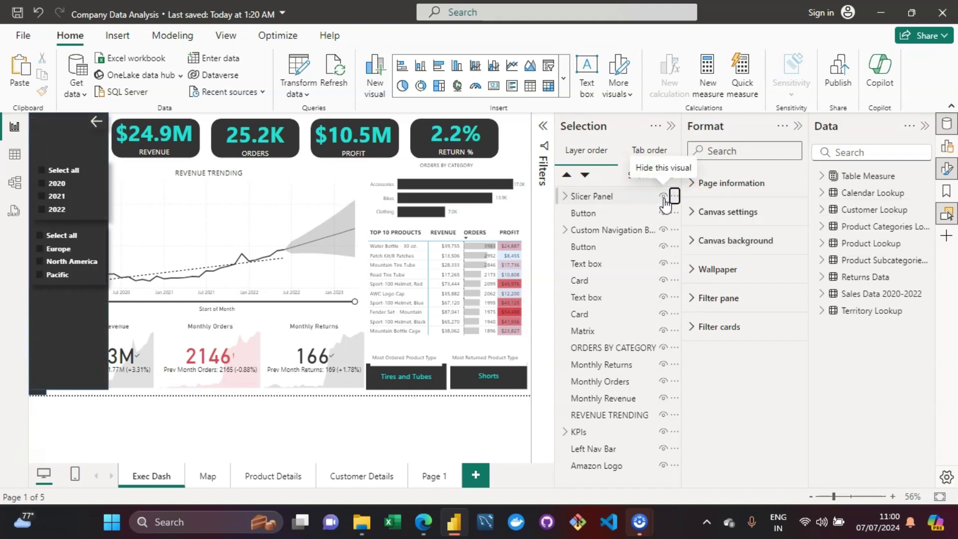
click(663, 197)
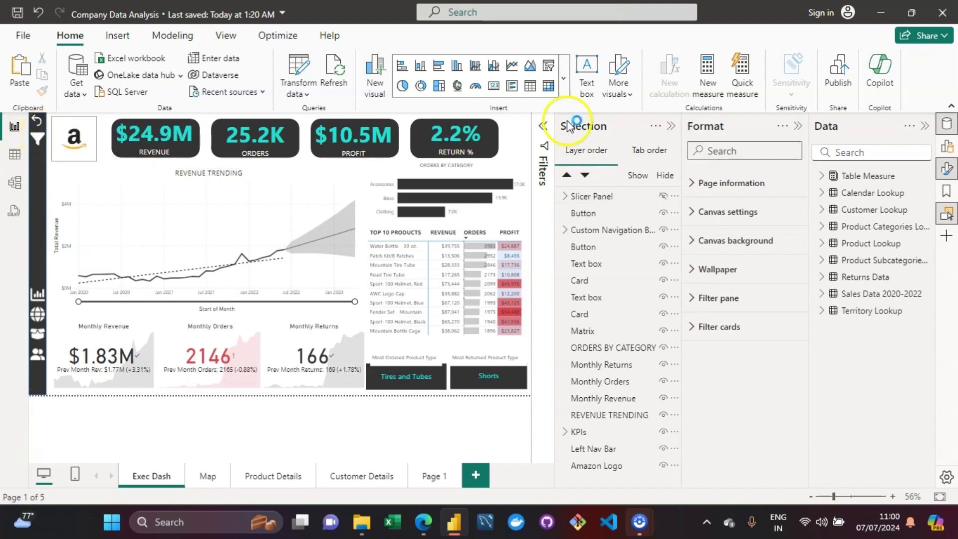
click(639, 177)
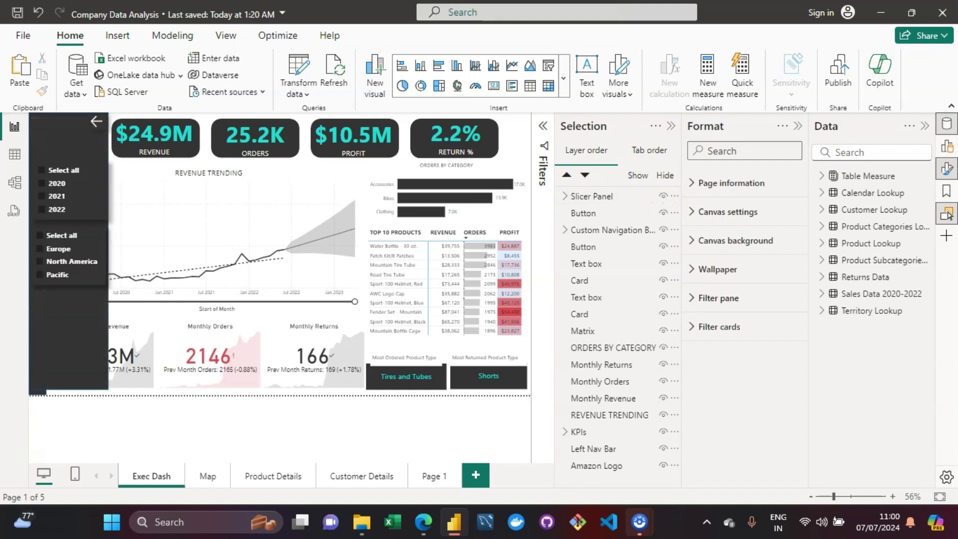
ctrl+click(97, 121)
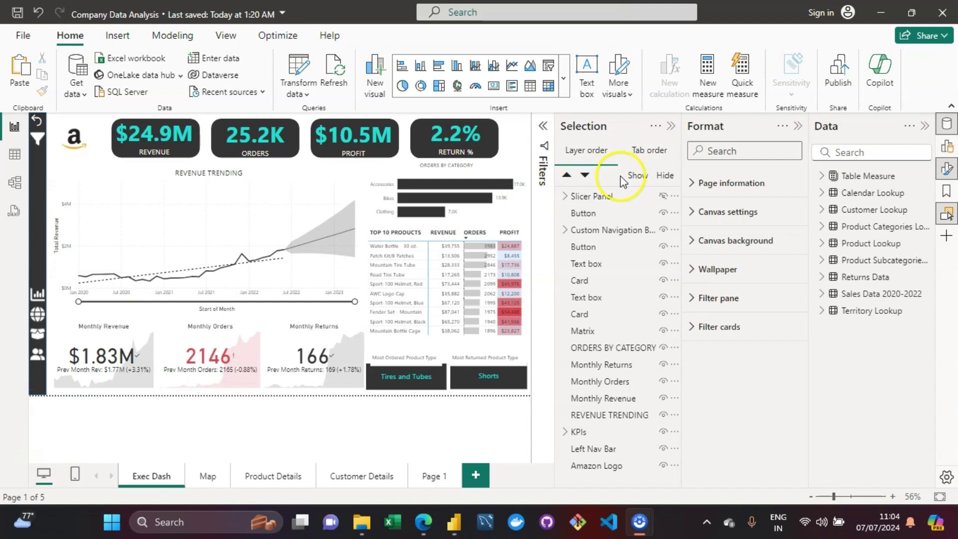
click(663, 197)
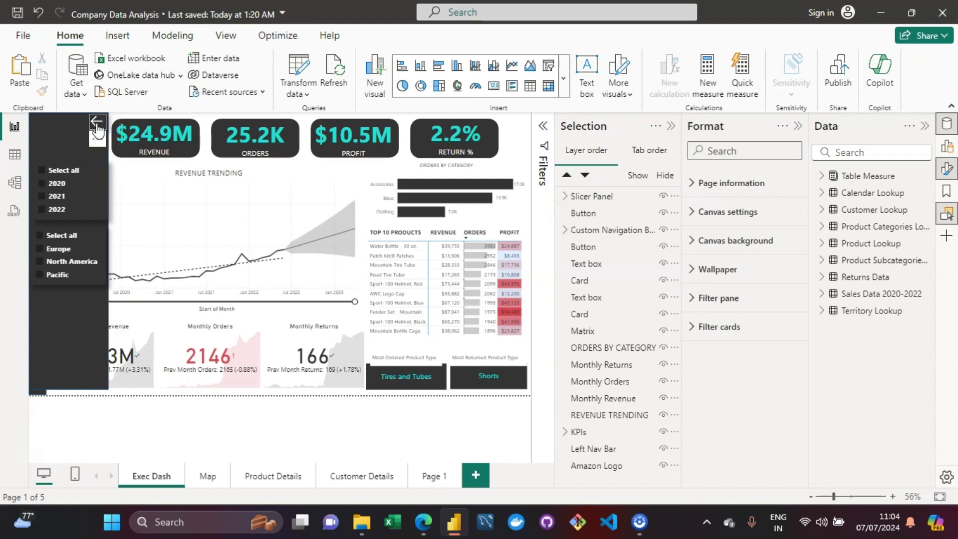
ctrl+click(97, 125)
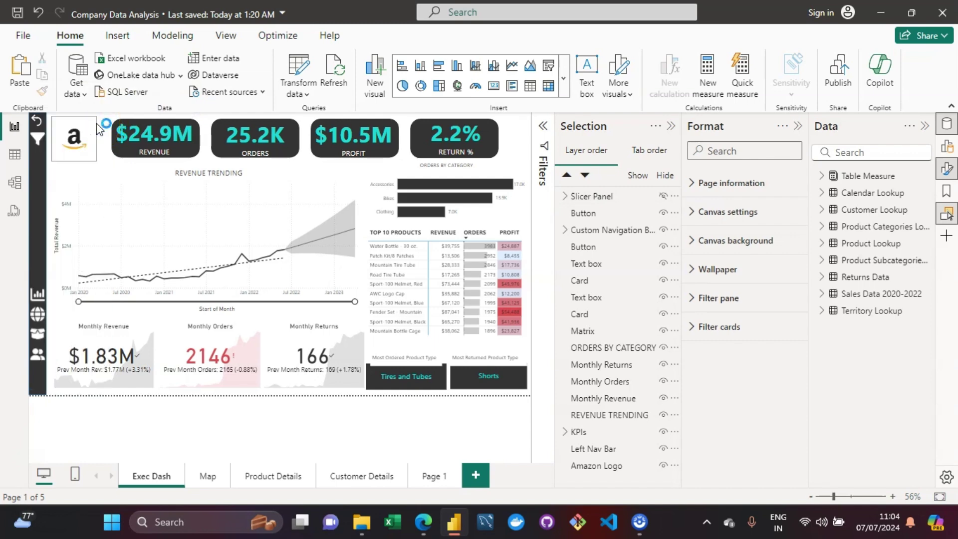
click(42, 139)
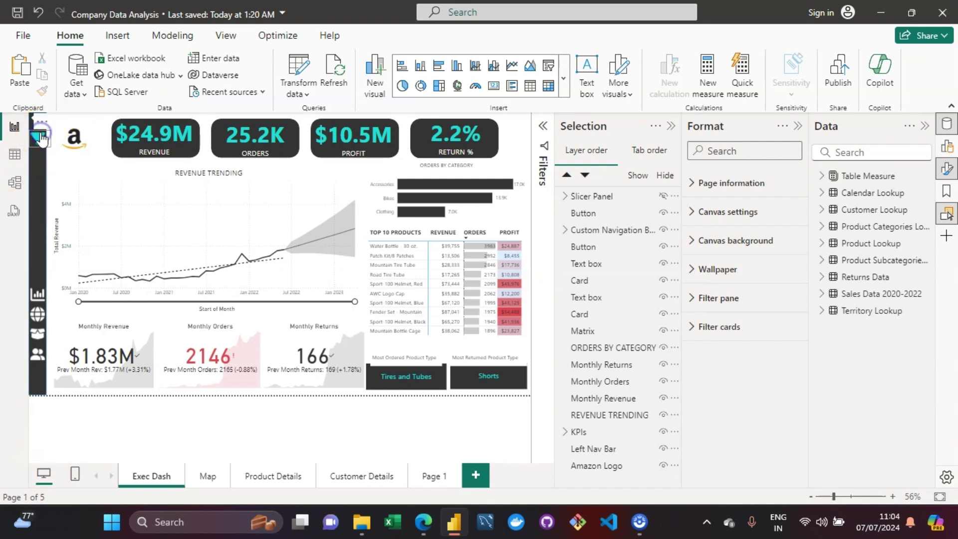
Unhide the Slicer Panel group and delete the existing Show Slicer Panel bookmark
click(662, 197)
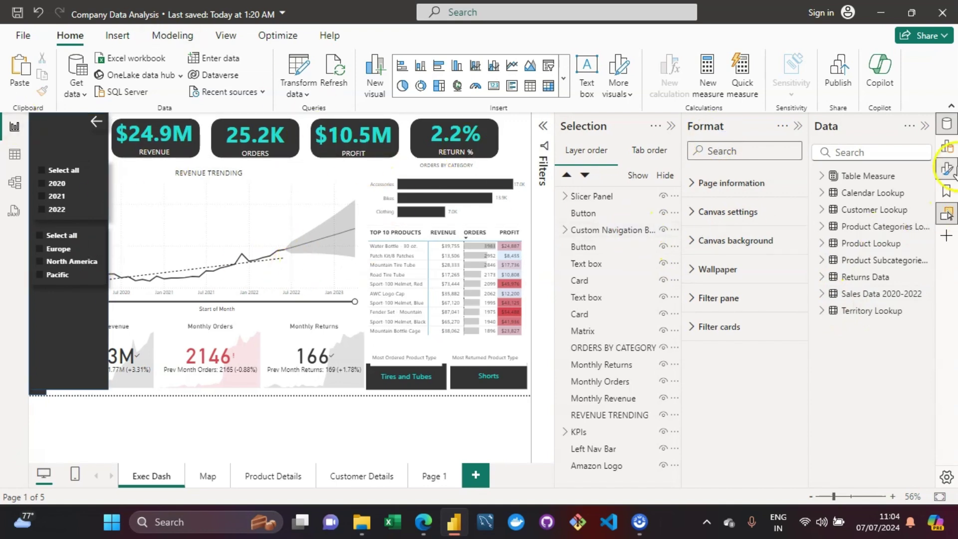
click(947, 191)
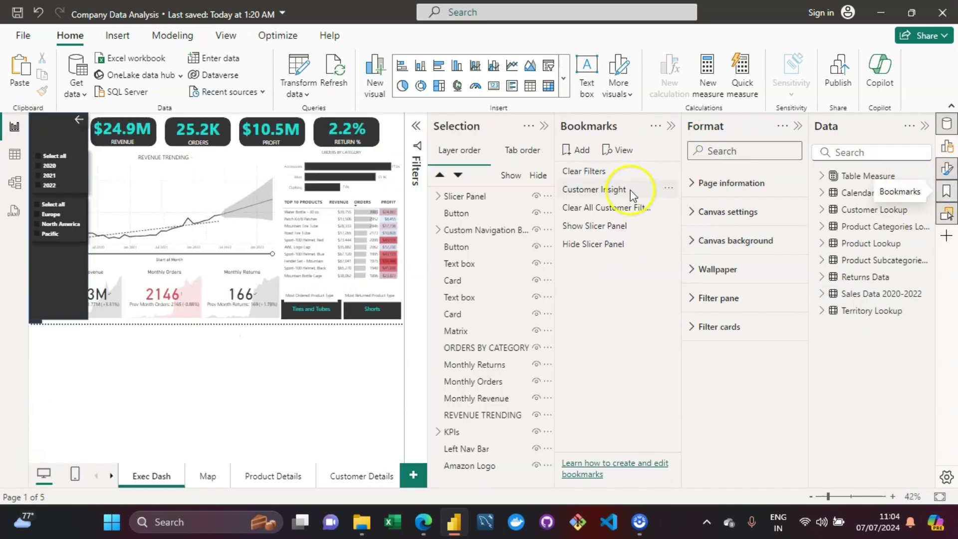
click(669, 229)
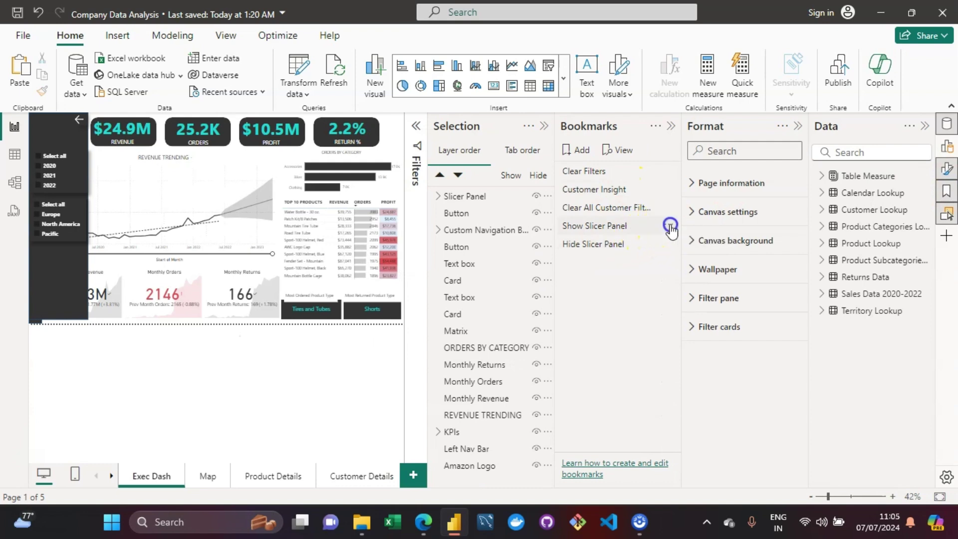
click(717, 271)
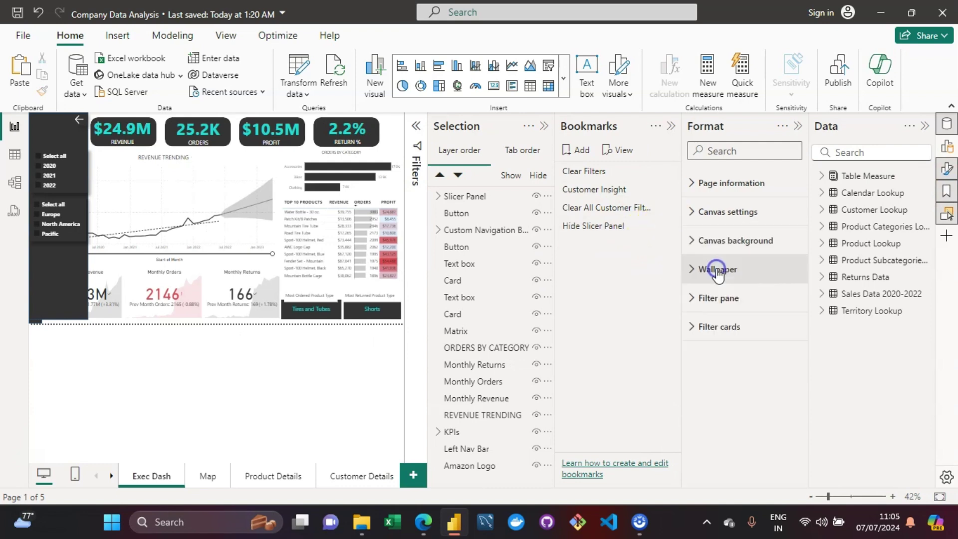
Add a new bookmark with the slicer panel visible, save the report, and rename the bookmark as Show Slicer Panel
click(582, 151)
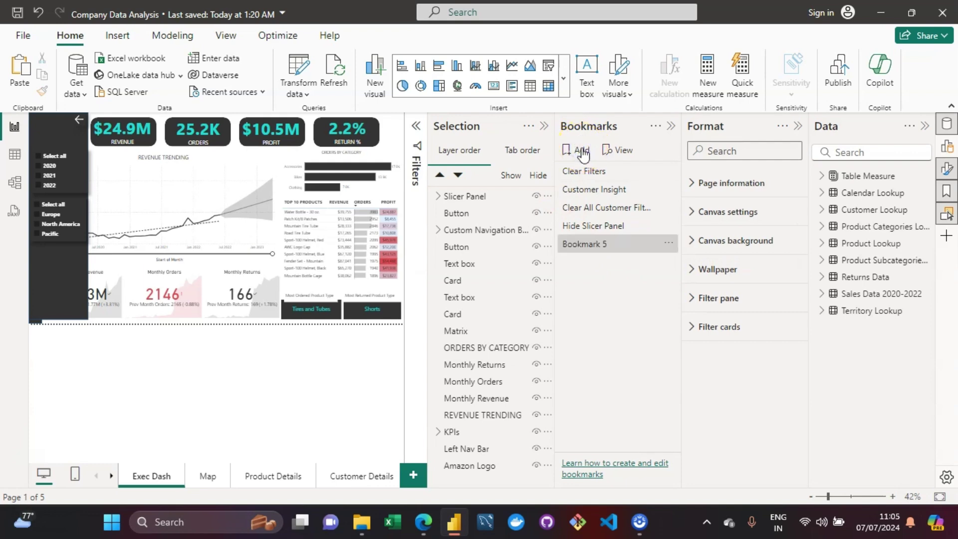
double_click(601, 243)
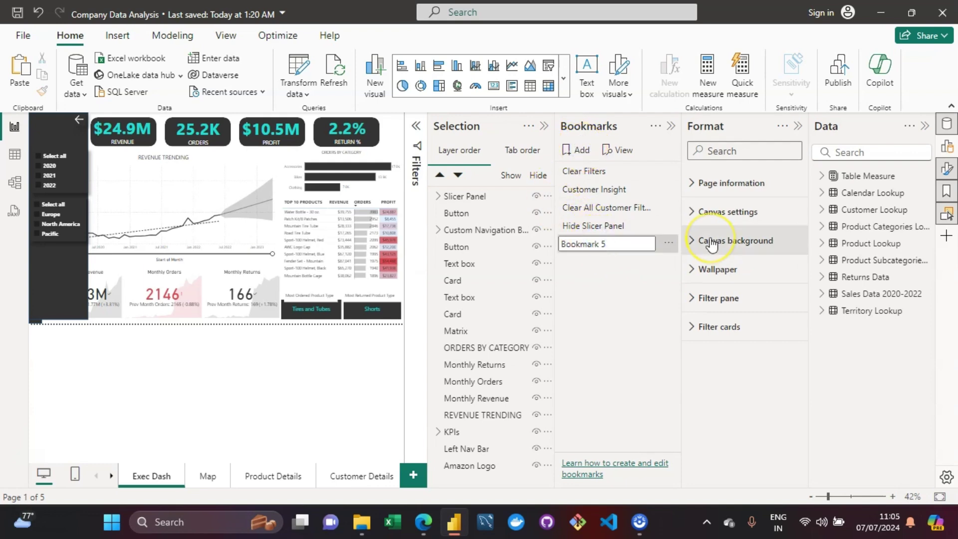
triple_click(637, 243)
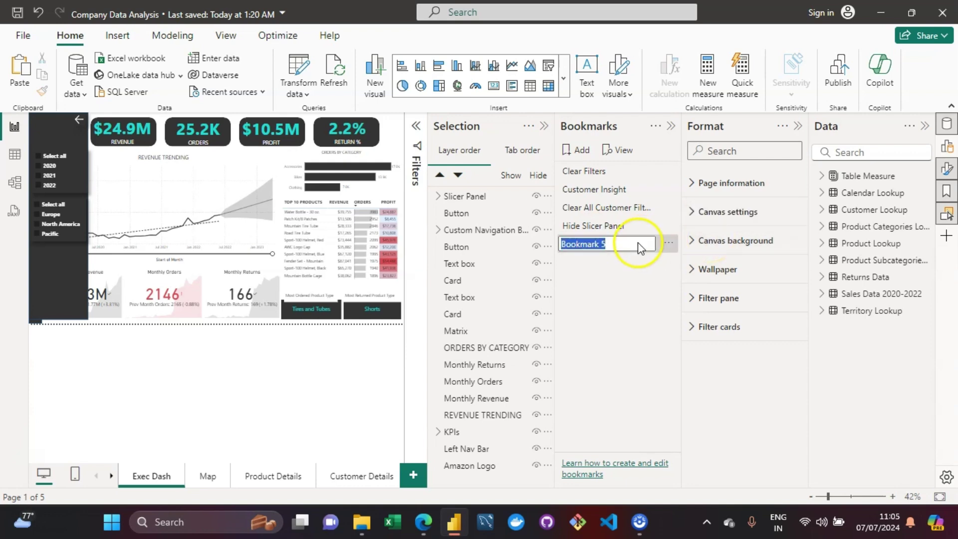
key(Return)
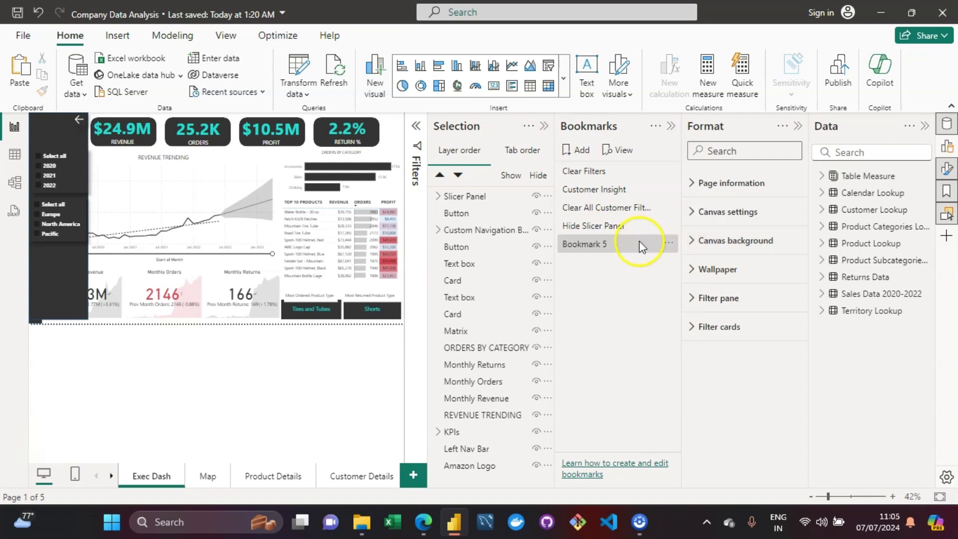
key(ctrl+s)
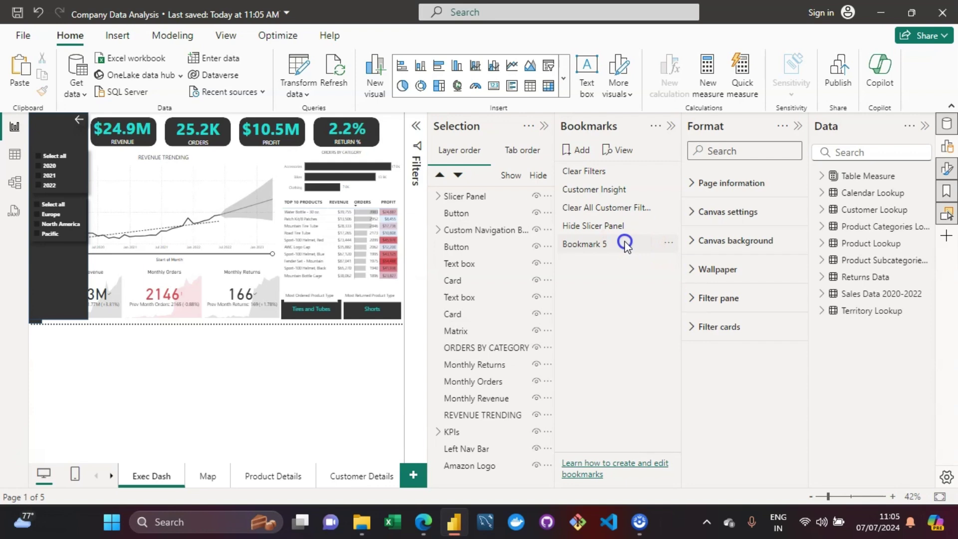
double_click(625, 243)
key(ctrl+a)
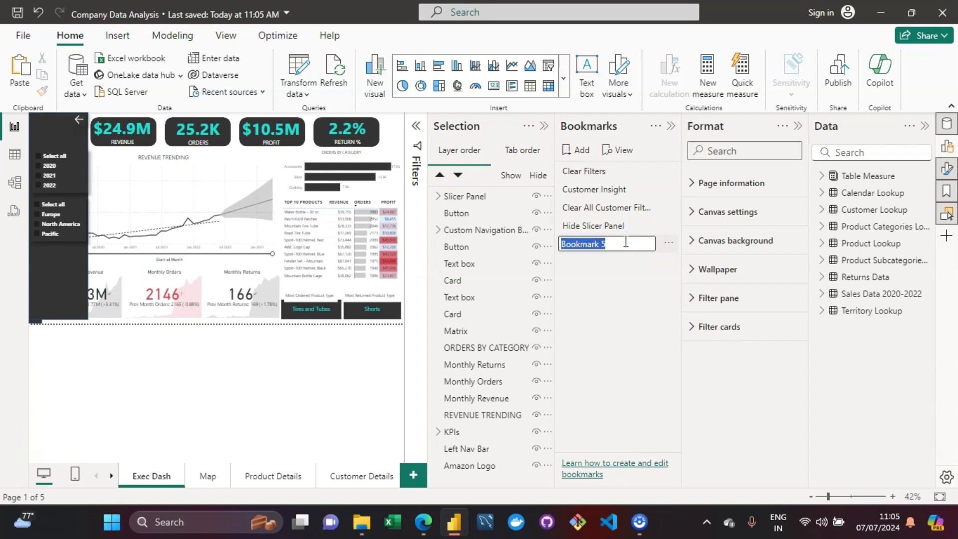
text(Show Slicer Panel)
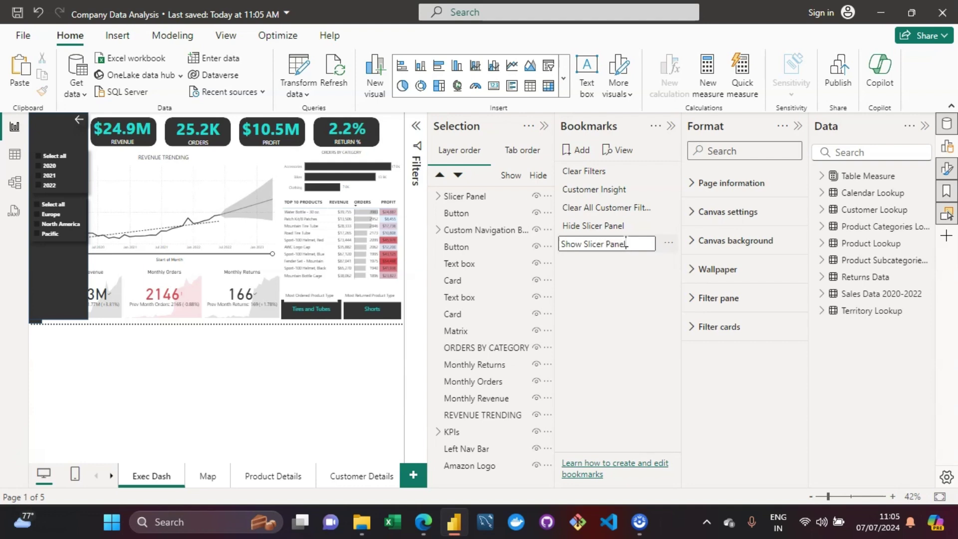
key(Return)
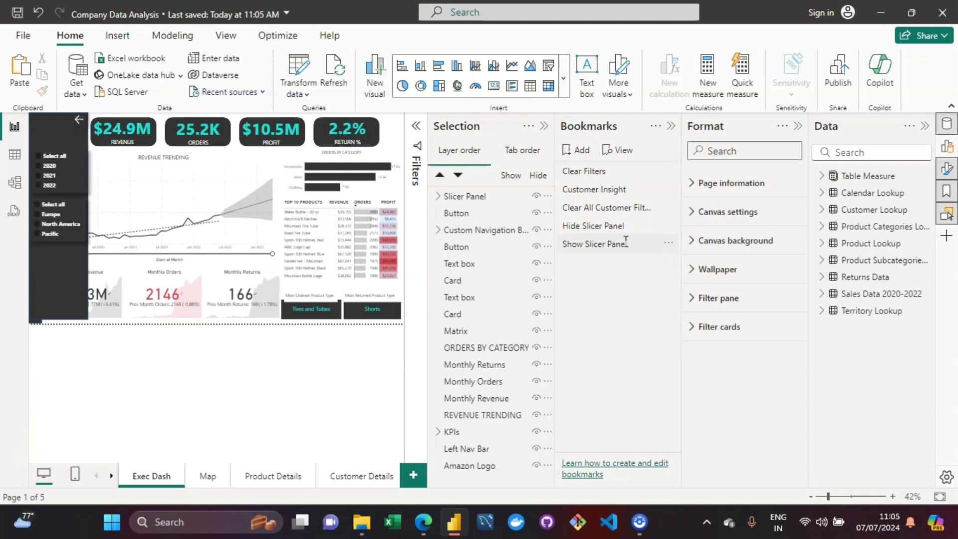
click(617, 287)
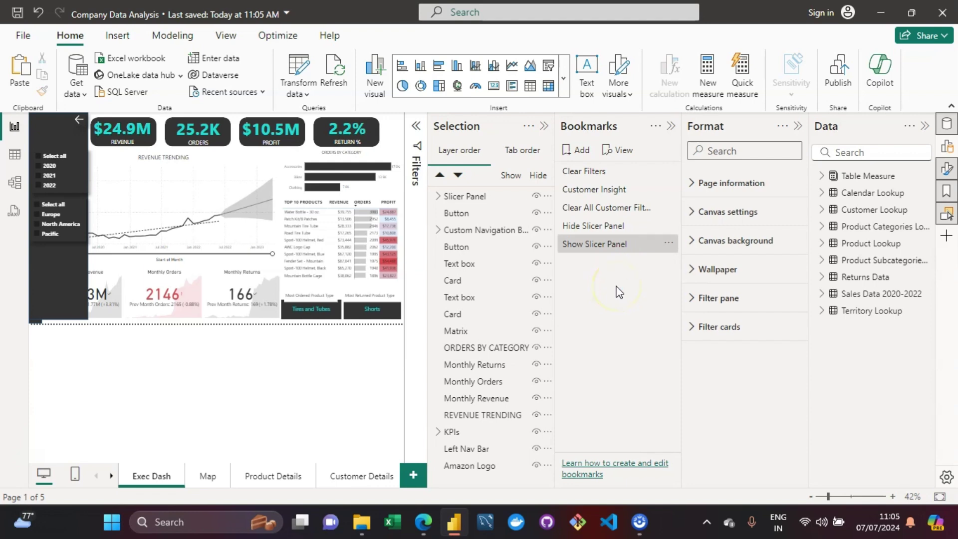
click(874, 153)
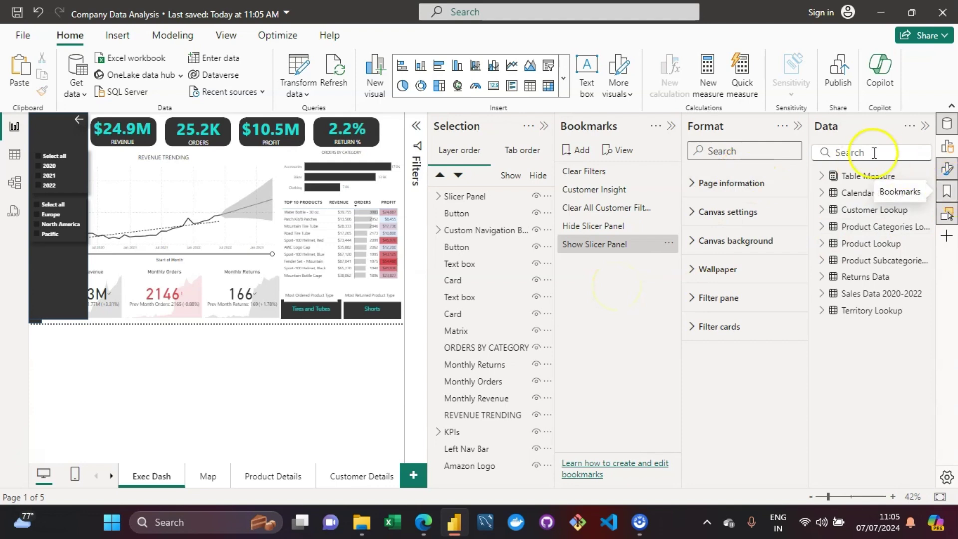
click(591, 172)
click(430, 396)
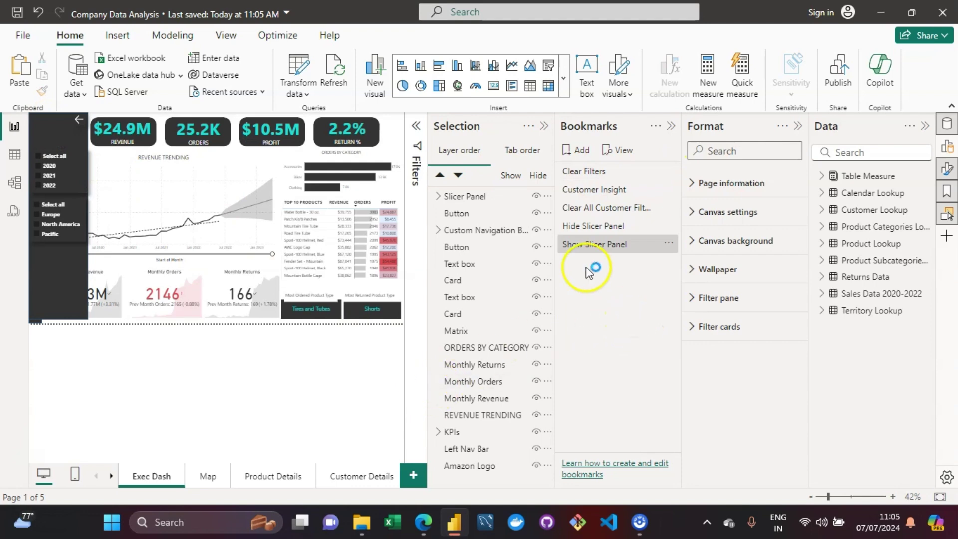
Select the Slicer Panel group, test its back arrow button, and try the funnel button on the navigation bar
click(472, 199)
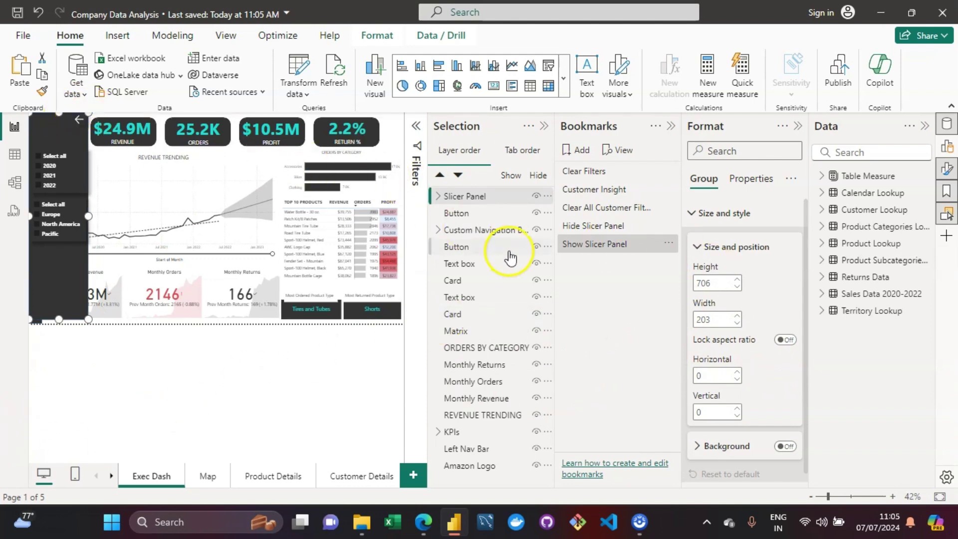
ctrl+click(80, 121)
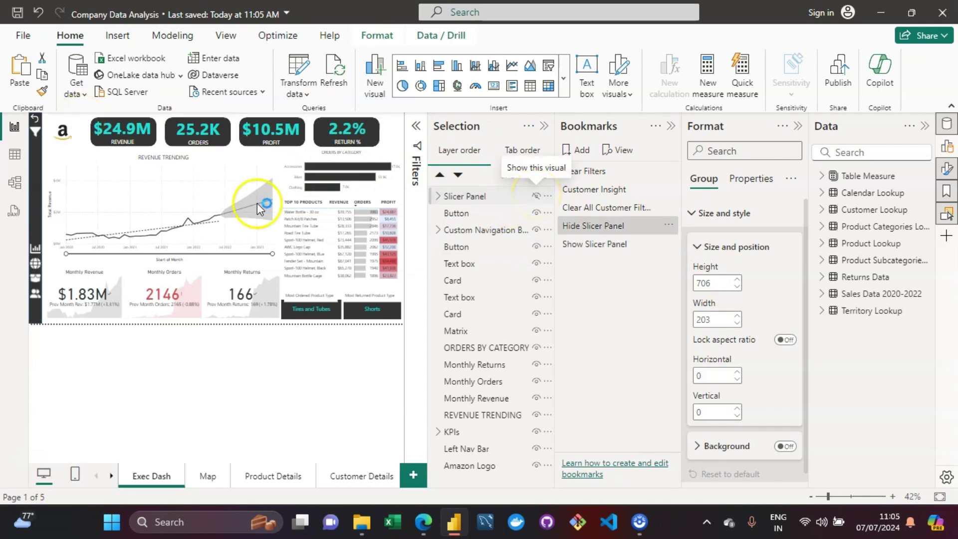
click(33, 127)
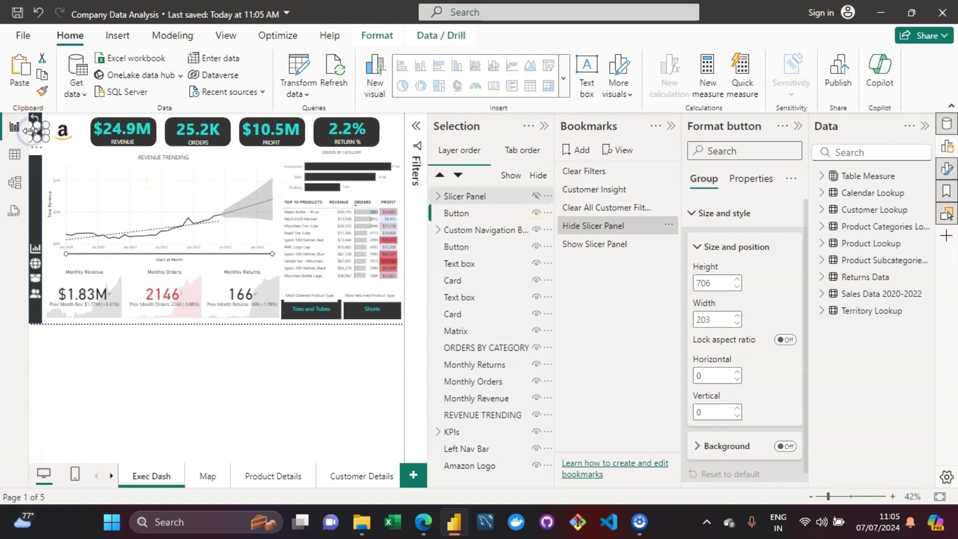
click(33, 127)
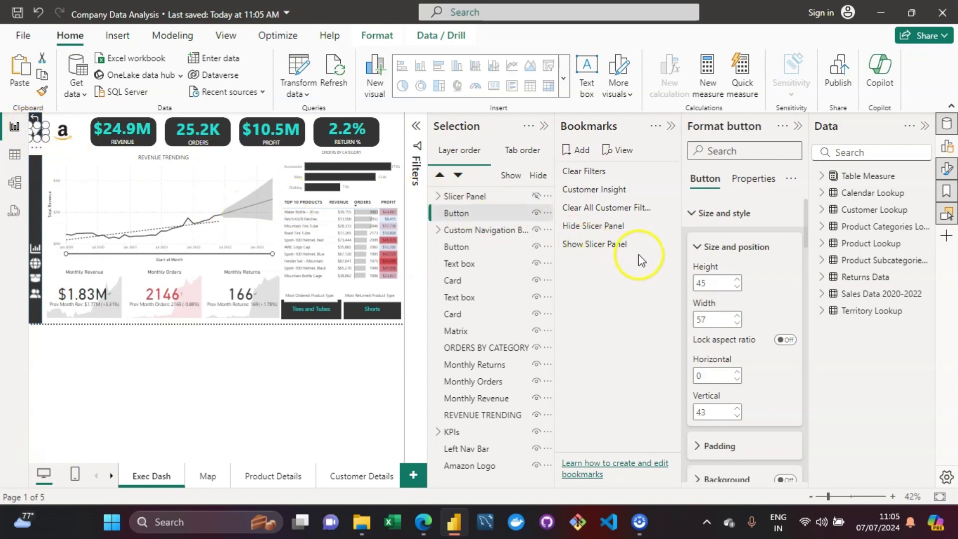
Apply the Show Slicer Panel bookmark and close the panel again with its back arrow button
click(609, 245)
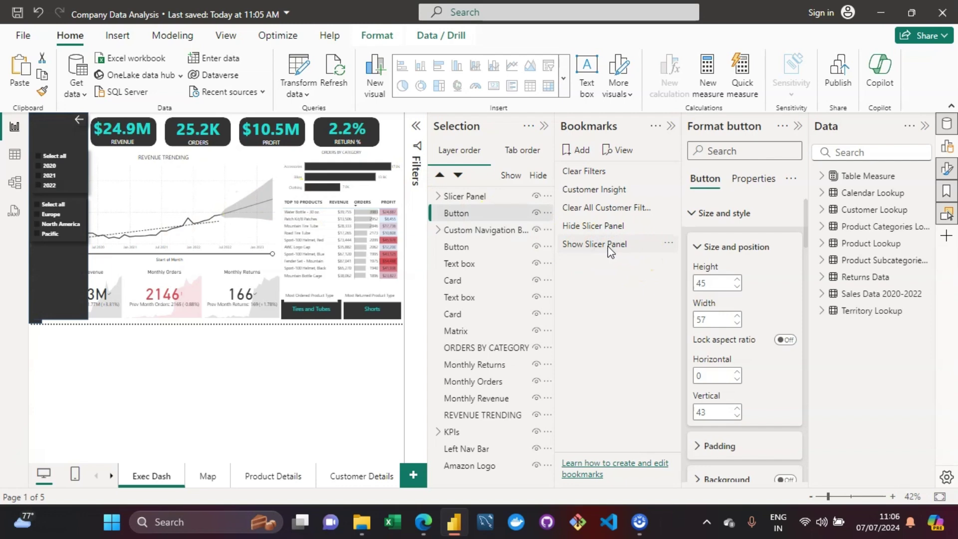
click(473, 215)
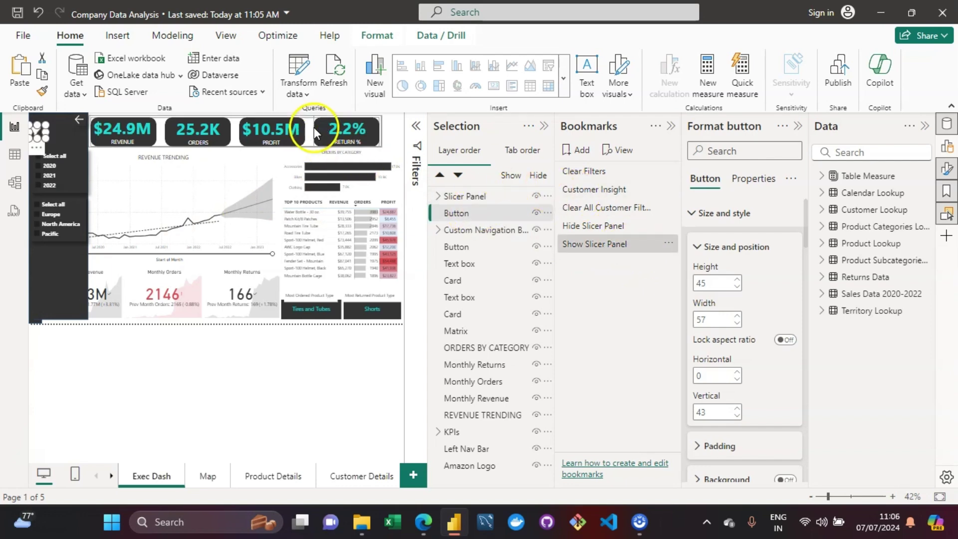
click(608, 244)
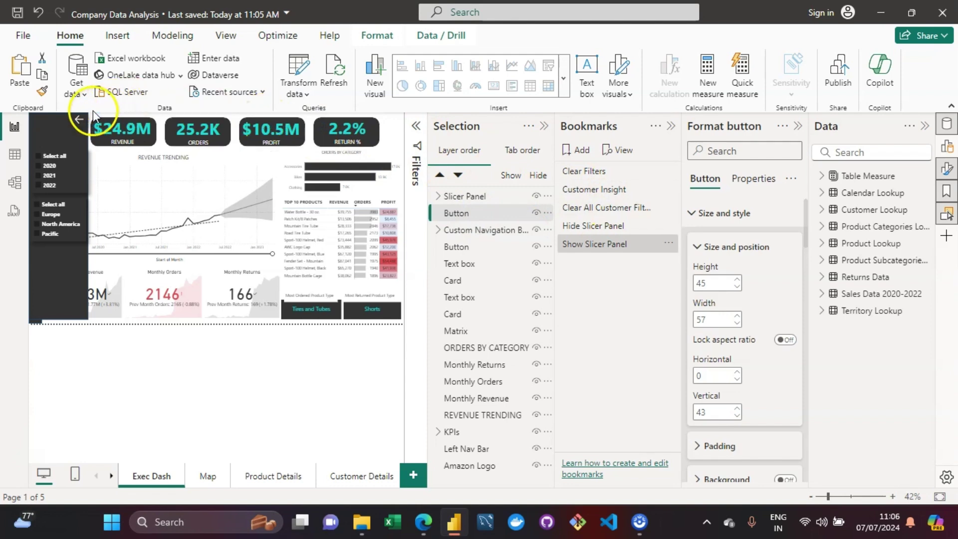
ctrl+click(78, 119)
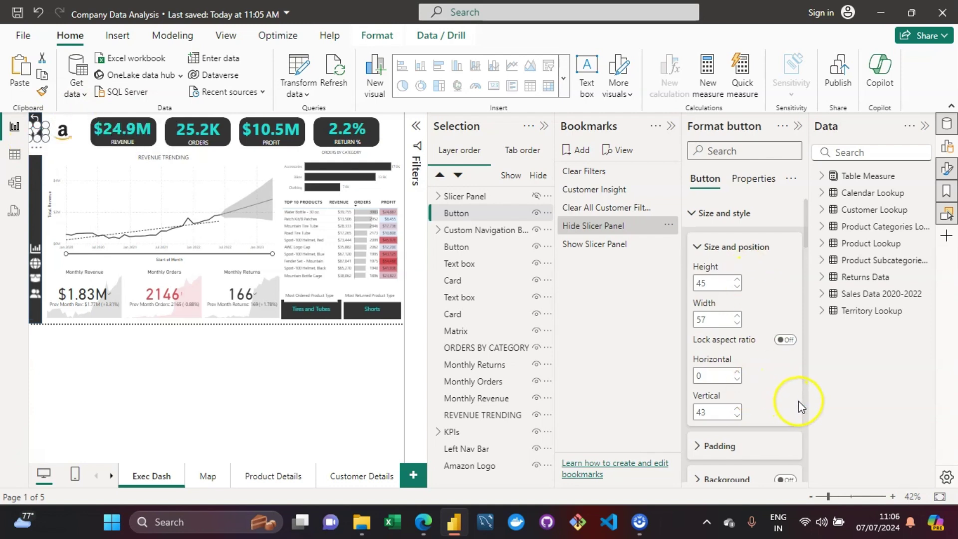
Set the funnel button's action to the Show Slicer Panel bookmark
scroll(806, 408, down, 10)
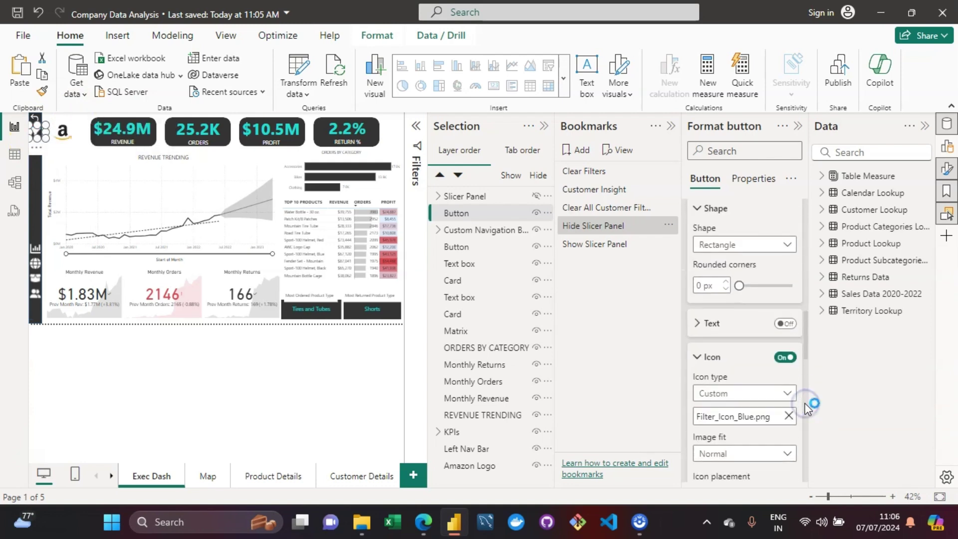
scroll(806, 409, down, 8)
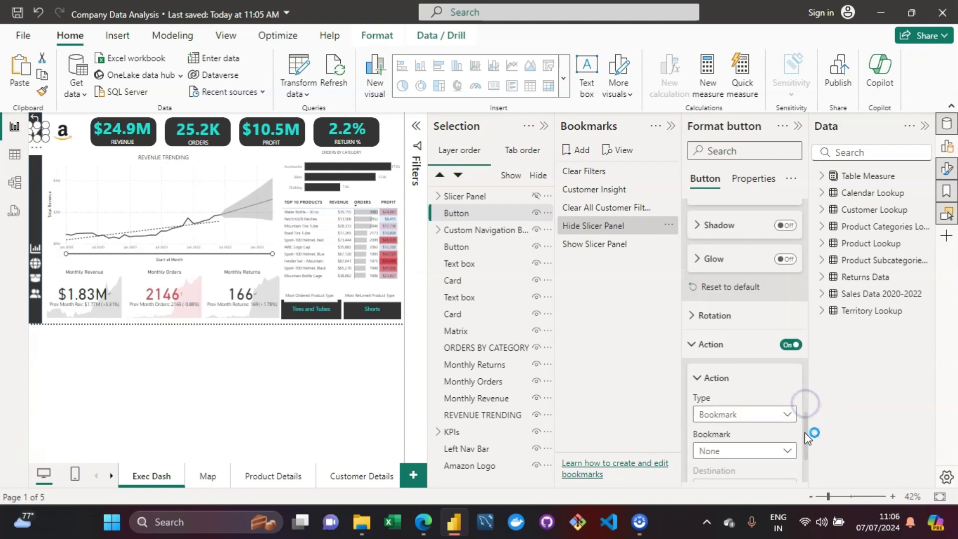
drag(804, 448, 795, 306)
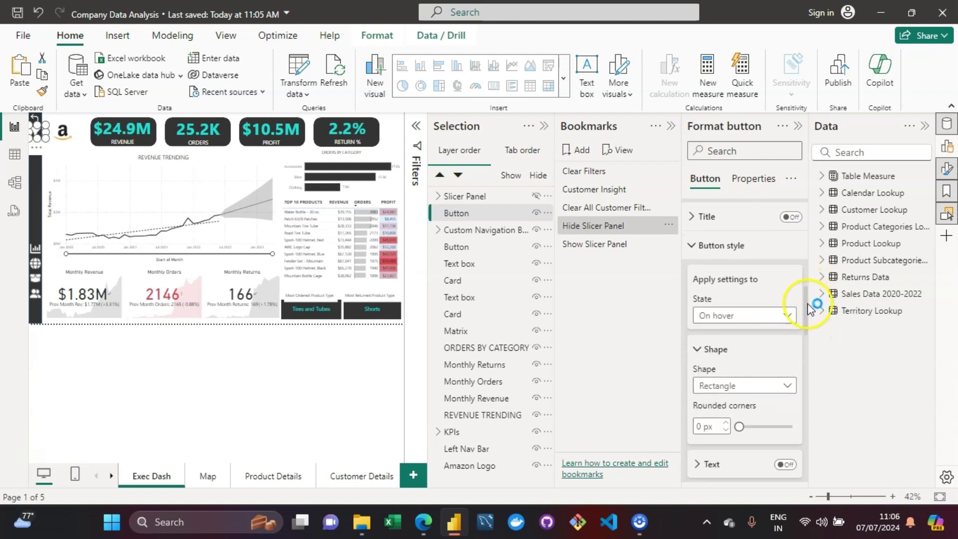
click(782, 316)
click(720, 365)
click(805, 350)
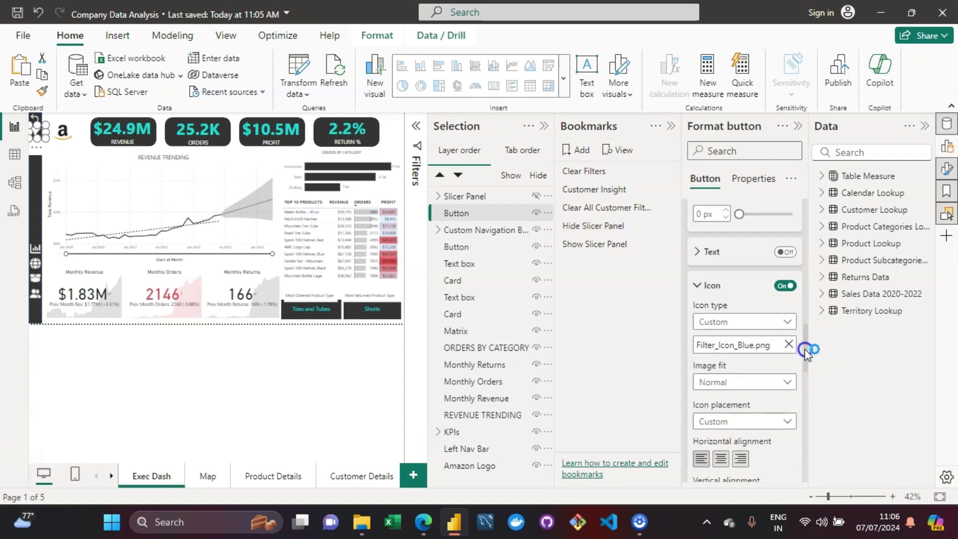
drag(805, 349, 798, 423)
scroll(795, 441, down, 3)
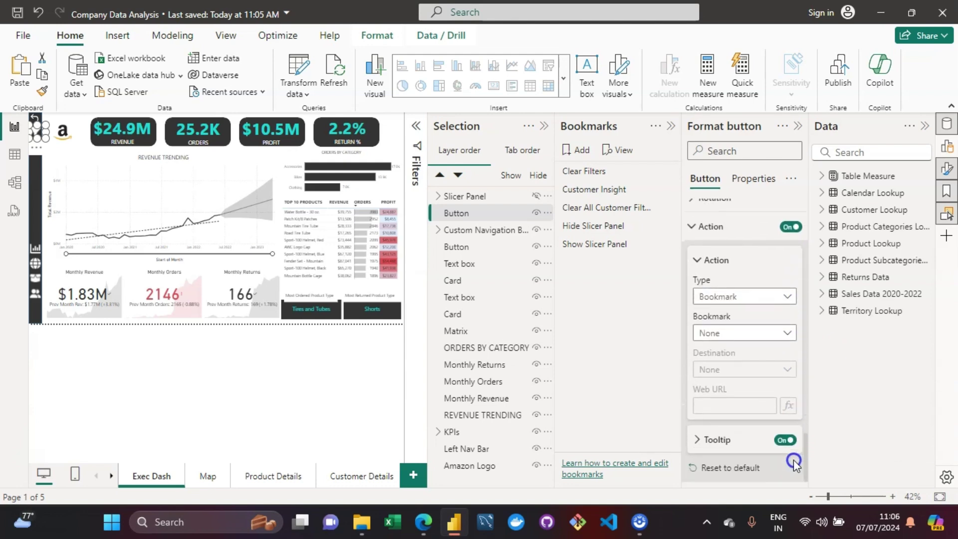
click(745, 332)
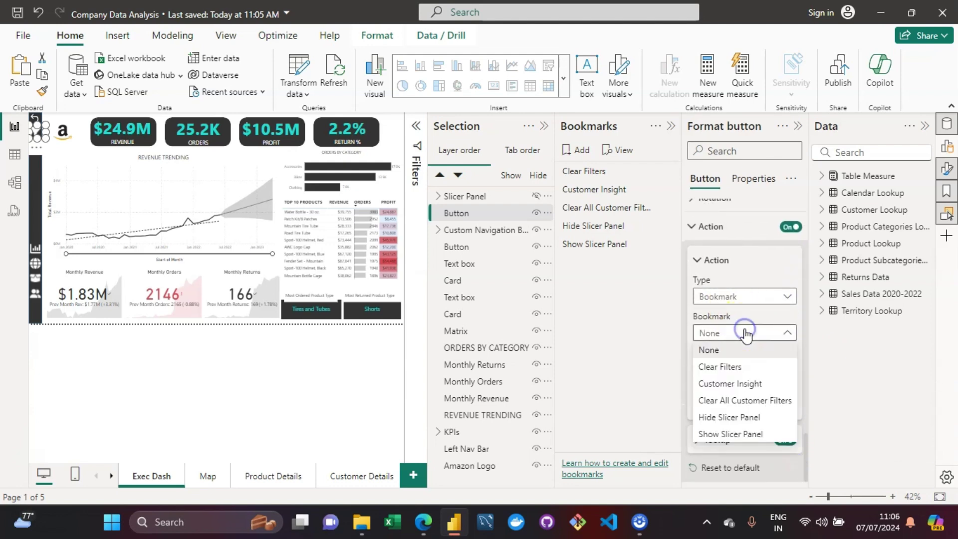
click(733, 435)
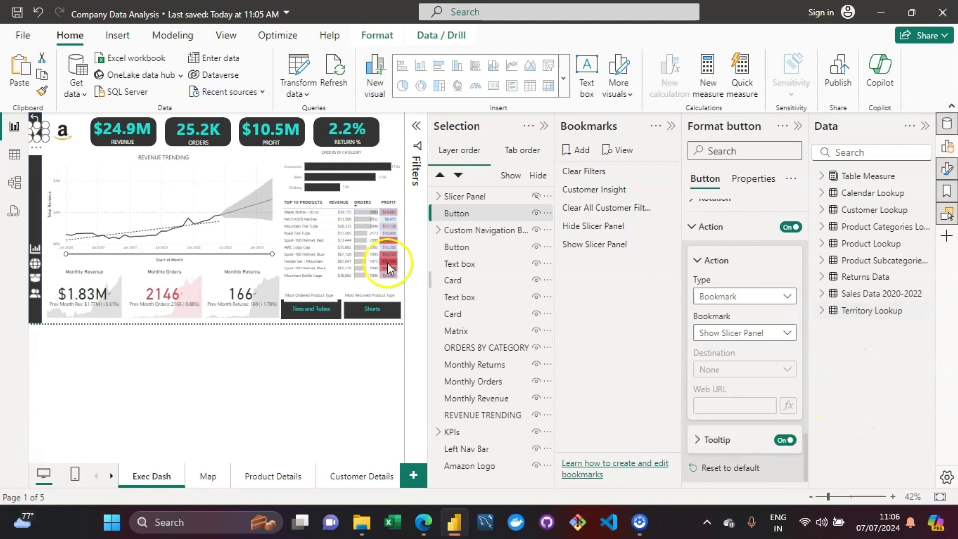
Close the button formatting, Bookmarks and Selection panes to enlarge the report canvas
click(391, 134)
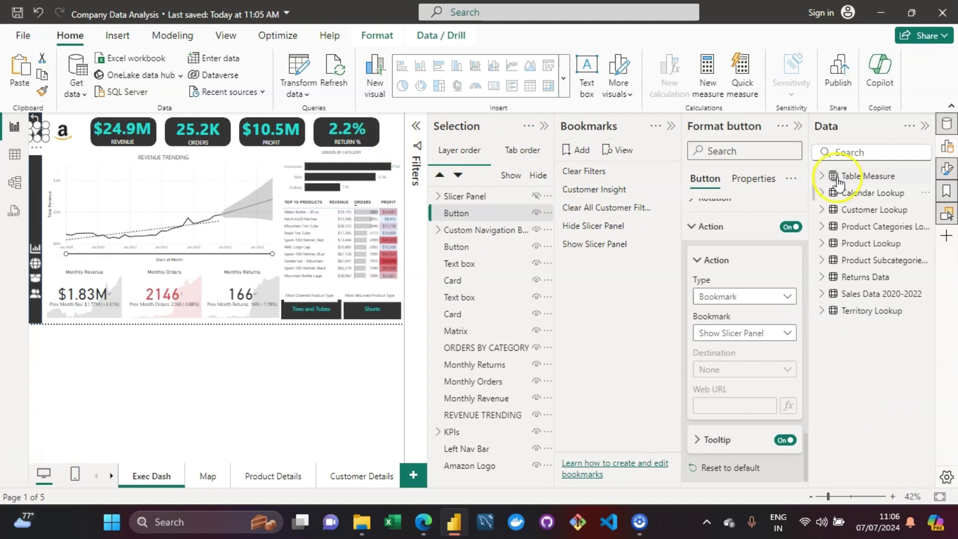
click(797, 130)
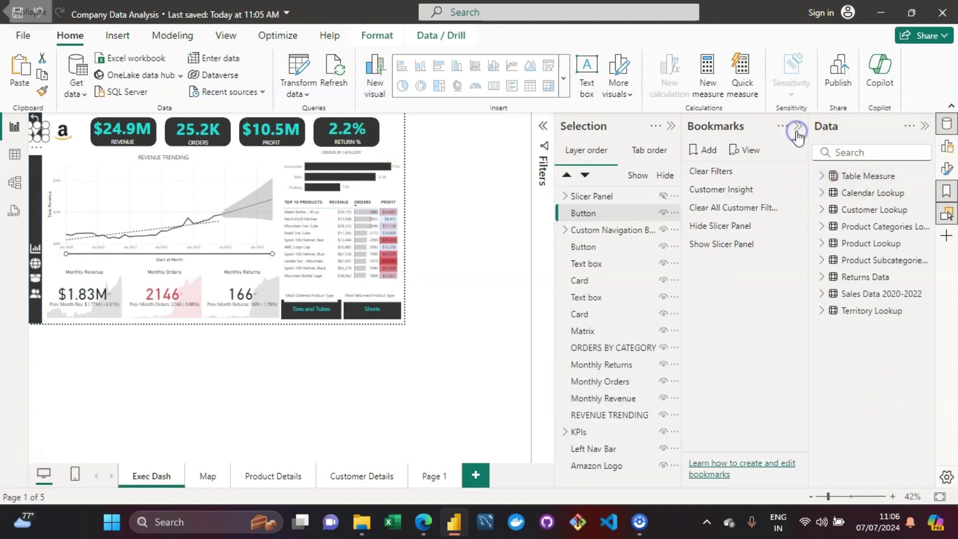
click(797, 129)
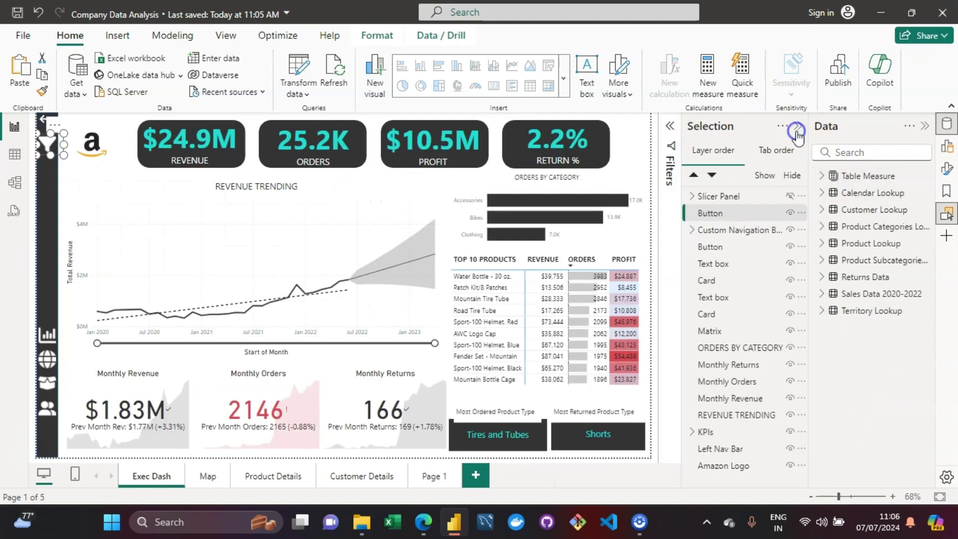
click(797, 127)
click(704, 132)
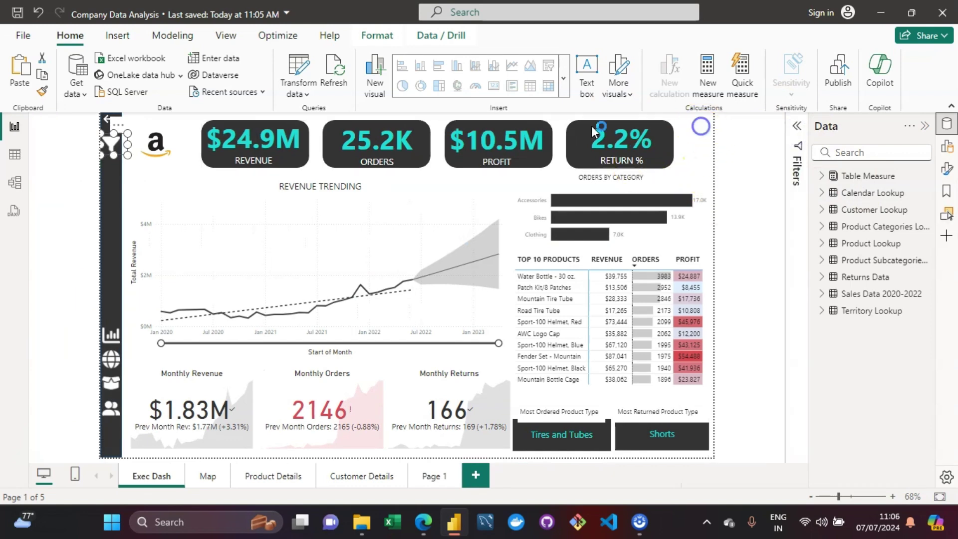
Test the funnel and back arrow buttons by opening, closing and reopening the slicer panel
click(112, 145)
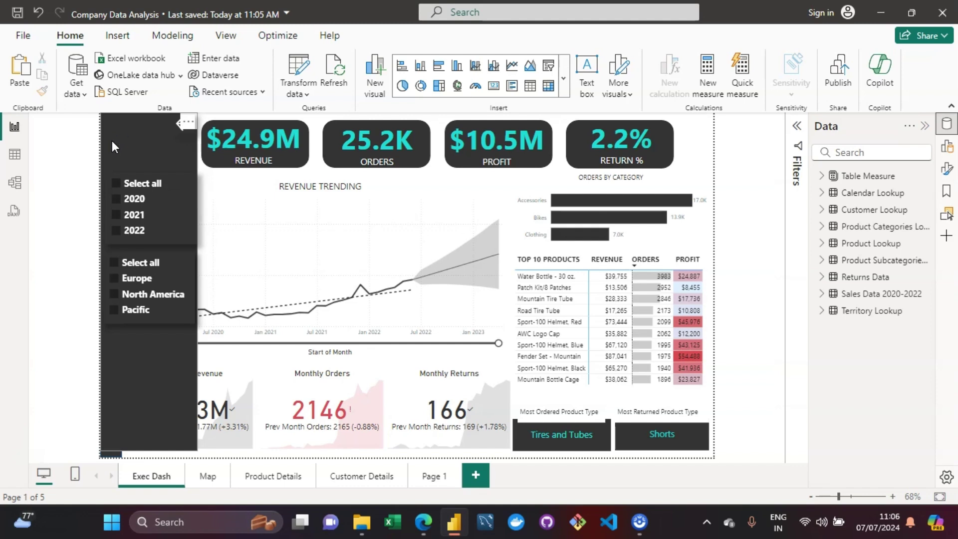
click(133, 145)
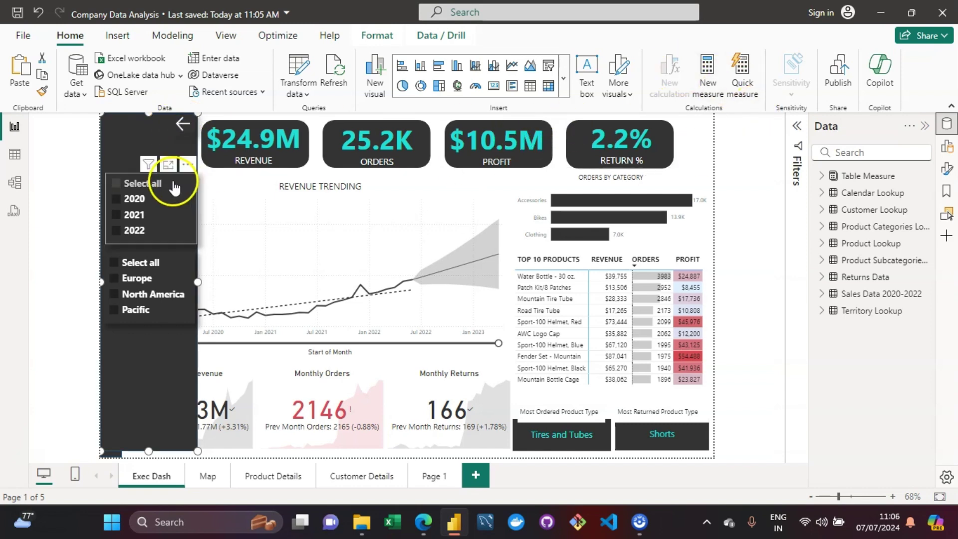
ctrl+click(184, 127)
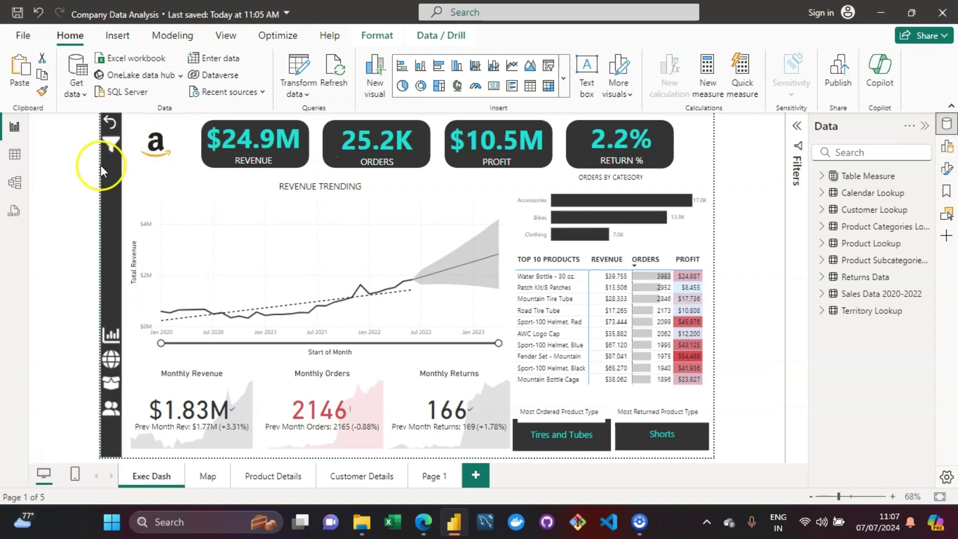
ctrl+click(119, 146)
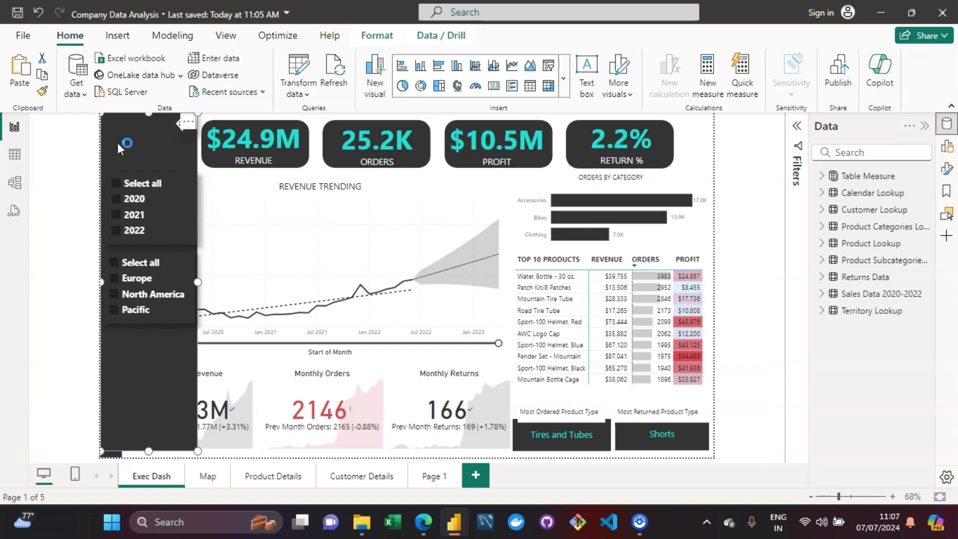
Filter the year slicer to exclude 2020, close the slicer panel with its back arrow button, and deselect everything on the canvas
click(120, 200)
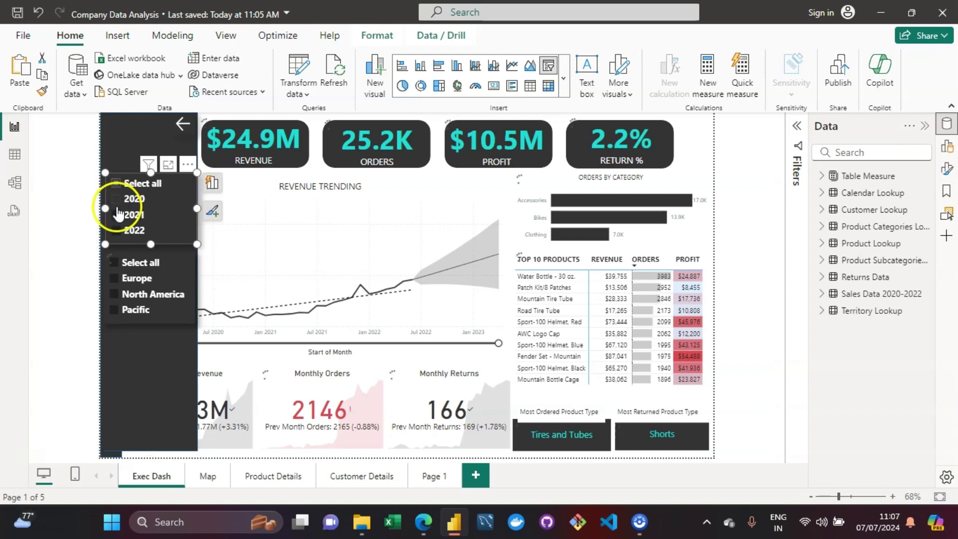
click(120, 217)
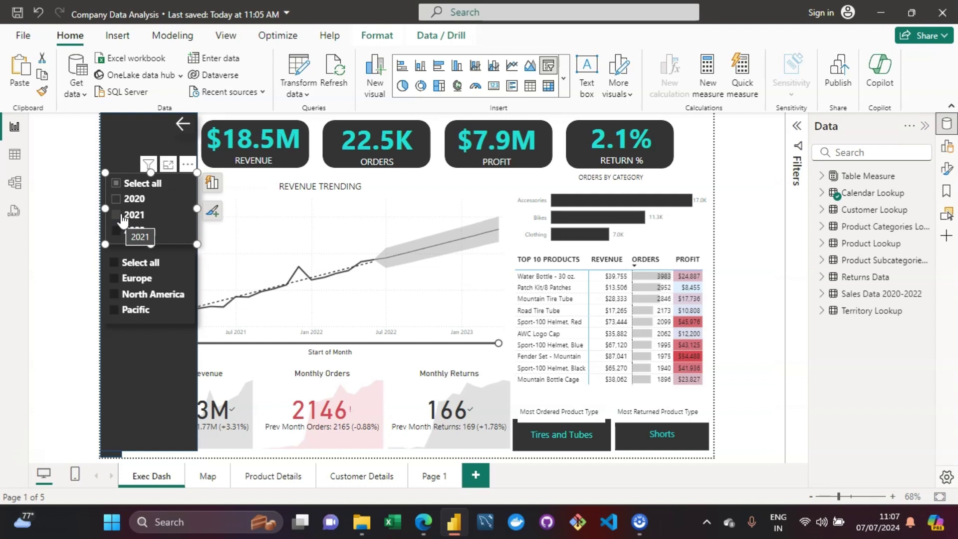
click(118, 207)
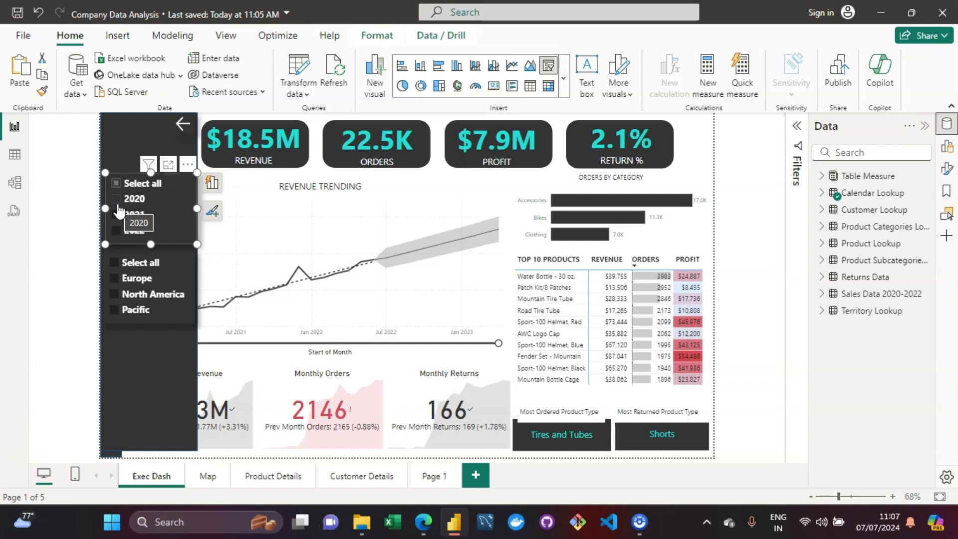
ctrl+click(185, 125)
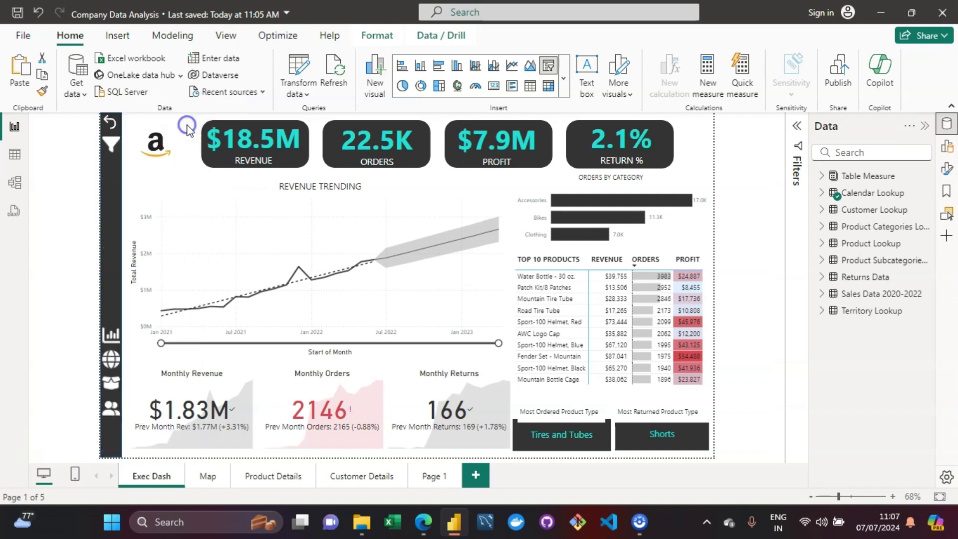
click(704, 175)
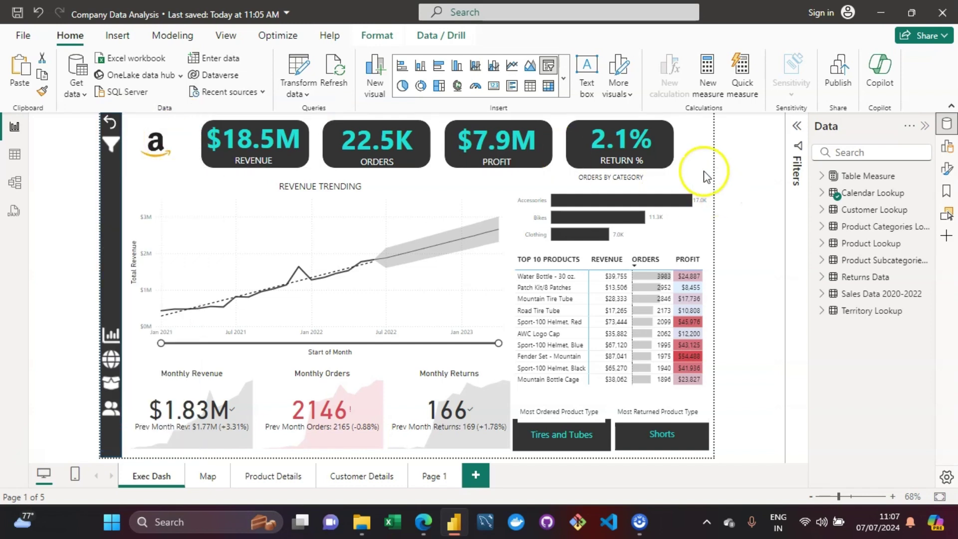
click(700, 157)
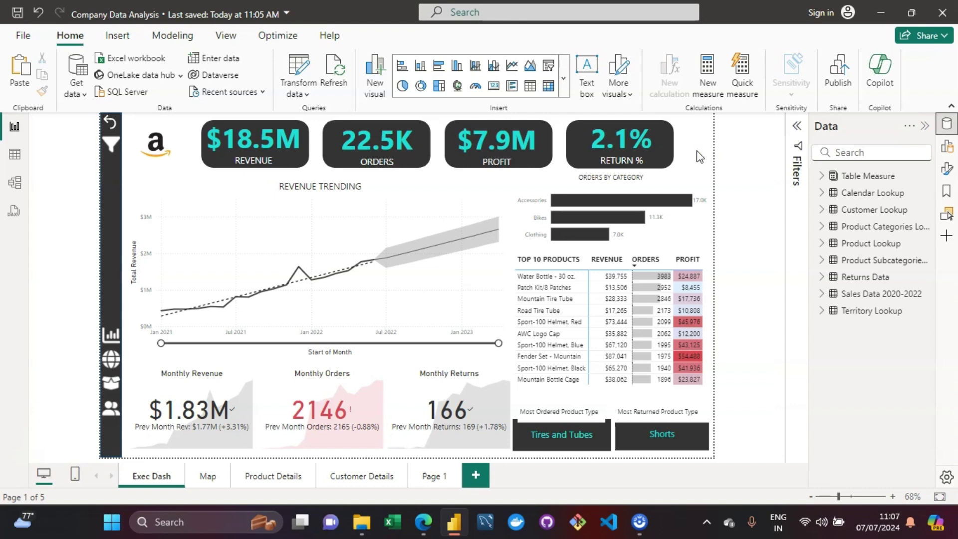
Turn off the Data option for the Show Slicer Panel bookmark and test showing and hiding the slicer panel on Exec Dash
click(944, 191)
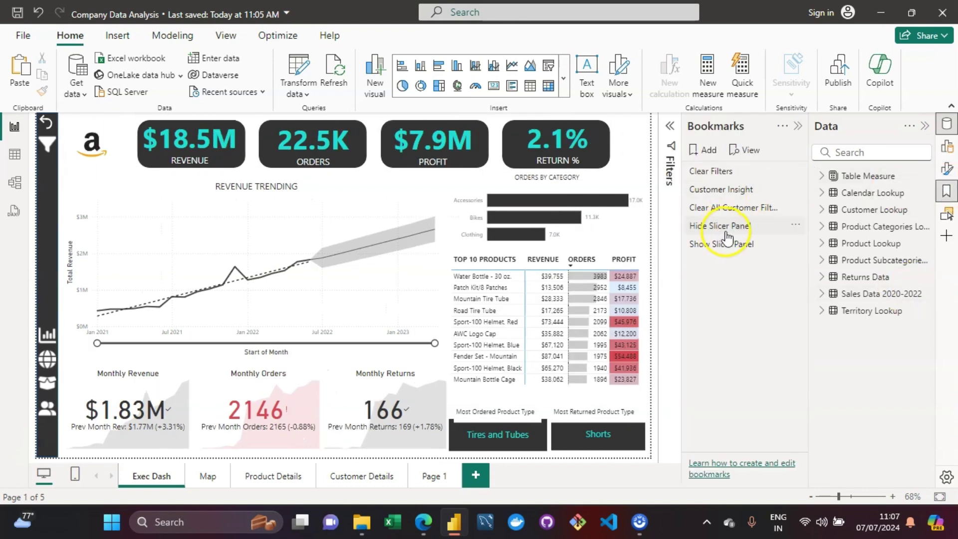
right_click(733, 248)
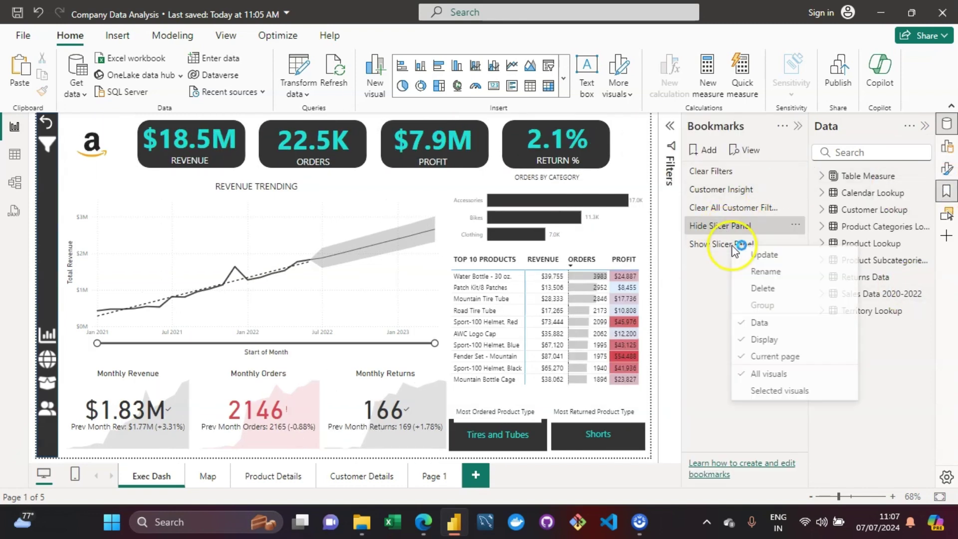
click(769, 329)
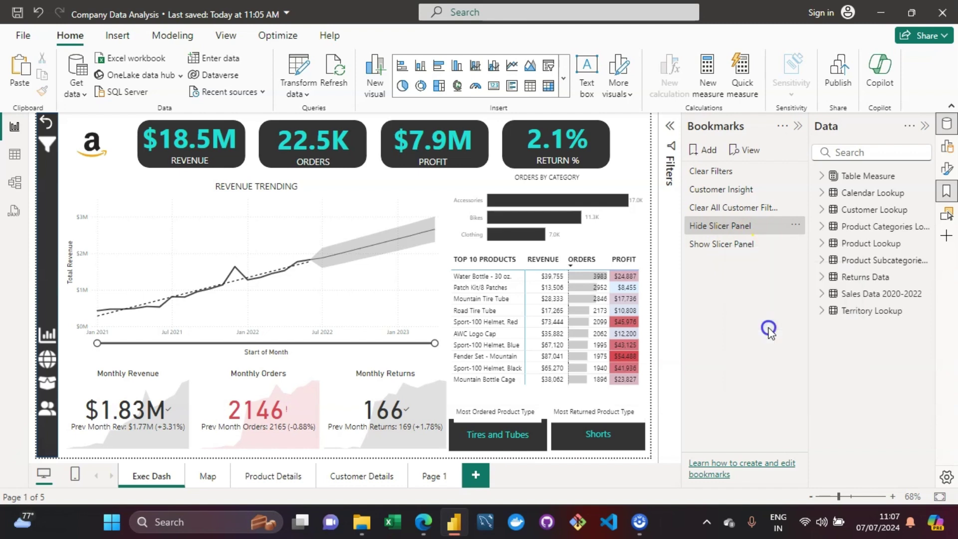
right_click(726, 249)
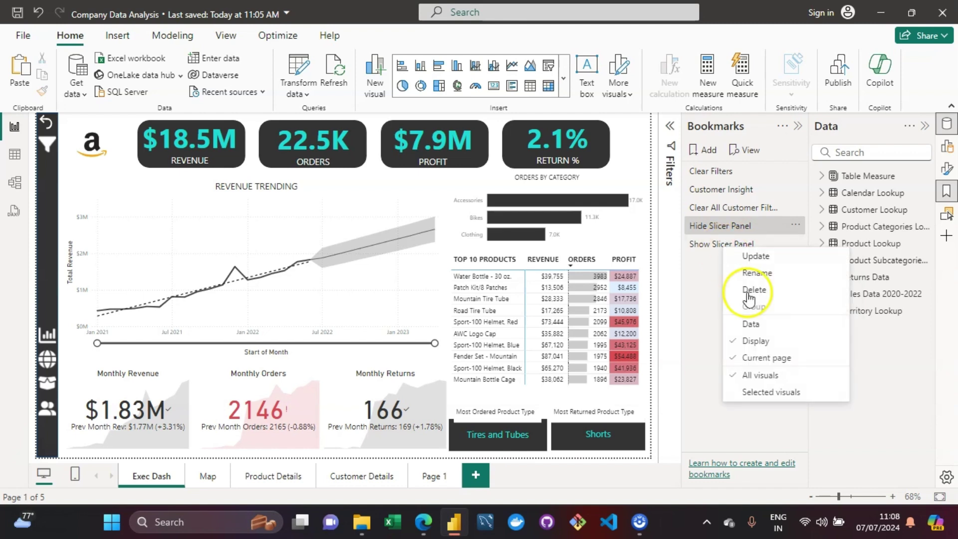
click(640, 155)
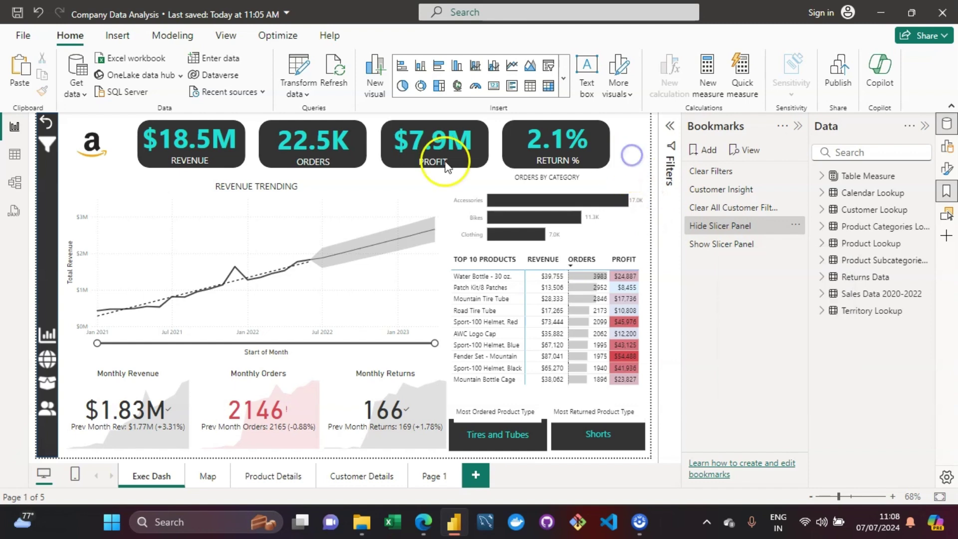
ctrl+click(47, 145)
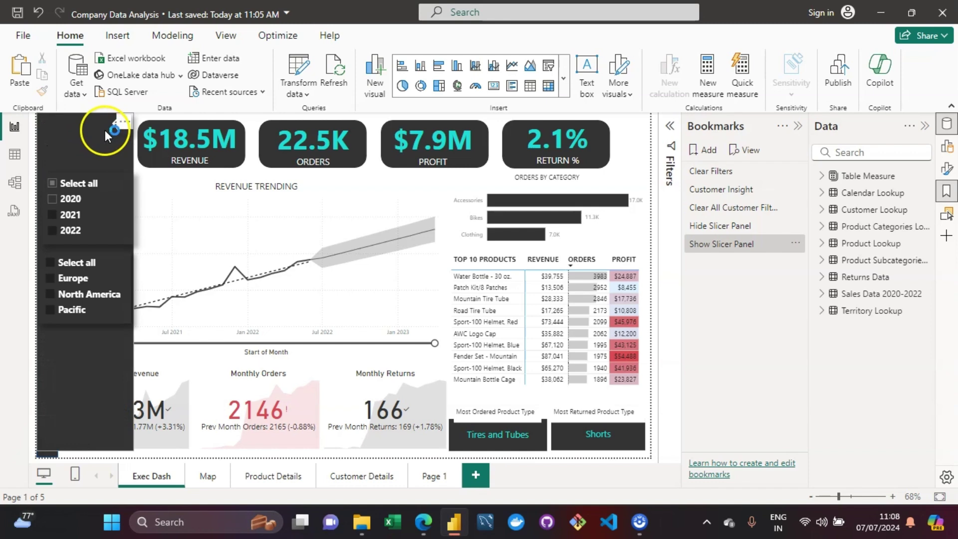
ctrl+click(118, 125)
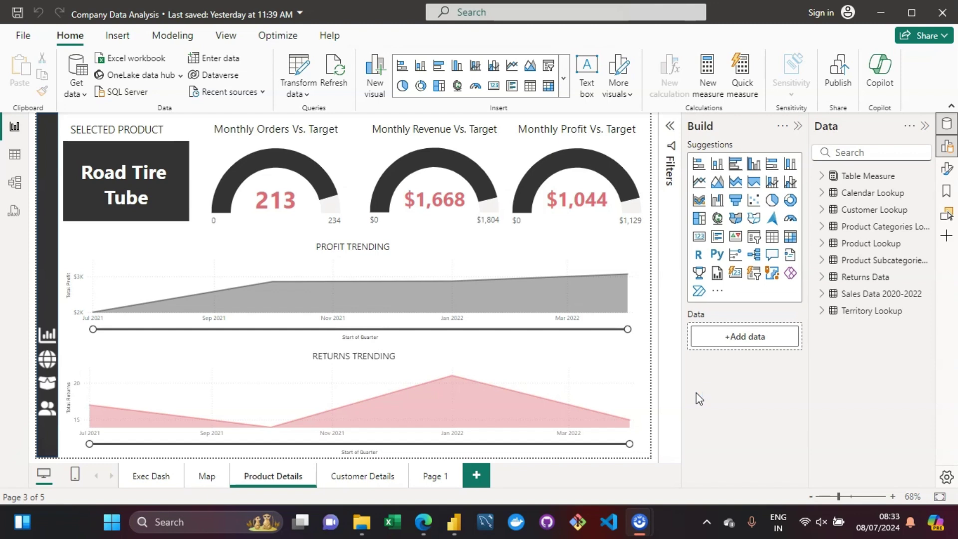
Examine which measure from Table Measure the Profit Trending chart uses on the Product Details page
click(611, 249)
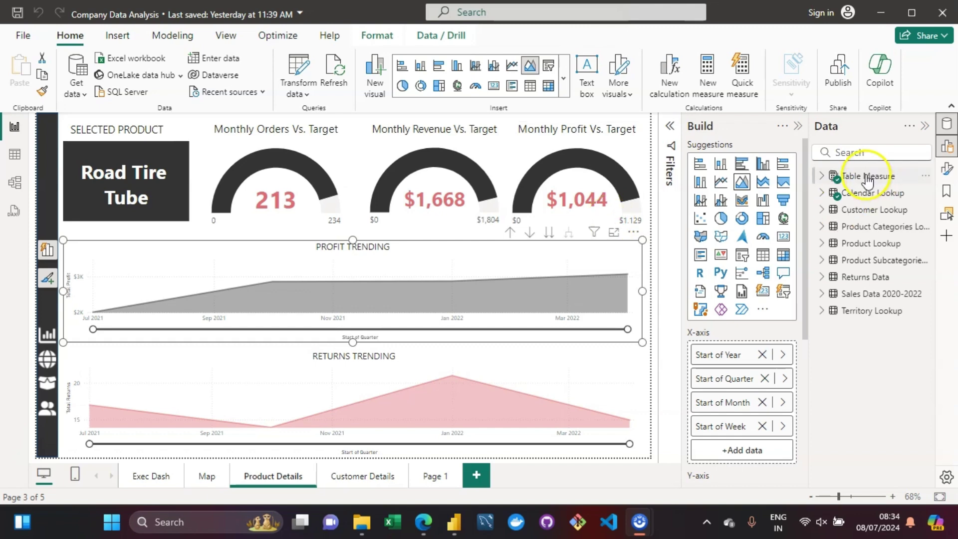
click(831, 177)
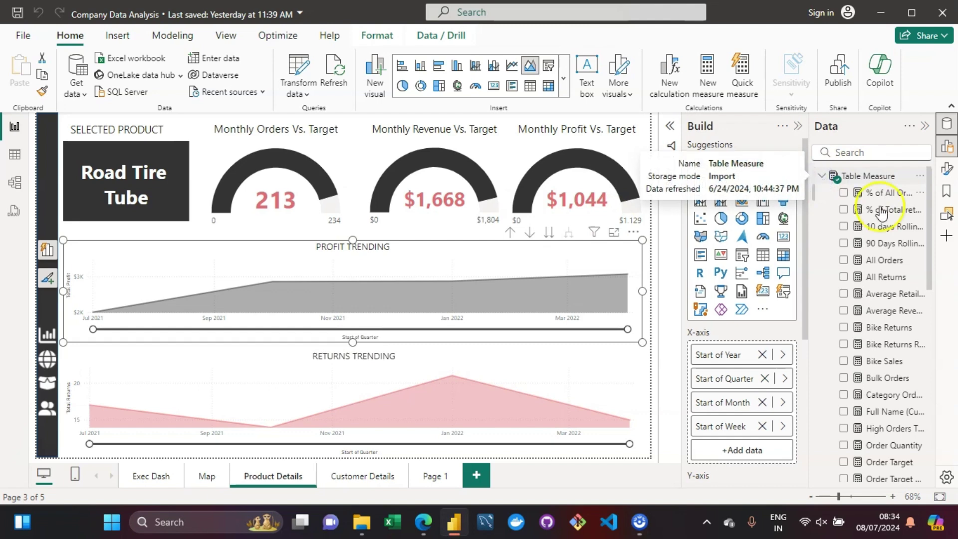
click(932, 307)
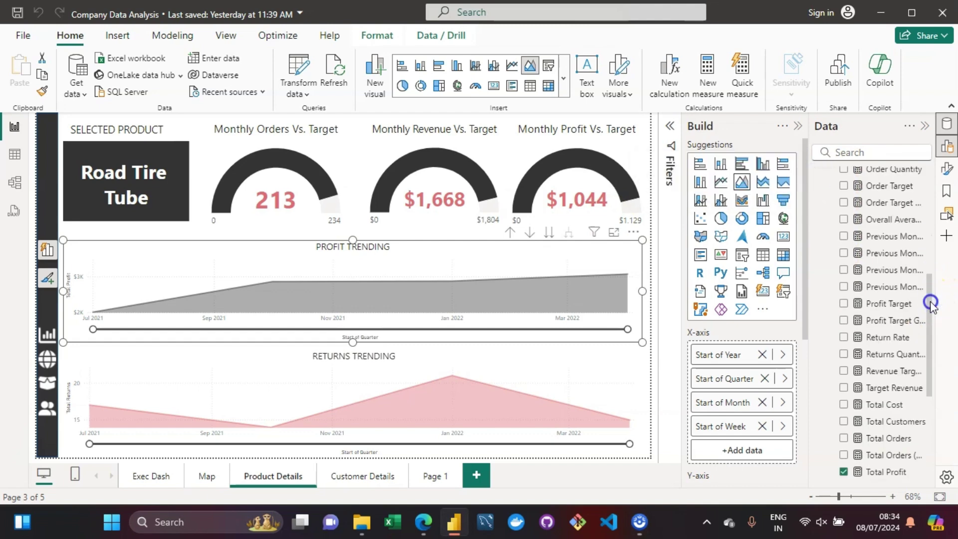
drag(931, 312, 934, 343)
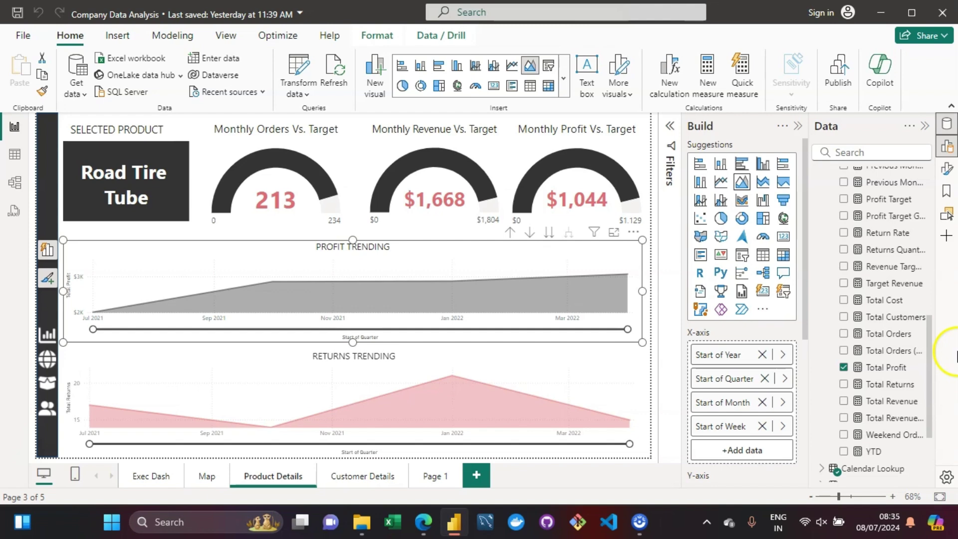
Start a new fields parameter and name it Product Metric Selection
click(125, 39)
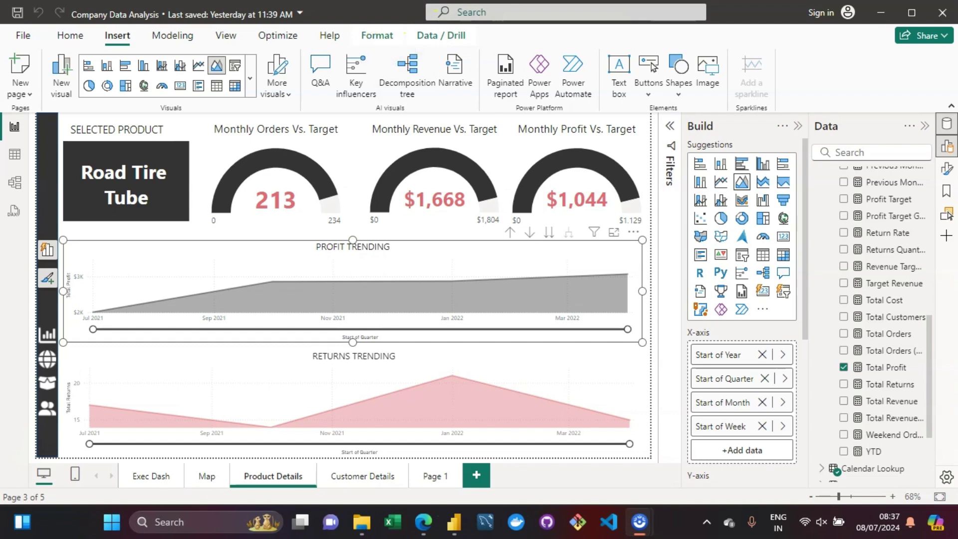
click(184, 37)
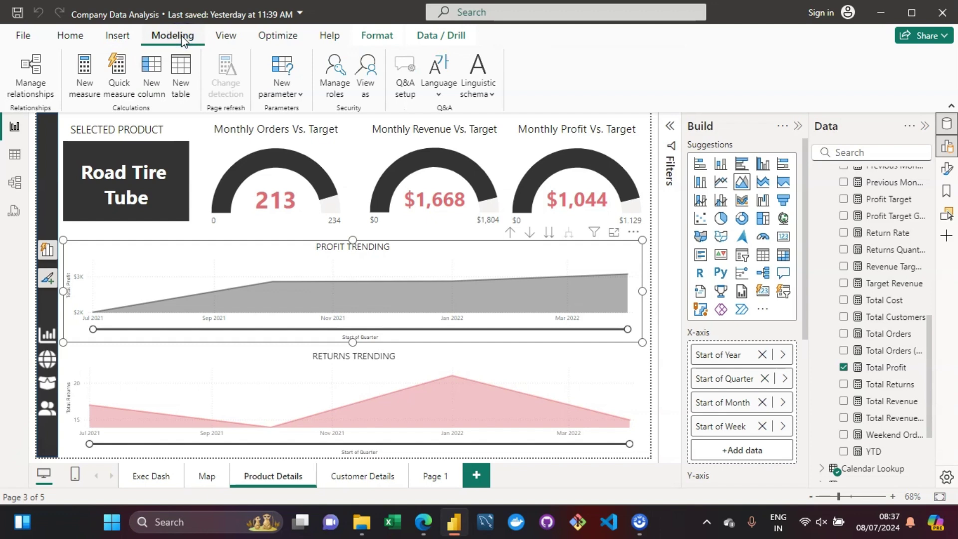
click(183, 37)
click(184, 37)
click(183, 38)
click(183, 38)
click(182, 37)
click(183, 38)
click(292, 96)
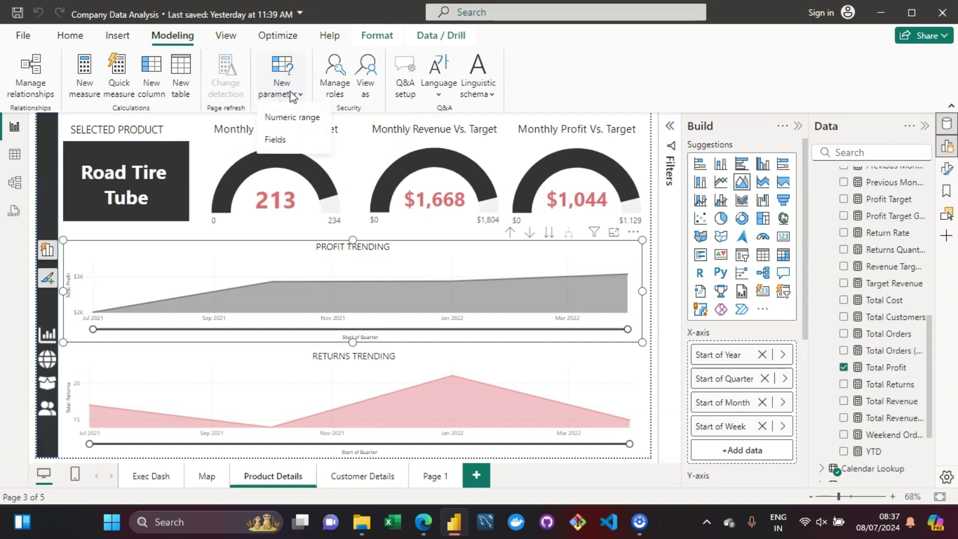
click(298, 139)
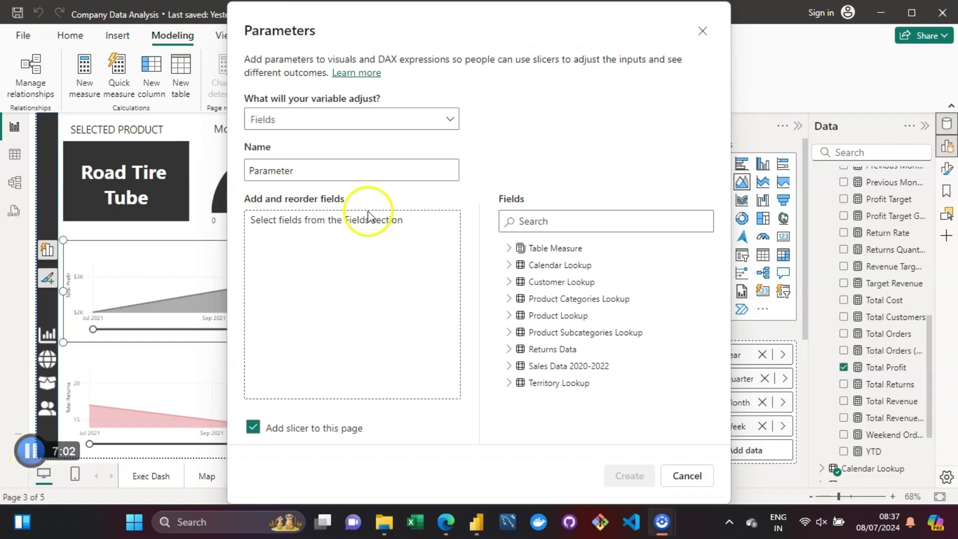
click(334, 177)
double_click(337, 176)
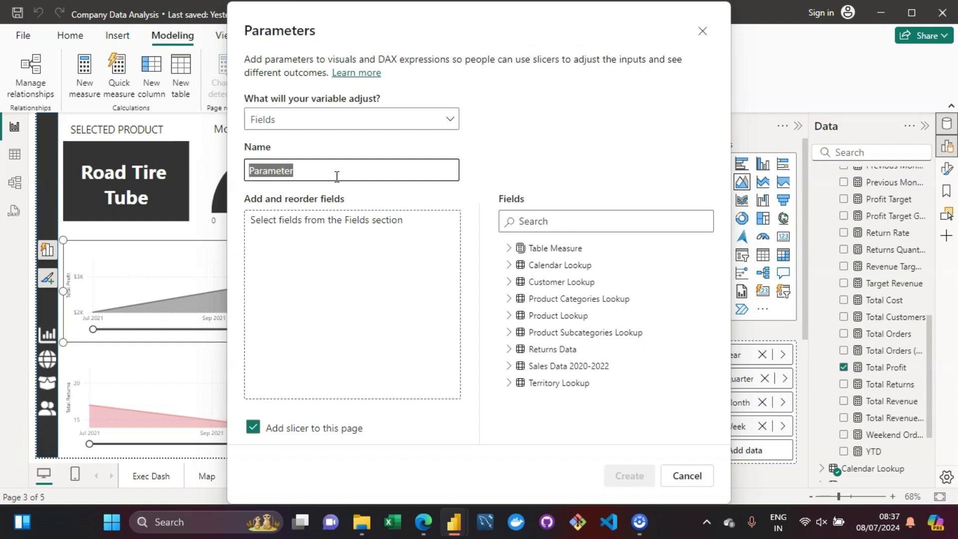
text(Product)
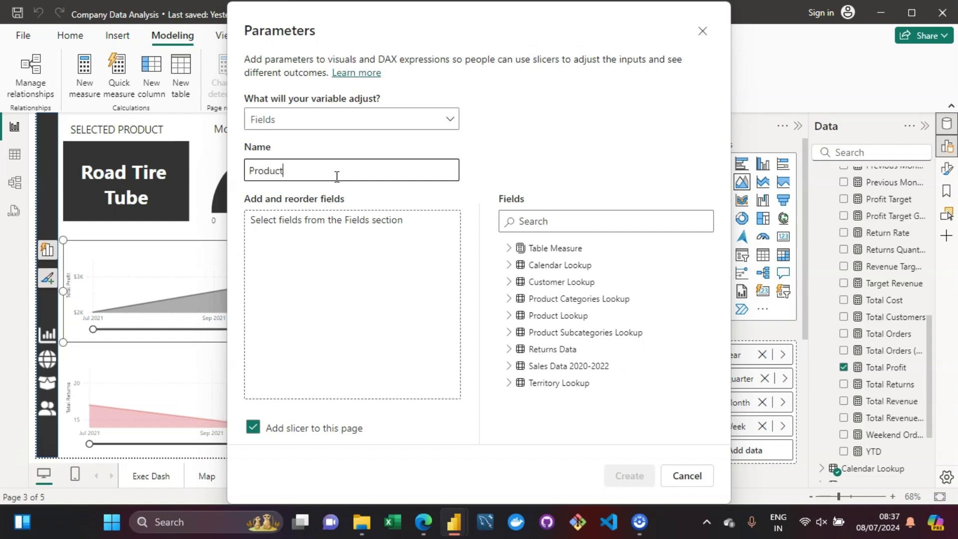
text( Metric Selection)
click(502, 134)
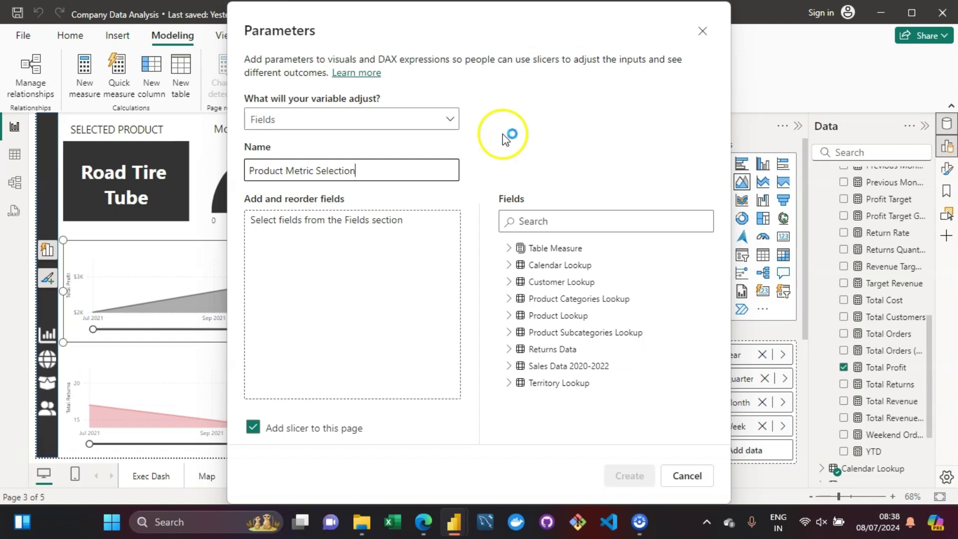
Find the Total Orders measure and add it to the Product Metric Selection parameter
click(541, 216)
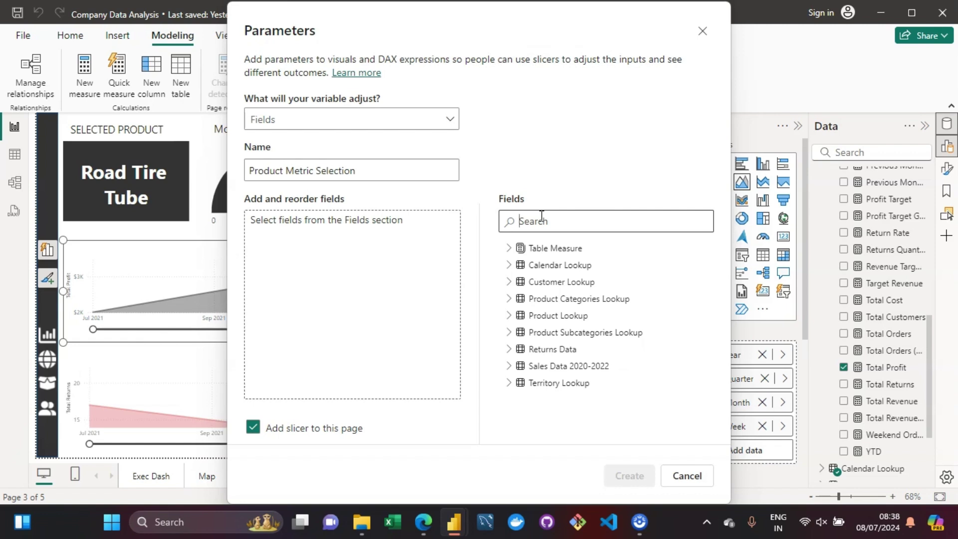
text(total)
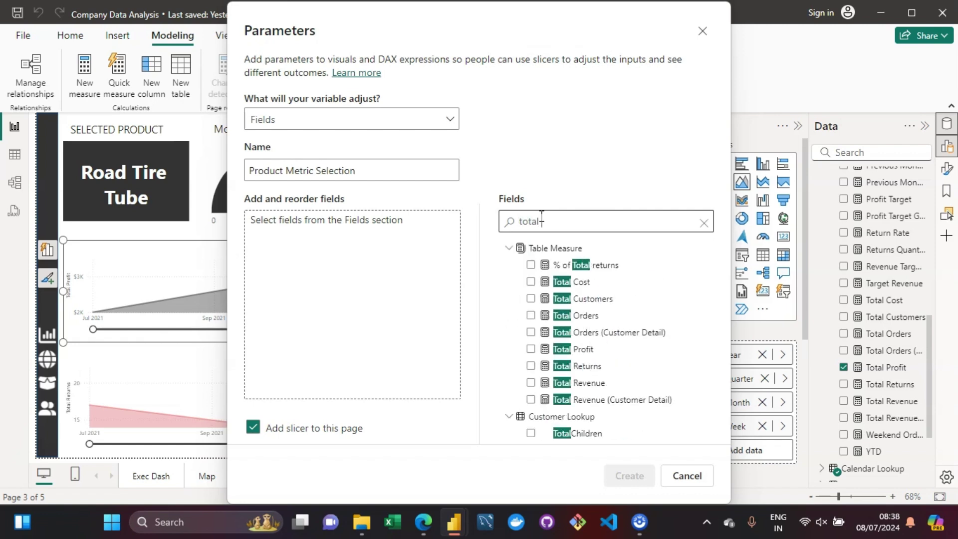
text( p)
key(BackSpace)
text(o)
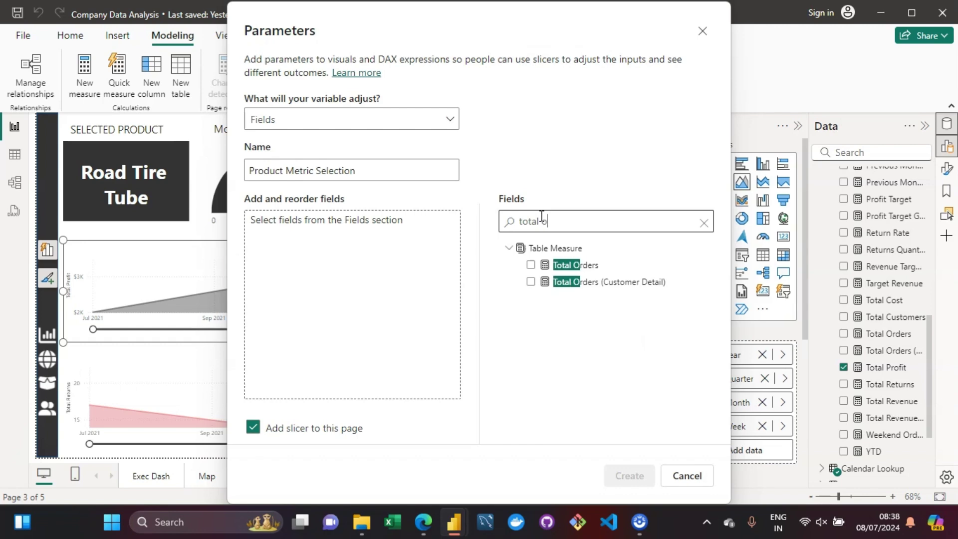
text(rd)
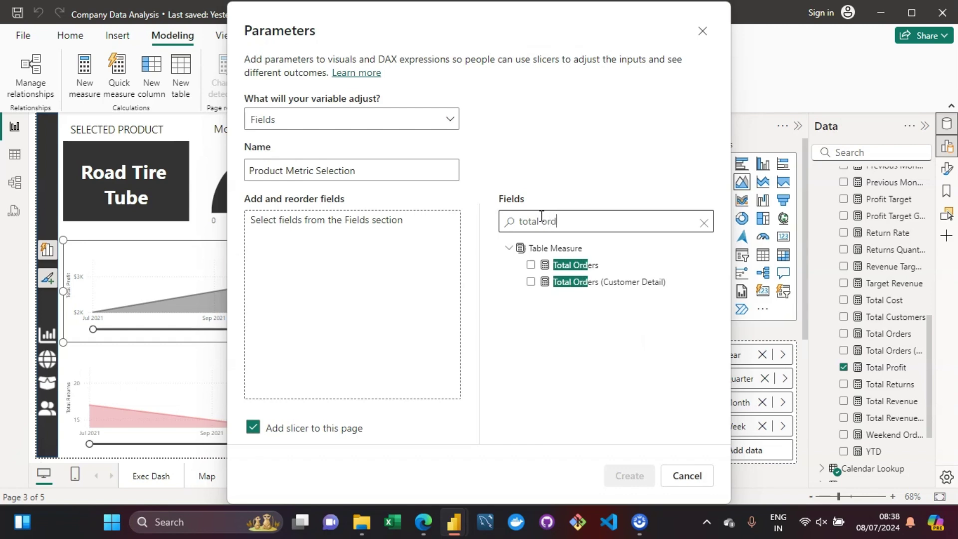
click(531, 264)
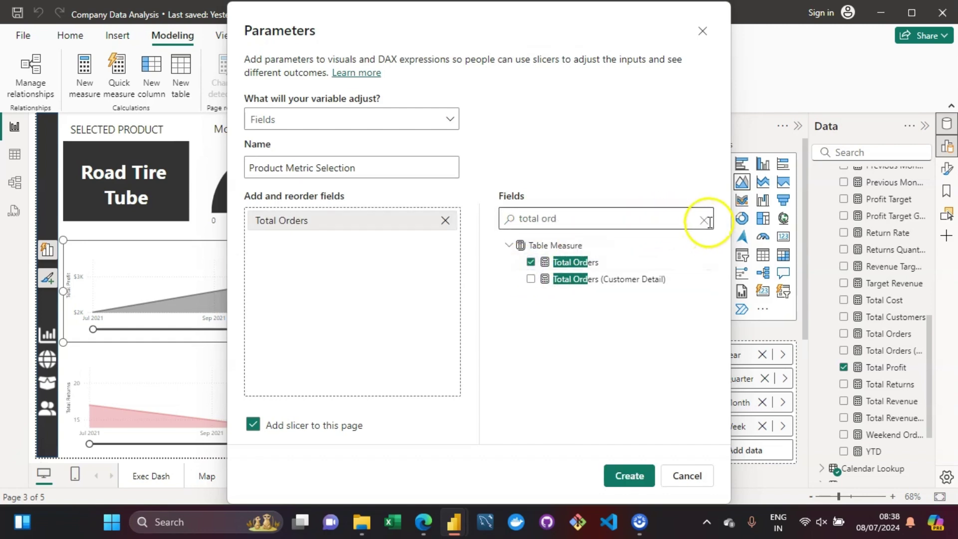
Find the Total Revenue measure and add it to the parameter's fields
click(705, 222)
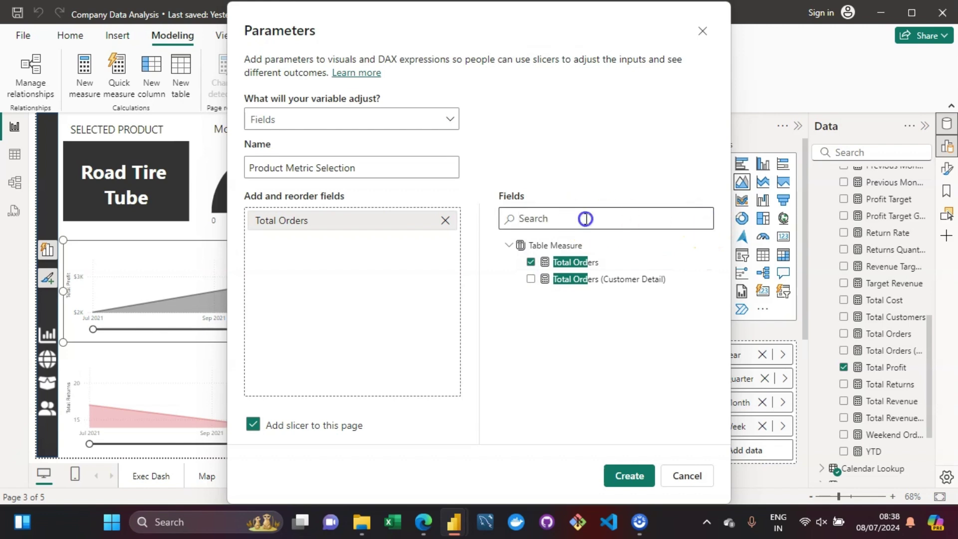
text(total reve)
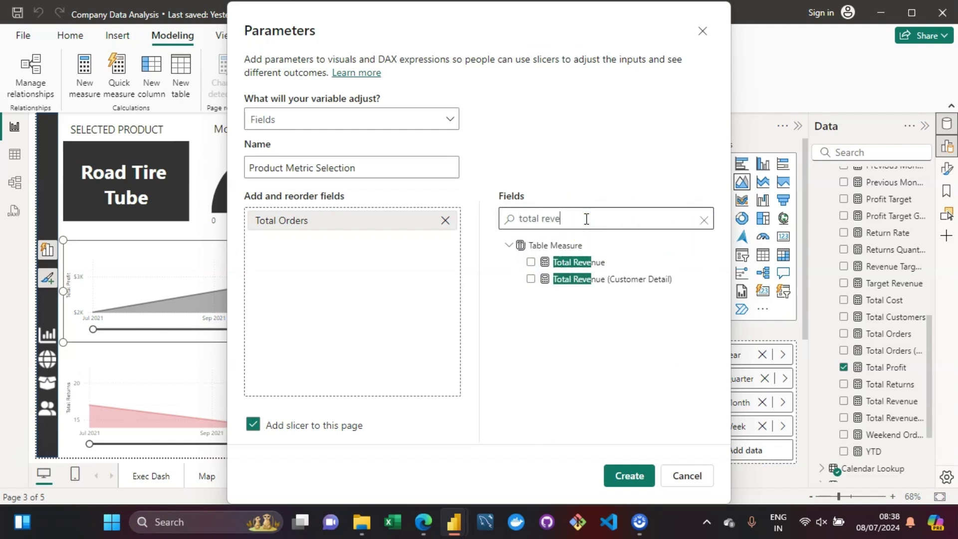
click(530, 262)
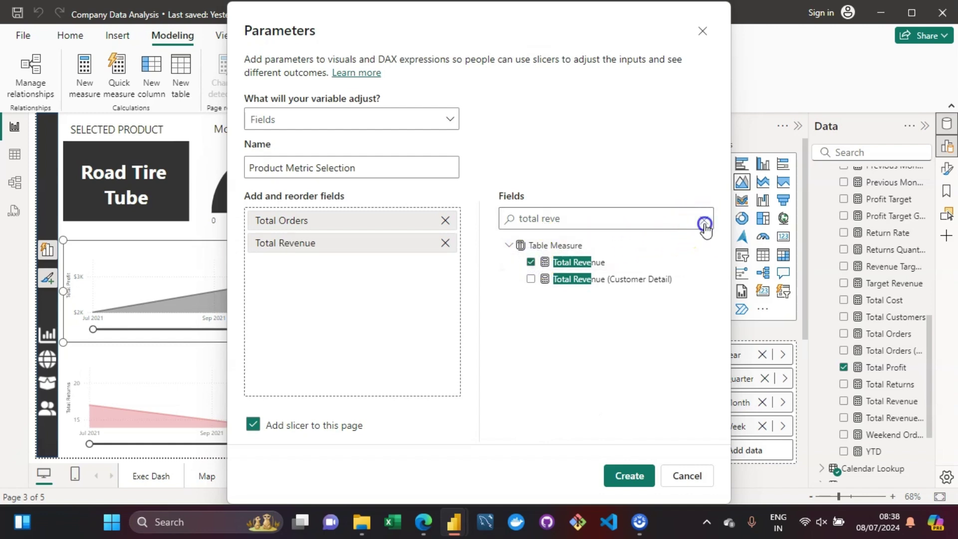
Search the fields for "total" and add the Total Profit and Total Returns measures to the parameter
click(704, 220)
click(655, 219)
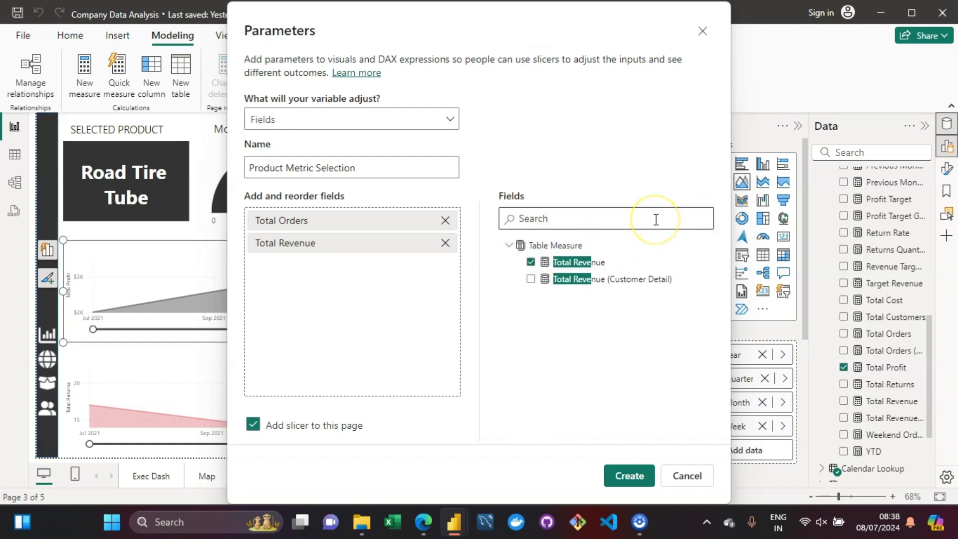
text(total)
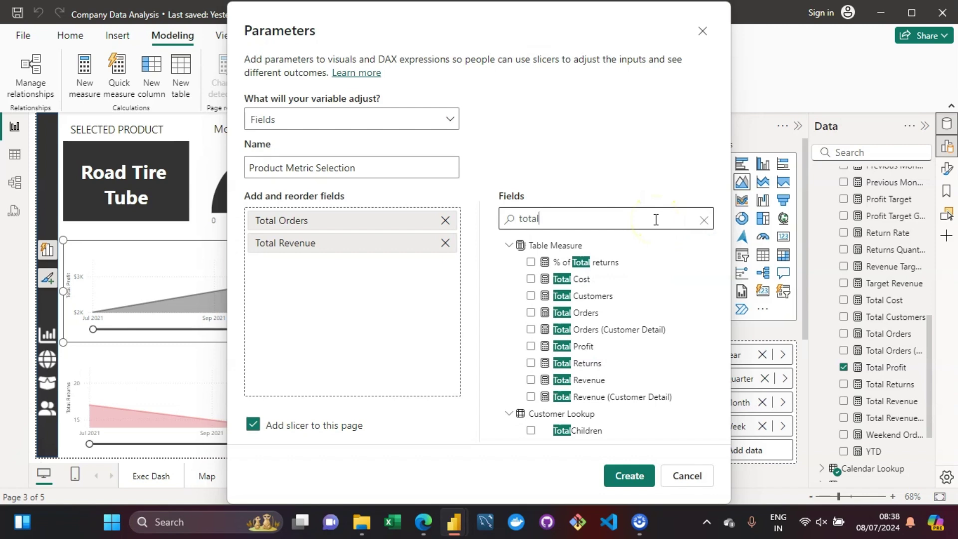
click(531, 346)
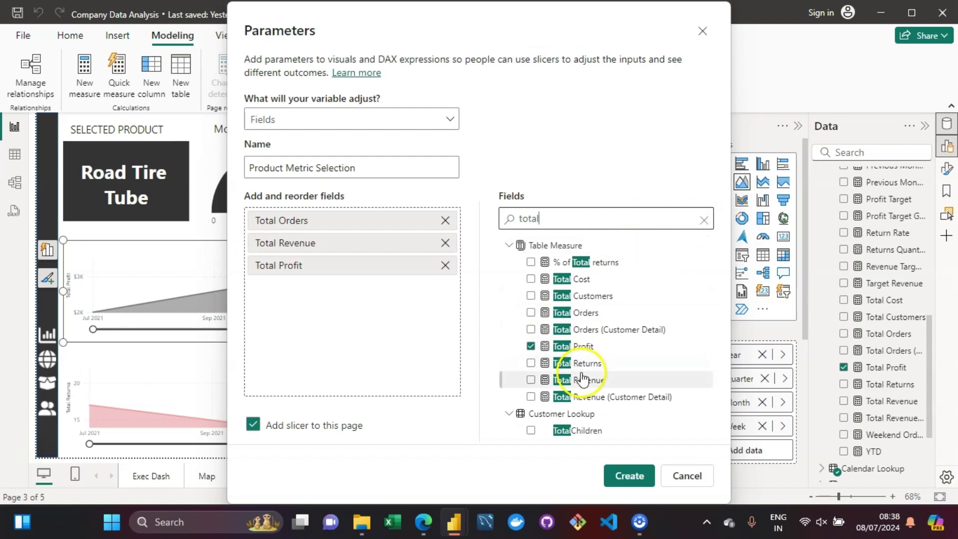
click(531, 363)
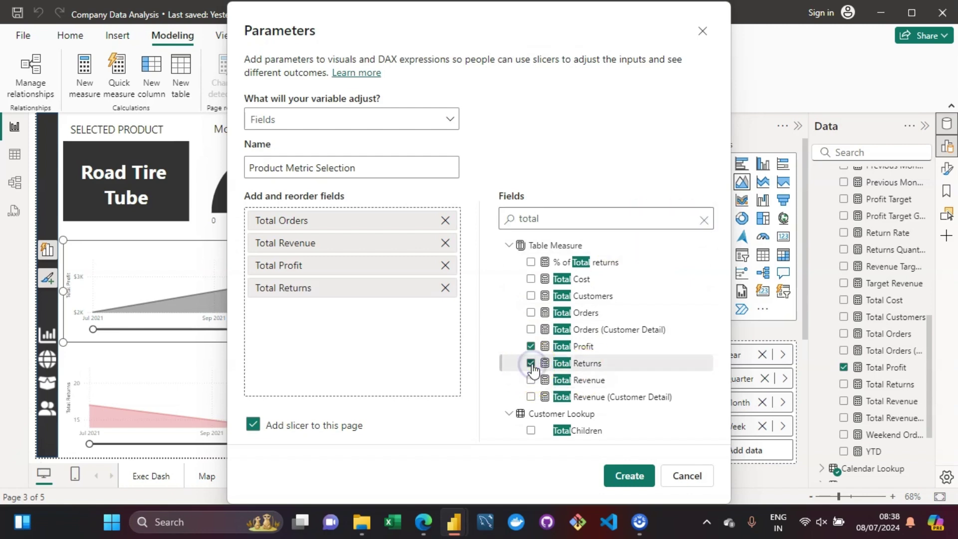
Find the Return Rate measure and add it as the last field of the parameter
click(703, 221)
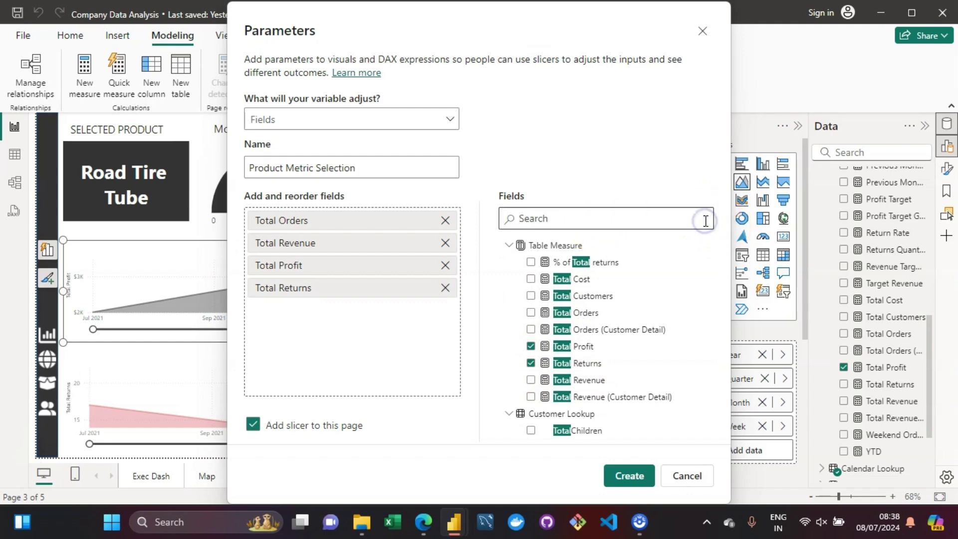
text(return ra)
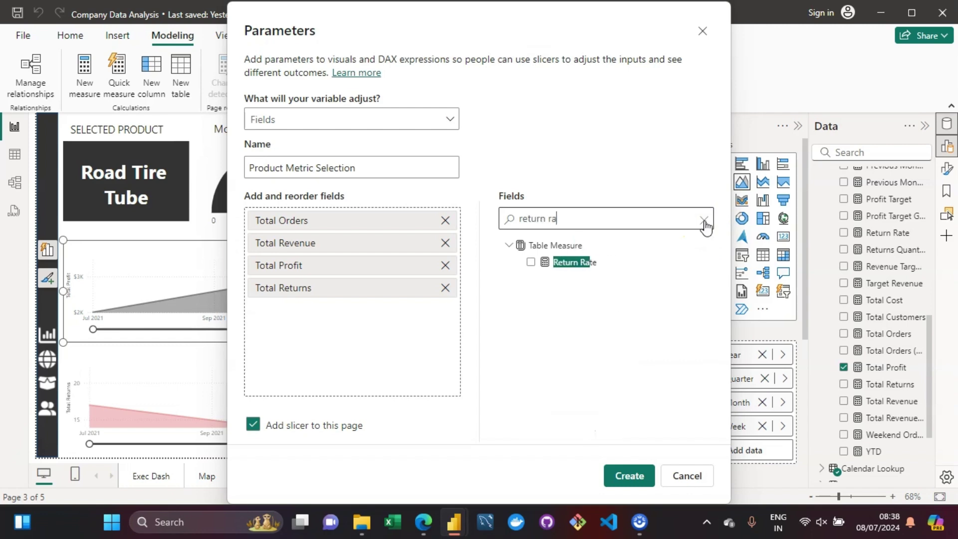
click(531, 262)
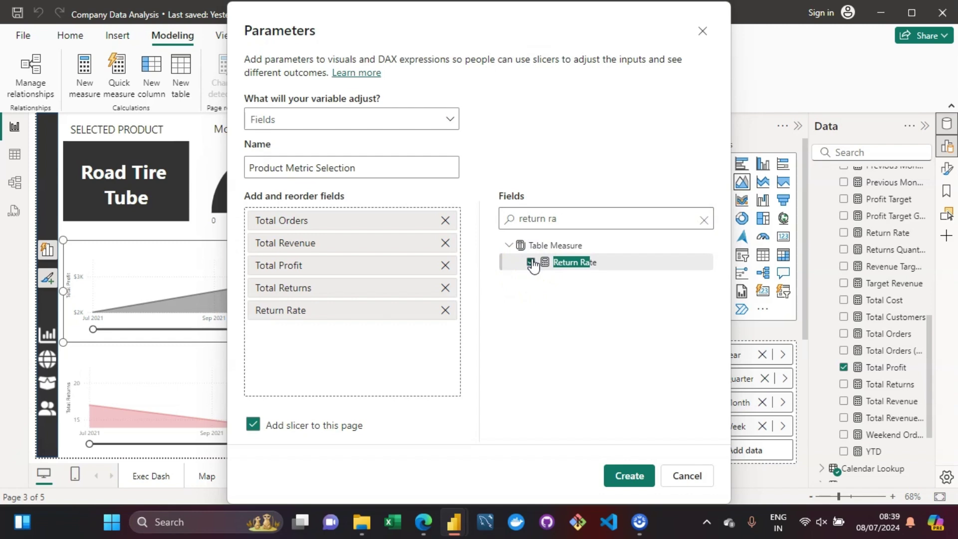
click(536, 378)
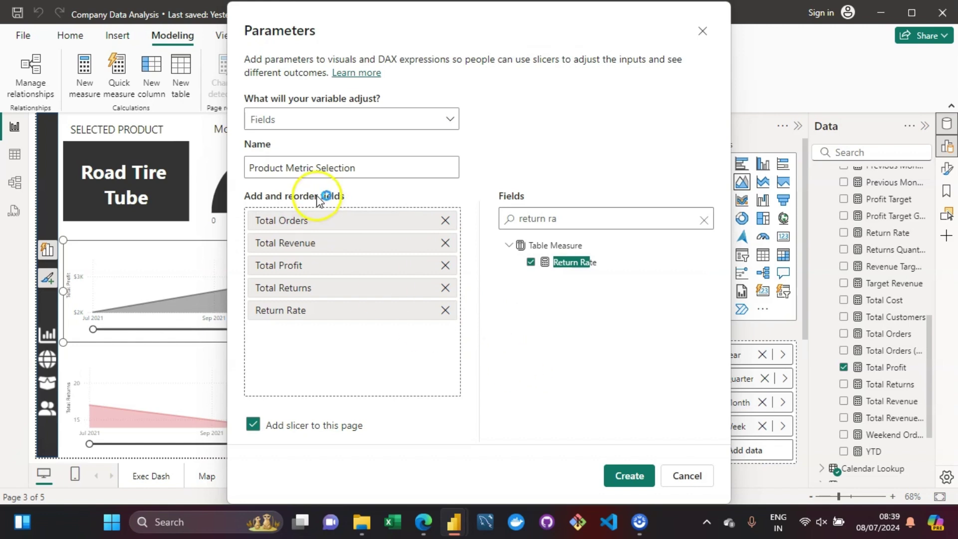
drag(299, 318, 298, 320)
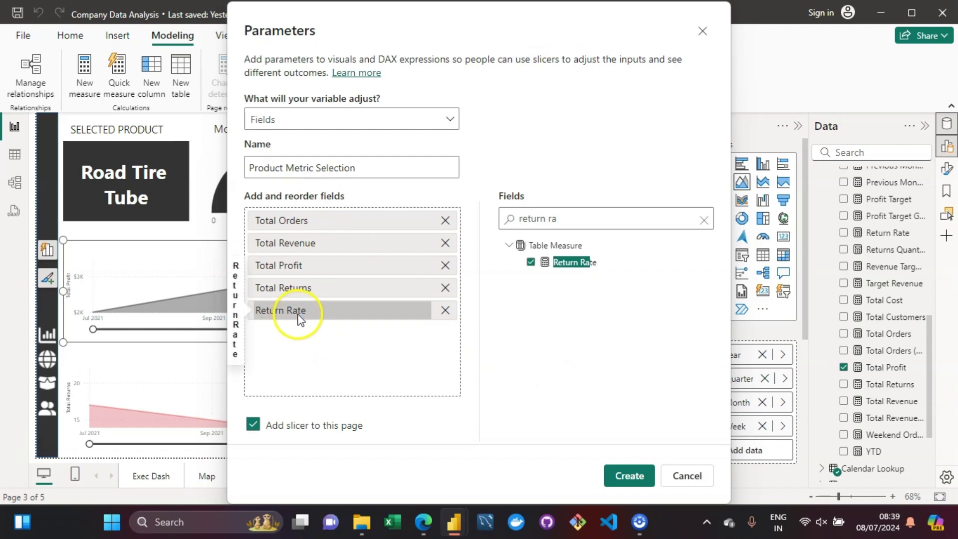
Create the Product Metric Selection parameter with a slicer on the page and inspect its new table in the data model
drag(299, 319, 605, 461)
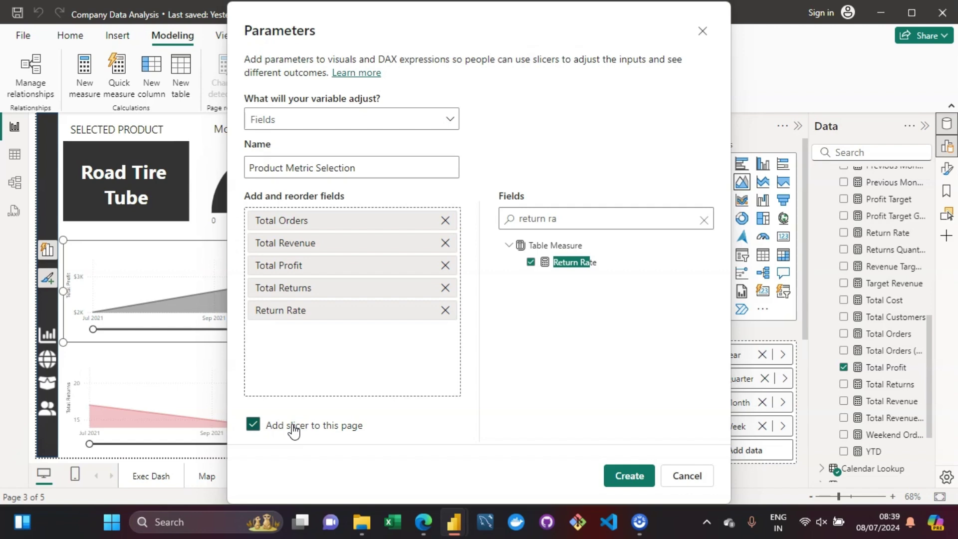
click(652, 369)
click(627, 474)
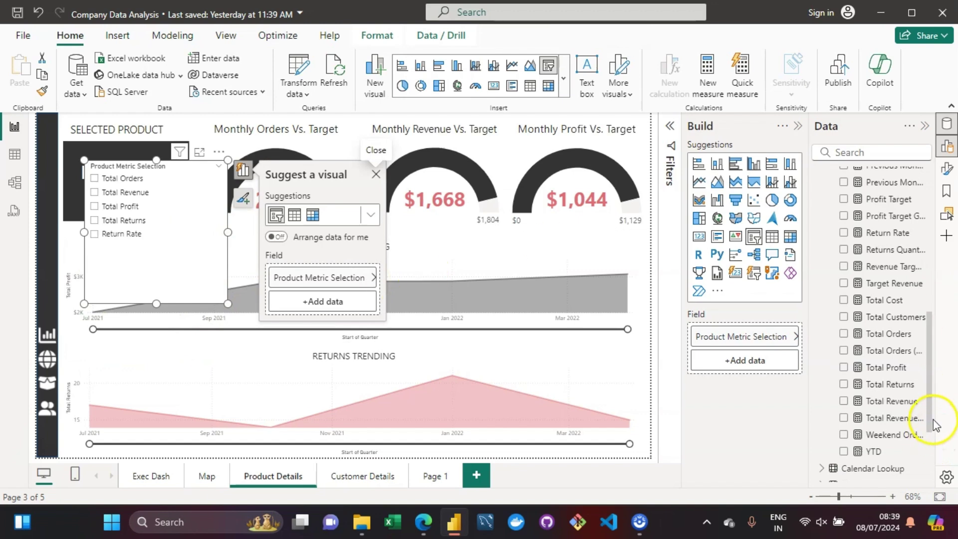
scroll(931, 444, down, 2)
drag(928, 440, 930, 476)
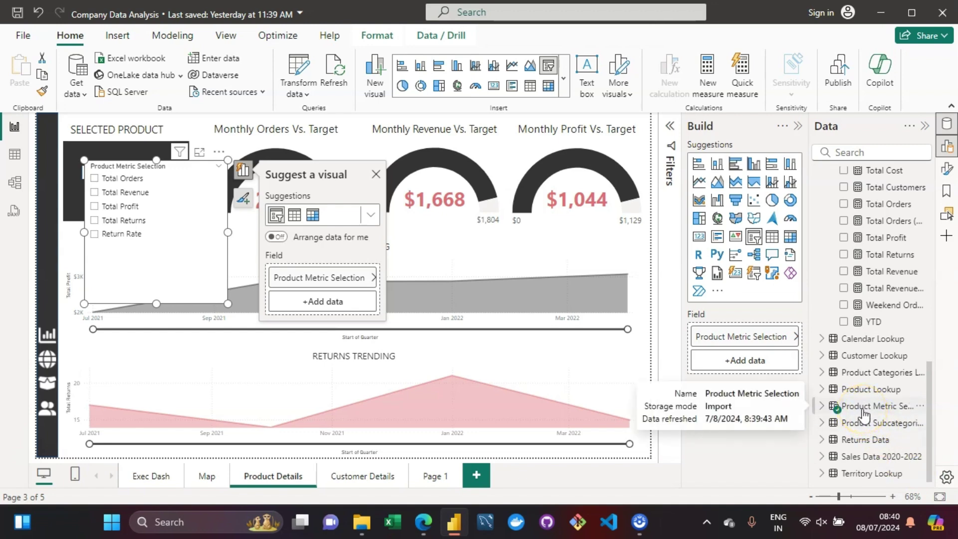
click(822, 406)
click(821, 406)
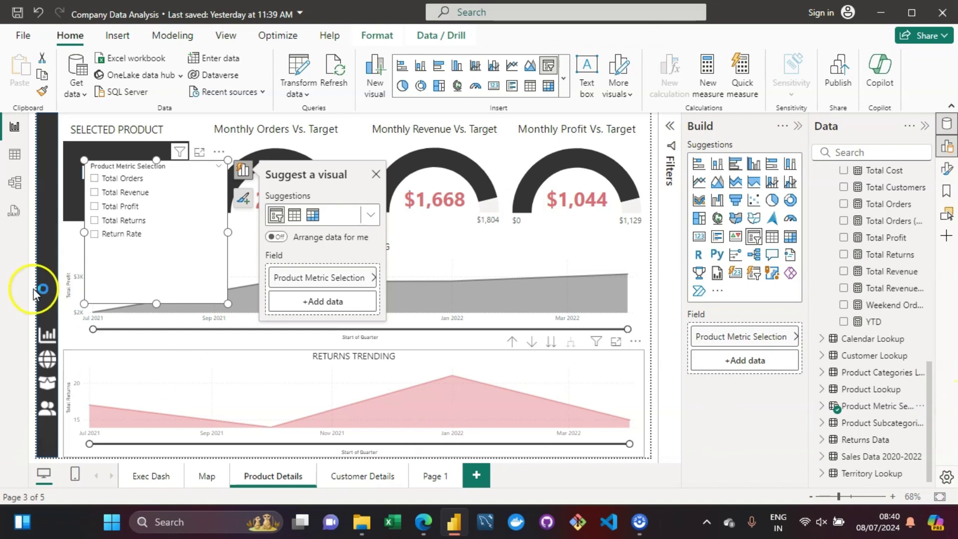
Narrow the Profit Trending and Returns Trending charts from their left edges to free space below the selected product card
click(69, 297)
click(63, 290)
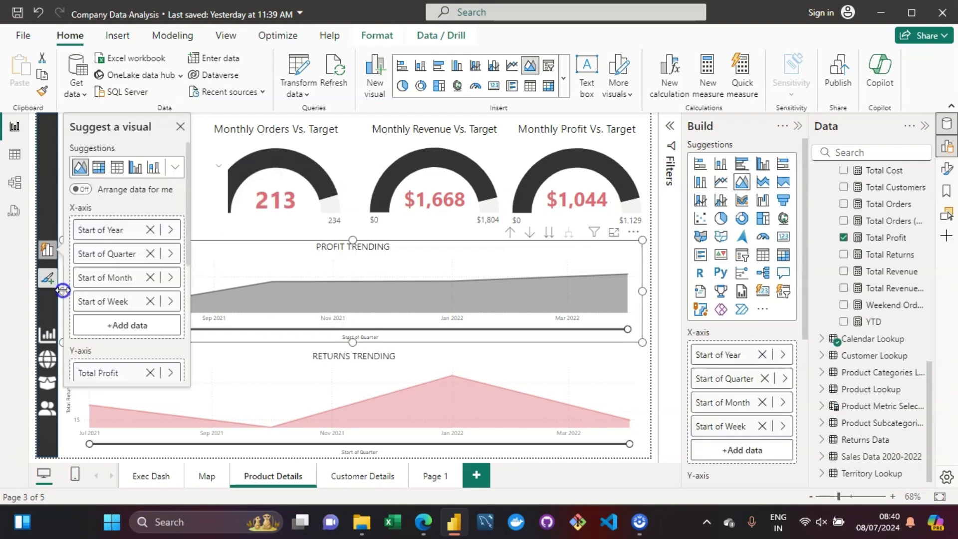
drag(63, 290, 213, 285)
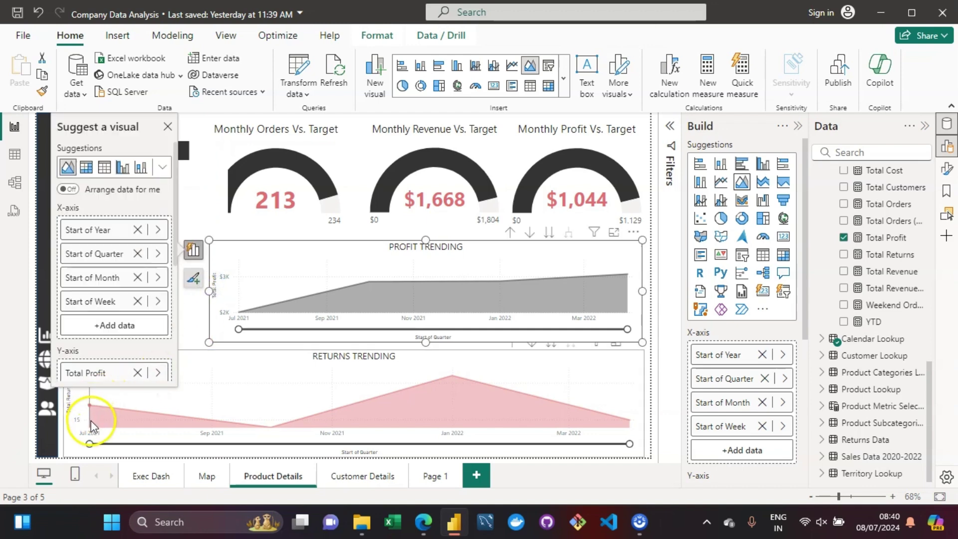
click(74, 417)
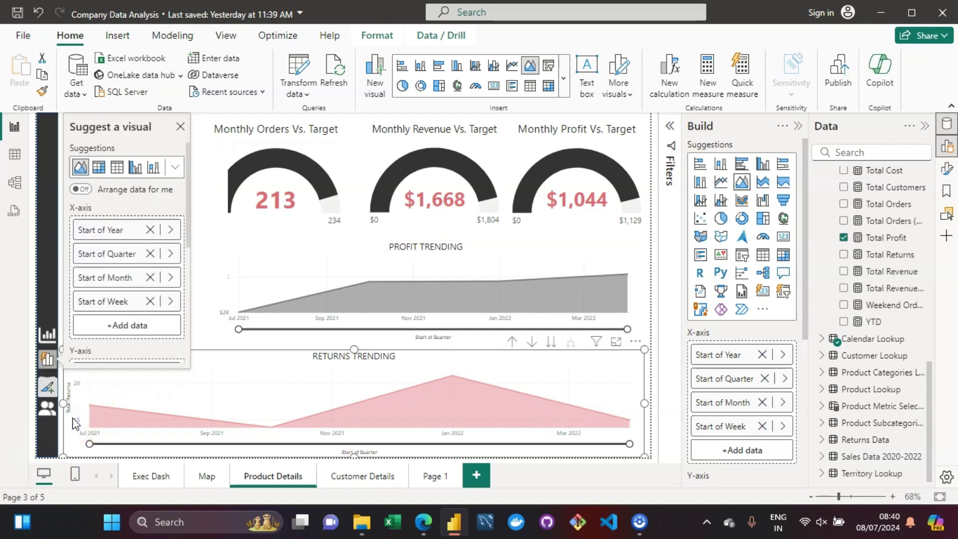
drag(63, 403, 227, 391)
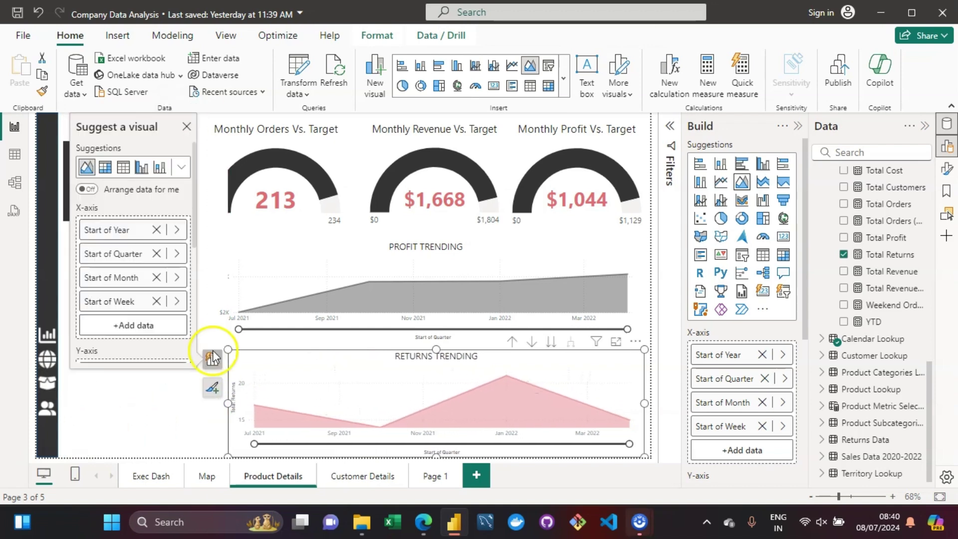
click(188, 126)
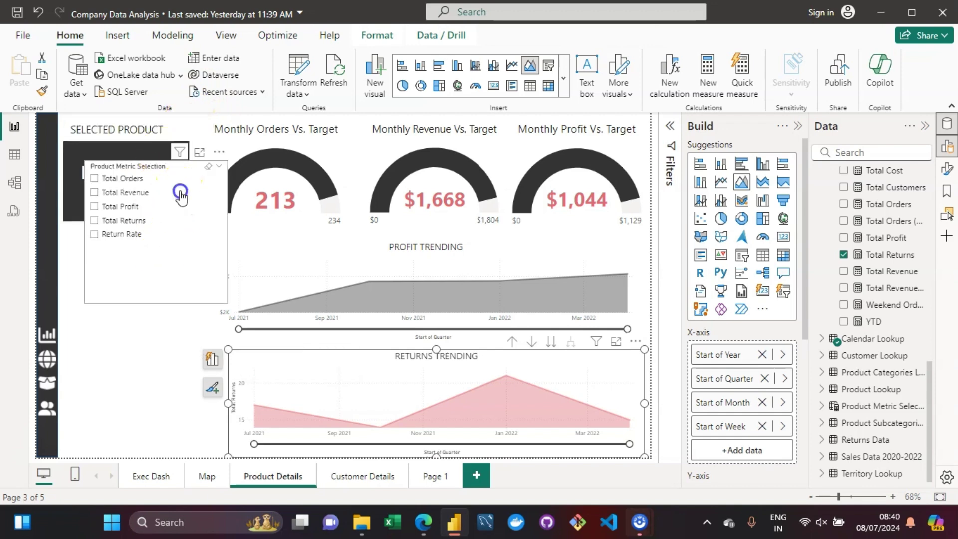
Move the Product Metric Selection slicer directly below the selected product card and shrink it to the card's width and its five options
drag(180, 188, 158, 272)
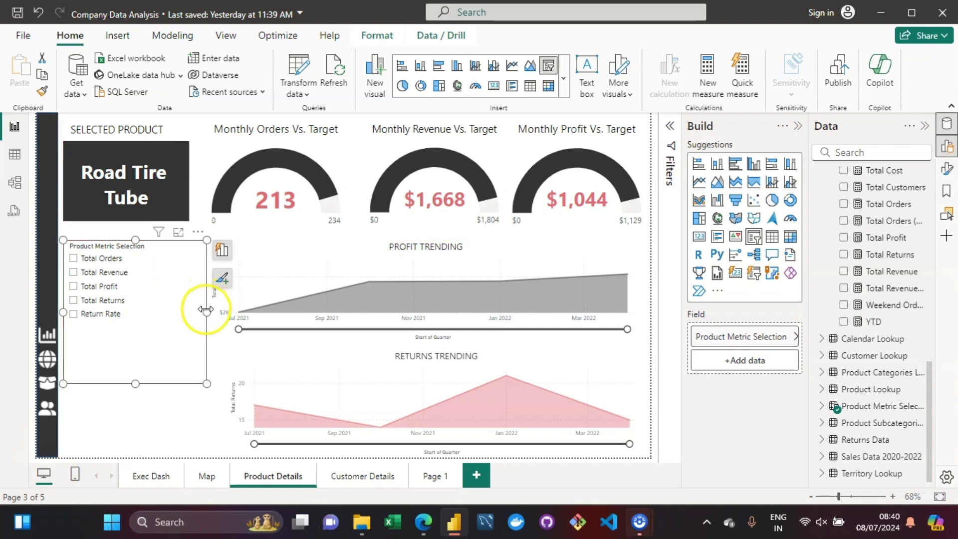
drag(206, 312, 186, 313)
drag(126, 383, 133, 333)
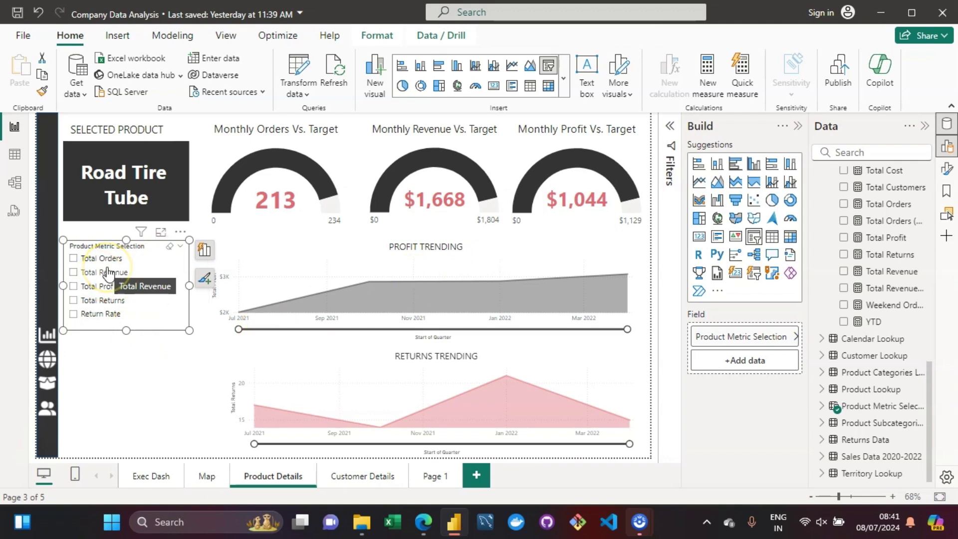
Try the Total Profit, Total Revenue and Total Returns options in the Product Metric Selection slicer
click(73, 289)
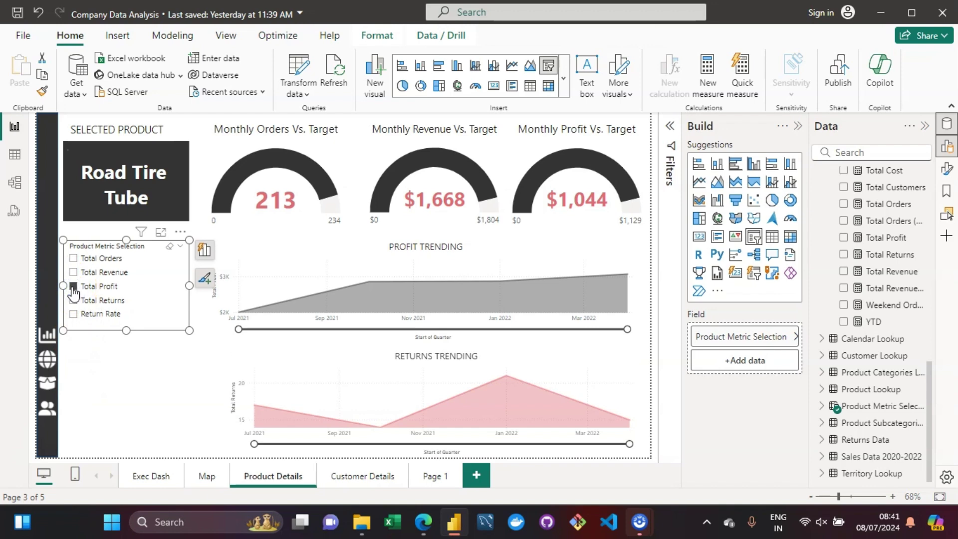
click(75, 273)
click(74, 301)
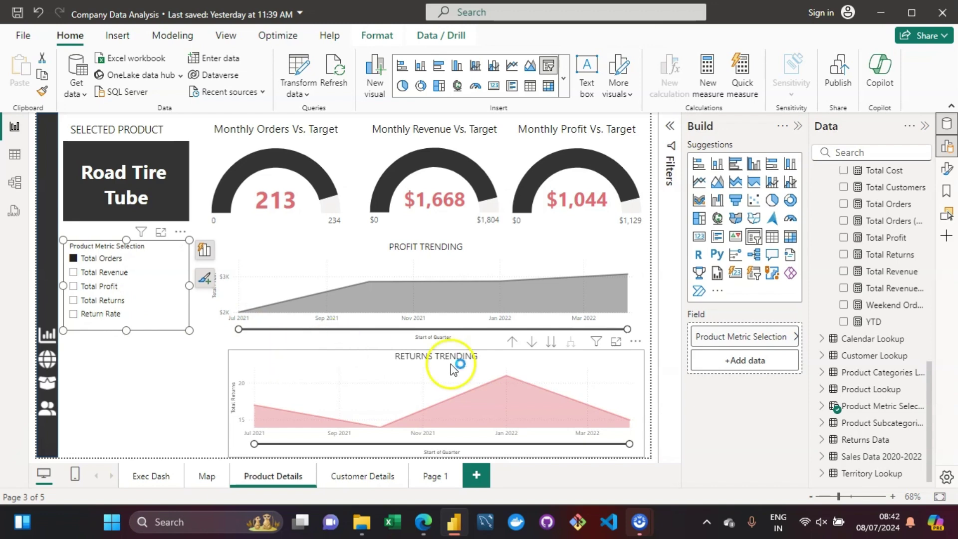
Remove the Total Returns measure from the Y-axis of the Returns Trending chart
click(593, 368)
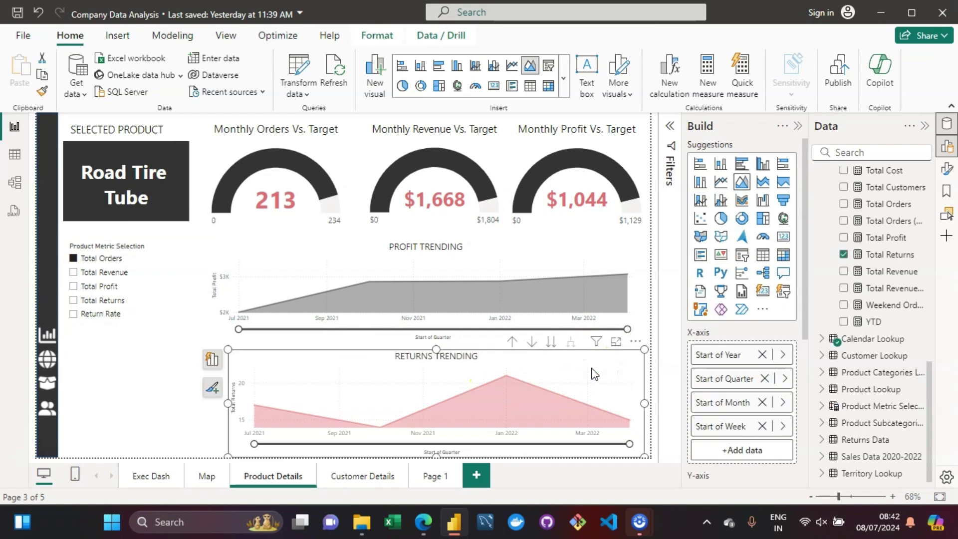
click(212, 363)
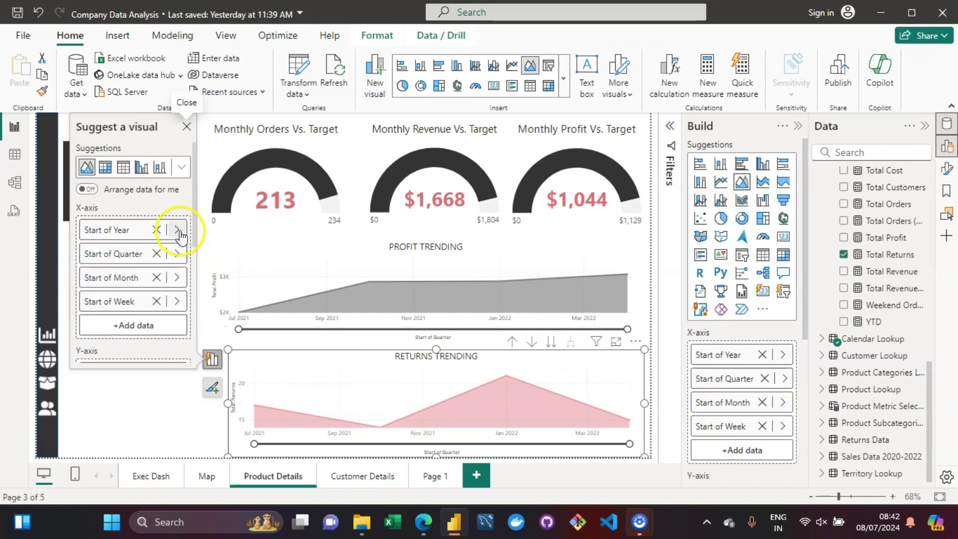
drag(195, 228, 194, 285)
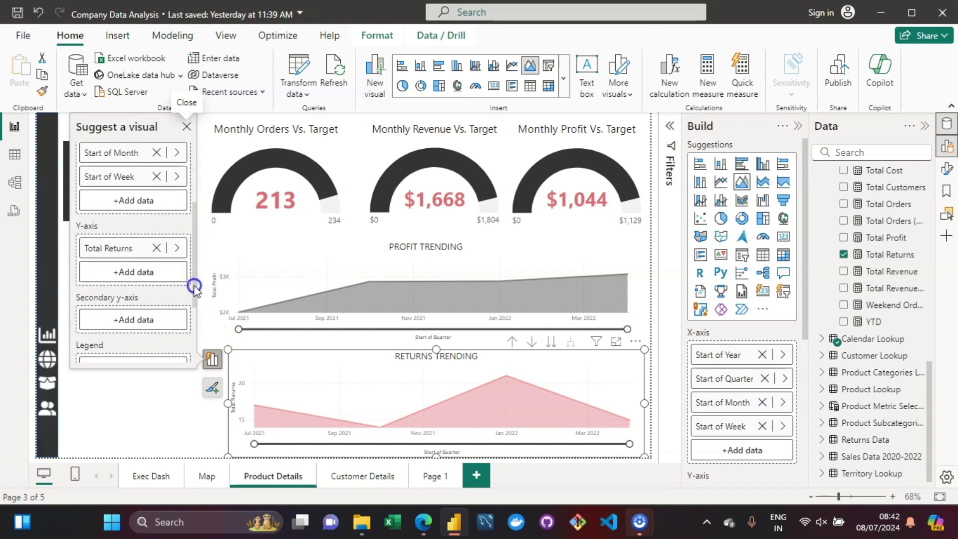
click(156, 246)
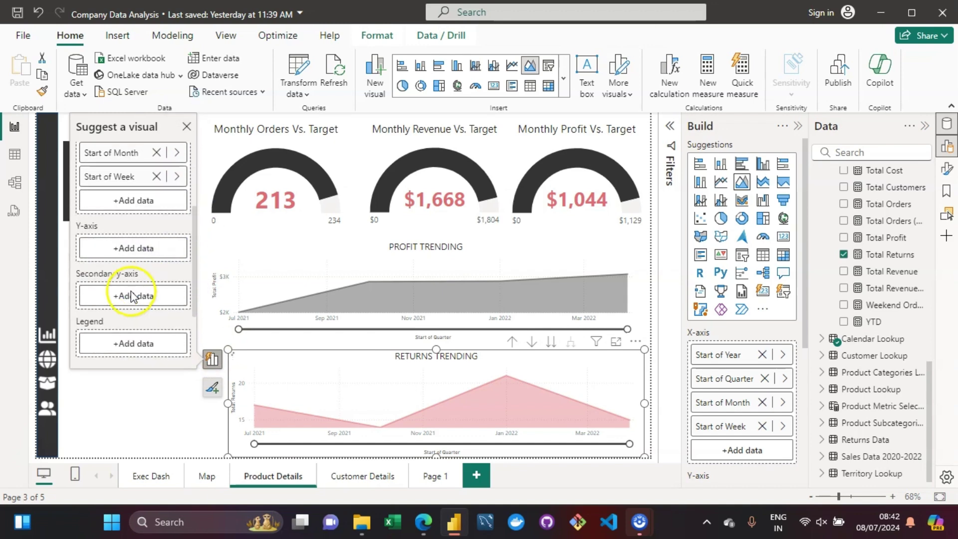
Add the Product Metric Selection parameter field to the Returns Trending chart's Y-axis and close the visual suggestions
click(131, 250)
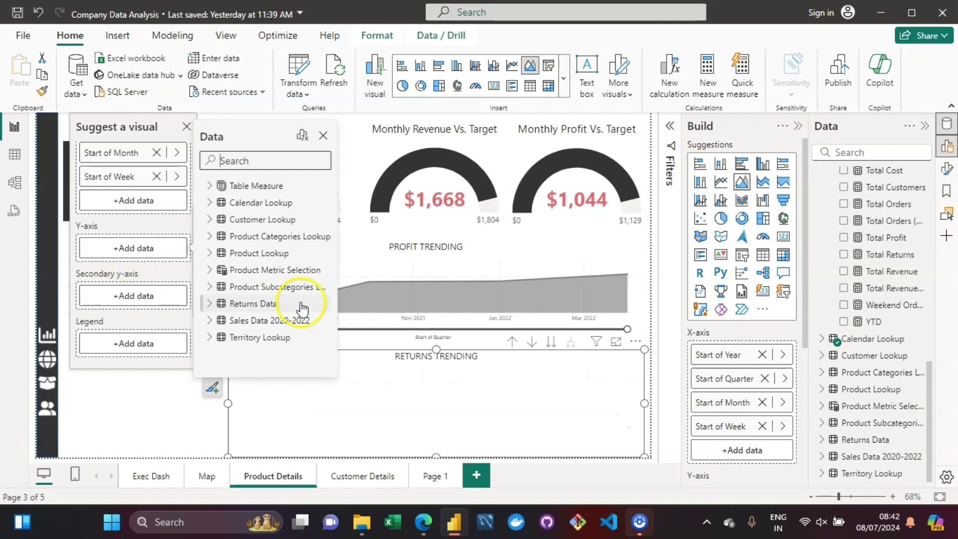
click(209, 270)
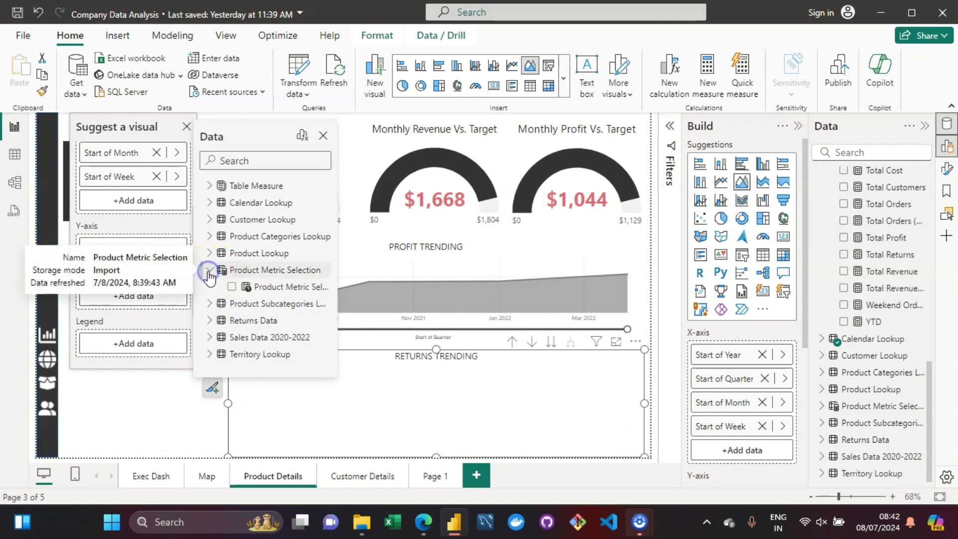
click(232, 287)
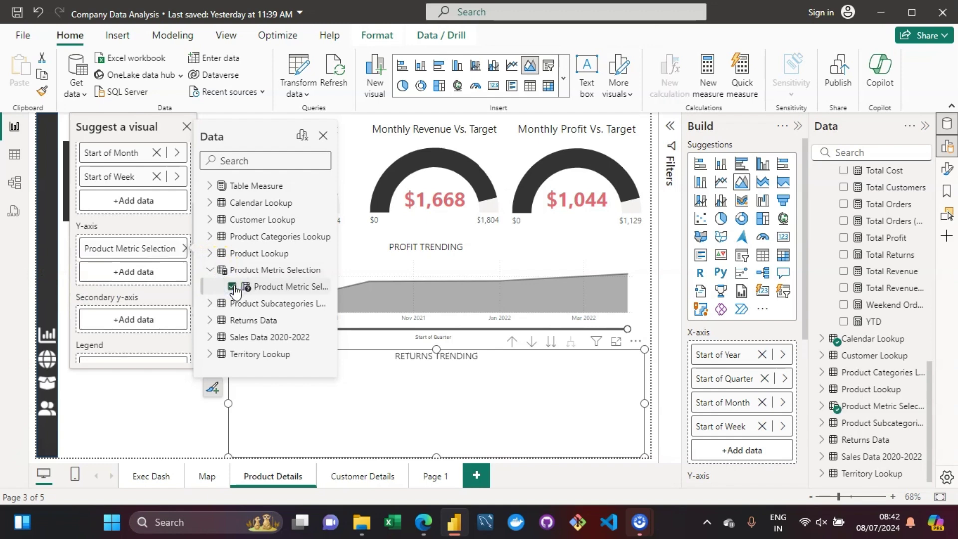
click(635, 399)
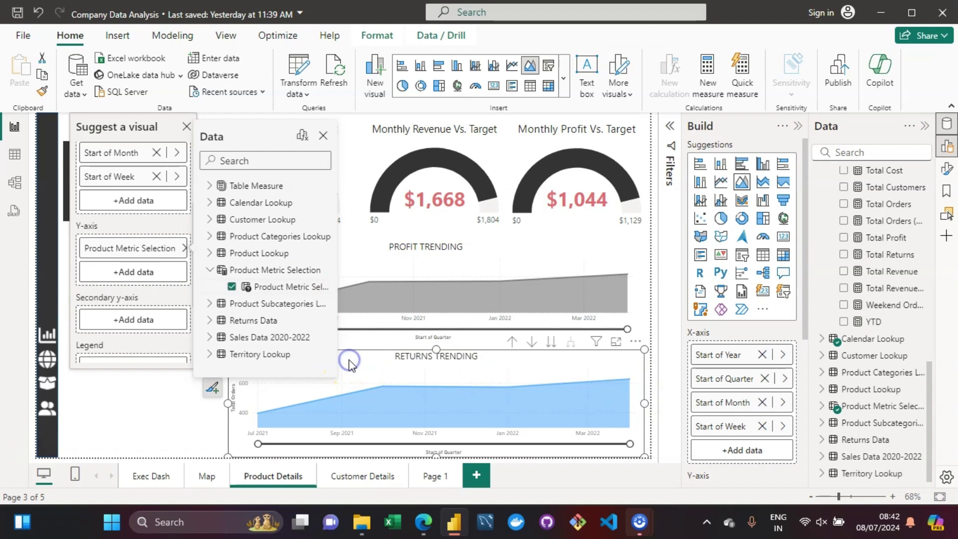
click(198, 303)
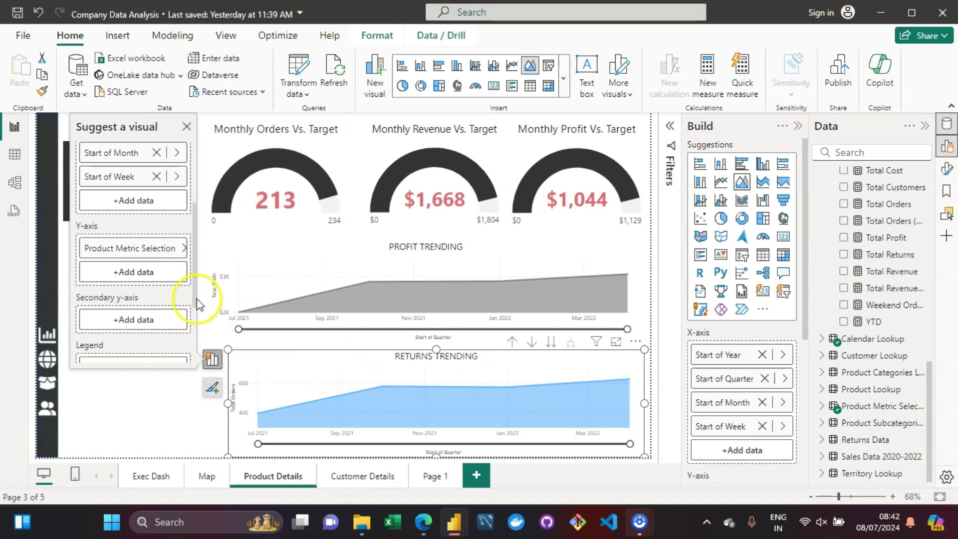
click(187, 127)
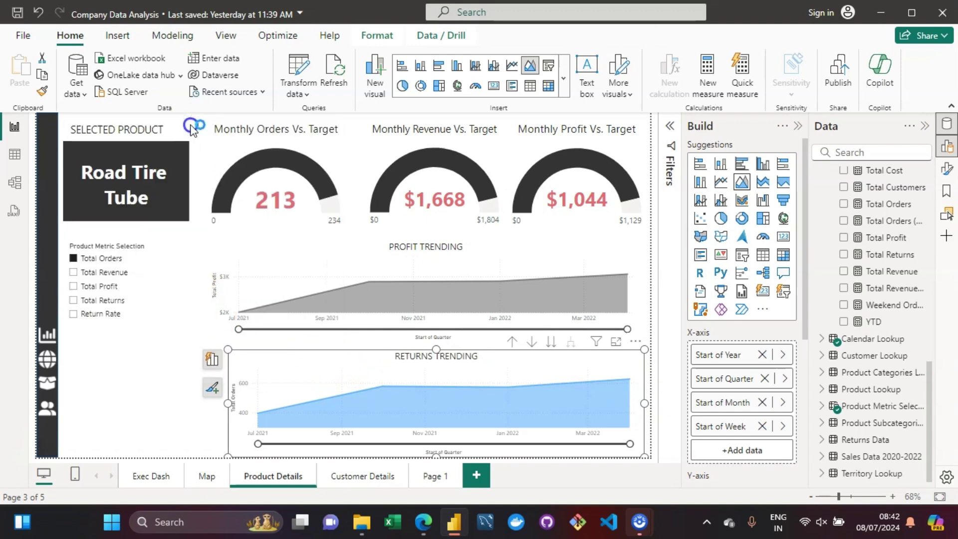
Test the slicer on the Returns Trending chart by selecting Total Revenue, Total Profit, Total Returns and Return Rate in turn
click(74, 273)
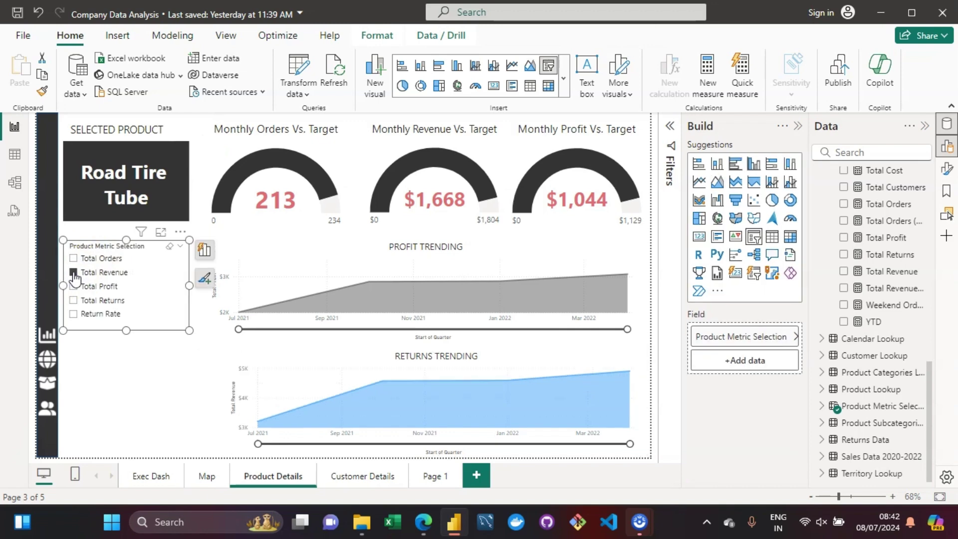
mouse_move(353, 402)
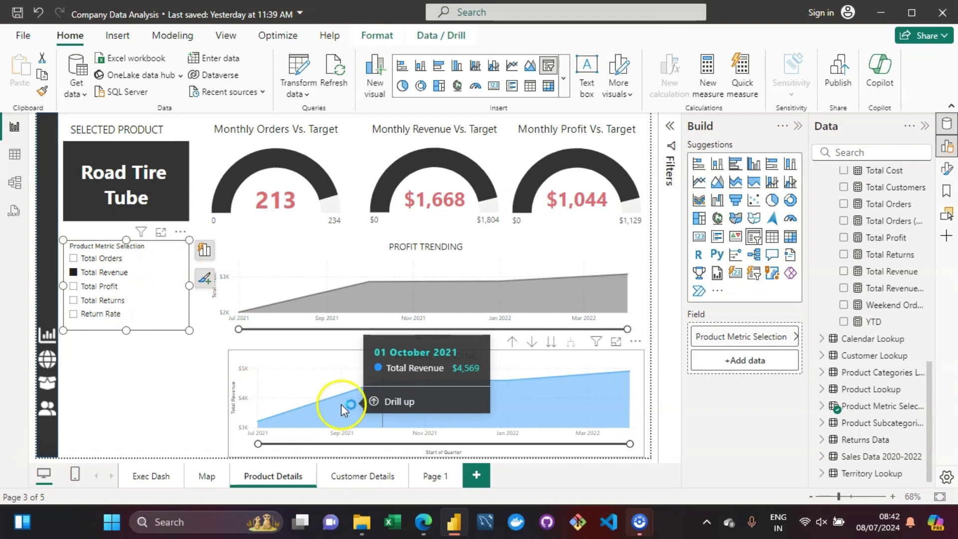
click(73, 289)
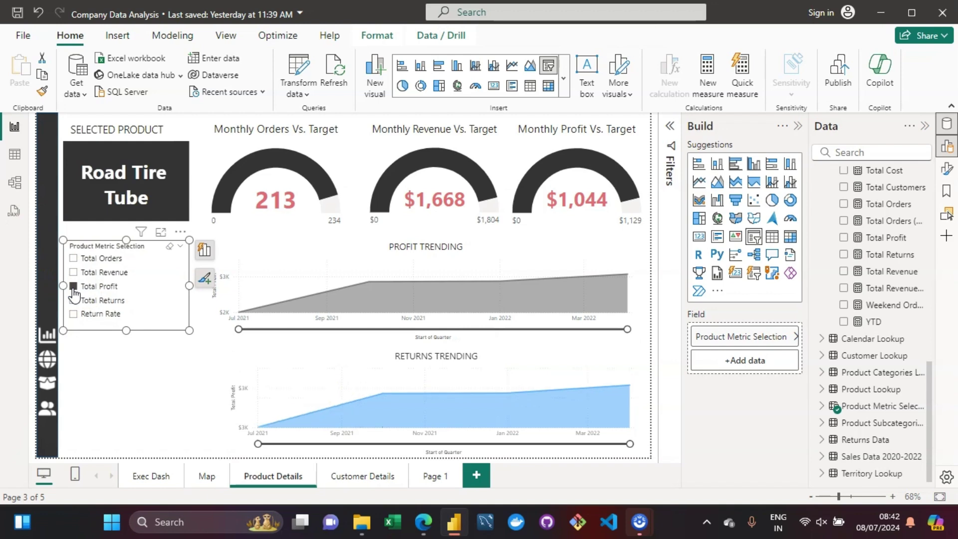
click(73, 300)
click(73, 314)
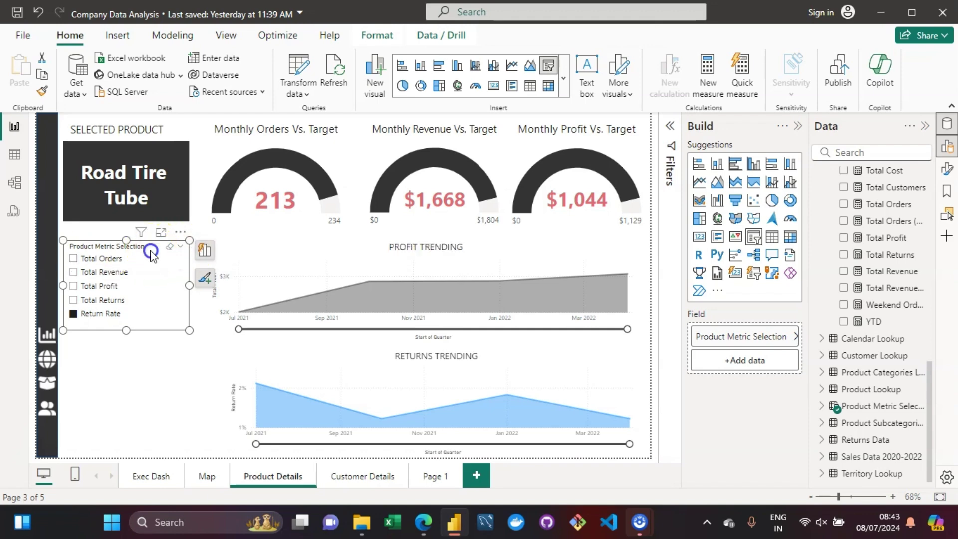
Set the font size of the Product Metric Selection slicer's header text to 14
mouse_move(151, 258)
mouse_down()
mouse_move(150, 323)
mouse_move(152, 254)
mouse_up()
click(204, 277)
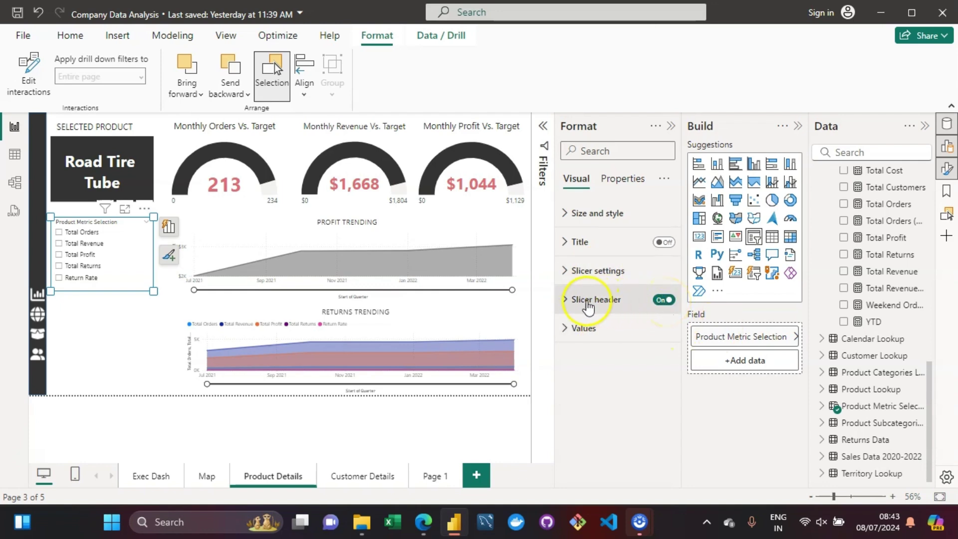
click(585, 307)
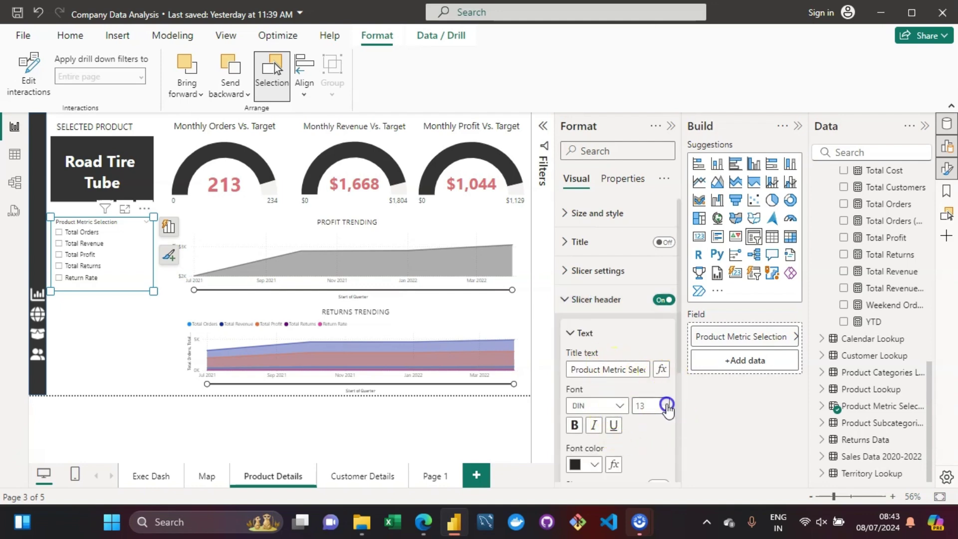
click(666, 404)
click(667, 403)
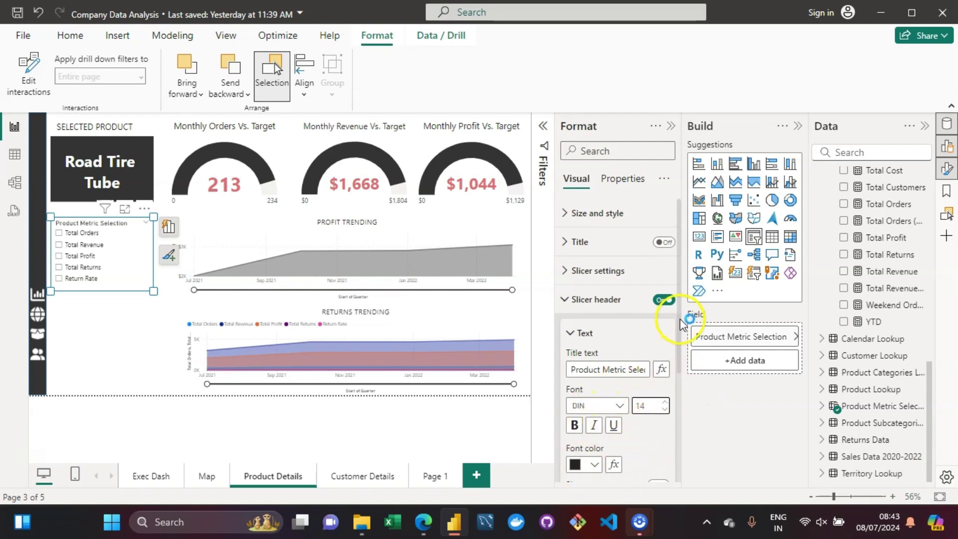
Set the font of the Product Metric Selection slicer's header text to Segoe UI after trying Segoe UI Bold
drag(680, 327, 682, 409)
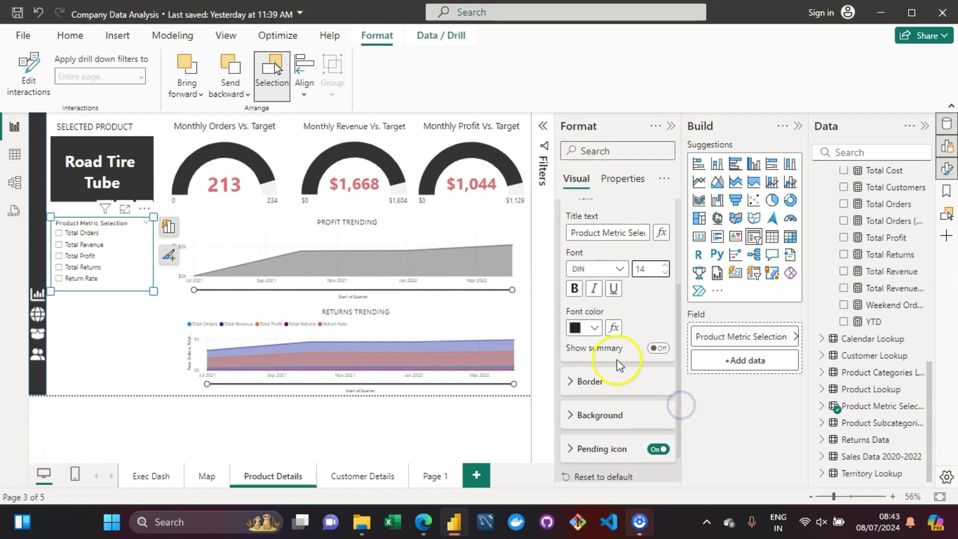
click(596, 328)
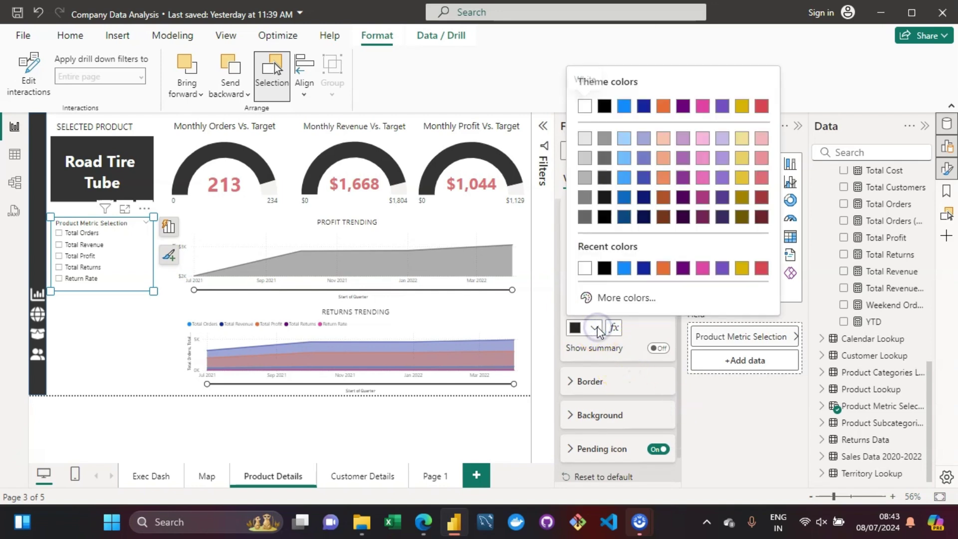
click(598, 328)
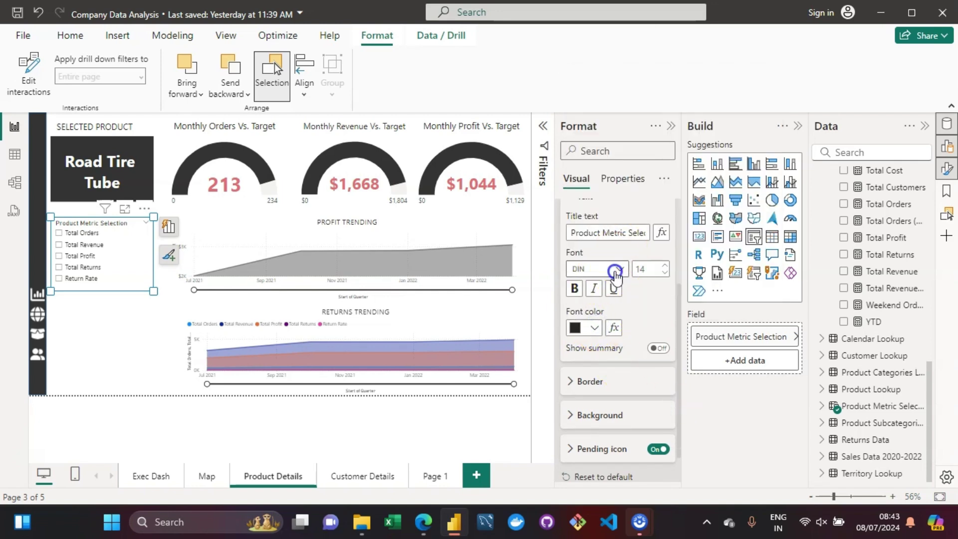
click(618, 272)
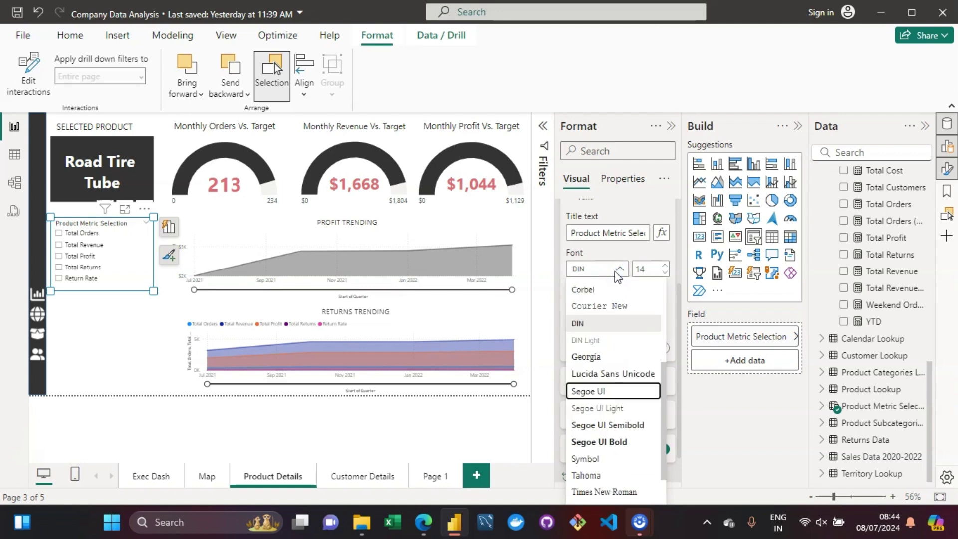
key(Up)
key(Up)
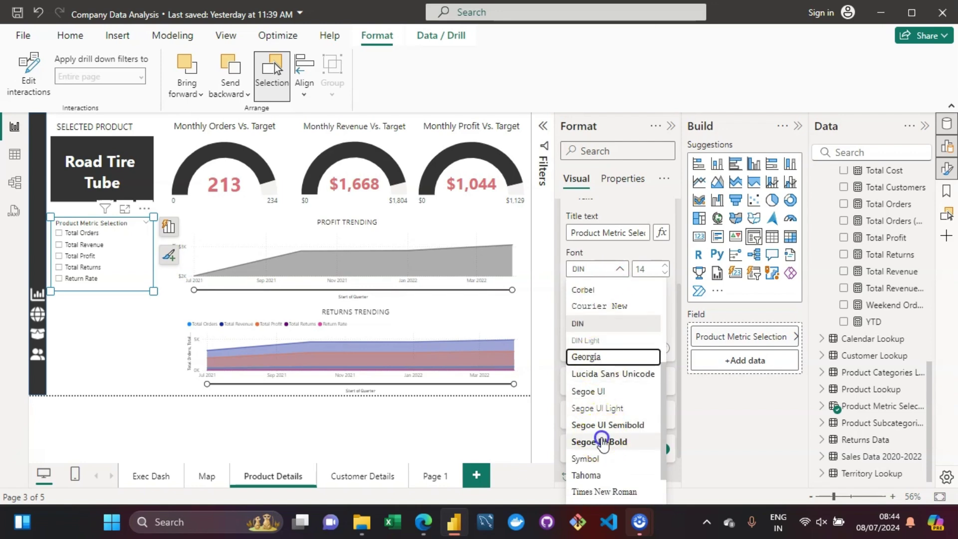
click(603, 441)
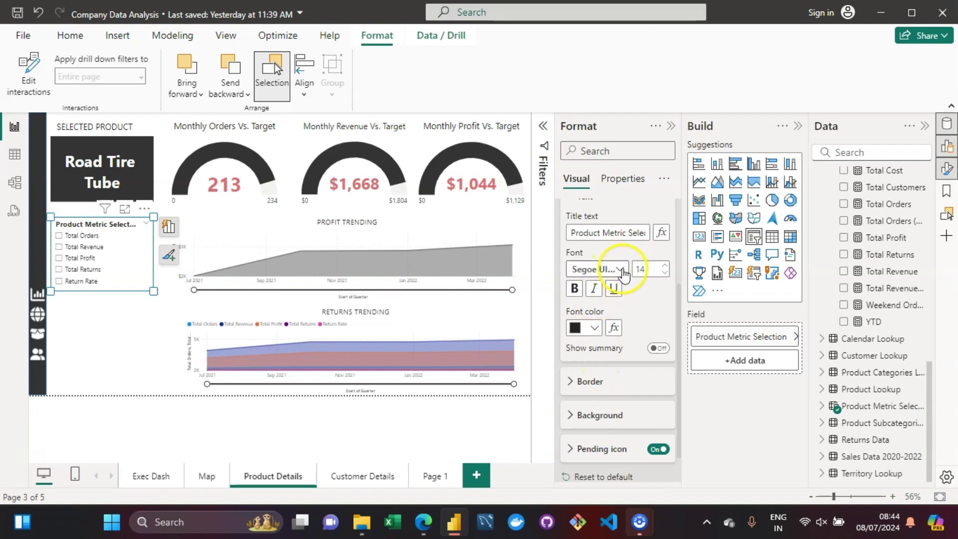
click(621, 270)
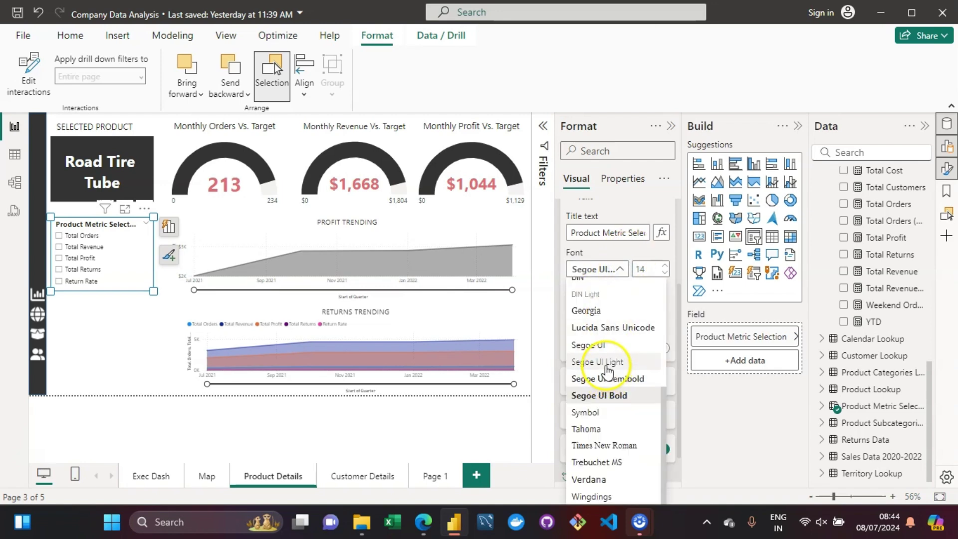
click(602, 344)
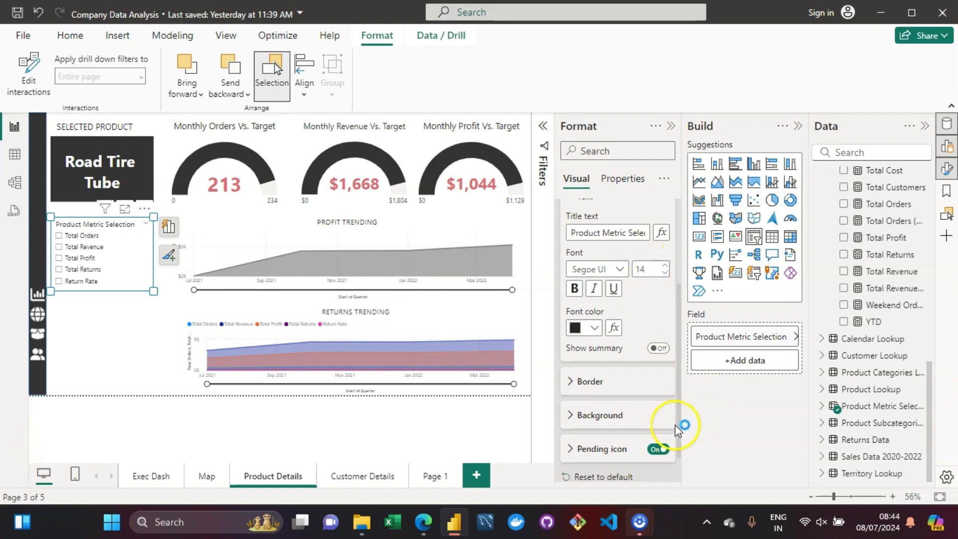
Set the font size of the Product Metric Selection slicer's values to 13
drag(679, 428, 676, 496)
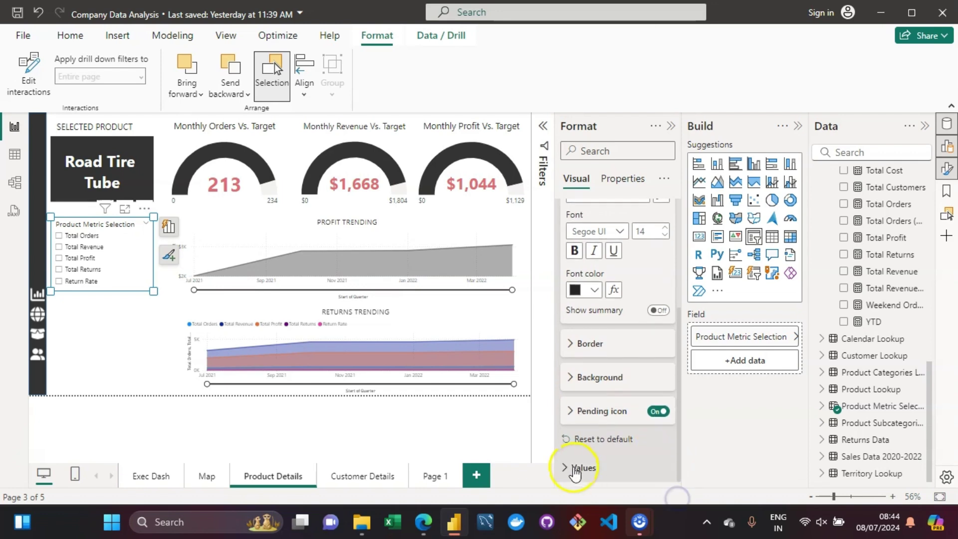
click(579, 468)
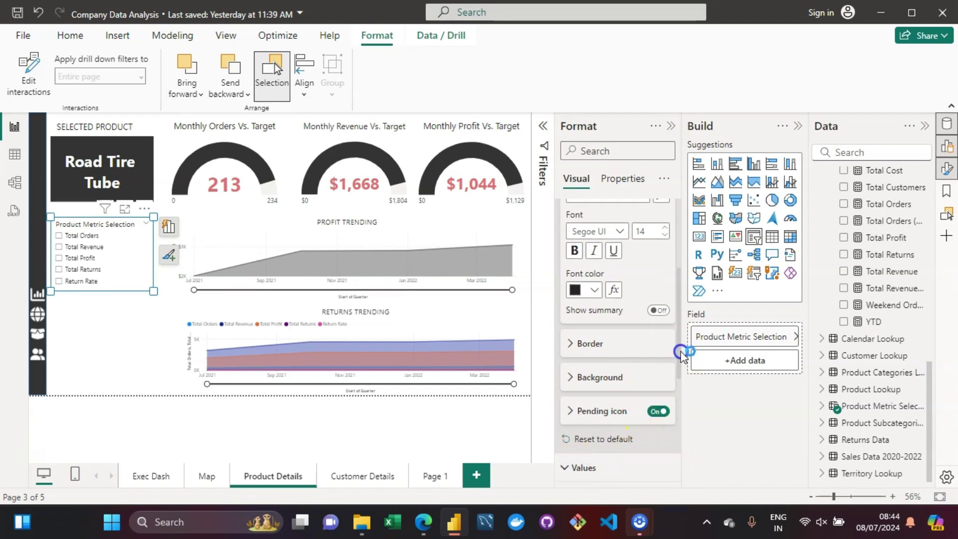
drag(682, 353, 683, 437)
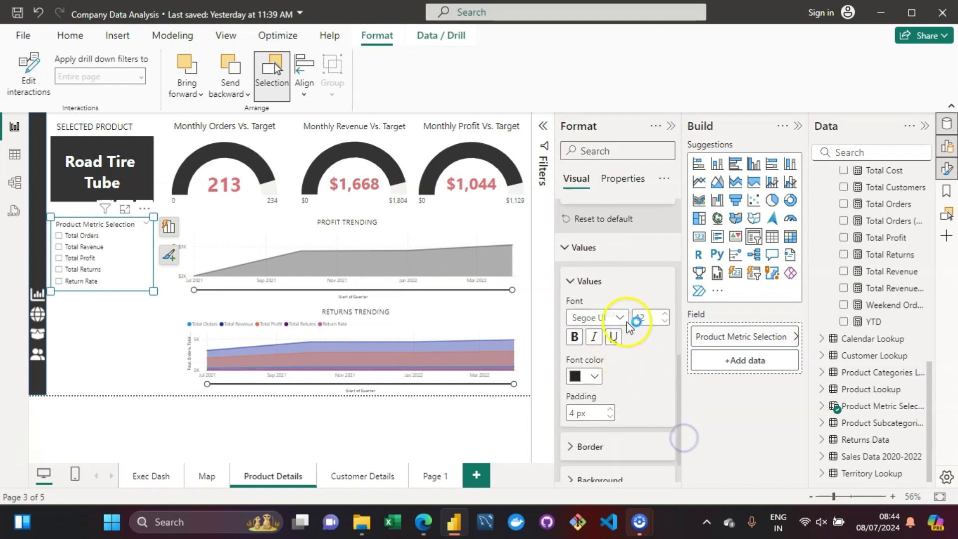
click(665, 315)
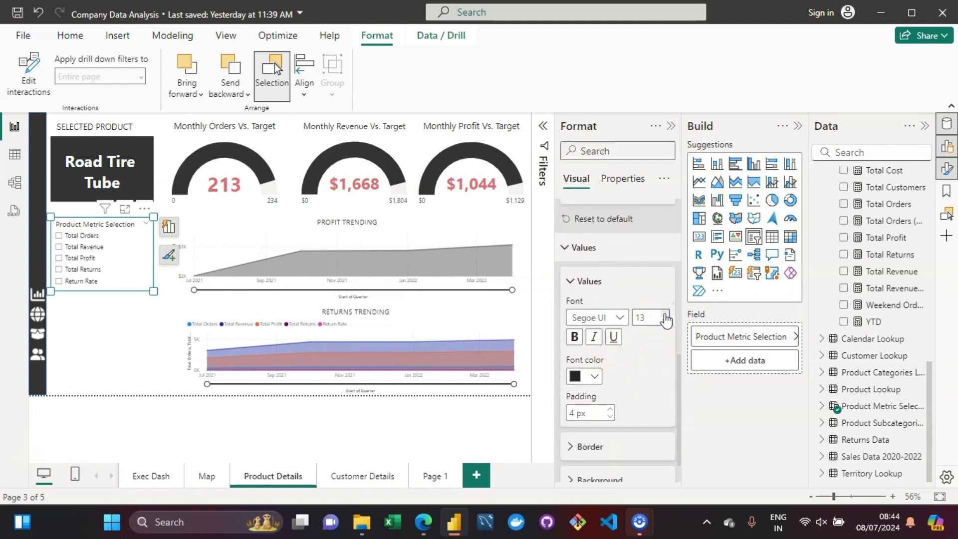
click(643, 314)
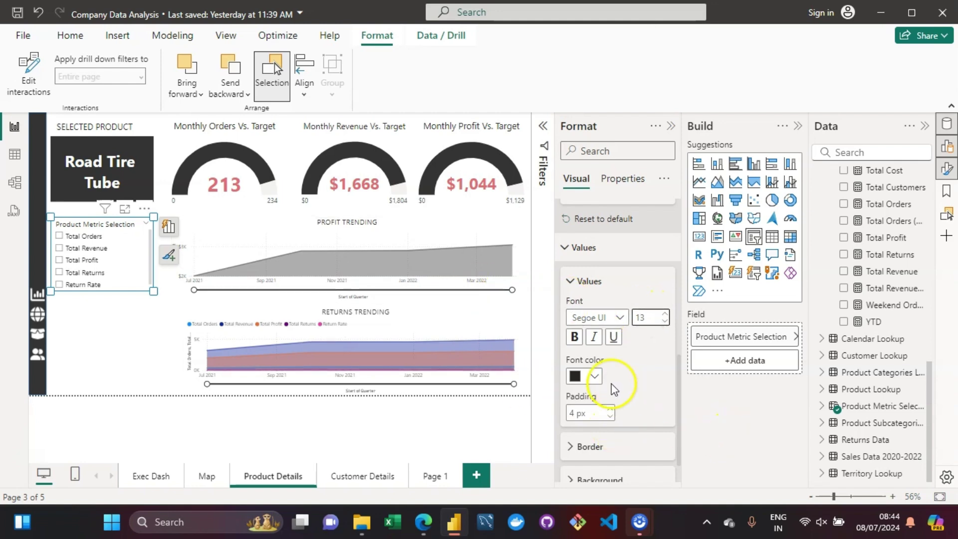
drag(679, 397, 678, 424)
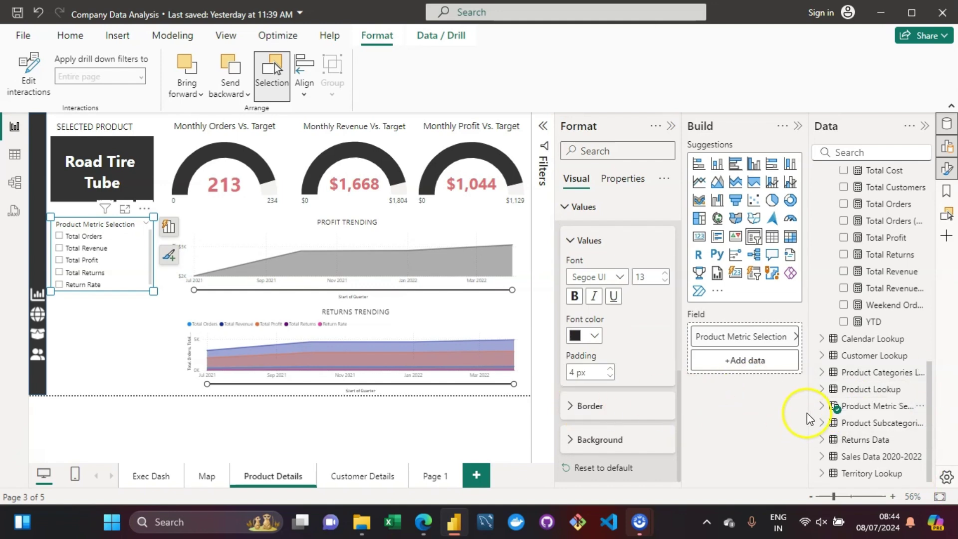
Open the Product Metric Selection parameter's formula and shorten the "Total Orders" label to "Orders"
click(837, 406)
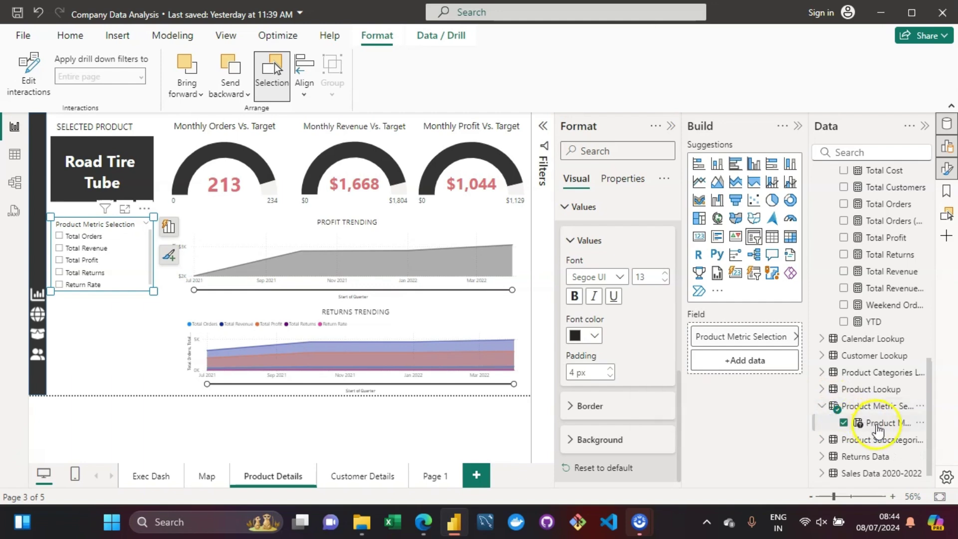
click(877, 425)
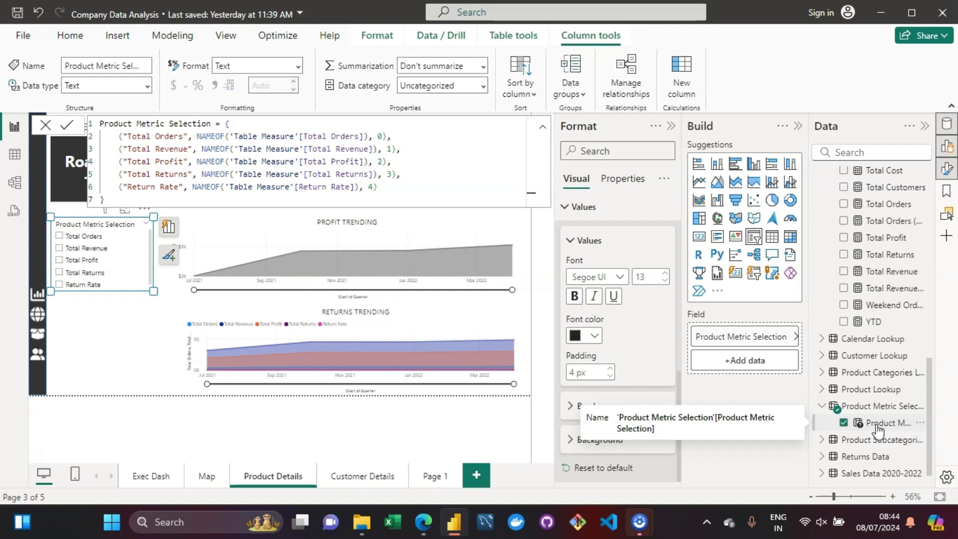
click(150, 140)
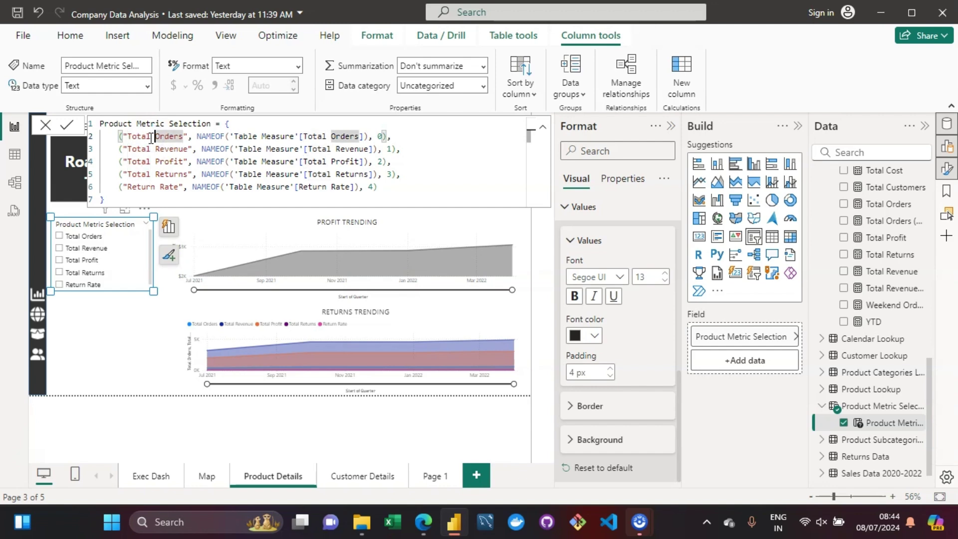
key(BackSpace)
key(BackSpace)
key(BackSpace)
key(BackSpace)
key(BackSpace)
key(BackSpace)
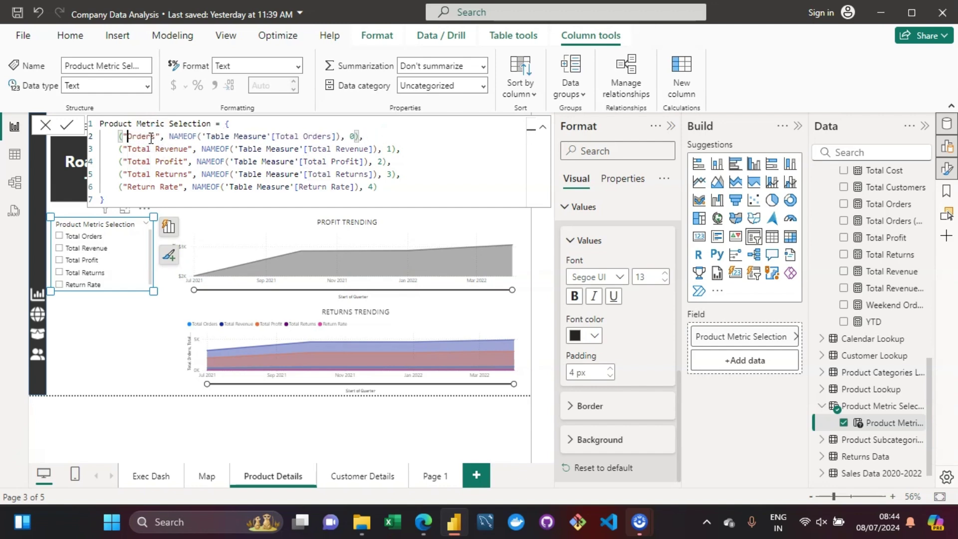
Shorten the "Total Revenue" label in the parameter formula to "Revenue"
key(Down)
key(Right)
key(Right)
key(Right)
key(Right)
key(Right)
key(Right)
key(BackSpace)
key(BackSpace)
key(BackSpace)
key(BackSpace)
key(BackSpace)
key(BackSpace)
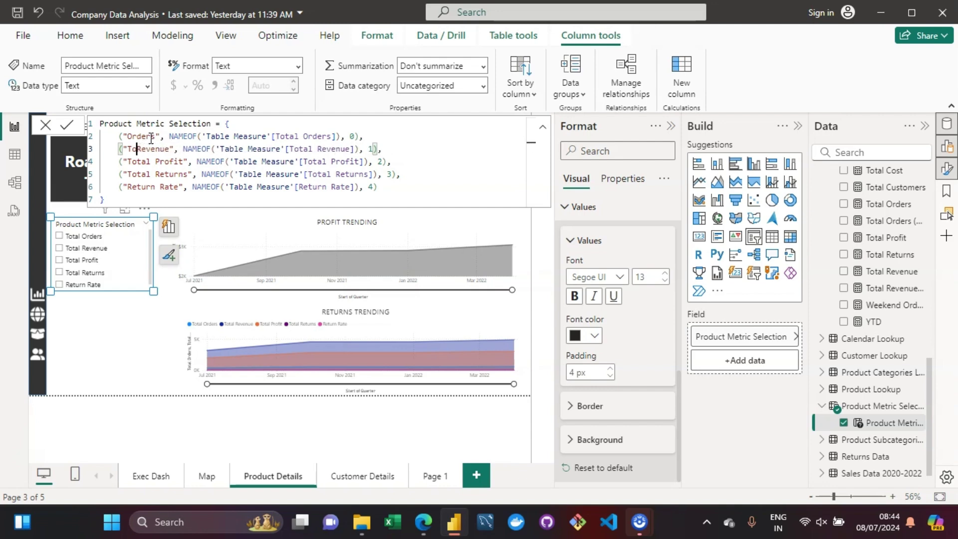
Shorten the "Total Profit" label in the parameter formula to "Profit"
key(Down)
key(Right)
key(Right)
key(Right)
key(Right)
key(Right)
key(Right)
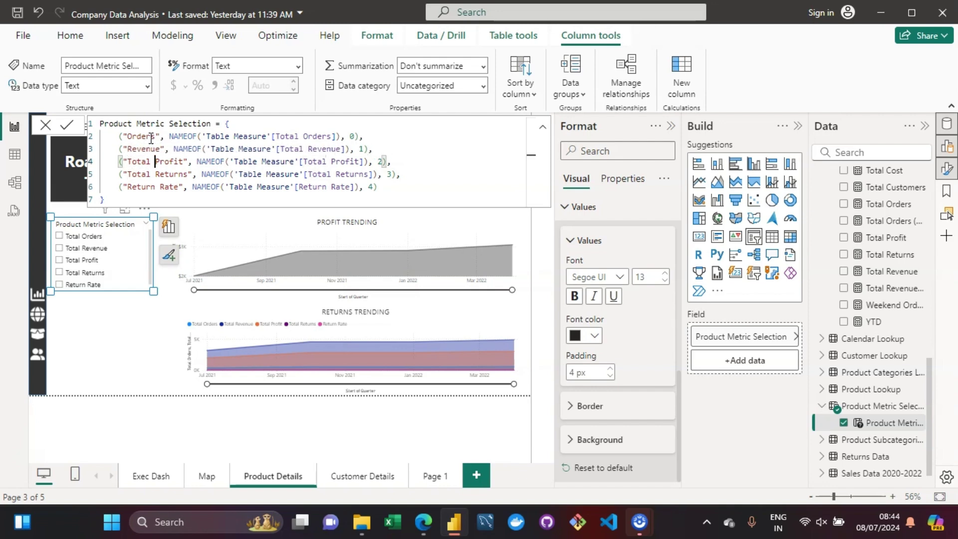
key(BackSpace)
key(BackSpace)
key(BackSpace)
key(BackSpace)
key(BackSpace)
key(BackSpace)
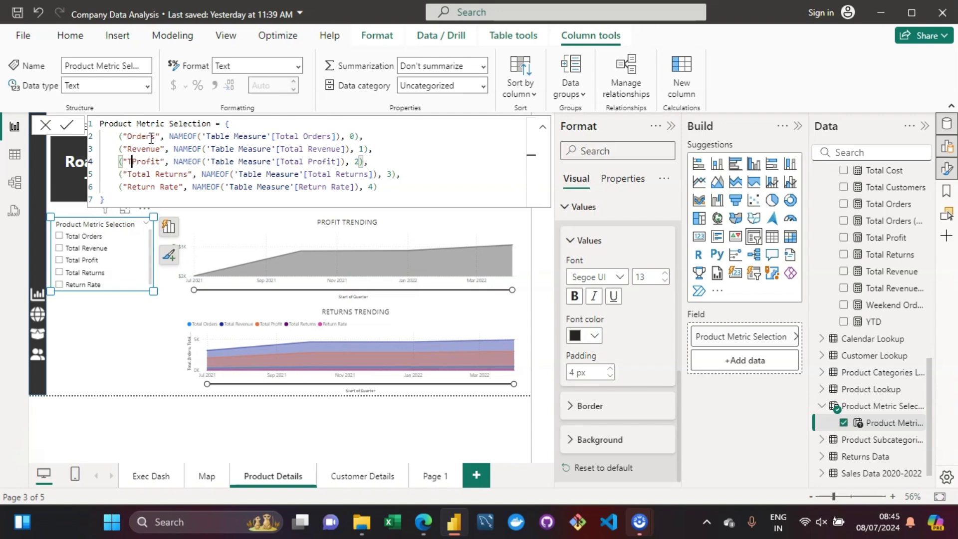
Shorten the "Total Returns" label in the parameter formula to "Returns"
key(Down)
key(Right)
key(Right)
key(Right)
key(Right)
key(Right)
key(Right)
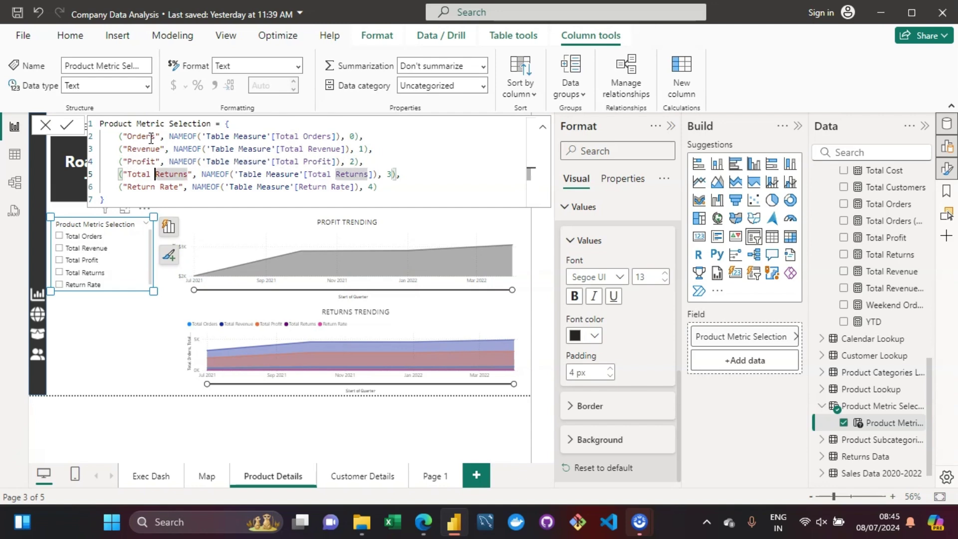
key(BackSpace)
key(BackSpace)
key(BackSpace)
key(BackSpace)
key(BackSpace)
key(BackSpace)
Change the "Return Rate" label in the parameter formula to "Return %" and commit the formula
key(Down)
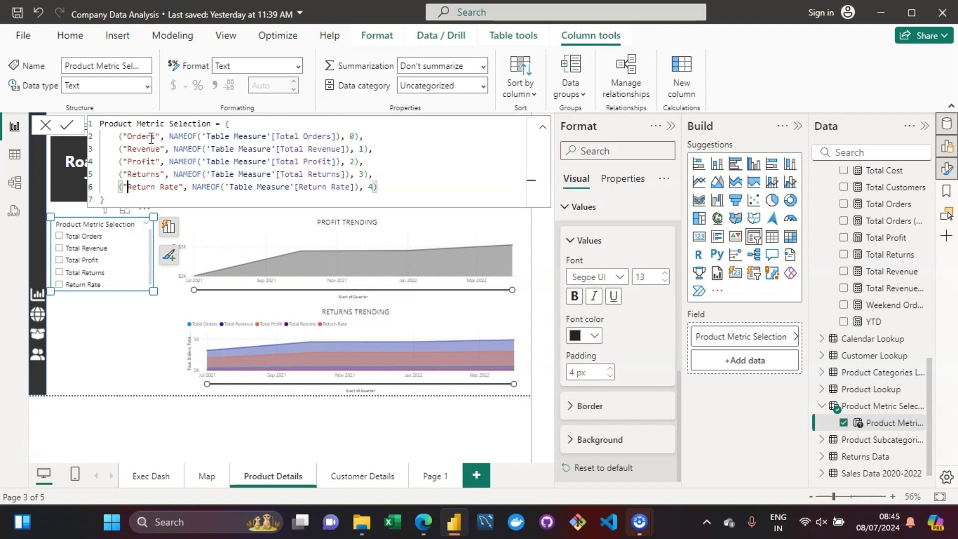
key(Right)
key(Right)
key(Right)
key(Right)
key(Right)
key(Right)
key(Right)
key(Right)
key(Right)
key(Right)
key(Right)
key(BackSpace)
key(BackSpace)
key(BackSpace)
key(BackSpace)
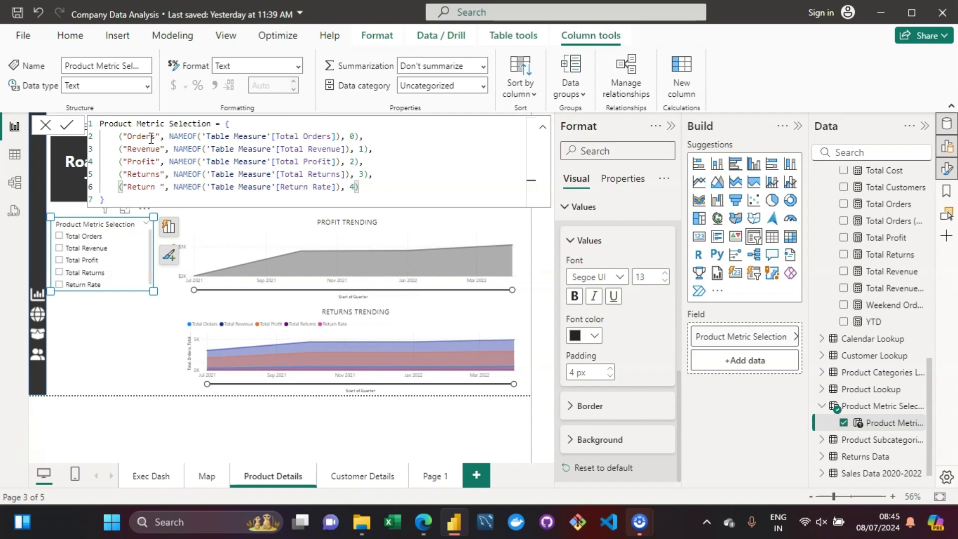
text(%)
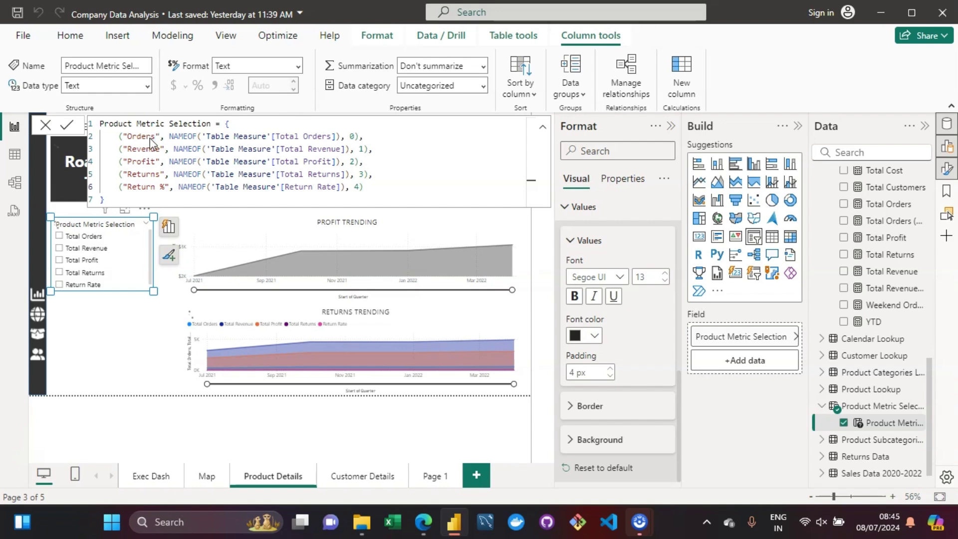
key(Return)
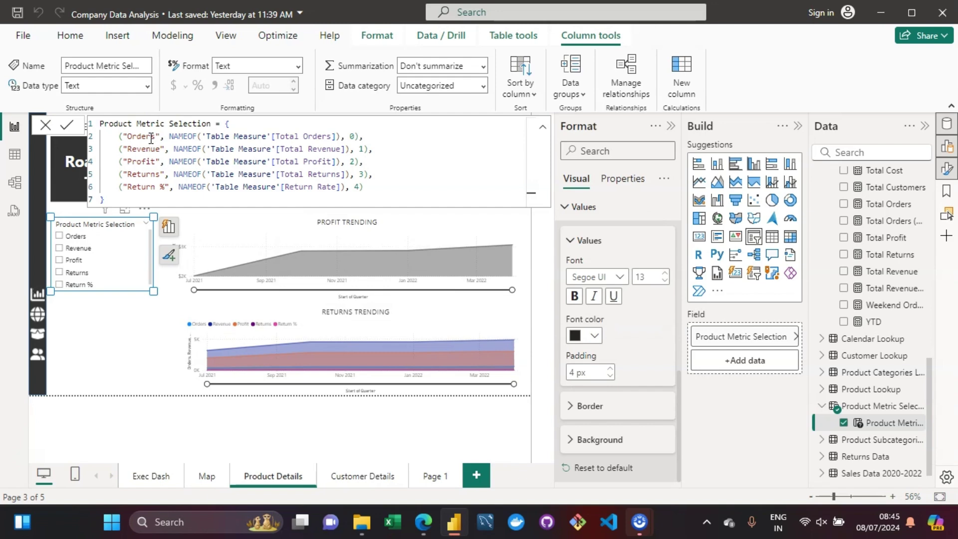
Select Profit in the Product Metric Selection slicer to drive the Returns Trending chart, and dismiss the error dialog
click(259, 316)
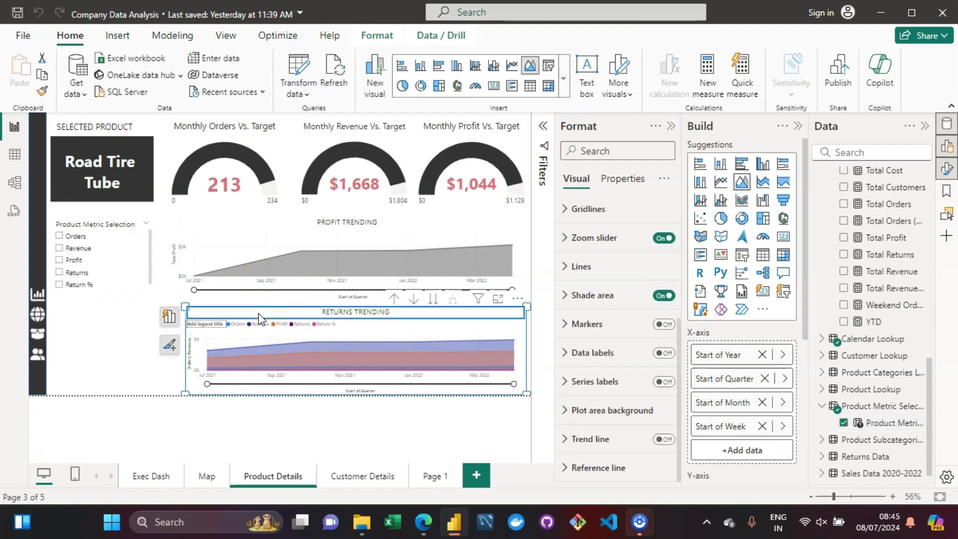
click(63, 259)
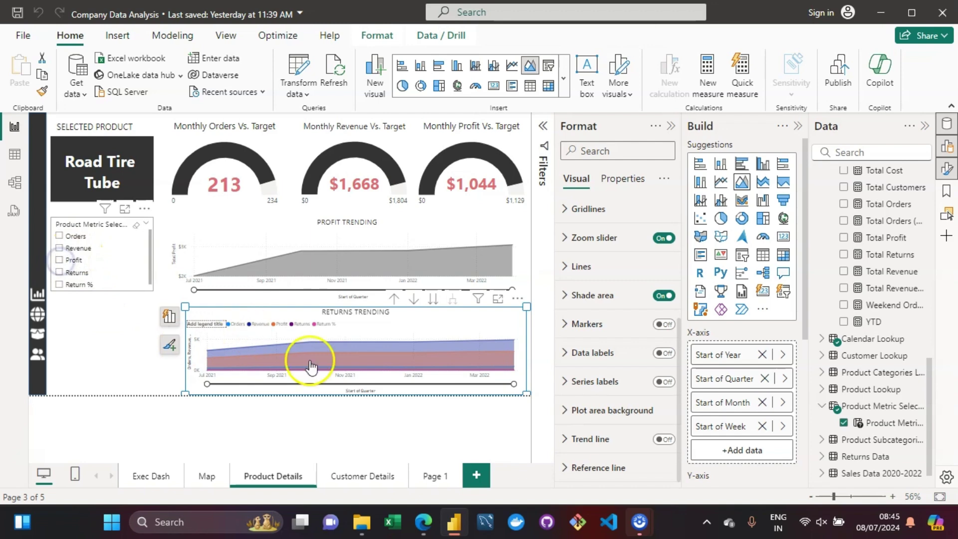
click(60, 261)
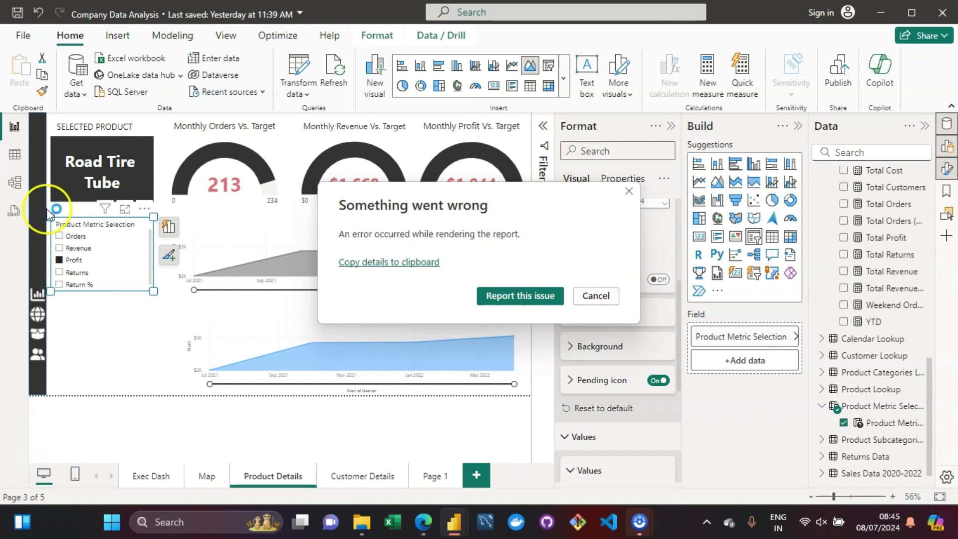
click(609, 297)
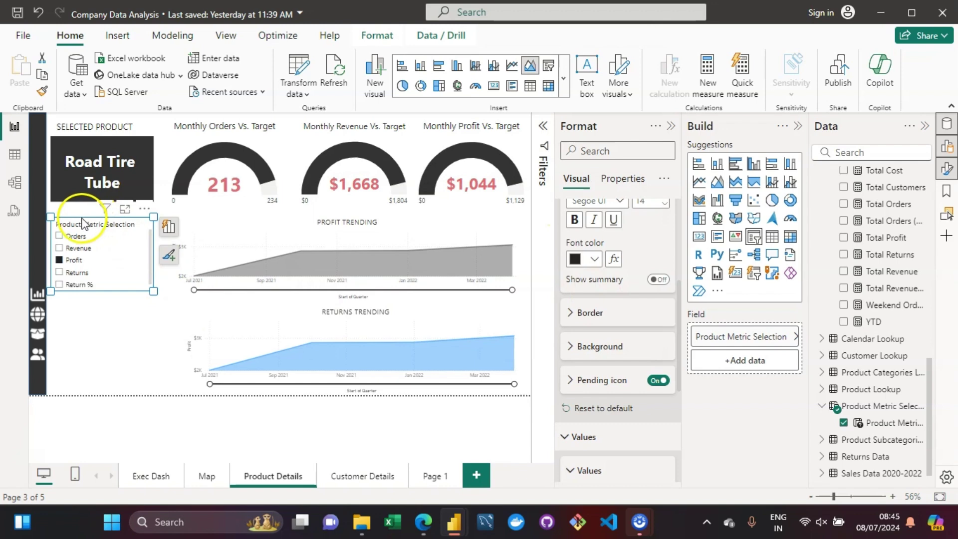
Set the background color of the Product Metric Selection slicer to dark charcoal from the theme colors
click(66, 220)
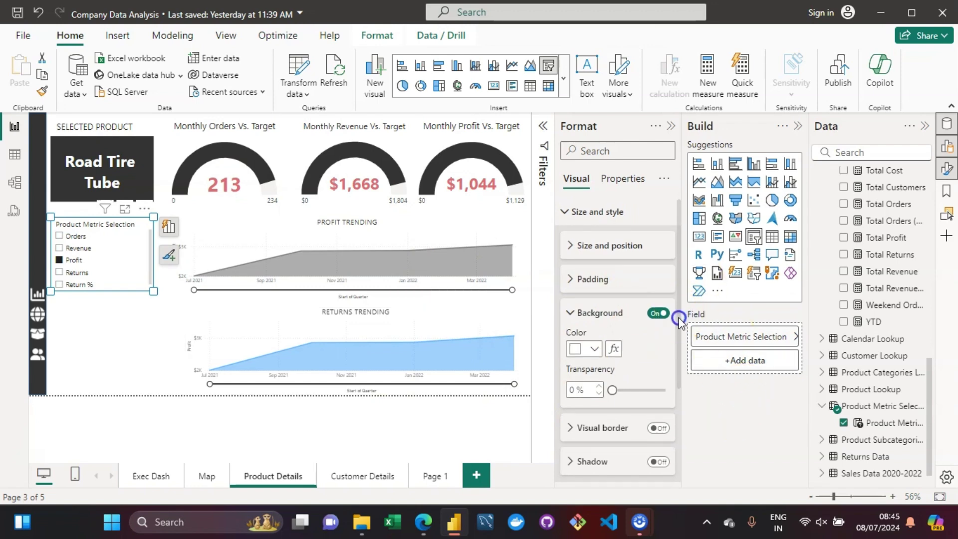
click(594, 346)
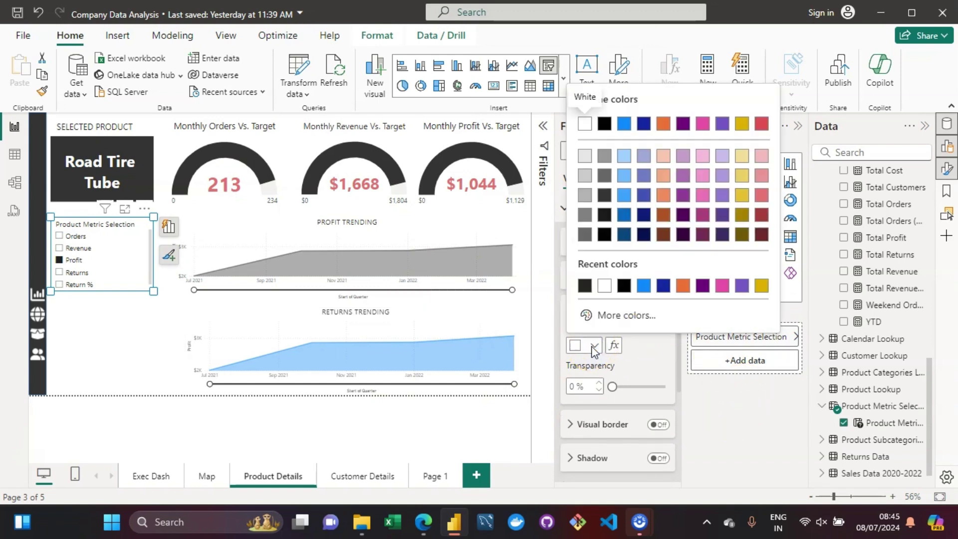
click(605, 195)
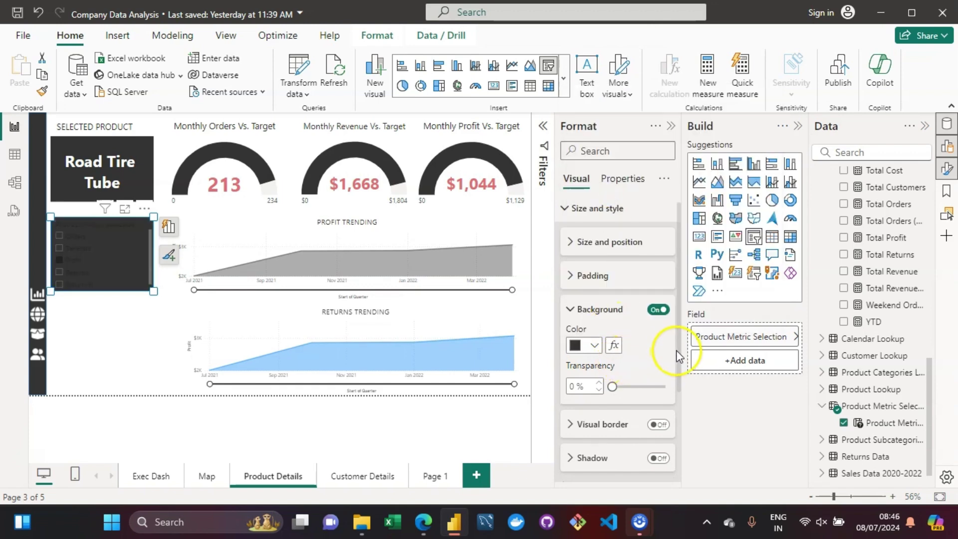
Set the font color of the Product Metric Selection slicer's values to white
drag(677, 343, 668, 464)
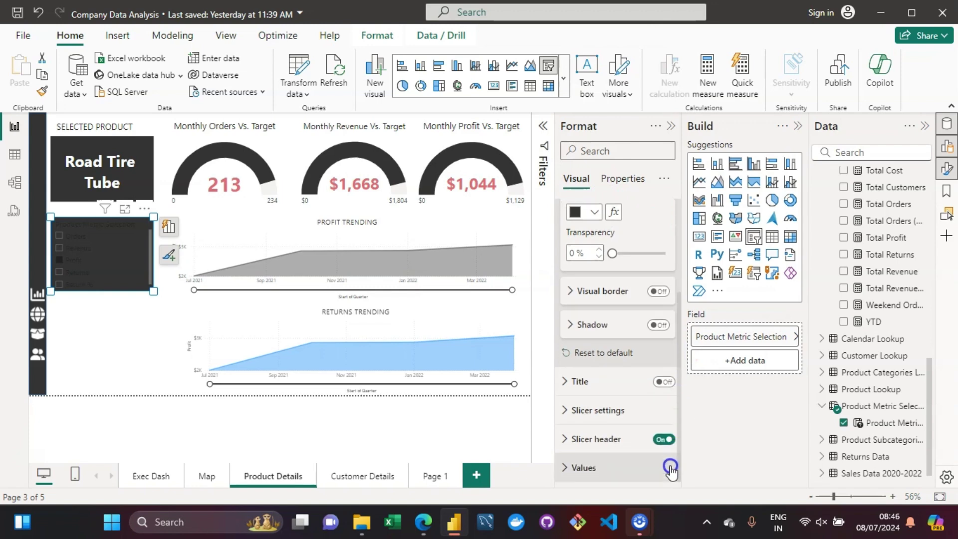
click(560, 469)
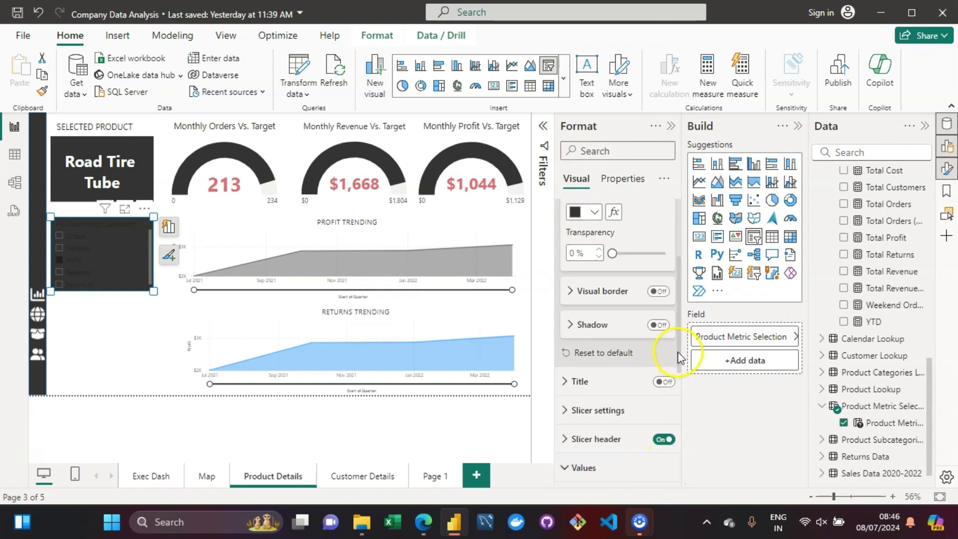
drag(680, 364, 682, 433)
scroll(681, 434, down, 5)
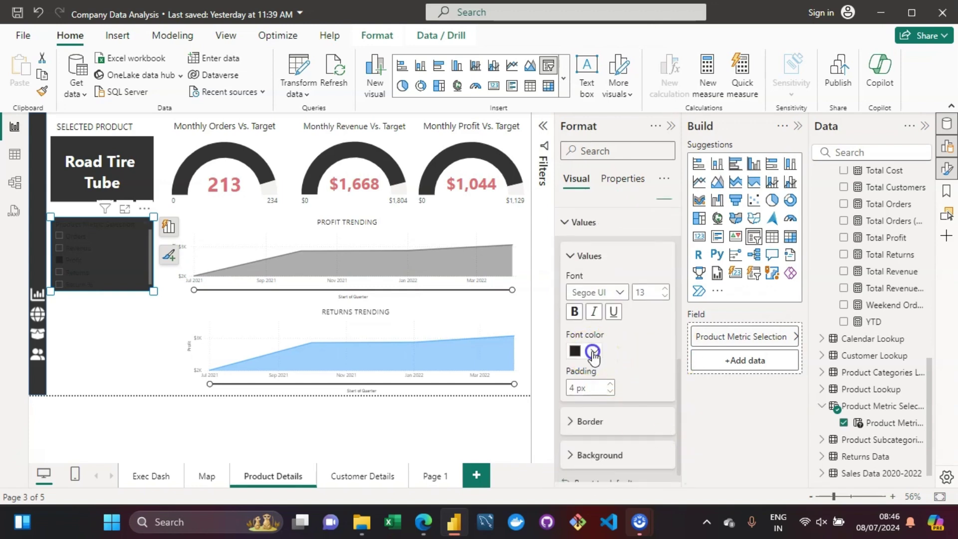
click(594, 352)
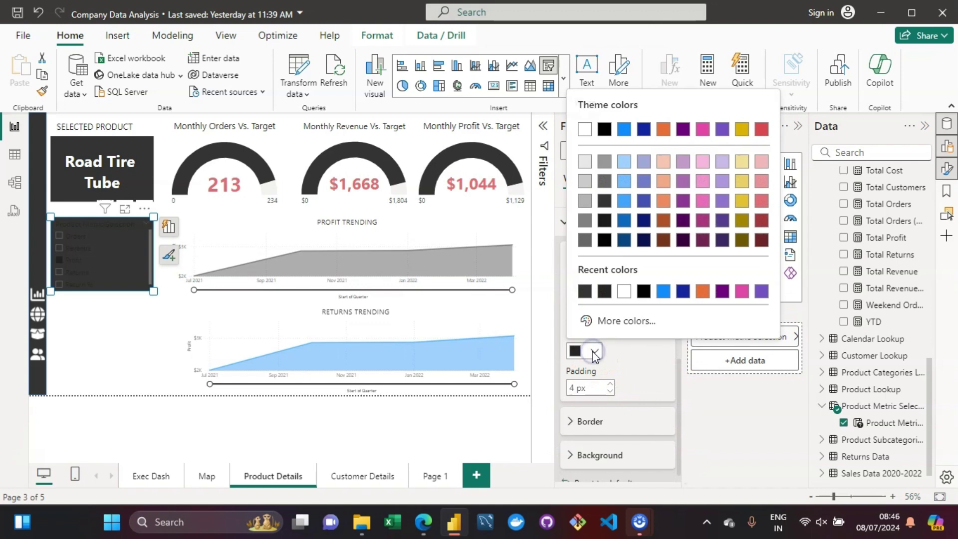
click(585, 131)
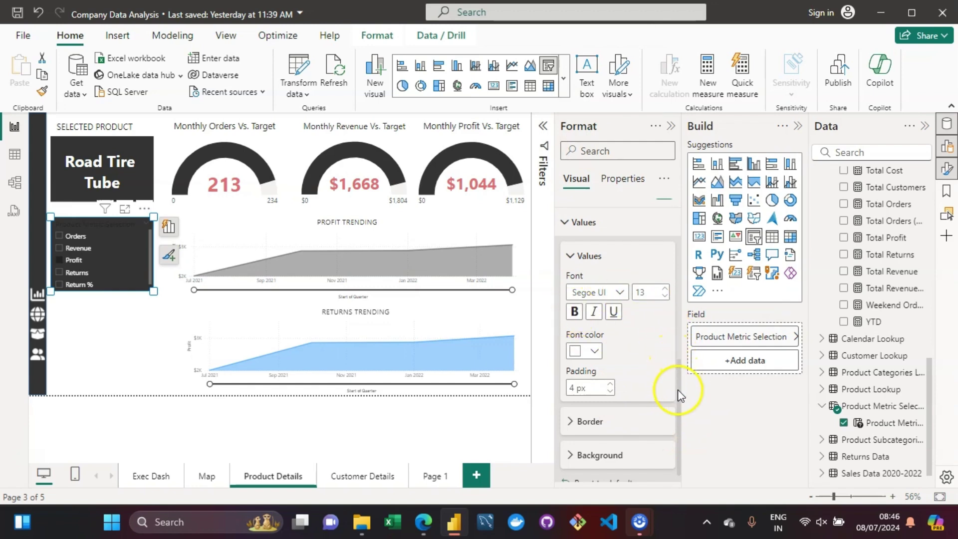
Set the background transparency of the Product Metric Selection slicer to 10%
scroll(677, 379, up, 1)
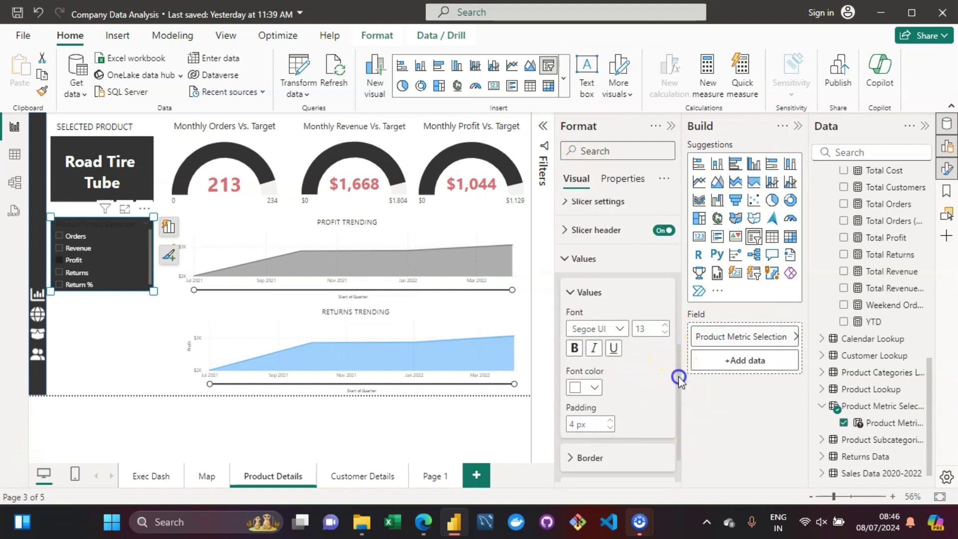
drag(678, 380, 682, 254)
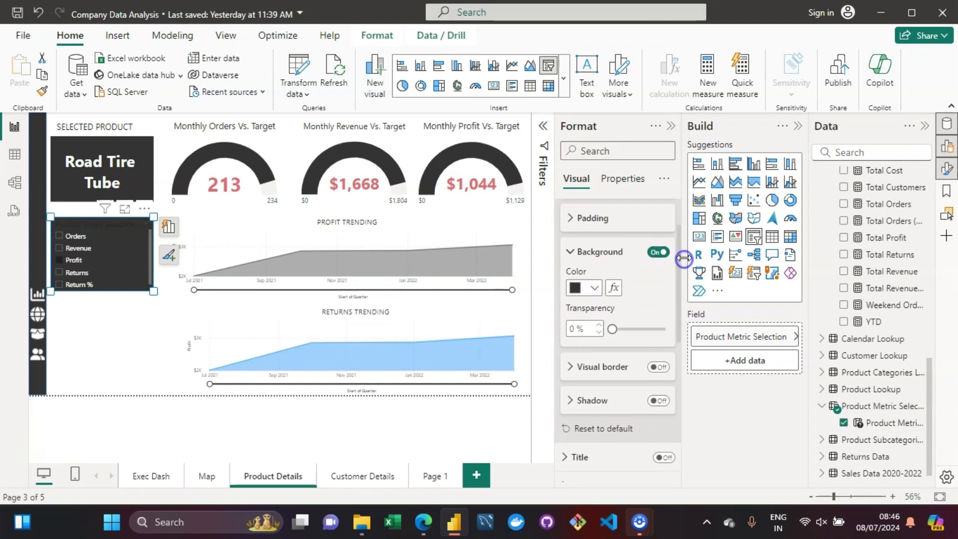
drag(612, 329, 618, 329)
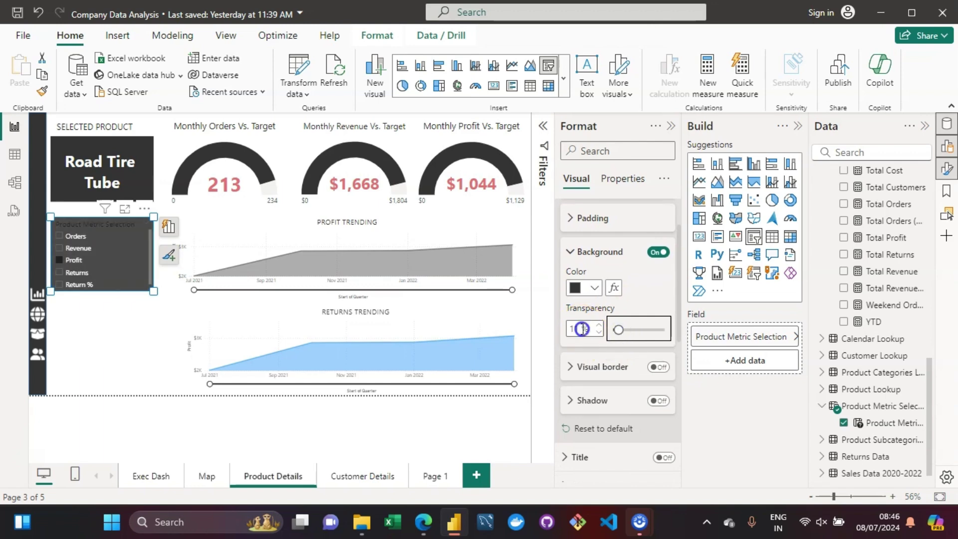
click(584, 330)
text(1)
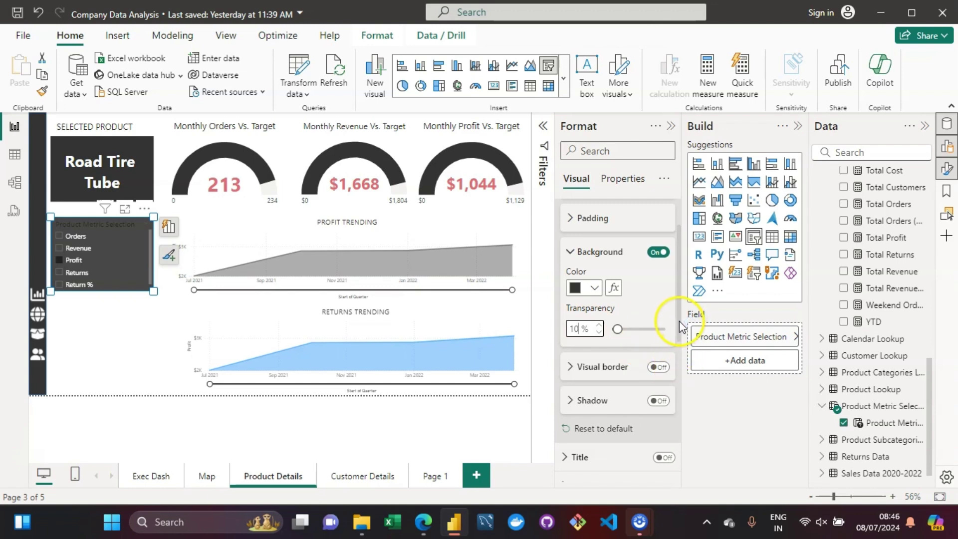
Set the font color of the Product Metric Selection slicer's header text to white
drag(676, 321, 656, 491)
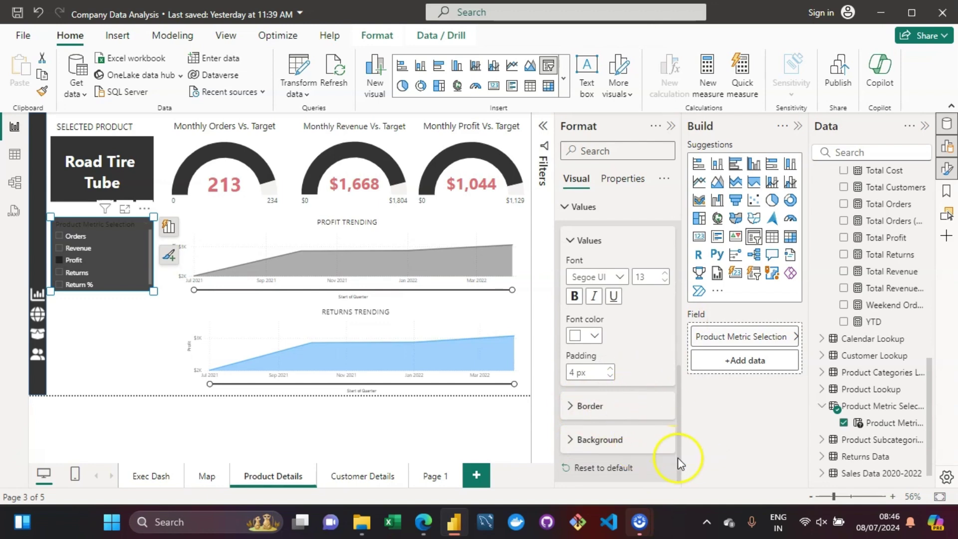
drag(681, 466, 680, 404)
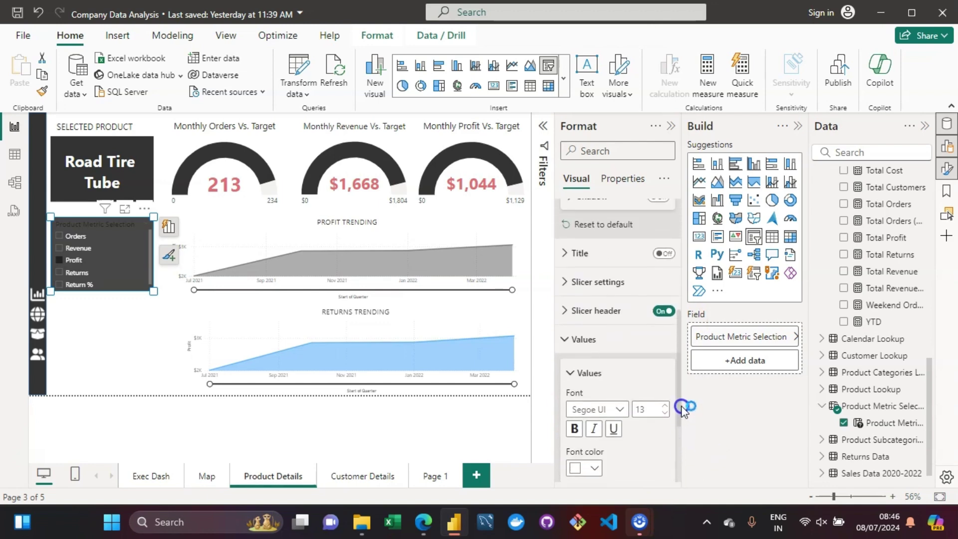
click(572, 309)
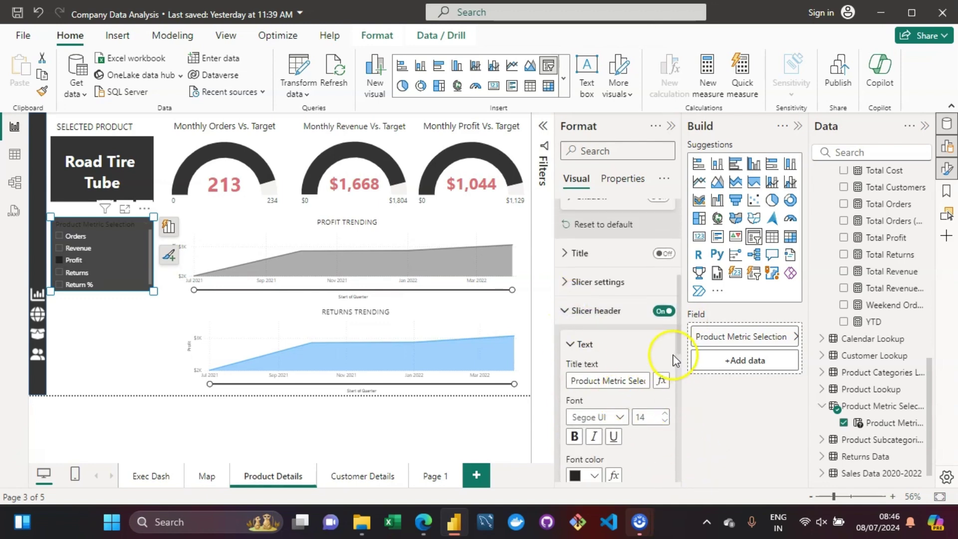
click(595, 475)
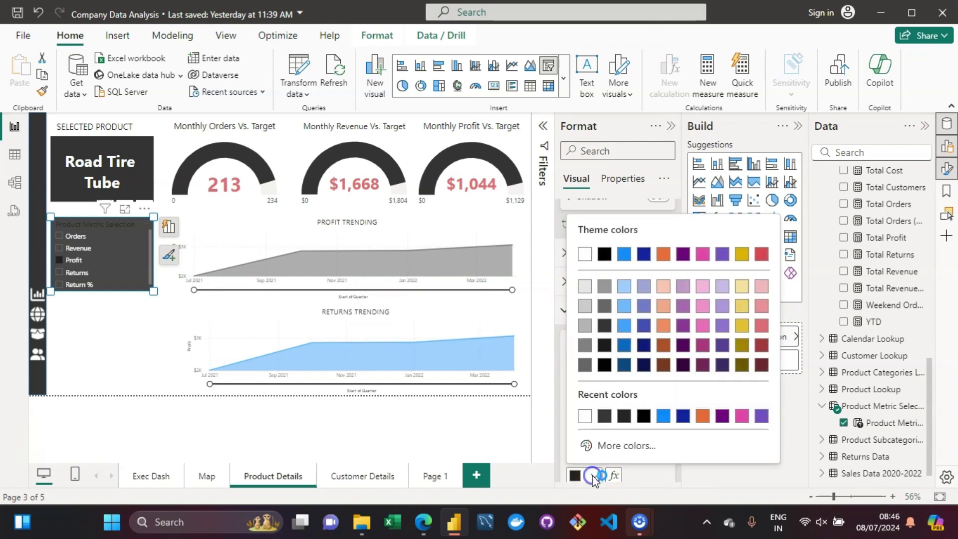
click(585, 256)
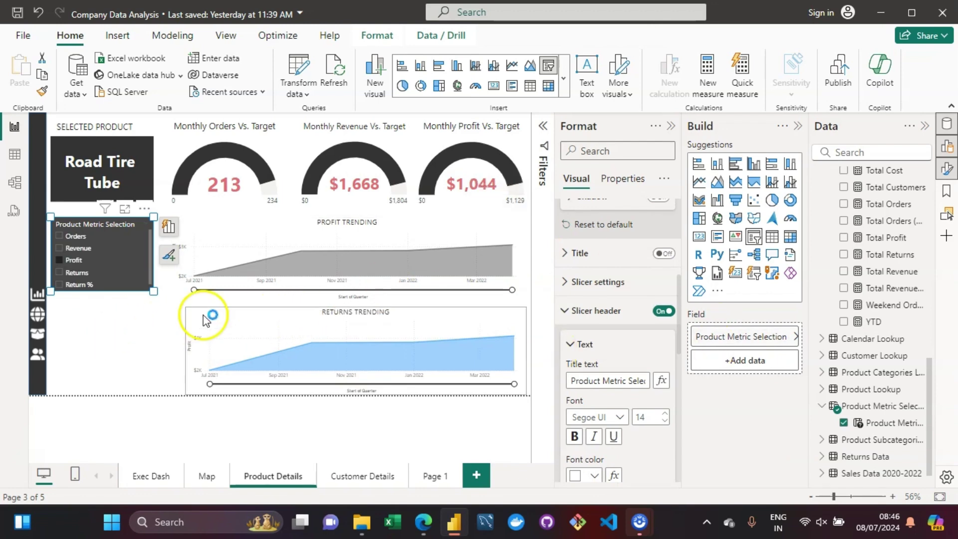
Extend the Product Metric Selection slicer downward to line up with the bottom edge of the Profit Trending chart, and deselect it
click(85, 339)
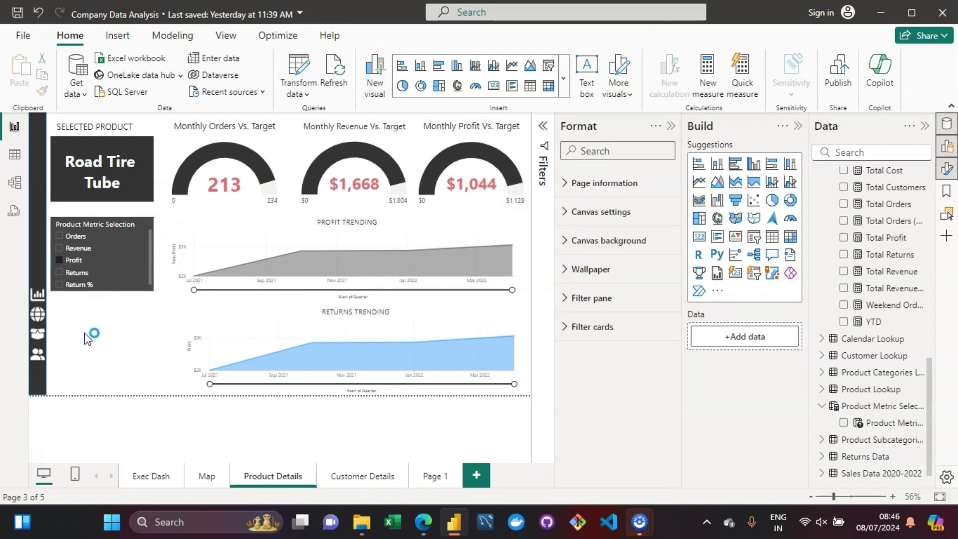
drag(133, 289, 145, 274)
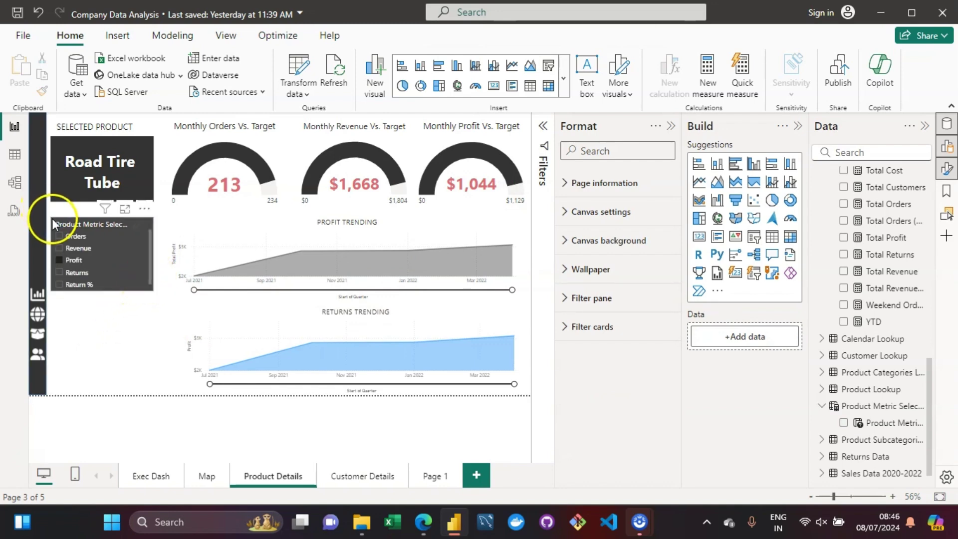
click(96, 278)
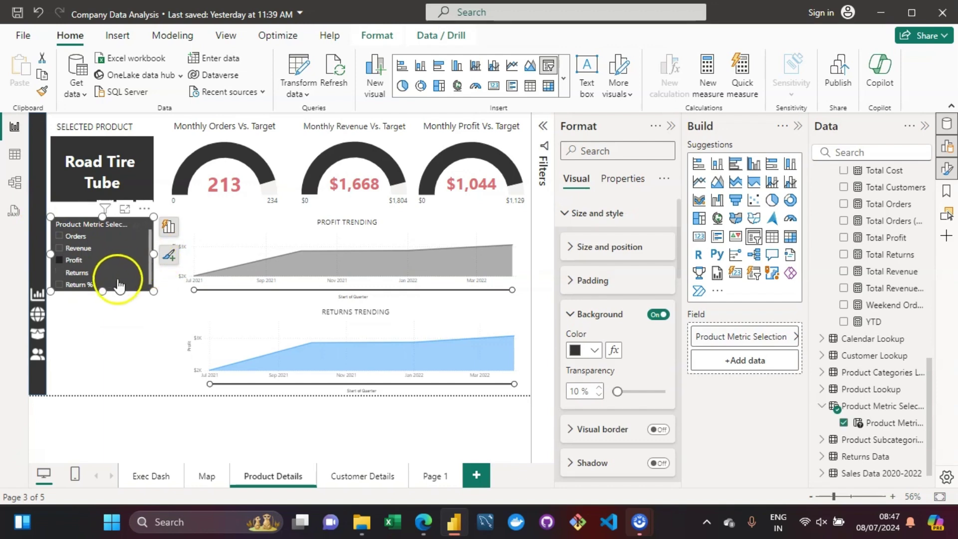
drag(103, 288, 106, 302)
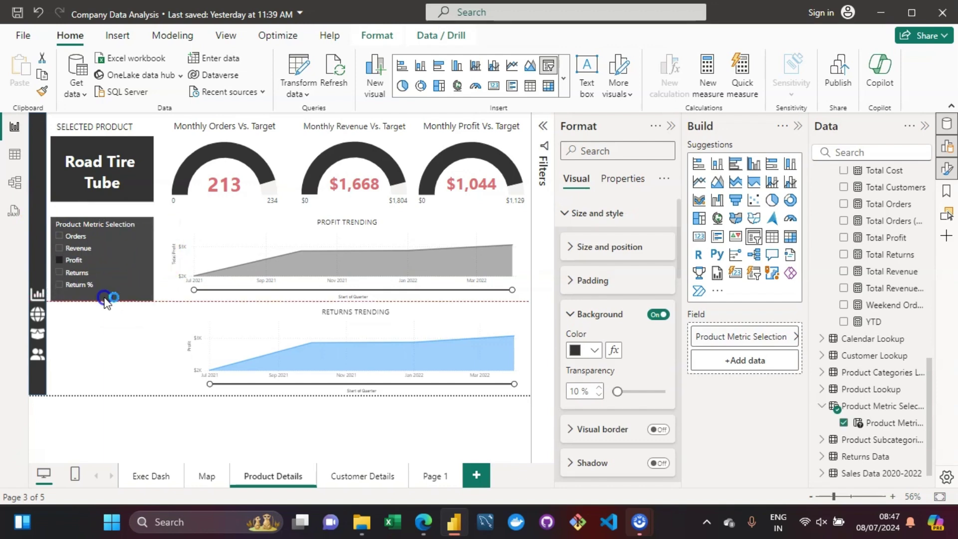
click(90, 348)
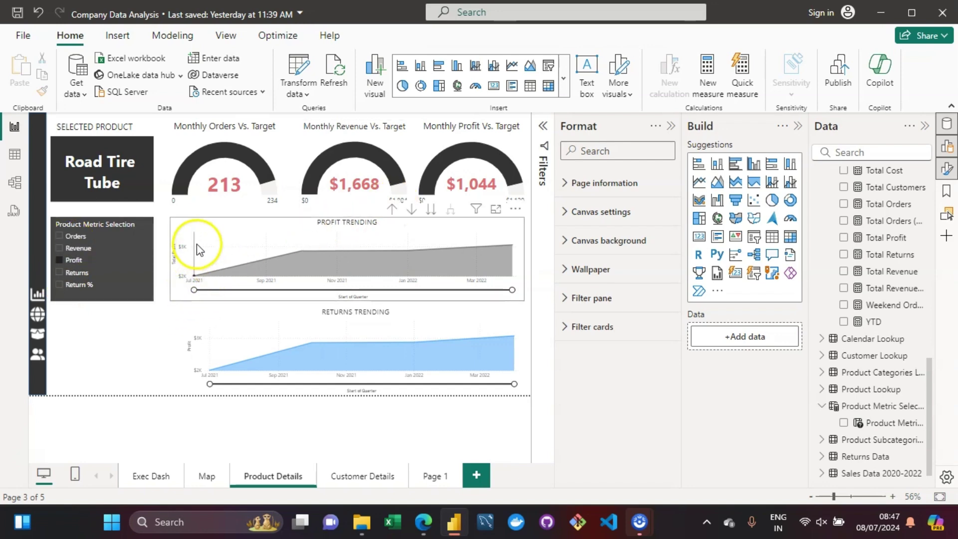
right_click(490, 239)
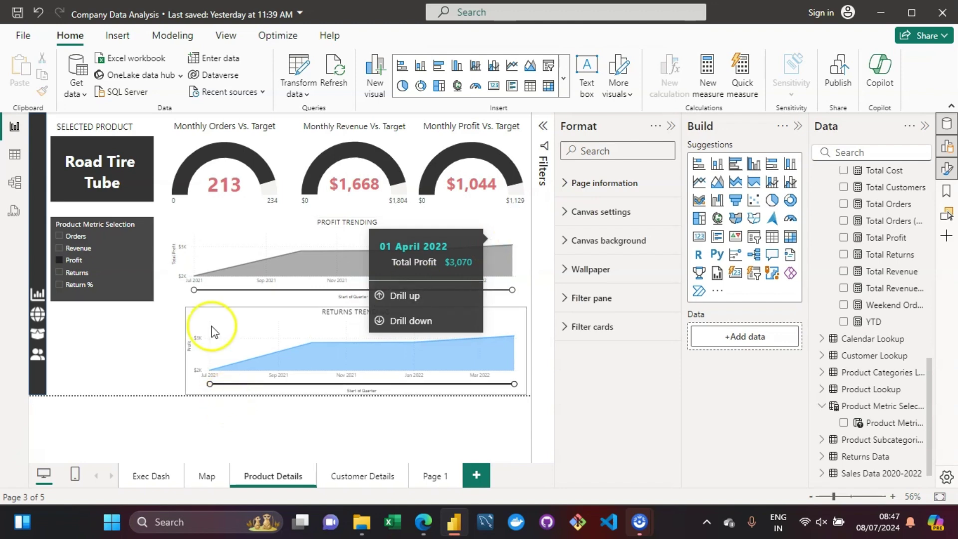
click(227, 353)
click(162, 301)
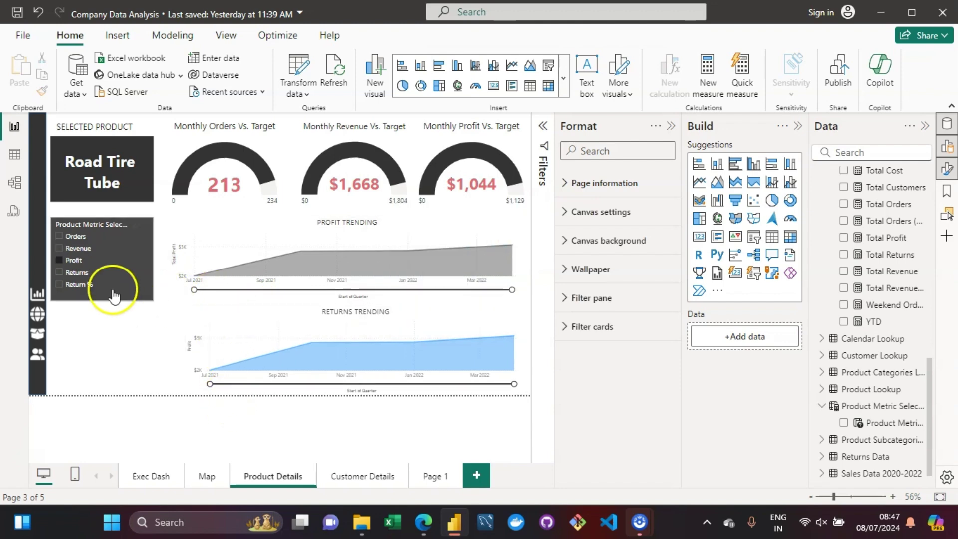
click(79, 261)
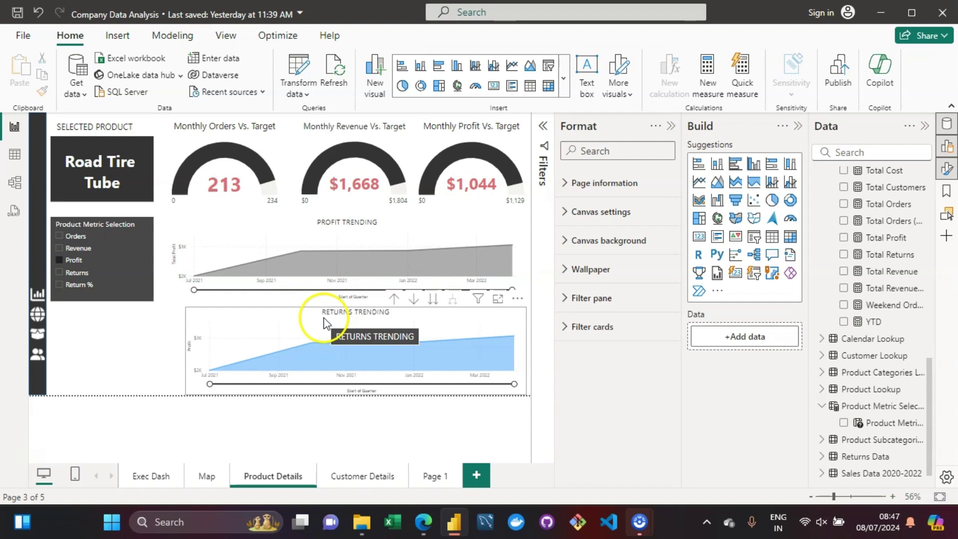
click(279, 241)
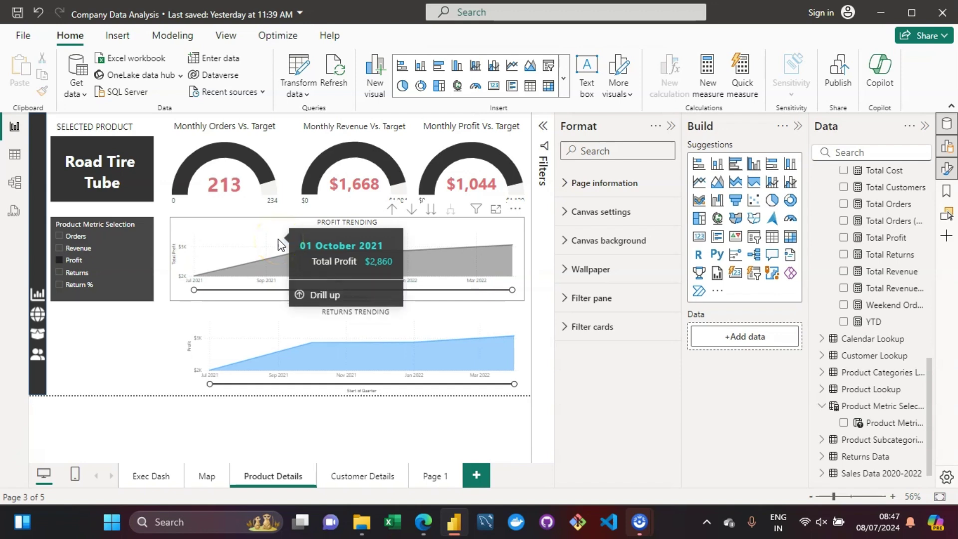
click(218, 239)
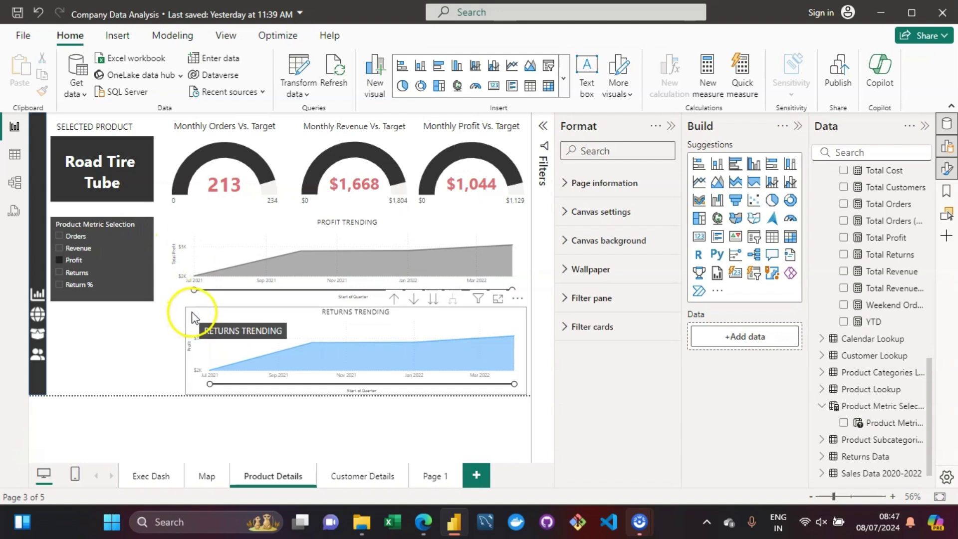
Select Orders in the Product Metric Selection slicer to drive the Returns Trending chart
click(59, 237)
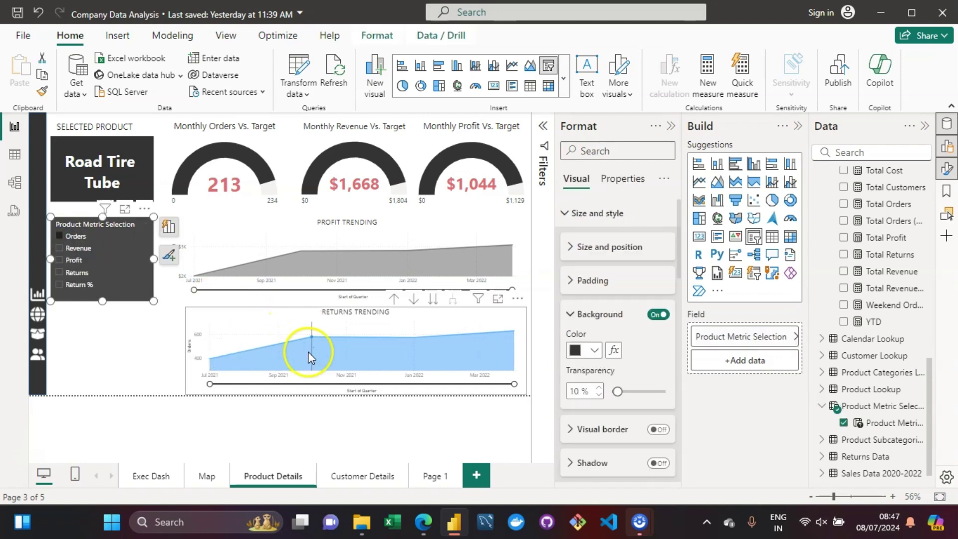
click(186, 302)
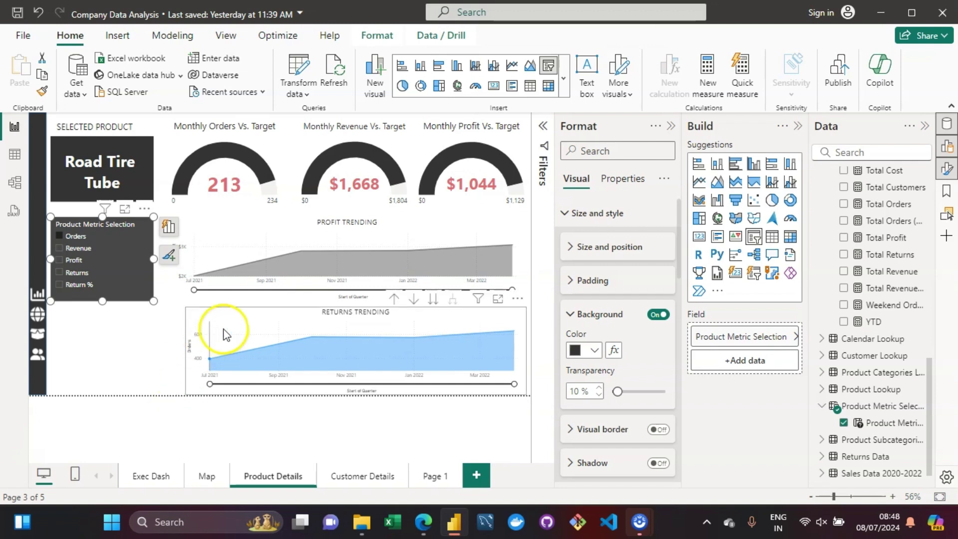
Change the title of the Returns Trending chart to "TRENDING METRICS"
click(202, 314)
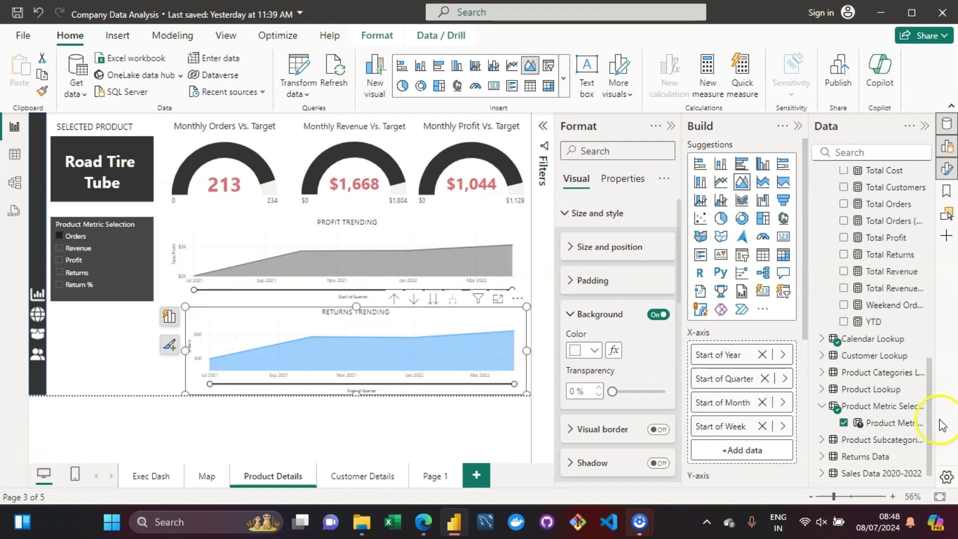
click(679, 312)
drag(678, 313, 669, 426)
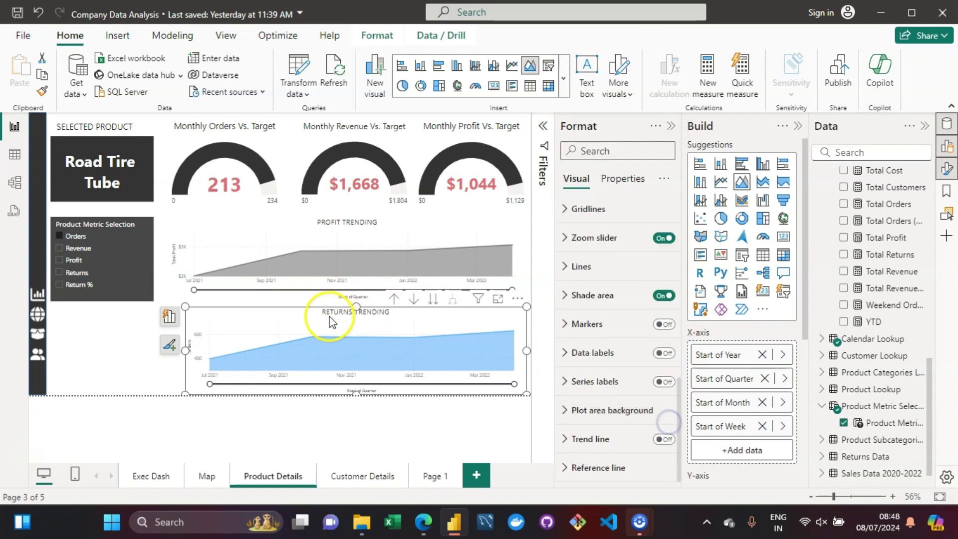
click(231, 313)
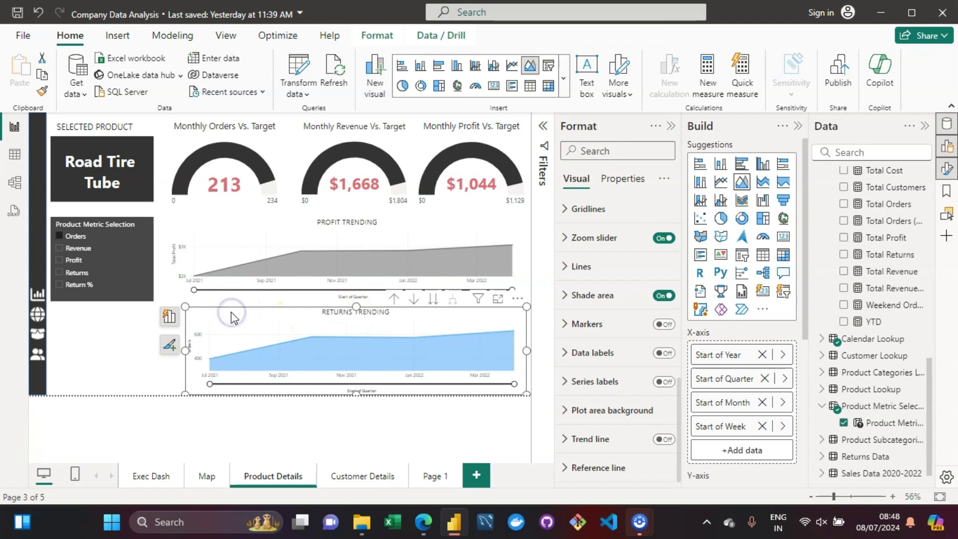
click(363, 318)
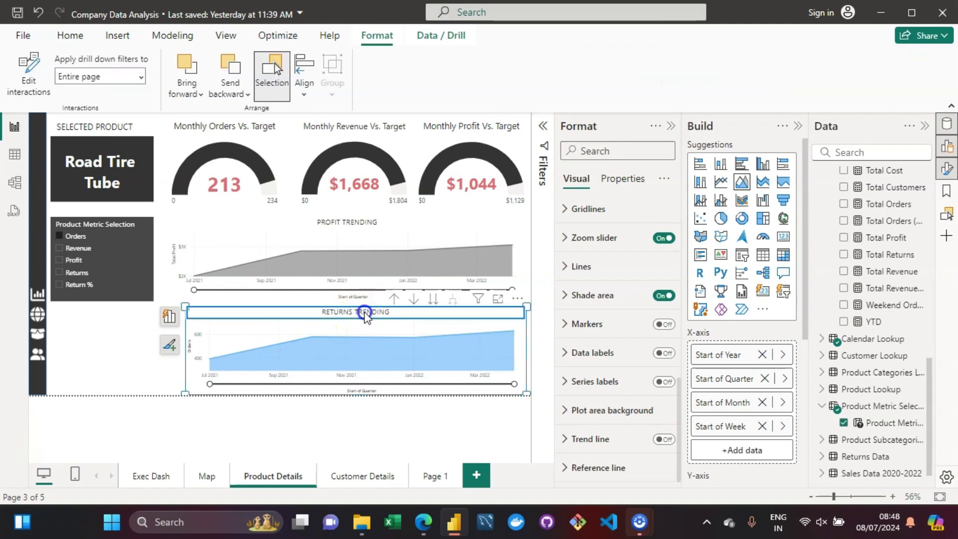
click(366, 315)
double_click(358, 312)
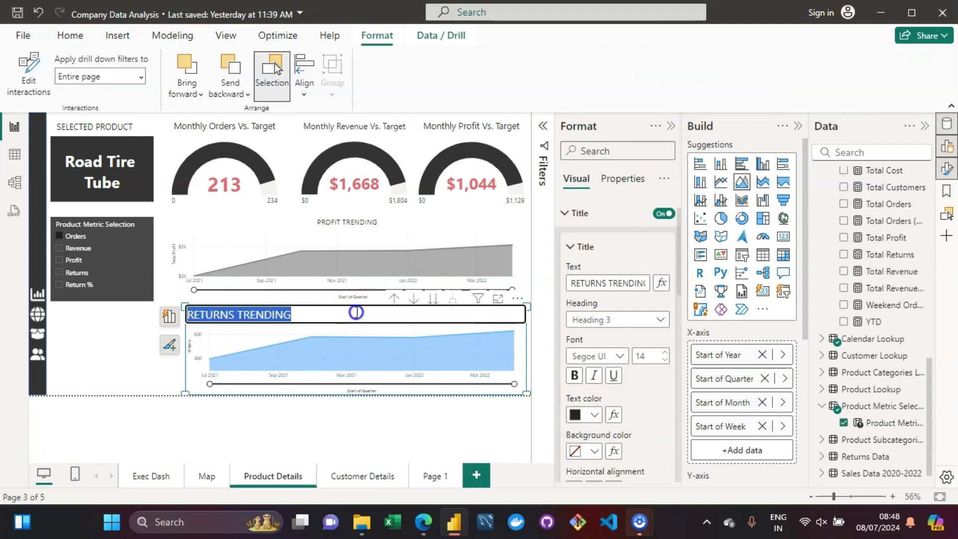
click(357, 312)
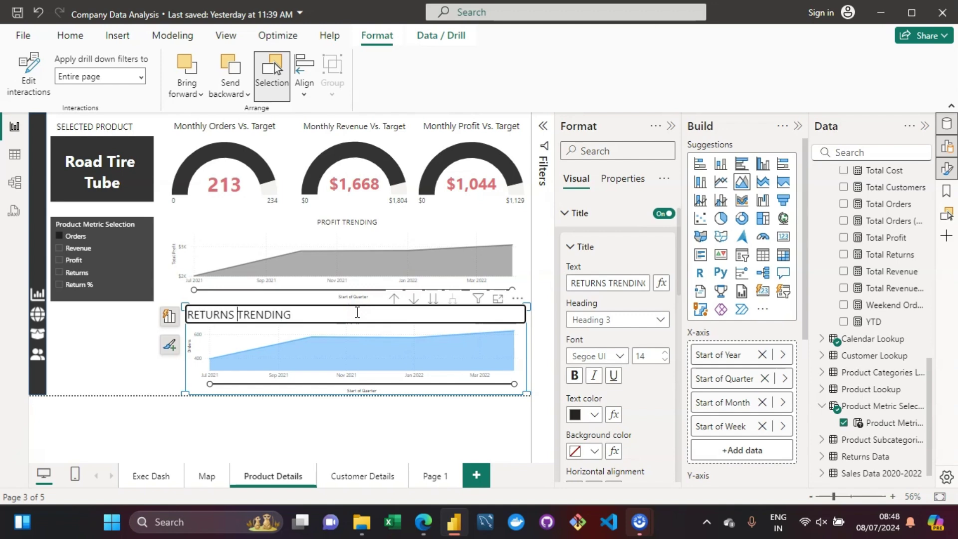
key(BackSpace)
key(BackSpace)
key(BackSpace)
key(BackSpace)
key(BackSpace)
key(BackSpace)
key(BackSpace)
key(BackSpace)
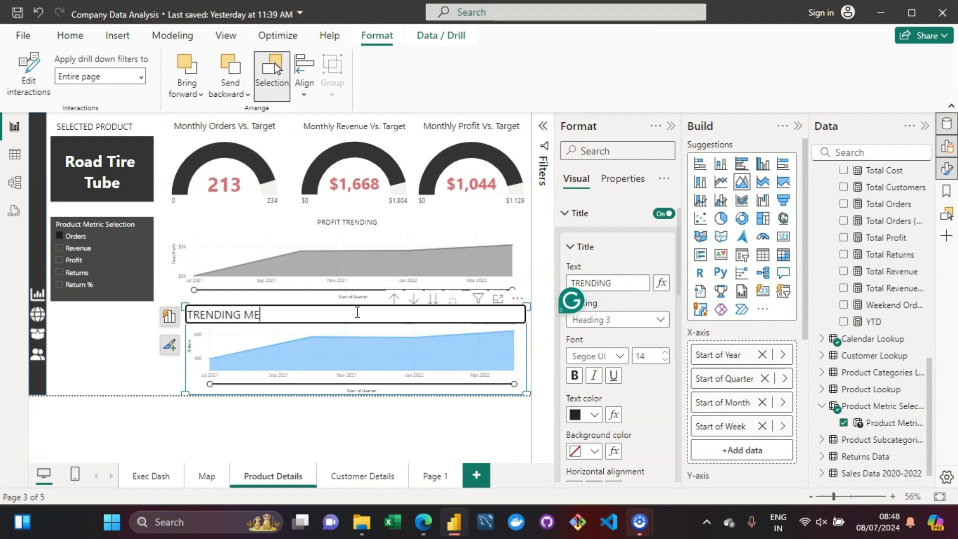
text(METRICS)
key(Escape)
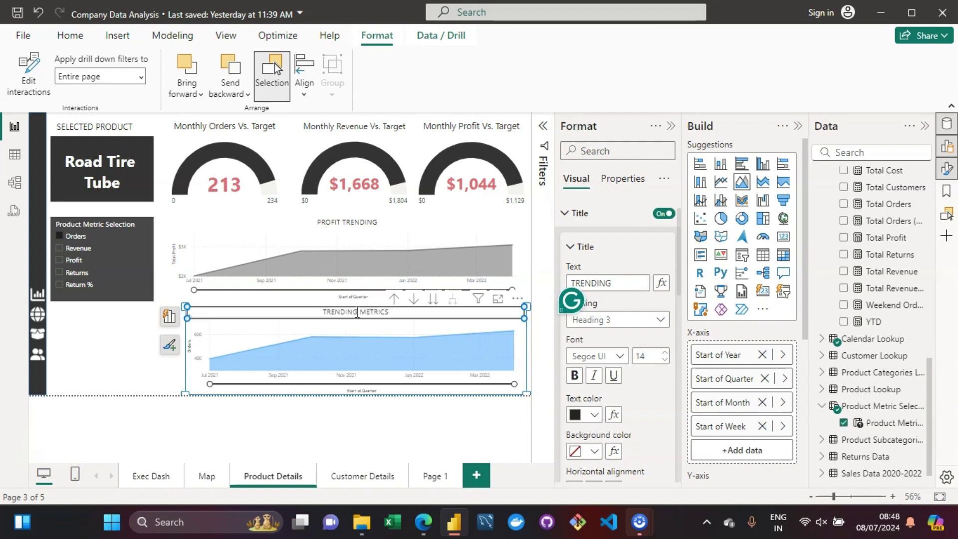
Set the line color of the Orders series in the Trending Metrics chart to dark gray (#333333)
click(266, 349)
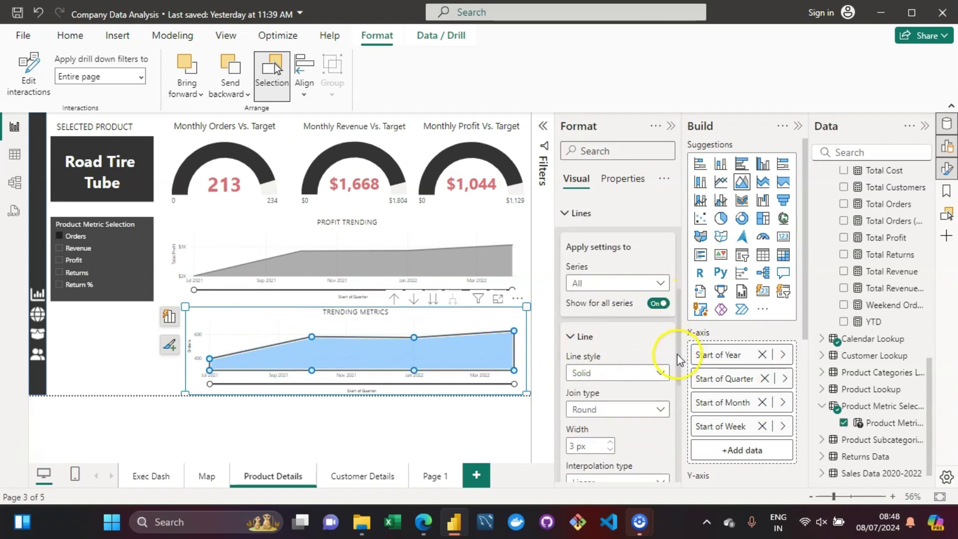
drag(680, 359, 671, 469)
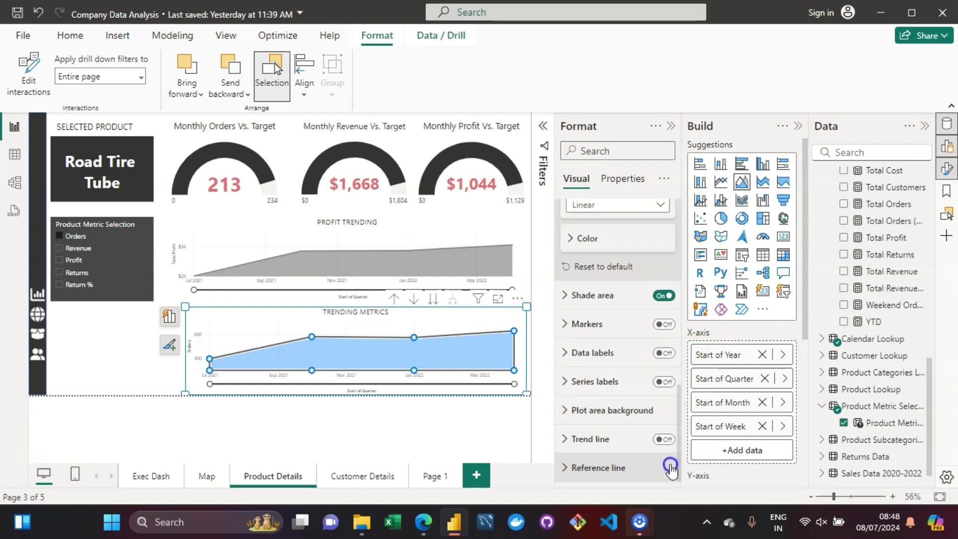
click(566, 297)
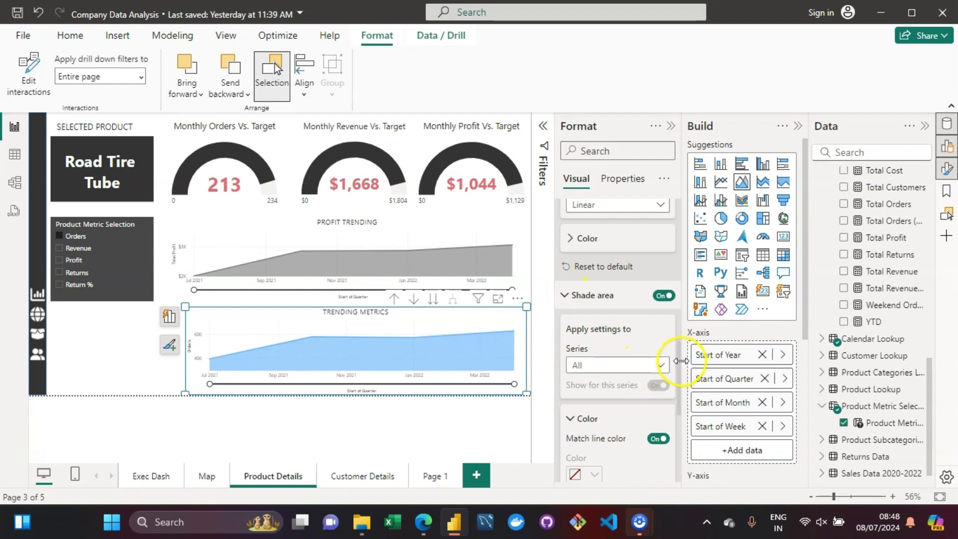
drag(680, 360, 690, 332)
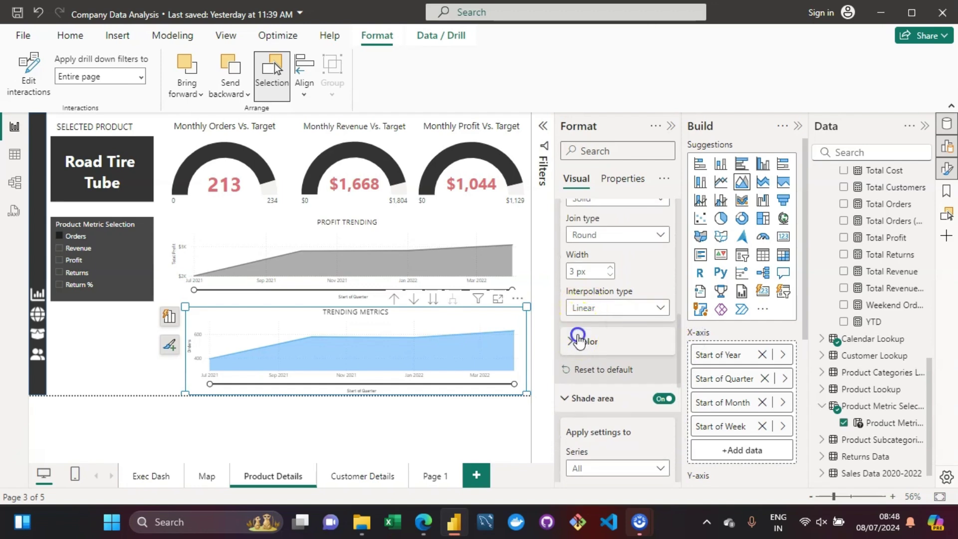
click(578, 339)
click(594, 379)
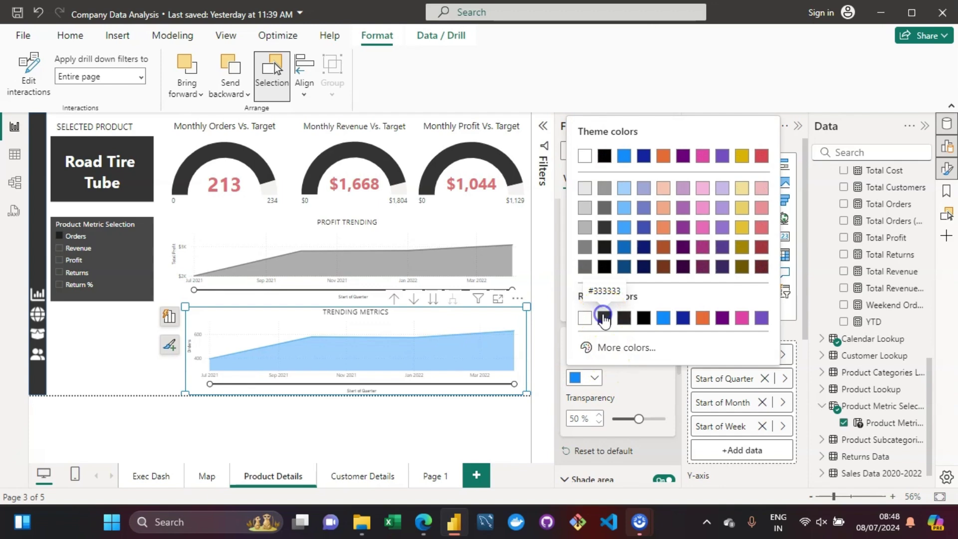
click(604, 318)
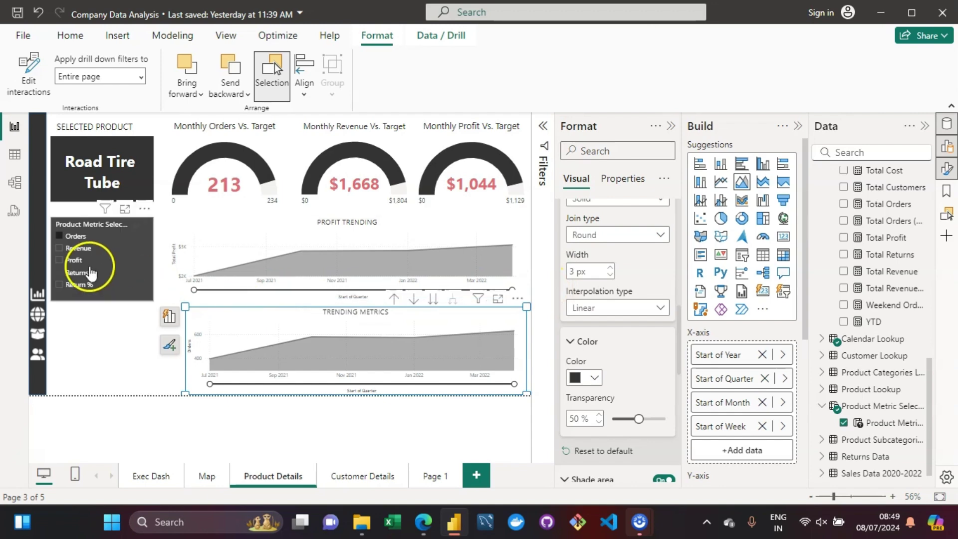
Switch the Product Metric Selection slicer to Revenue and color that series in the Trending Metrics chart dark gray (#333333)
click(62, 250)
click(61, 250)
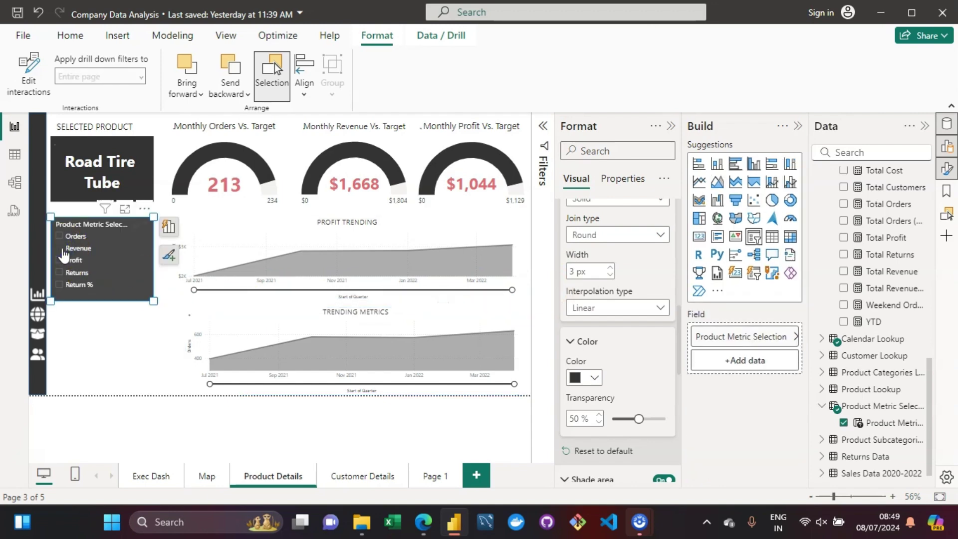
click(254, 314)
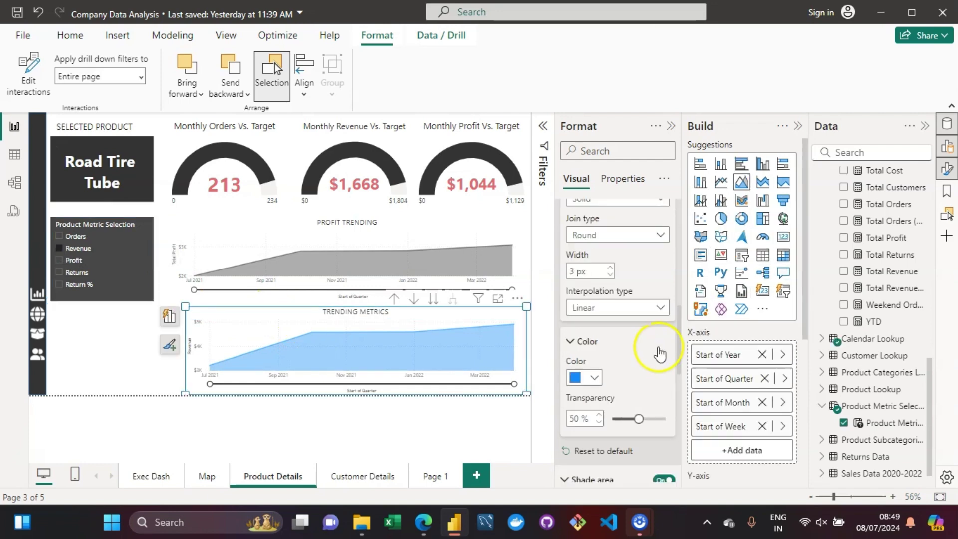
click(595, 379)
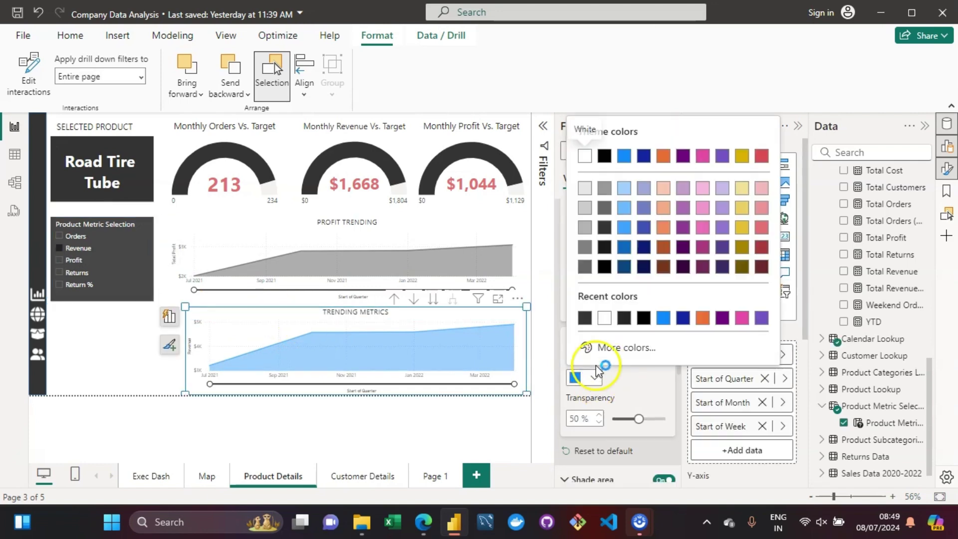
click(582, 317)
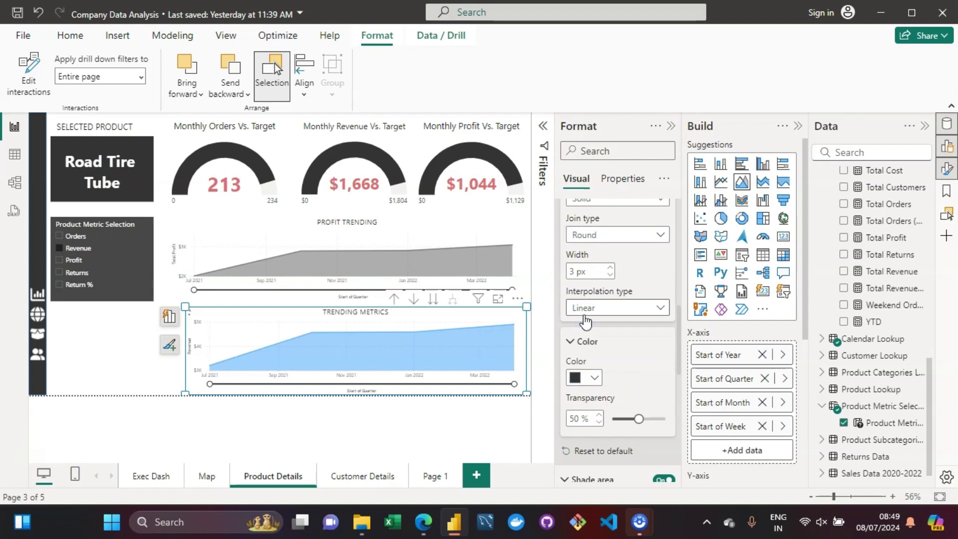
Switch the Product Metric Selection slicer to Profit and color that series in the Trending Metrics chart dark gray (#333333)
click(58, 274)
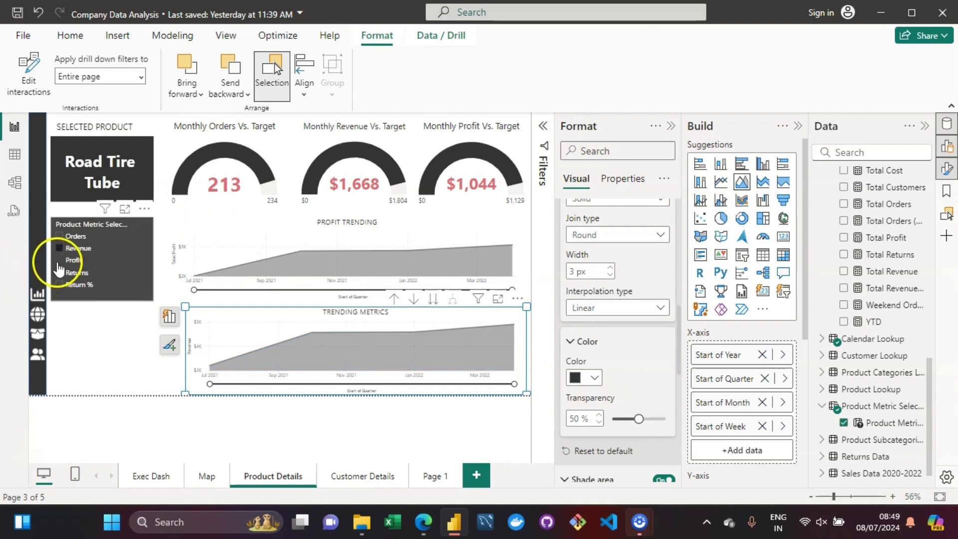
click(582, 416)
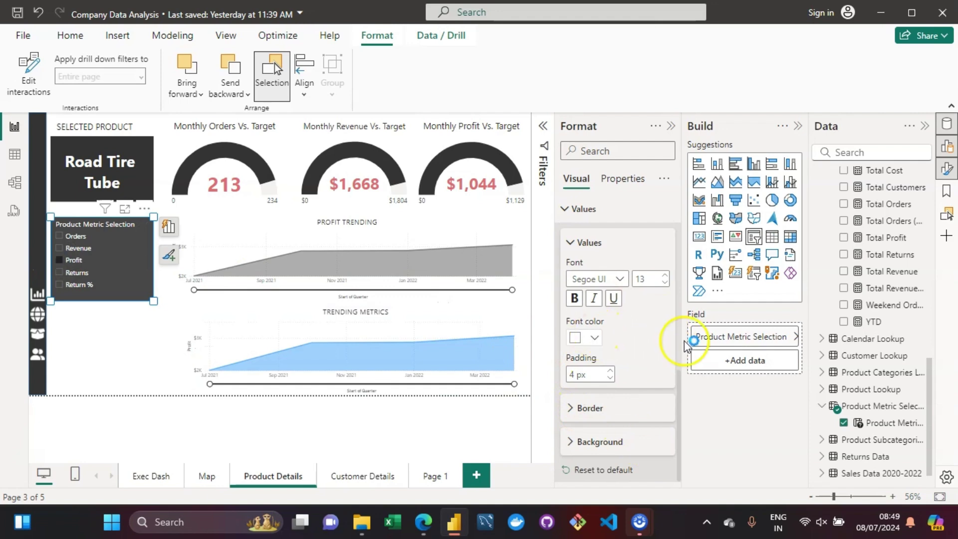
click(301, 322)
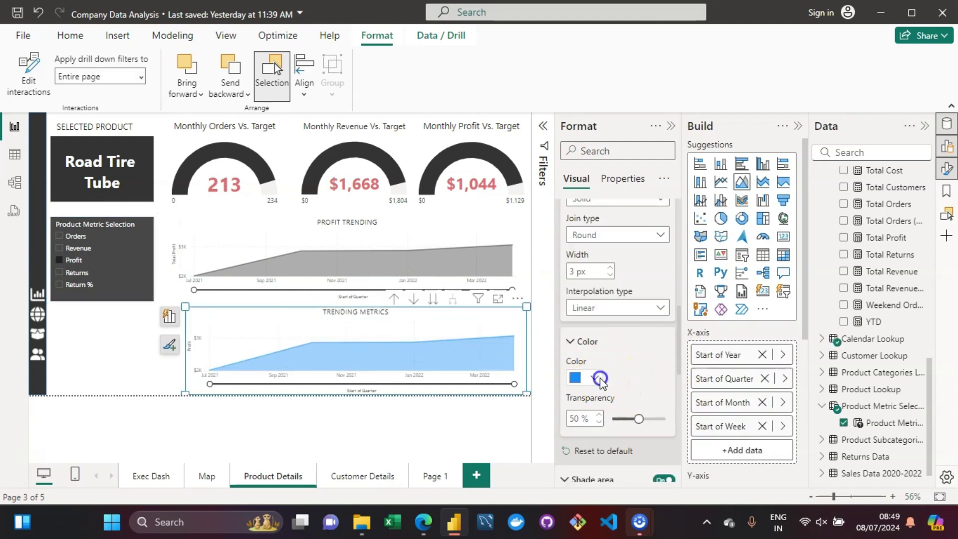
click(595, 378)
click(588, 320)
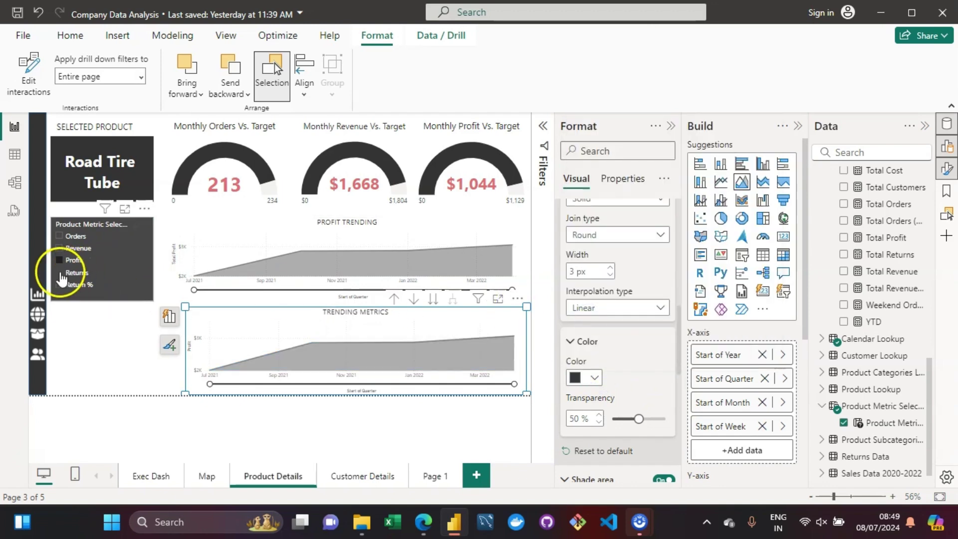
Select Returns in the Product Metric Selection slicer to show that metric in the Trending Metrics chart
click(62, 278)
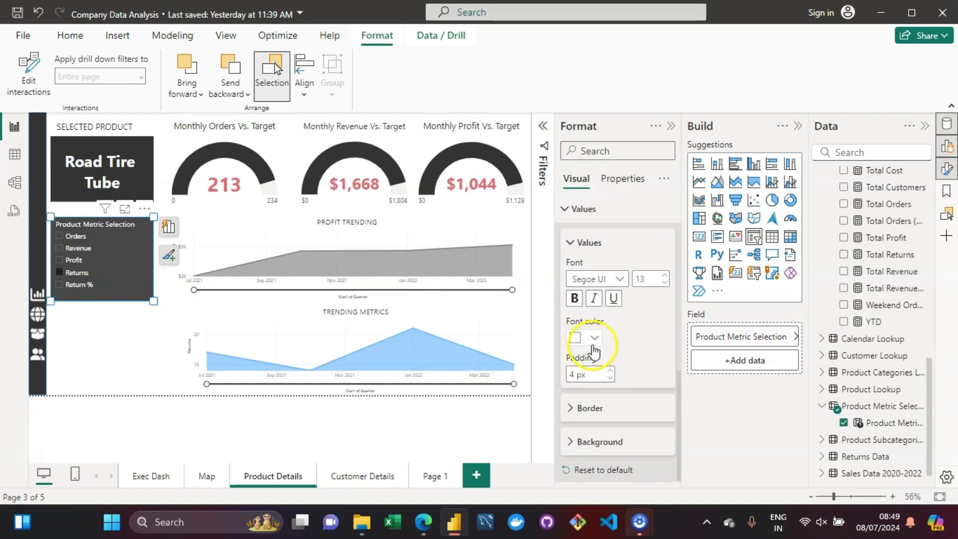
click(594, 338)
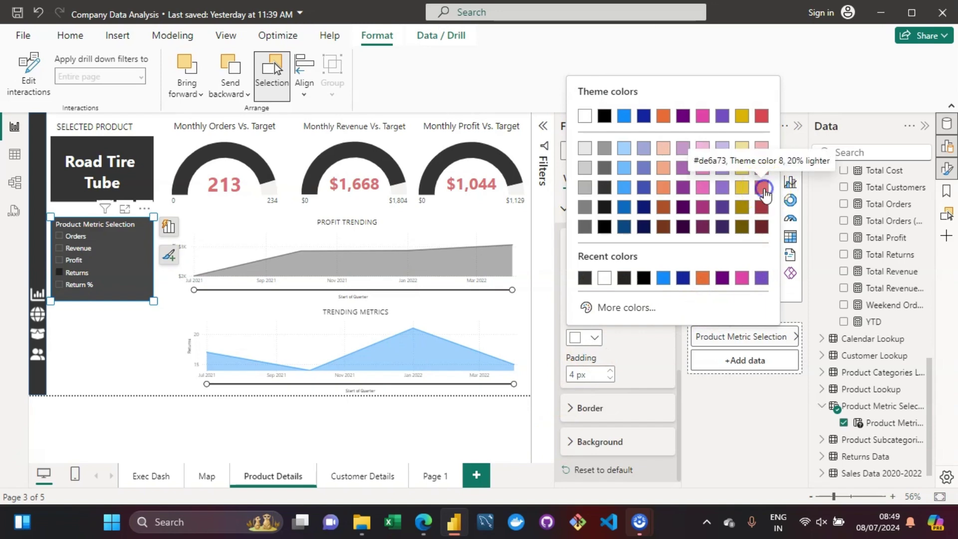
click(764, 191)
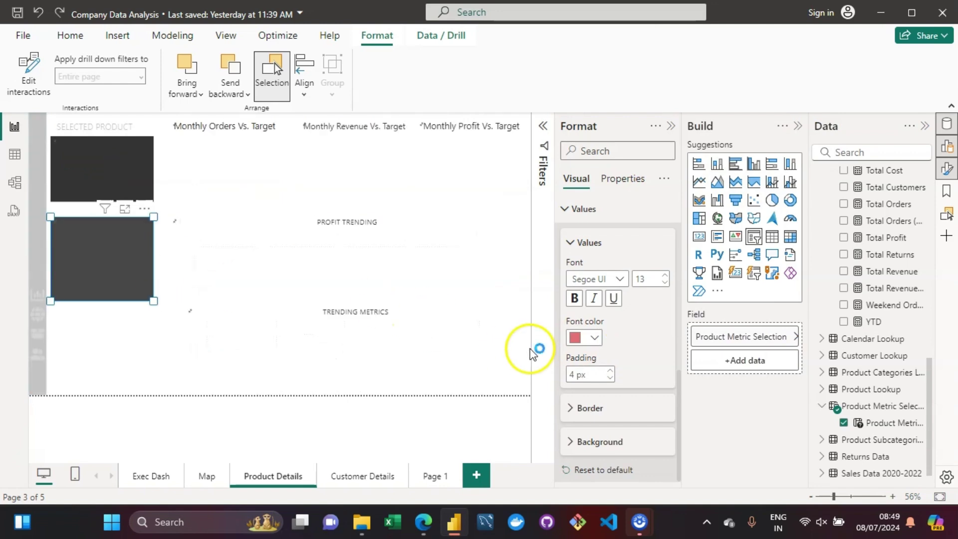
key(ctrl+z)
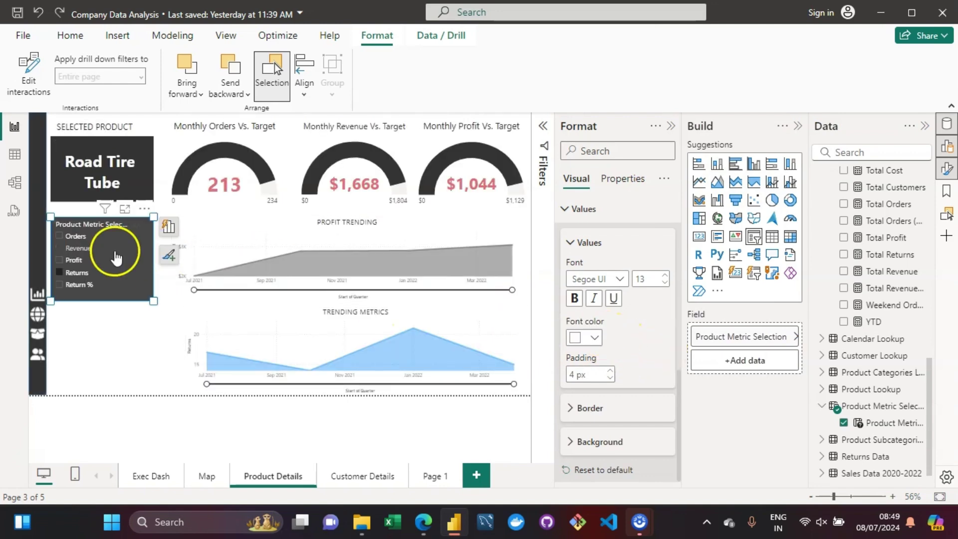
Set the line color of the Returns series in the Trending Metrics chart to light red (#de6a73, Theme color 8, 20% lighter)
click(269, 317)
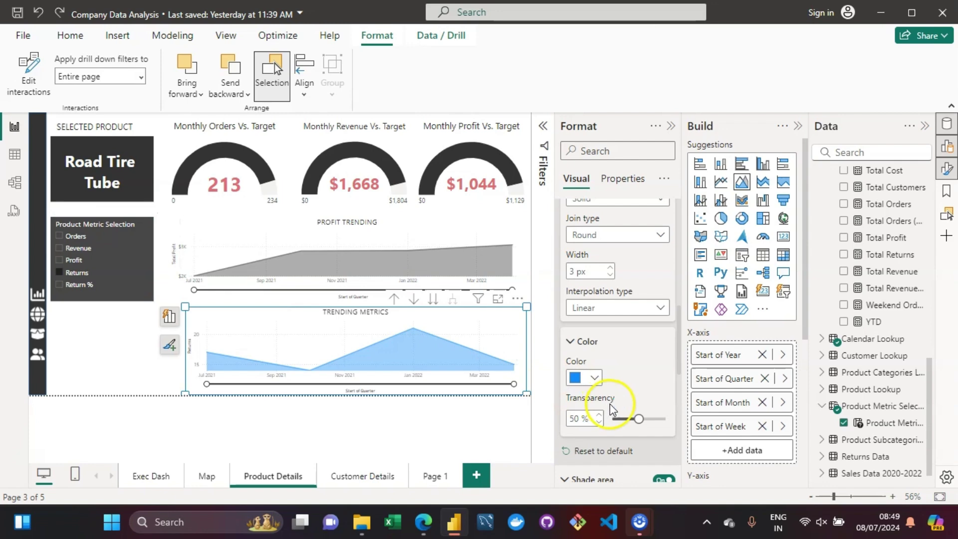
click(593, 384)
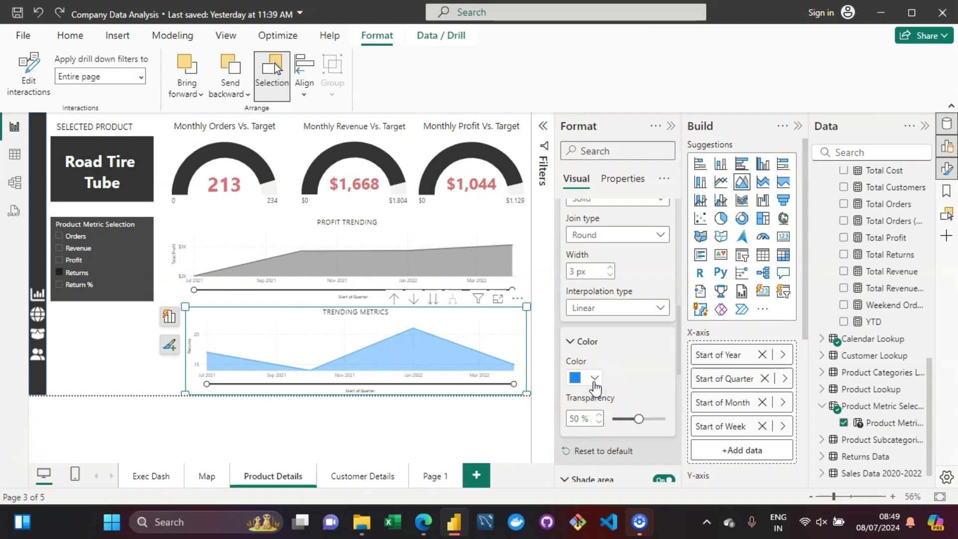
click(594, 380)
click(758, 228)
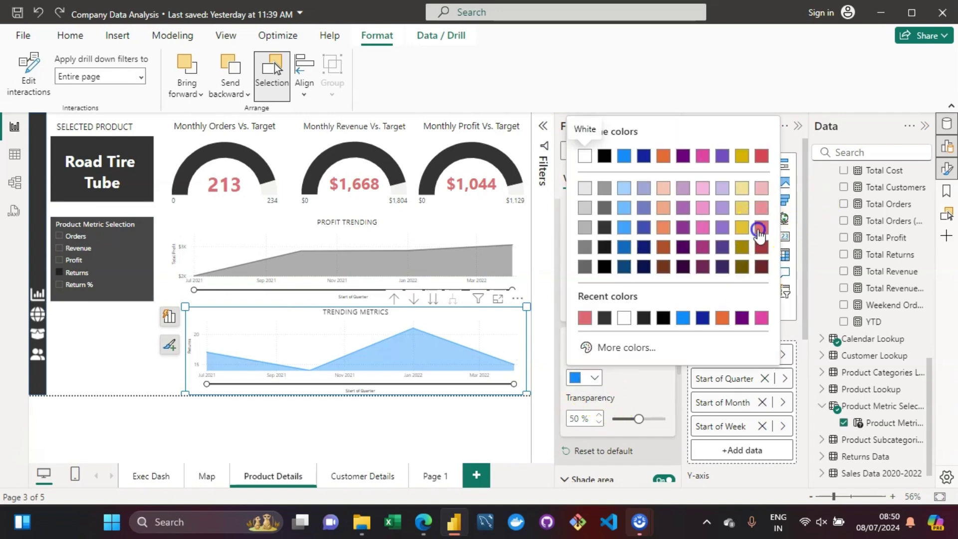
click(320, 259)
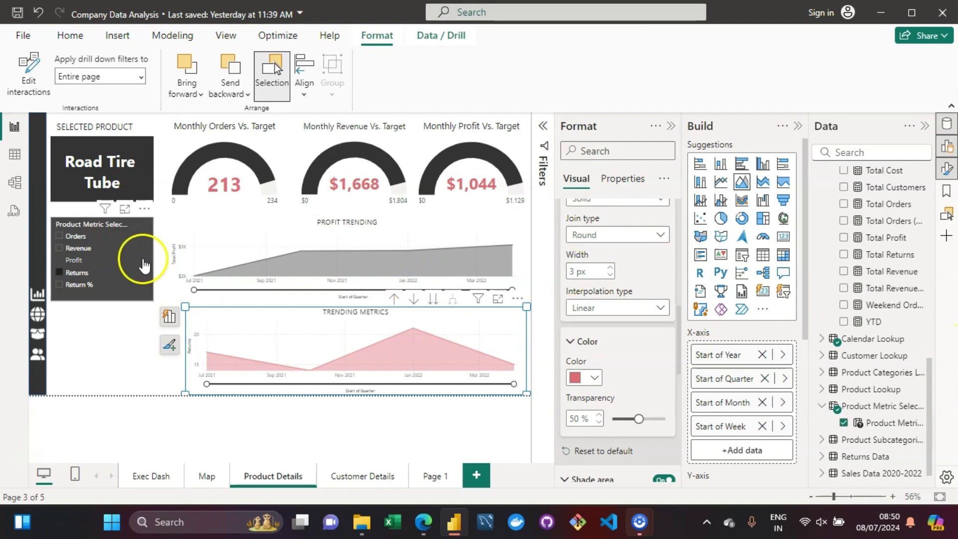
Switch the slicer to Return %, color that series in the Trending Metrics chart light red (#de6a73), and deselect the chart
click(58, 295)
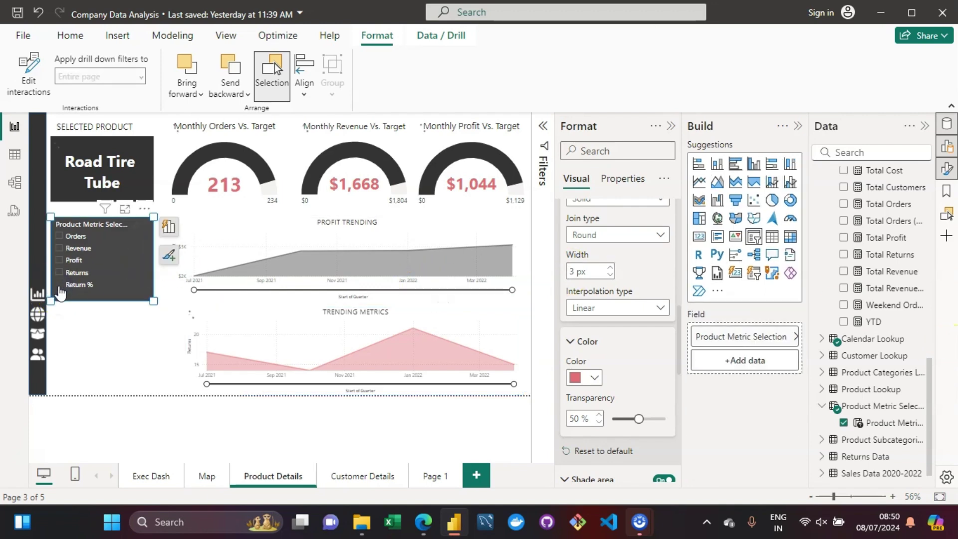
click(131, 288)
click(268, 313)
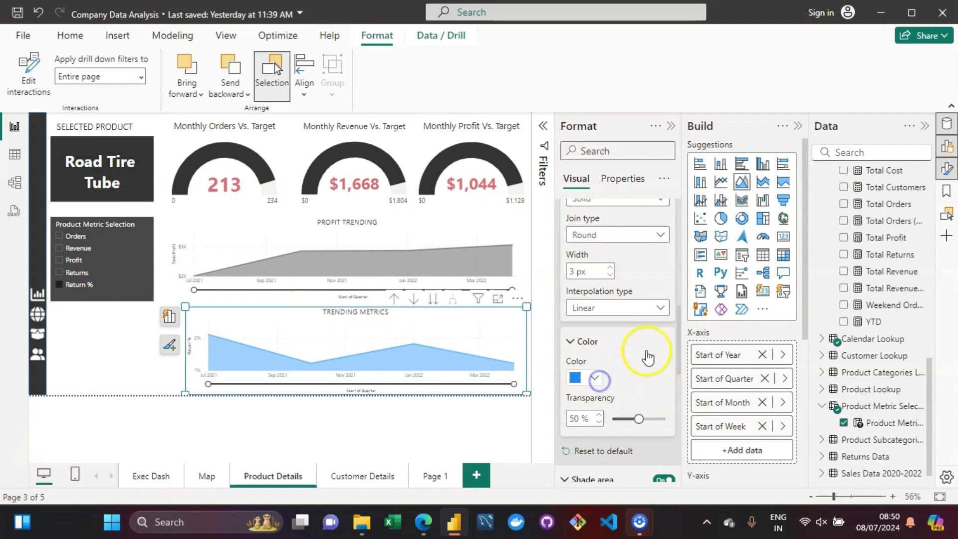
click(593, 381)
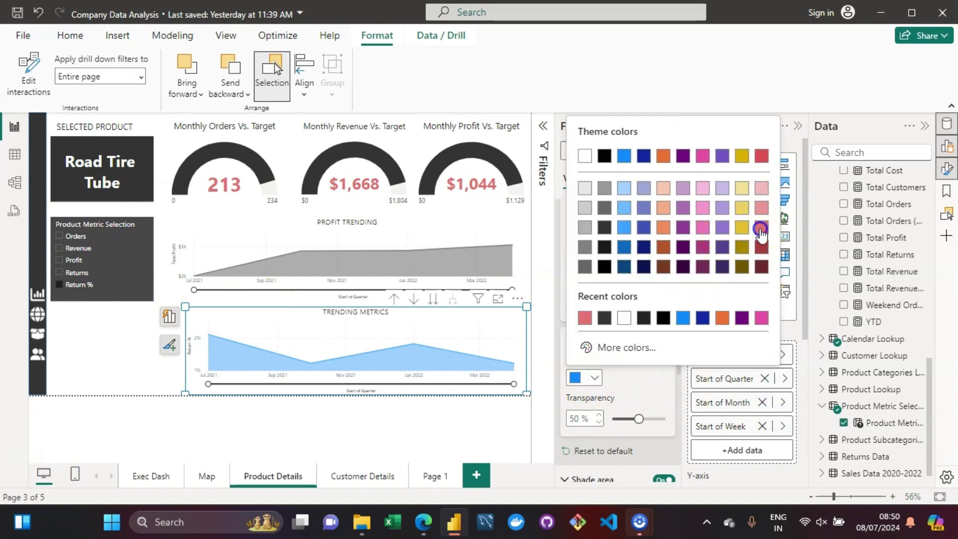
click(761, 228)
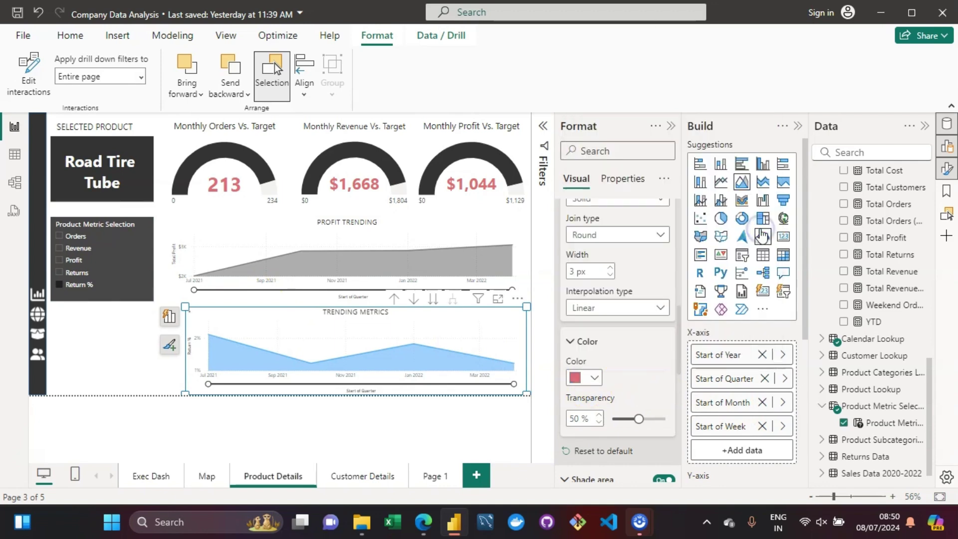
click(119, 368)
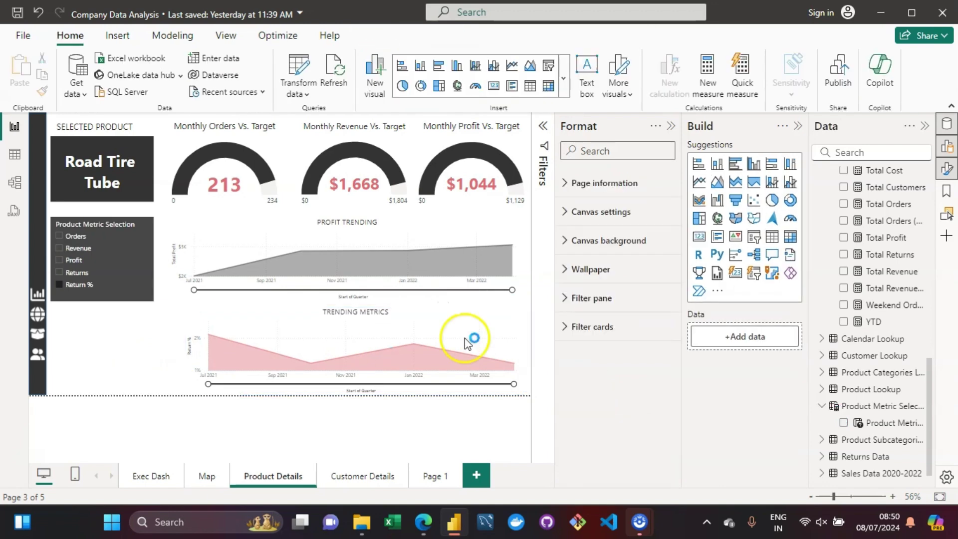
Collapse the formatting options and check the Trending Metrics chart for Returns, Profit and Revenue, leaving the slicer on Orders
click(671, 126)
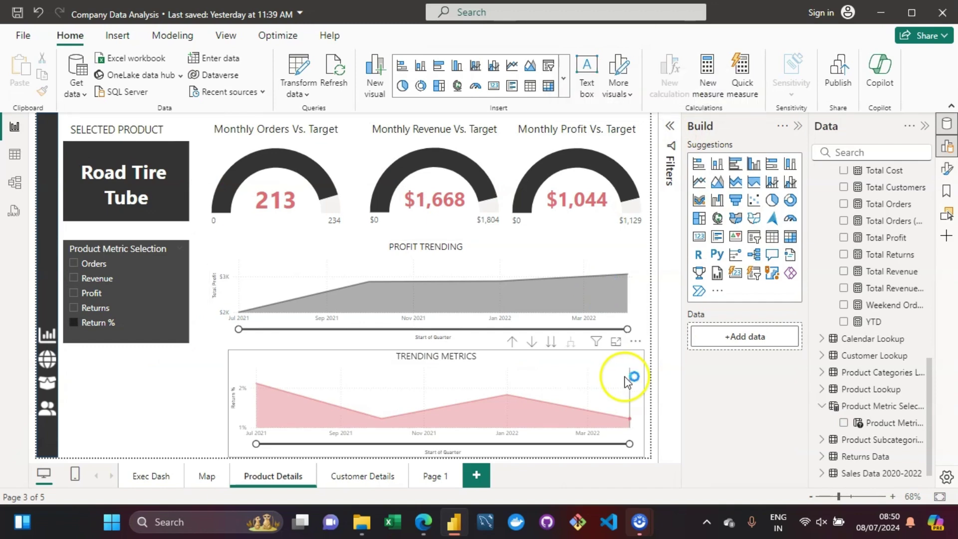
mouse_move(412, 420)
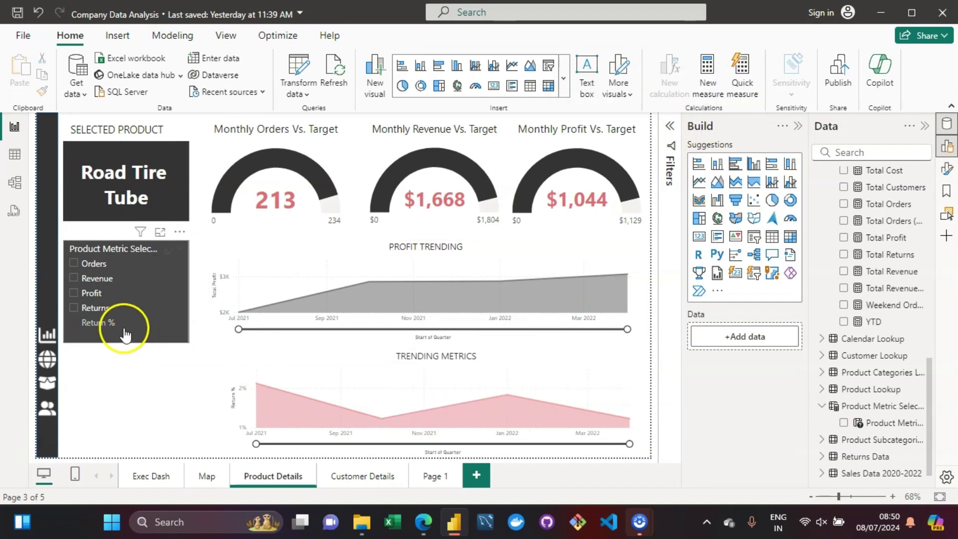
click(75, 314)
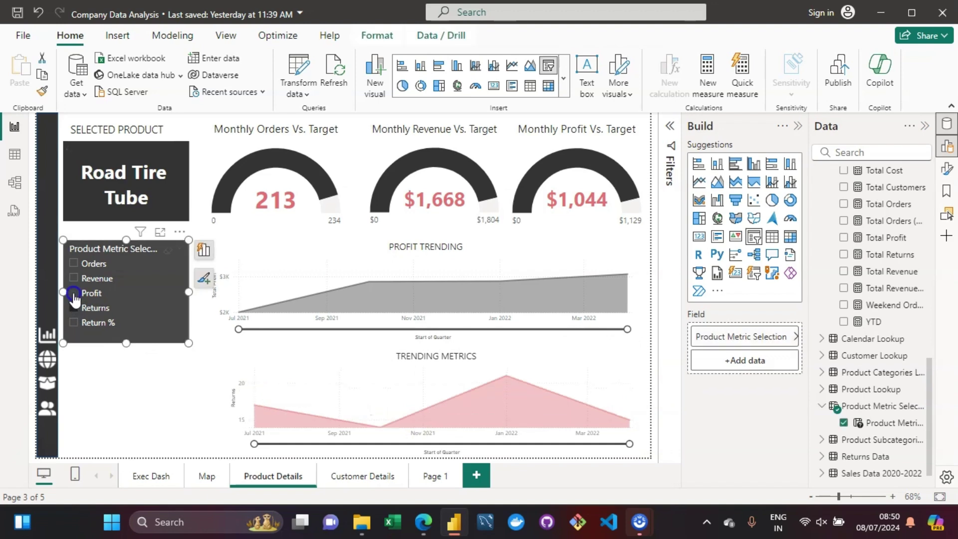
click(74, 295)
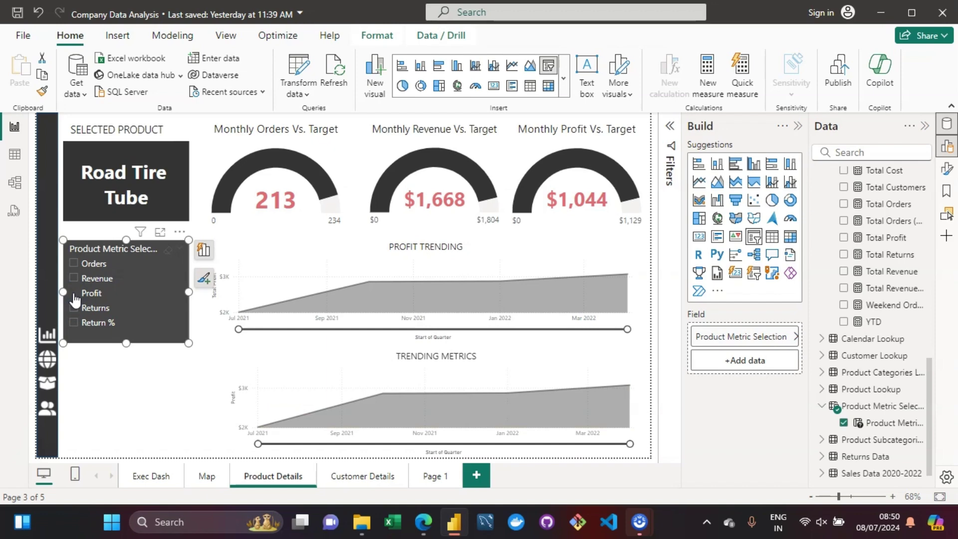
click(74, 278)
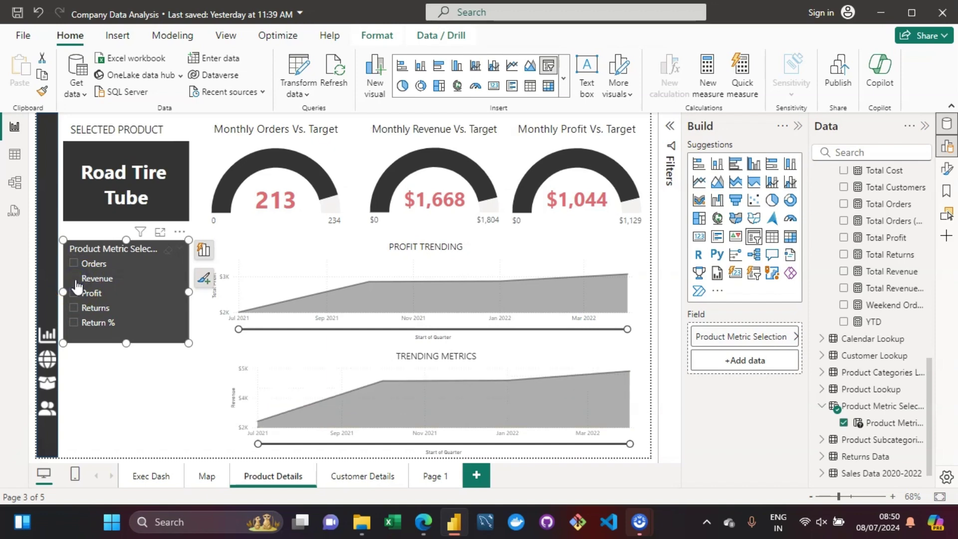
click(75, 265)
Delete the Profit Trending chart from the Product Details page
click(265, 267)
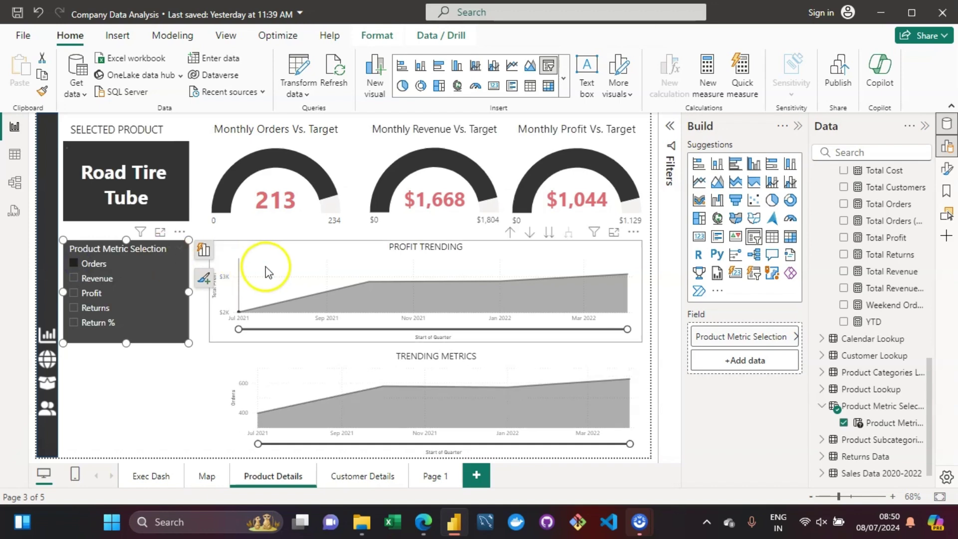
click(279, 257)
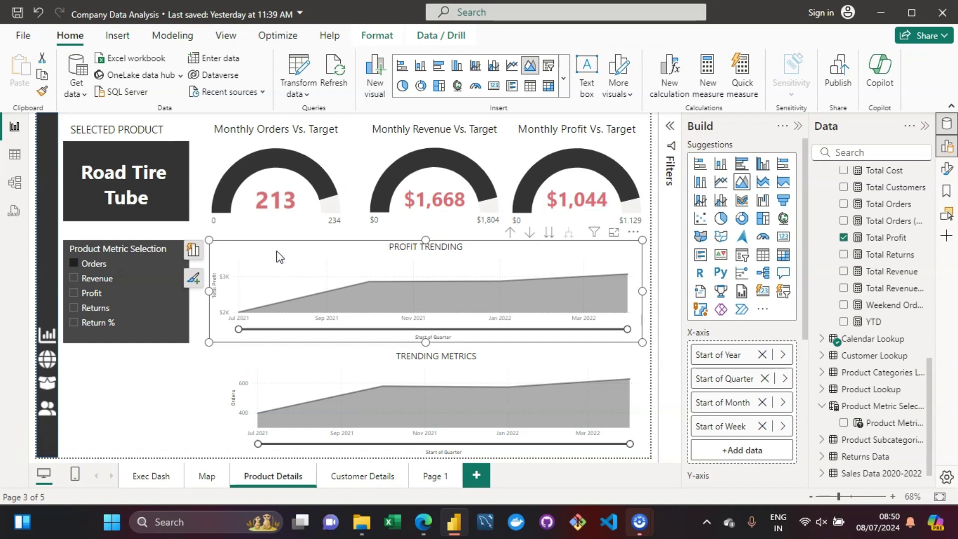
key(Delete)
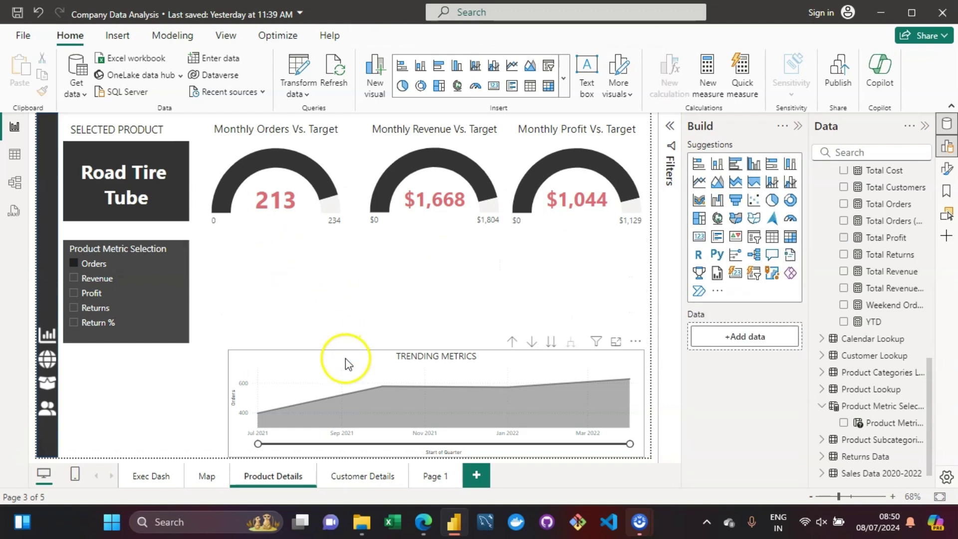
Make the Trending Metrics chart taller and move it up to sit just beneath the three gauges
click(438, 352)
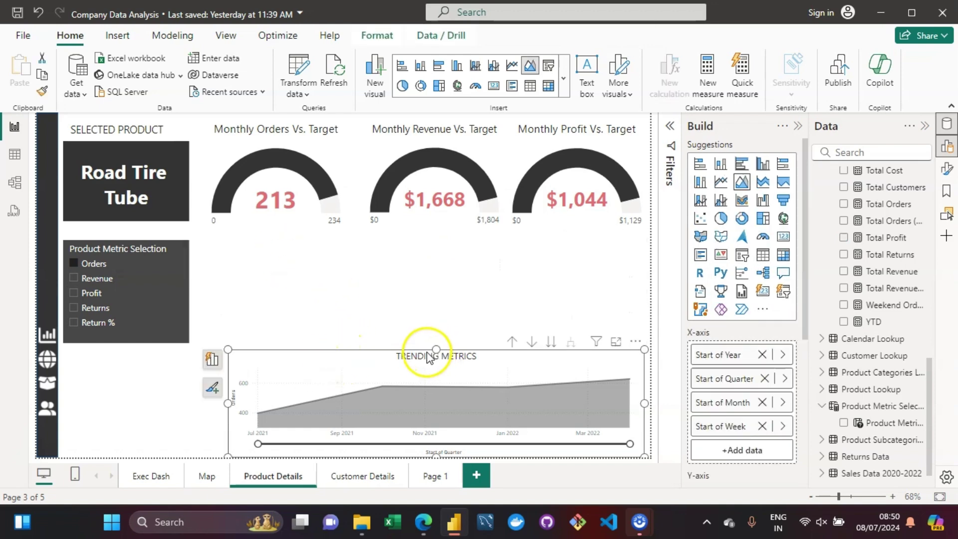
drag(438, 349, 428, 304)
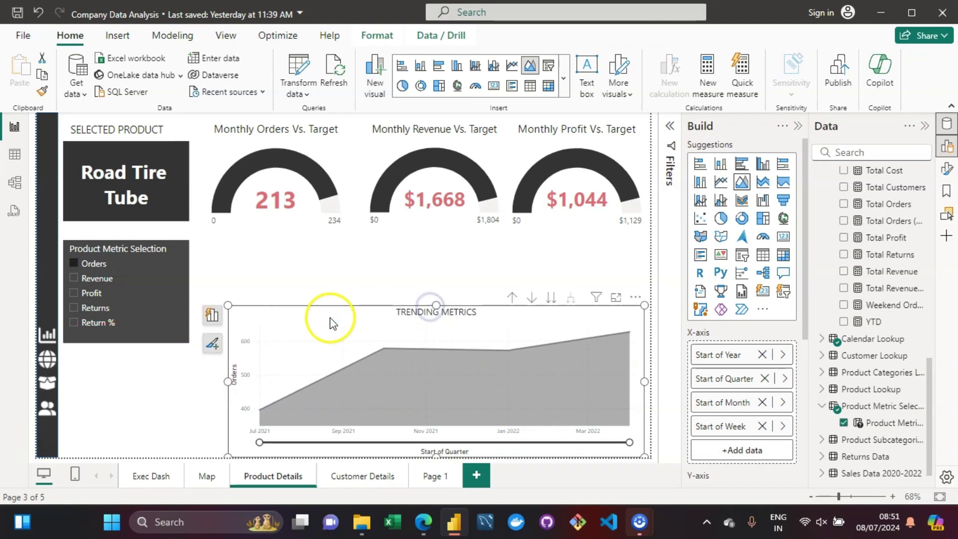
drag(323, 318, 318, 260)
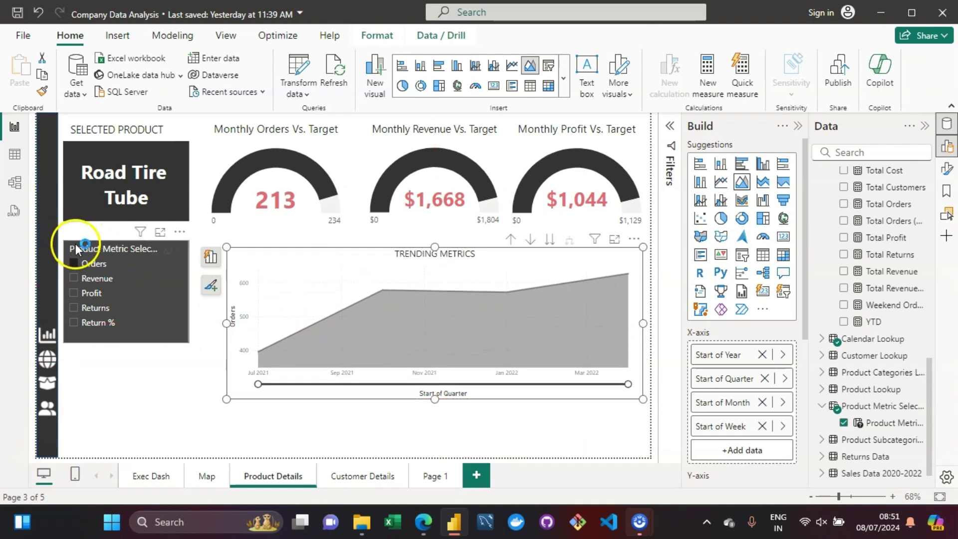
Move the Product Metric Selection slicer down to align with the top of the Trending Metrics chart and adjust its height
drag(76, 249, 76, 251)
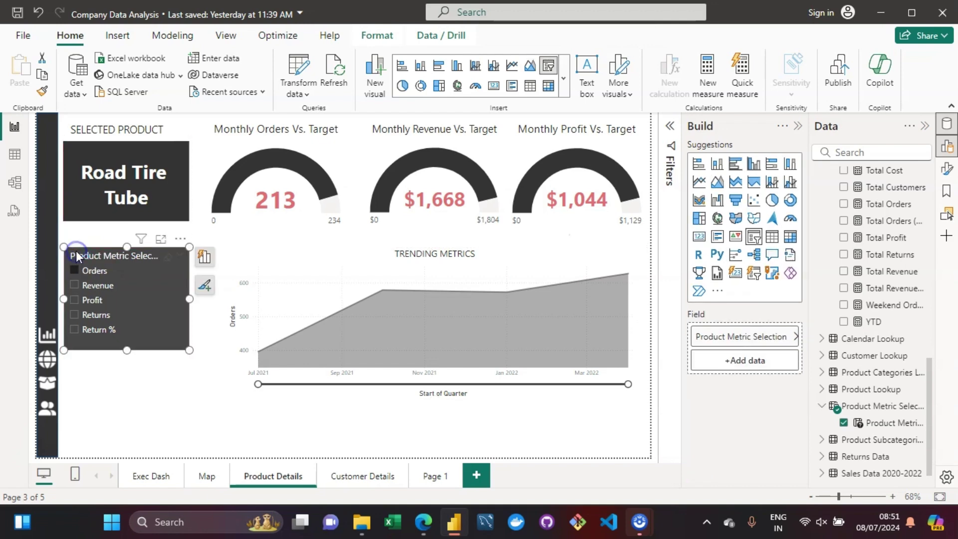
click(127, 368)
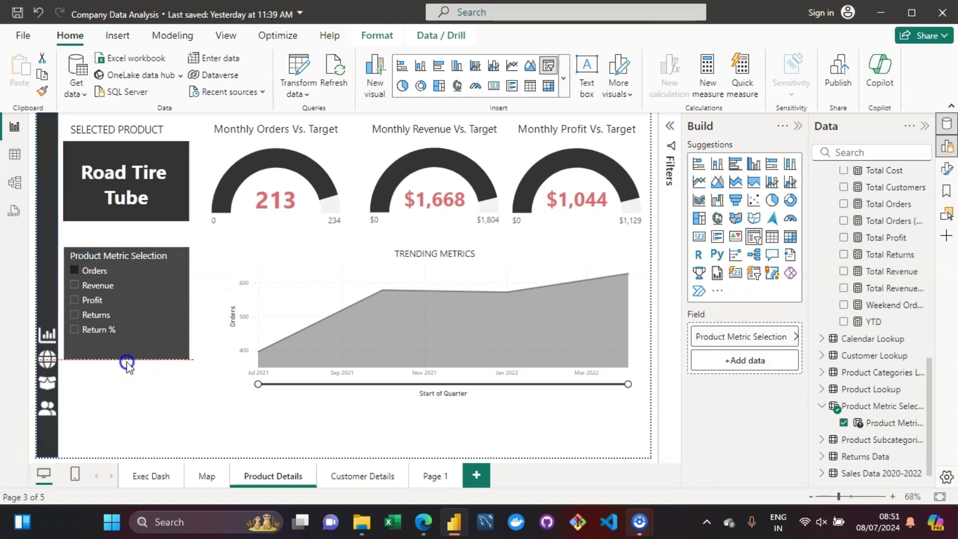
click(128, 349)
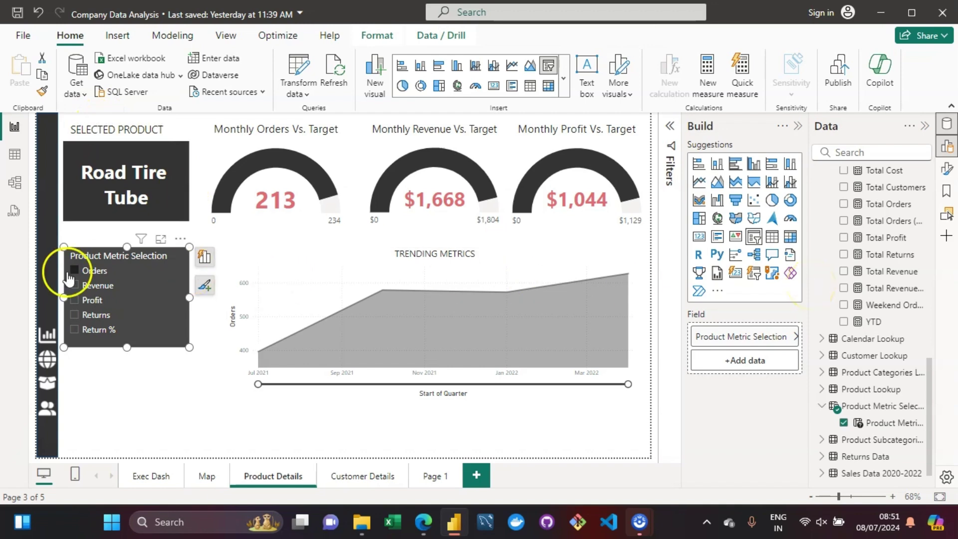
Check the Trending Metrics chart for Revenue, Profit, Returns and Return %, leaving the slicer on Orders
click(75, 286)
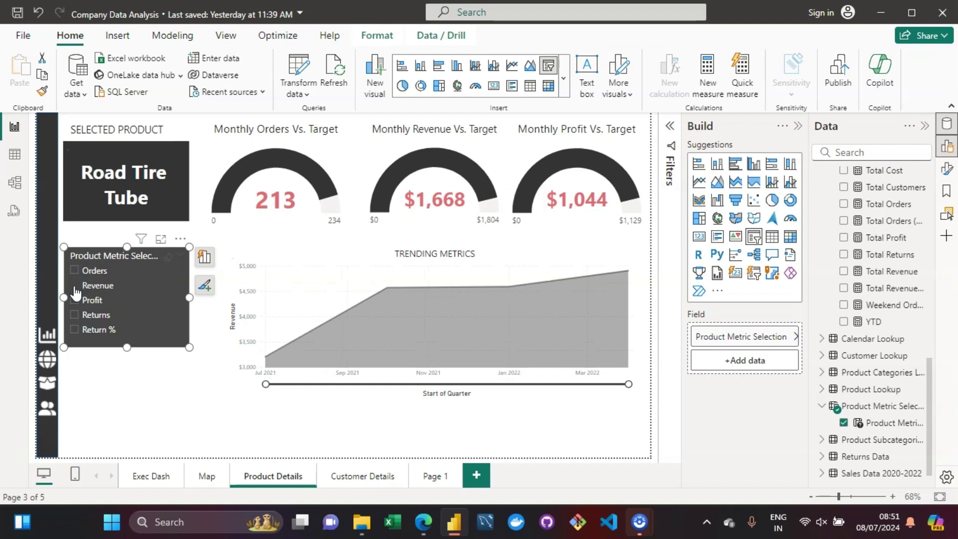
click(74, 299)
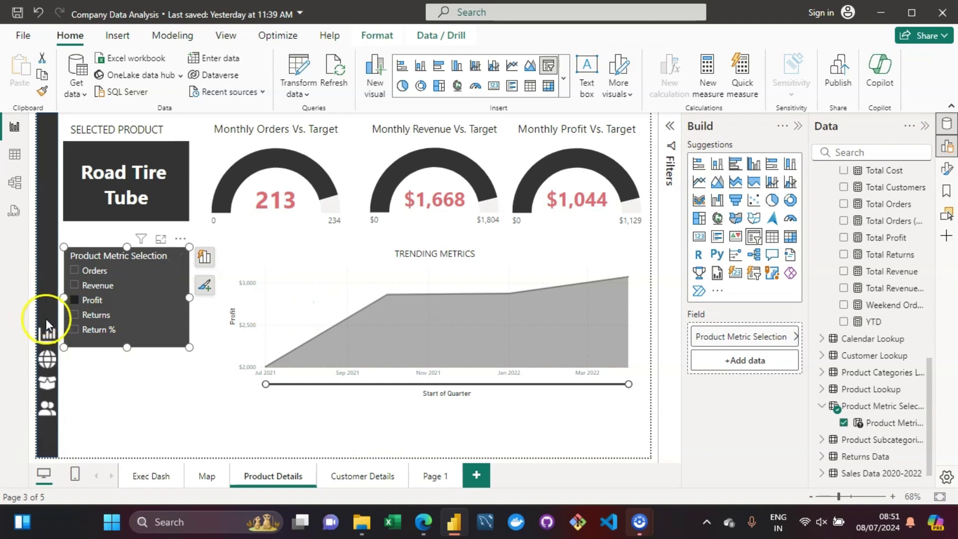
click(74, 314)
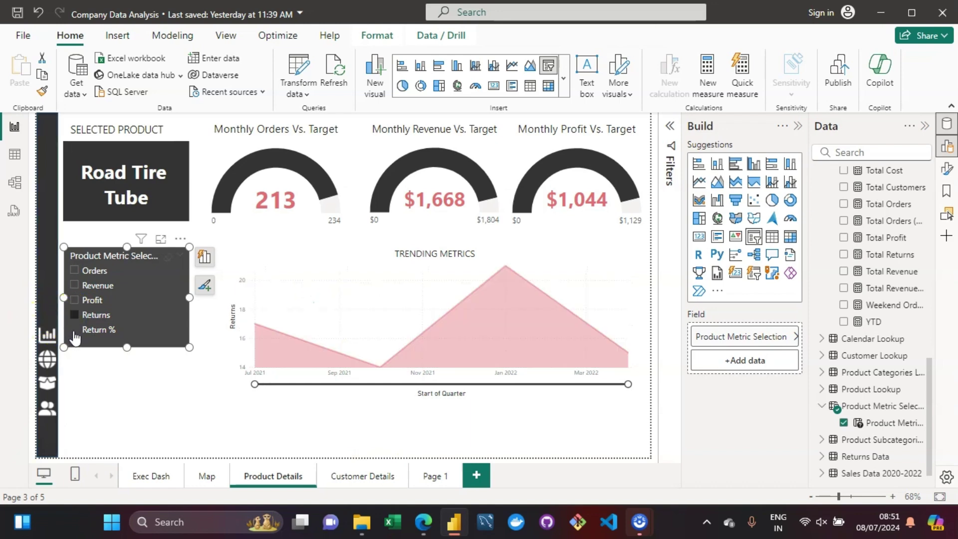
click(74, 330)
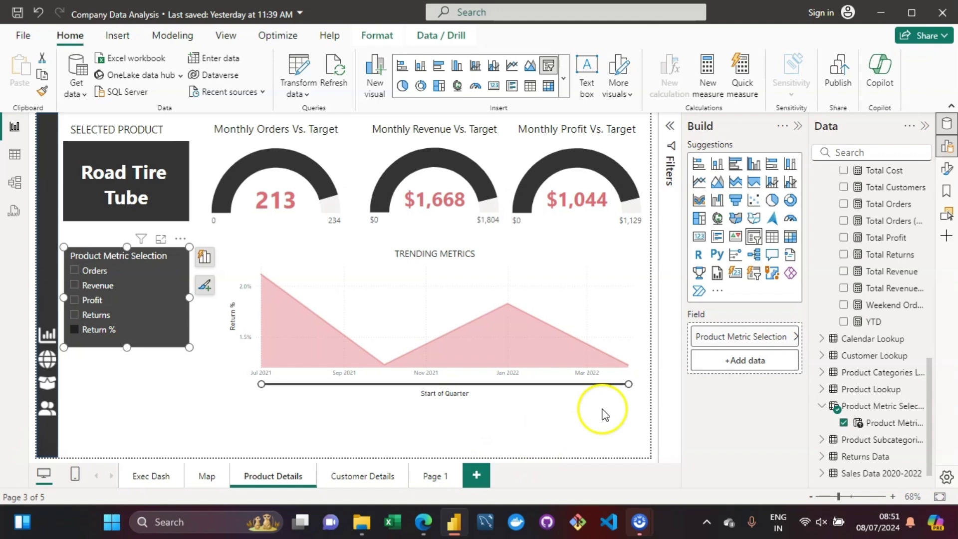
click(75, 271)
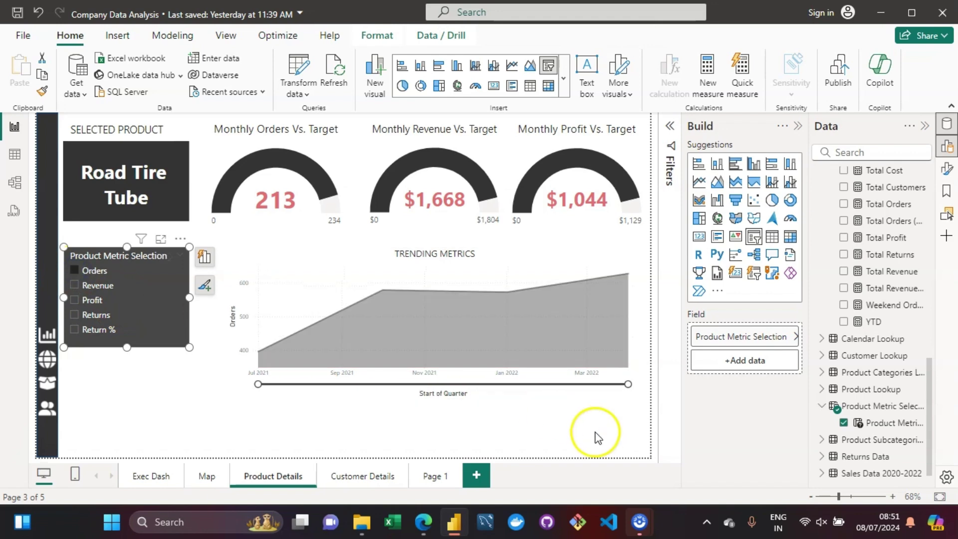
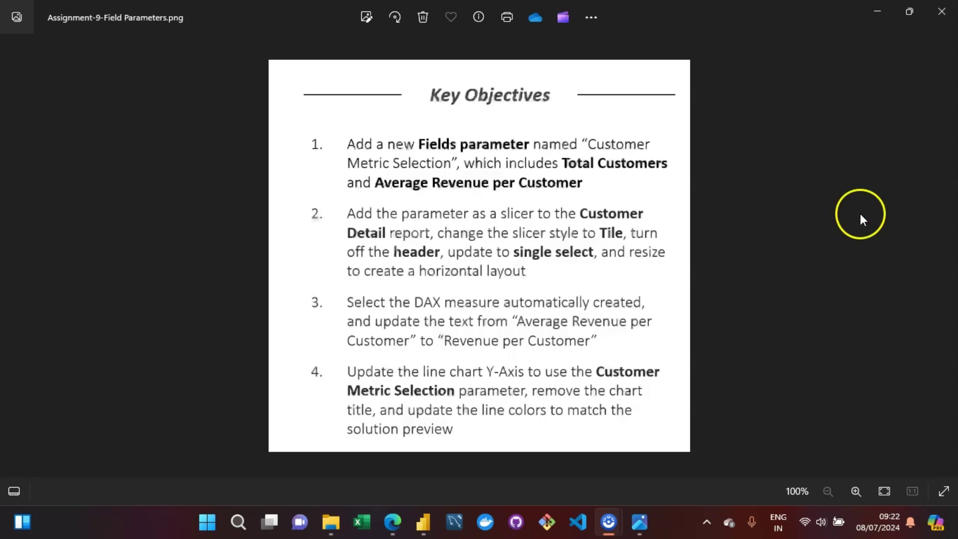
Review the Assignment 9 Field Parameters solution preview and key objectives images
mouse_move(646, 530)
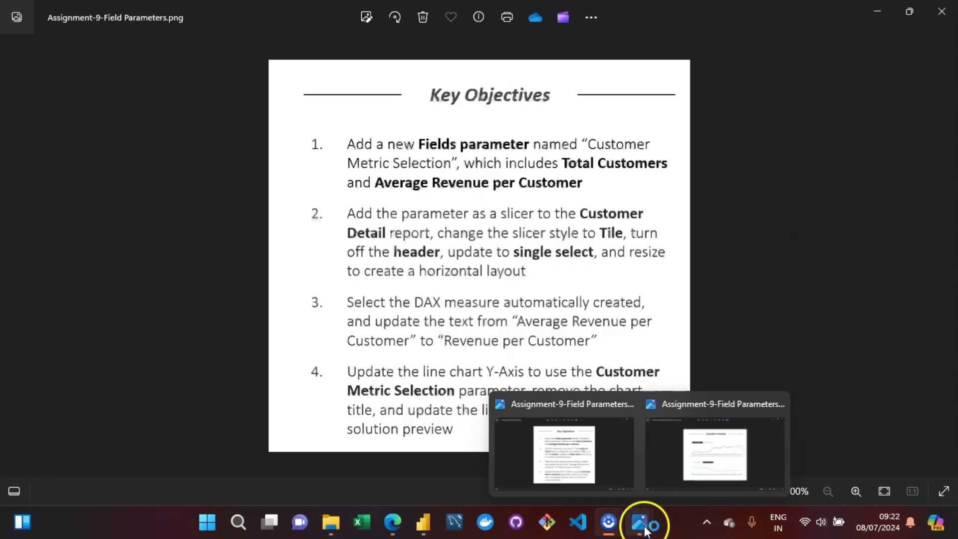
click(702, 472)
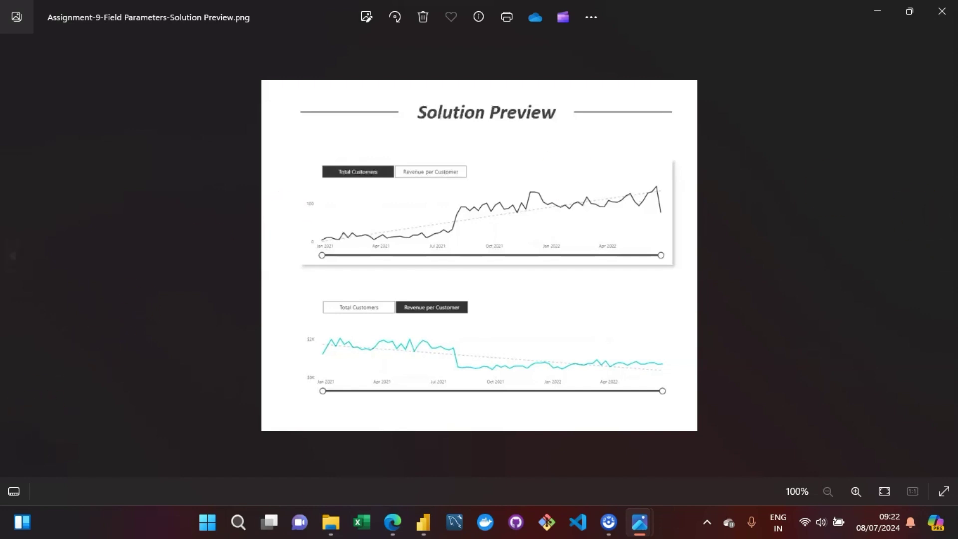
click(609, 522)
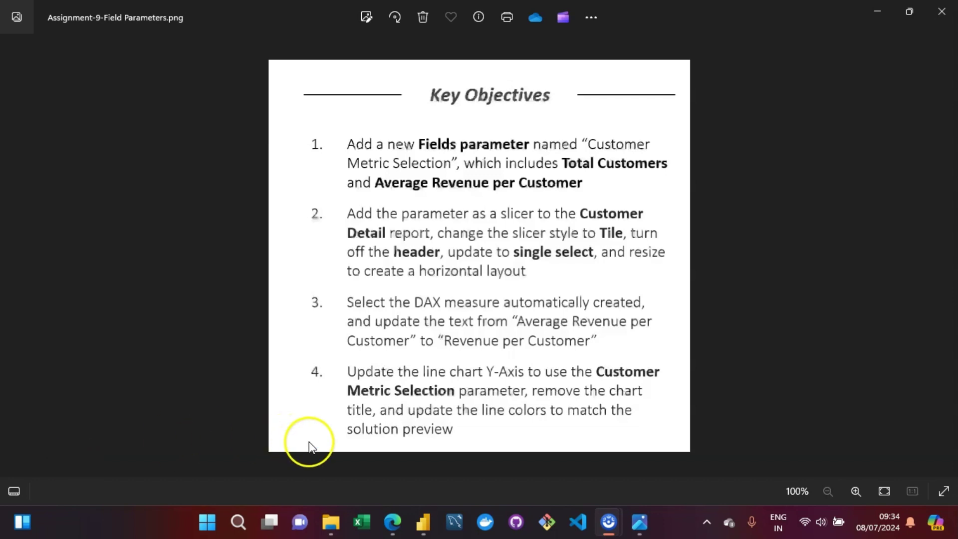
Switch to Power BI and delete the empty Page 1 from the report
click(423, 532)
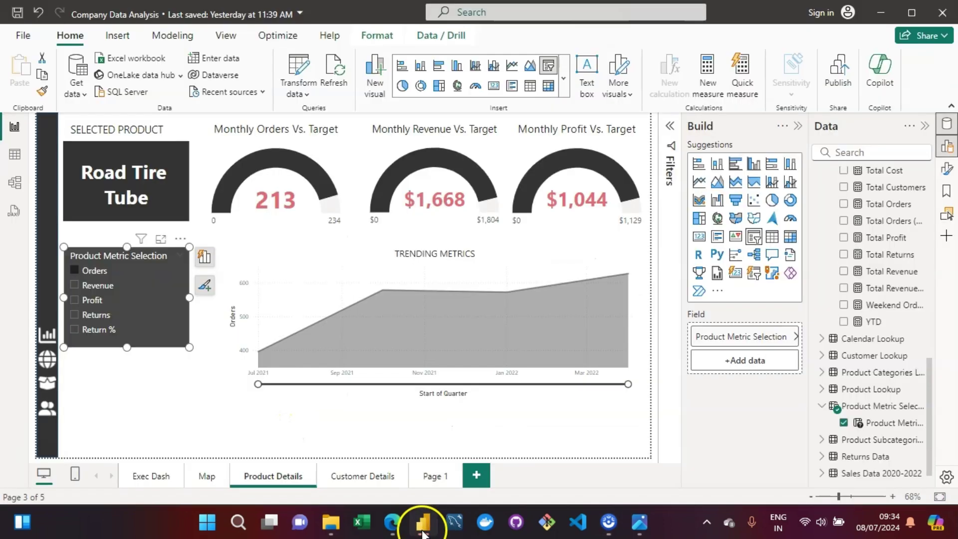
click(364, 479)
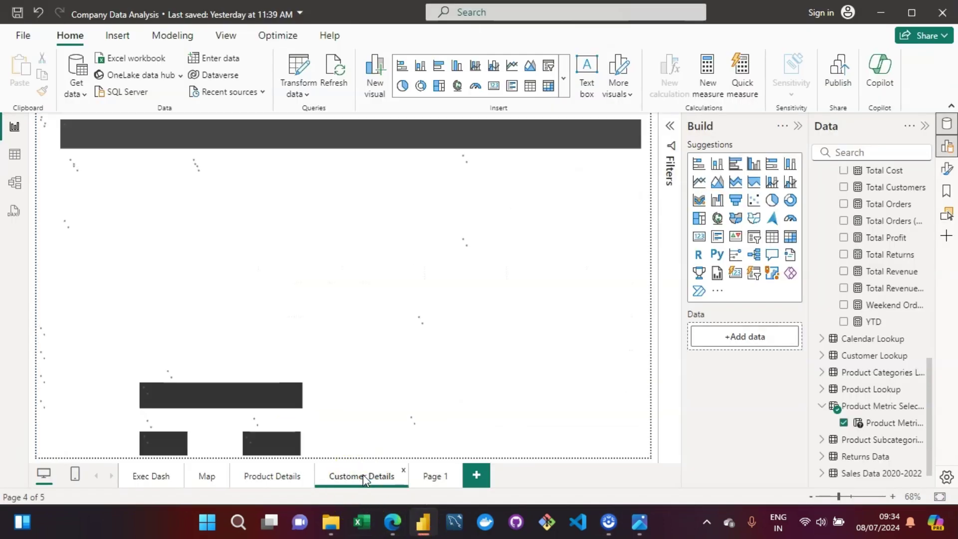
click(442, 479)
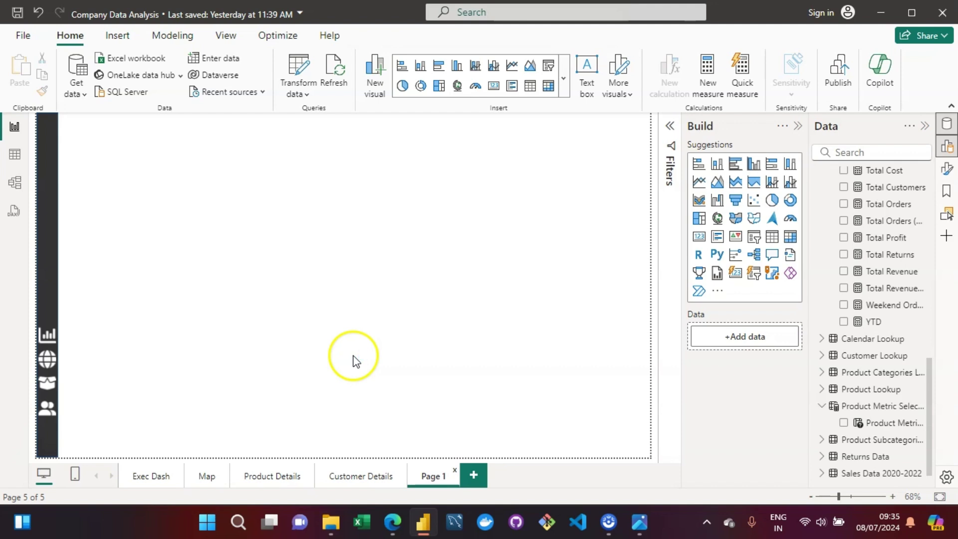
click(454, 472)
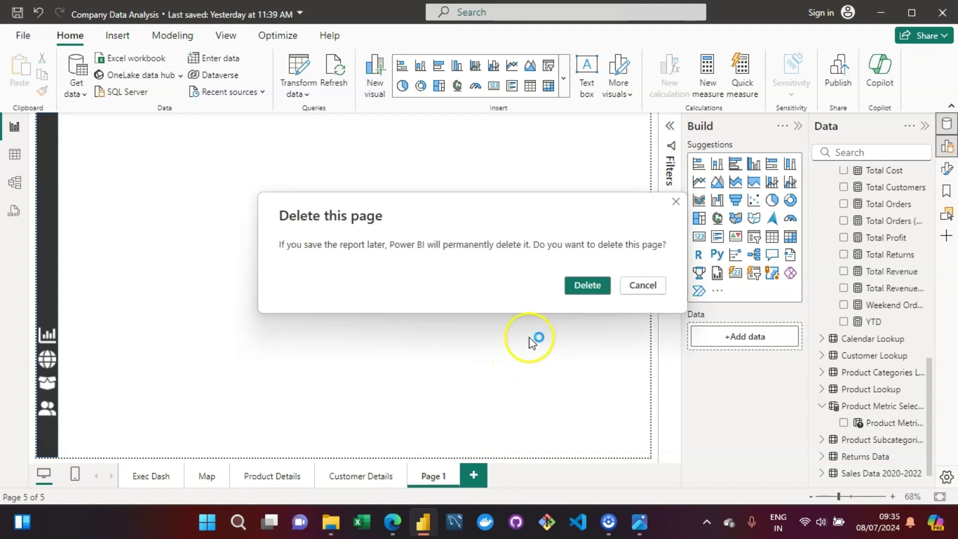
click(581, 290)
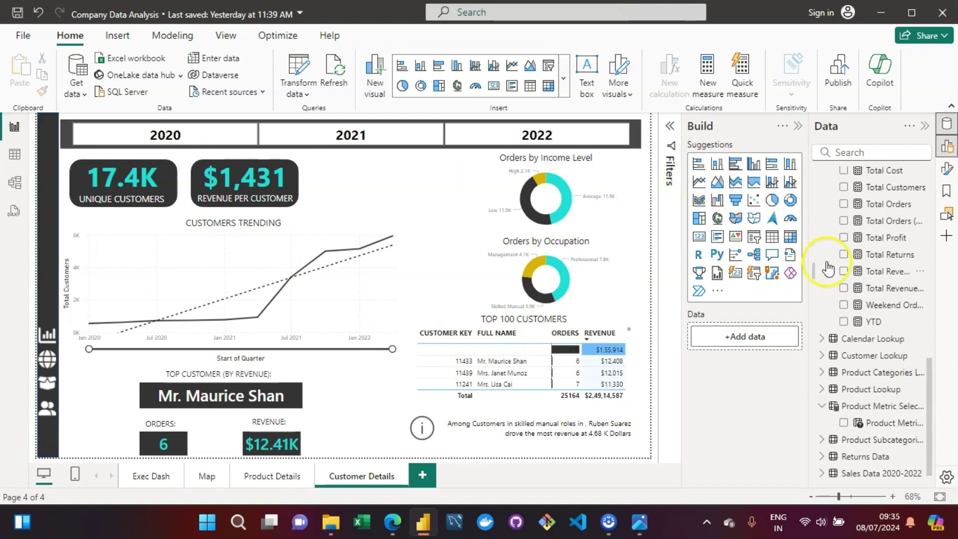
Start a new Fields parameter on the Customer Details page and name it Customer Metric Solution
click(187, 39)
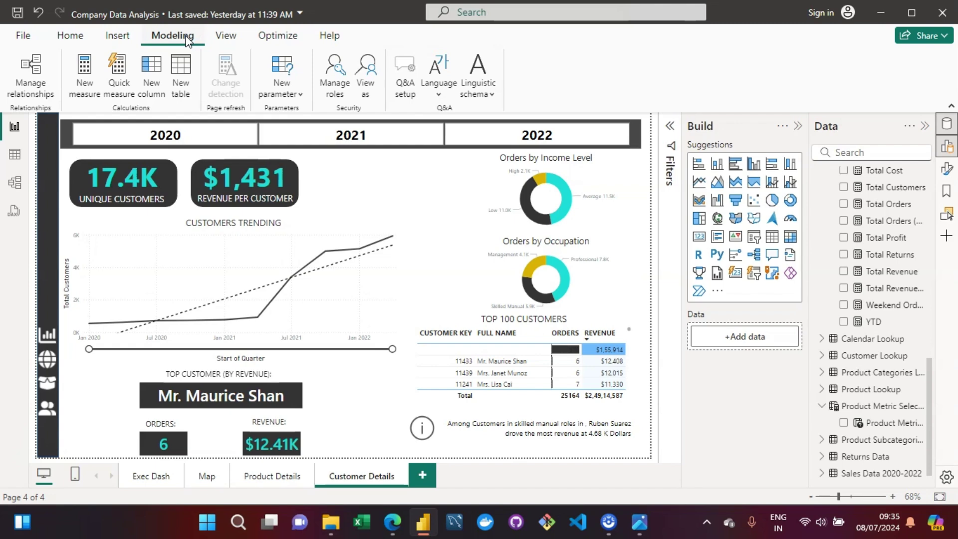
click(280, 86)
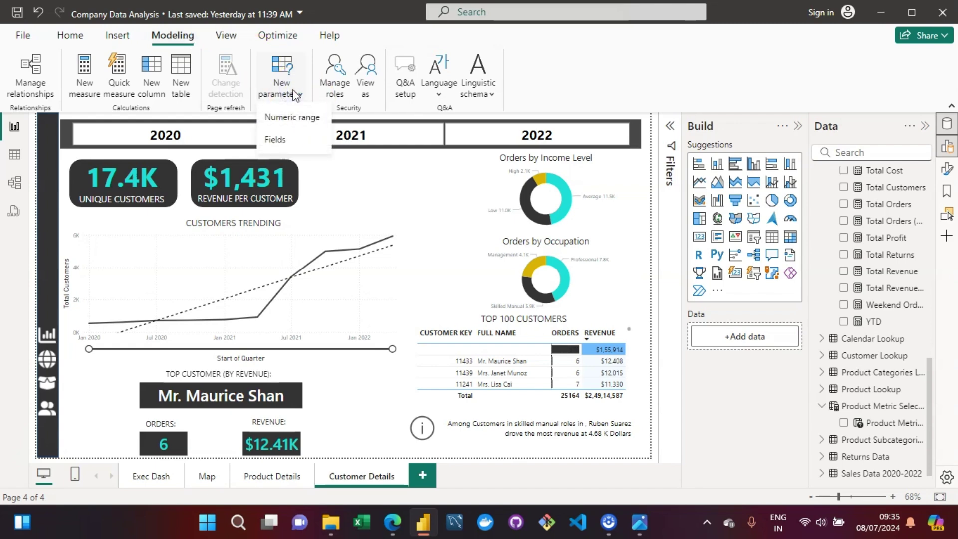
click(289, 141)
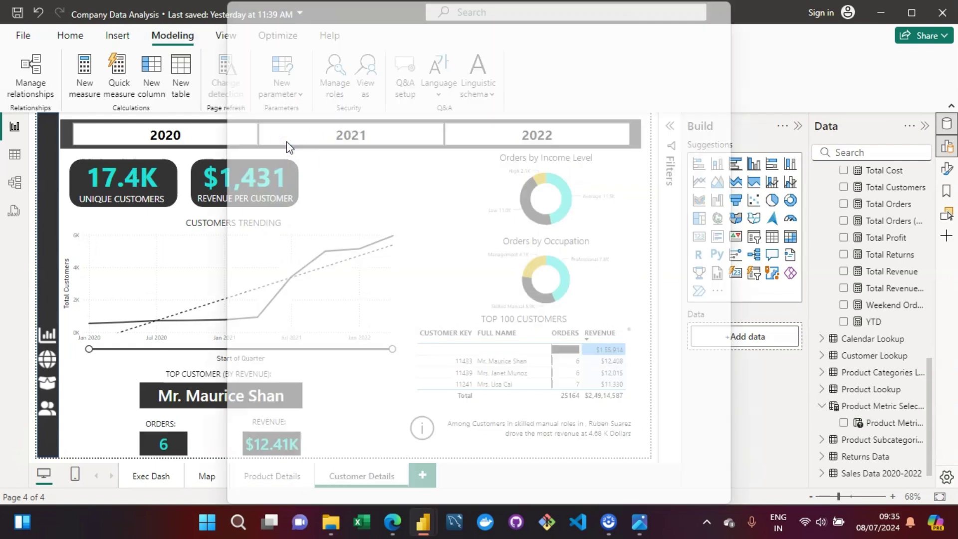
click(317, 166)
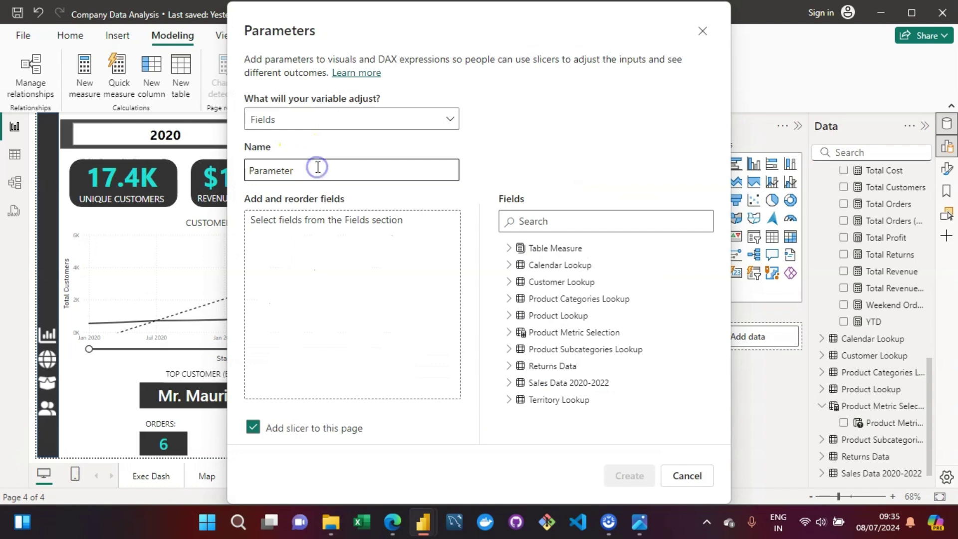
mouse_move(640, 522)
click(601, 442)
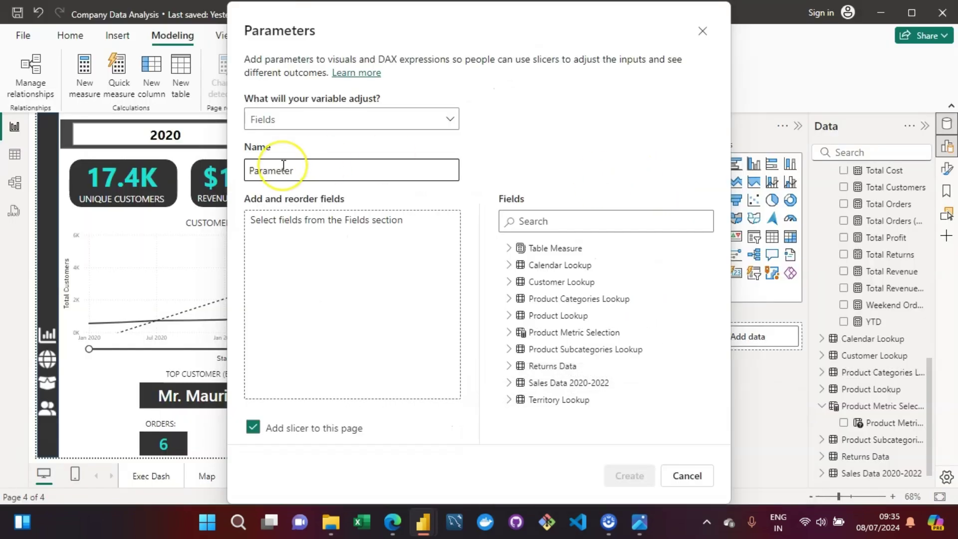
double_click(283, 167)
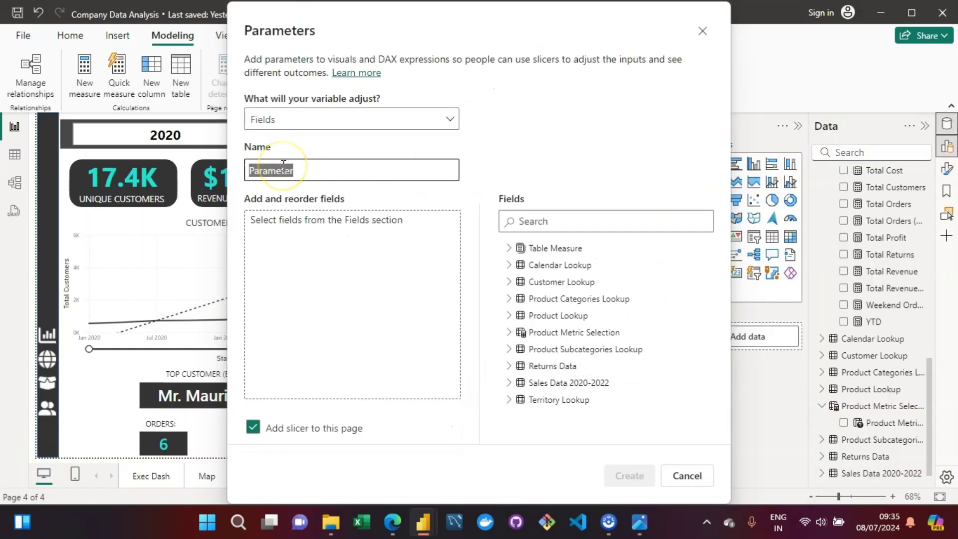
text(Customer Metric So)
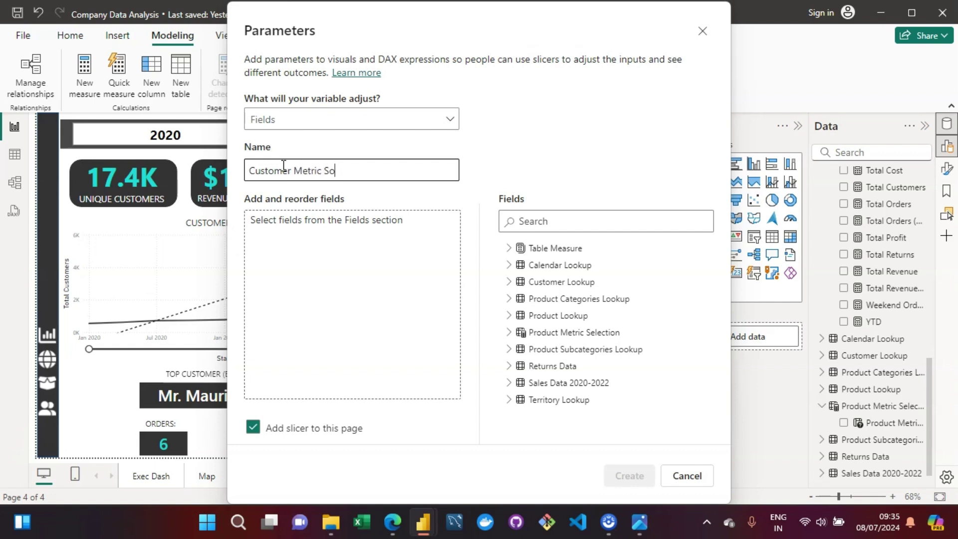
text(lution)
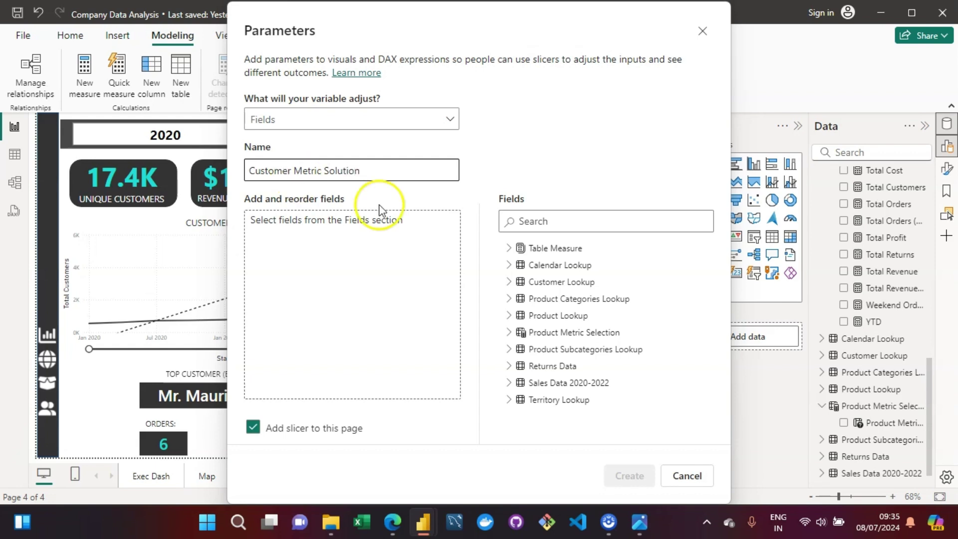
Add the Average Revenue Per Customer and Total Customers measures to the parameter's fields
click(588, 226)
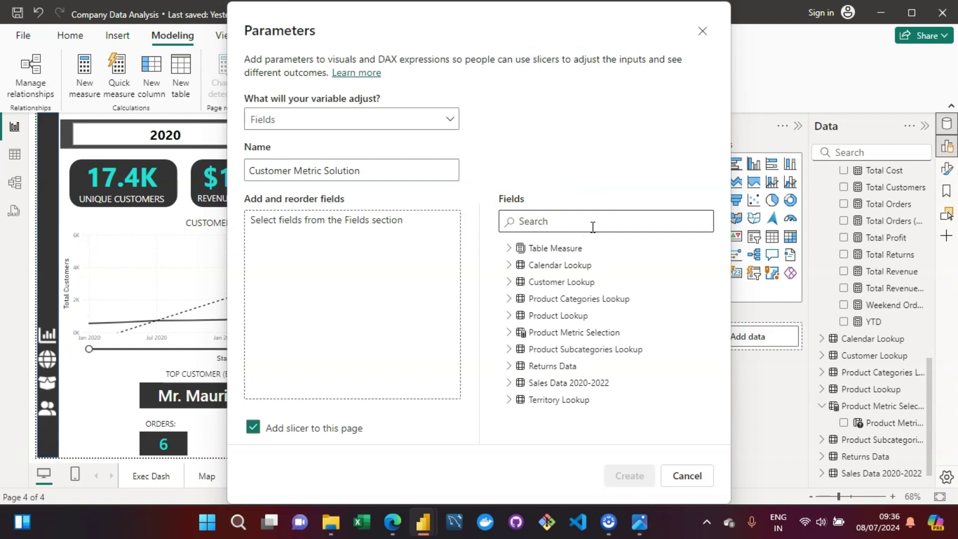
text(average)
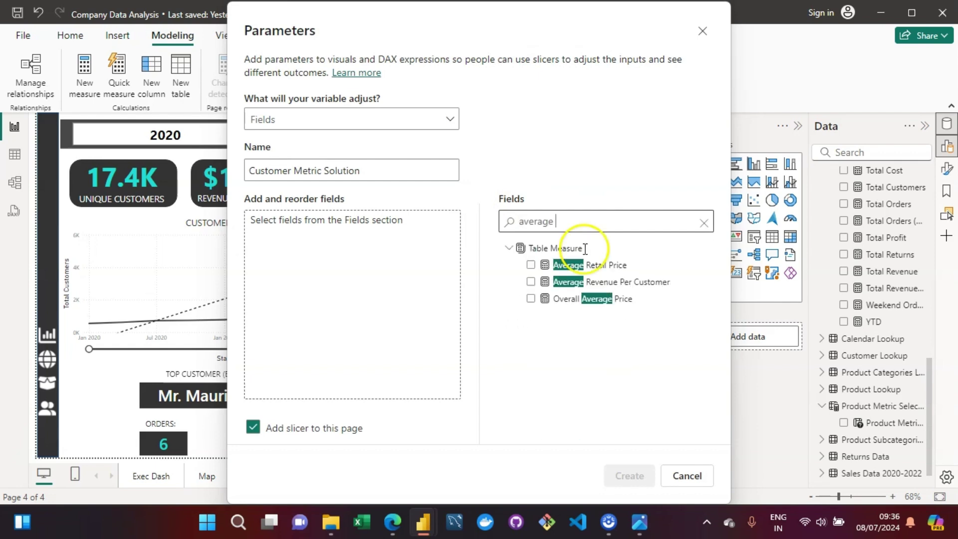
click(532, 282)
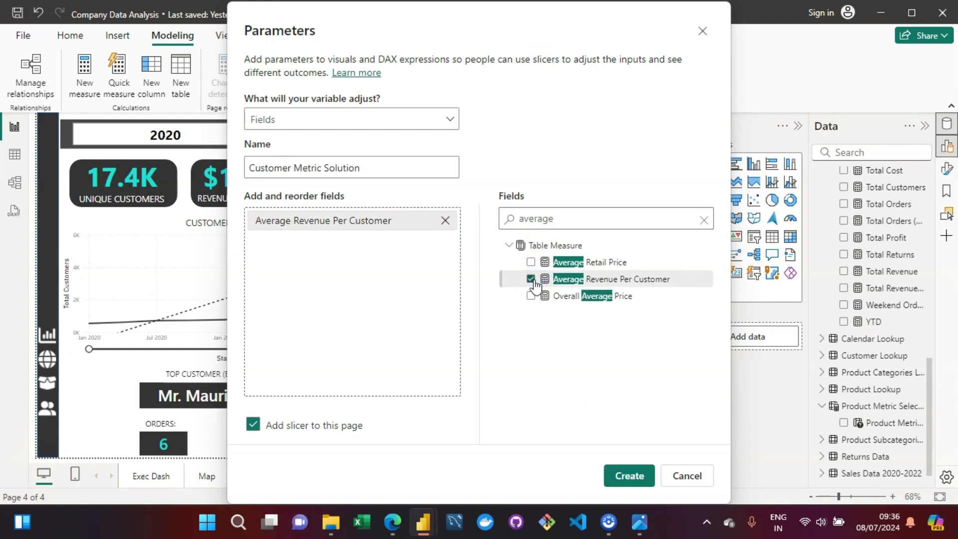
click(706, 221)
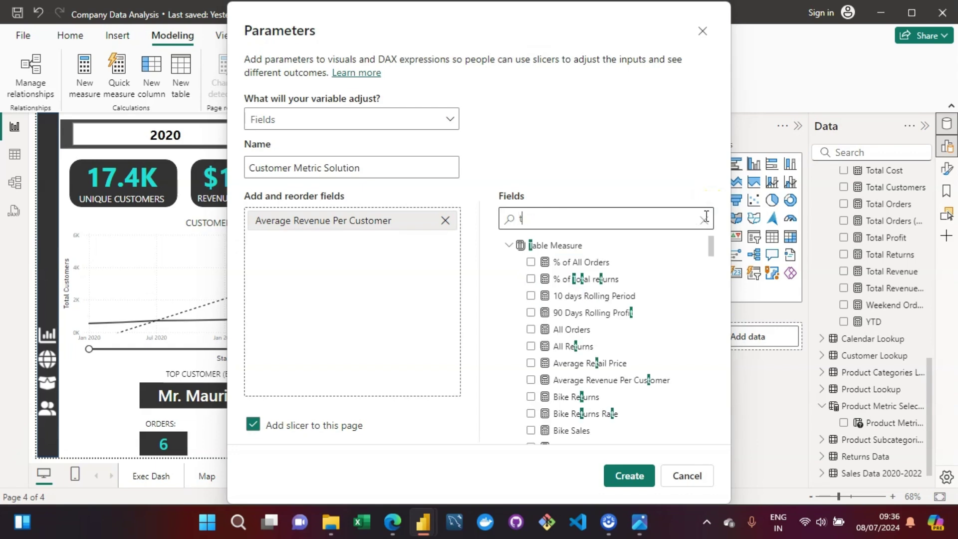
text(total)
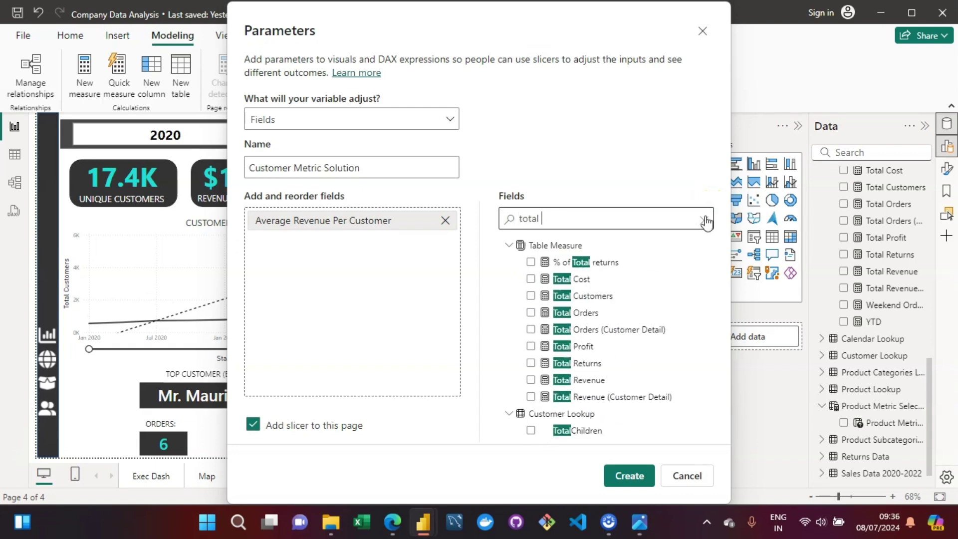
click(530, 296)
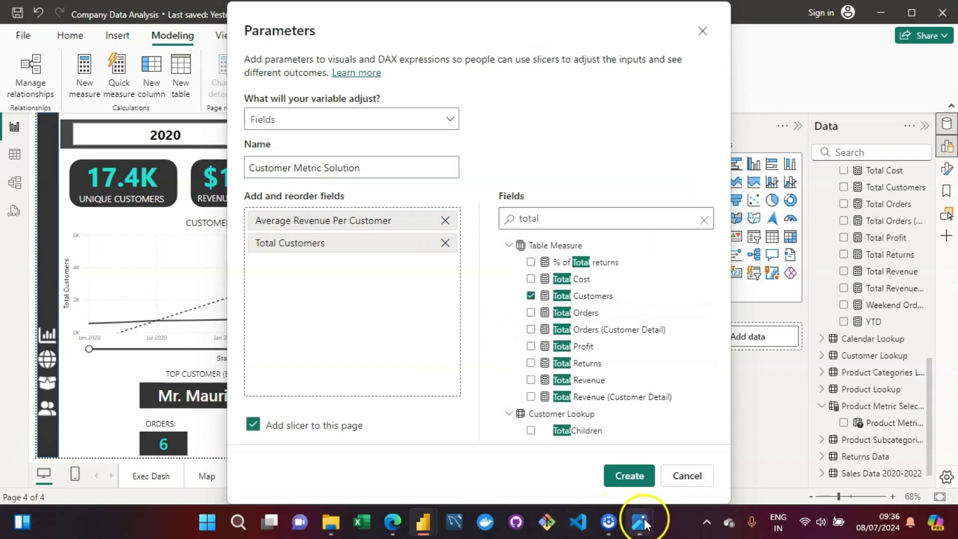
mouse_move(642, 519)
mouse_move(586, 480)
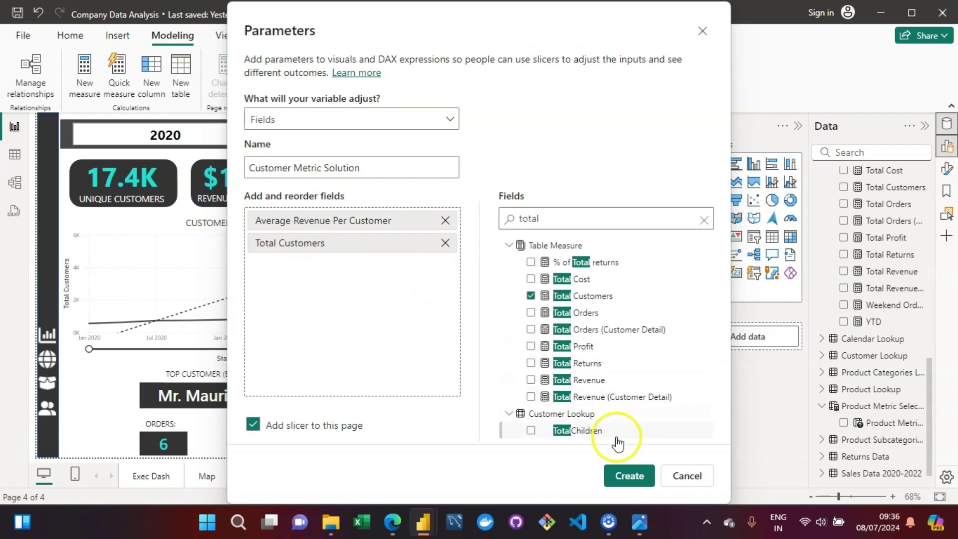
Create the field parameter with its slicer on the page, and review the Key Objectives image for the slicer requirements
click(621, 475)
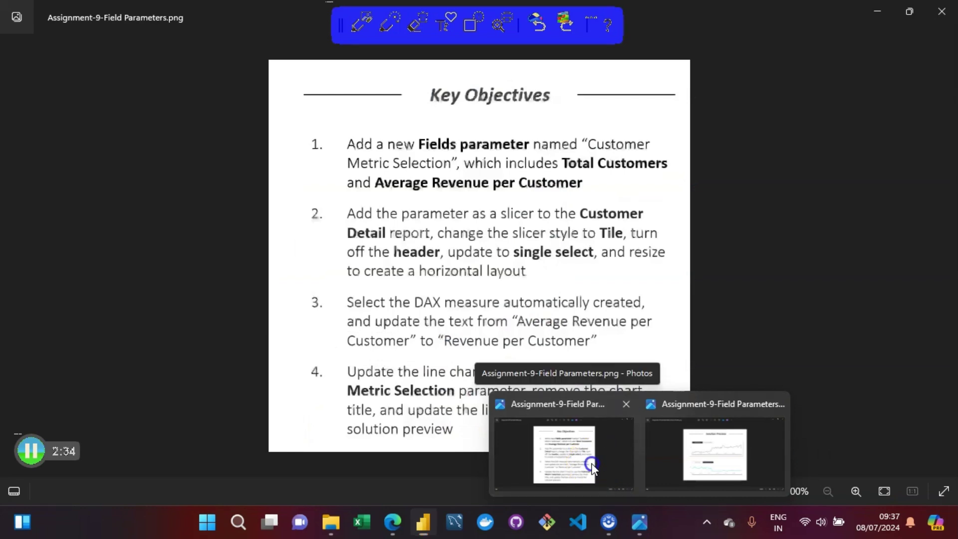
click(592, 463)
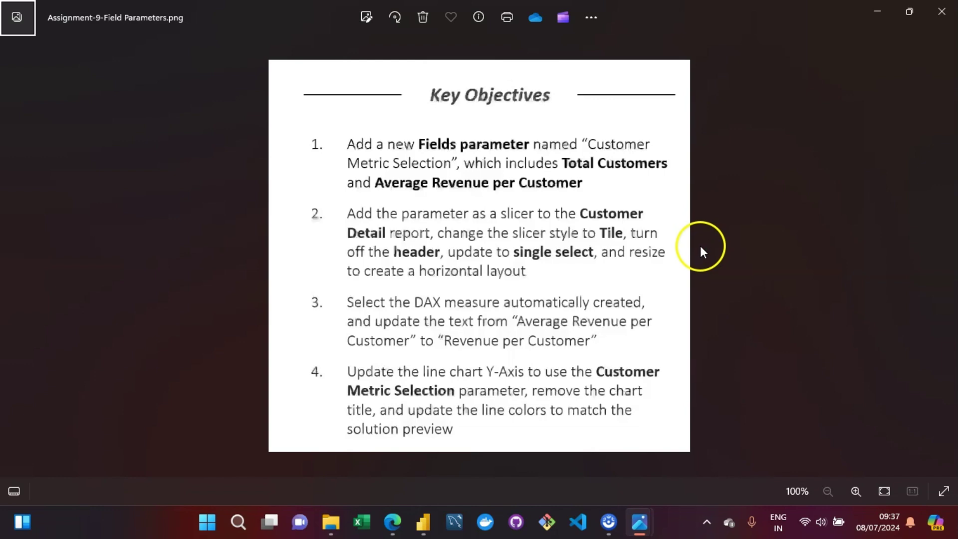
mouse_move(647, 532)
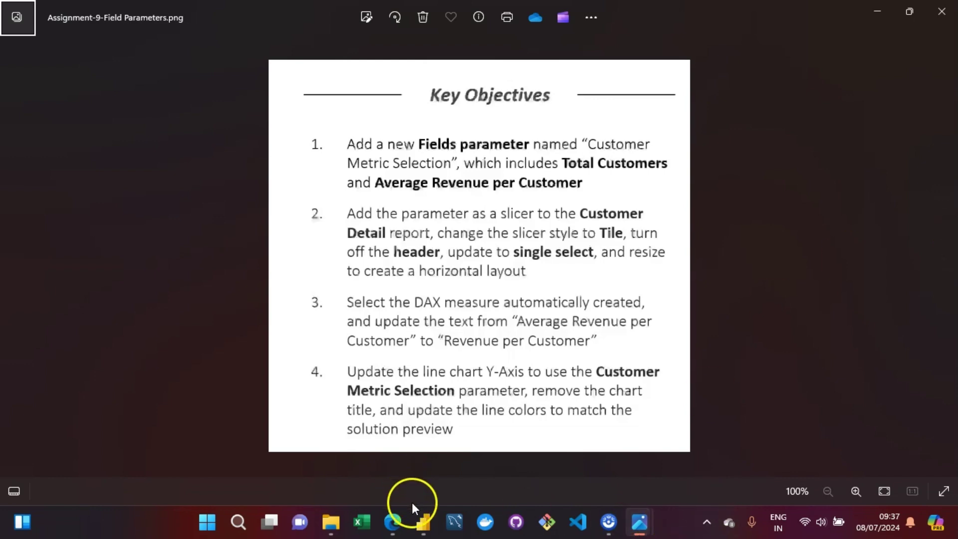
click(424, 526)
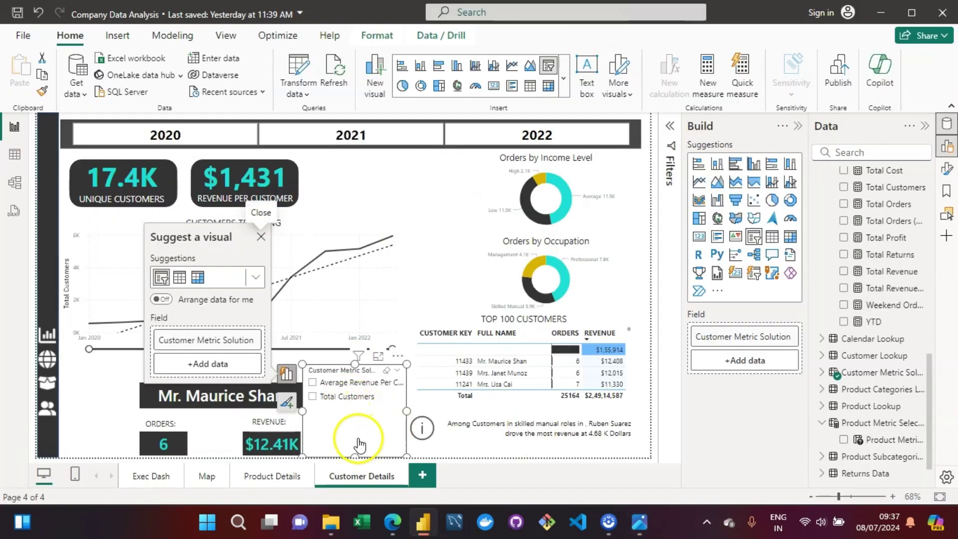
Set the Customer Metric Solution slicer's style to Tile and turn off its slicer header
click(332, 440)
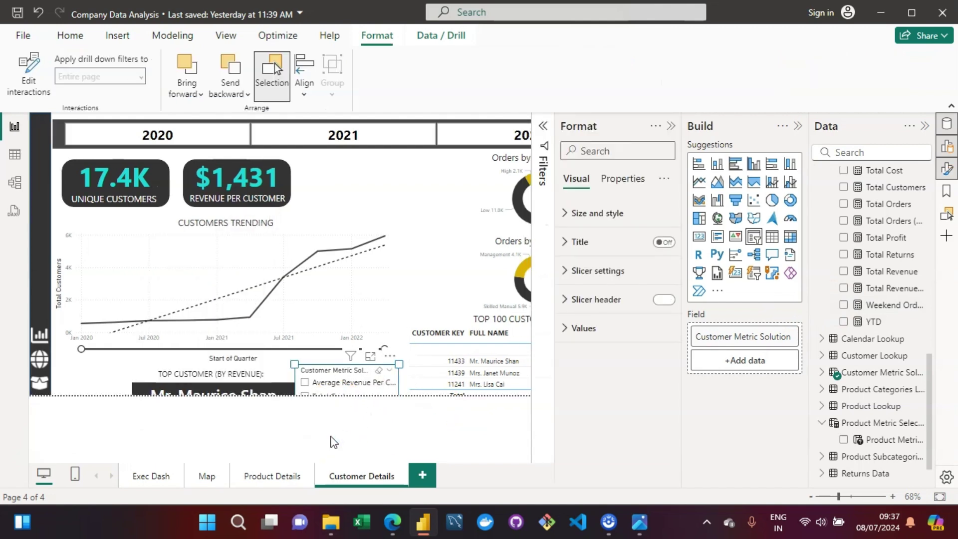
click(569, 270)
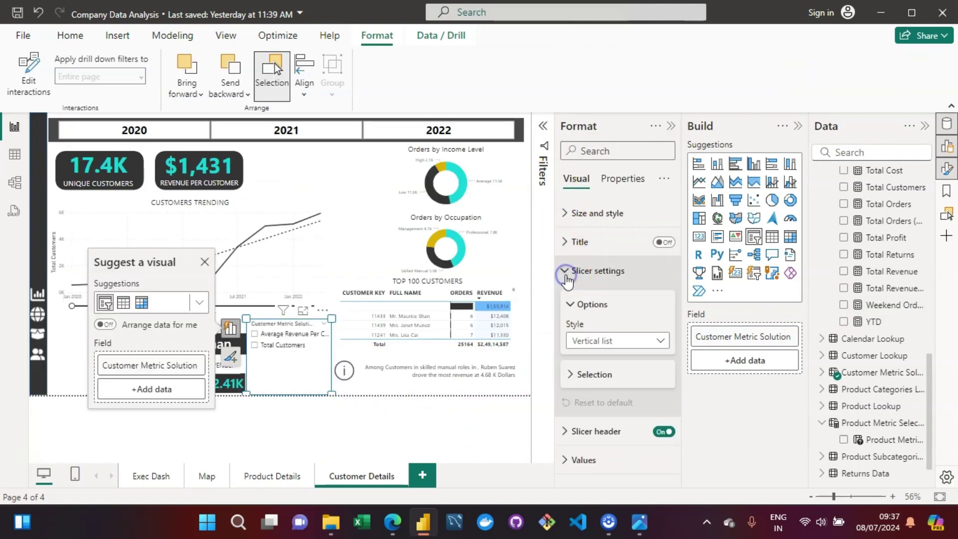
click(643, 340)
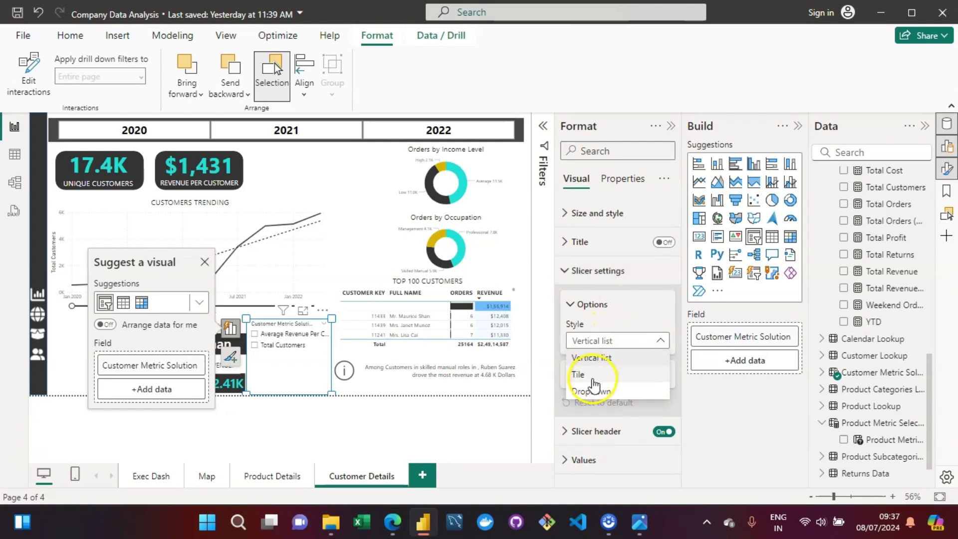
click(593, 380)
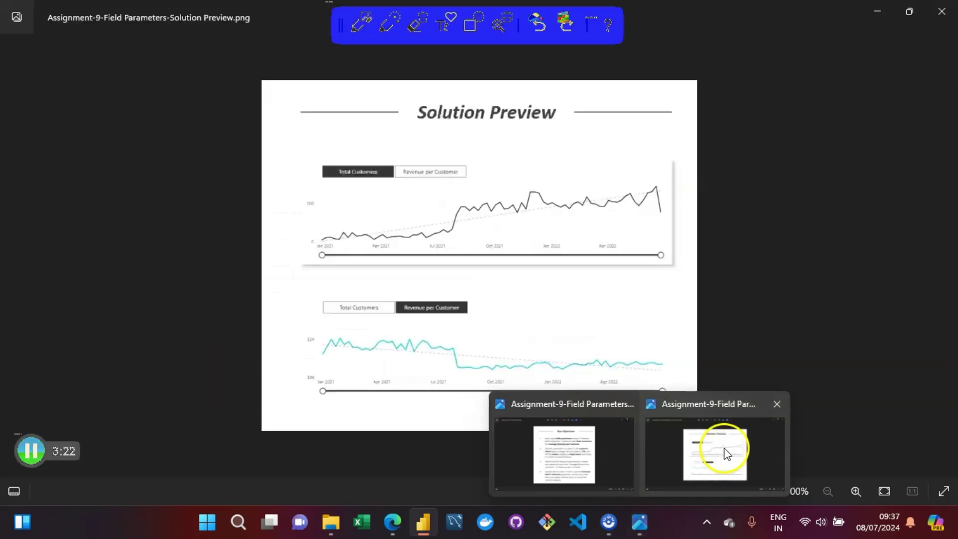
mouse_move(549, 457)
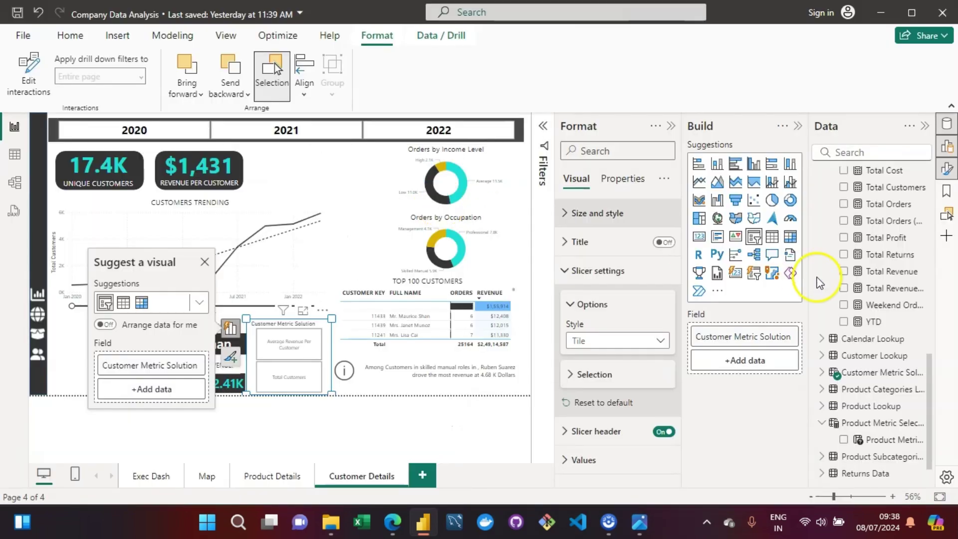
click(663, 431)
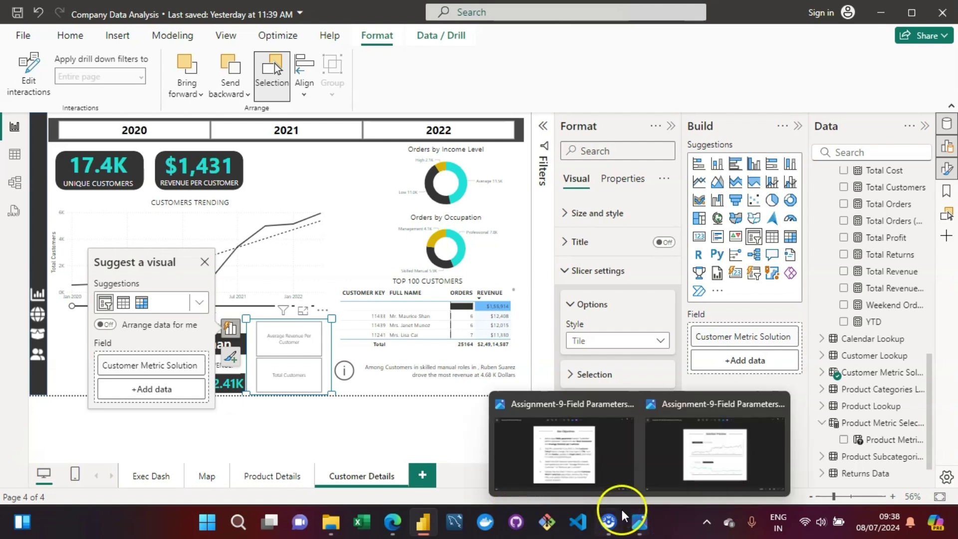
Turn on single select for the Customer Metric Solution slicer, following the assignment's Key Objectives
click(642, 528)
mouse_move(552, 448)
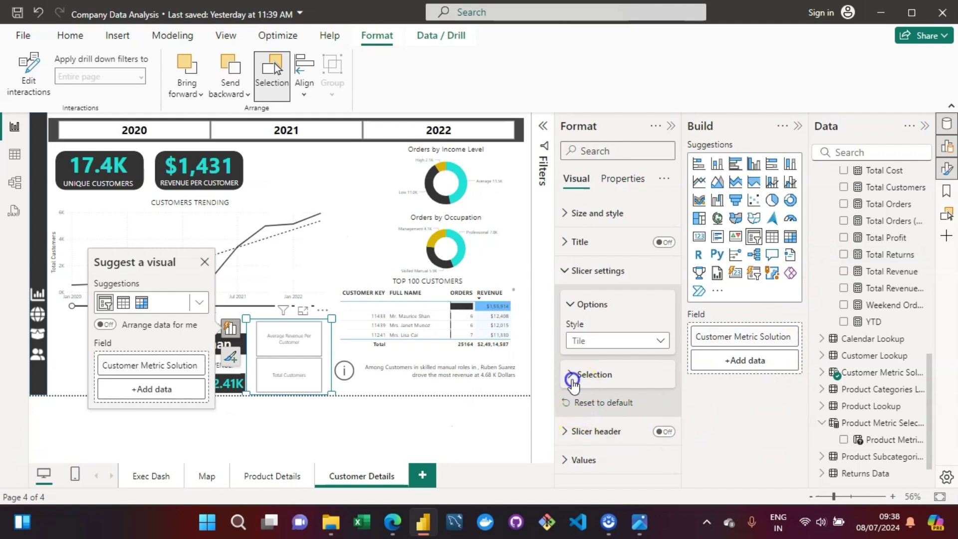
click(570, 376)
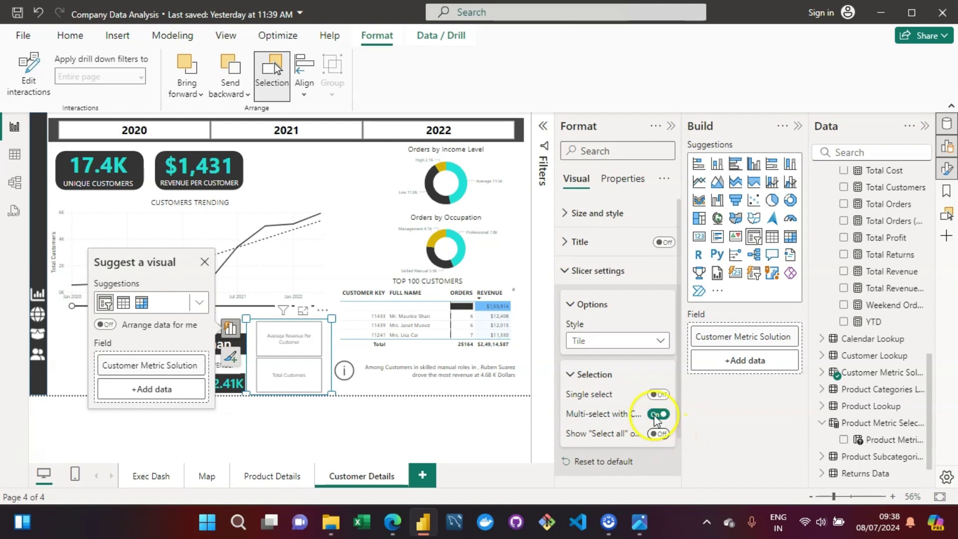
click(657, 395)
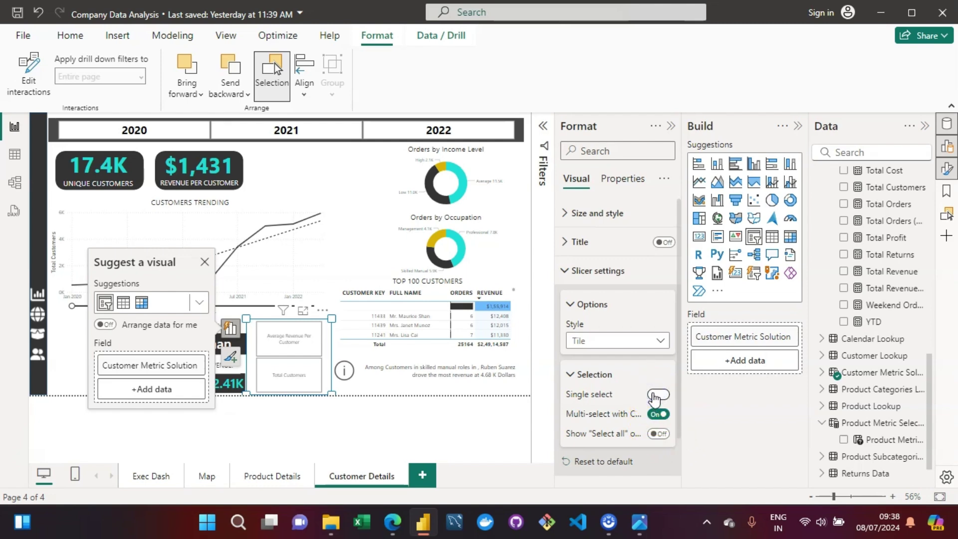
click(657, 394)
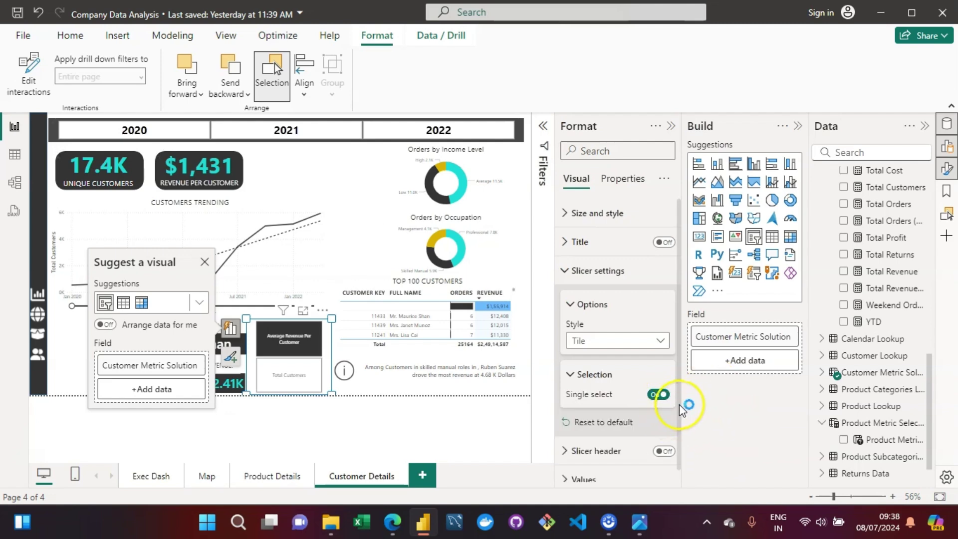
Resize the slicer into a horizontal two-tile layout and place it beside the Revenue Per Customer card, matching the solution preview
mouse_move(651, 529)
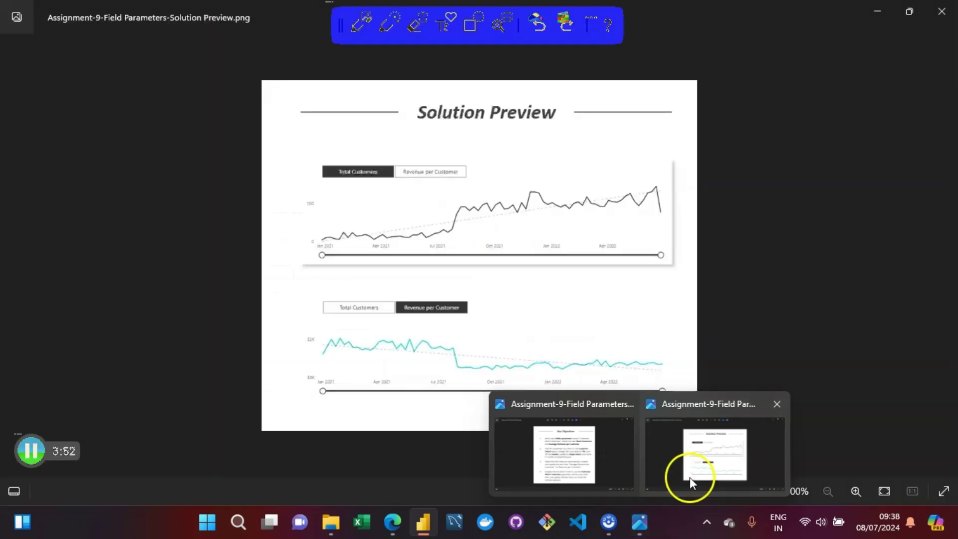
mouse_move(604, 457)
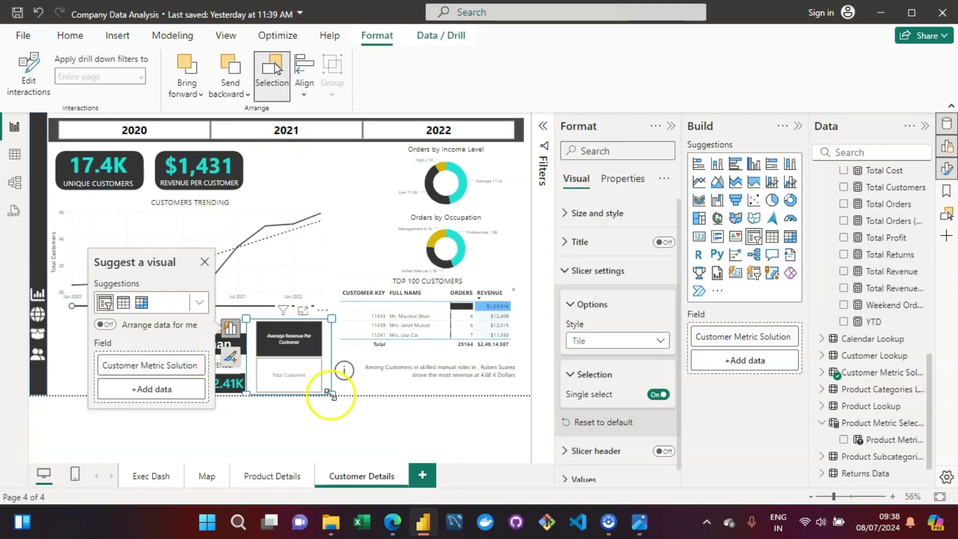
drag(331, 392, 427, 359)
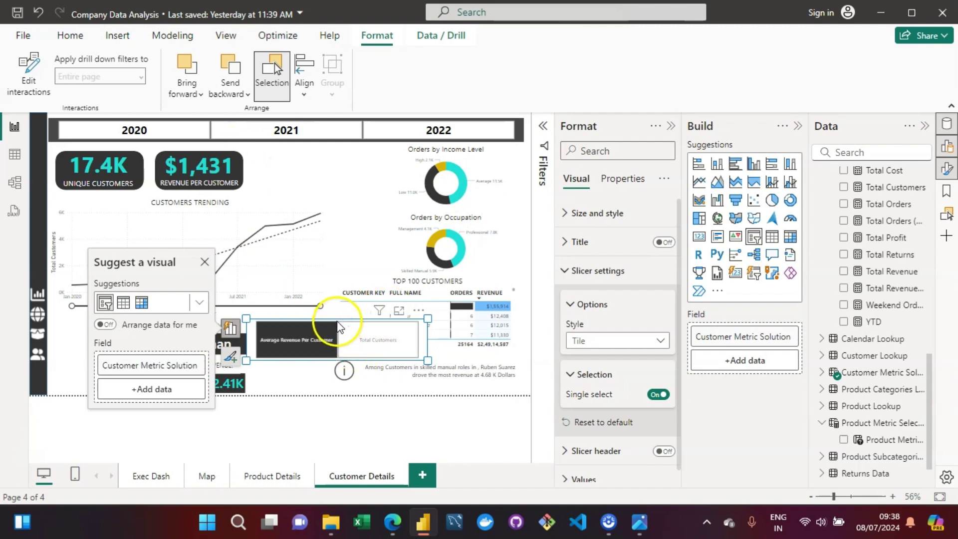
drag(336, 317, 338, 147)
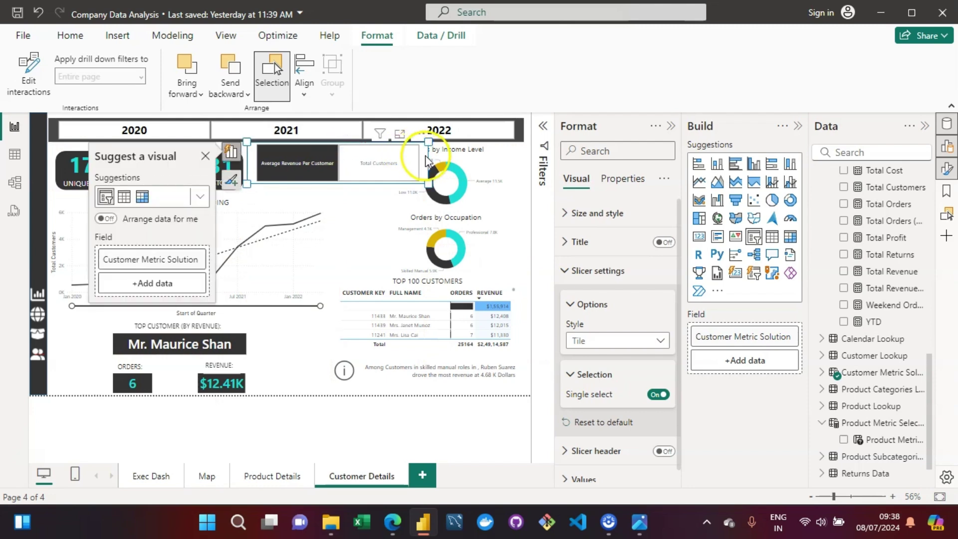
drag(427, 183, 359, 167)
drag(359, 167, 363, 165)
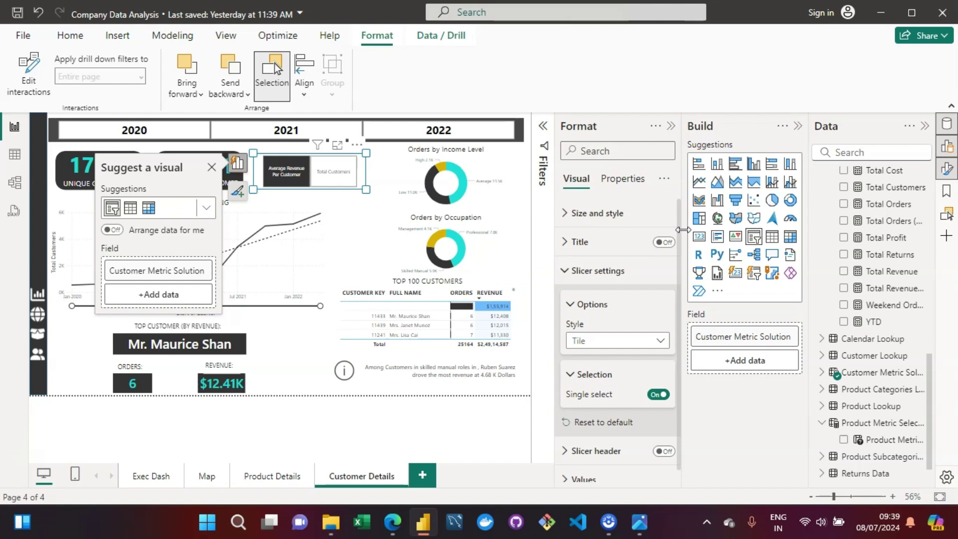
Expand the slicer's size and style settings and choose Total Customers as the selected tile
click(276, 182)
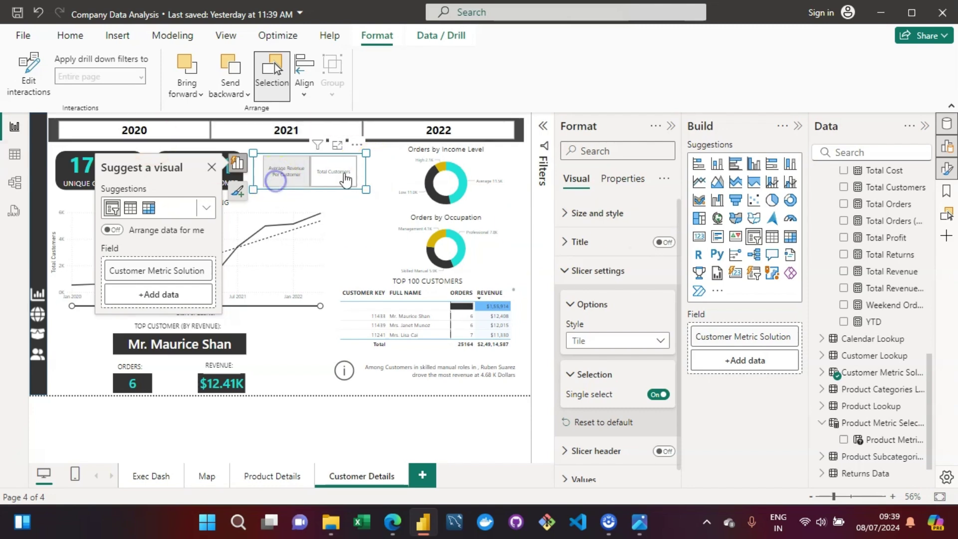
click(594, 213)
click(284, 184)
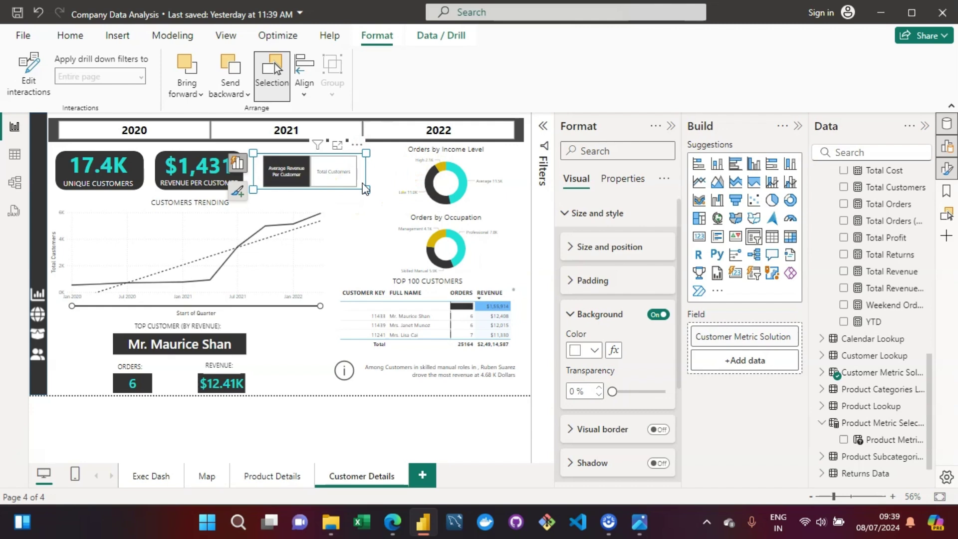
click(368, 189)
click(366, 185)
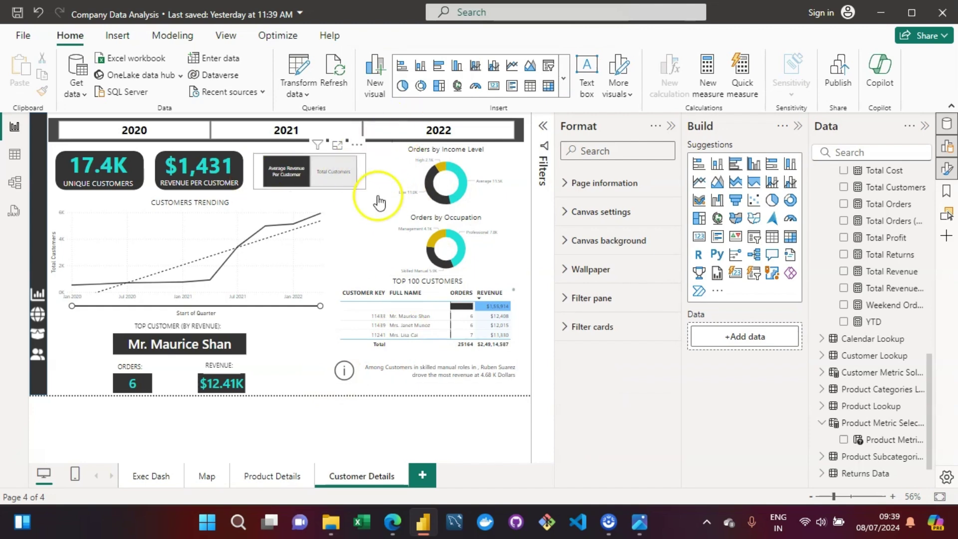
click(333, 171)
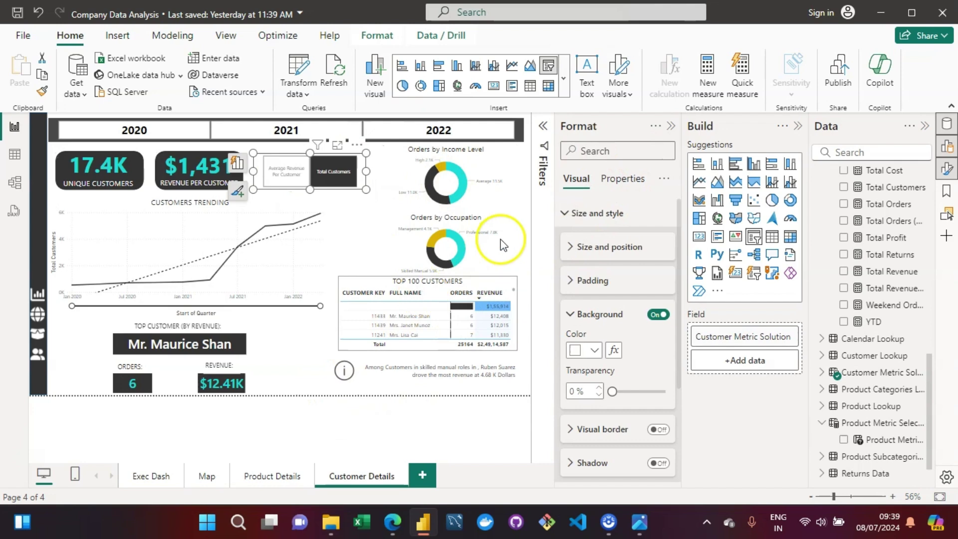
click(522, 185)
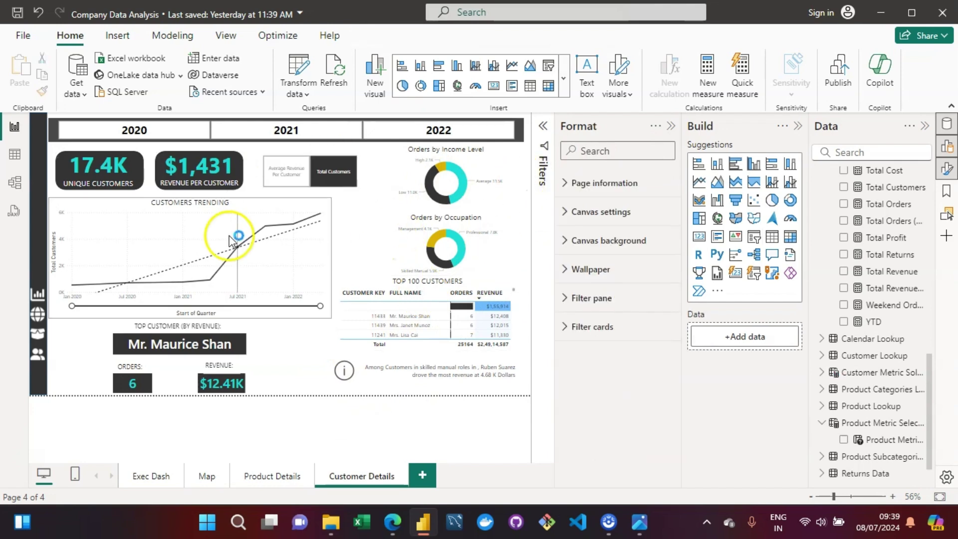
Remove Total Customers from the Y-axis of the Customers Trending line chart
click(115, 210)
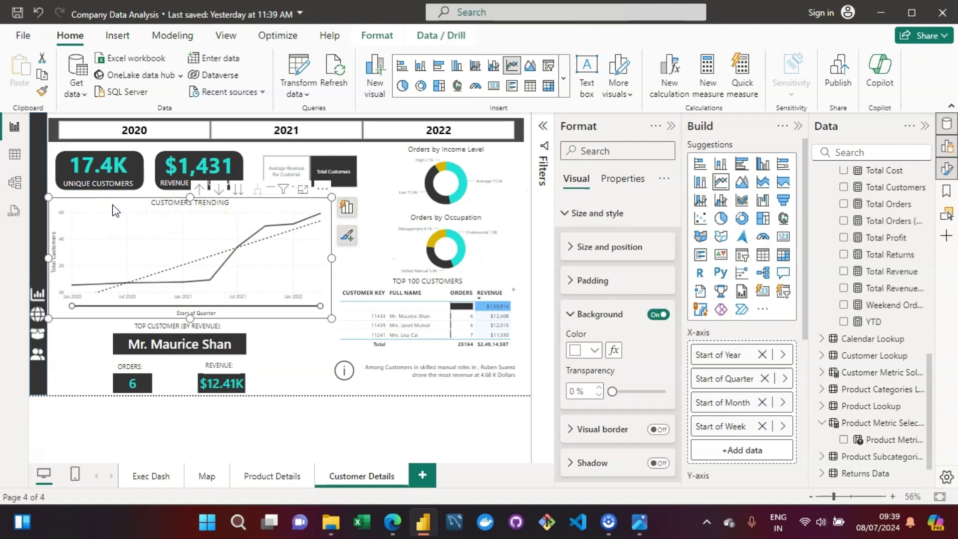
click(348, 209)
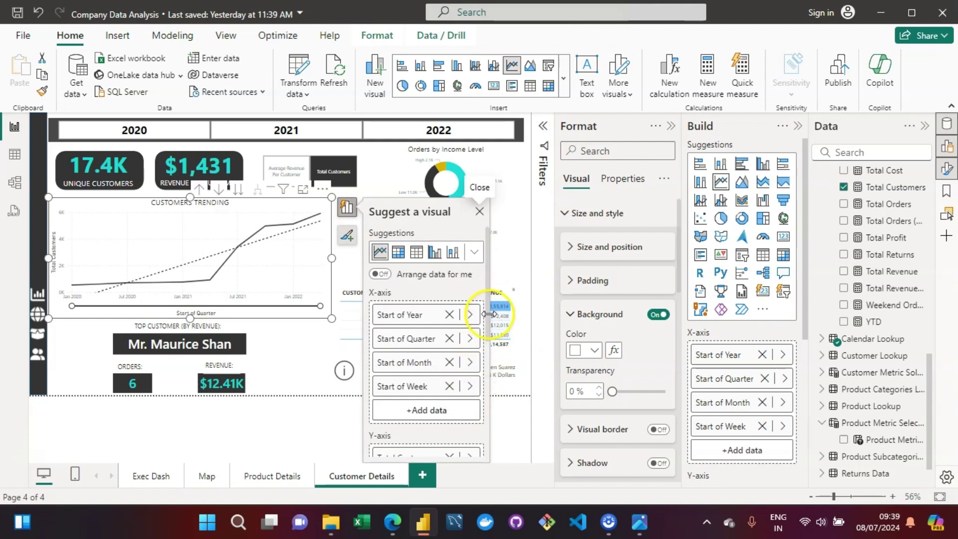
drag(487, 312, 484, 361)
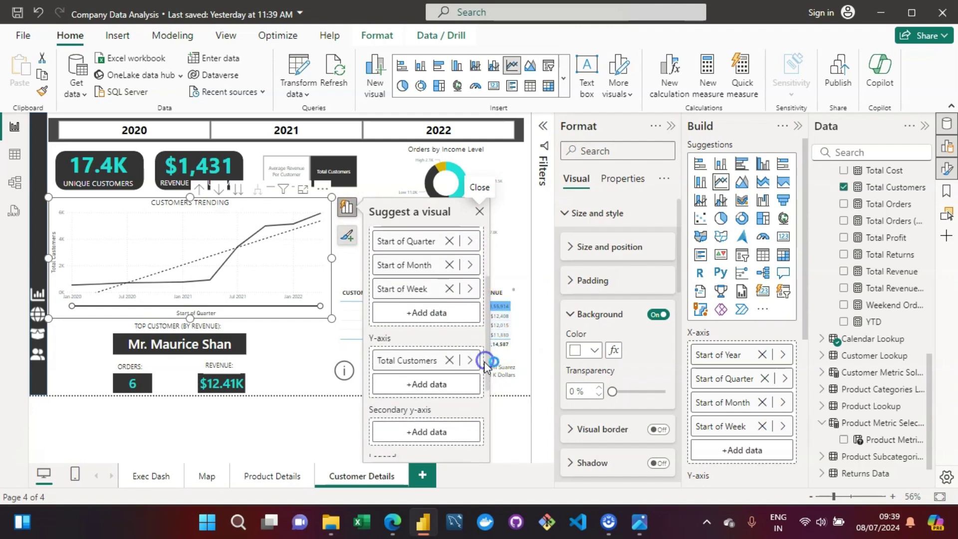
click(449, 360)
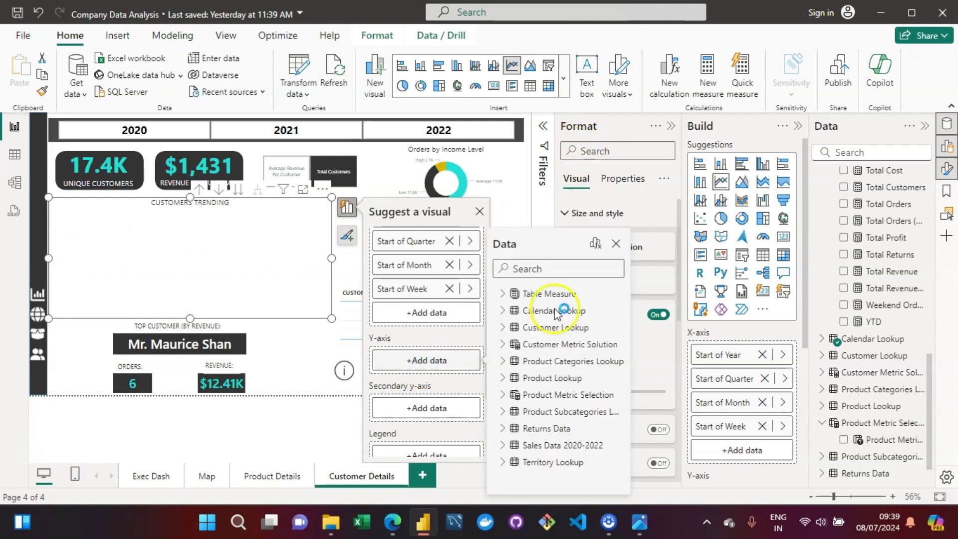
Search the data fields for "cust" and add the Customer Metric Solution parameter to the line chart's Y-axis
text(fie)
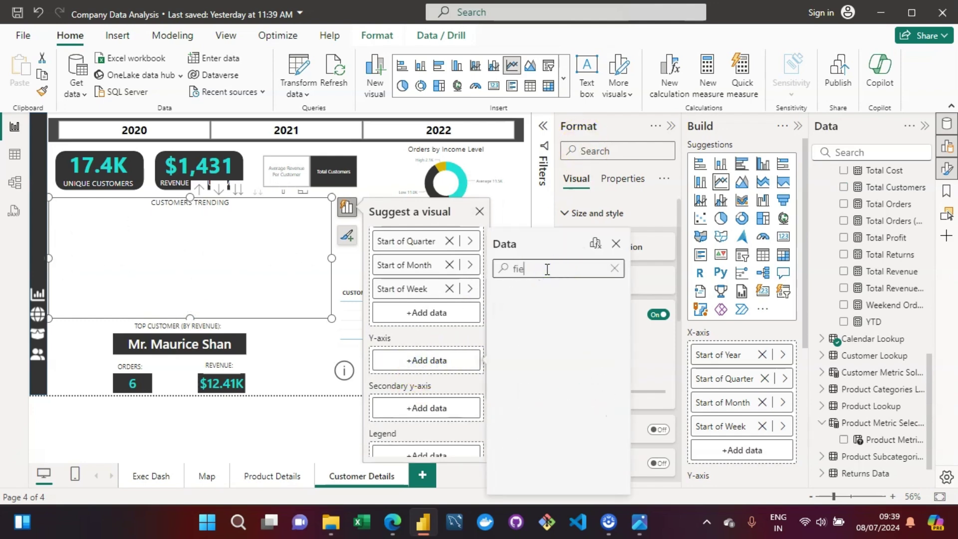
key(BackSpace)
key(BackSpace)
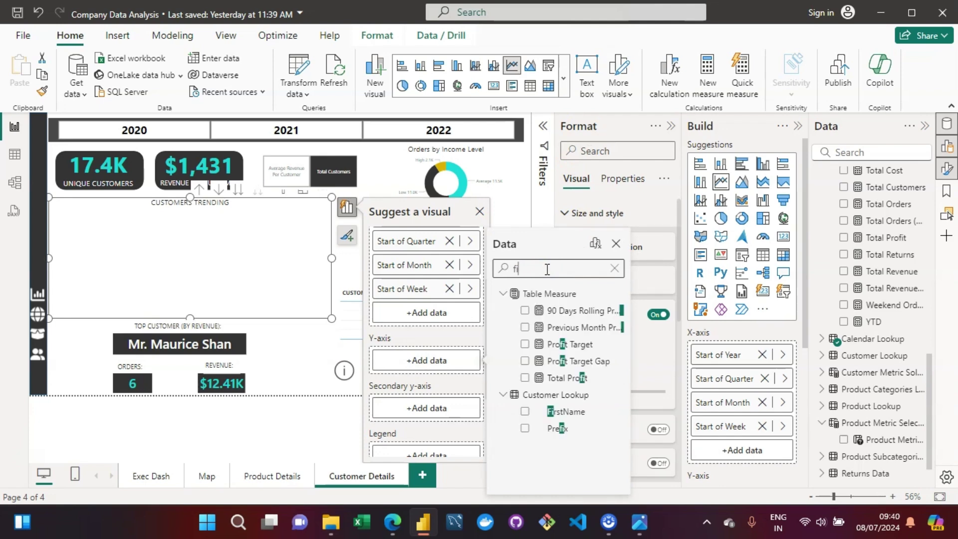
text(cust)
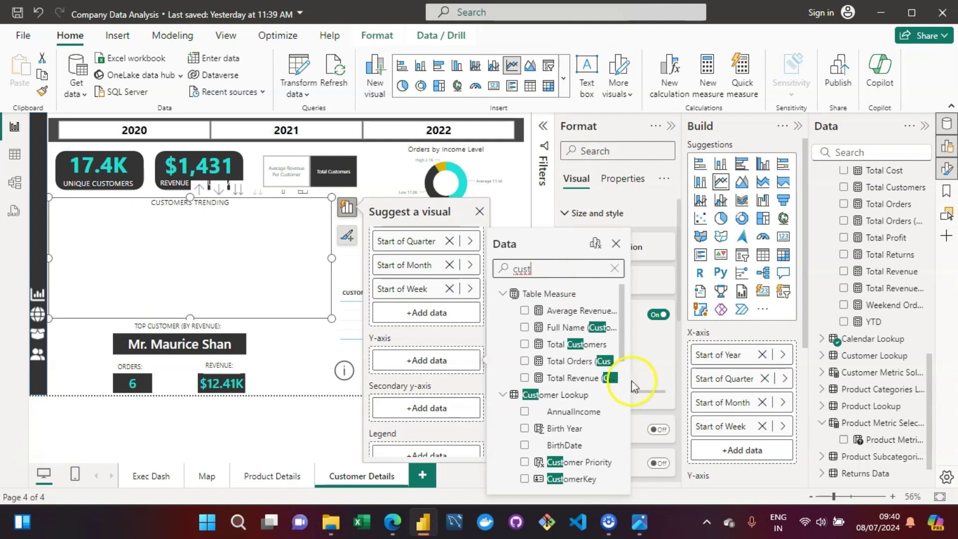
drag(623, 379, 616, 483)
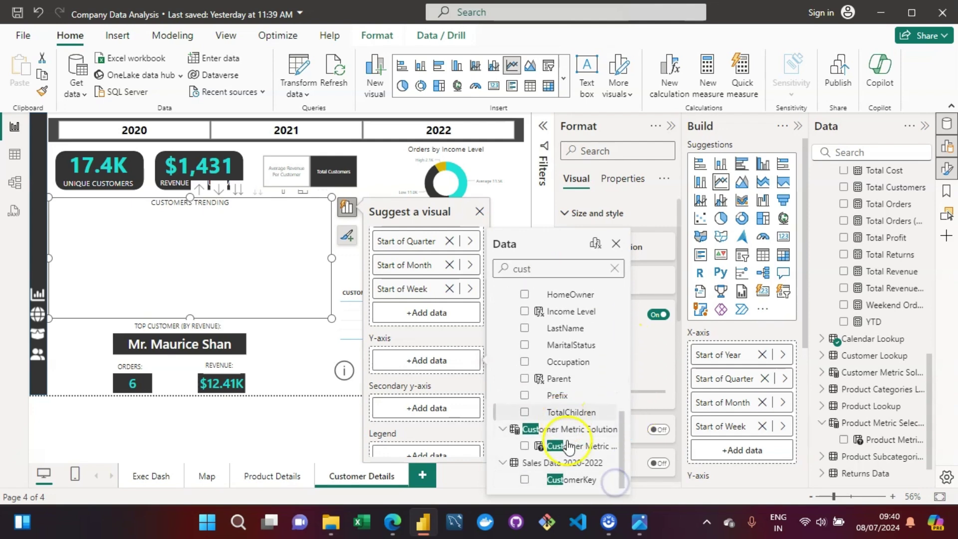
click(525, 446)
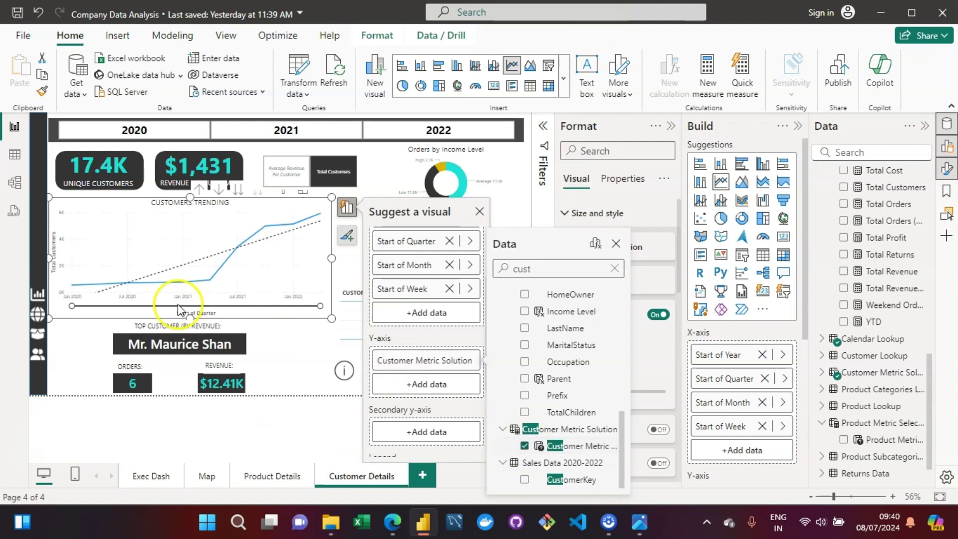
Test the slicer by switching the line chart between Average Revenue Per Customer and Total Customers, ending on Average Revenue Per Customer
click(228, 205)
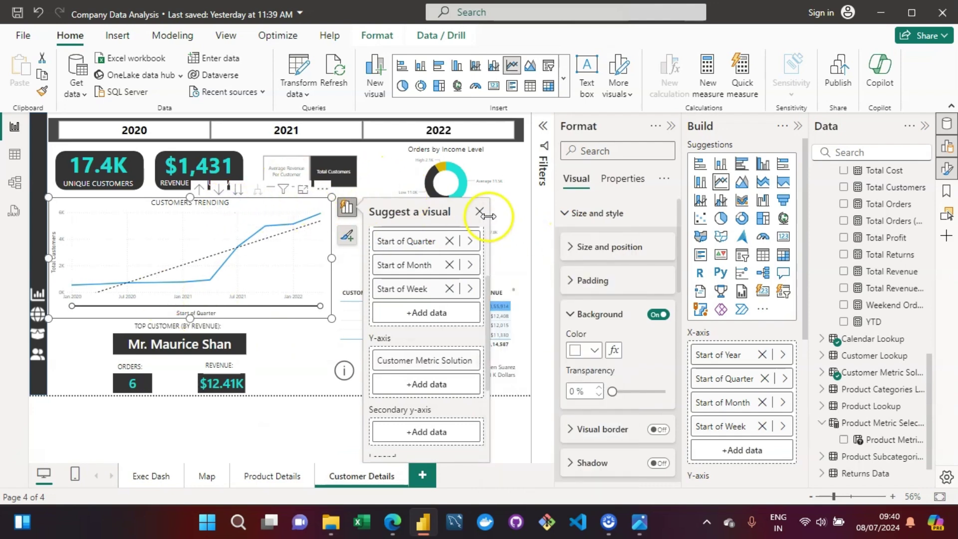
click(299, 174)
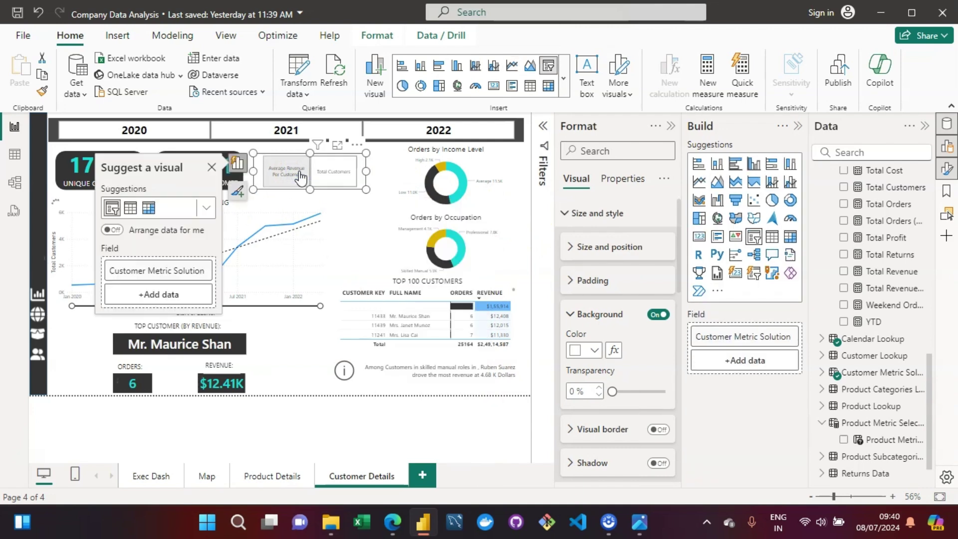
ctrl+click(299, 176)
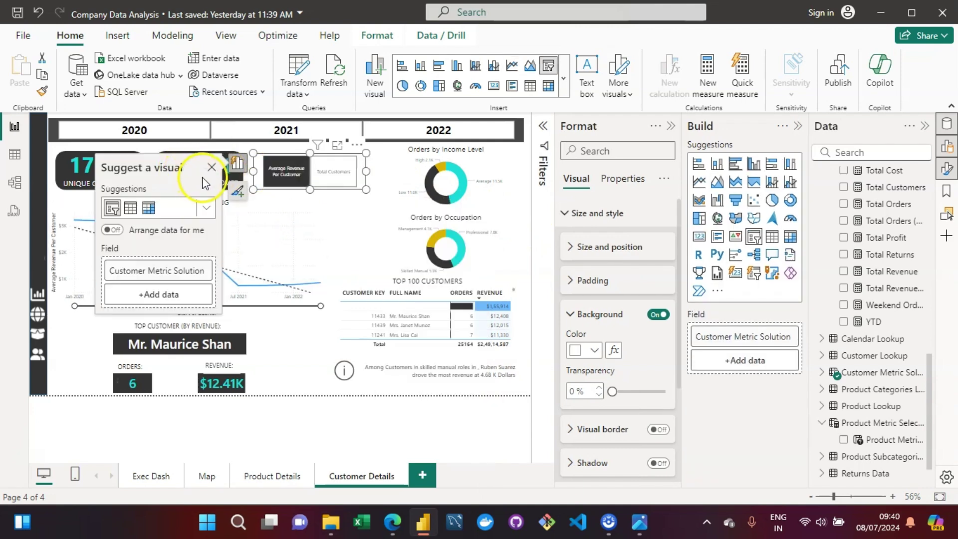
click(211, 167)
click(335, 168)
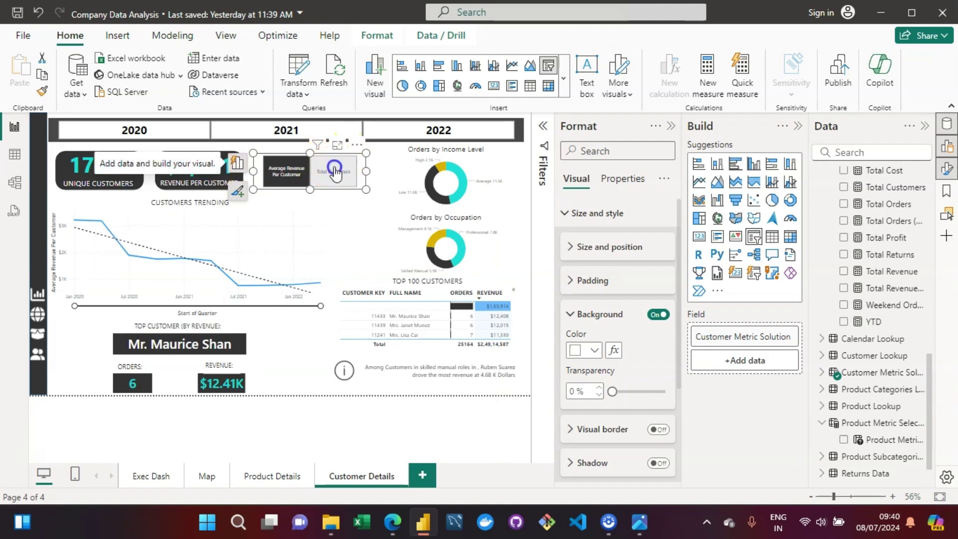
click(287, 186)
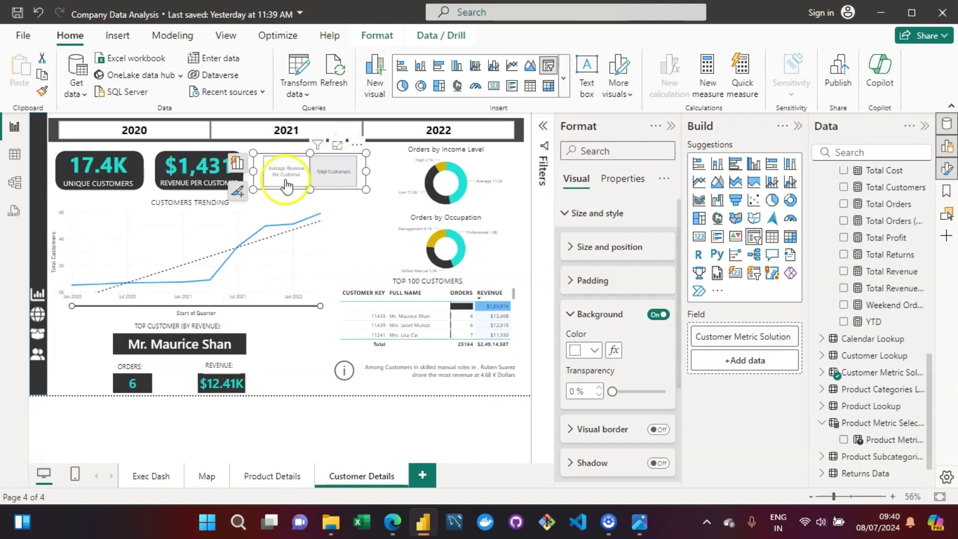
click(282, 176)
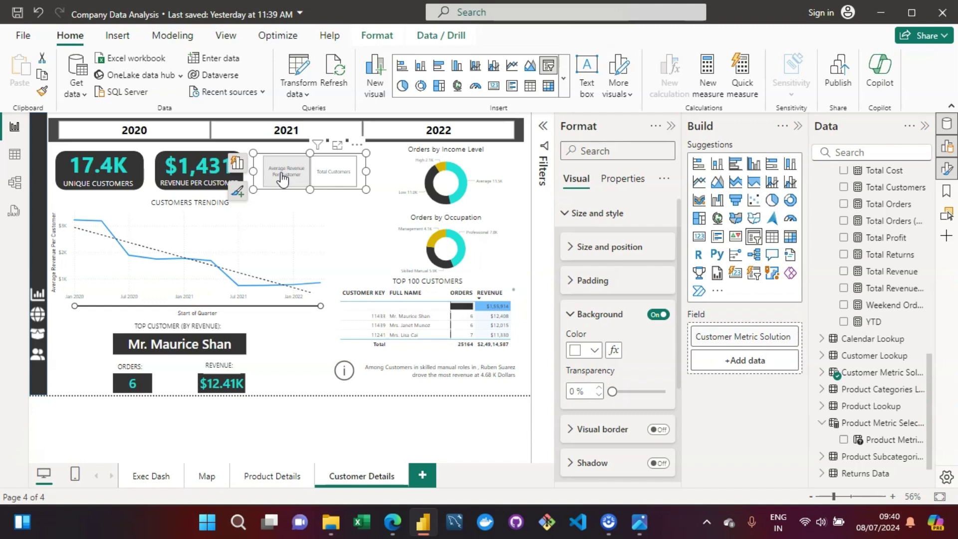
click(283, 178)
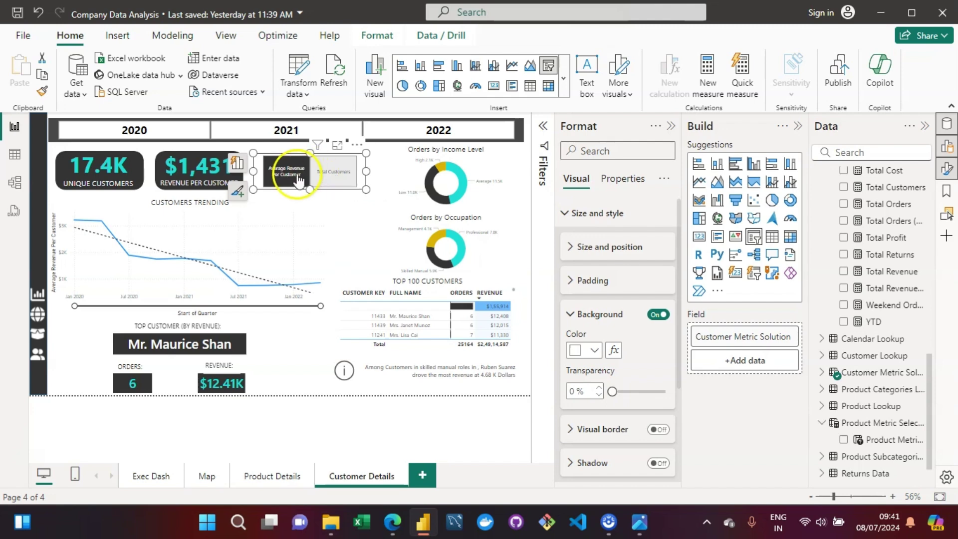
Review the Assignment 9 Key Objectives image in Photos, return to Power BI and open the Customer Metric Solution parameter's DAX formula
mouse_move(639, 530)
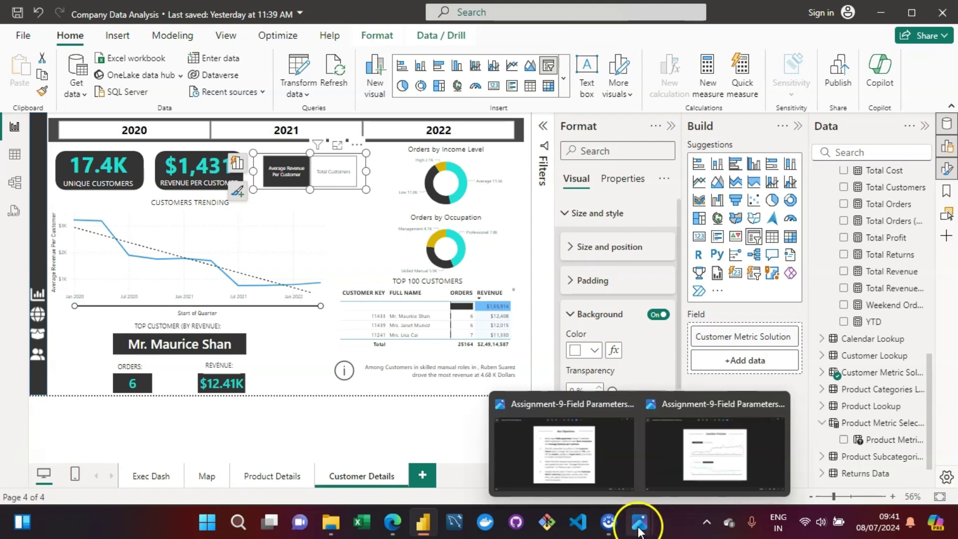
click(561, 446)
click(833, 315)
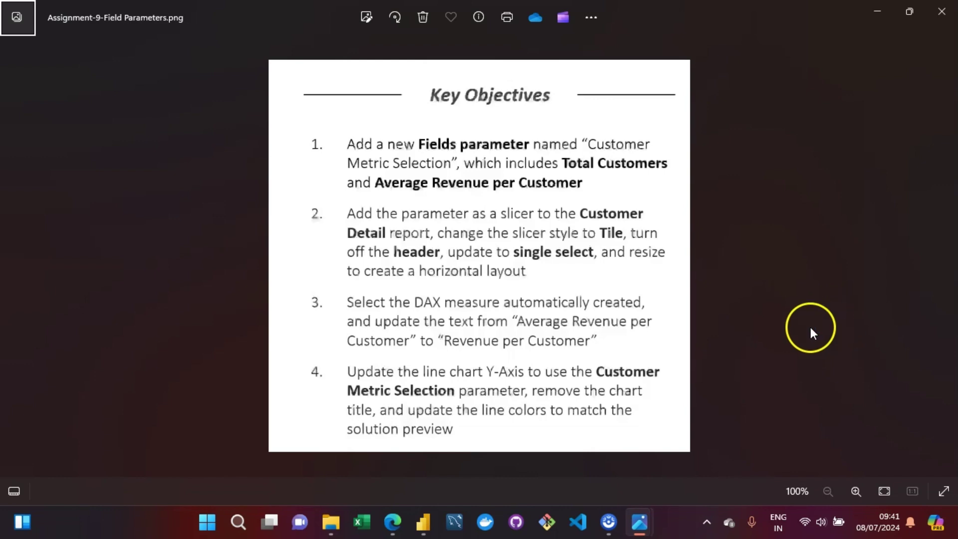
mouse_move(422, 521)
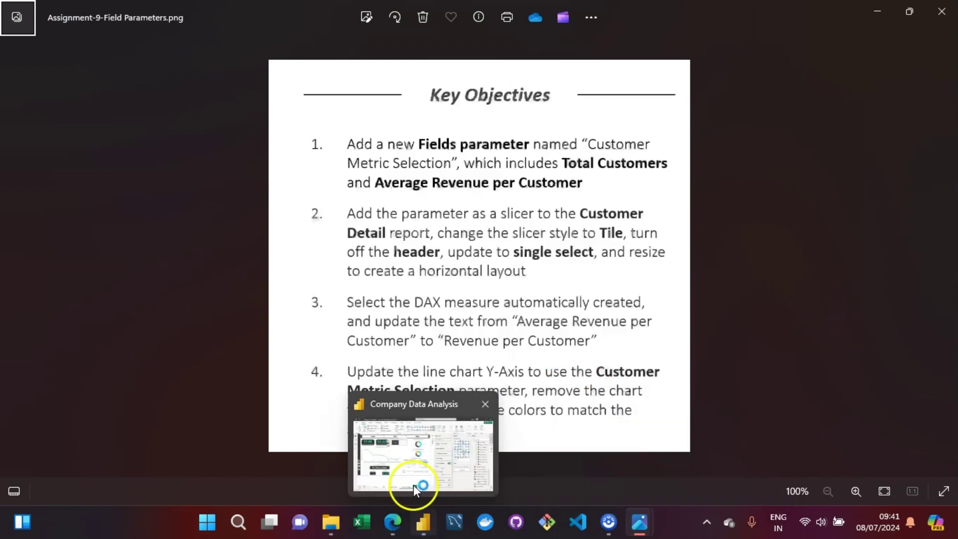
click(413, 485)
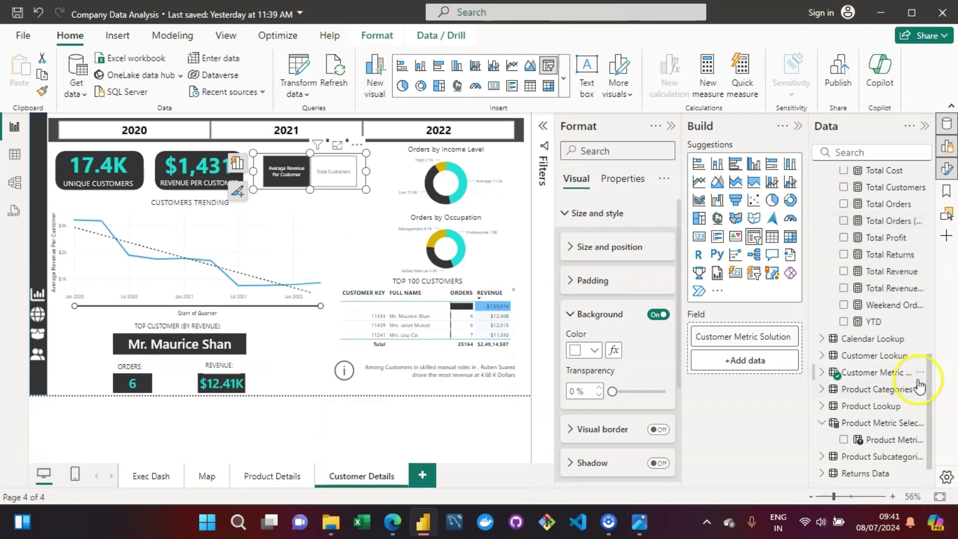
click(850, 373)
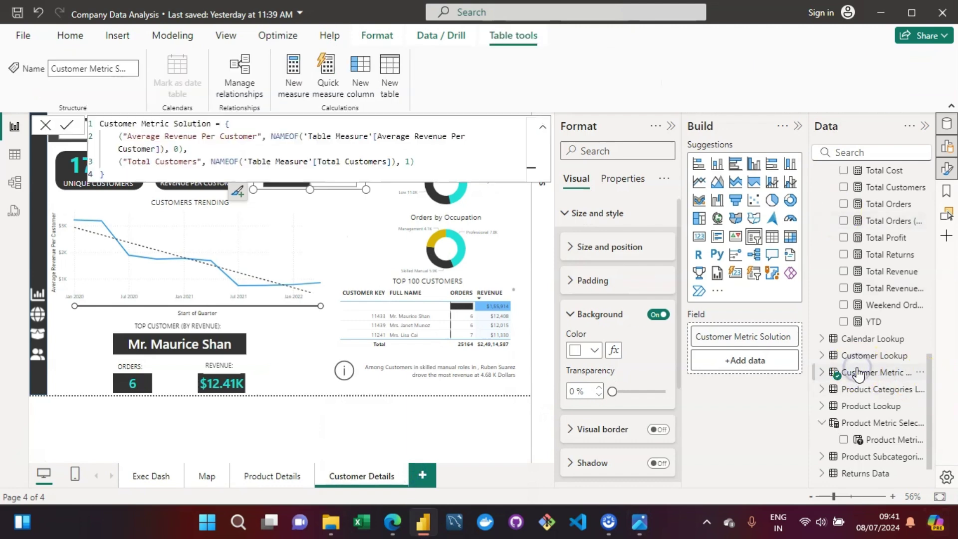
click(822, 372)
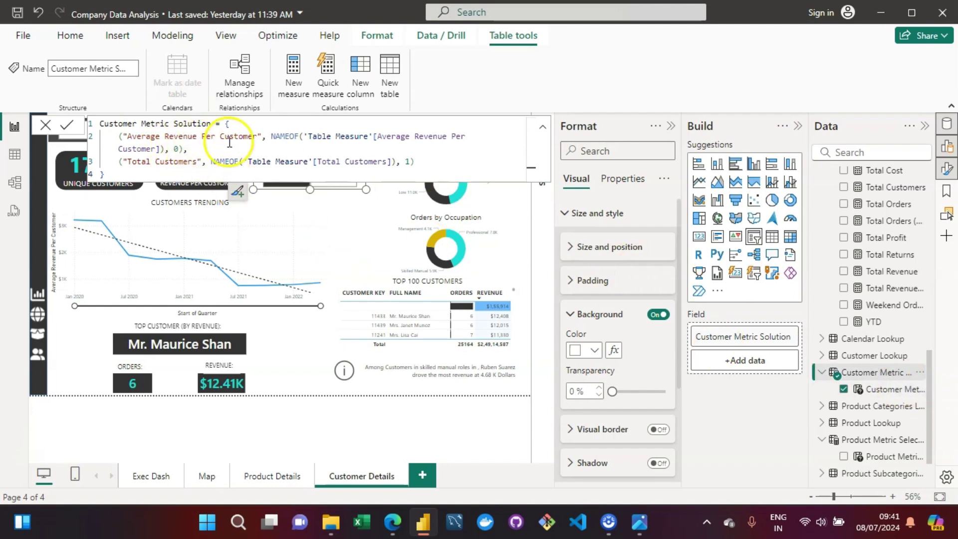
Change the first display label in the Customer Metric Solution formula to "Revenue Per Customer" and commit the formula
double_click(167, 140)
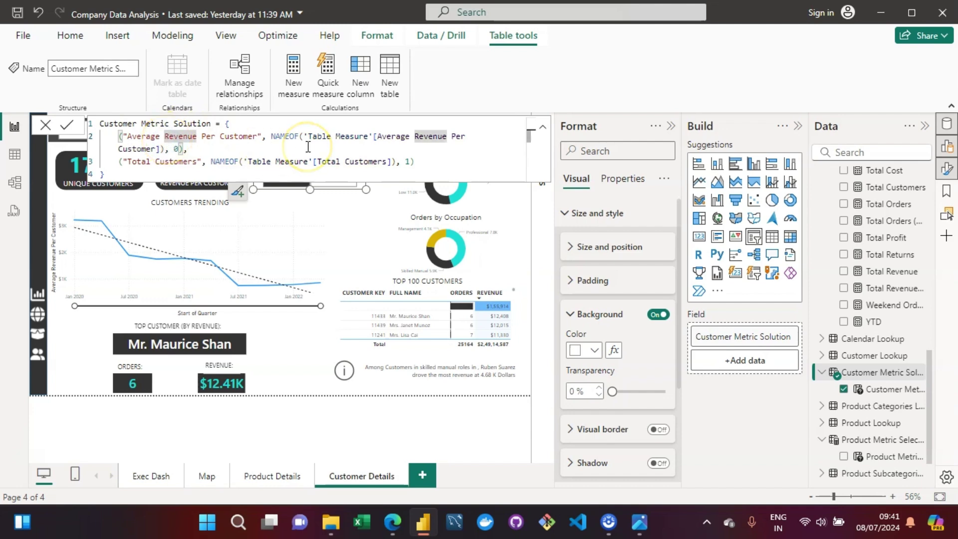
mouse_move(644, 521)
click(570, 448)
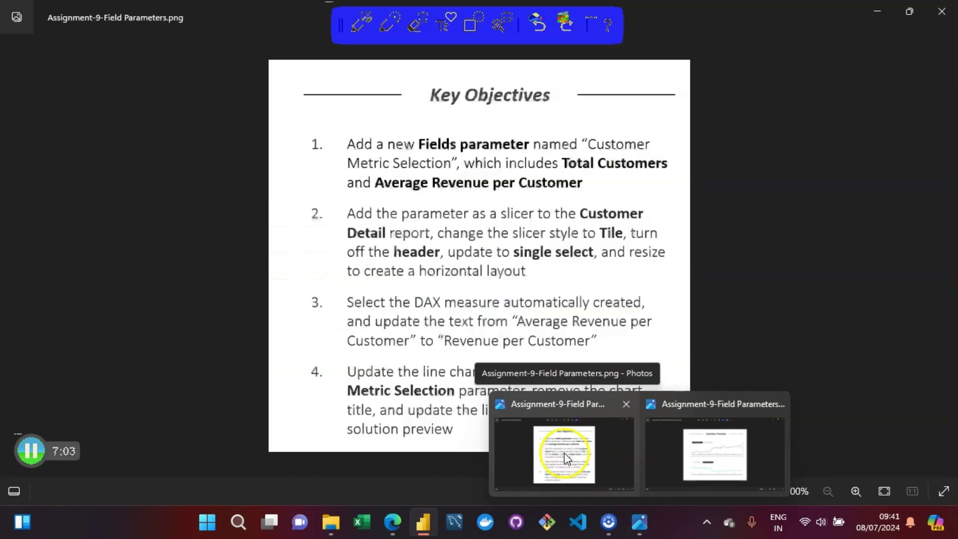
key(alt+Tab)
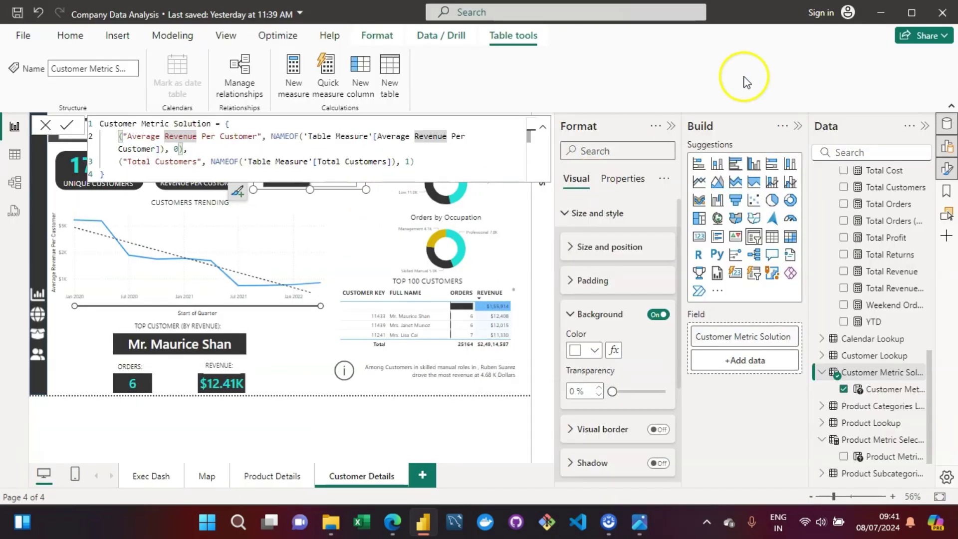
key(BackSpace)
key(BackSpace)
key(BackSpace)
key(BackSpace)
key(BackSpace)
key(BackSpace)
key(BackSpace)
key(BackSpace)
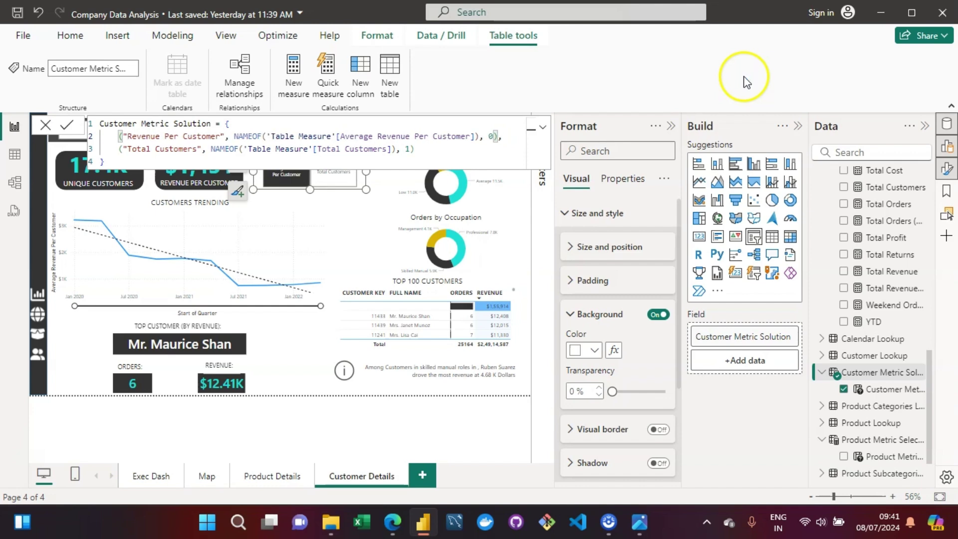
key(Return)
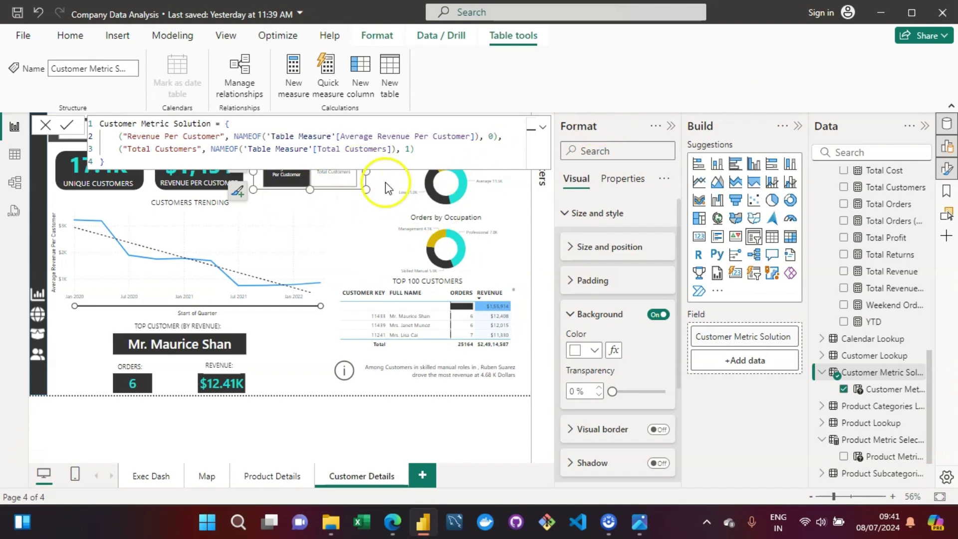
click(489, 234)
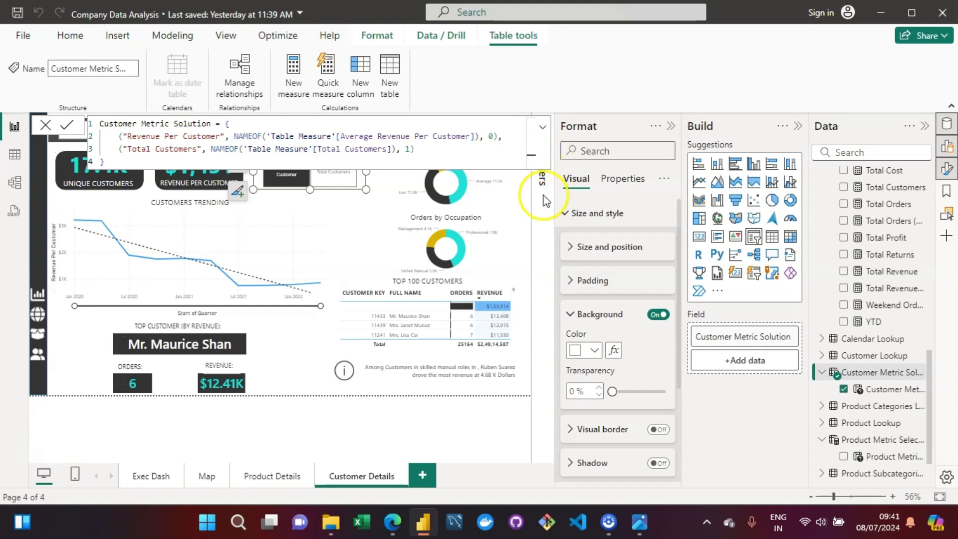
click(527, 199)
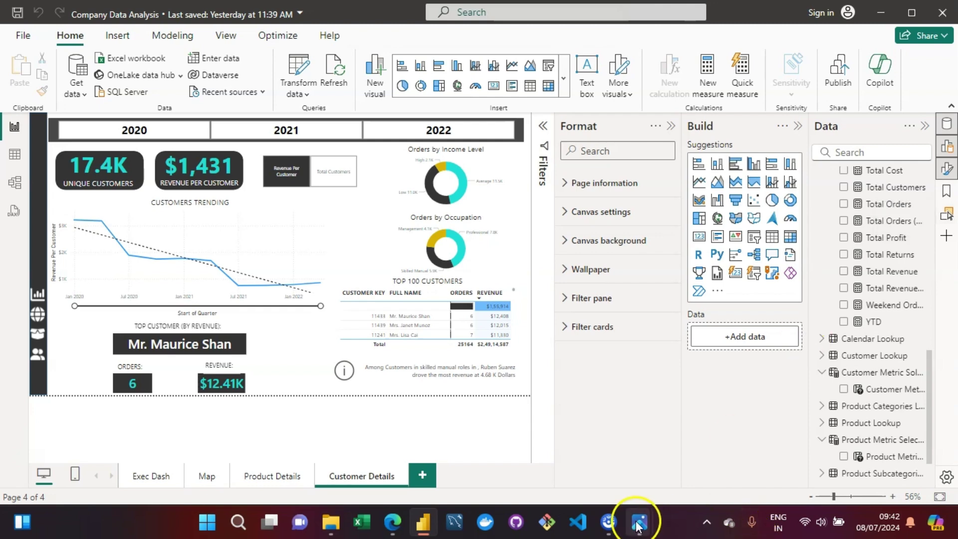
Check the Key Objectives image in Photos for the chart requirements, and select the Customers Trending line chart's title back in Power BI
mouse_move(640, 522)
mouse_move(729, 450)
mouse_move(591, 448)
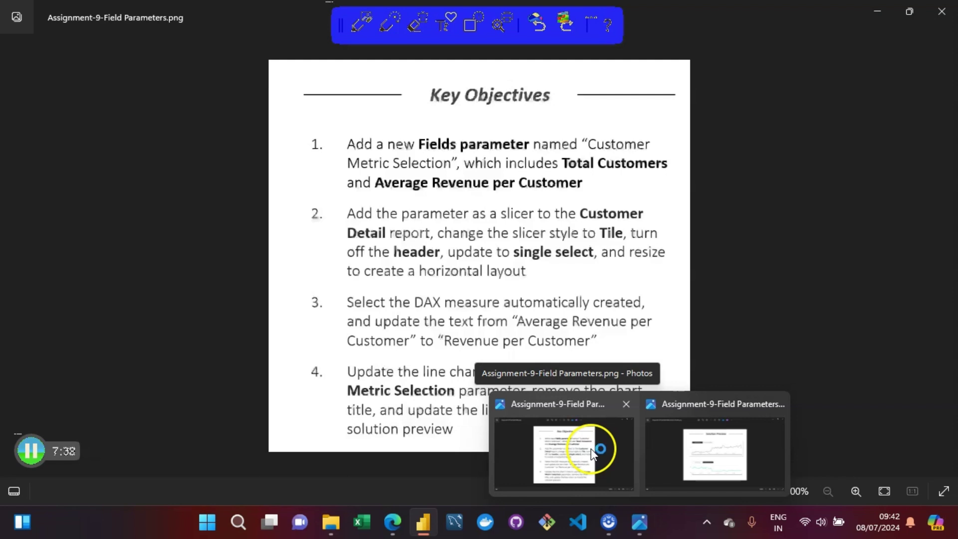
click(591, 449)
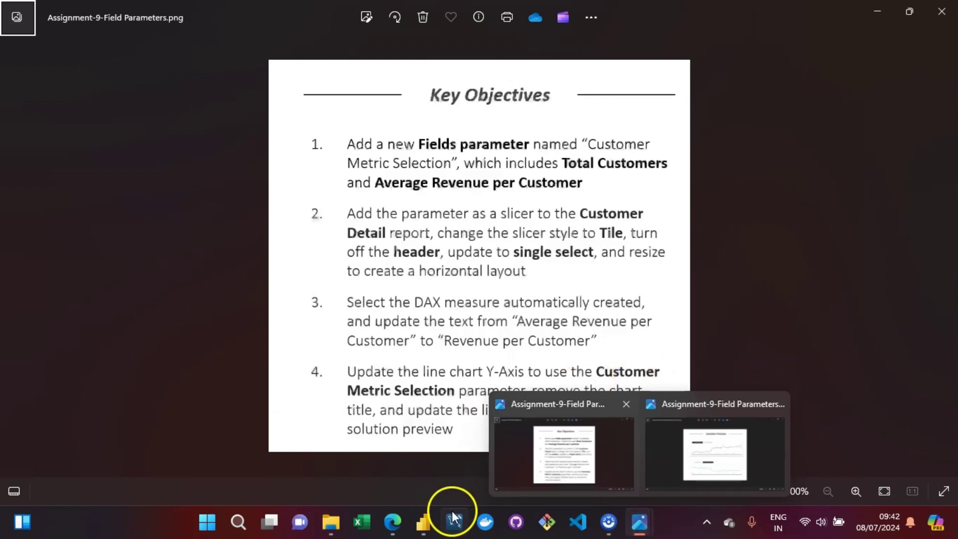
mouse_move(422, 520)
click(417, 450)
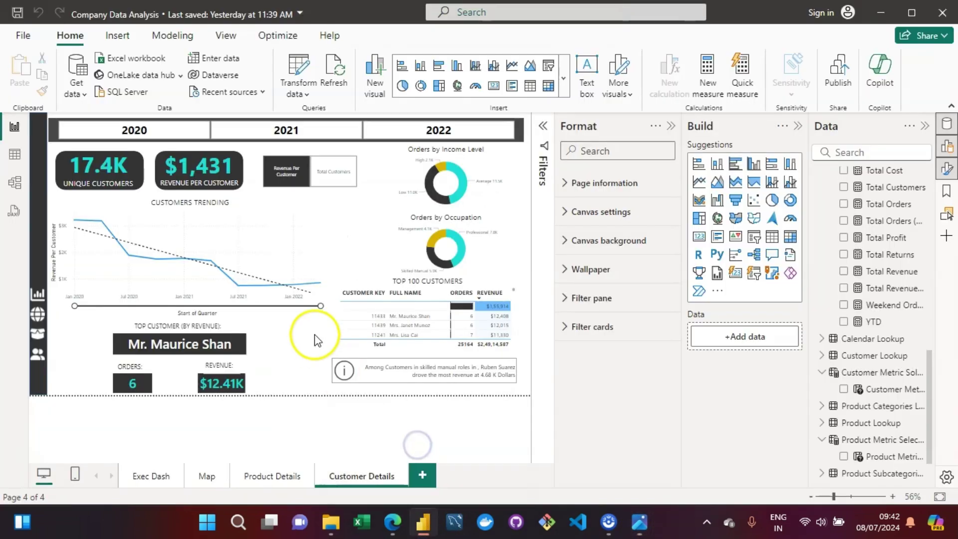
click(267, 209)
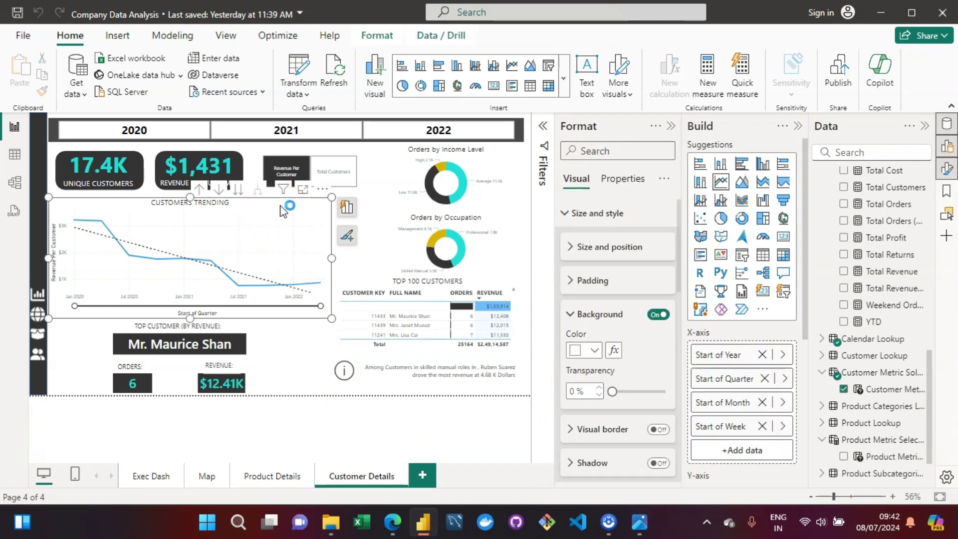
click(204, 205)
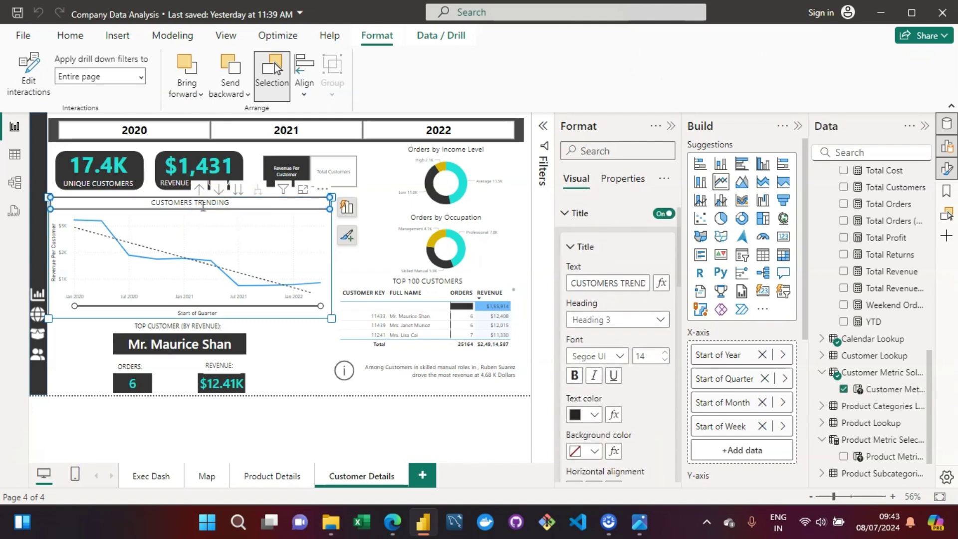
Try to clear the line chart's title text directly on the visual
double_click(225, 207)
key(Return)
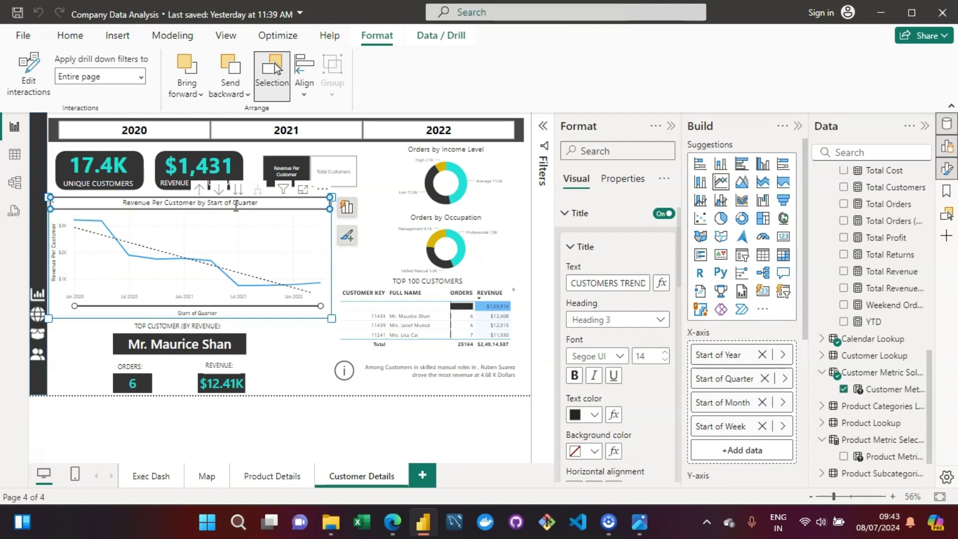
click(278, 203)
double_click(278, 204)
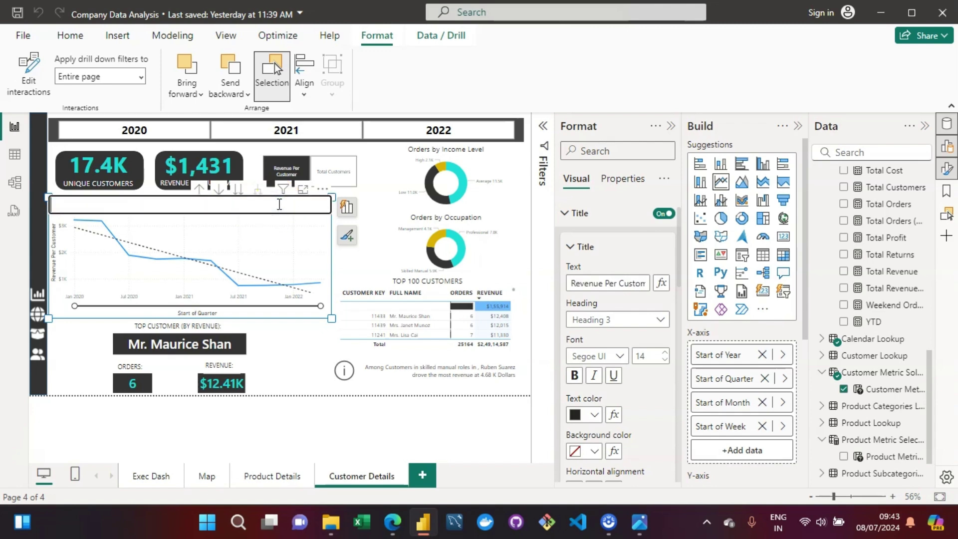
click(279, 203)
double_click(278, 204)
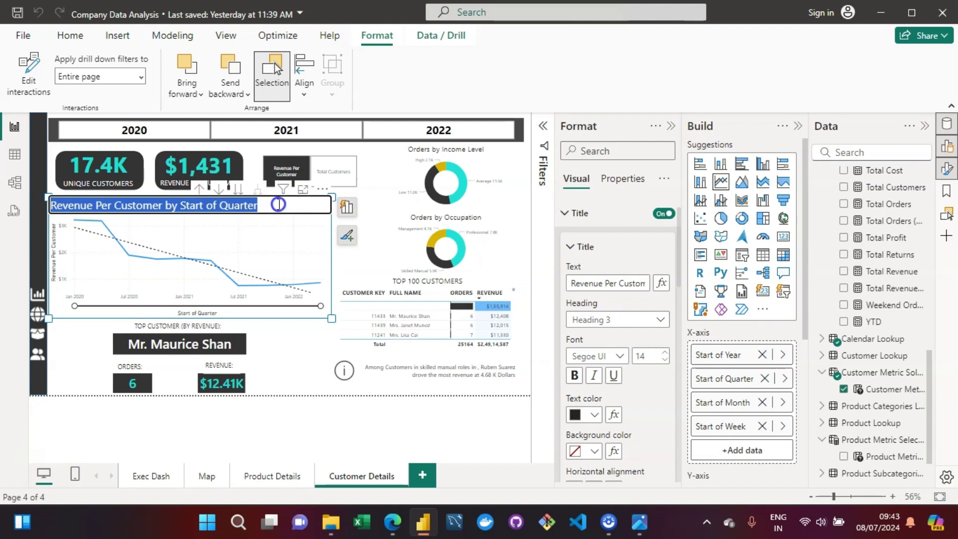
Clear the line chart's title text in its format settings and turn the title off
click(630, 283)
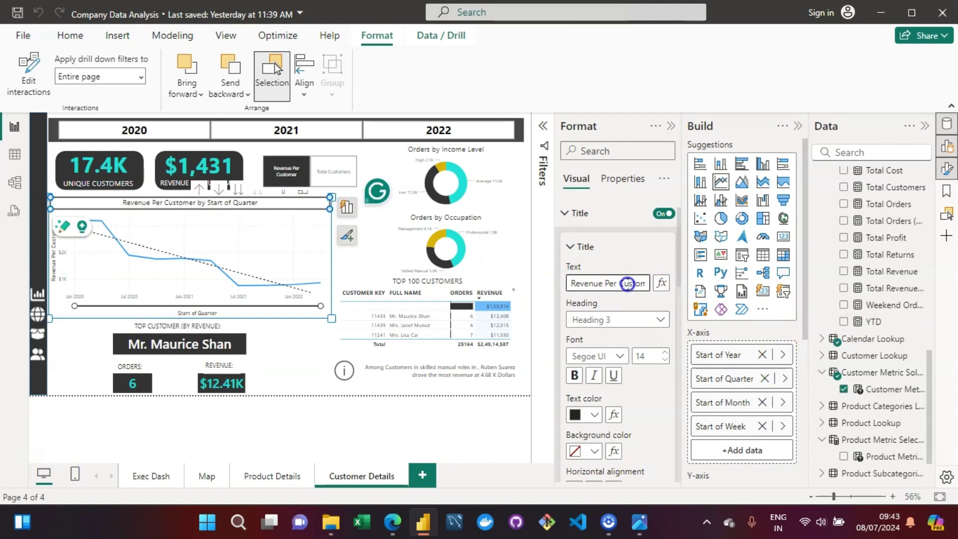
key(ctrl+a)
key(BackSpace)
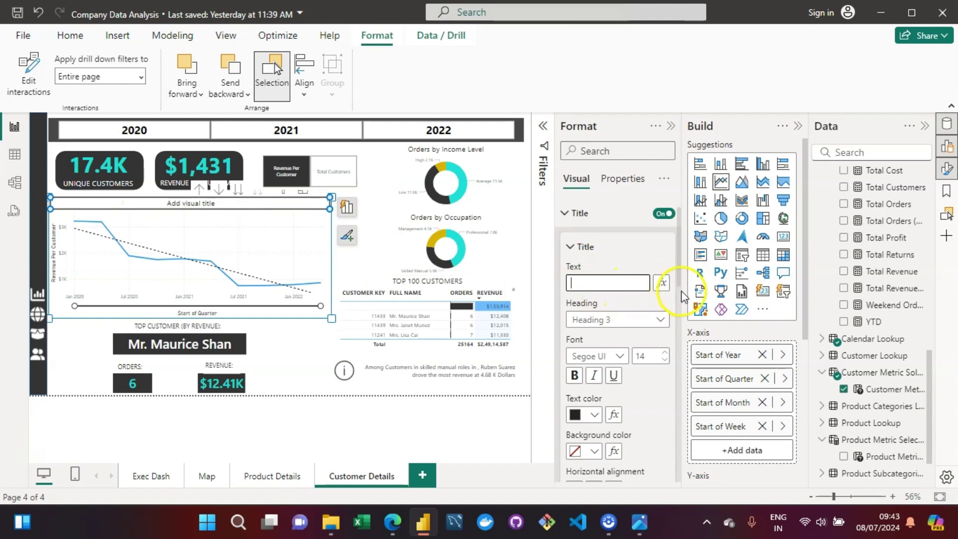
click(664, 215)
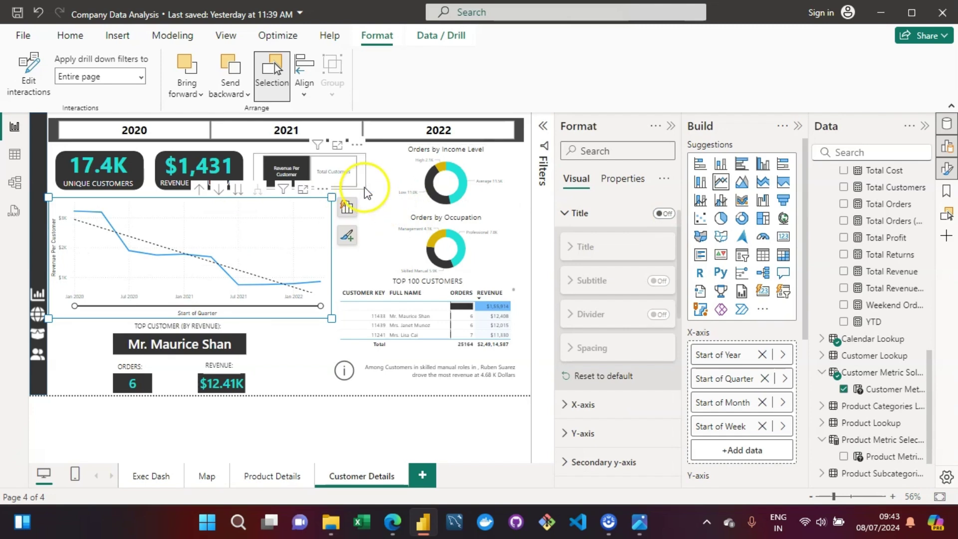
Reselect the line chart and open the Assignment 9 Solution Preview image in Photos to examine the line colors for each metric
click(367, 192)
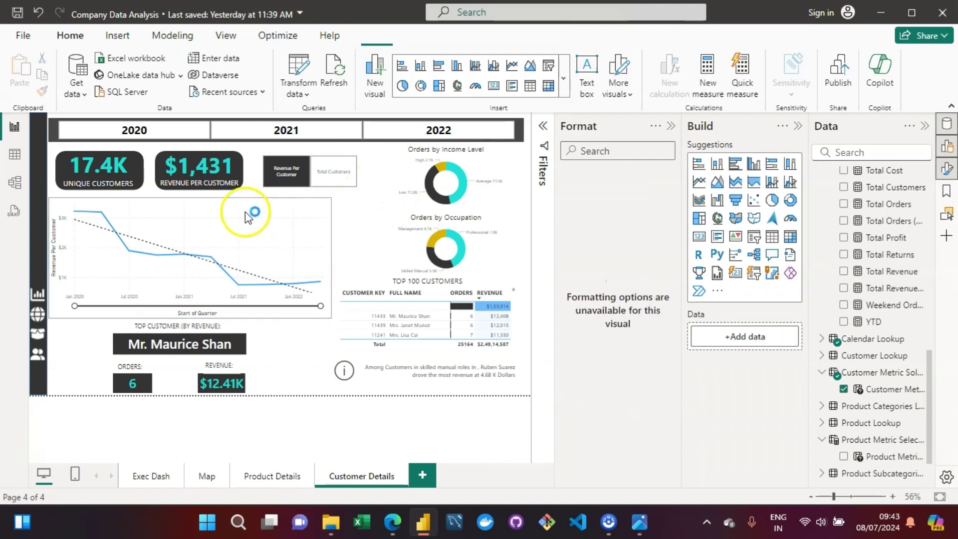
click(97, 204)
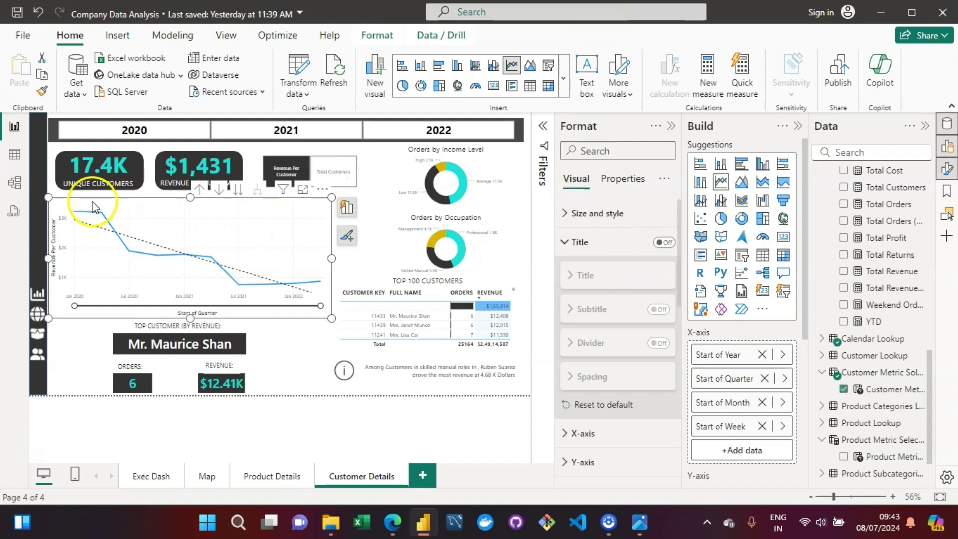
mouse_move(642, 524)
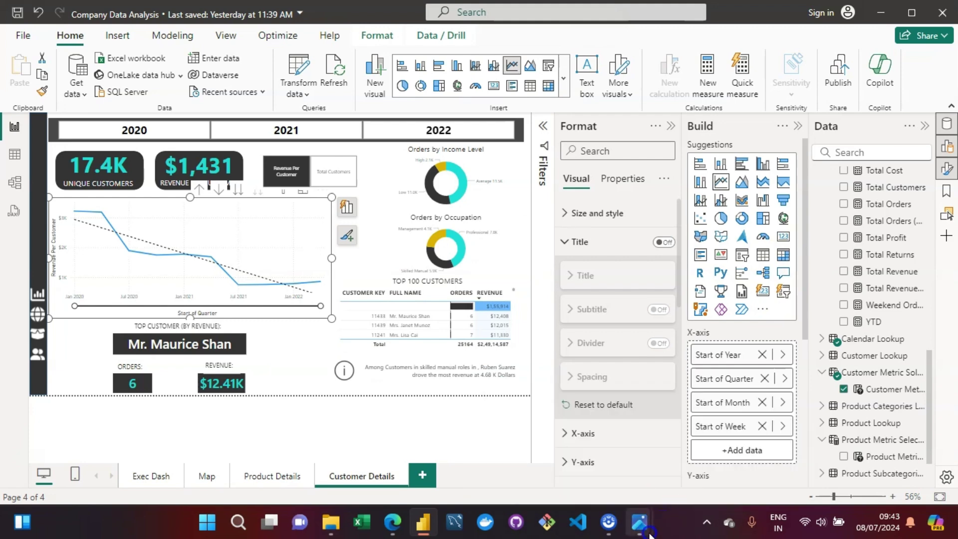
click(690, 478)
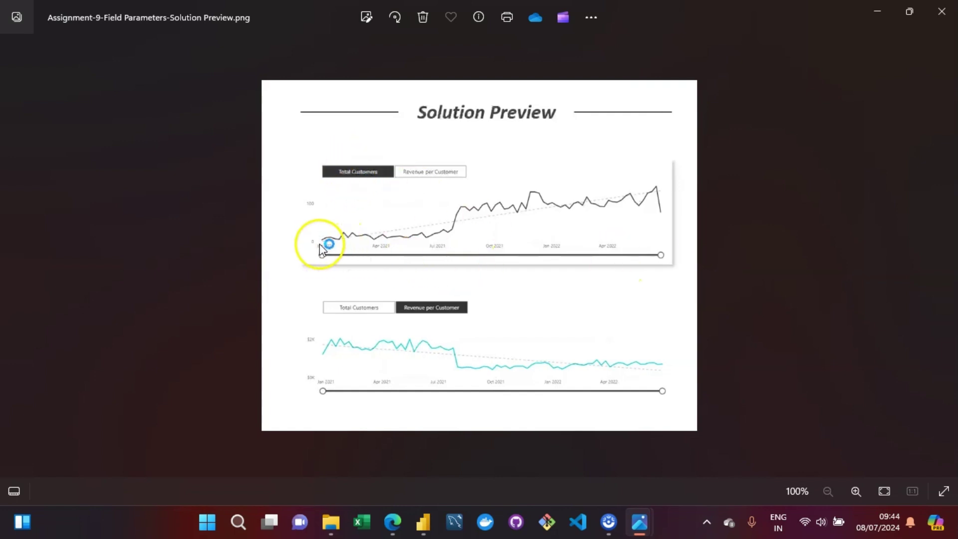
Return from the solution preview to Power BI and select Total Customers in the customer metric slicer
click(428, 271)
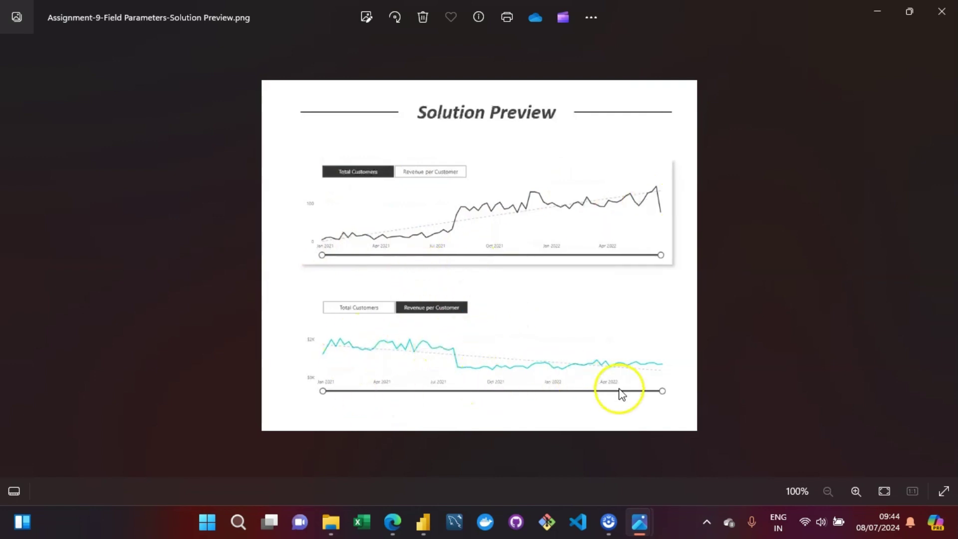
click(426, 525)
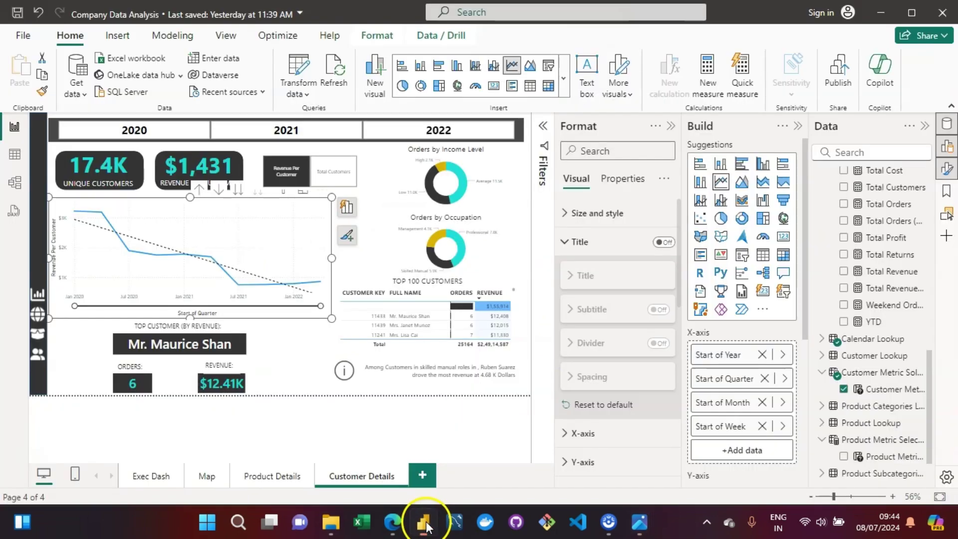
click(337, 180)
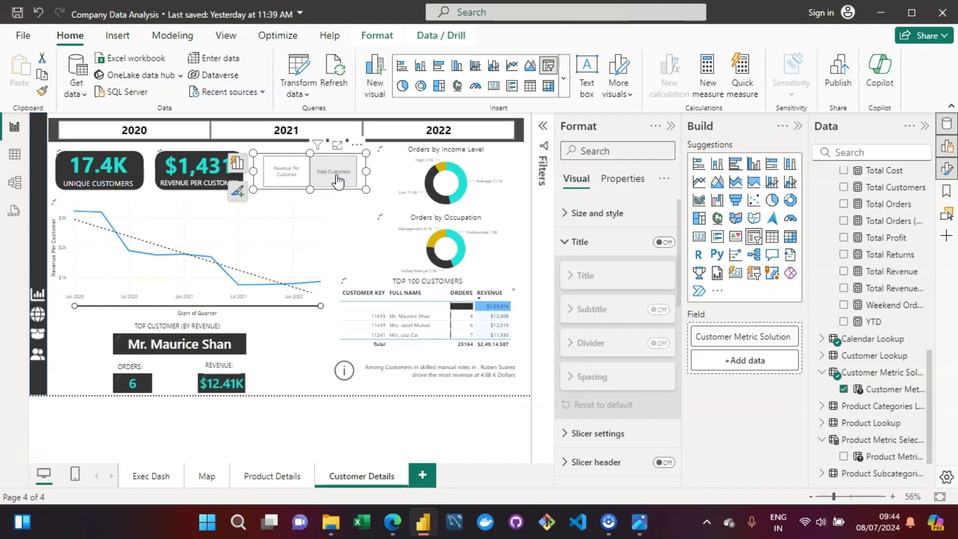
click(337, 180)
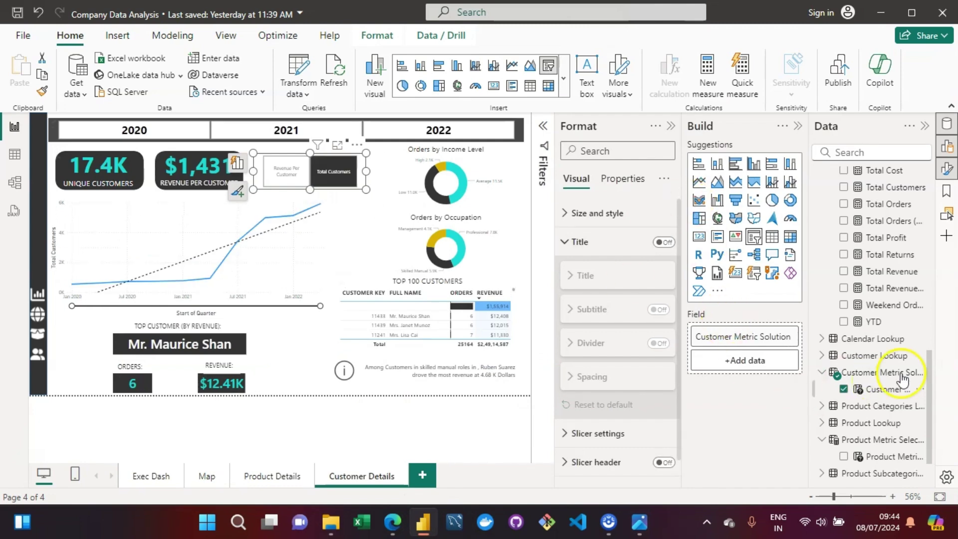
Set the Total Customers line color in the line chart to the dark charcoal theme shade
click(326, 247)
click(256, 224)
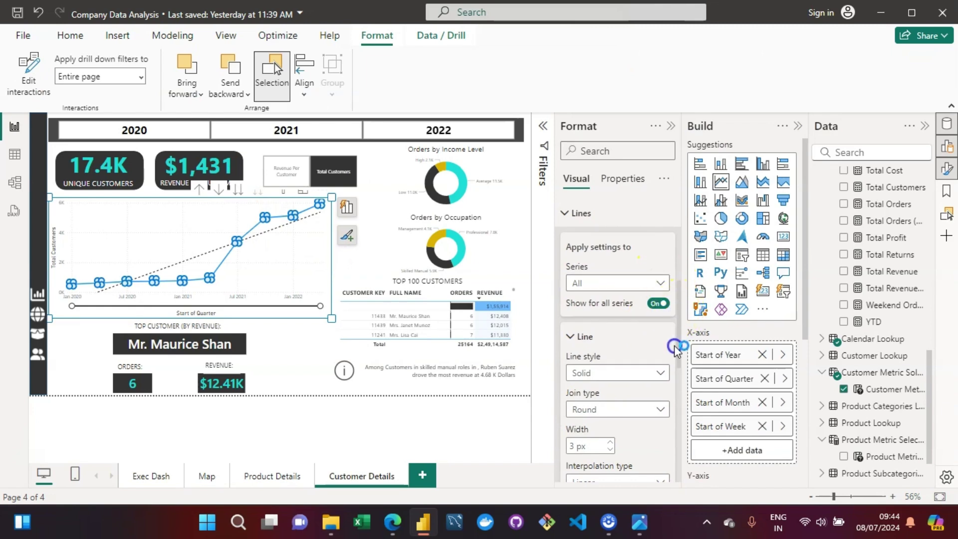
drag(678, 352, 672, 424)
click(574, 264)
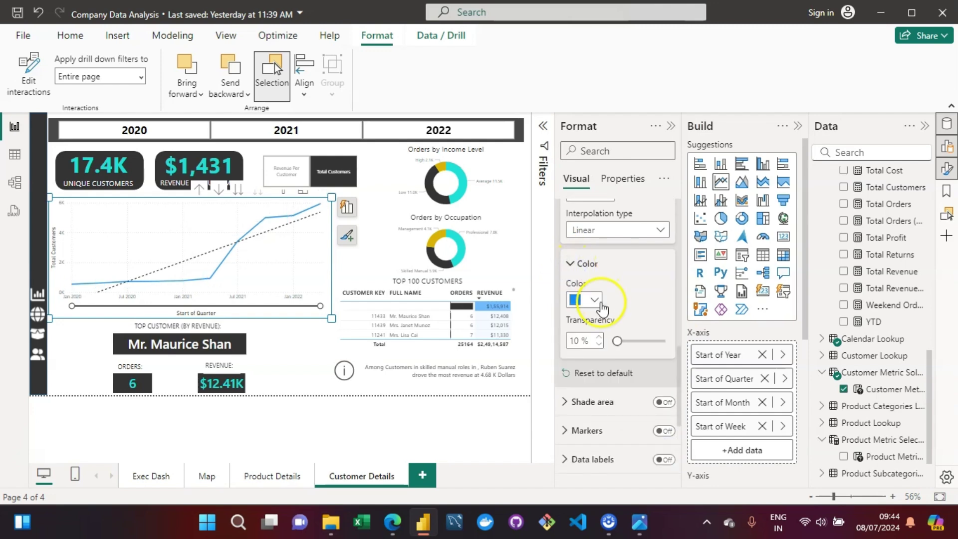
click(596, 302)
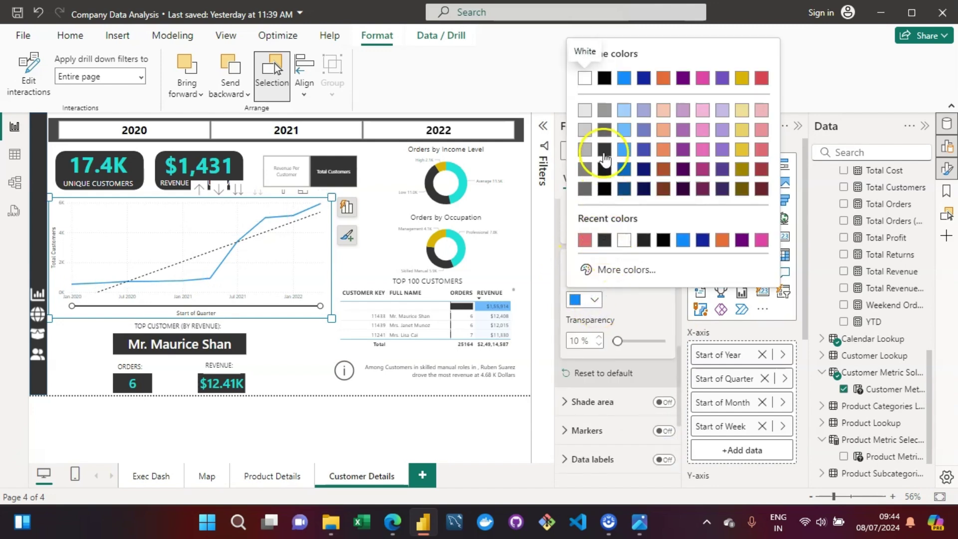
click(604, 149)
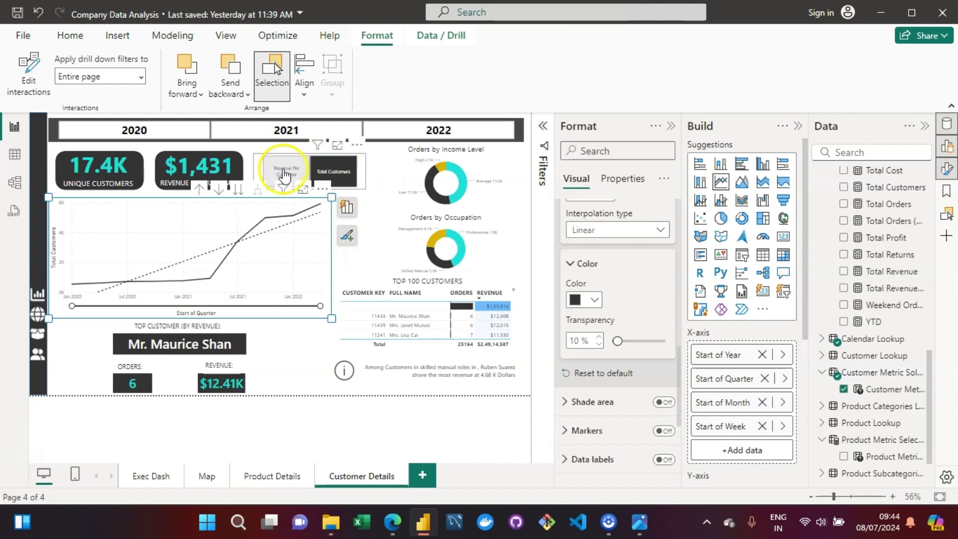
Select Revenue Per Customer in the metric slicer and check its line color against the Assignment 9 Solution Preview image
click(283, 174)
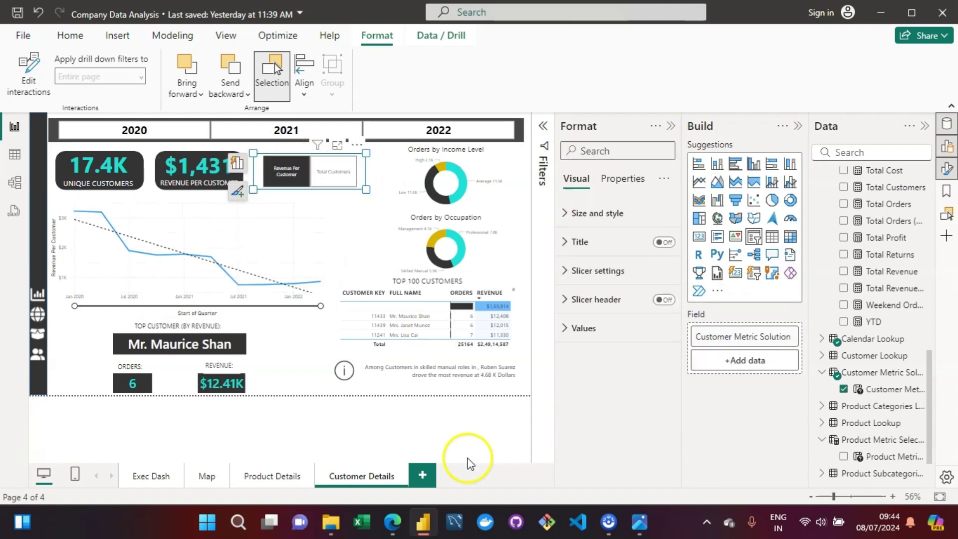
mouse_move(639, 522)
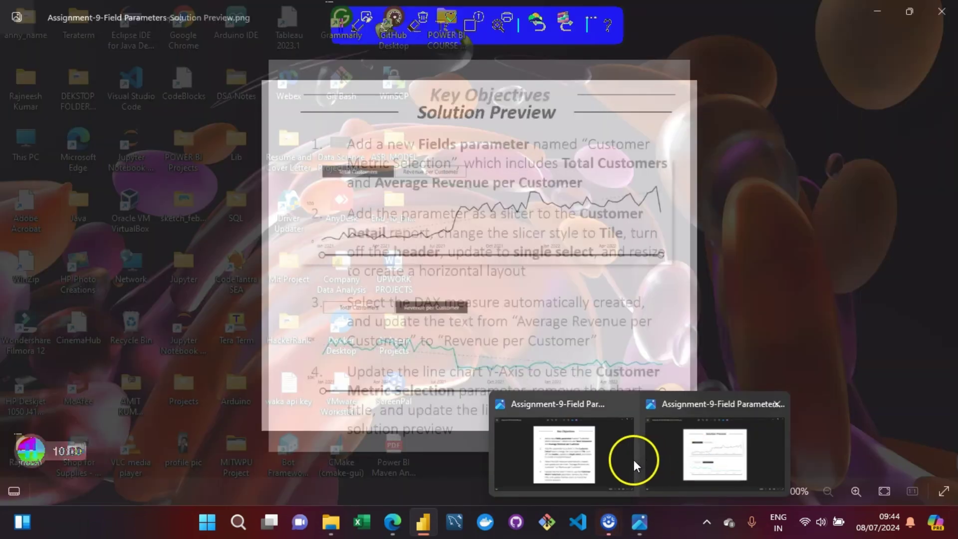
mouse_move(731, 456)
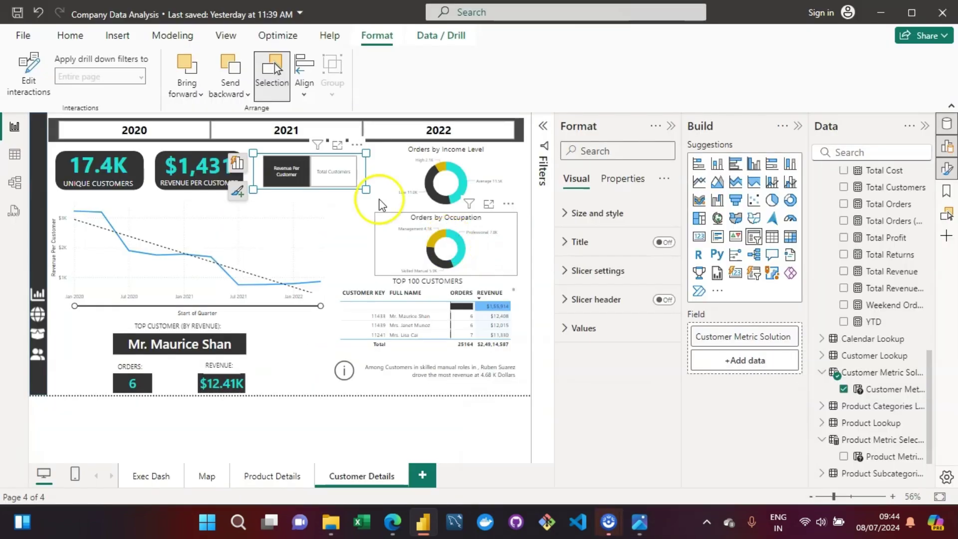
Reduce the metric slicer's height to make its tiles slimmer, and test the chart with Total Customers and Revenue Per Customer
drag(375, 199, 368, 179)
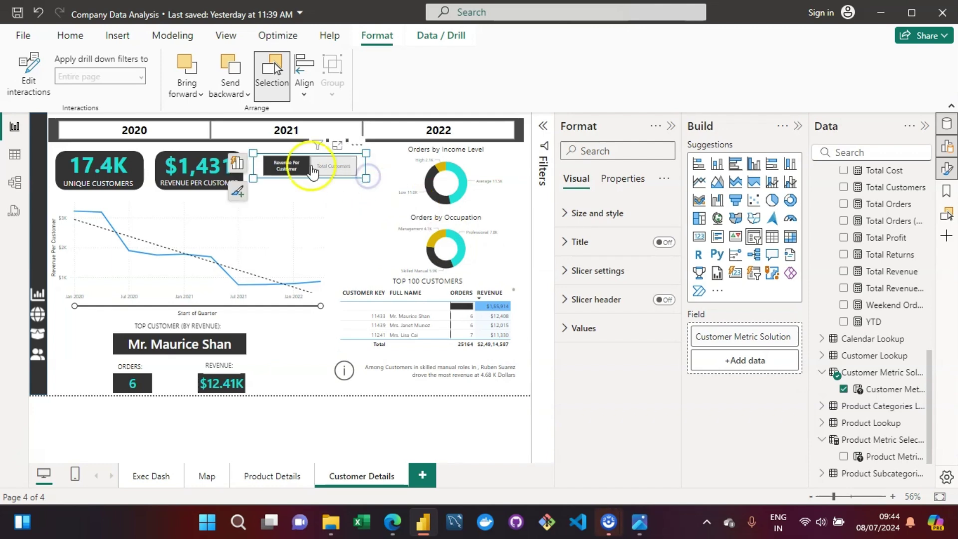
click(258, 148)
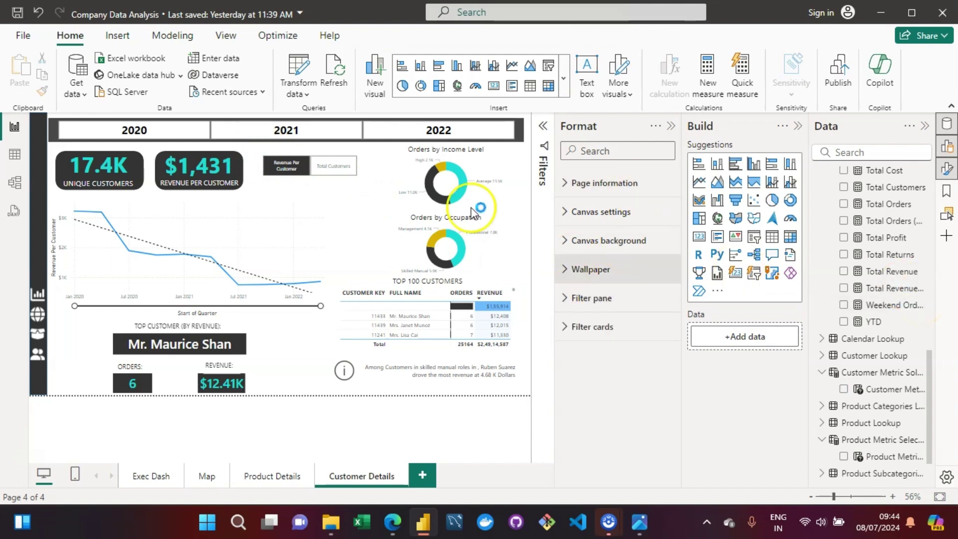
click(328, 175)
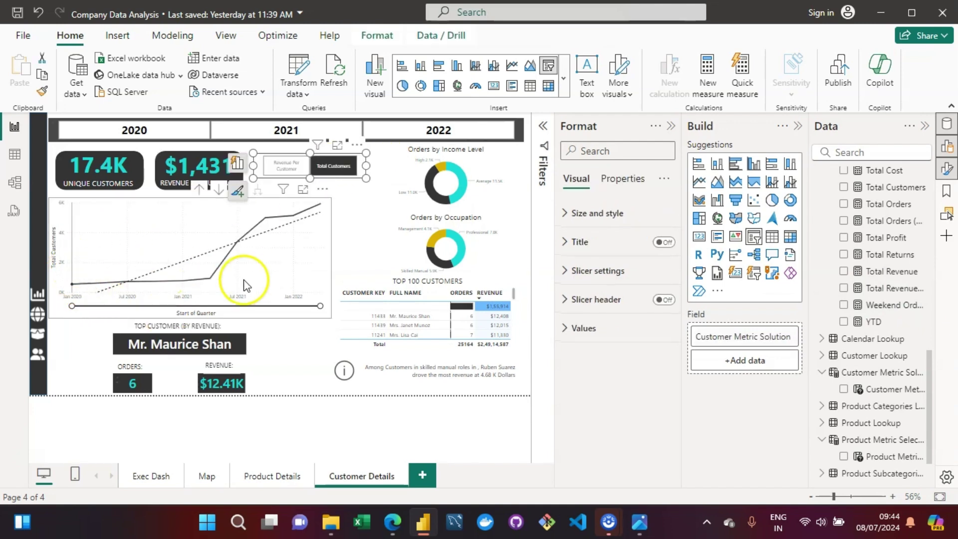
click(281, 166)
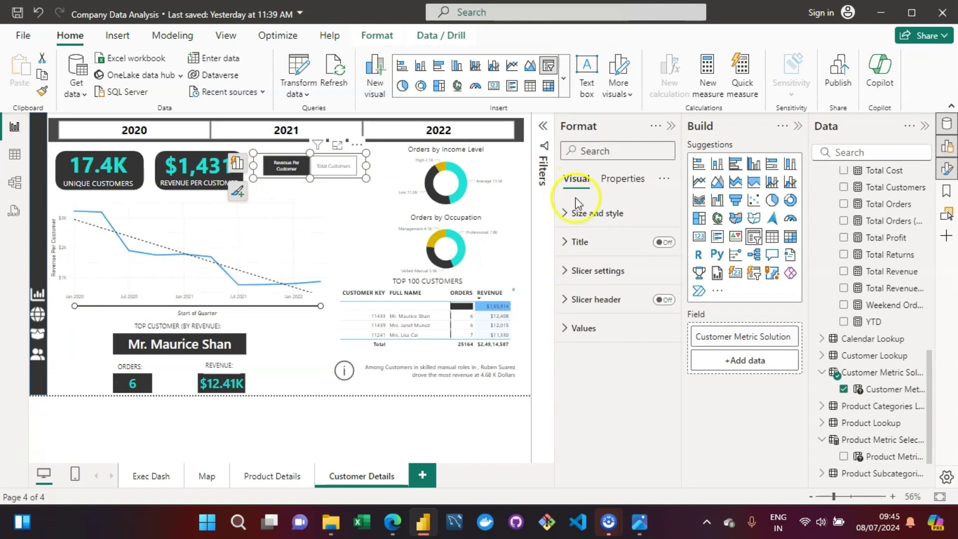